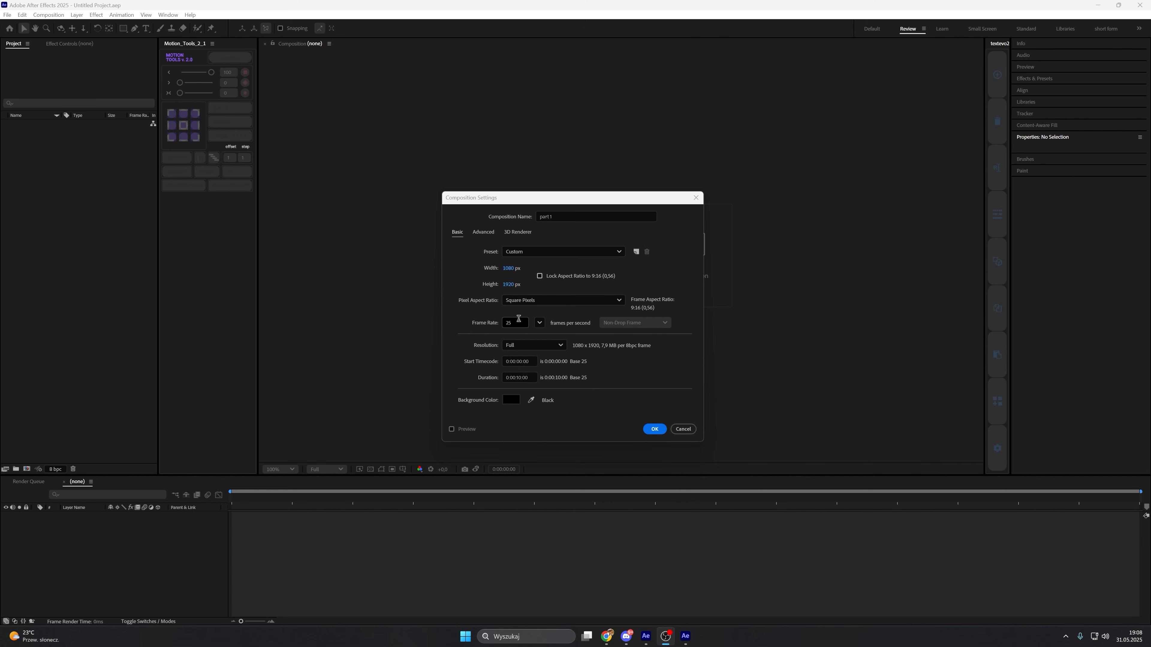
Set the composition's frame rate to 30 fps and create the 1080 × 1920 composition.
double_click(515, 321)
type("30")
left_click(476, 310)
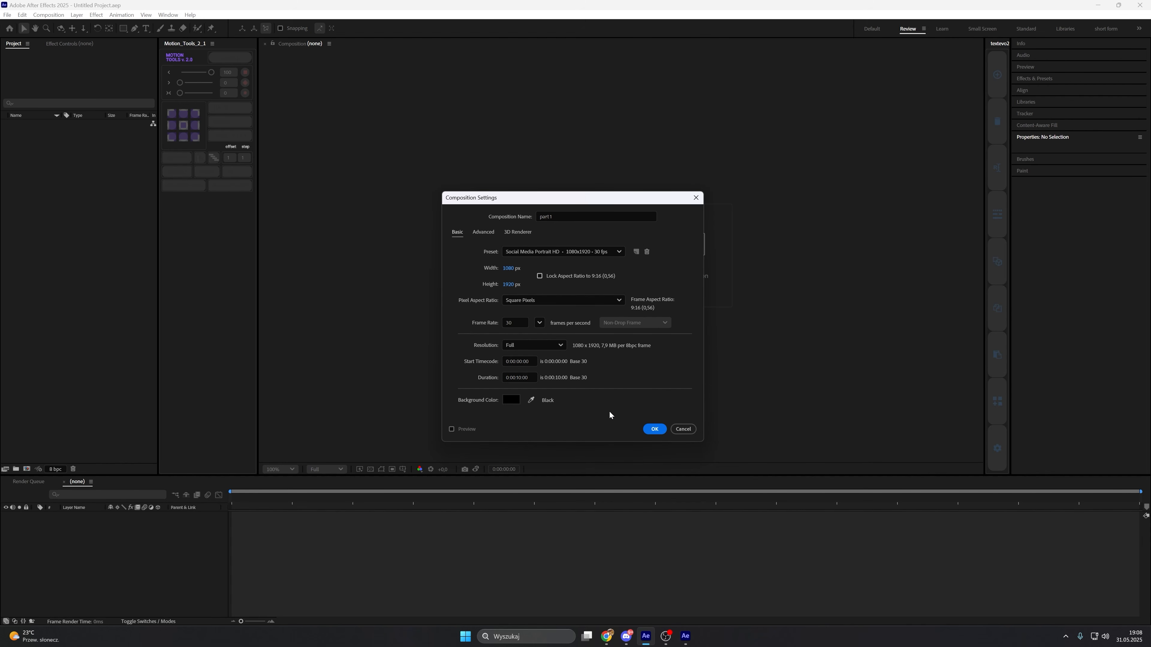
left_click(643, 429)
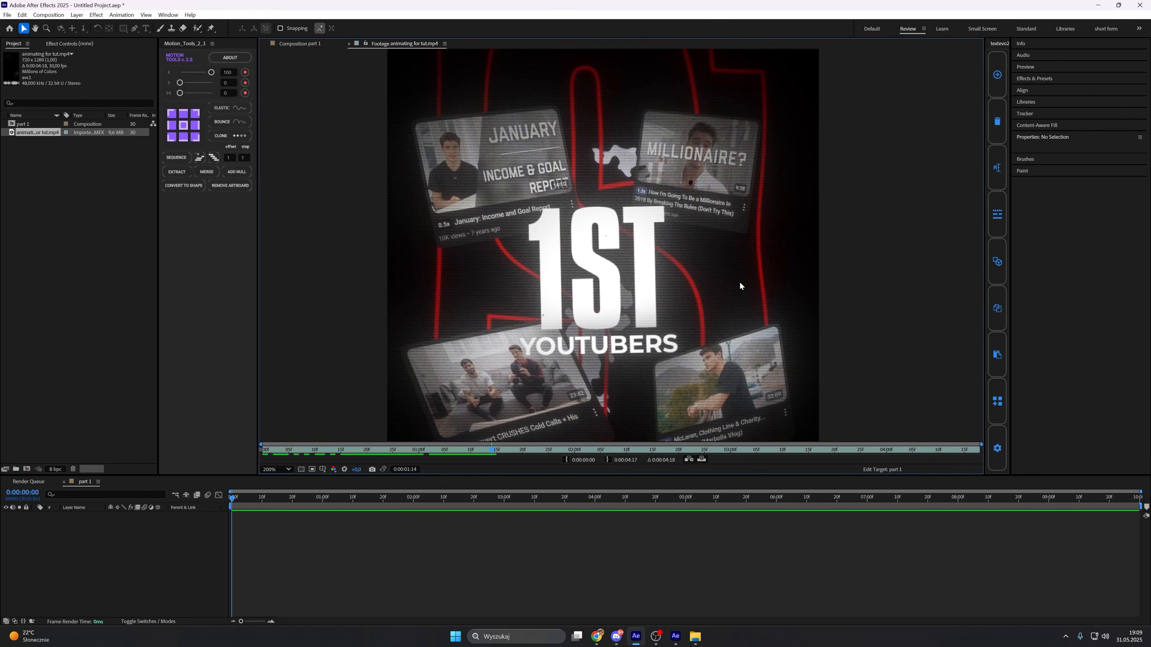
Add 1lol.png, 2lol.png, 3lol.png and 4lol.png to the part 1 timeline, checking the layout in the reference footage.
scroll(721, 268, "down", 1)
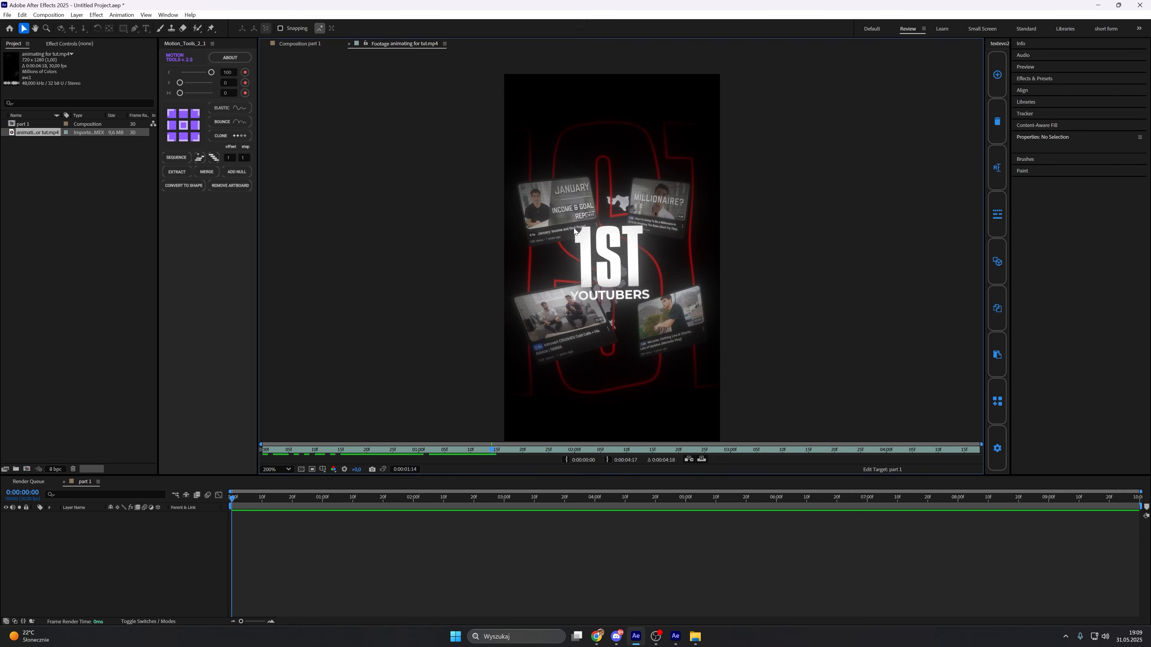
scroll(562, 227, "up", 1)
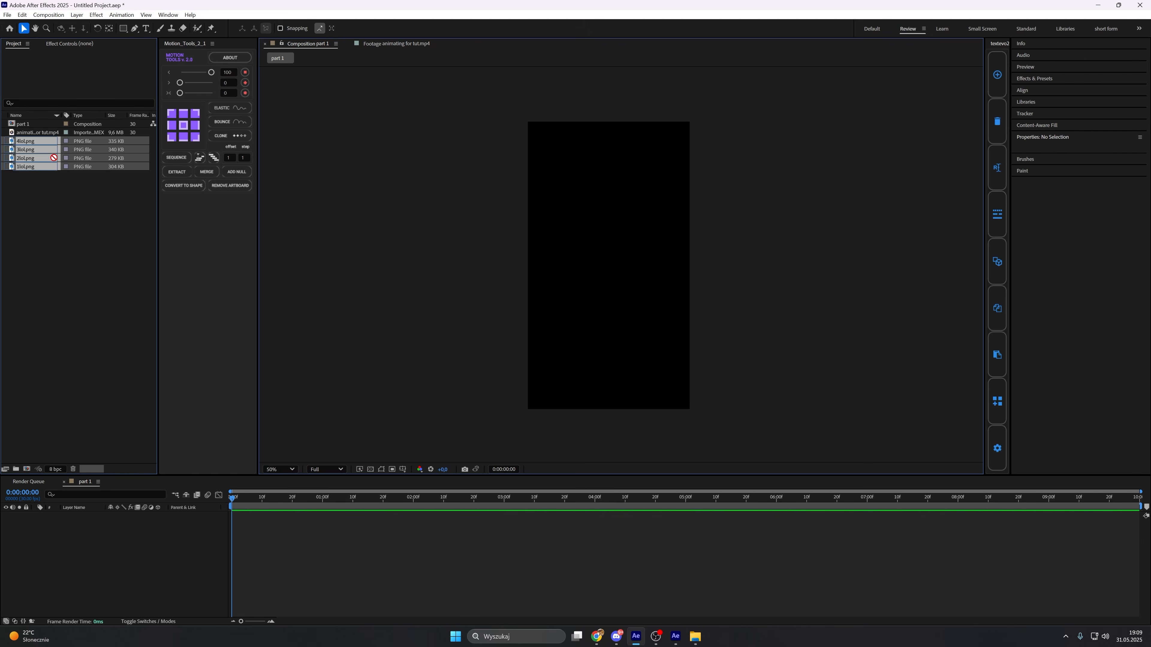
left_click_drag(53, 158, 177, 552)
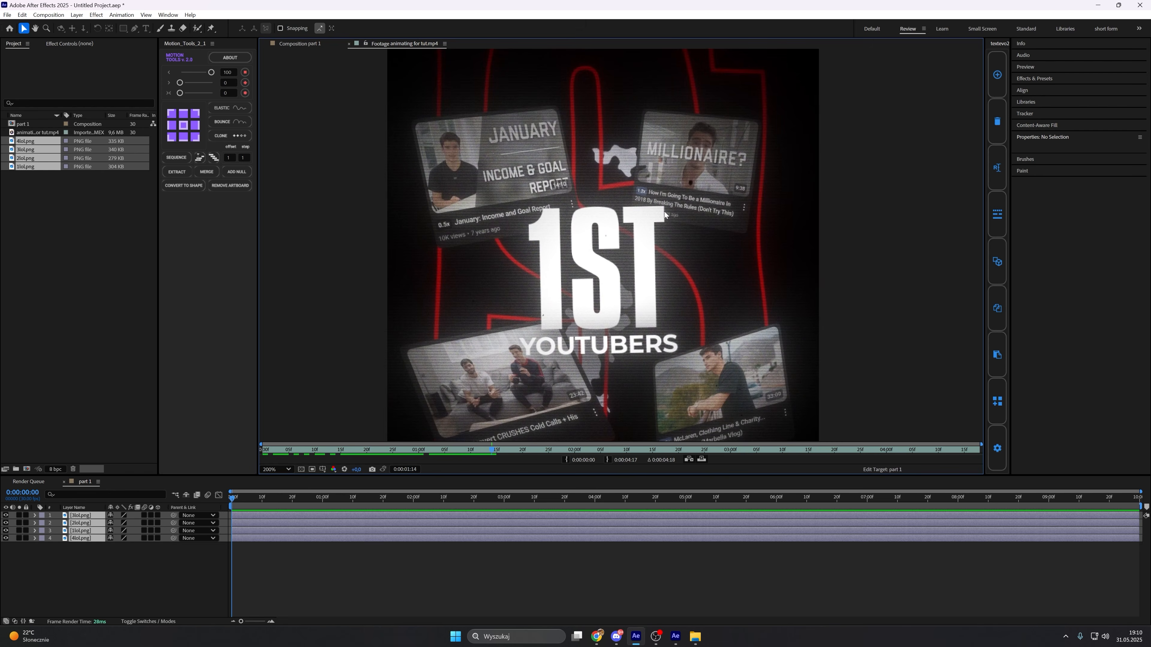
key("comma")
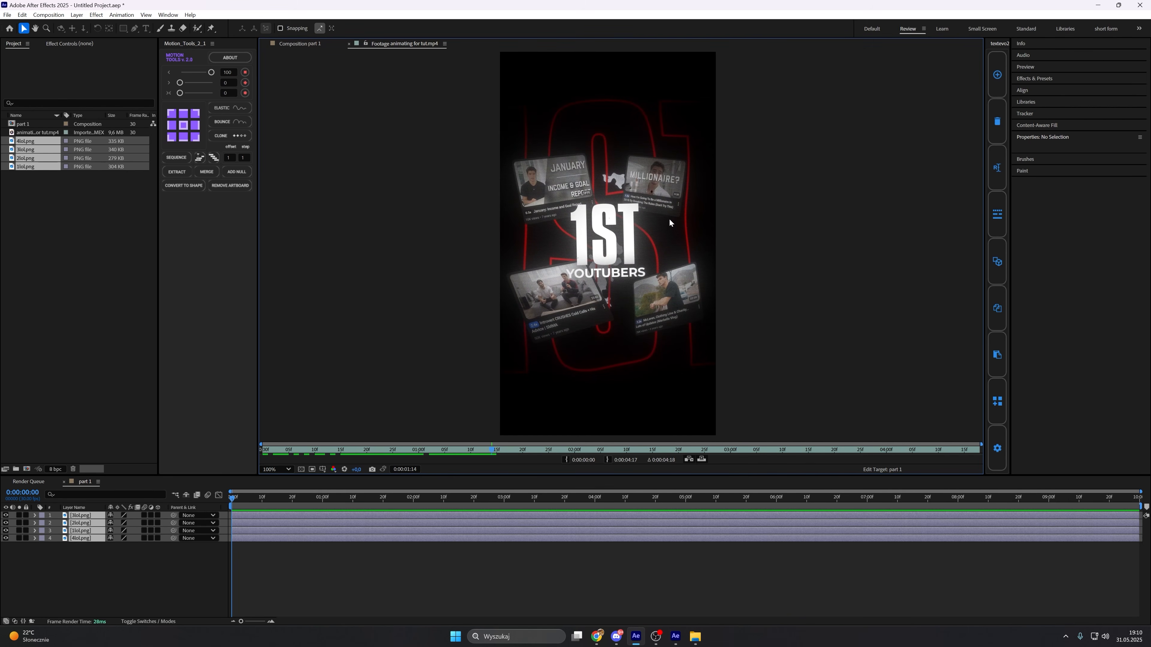
left_click(313, 44)
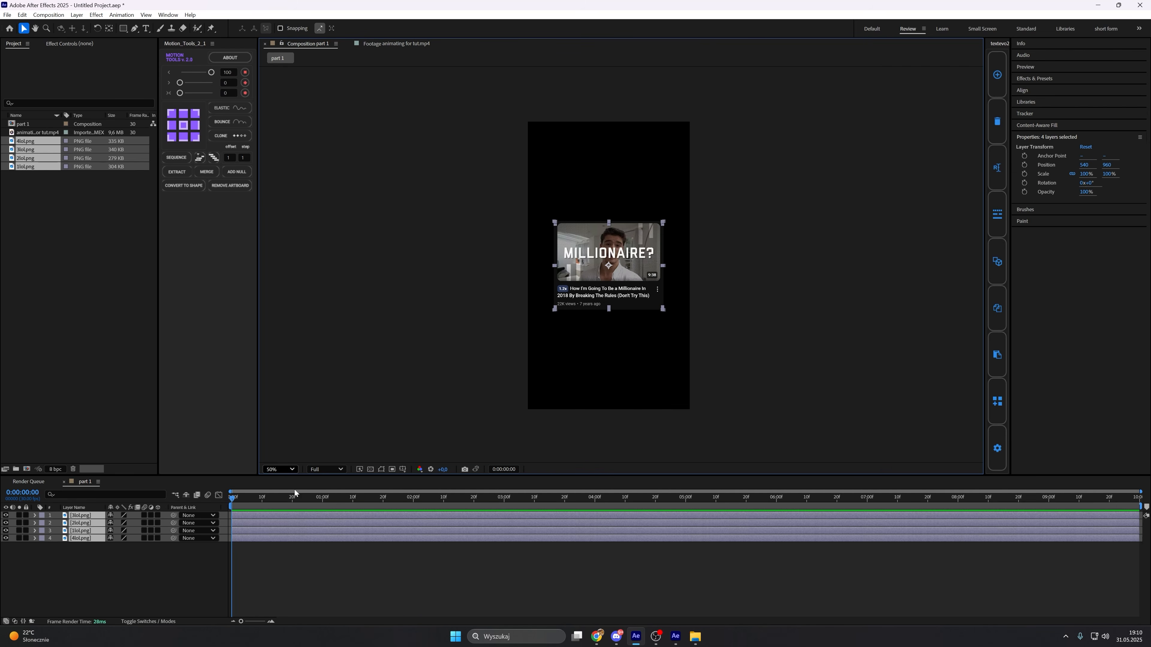
Turn all four image layers in the part 1 composition into 3D layers.
left_click(66, 554)
left_click(94, 539)
key("s")
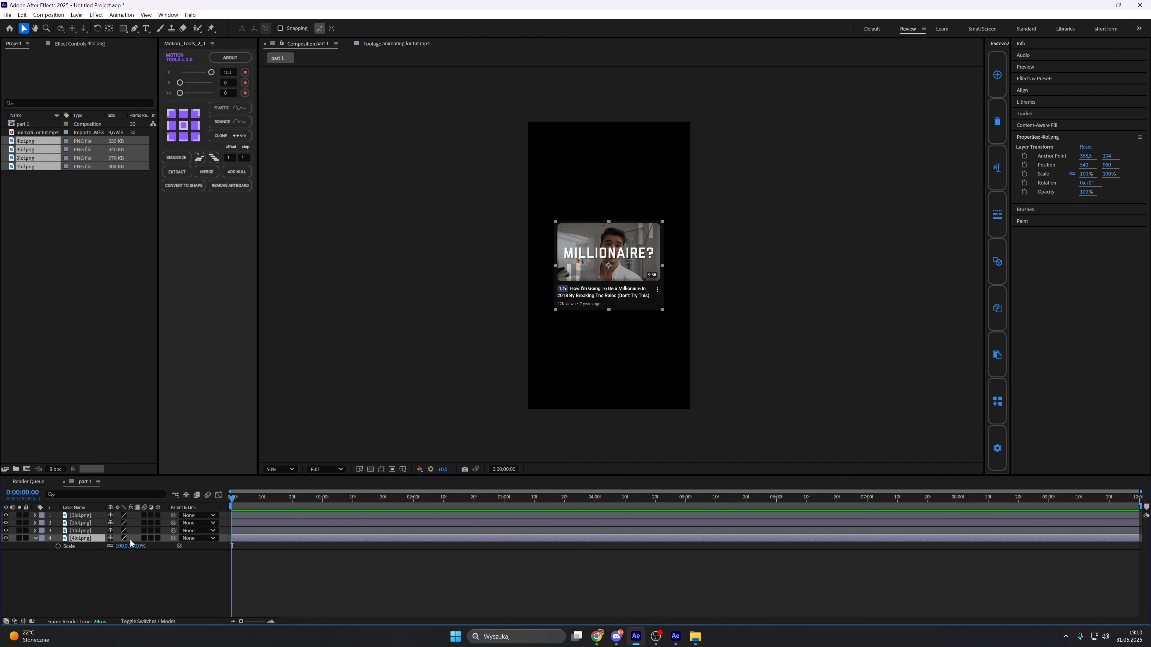
left_click(35, 538)
key("ctrl+a")
left_click(159, 515)
left_click(157, 574)
Rotate 4lol.png to about X -24°, Y -16°, Z -11°, scale it to 79% and place it in the frame's lower-left area.
left_click(80, 540)
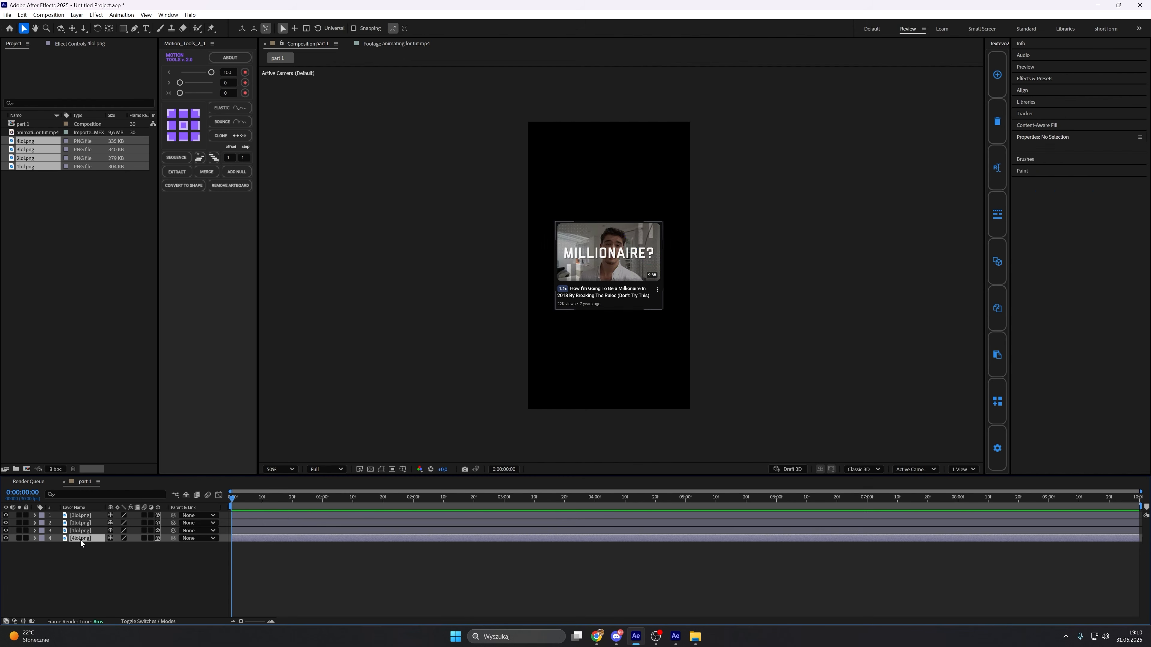
key("r")
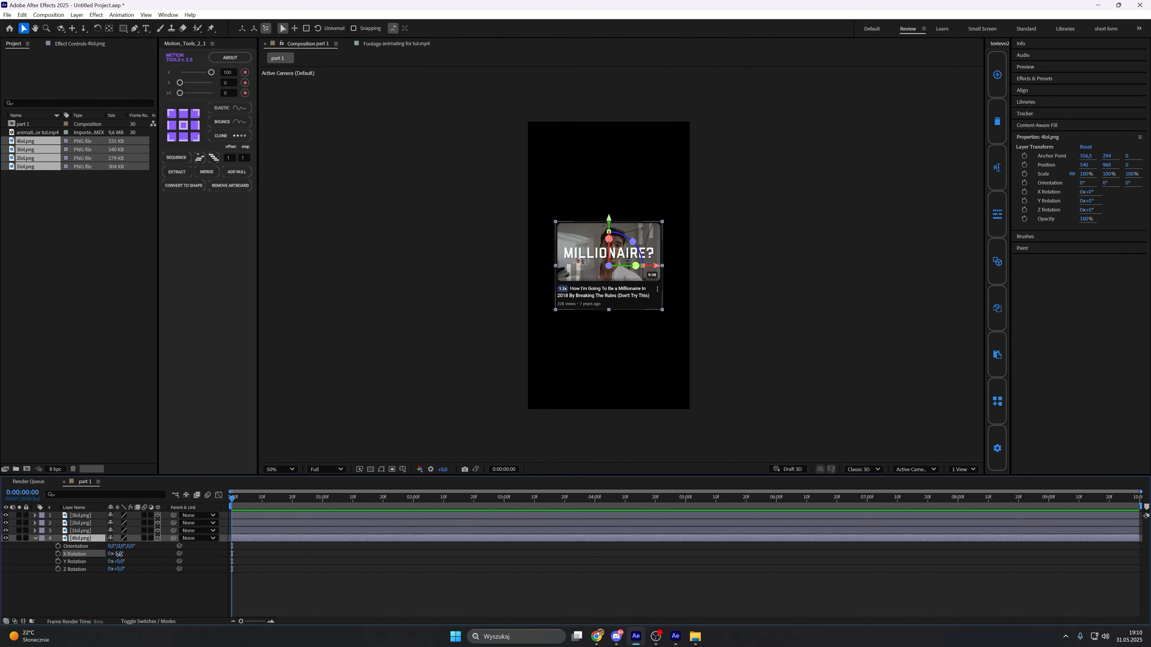
left_click_drag(123, 562, 111, 563)
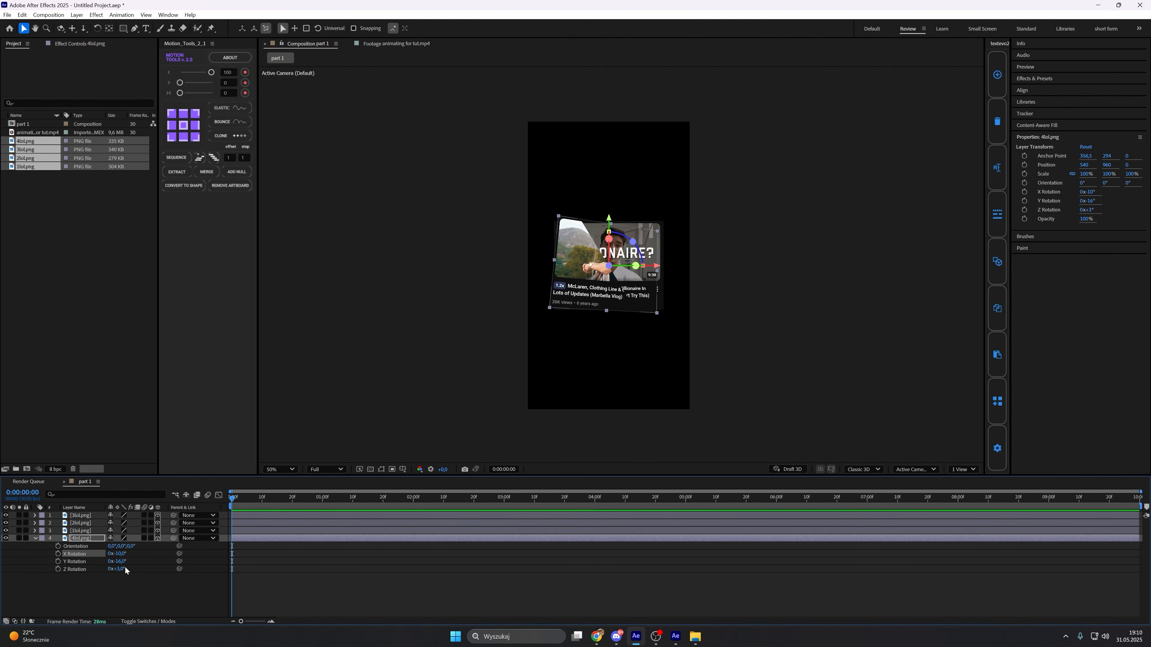
left_click_drag(117, 568, 111, 563)
left_click_drag(588, 301, 564, 347)
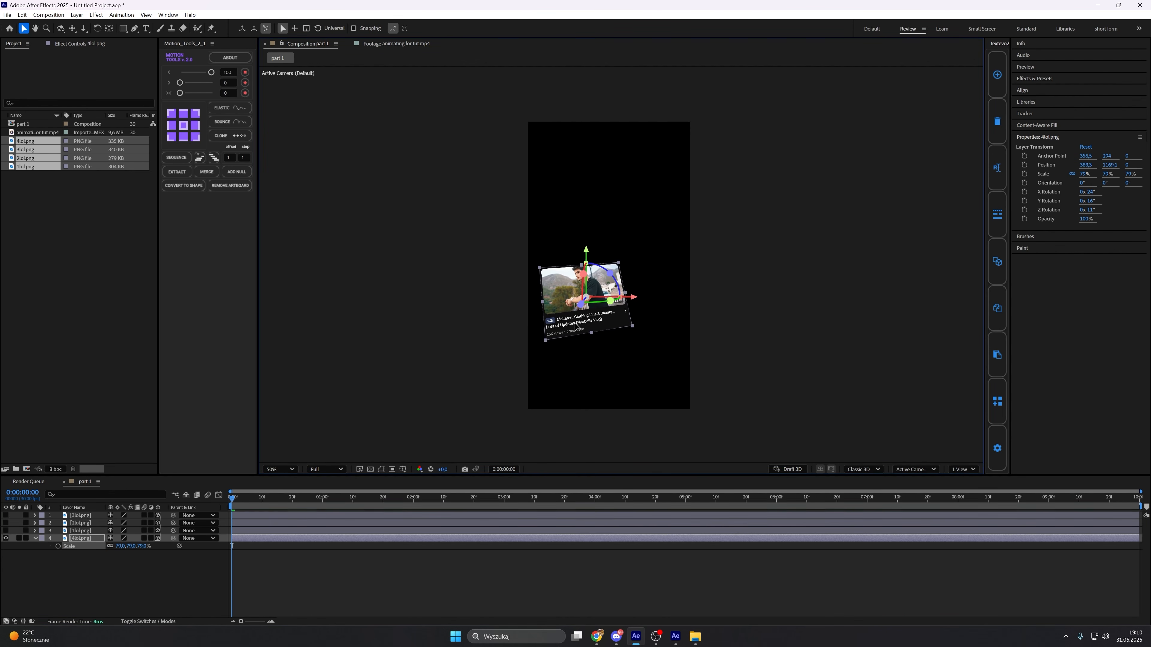
left_click_drag(574, 319, 581, 319)
Show the 1lol.png layer and move it to the frame's upper-left area, comparing the placement with the reference footage.
left_click(6, 531)
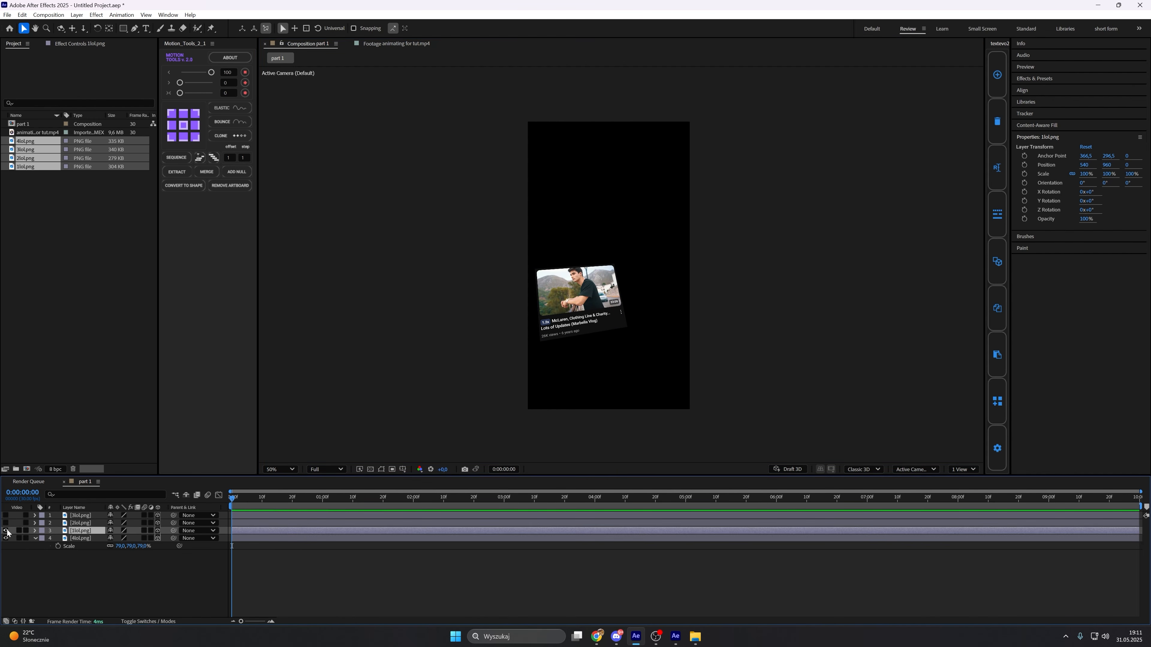
left_click_drag(602, 291, 586, 221)
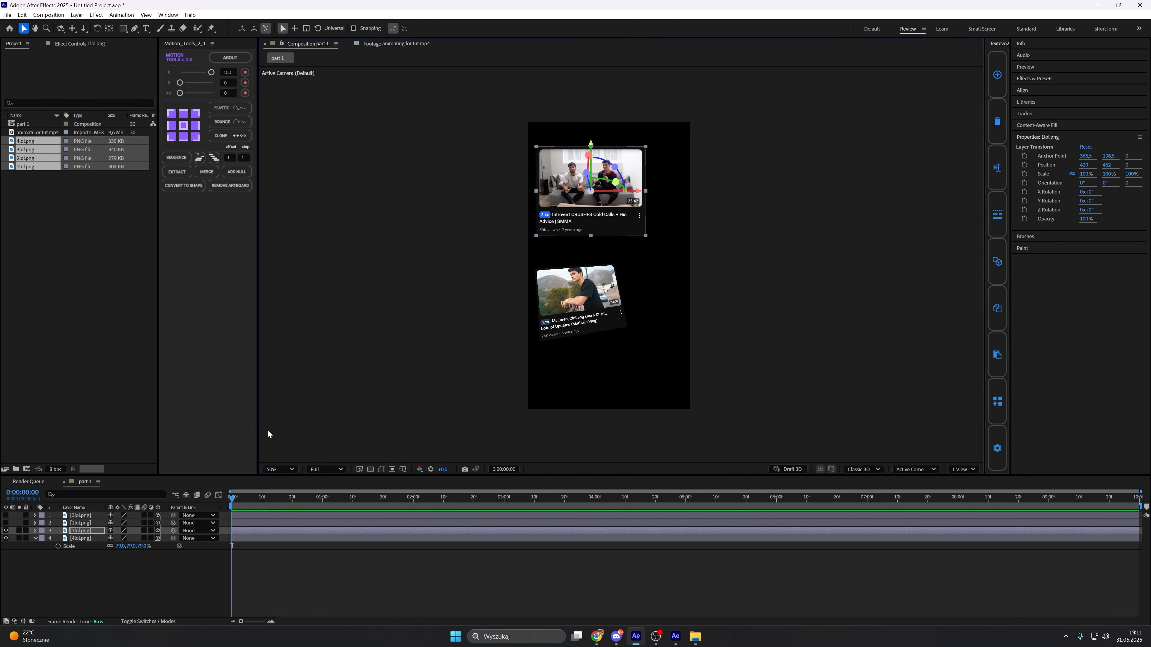
left_click(393, 45)
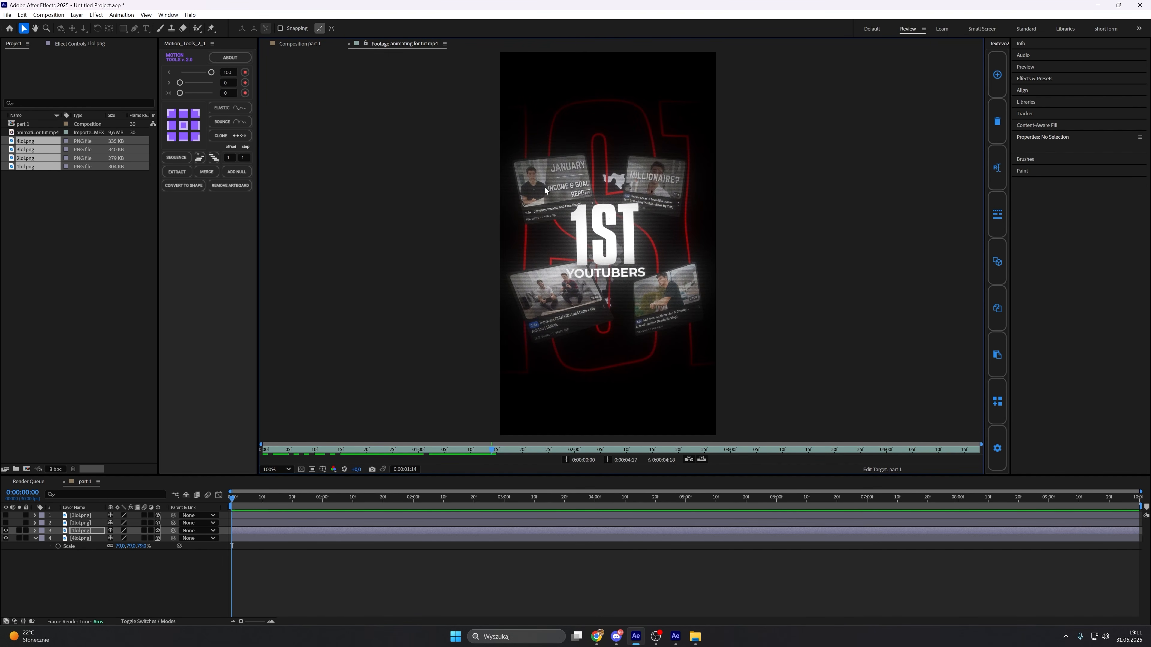
left_click(299, 43)
Scale 1lol.png to 65%, rotate it to about X -17°, Y -20°, Z -22° and position it at about 218, 589, 289.
key("r")
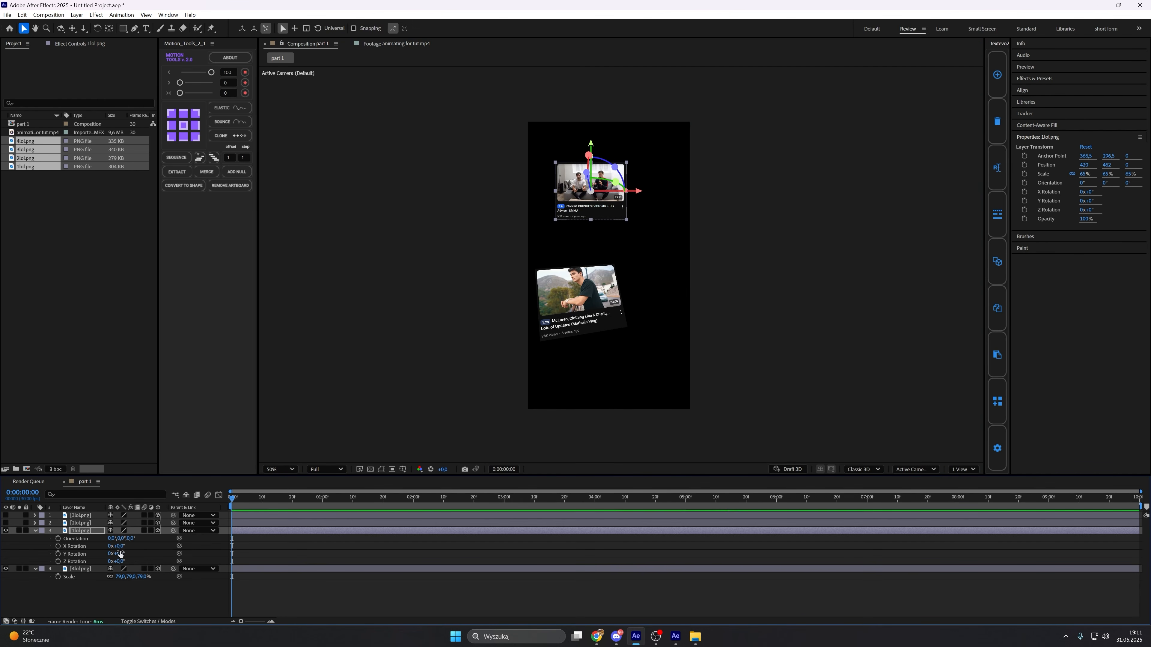
mouse_move(121, 554)
left_mouse_down()
mouse_move(110, 548)
mouse_move(133, 563)
mouse_move(103, 563)
left_mouse_up()
left_click_drag(576, 221, 548, 244)
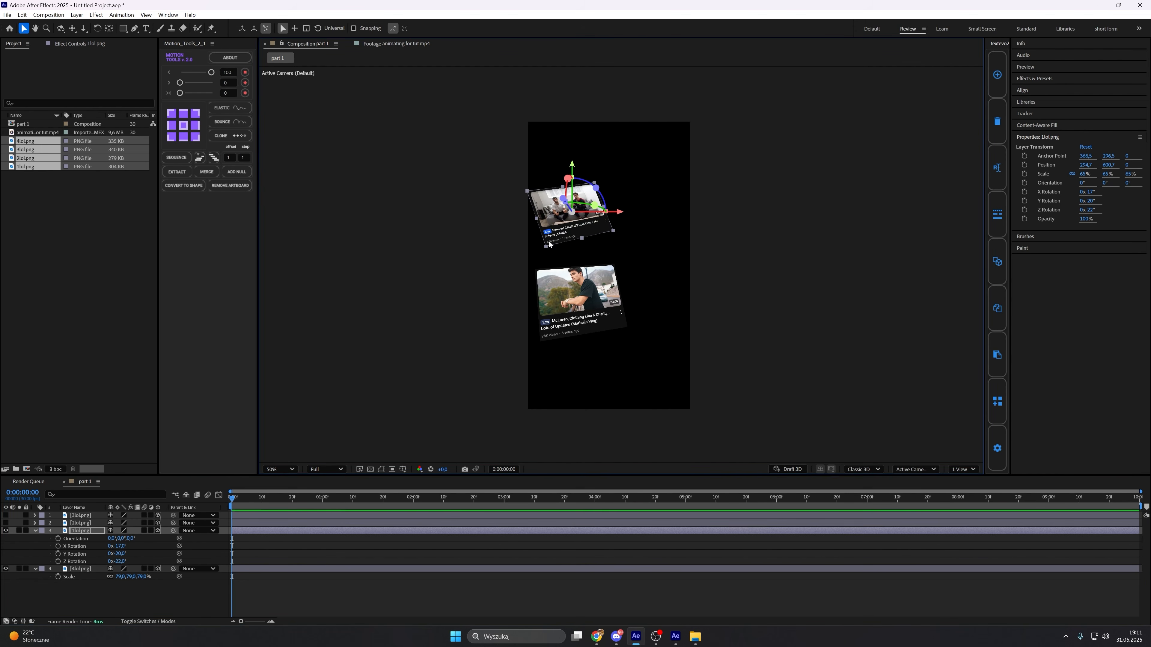
key("p")
left_click_drag(140, 537, 259, 535)
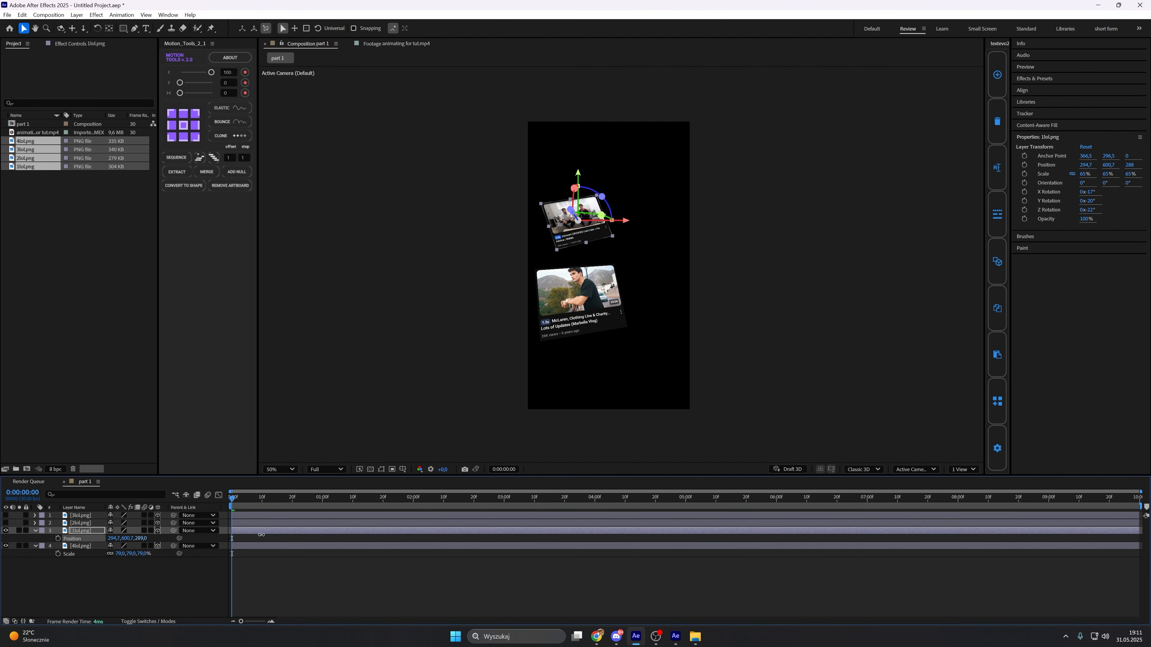
left_click_drag(577, 239, 567, 239)
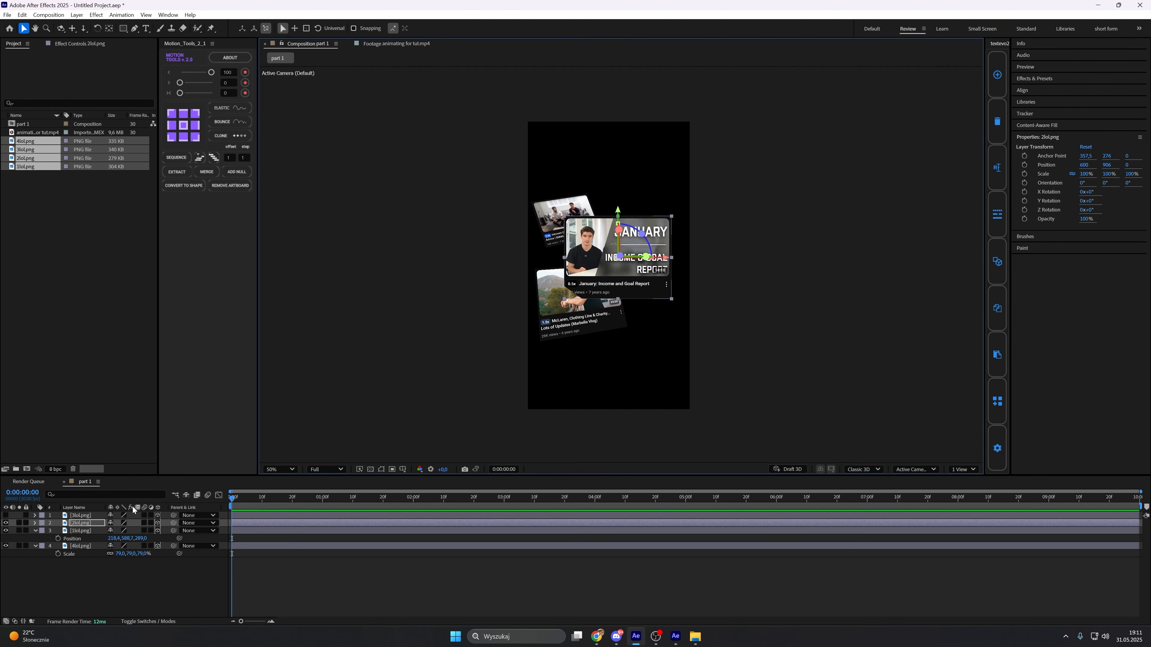
Rotate 2lol.png to about X -13°, Y 17°, Z 9° and position it upper right at about 1061, 445, 1630.
key("r")
left_click_drag(118, 546, 683, 391)
key("p")
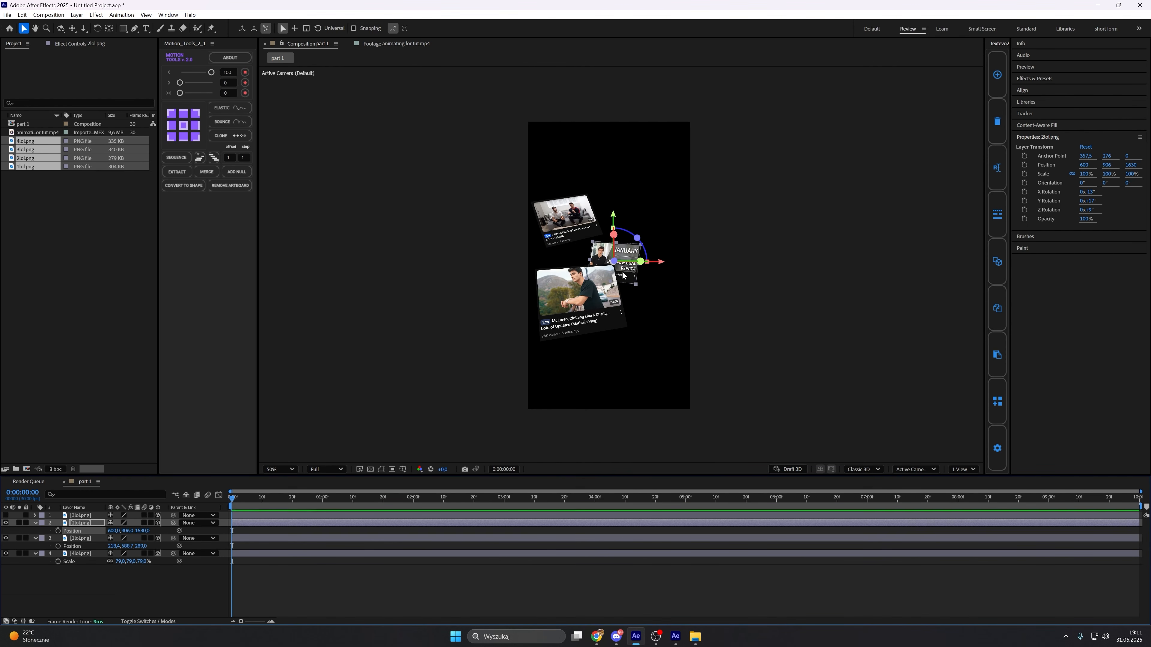
left_click_drag(622, 272, 655, 239)
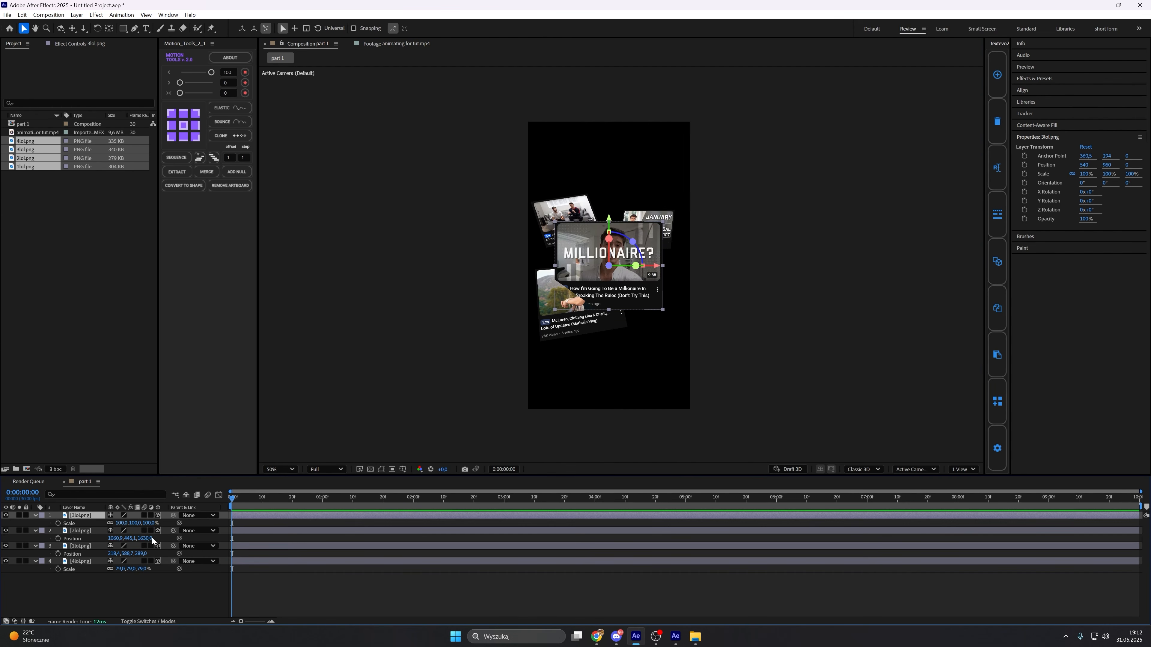
Rotate 3lol.png to about X -28°, Y 21°, Z 8° and position it lower right at about 1034, 1410, 1189.
key("r")
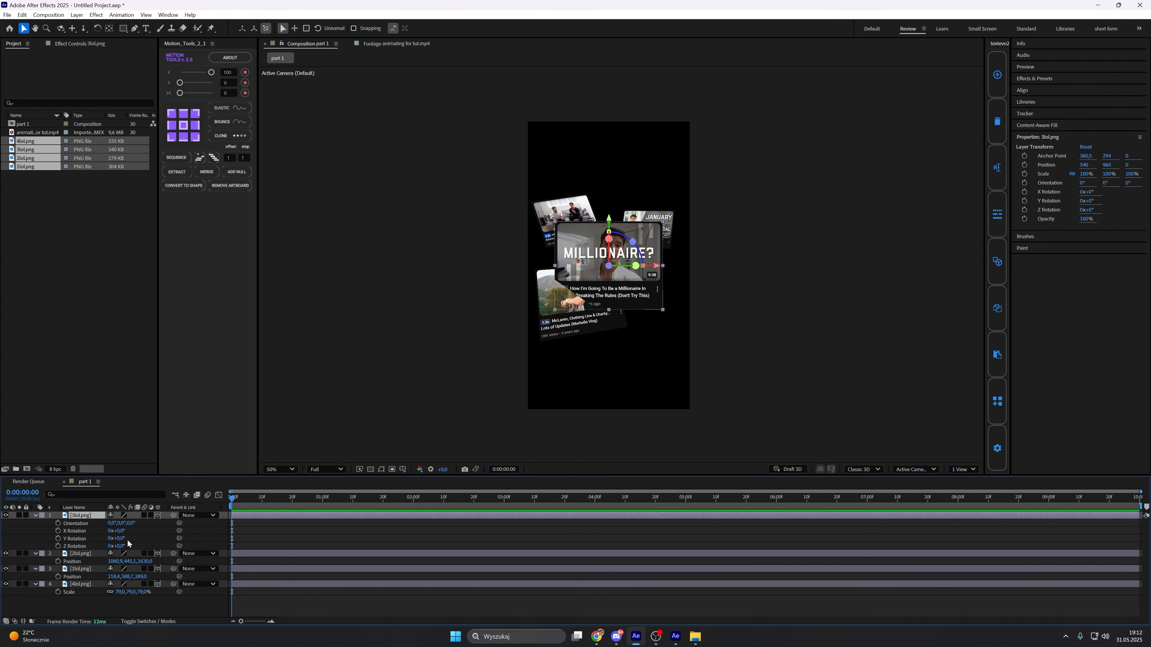
mouse_move(118, 539)
left_mouse_down()
mouse_move(129, 545)
mouse_move(109, 536)
left_mouse_up()
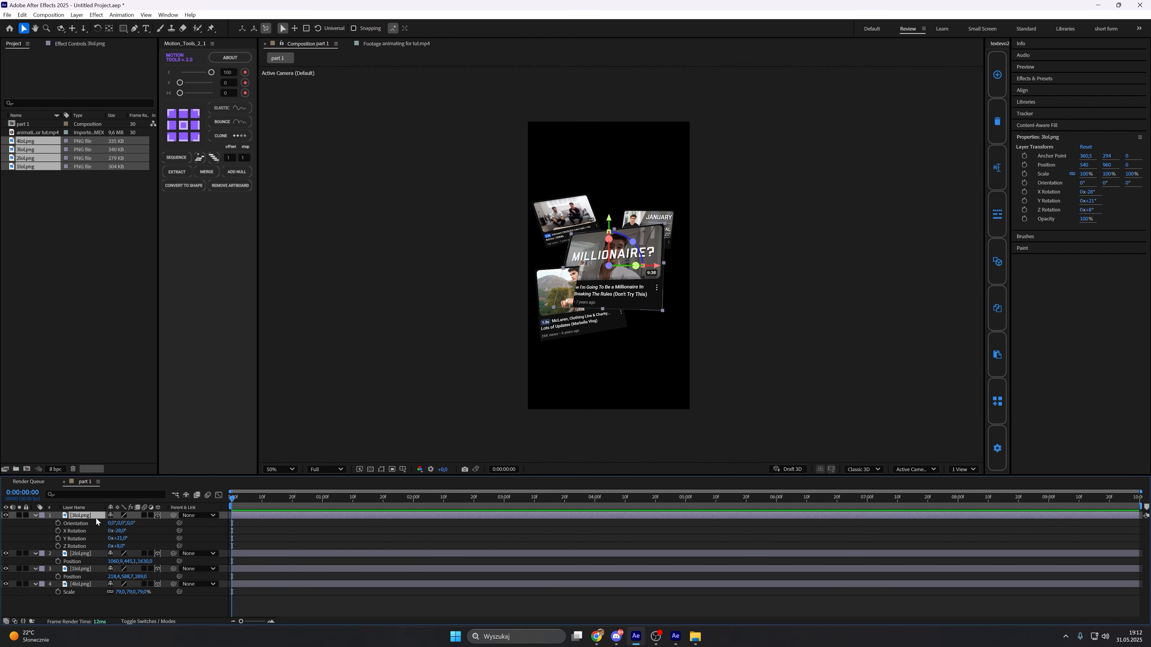
key("p")
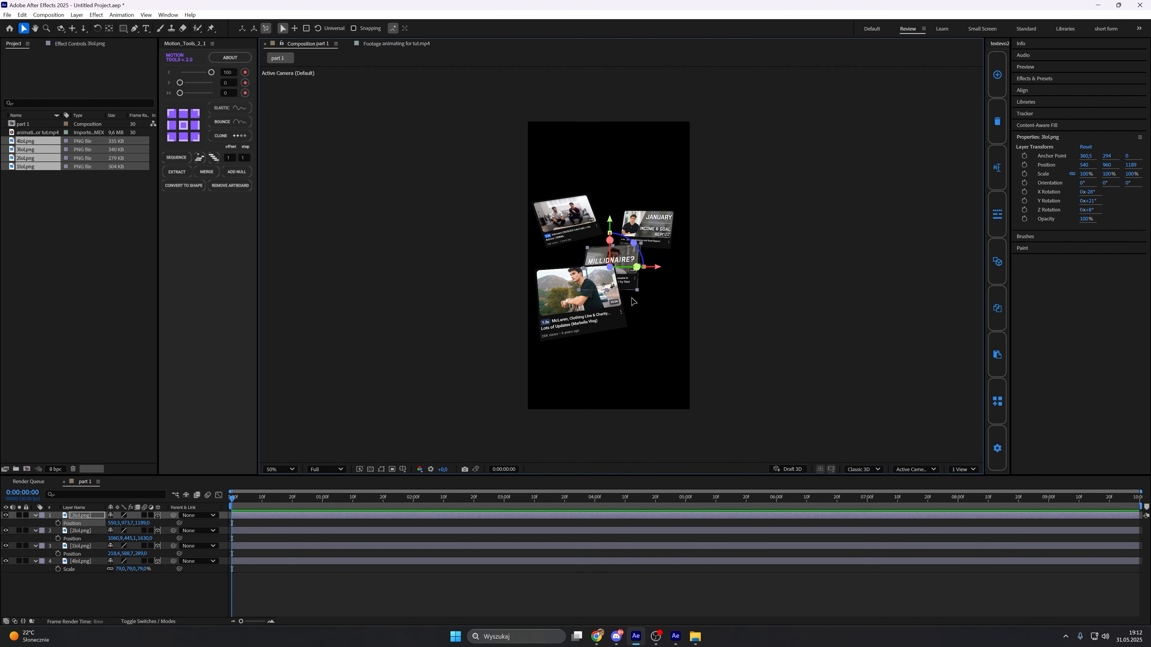
left_click_drag(618, 284, 652, 311)
Scale 4lol.png down to 67% and reposition it toward the frame's left edge, comparing the arrangement with the reference footage.
left_click(86, 562)
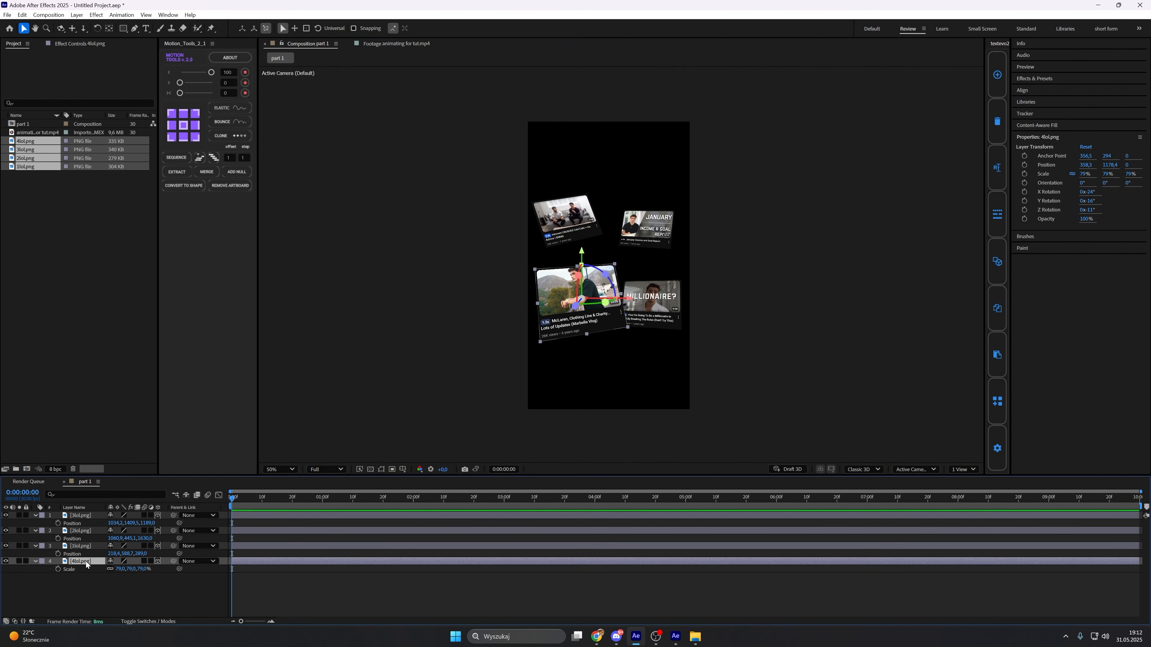
key("p")
mouse_move(140, 570)
left_mouse_down()
mouse_move(157, 569)
mouse_move(125, 569)
left_mouse_up()
key("s")
left_click_drag(572, 311, 560, 314)
left_click(572, 599)
left_click_drag(629, 362, 615, 347)
left_click(396, 44)
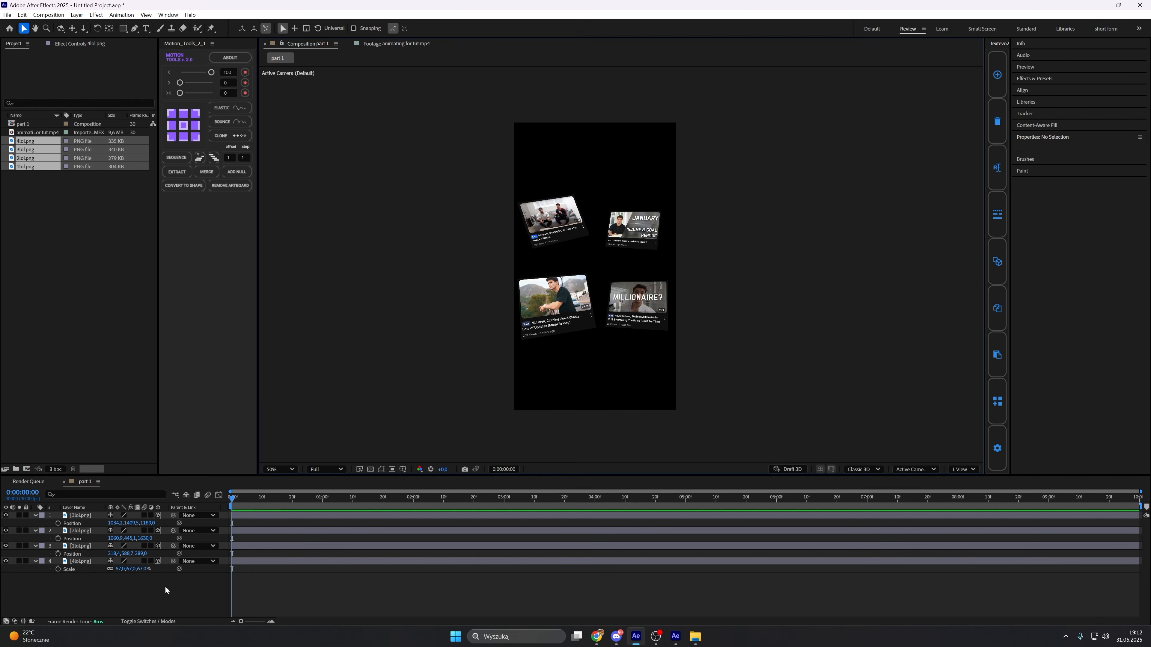
Create a text layer reading "1st" in the centre of the part 1 composition.
right_click(164, 585)
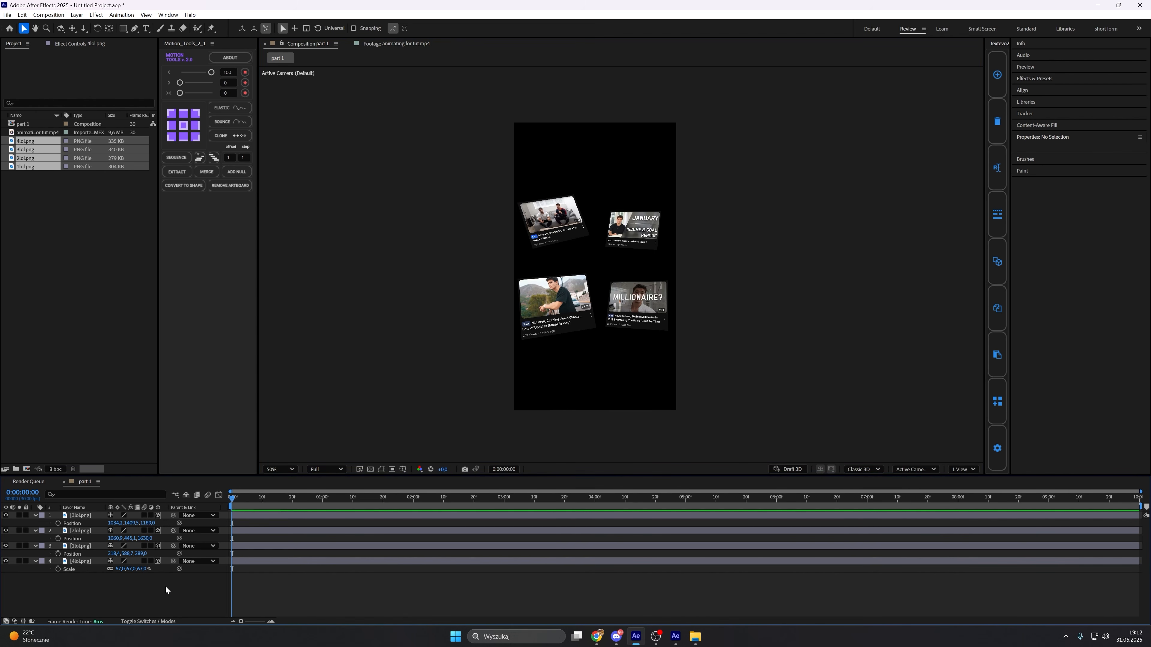
mouse_move(191, 475)
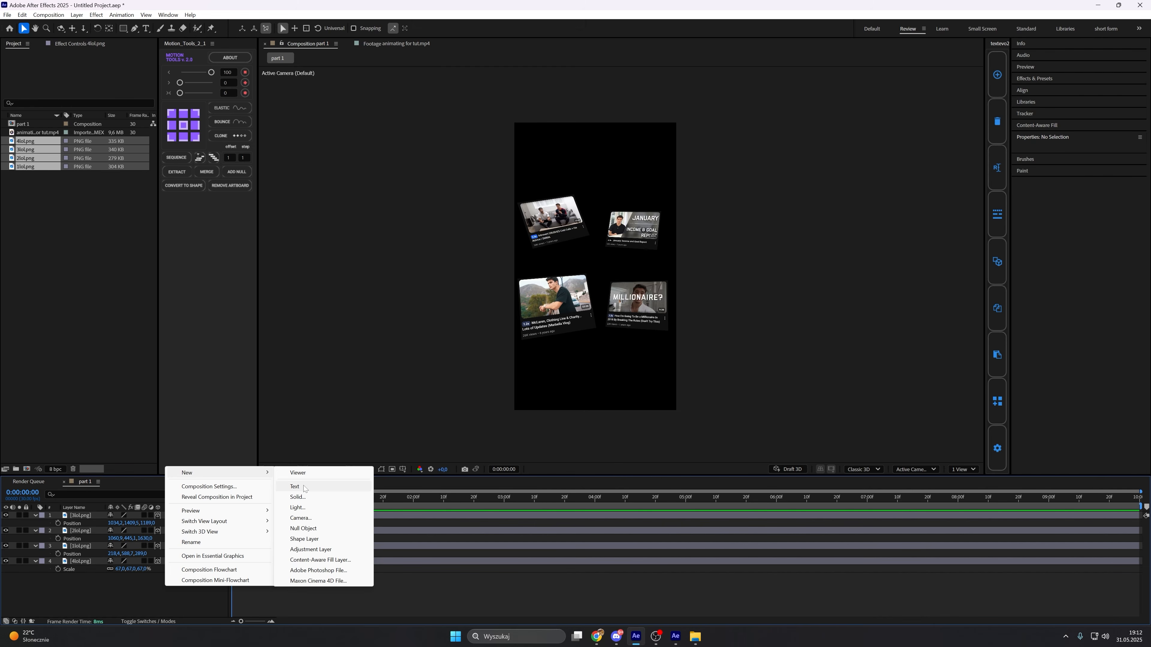
left_click(295, 487)
type("1")
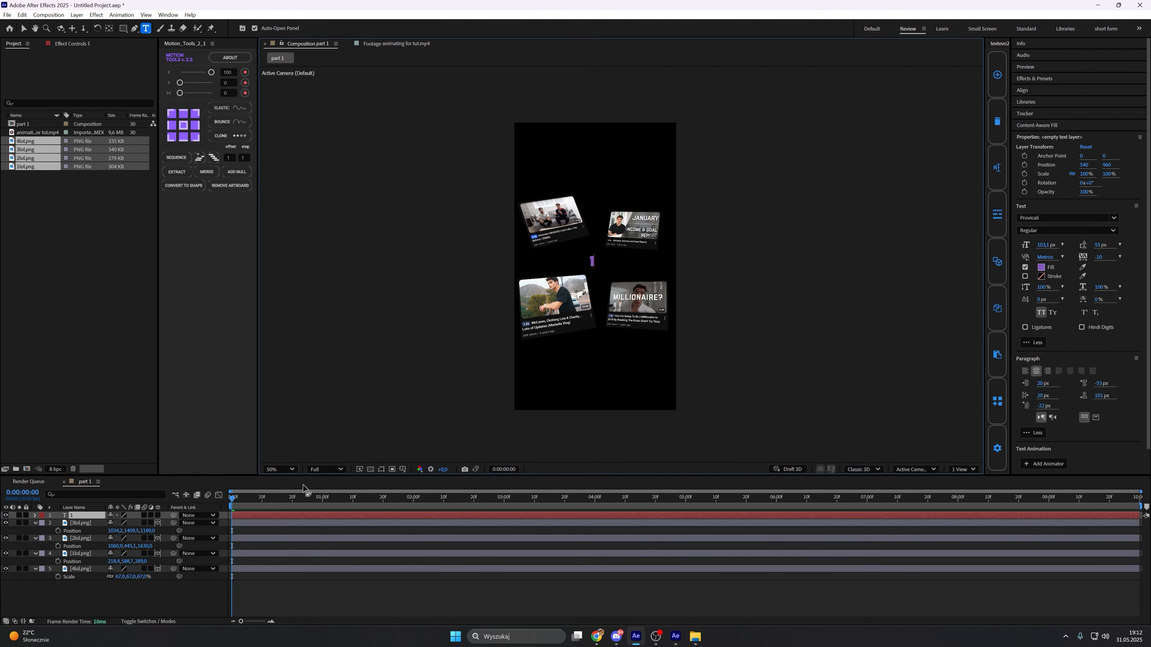
type("st")
Give the "1st" text a white fill and set its font to Compacta BT.
left_click(1041, 267)
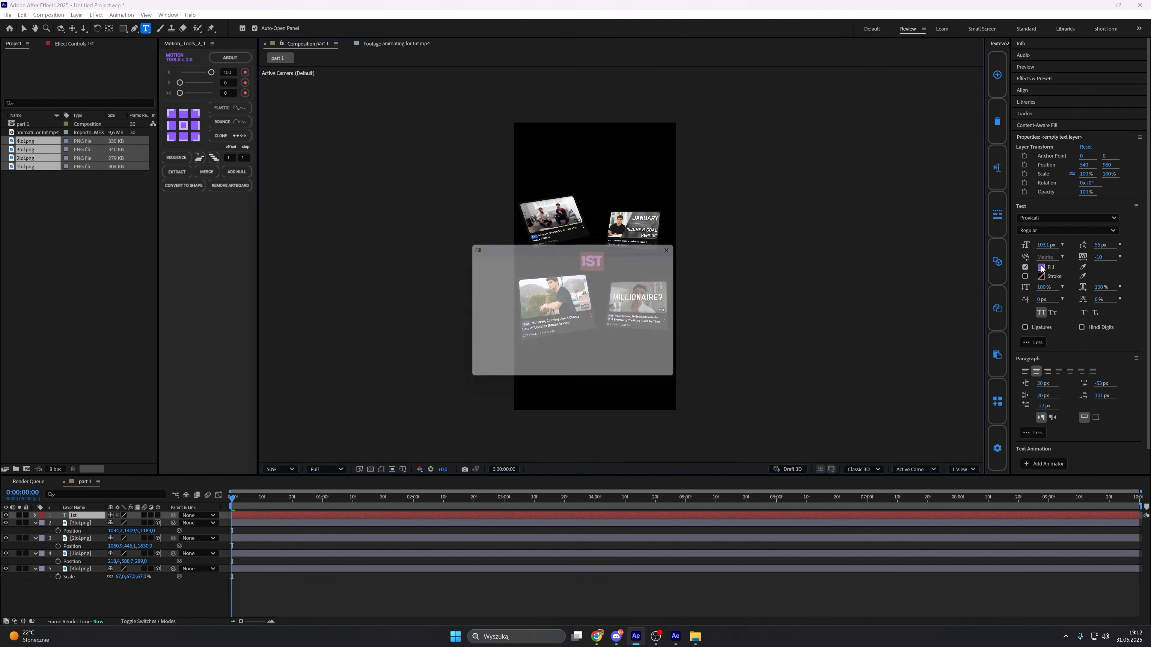
left_click(665, 263)
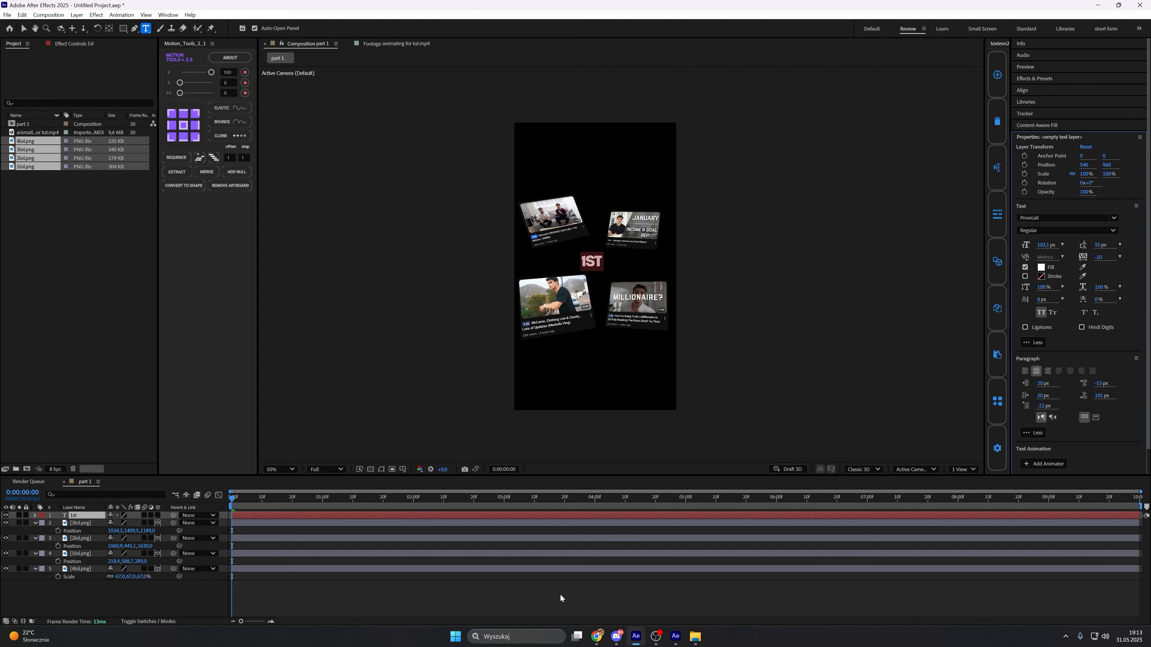
left_click(1065, 217)
type("c")
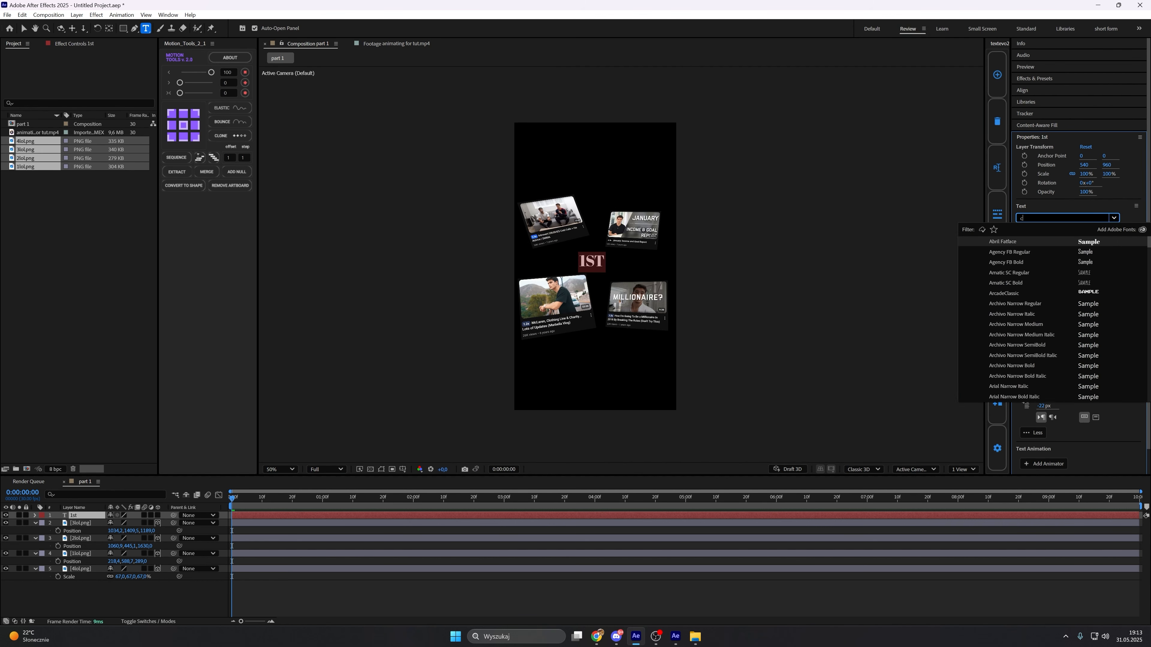
type("ompa")
left_click(1048, 242)
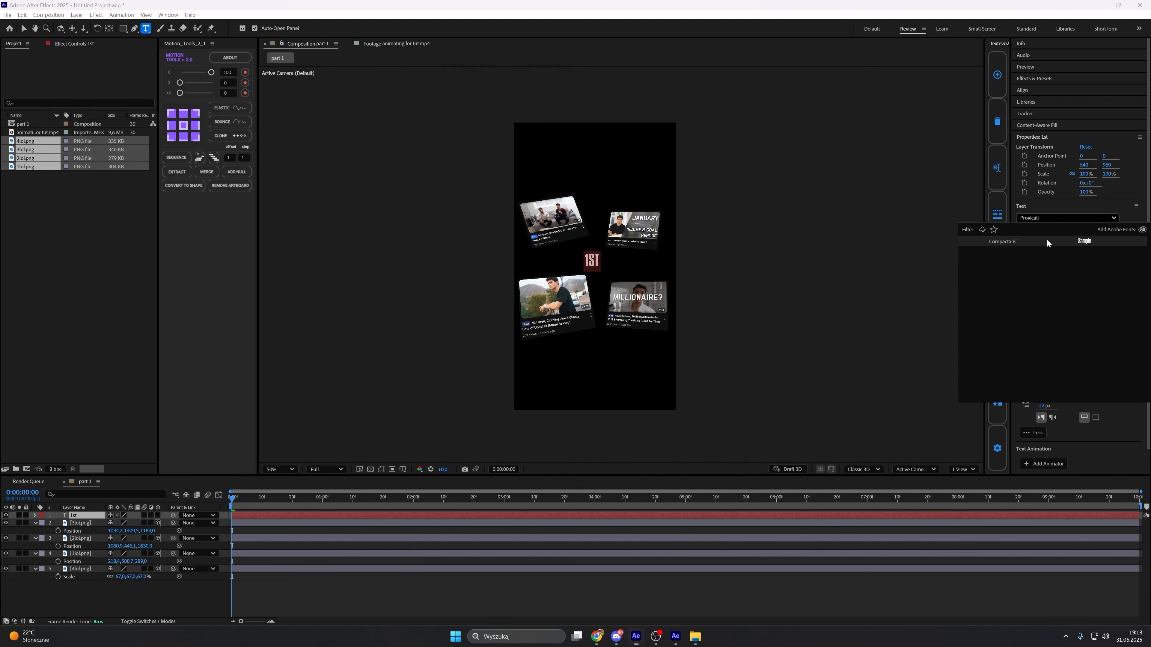
Turn the "1st" text layer into a 3D layer and return to the Selection tool.
left_click(165, 519)
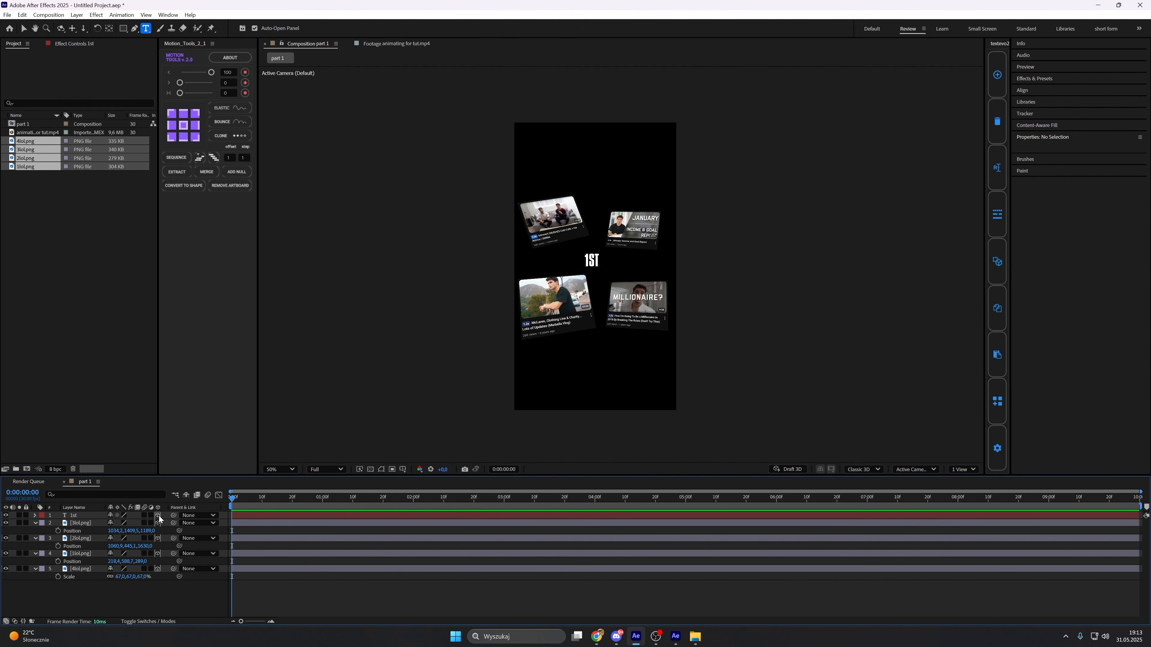
key("v")
Scale the "1st" text layer to 314% and centre its anchor point.
left_click(93, 516)
key("s")
left_click_drag(122, 523, 219, 519)
left_click(183, 124)
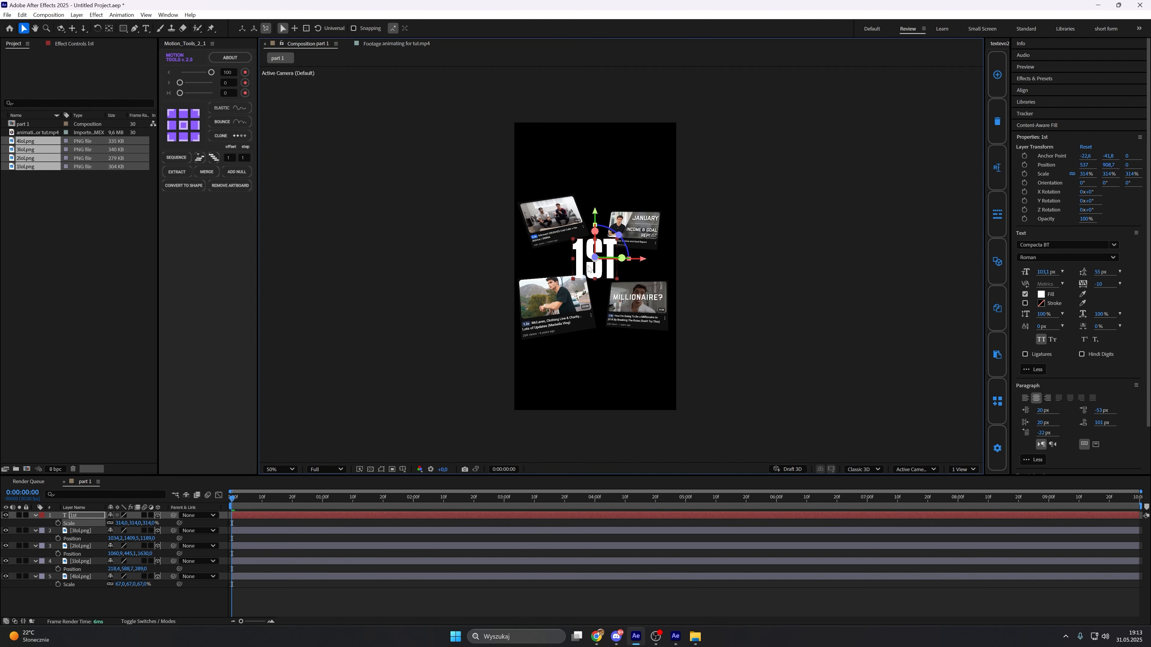
Enlarge the "1st" text layer to 433% and nudge it slightly to X position 529.
left_click_drag(125, 523, 186, 523)
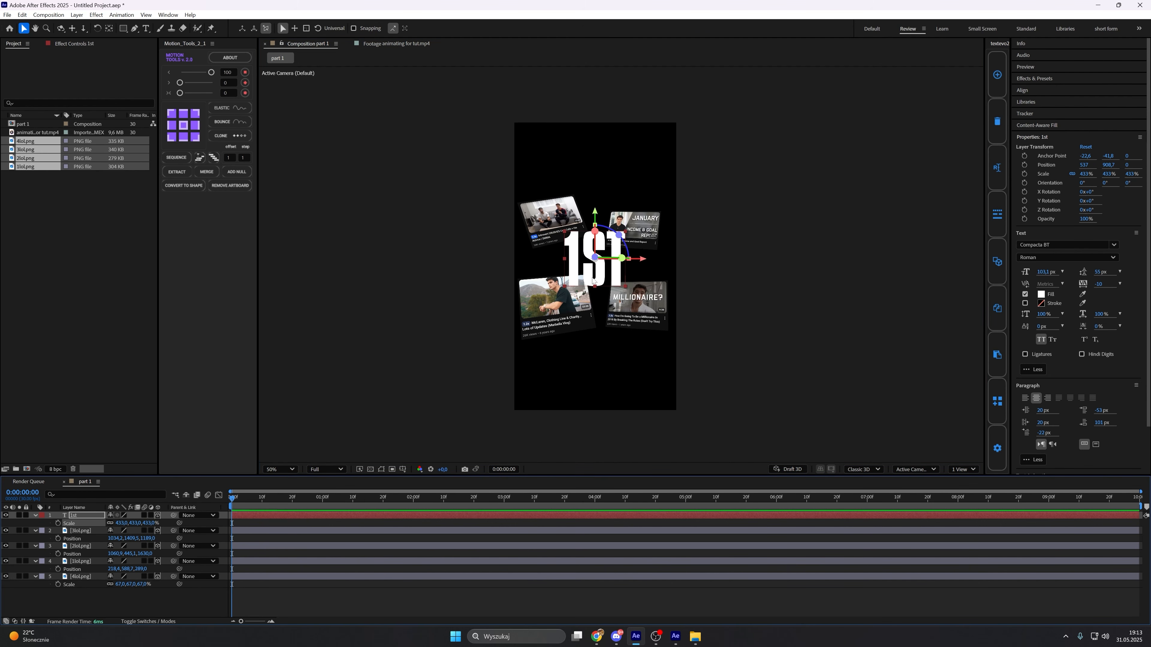
left_click_drag(593, 281, 597, 278)
Create a new text layer reading "youtubers" in Montserrat Bold.
right_click(404, 591)
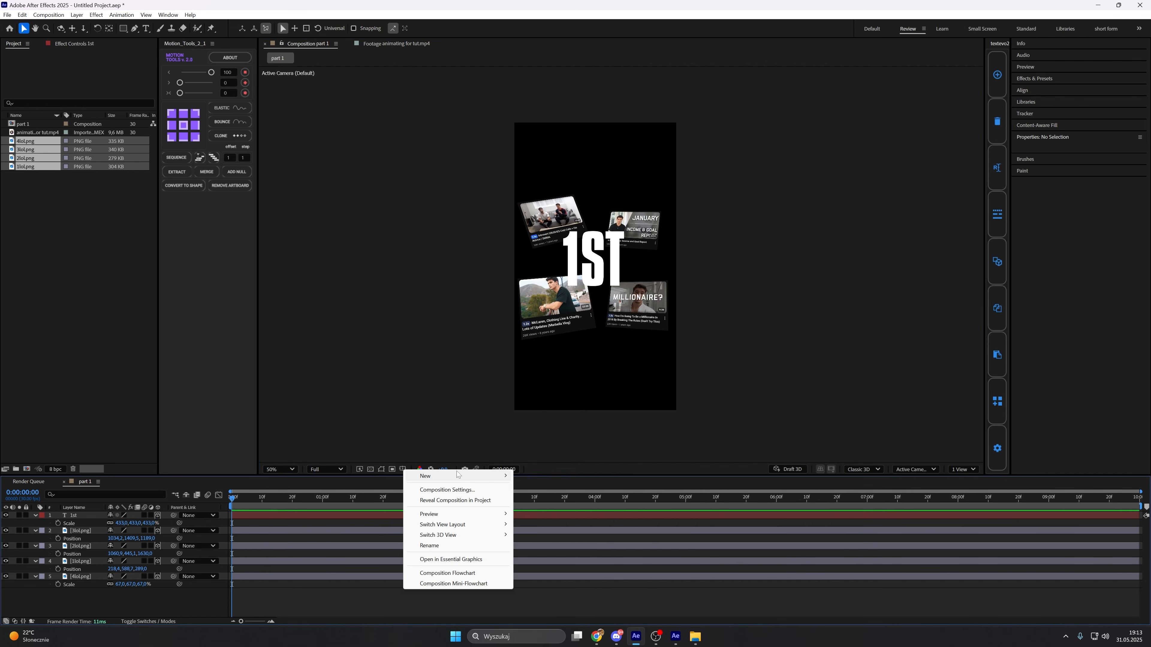
mouse_move(431, 476)
left_click(540, 480)
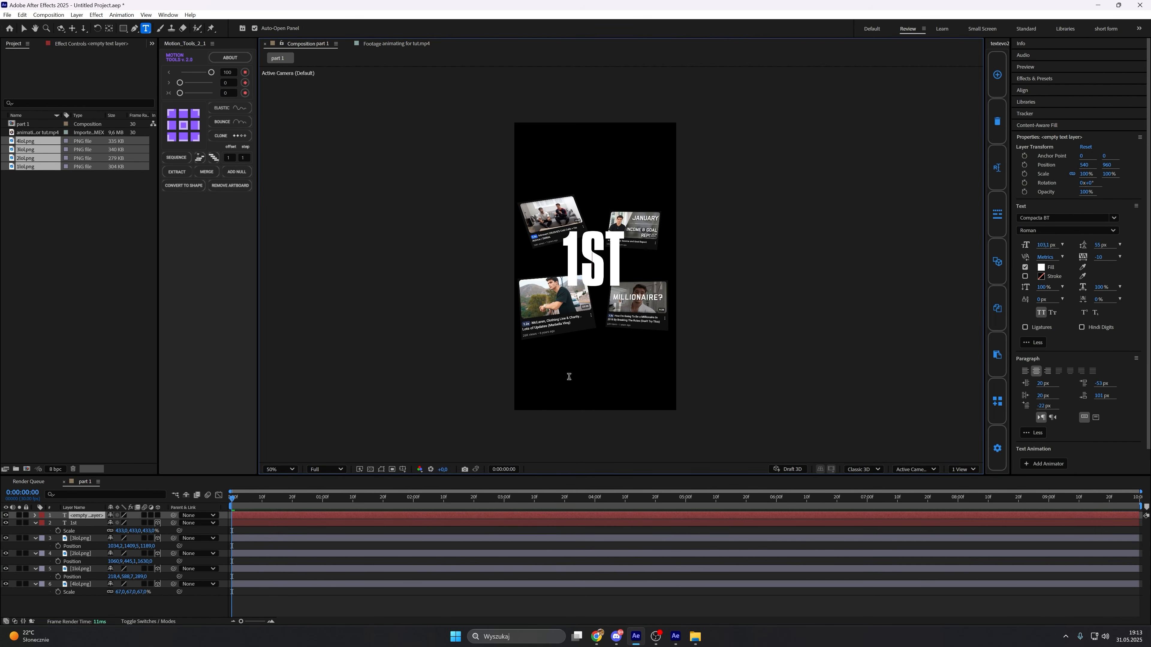
left_click(1041, 218)
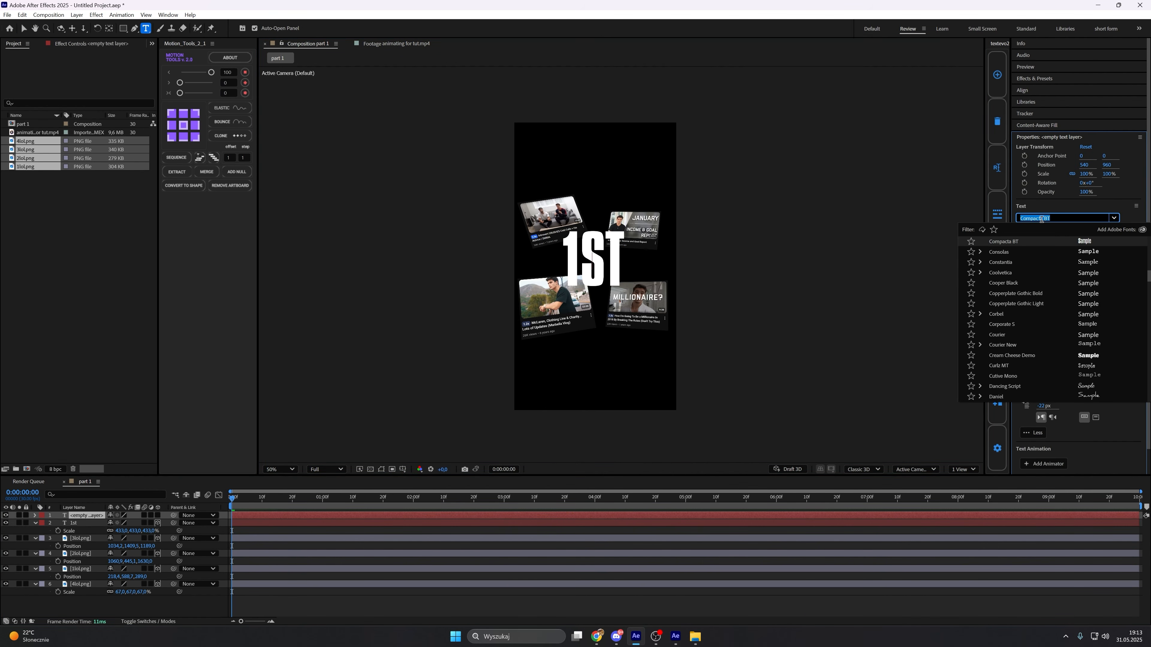
type("montse")
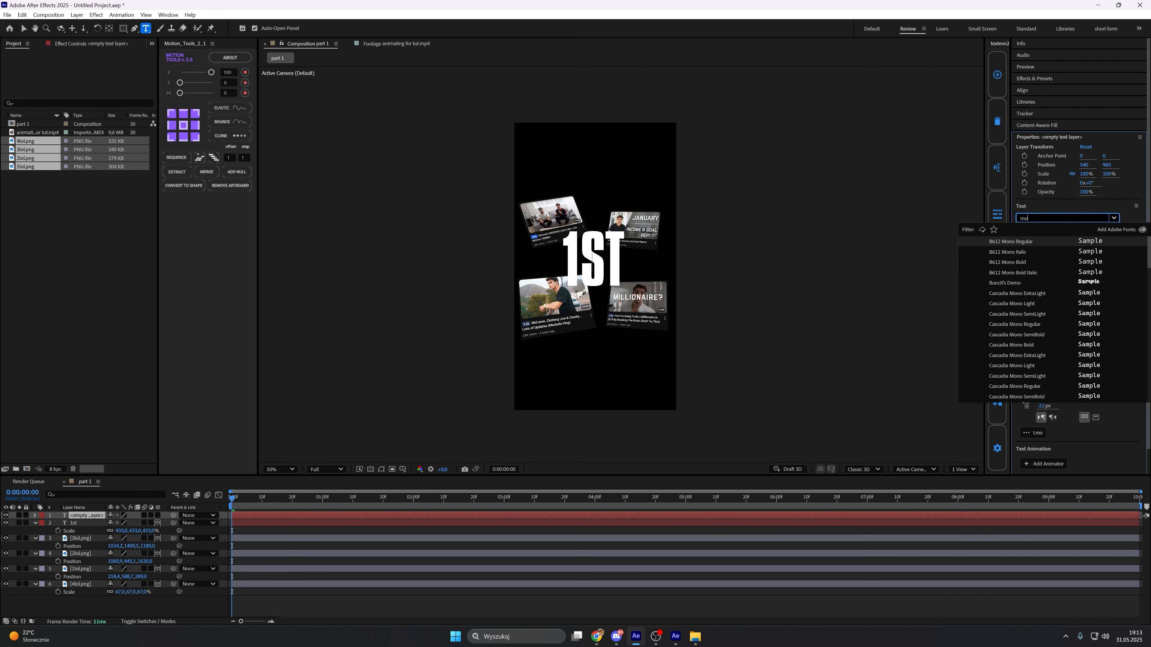
left_click(1092, 366)
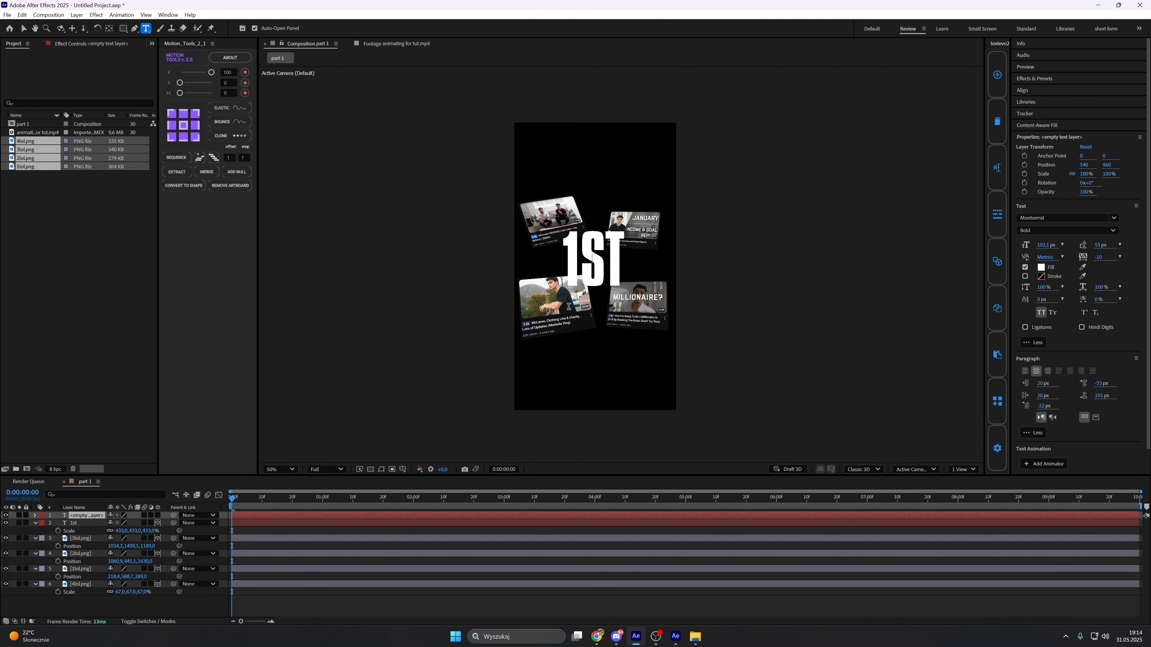
type("youtube")
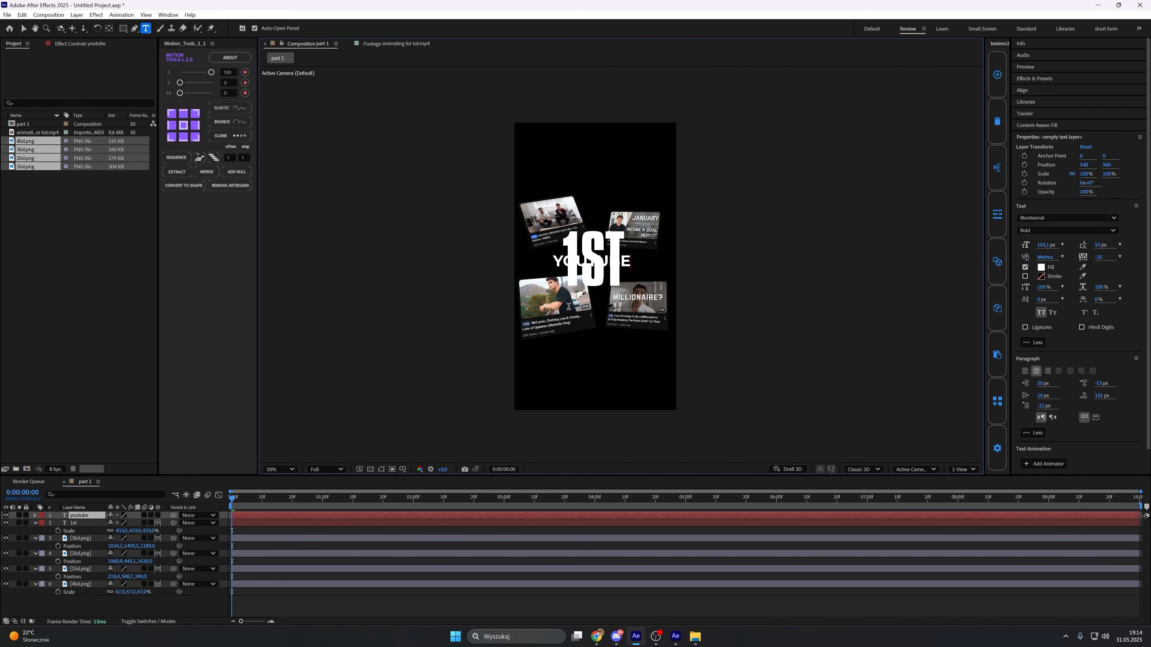
type("rs")
Place the "youtubers" text just below "1ST", make it a 3D layer and scale it to 80%.
left_click_drag(653, 313, 651, 349)
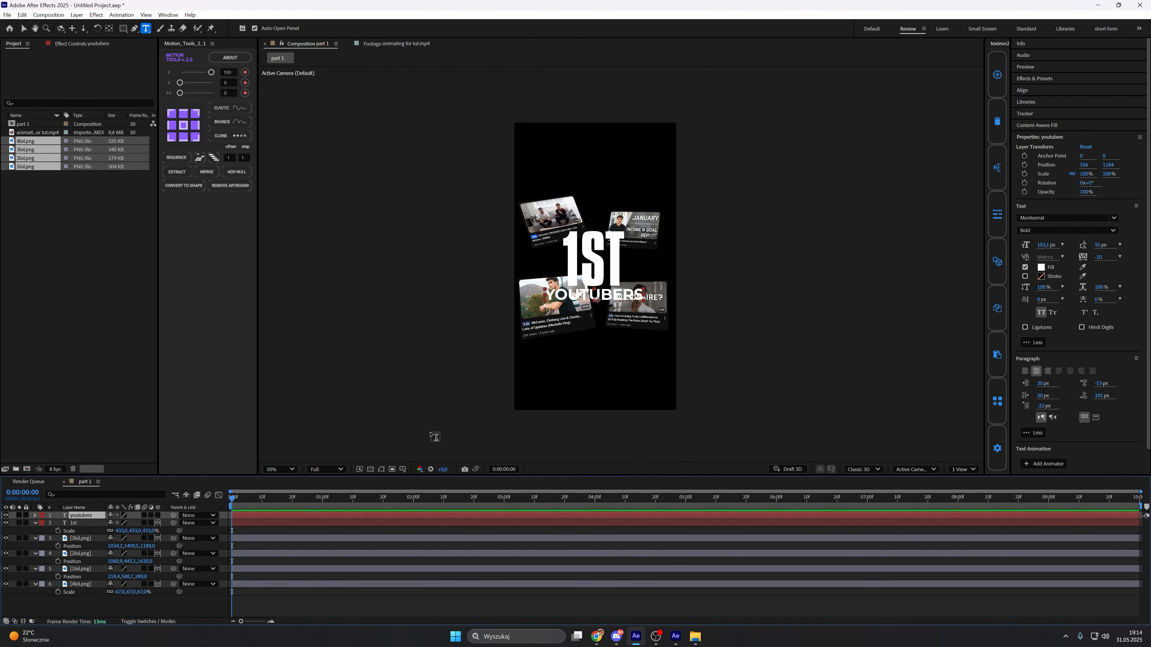
left_click_drag(119, 523, 110, 524)
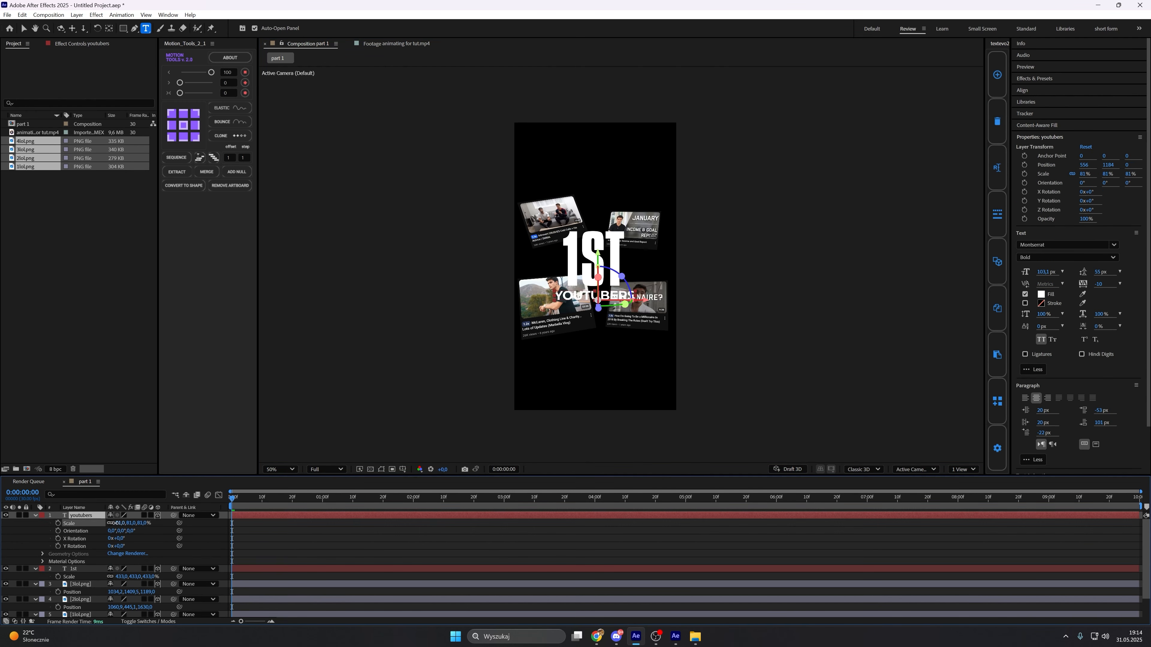
scroll(544, 372, "up", 1)
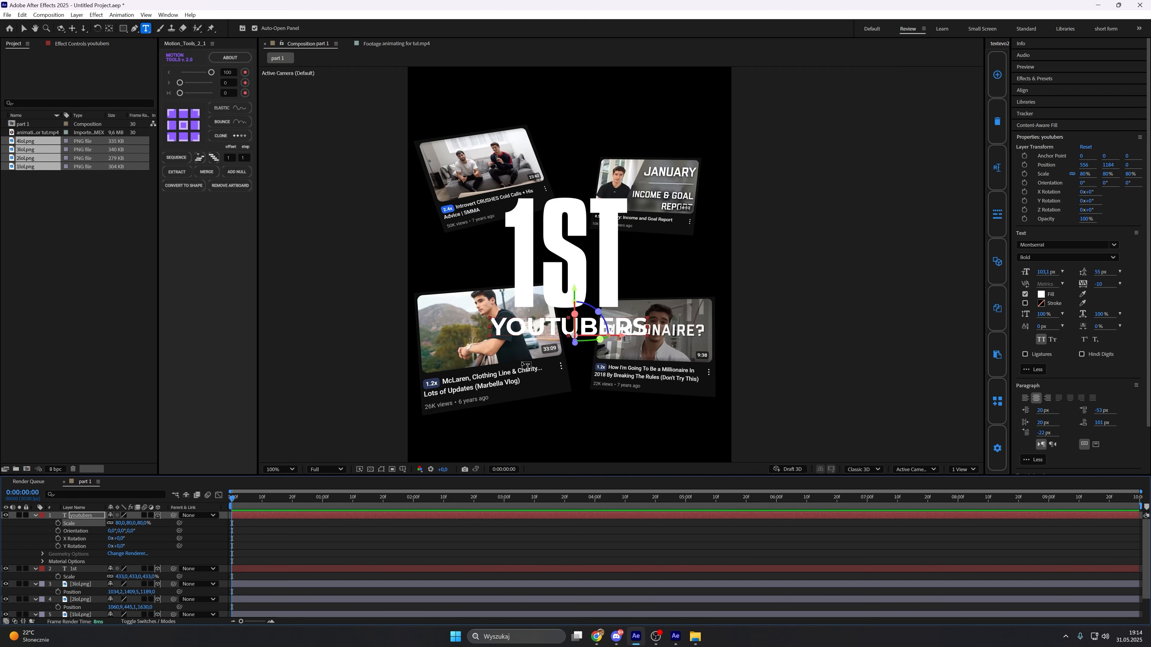
key("v")
left_click_drag(541, 329, 535, 321)
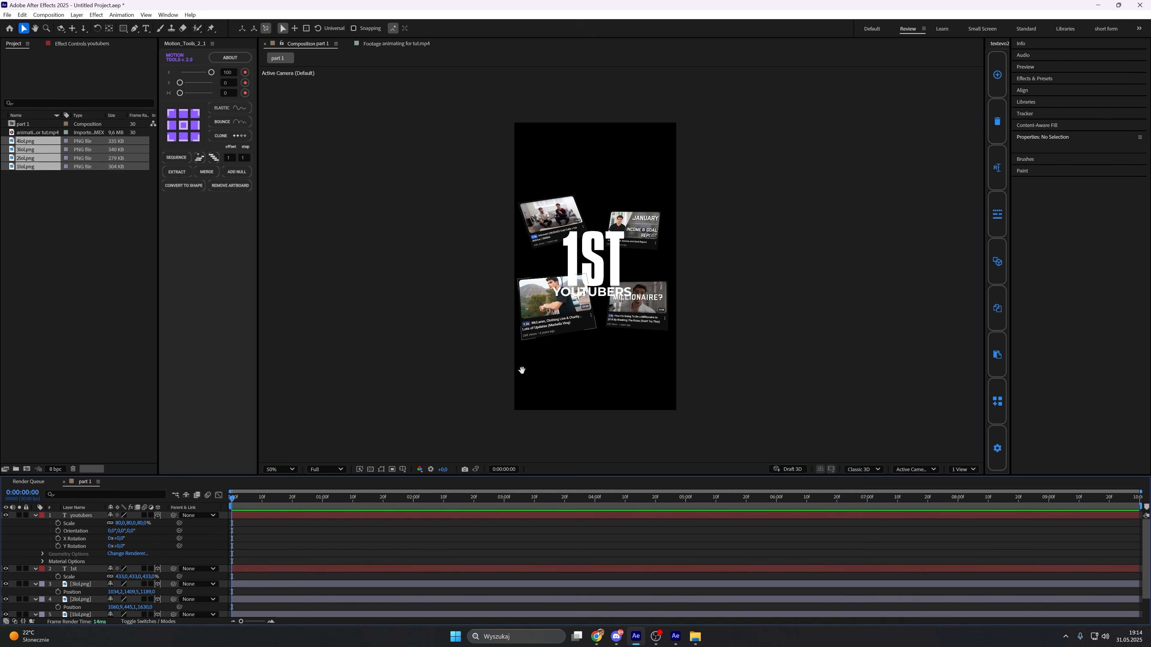
left_click_drag(522, 371, 501, 379)
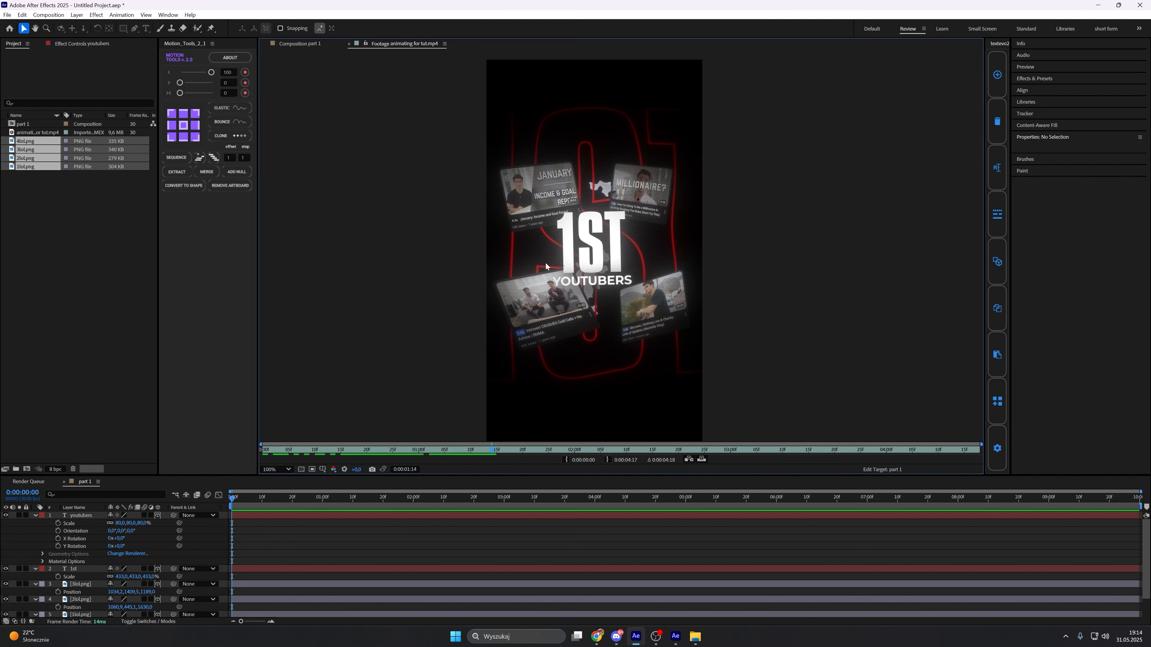
Return to the part 1 composition and collapse the expanded properties of all its layers.
left_click(312, 44)
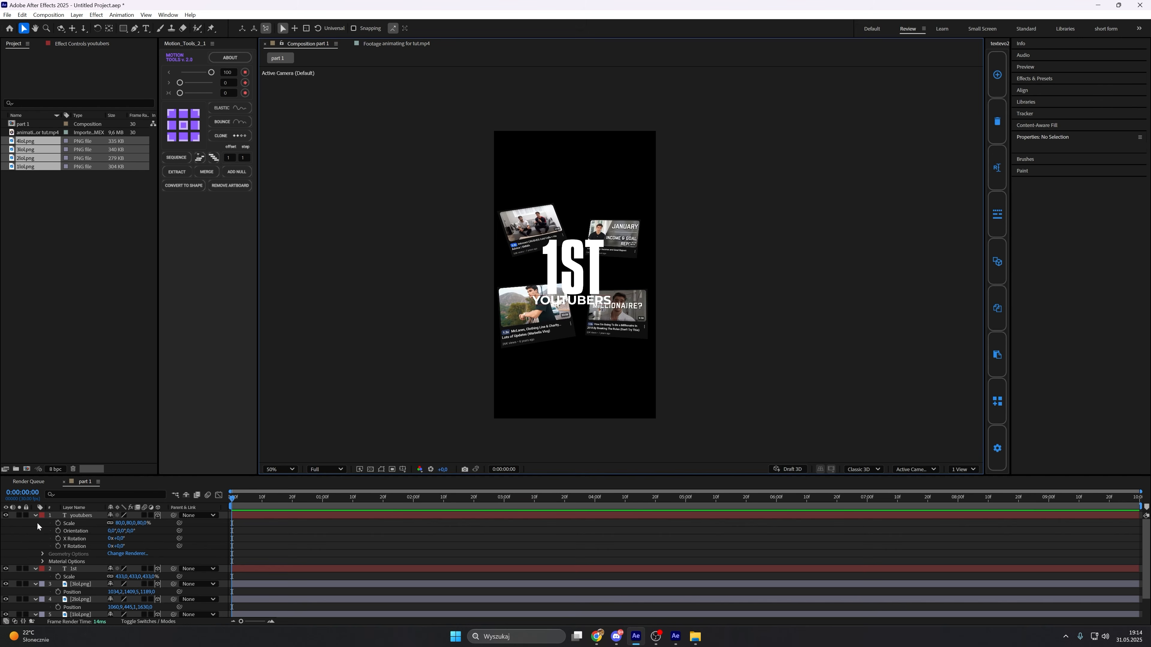
left_click(35, 516)
left_click(35, 523)
left_click(34, 531)
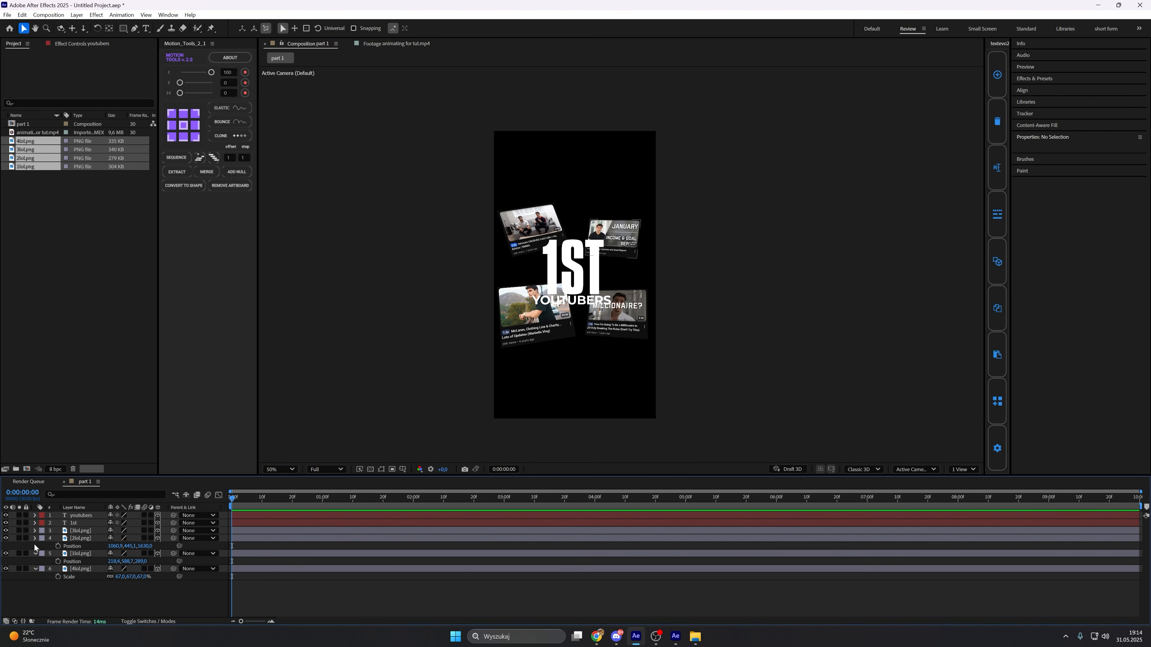
left_click(34, 538)
left_click(35, 546)
left_click(34, 553)
Duplicate the "1st" text layer, create shapes from the duplicate and delete the leftover duplicate text layer.
left_click(74, 524)
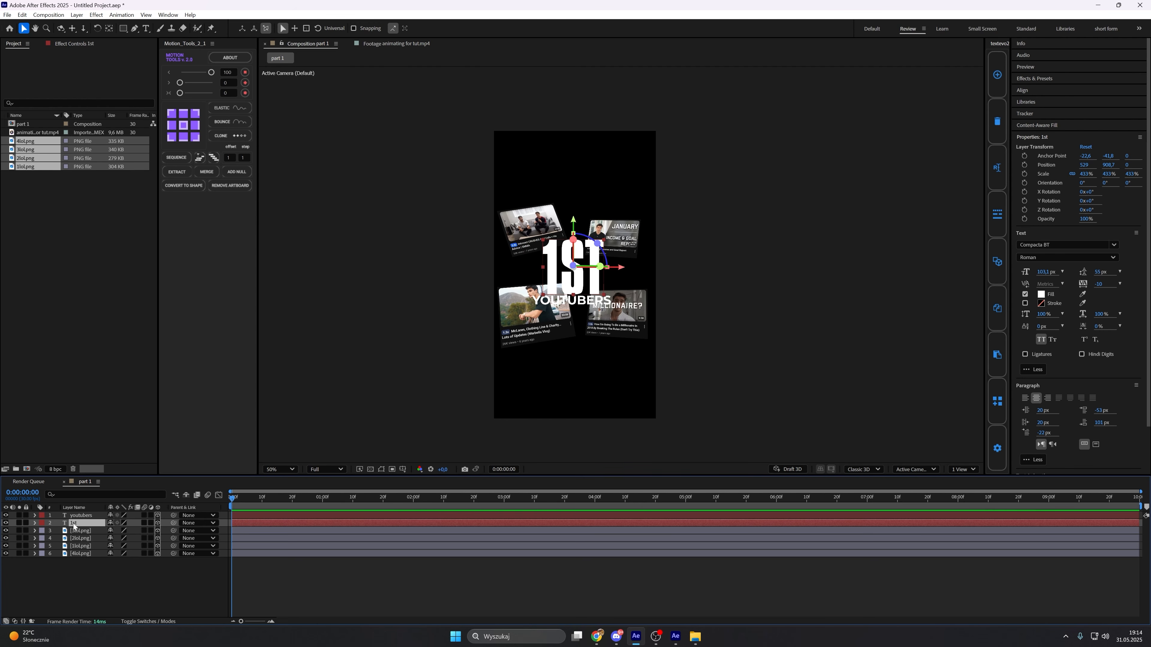
key("ctrl+d")
right_click(76, 523)
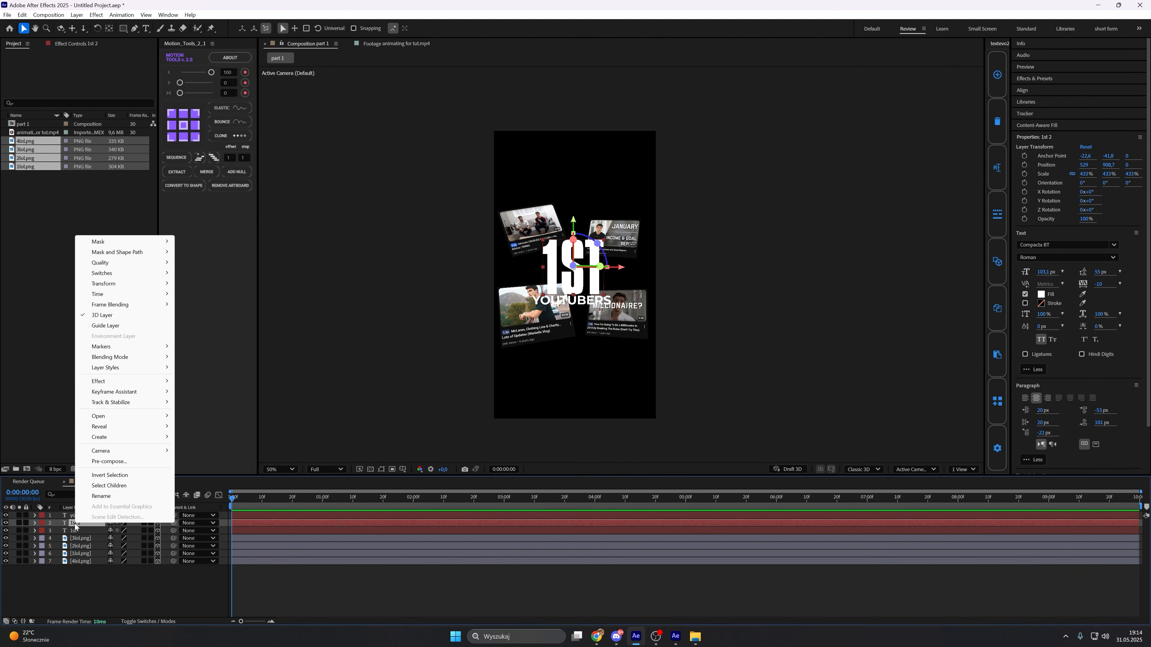
mouse_move(119, 438)
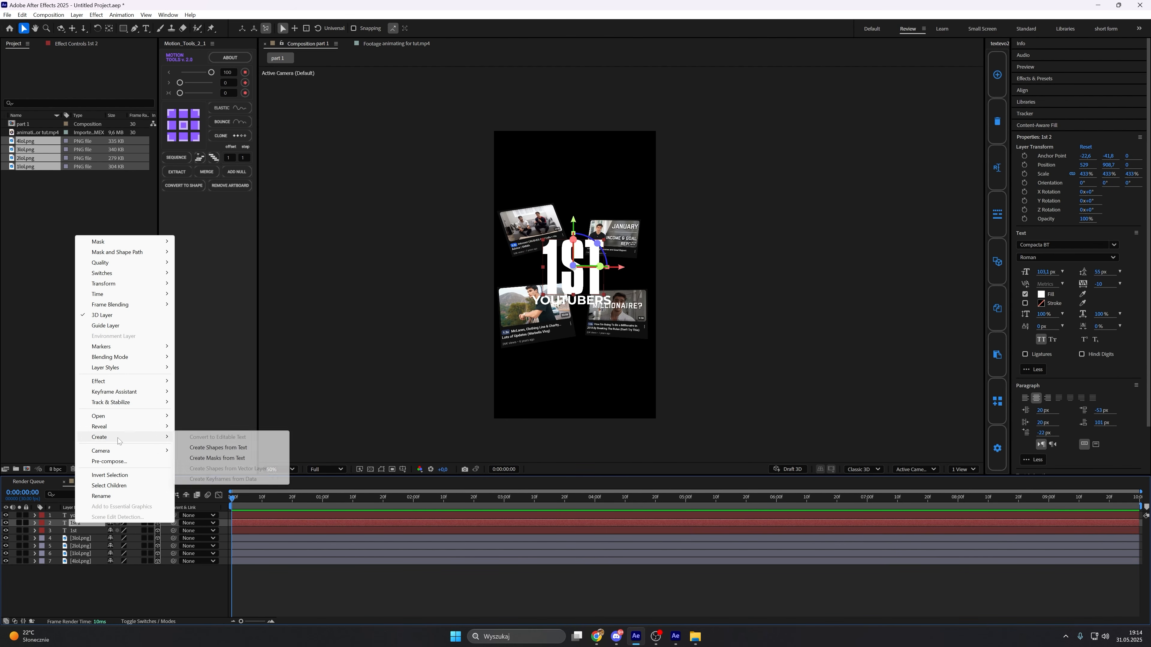
left_click(219, 447)
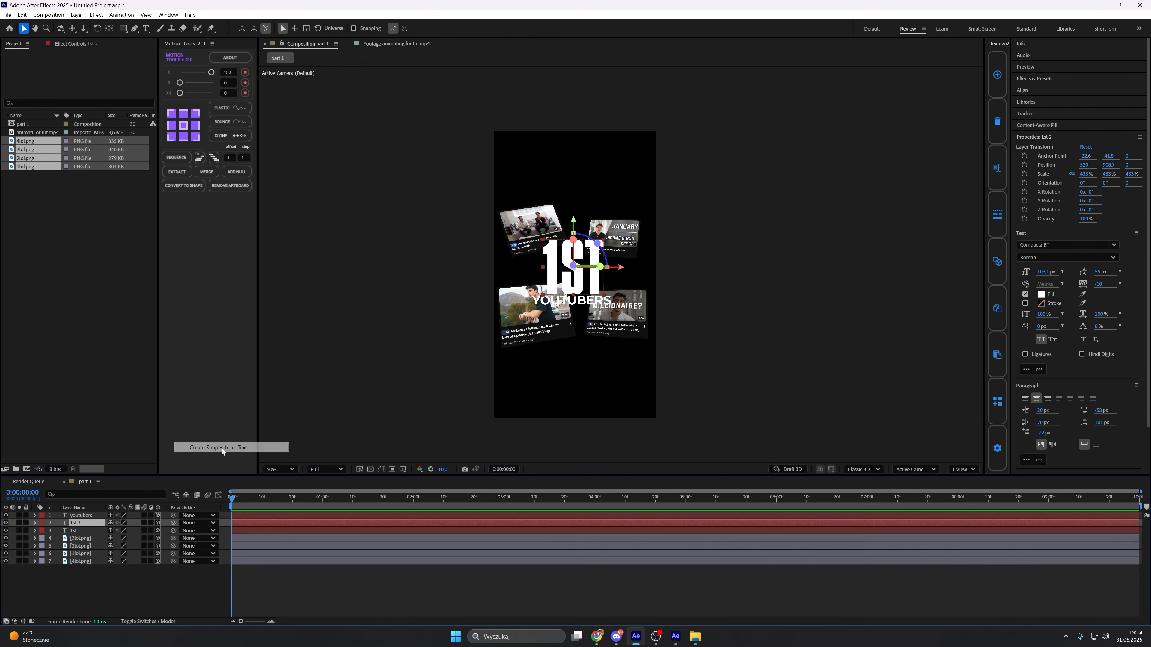
left_click(86, 529)
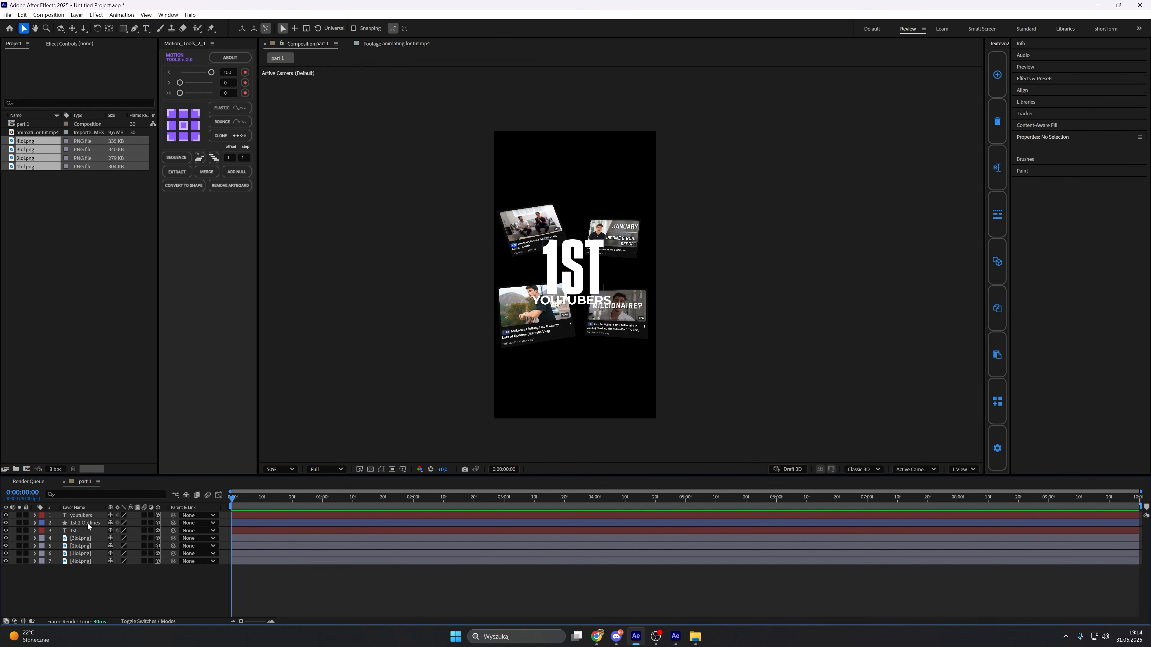
key("Delete")
Push the "1st 2 Outlines" shape layer back to Z position 1907 and scale it to 3509%.
left_click(87, 524)
key("s")
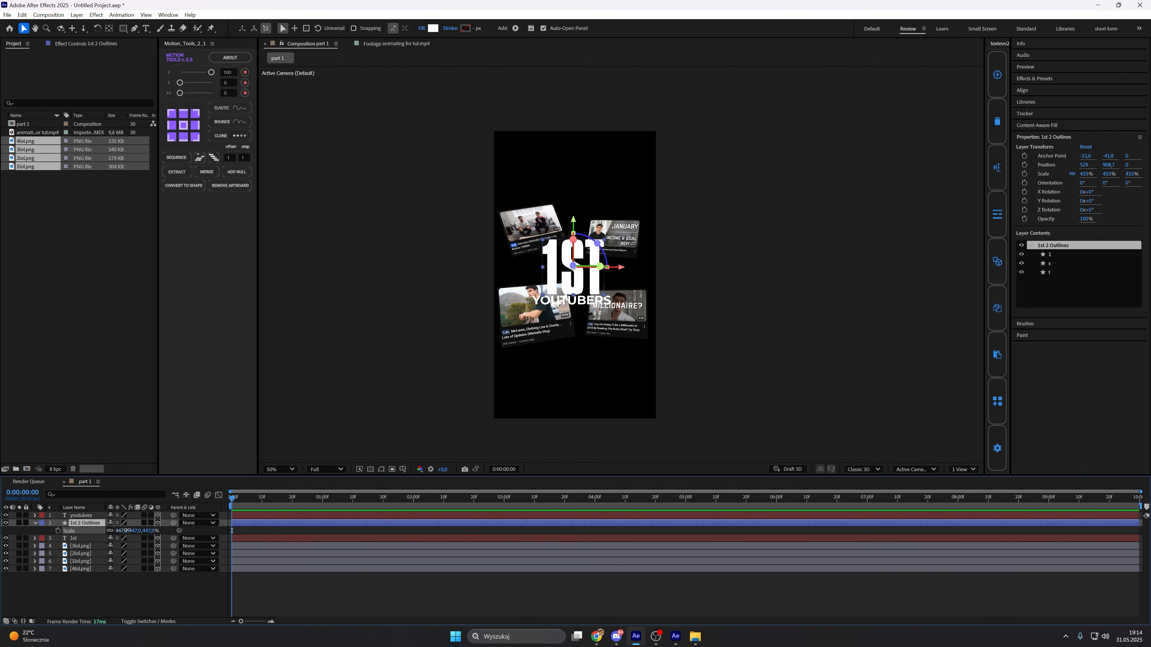
left_click_drag(123, 530, 603, 493)
key("p")
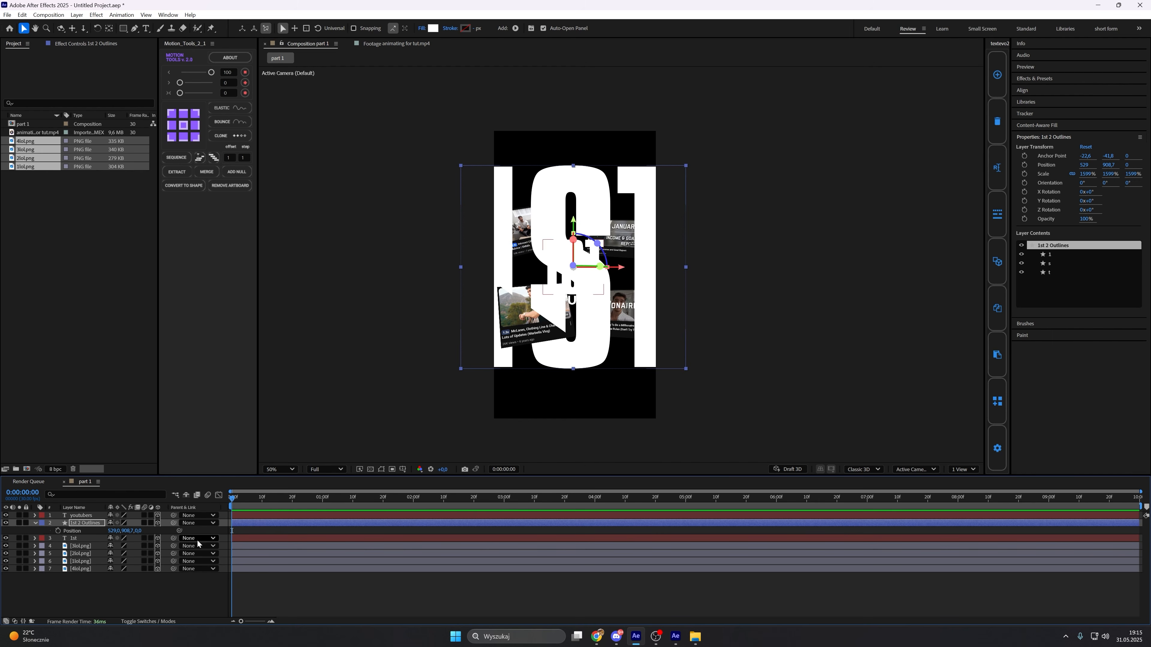
left_click_drag(139, 530, 1013, 521)
key("s")
left_click(404, 44)
left_click(307, 47)
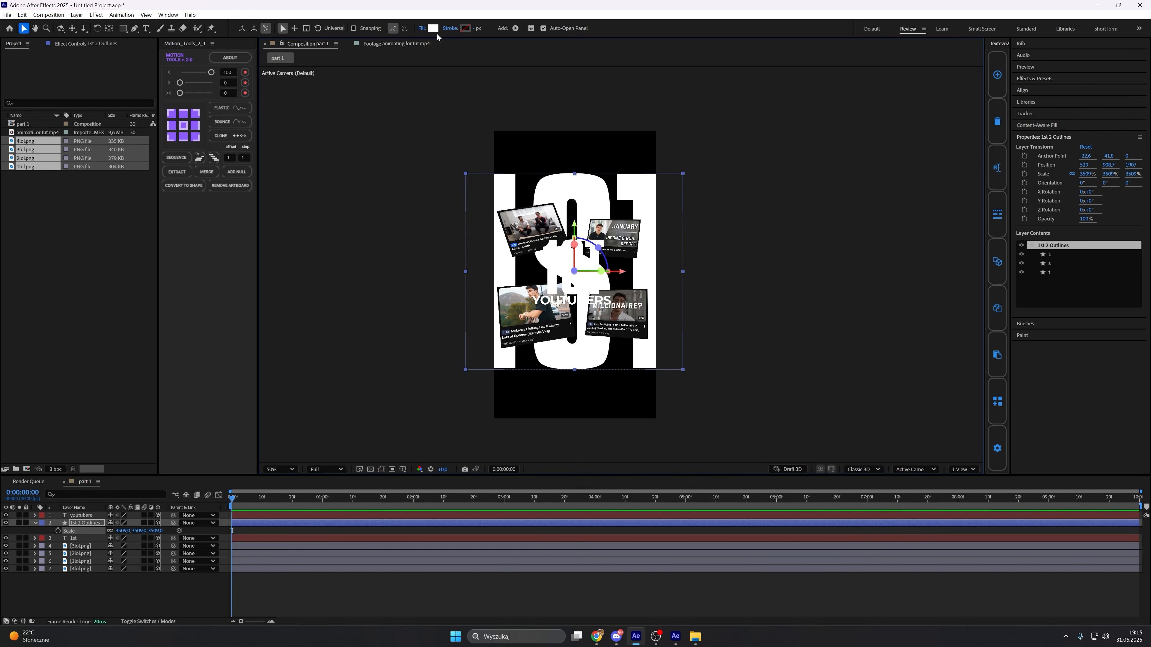
Set the fill of the "1st 2 Outlines" shape layer to None.
key("g")
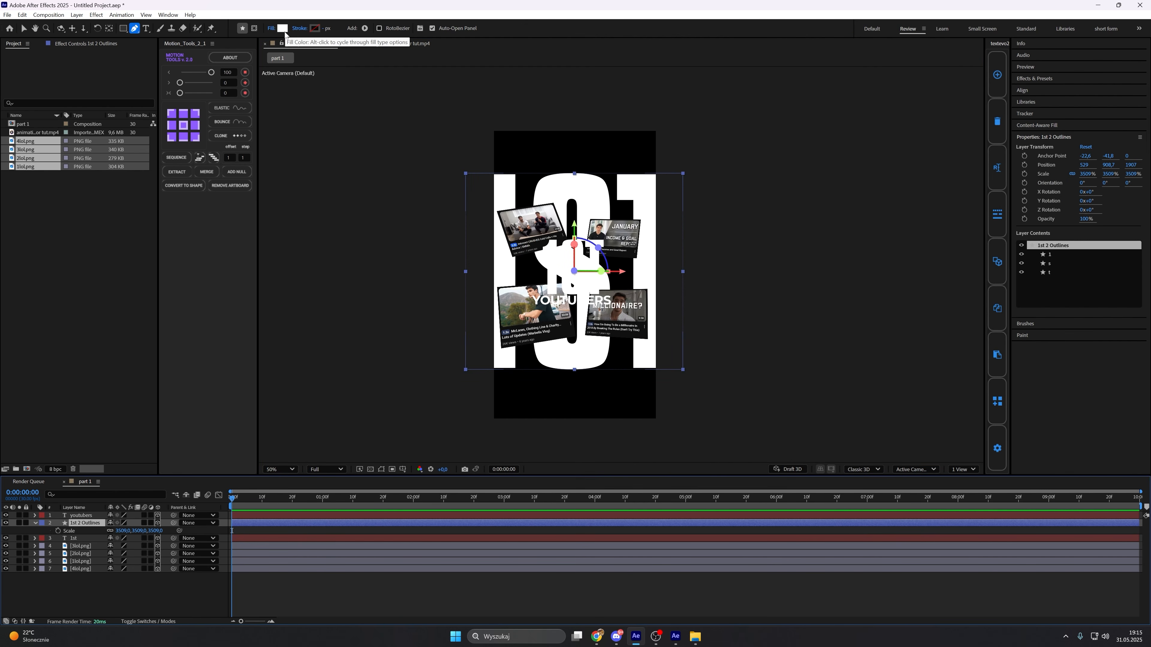
left_click(282, 28)
left_click(676, 266)
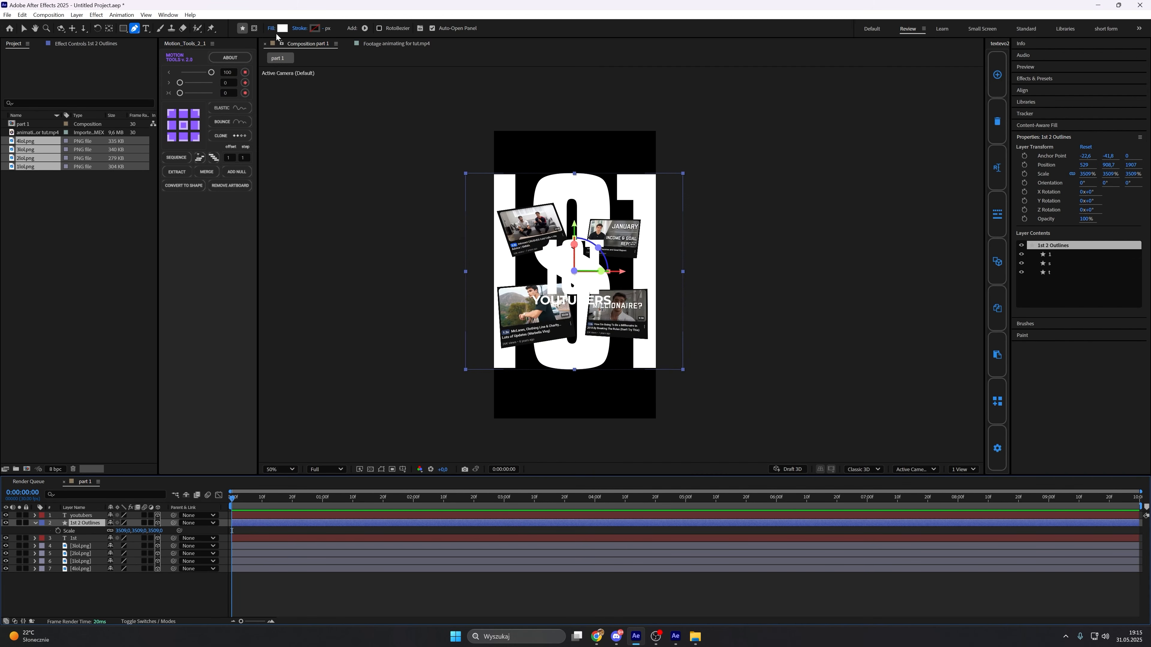
left_click(272, 29)
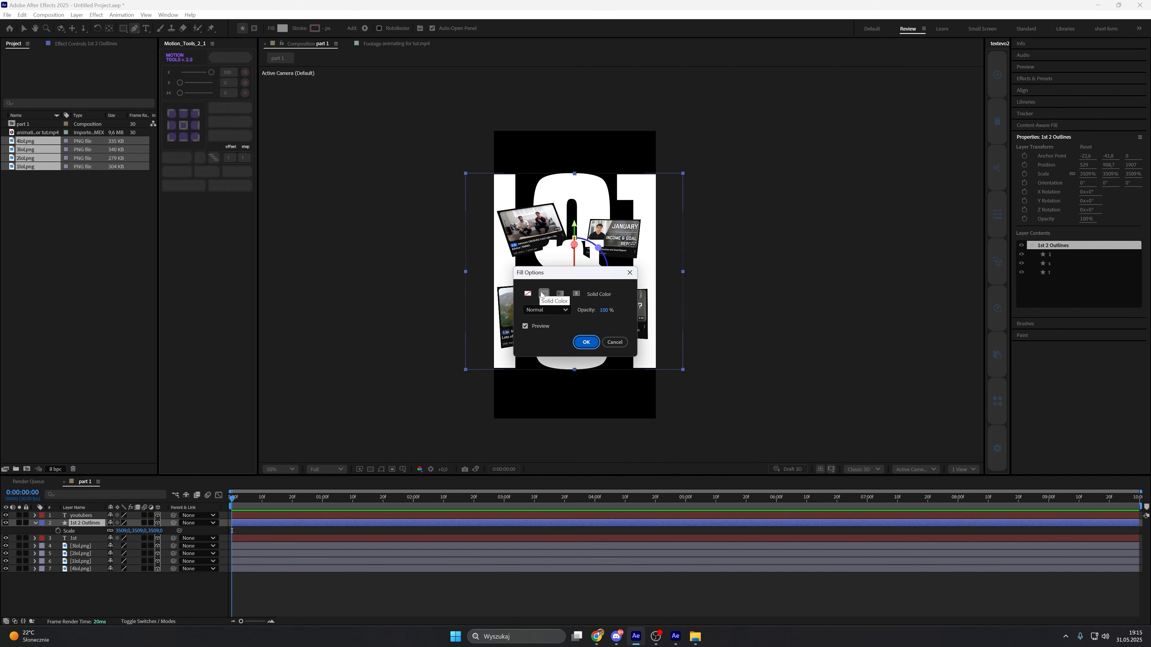
left_click(527, 293)
left_click(586, 342)
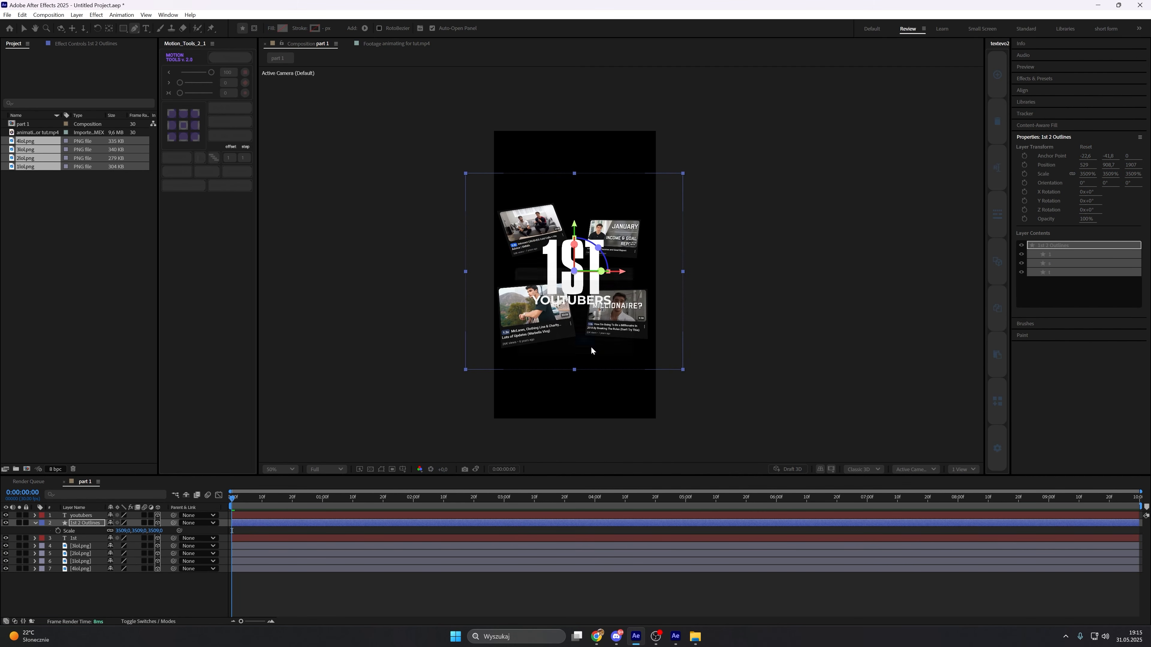
Give the "1st 2 Outlines" shape layer a dark red stroke with a width of 0.6 px.
left_click(313, 29)
mouse_move(521, 274)
left_mouse_down()
mouse_move(585, 267)
mouse_move(588, 308)
left_mouse_up()
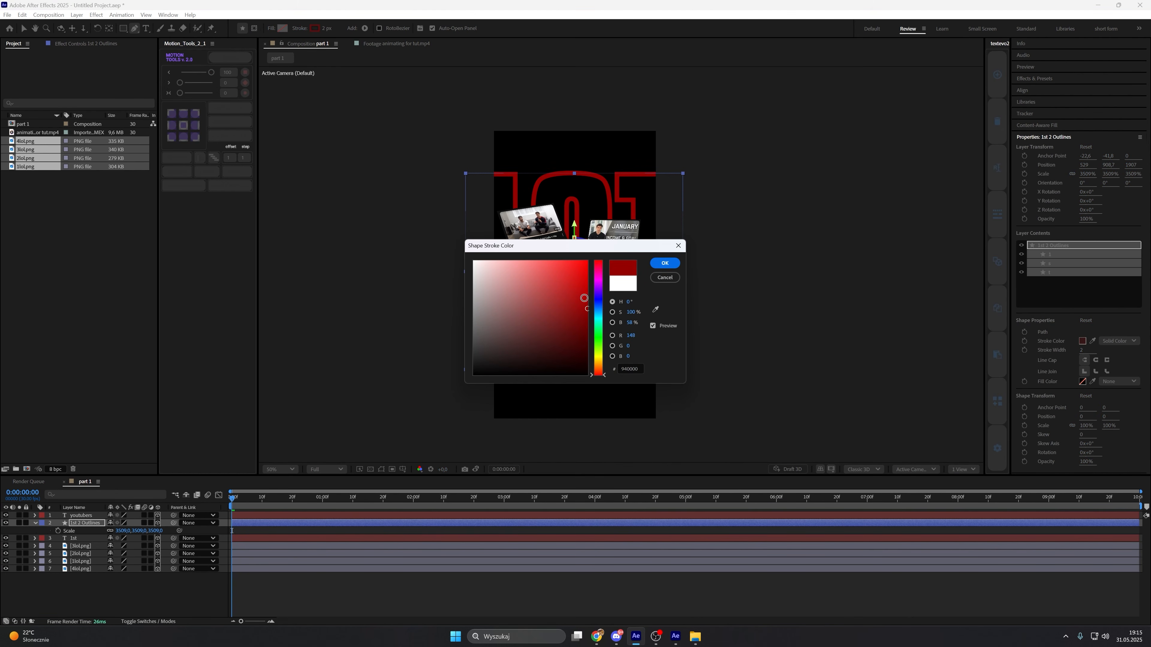
left_click(665, 264)
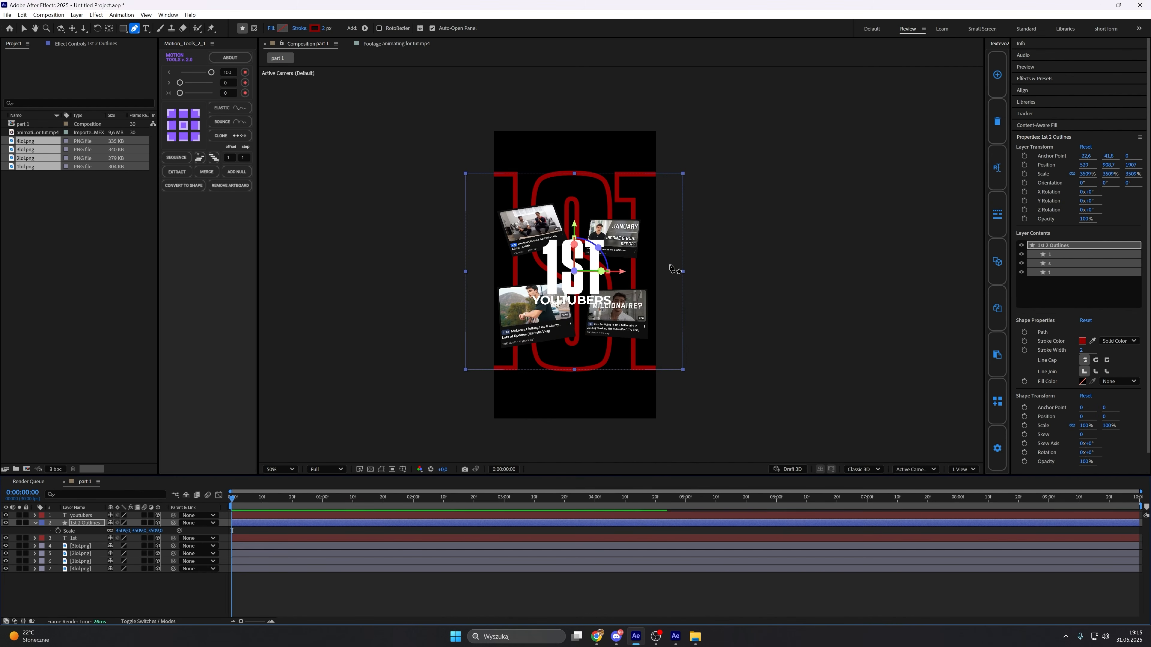
left_click(327, 28)
type("0")
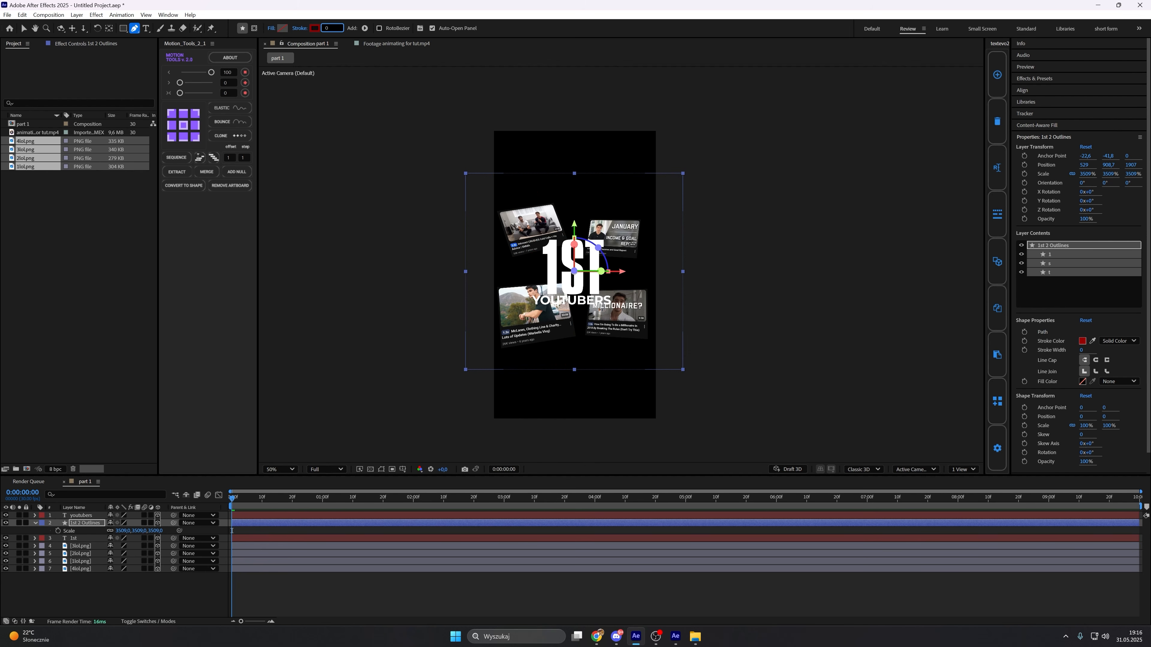
type(",6")
key("Return")
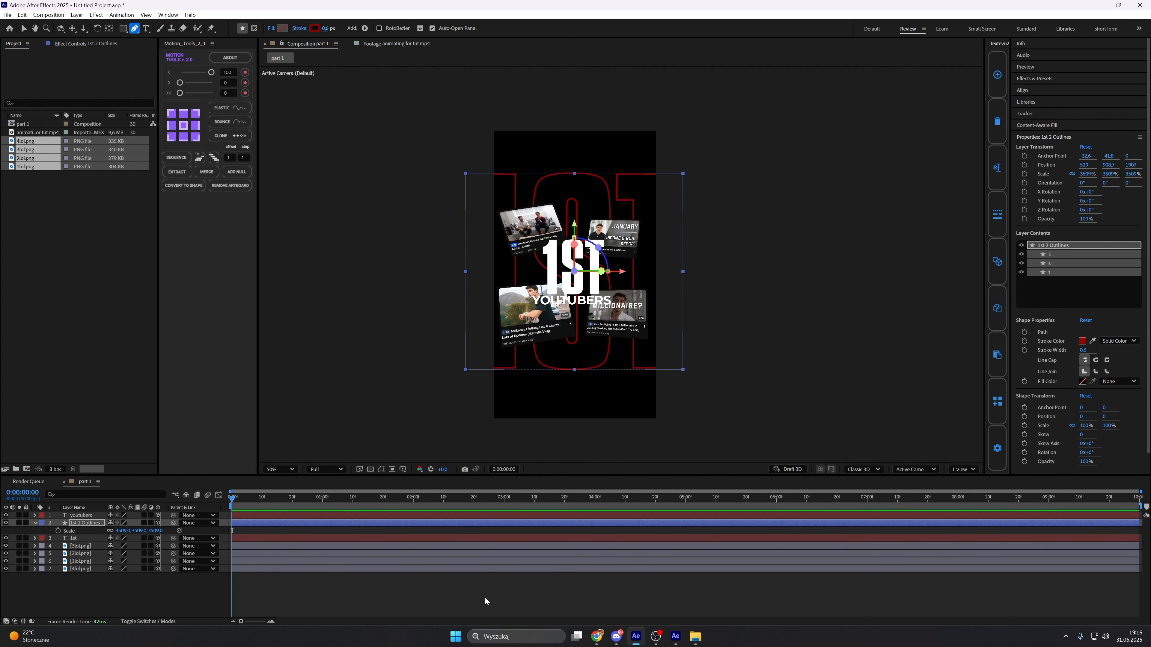
Compare the scene with the reference footage at 0:00:01:12, then return to the part 1 composition.
left_click(486, 605)
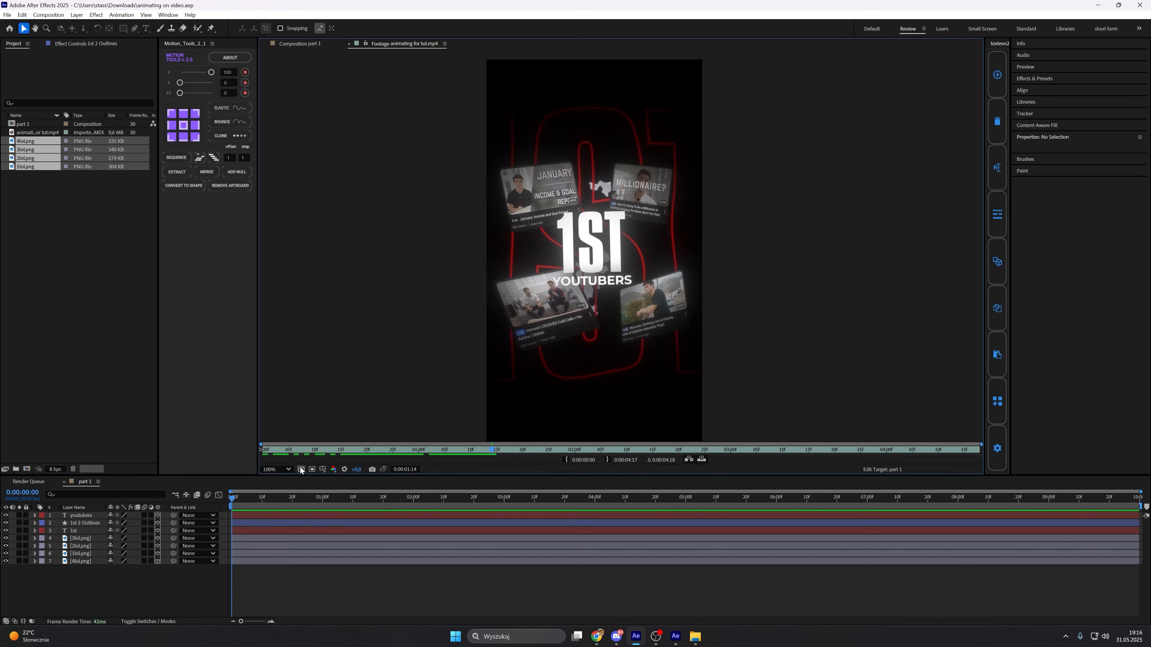
mouse_move(491, 452)
left_mouse_down()
mouse_move(262, 463)
mouse_move(369, 436)
mouse_move(558, 422)
mouse_move(277, 455)
mouse_move(542, 442)
mouse_move(250, 461)
mouse_move(477, 446)
left_mouse_up()
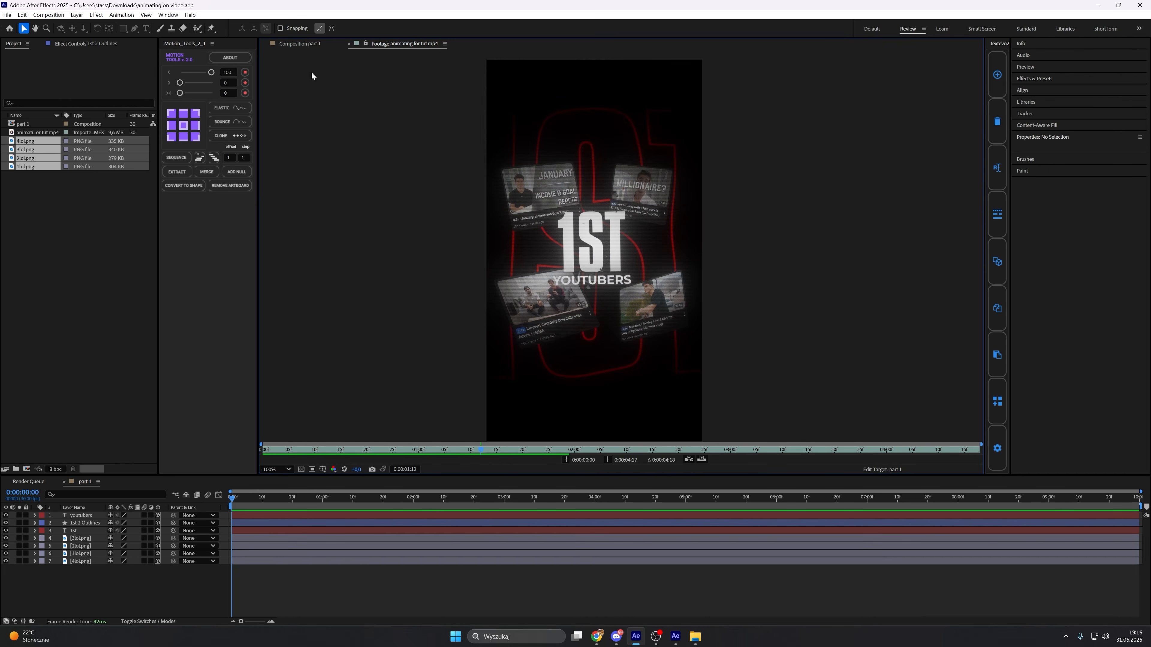
left_click(301, 45)
Add a two-node camera with the 50mm preset to the part 1 composition and parent it to a new null.
right_click(175, 576)
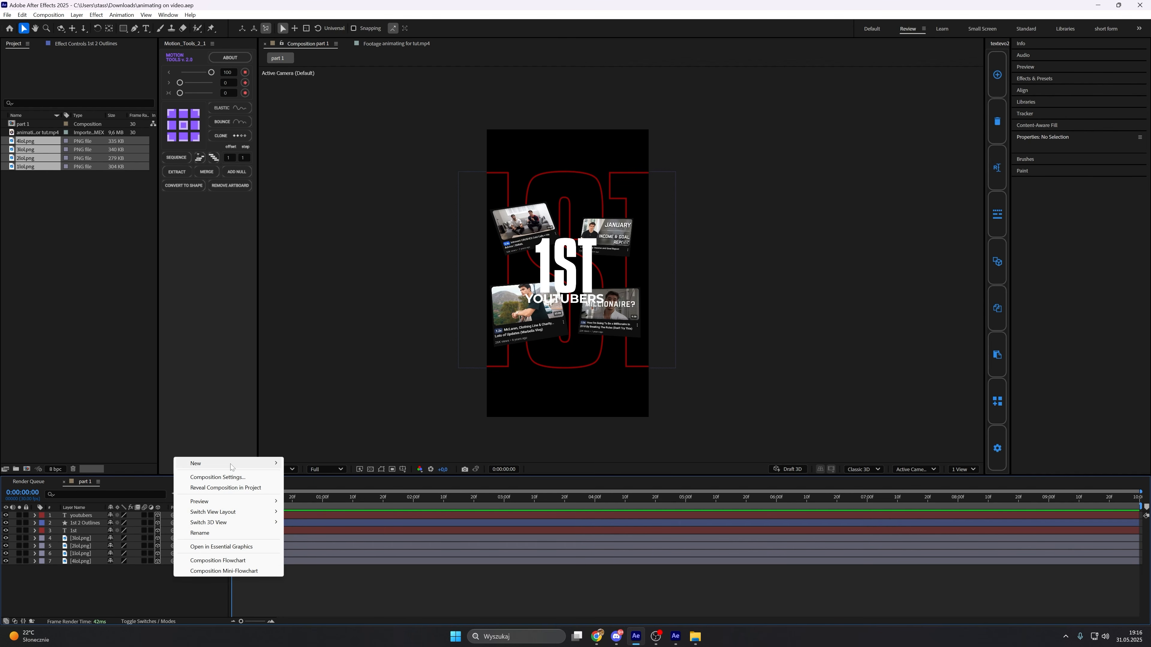
mouse_move(231, 466)
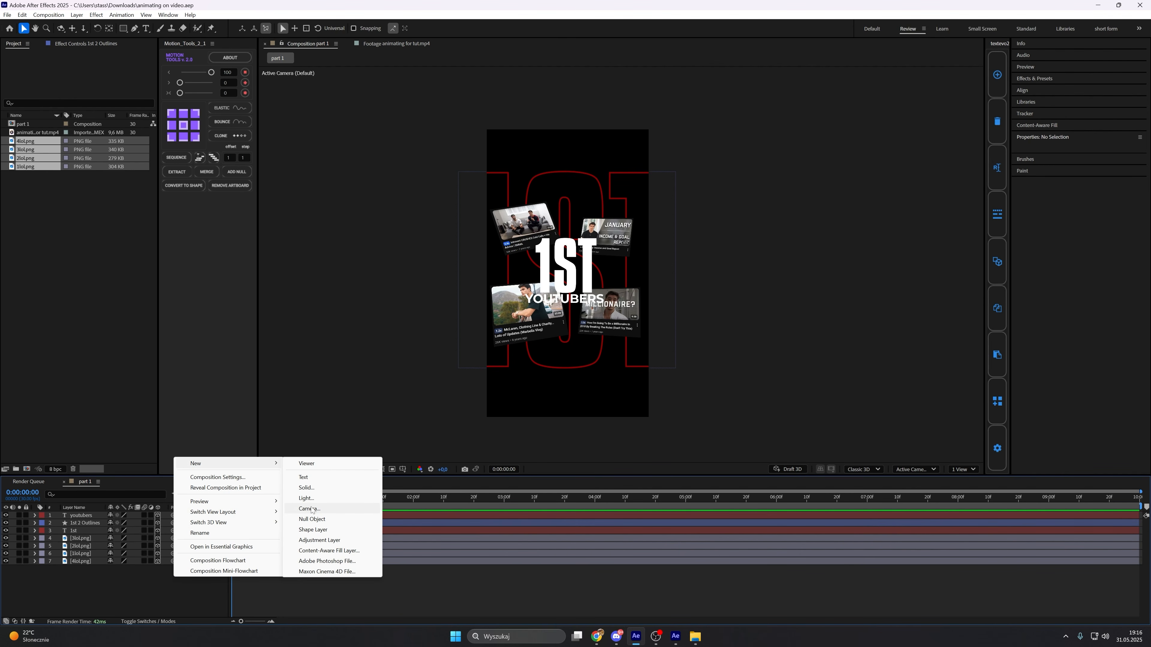
left_click(157, 578)
right_click(158, 579)
mouse_move(226, 466)
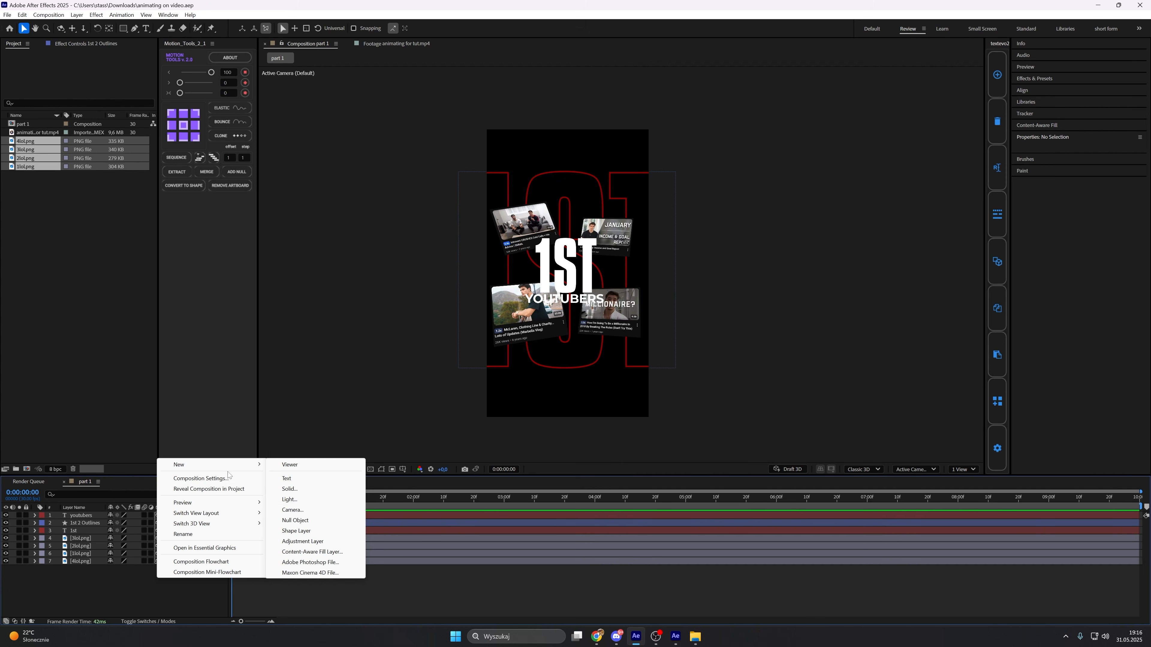
left_click(323, 510)
left_click(564, 238)
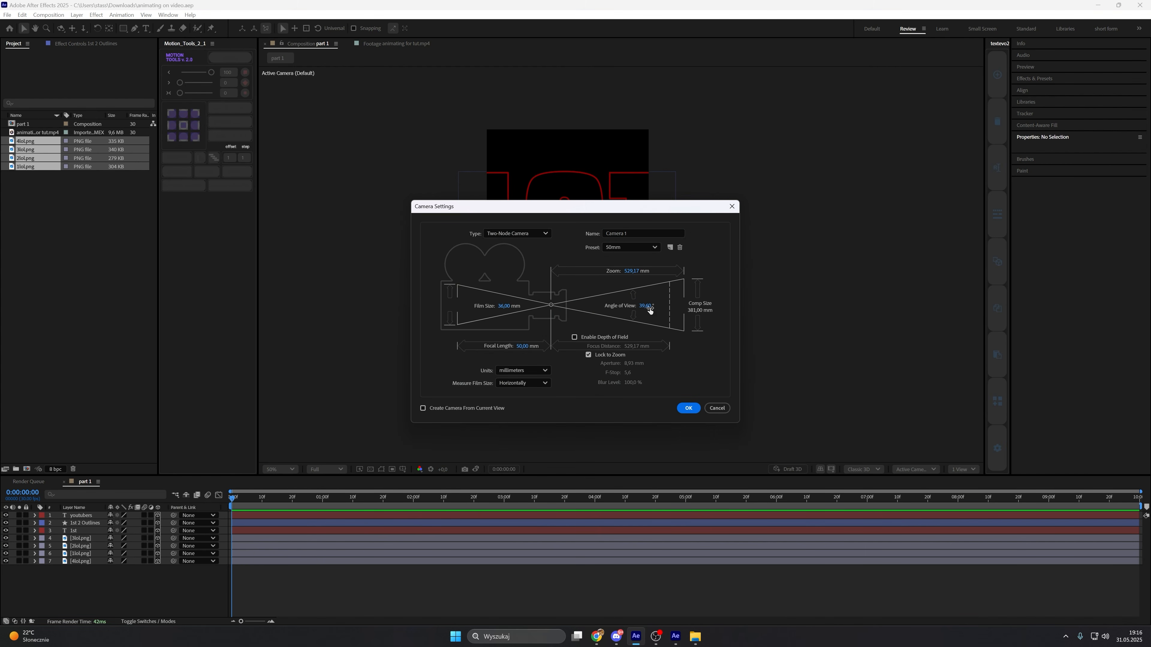
left_click(682, 411)
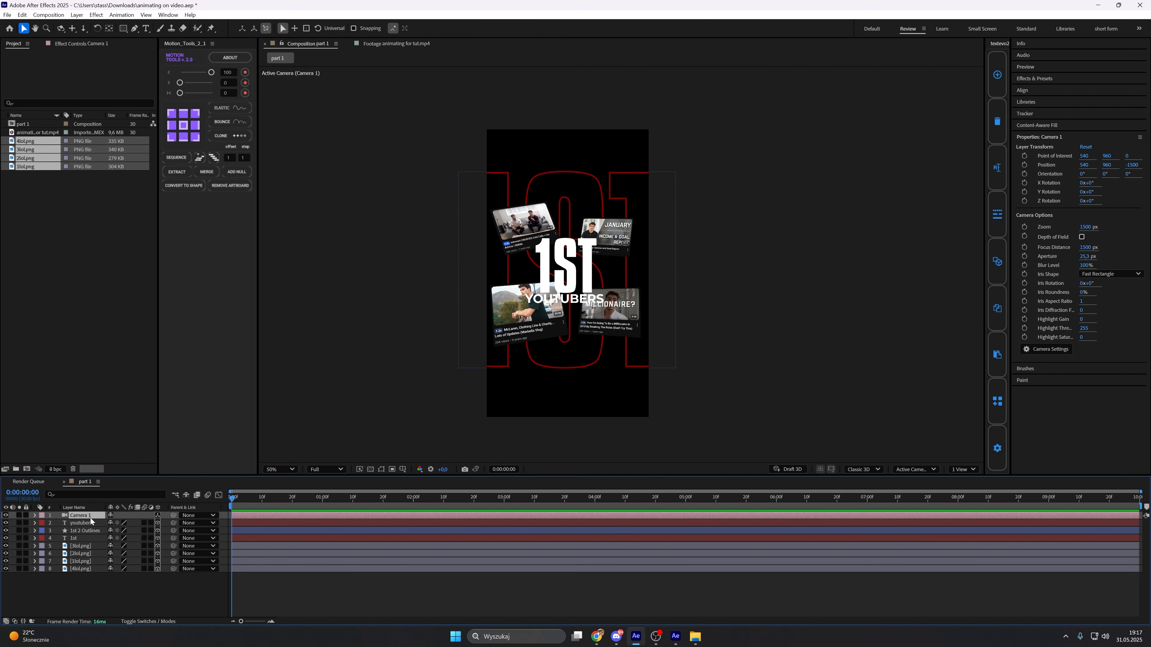
left_click(244, 172)
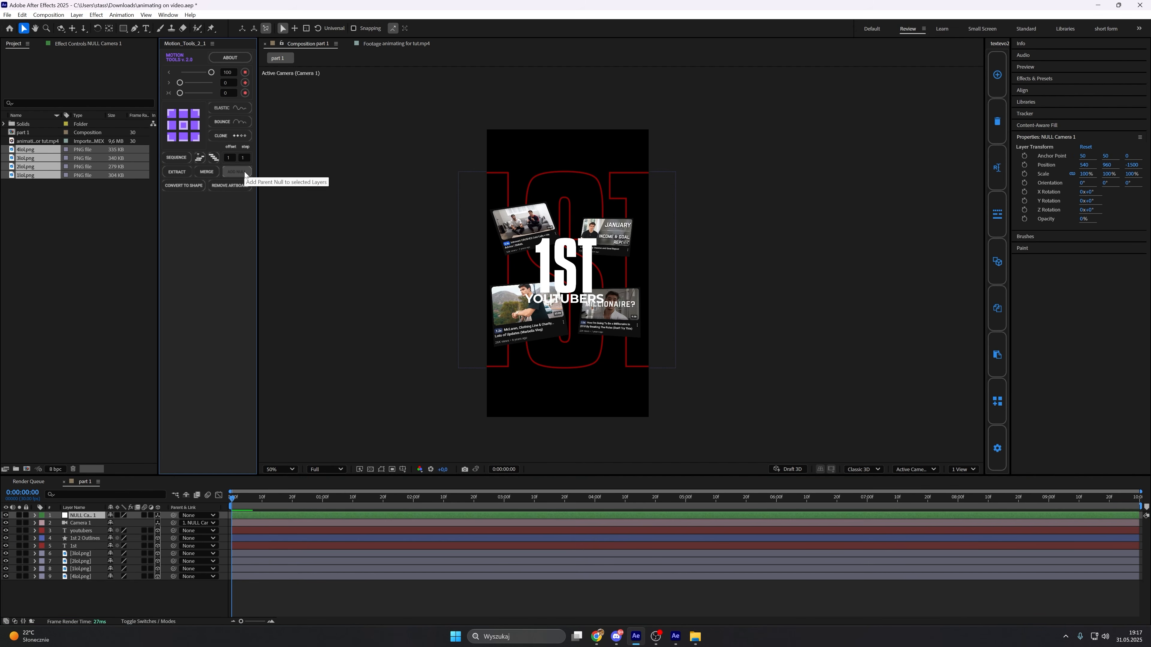
Keyframe the camera null's Z Rotation at 0:00:00:00 and set it to 2° at 0:00:01:21.
left_click(265, 518)
key("r")
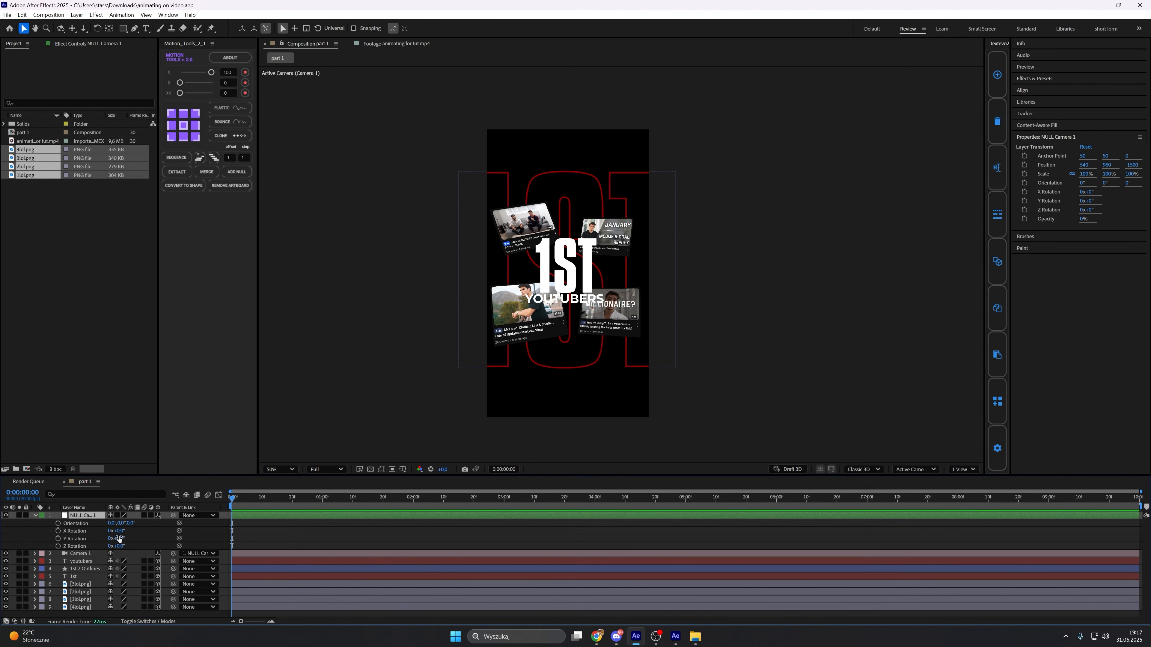
left_click(58, 546)
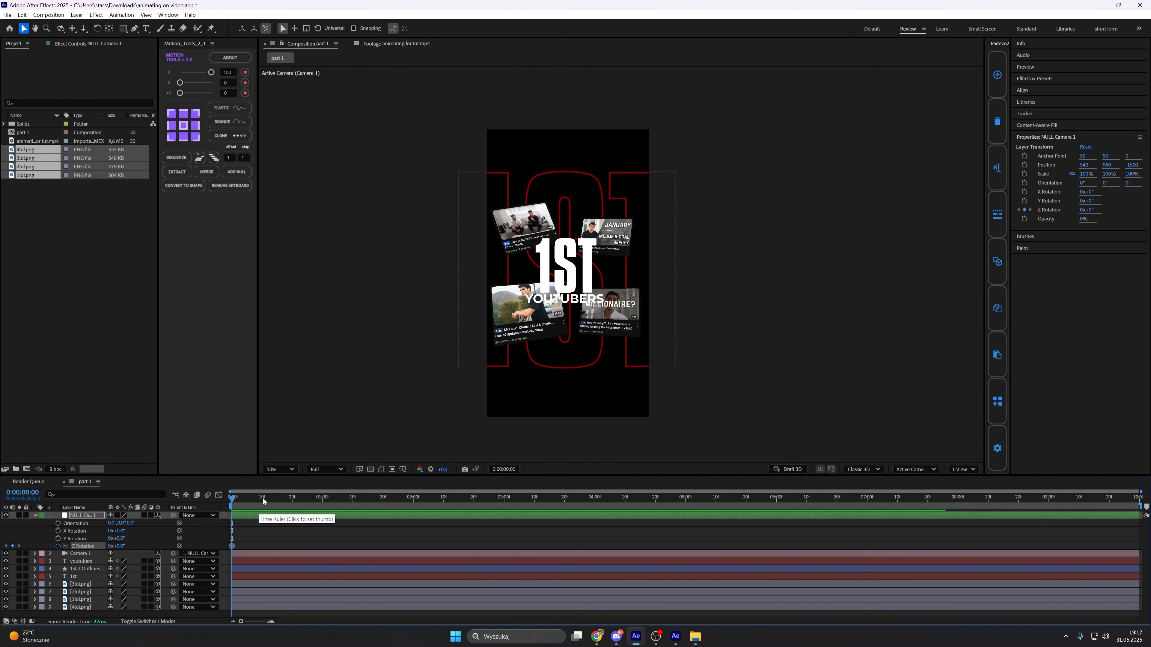
left_click_drag(263, 499, 384, 505)
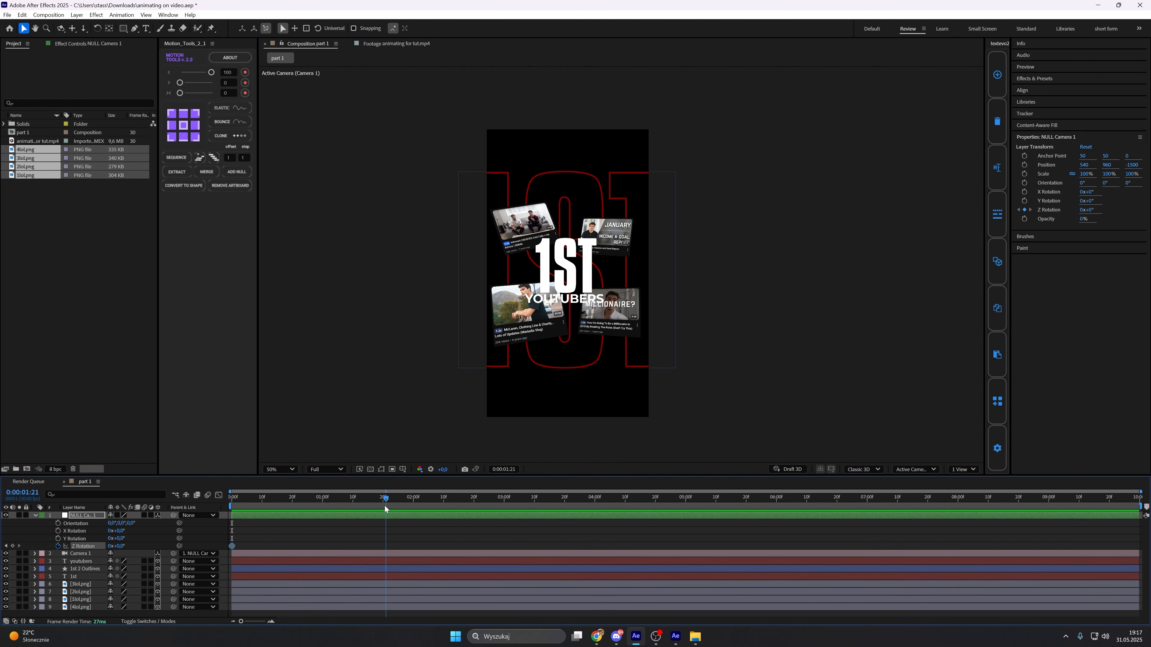
left_click(400, 520)
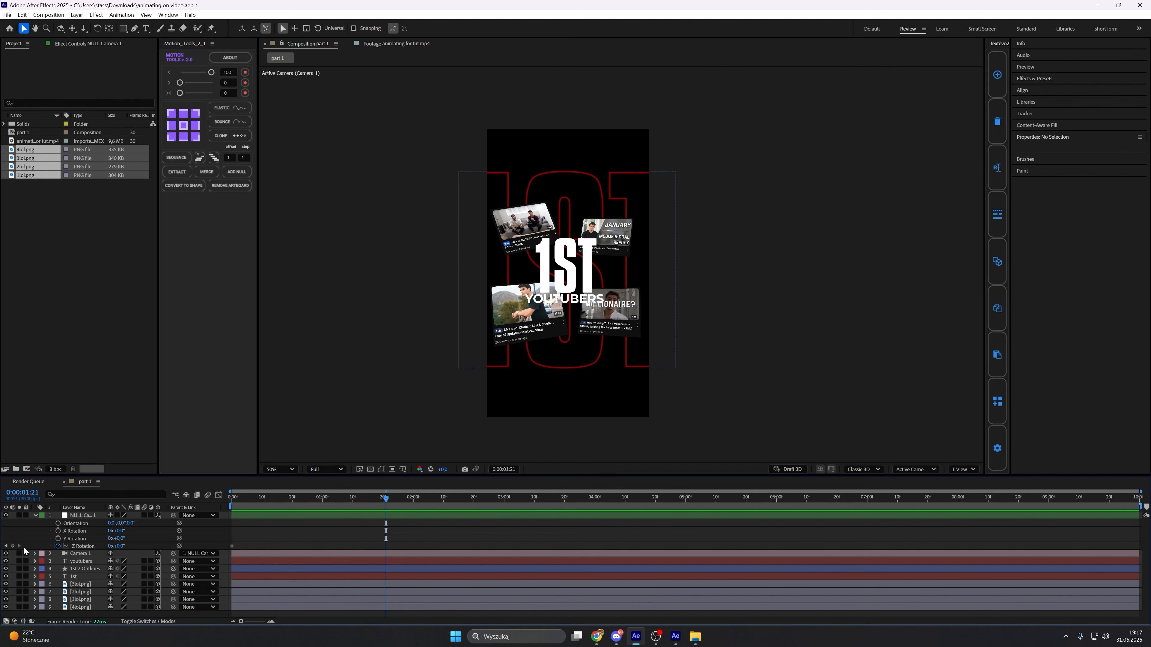
left_click(118, 546)
type("5")
key("Return")
Set the camera null's Z Rotation to -110° at 0:00:00:00.
left_click_drag(313, 499, 229, 505)
left_click(279, 534)
left_click(121, 546)
key("Return")
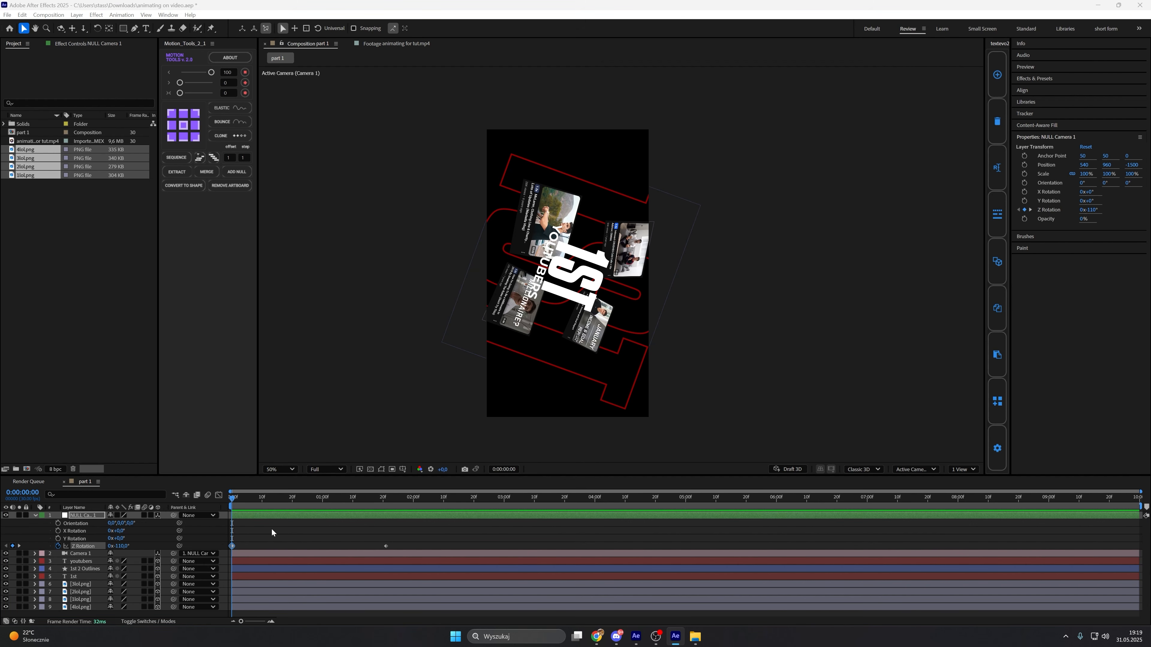
left_click(272, 530)
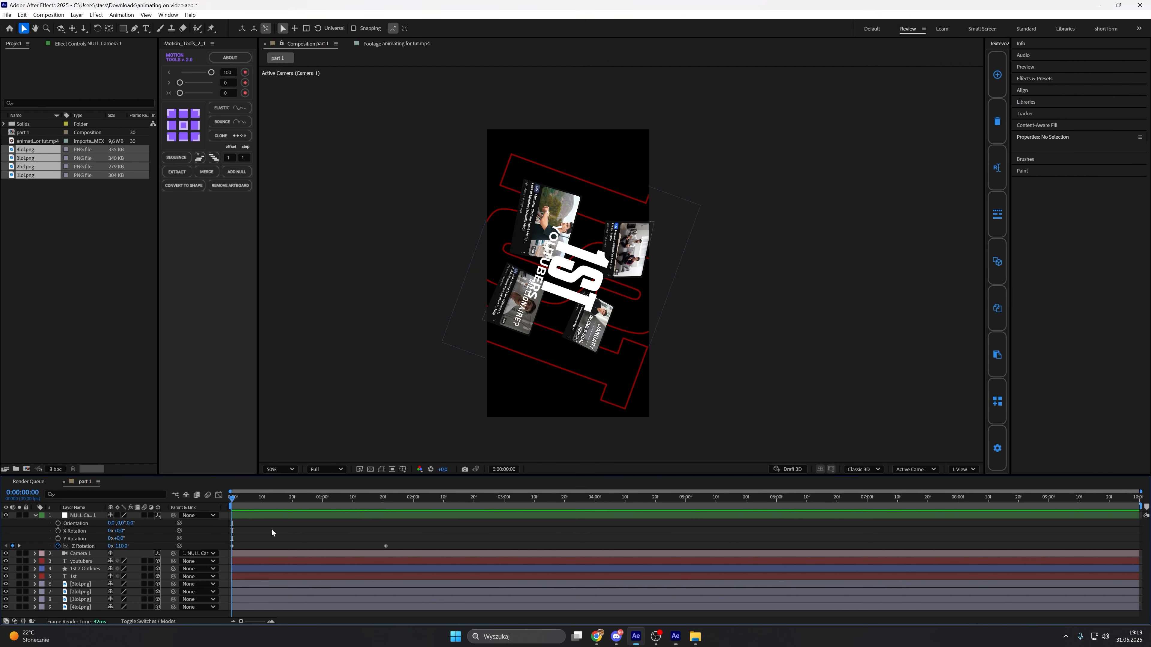
Keyframe the camera null's Position at 0:00:00:00 and 0:00:01:21, setting the first keyframe's Z value to -385.
left_click(277, 518)
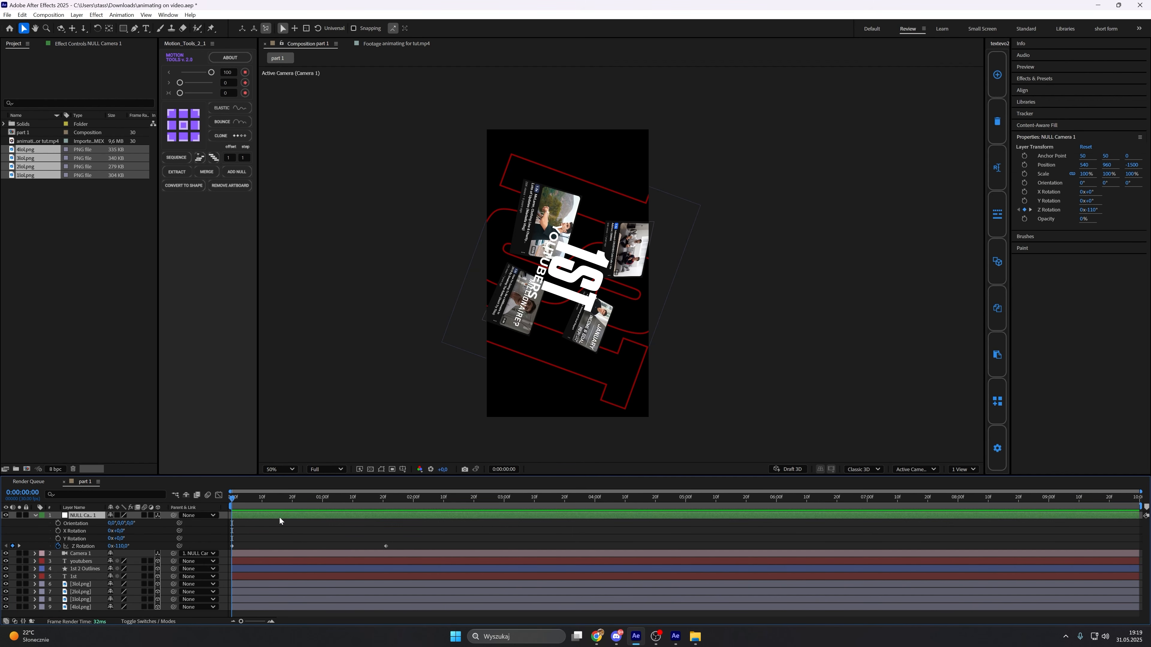
key("p")
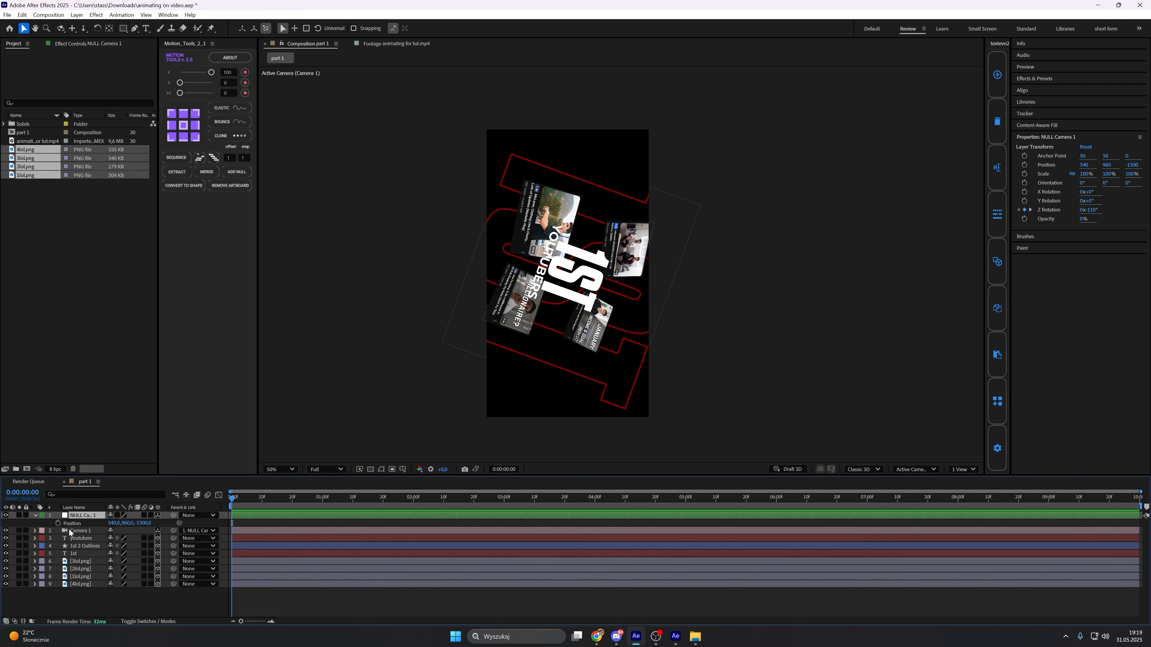
left_click(58, 523)
key("p")
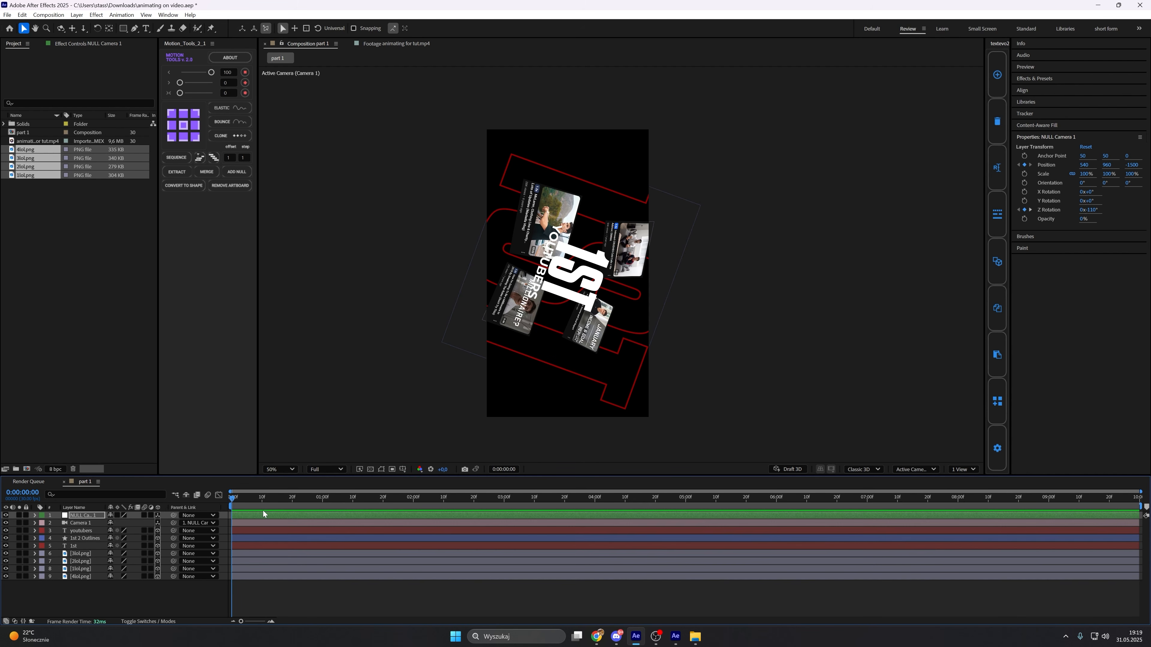
key("u")
left_click_drag(247, 503, 385, 505)
left_click(393, 523)
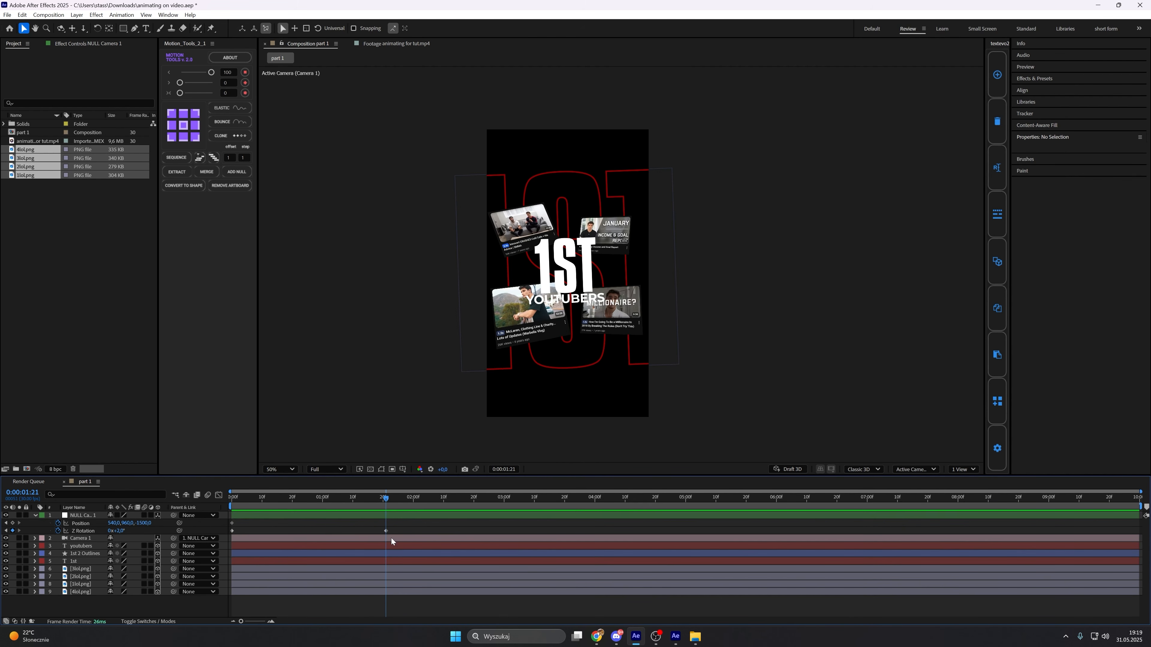
left_click(12, 523)
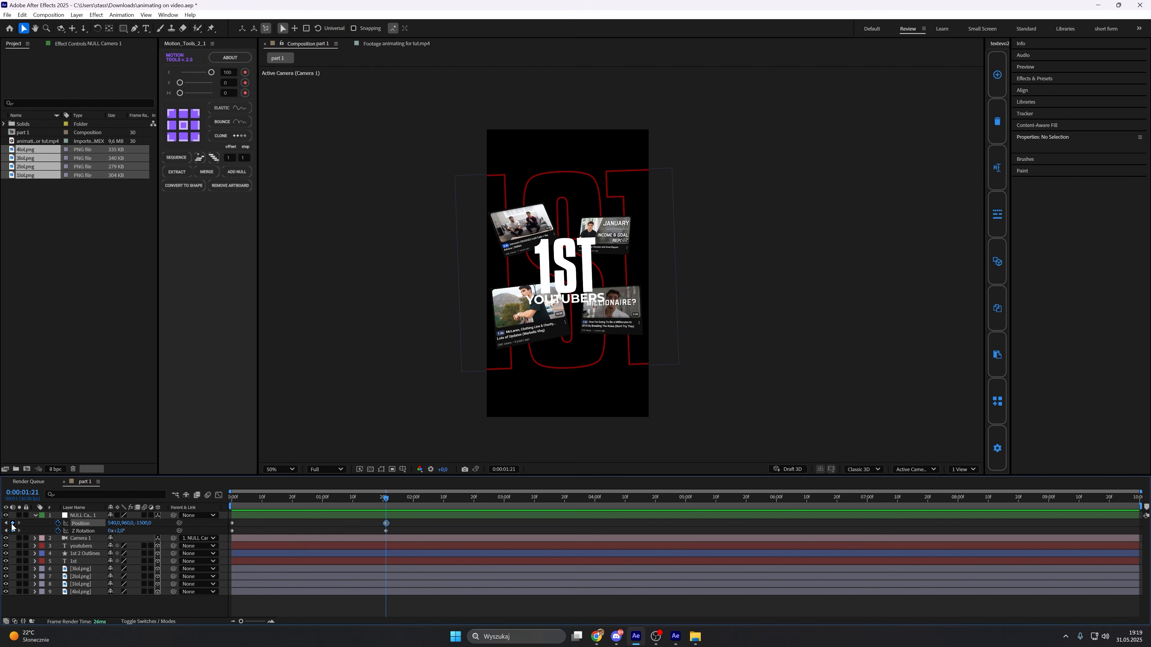
left_click(422, 524)
left_click(232, 491)
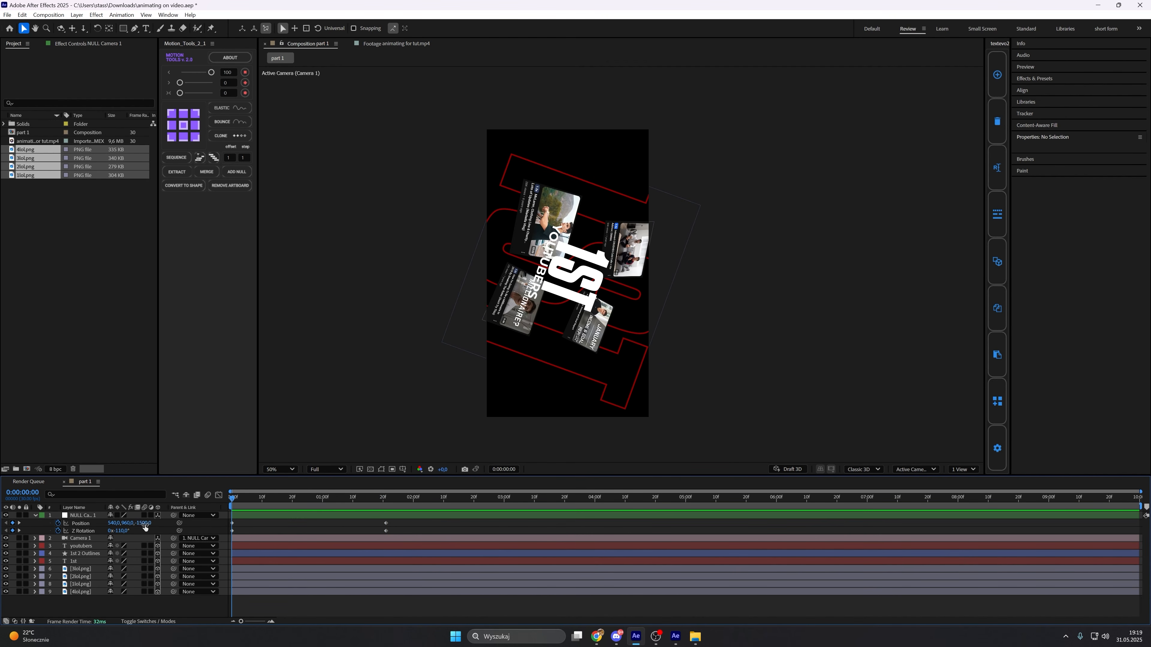
mouse_move(142, 523)
left_mouse_down()
mouse_move(539, 485)
mouse_move(159, 526)
left_mouse_up()
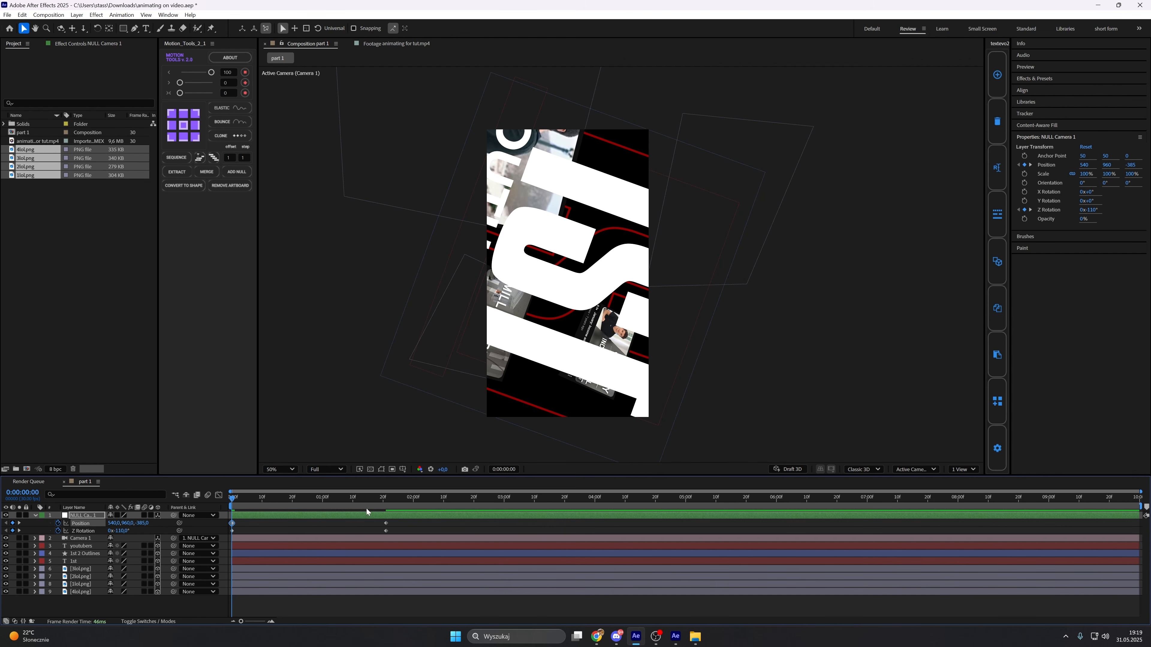
Shape the speed graph of the null's Position so the move starts very fast and eases out gradually.
left_click(220, 498)
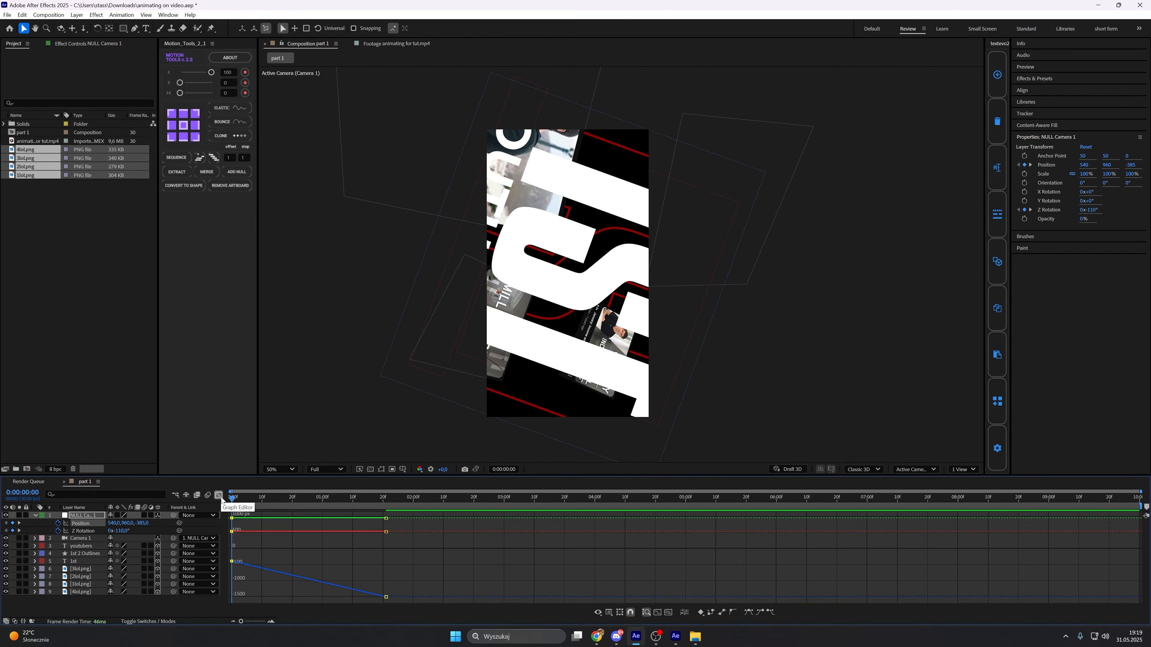
left_click(612, 615)
left_click(629, 522)
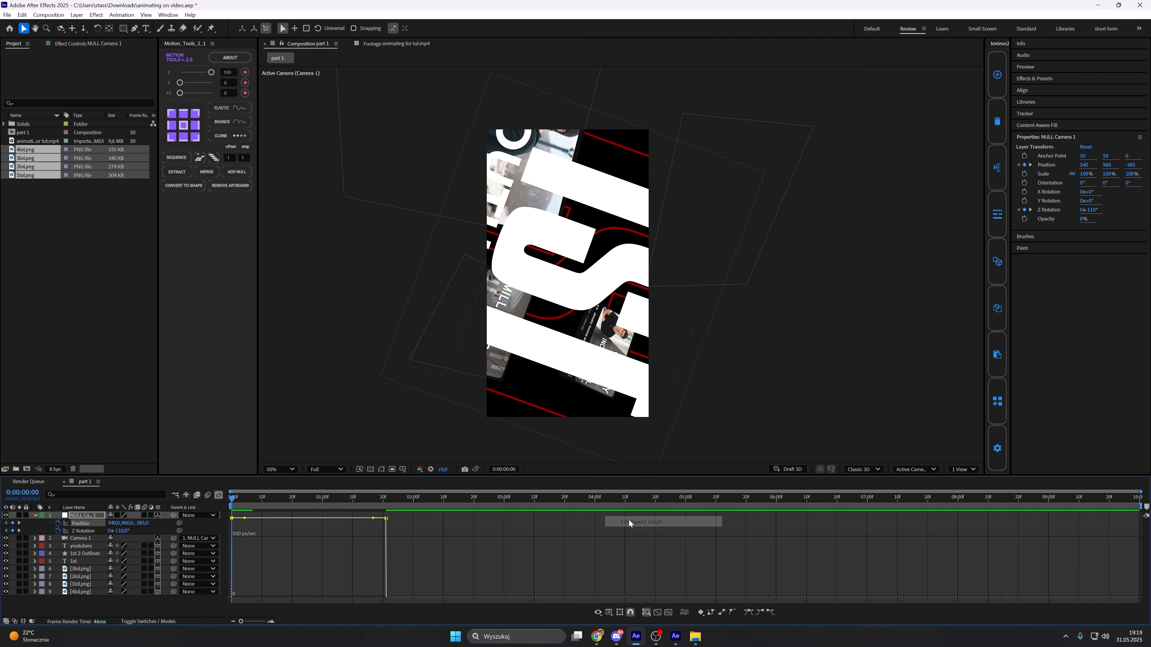
left_click_drag(371, 595, 195, 600)
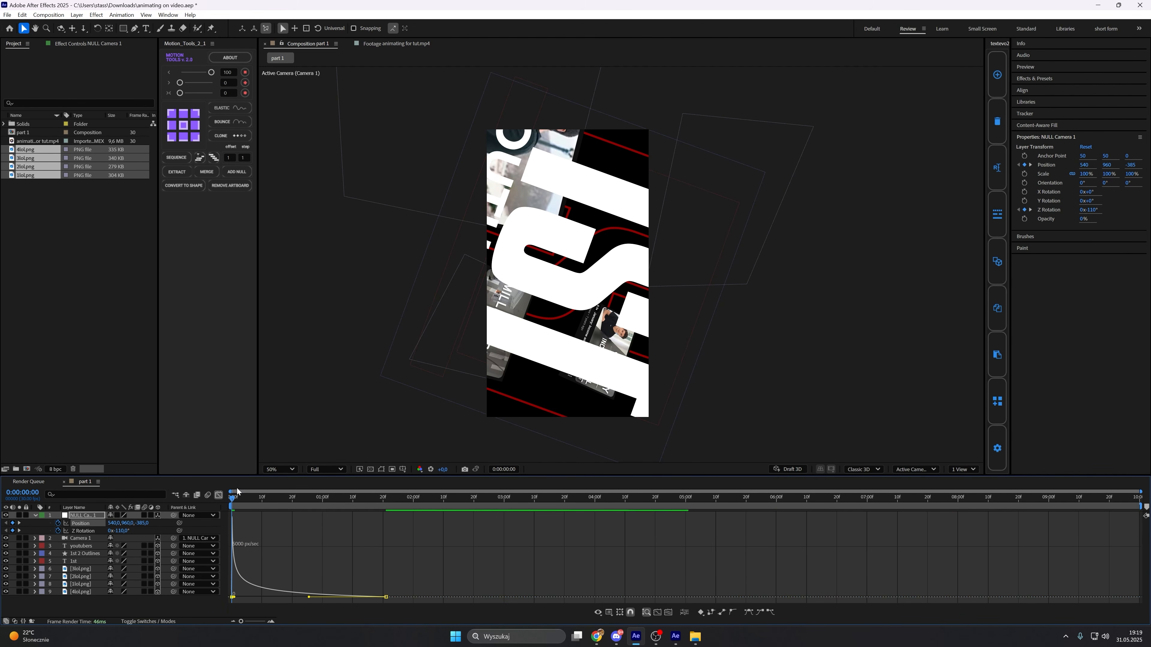
left_click(219, 495)
Ease the null's Z Rotation keyframes and shape their value graph into a steep start with a long, smooth ease-out.
left_click(232, 531)
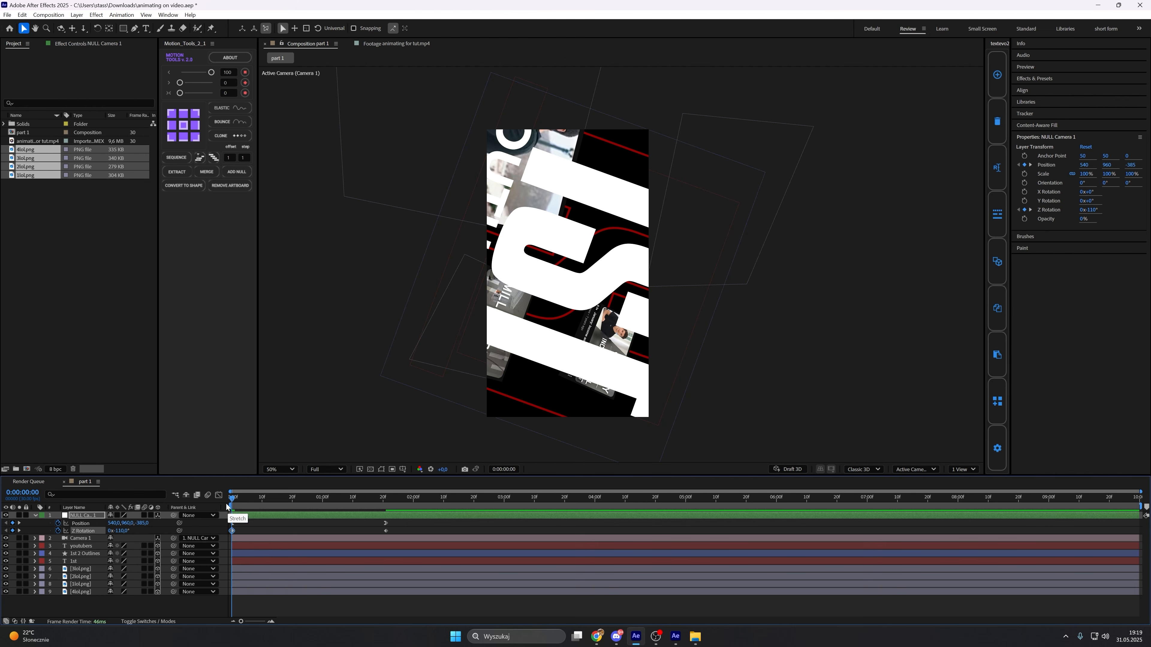
left_click(218, 495)
left_click(684, 613)
left_click(621, 508)
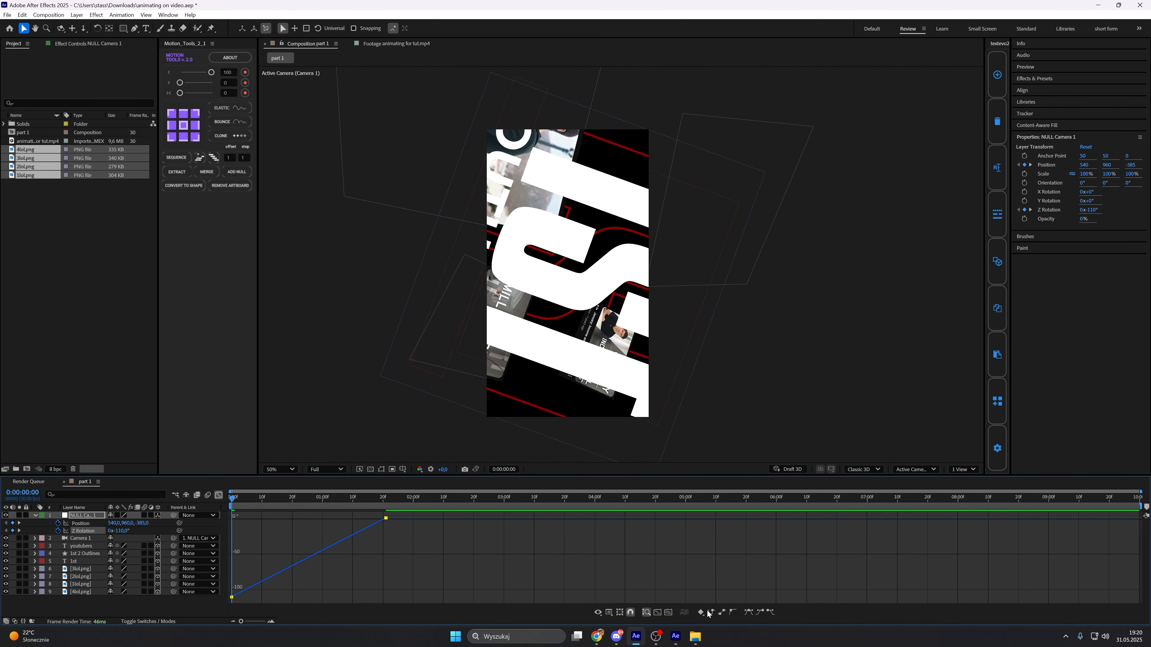
left_click(731, 613)
left_click_drag(360, 531, 232, 528)
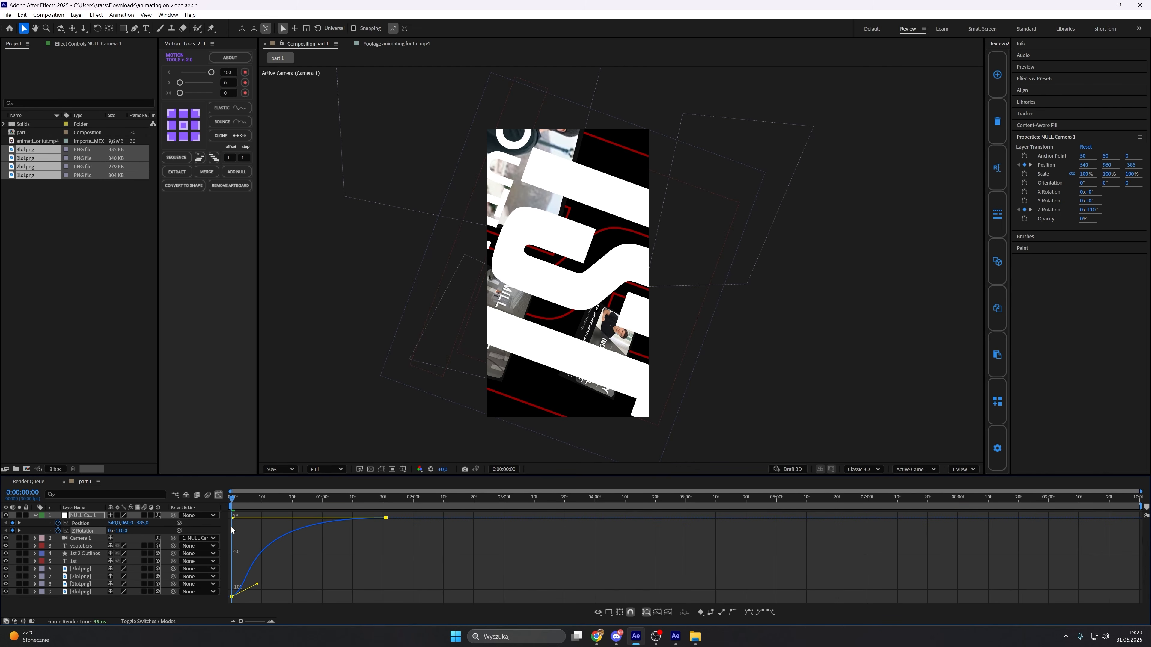
left_click_drag(257, 584, 232, 559)
left_click(219, 495)
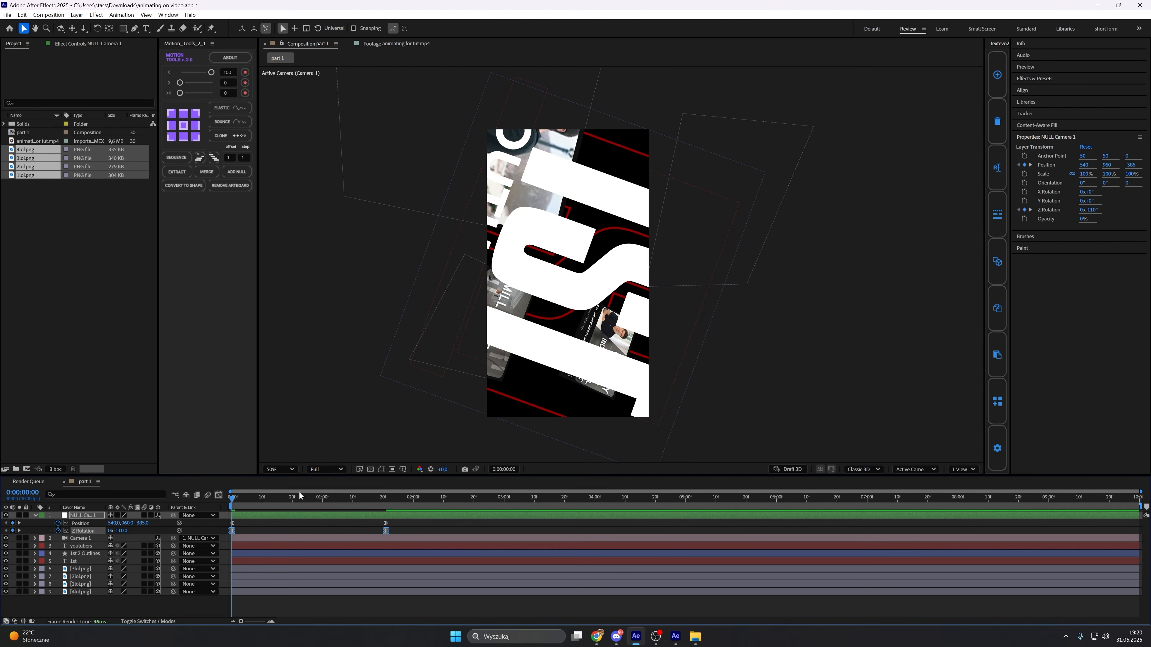
Shorten the work area to about 3.3 seconds and compare the animation with the reference footage around 0:00:01:14.
left_click_drag(1141, 506, 478, 549)
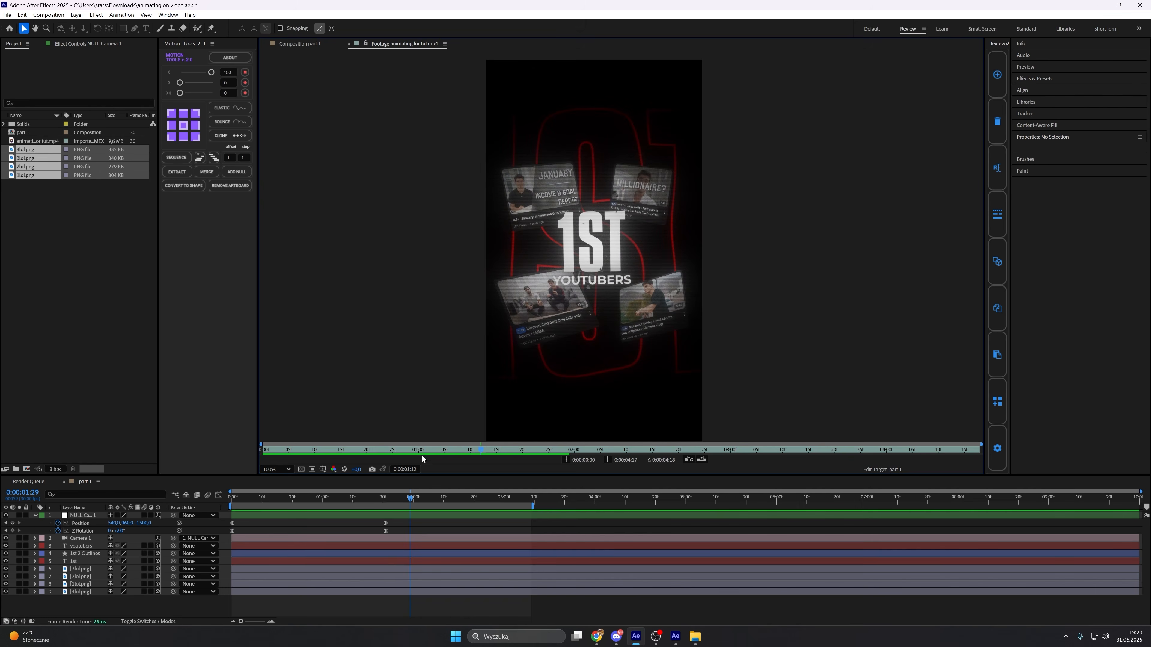
left_click_drag(421, 454, 492, 445)
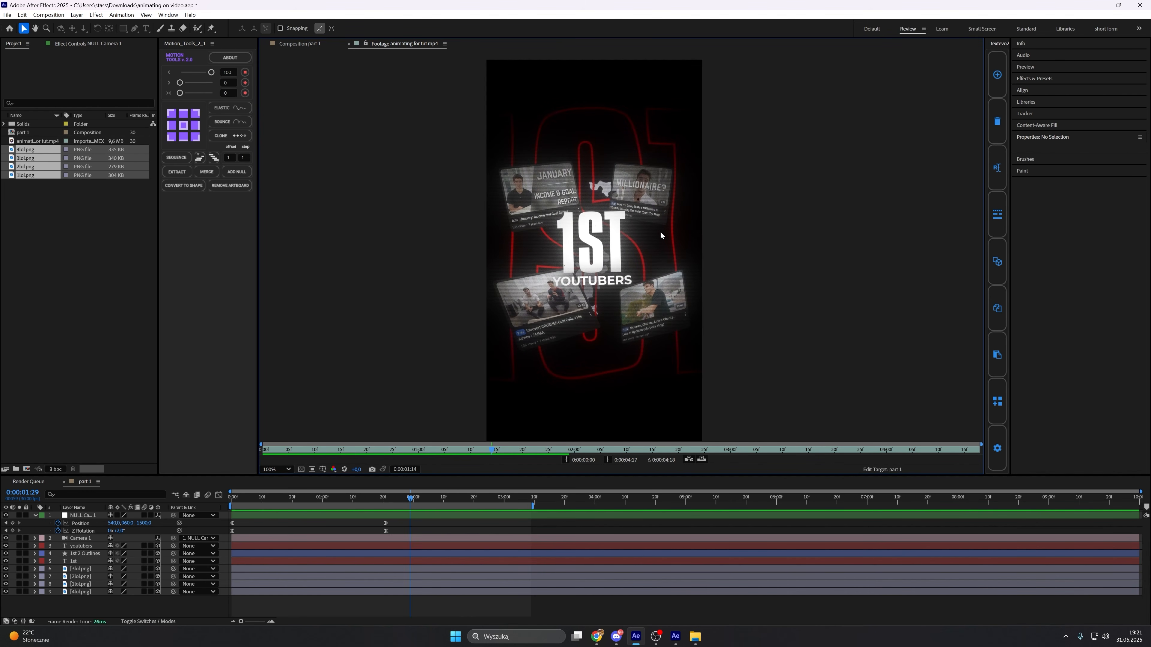
mouse_move(493, 450)
left_mouse_down()
mouse_move(513, 451)
mouse_move(320, 456)
mouse_move(492, 447)
left_mouse_up()
left_click(312, 45)
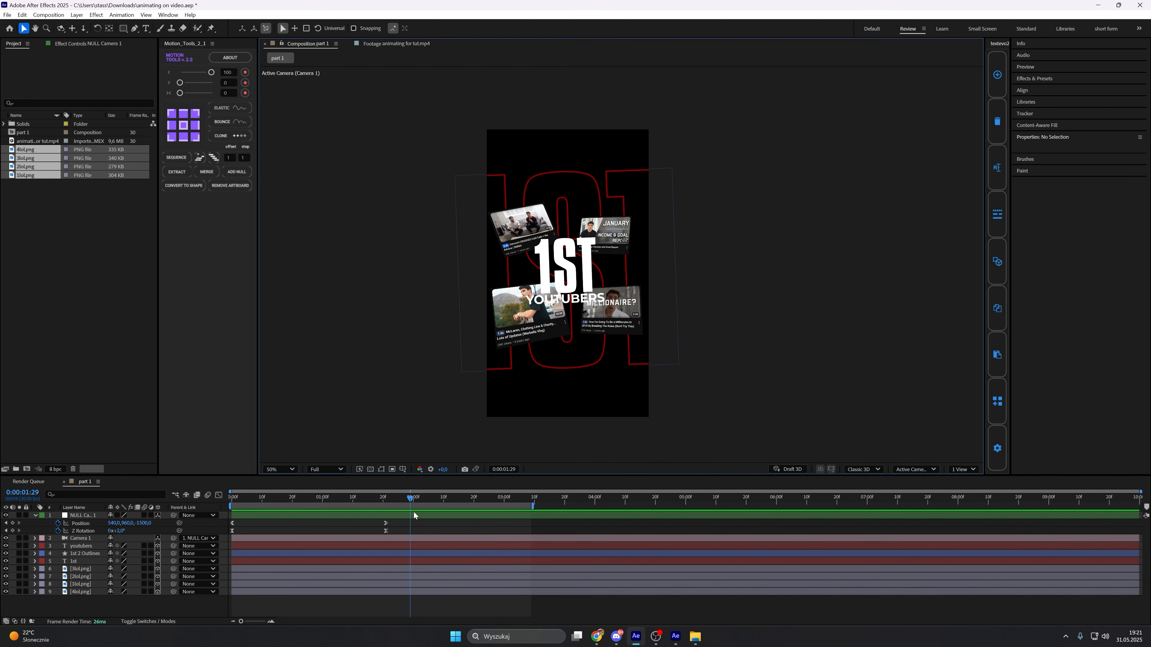
Fade in the white 1st text layer by keyframing Opacity from 0% at 0:00:00:00 to 100% at 0:00:00:15.
left_click(249, 562)
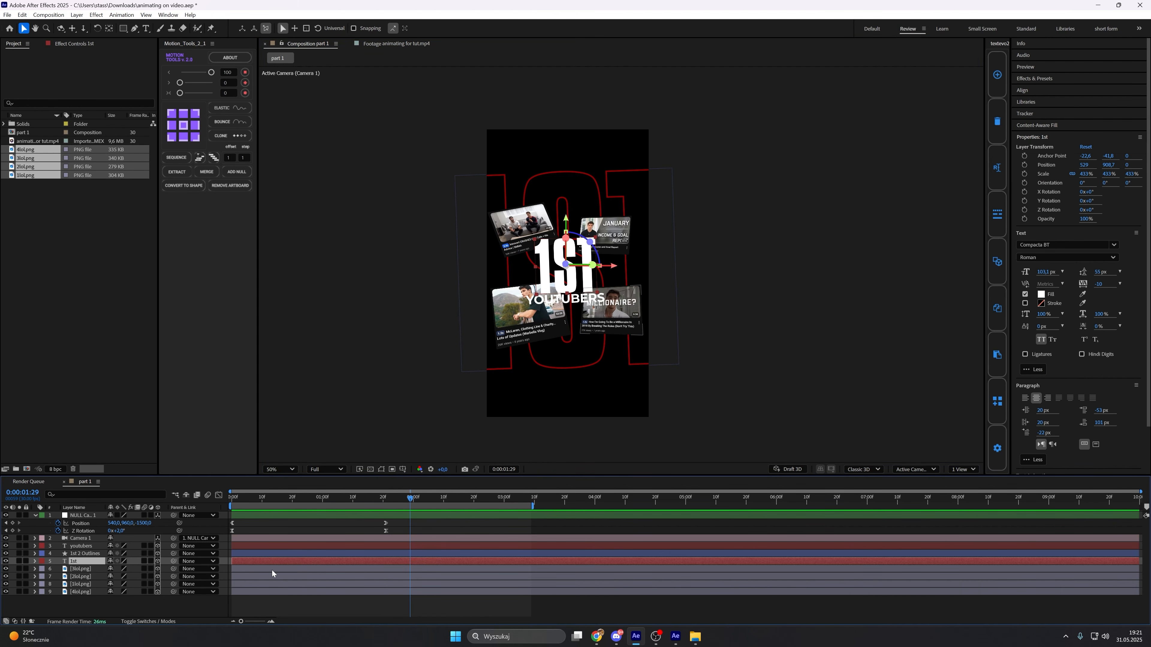
key("t")
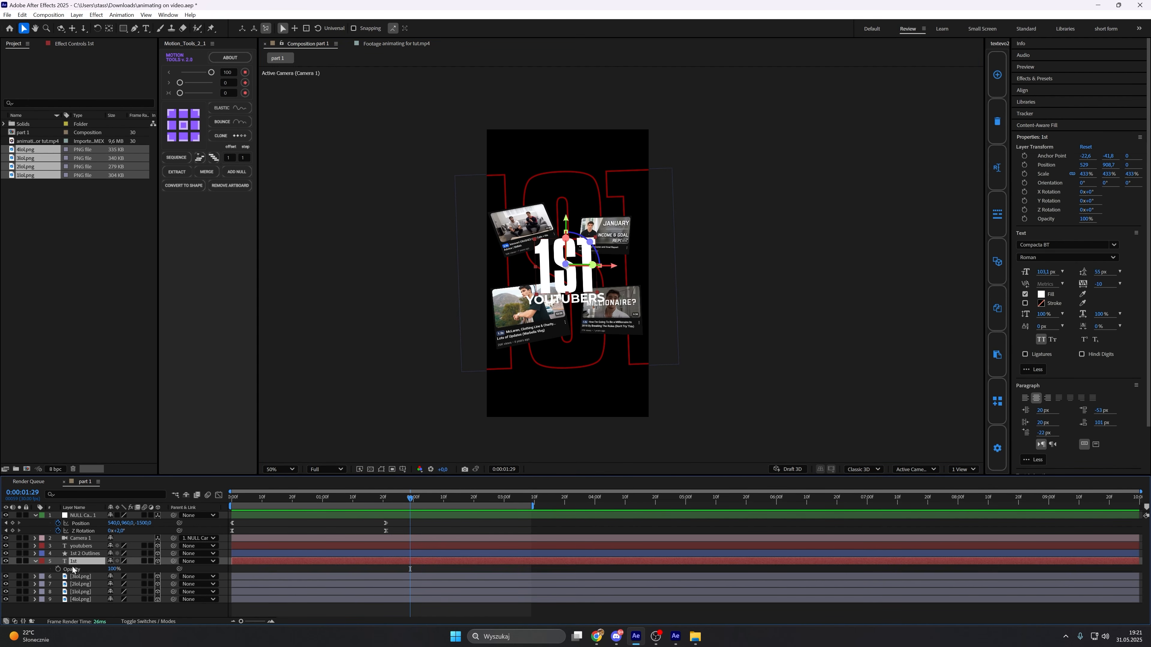
left_click(83, 569)
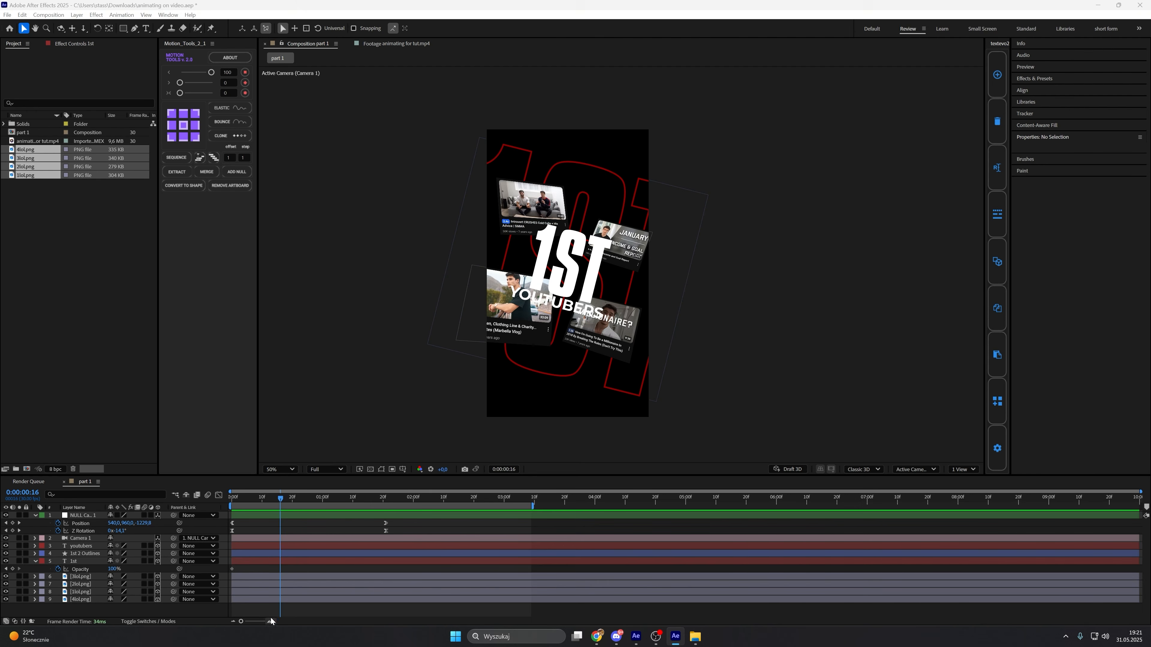
left_click(271, 621)
left_click_drag(301, 621, 277, 621)
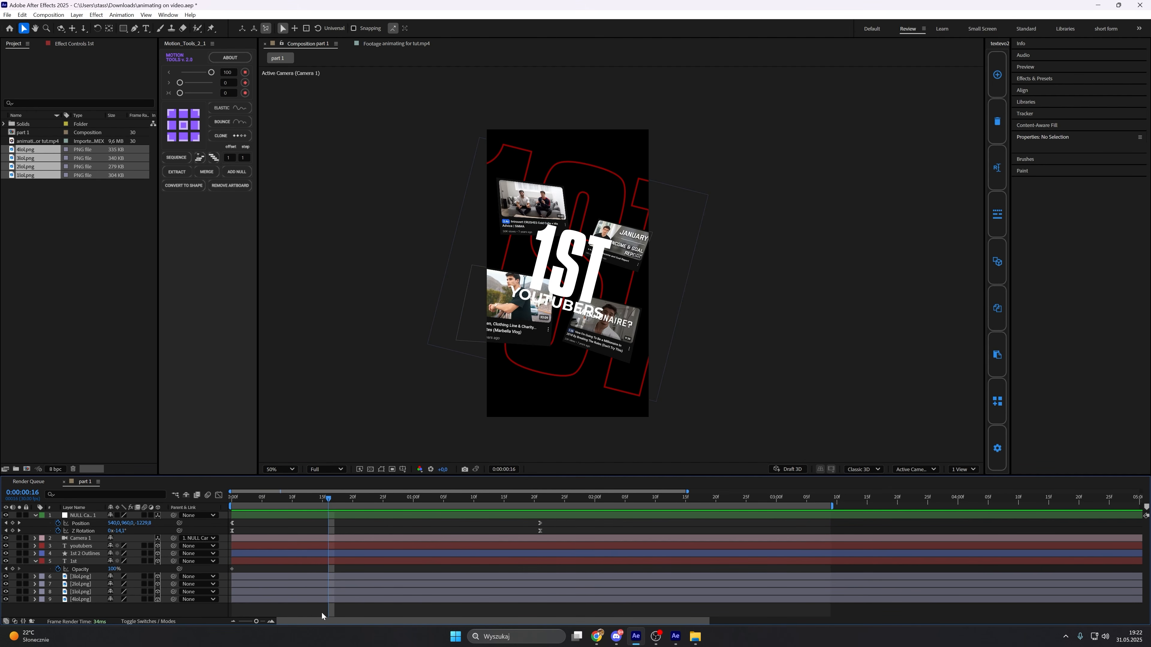
left_click_drag(327, 499, 322, 499)
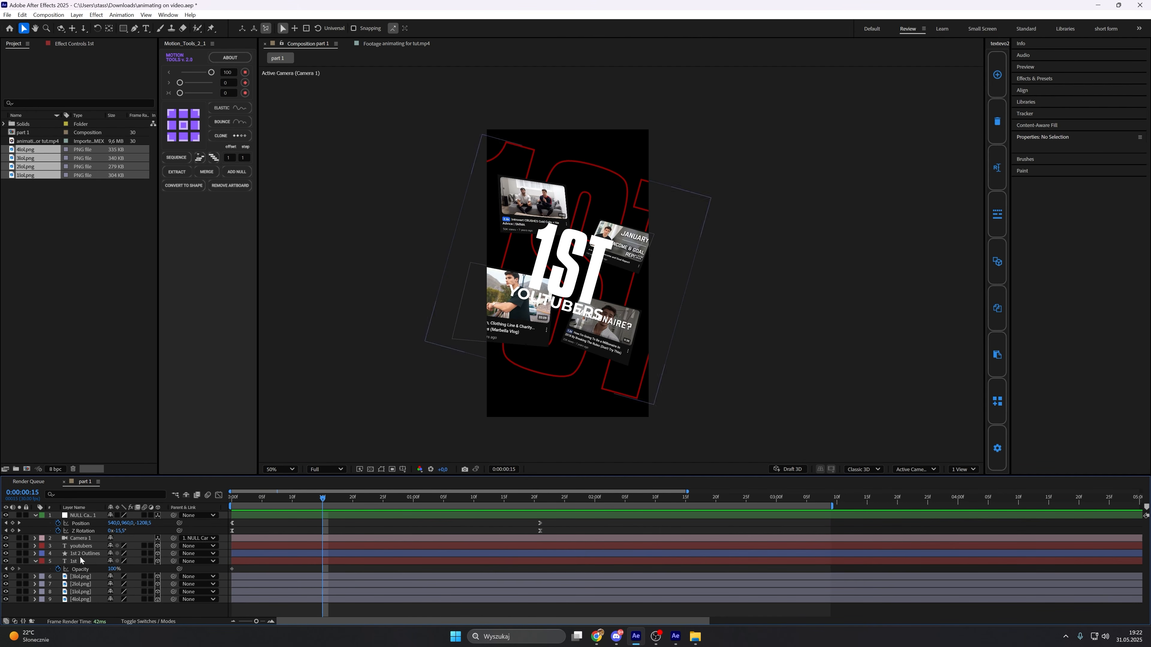
left_click(5, 569)
left_click(114, 569)
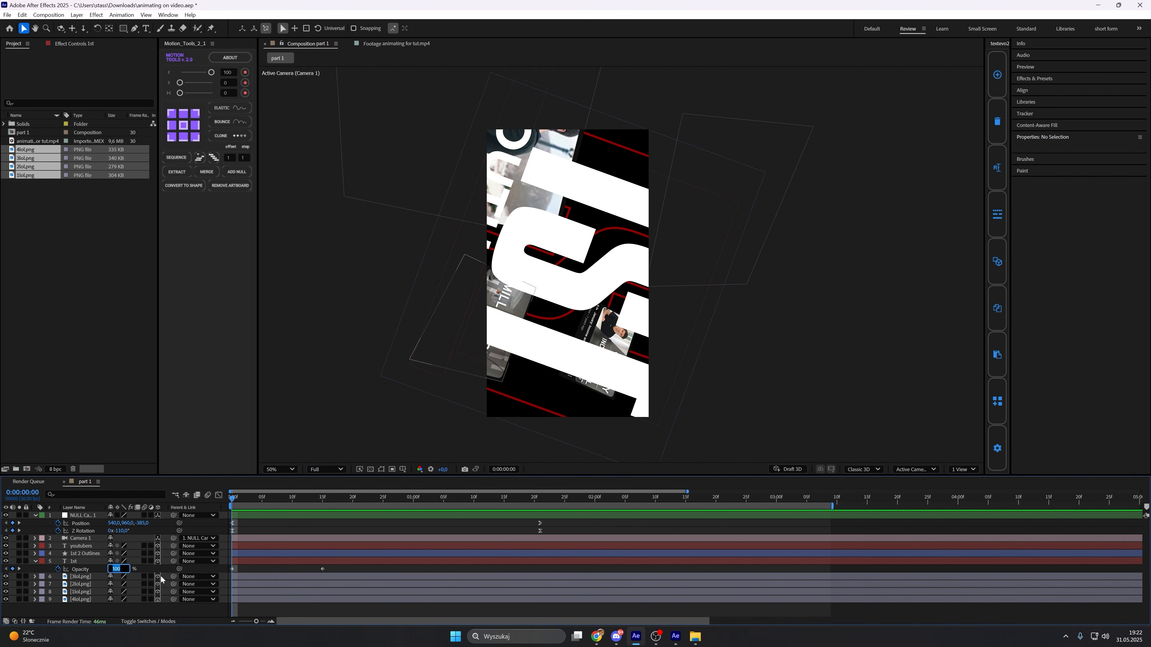
type("0")
key("Return")
left_click_drag(233, 499, 377, 499)
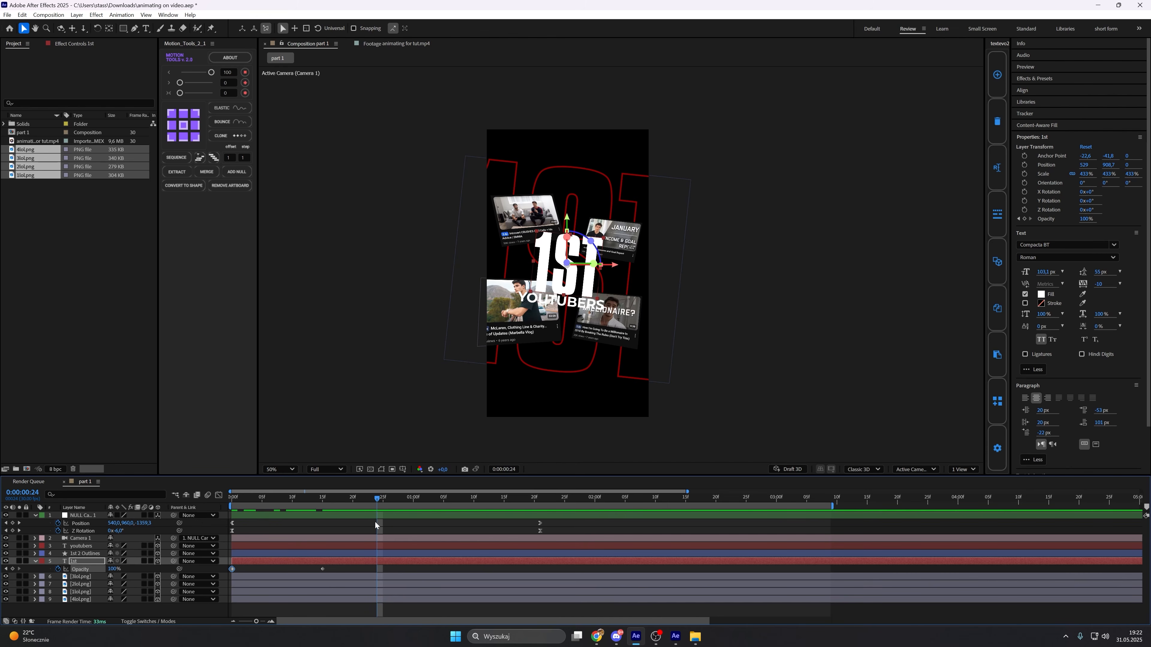
Fade in the youtubers text layer by keyframing Opacity from 0% at 0:00:00:14 to 100% at 0:00:01:00.
left_click(367, 547)
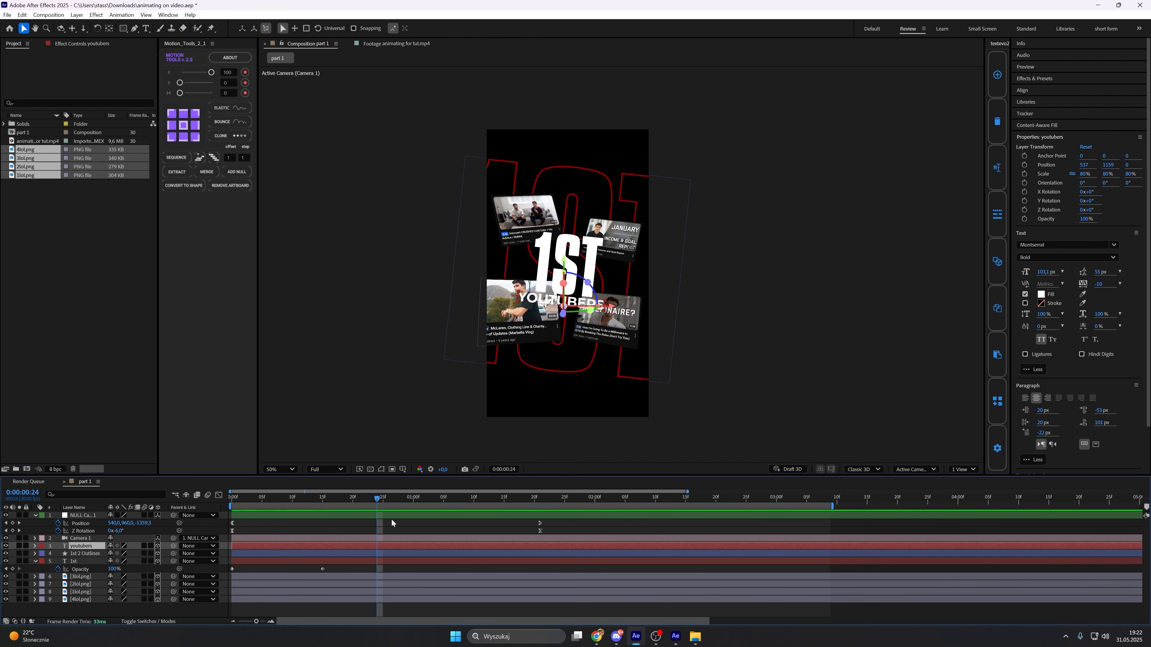
key("t")
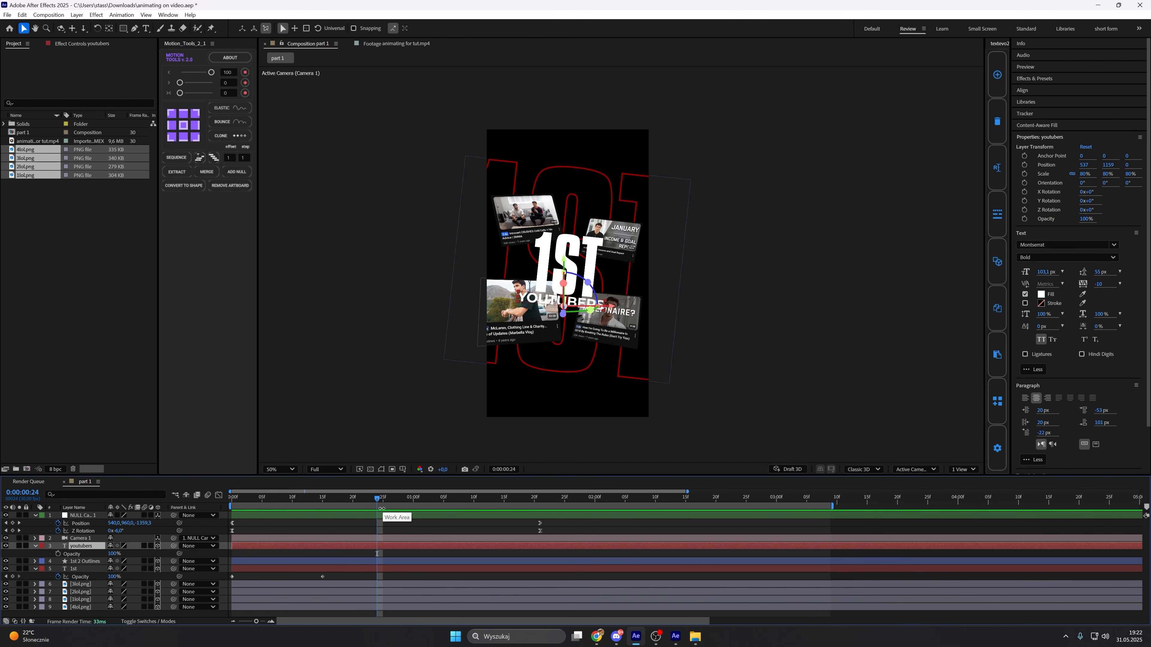
left_click_drag(337, 501, 315, 504)
key("alt+shift+t")
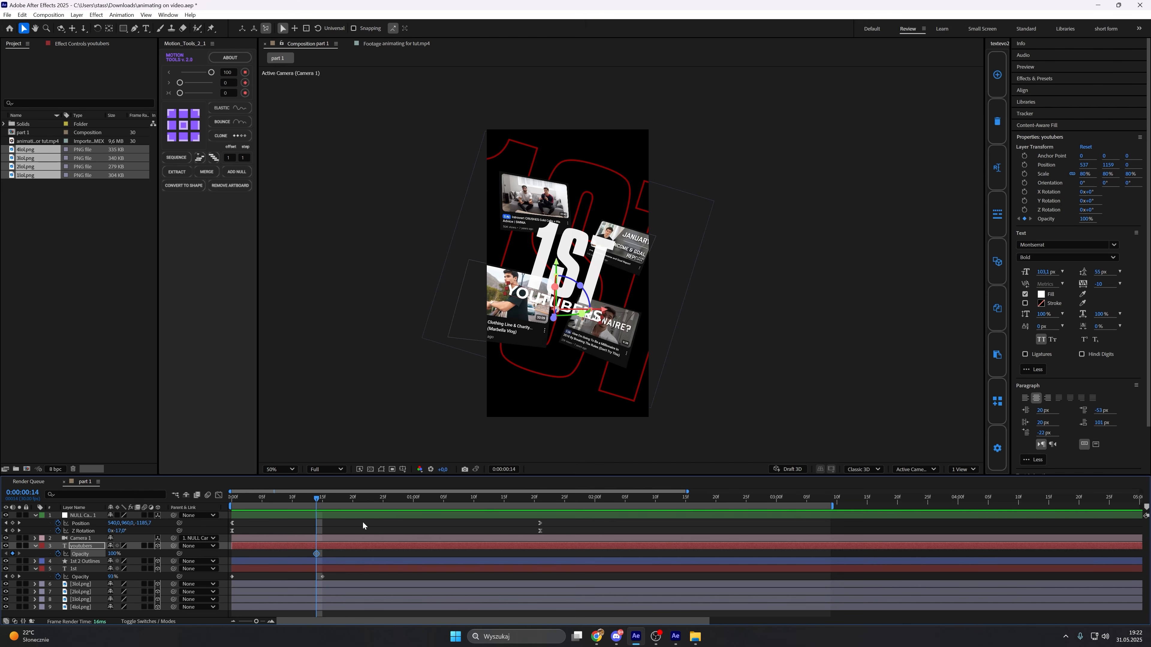
left_click(322, 500)
left_click_drag(345, 528, 414, 526)
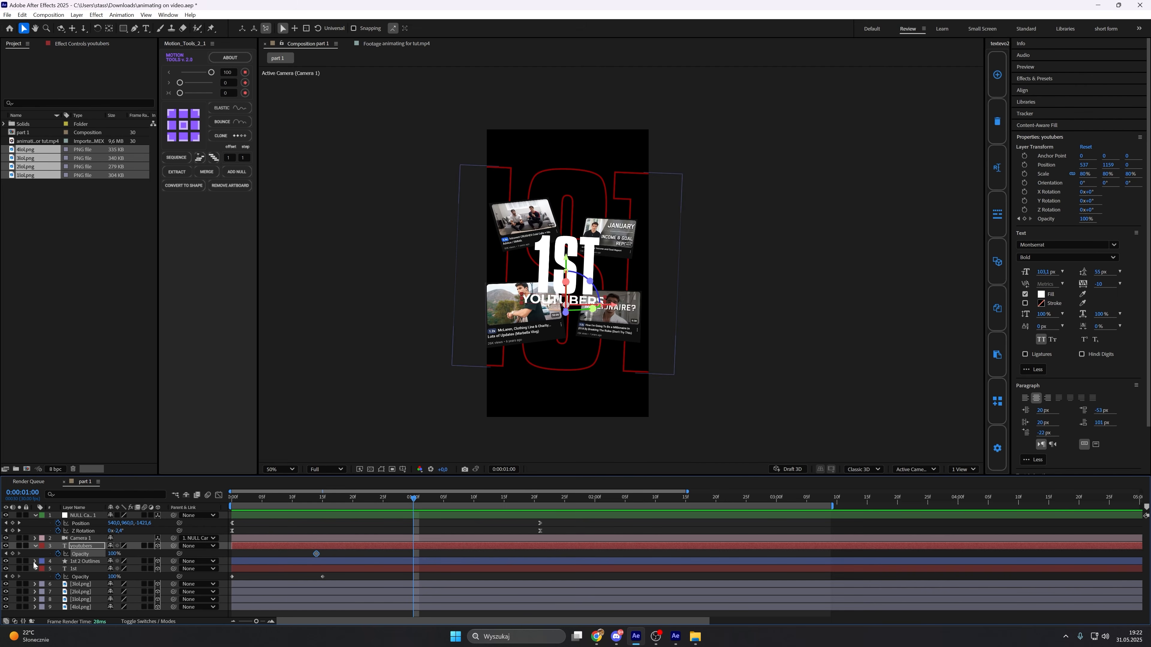
left_click(12, 554)
left_click(6, 553)
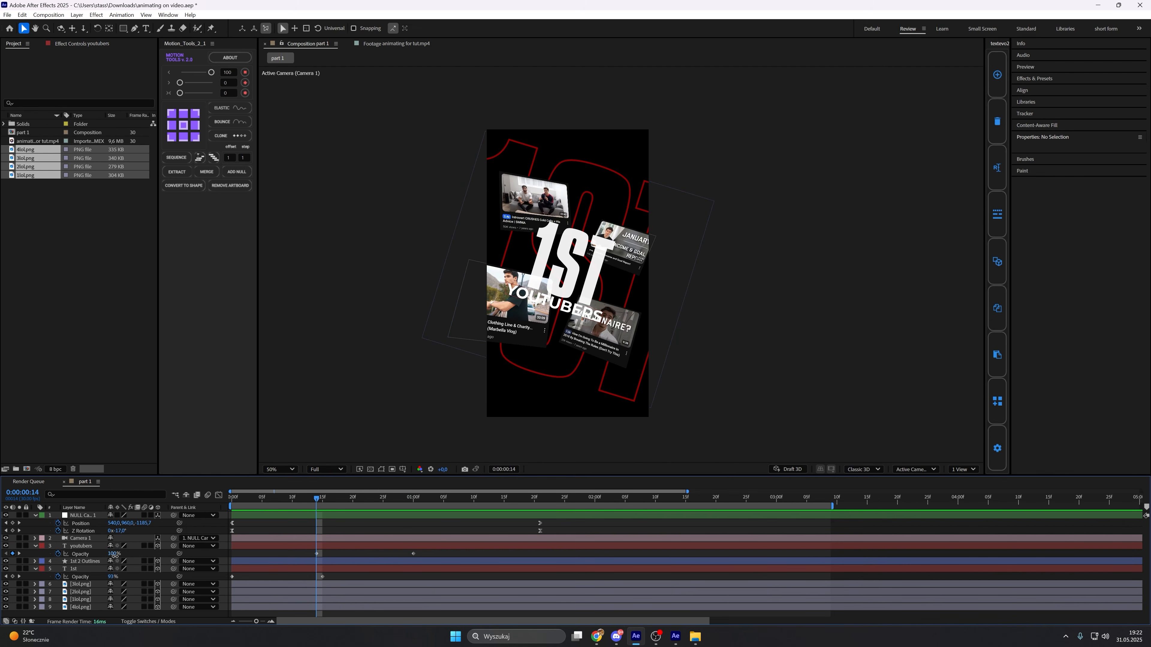
left_click(114, 554)
type("0")
left_click(139, 553)
Shorten the work area to end at about 0:00:01:22, just past the null's last keyframes, and preview the animation.
key("space")
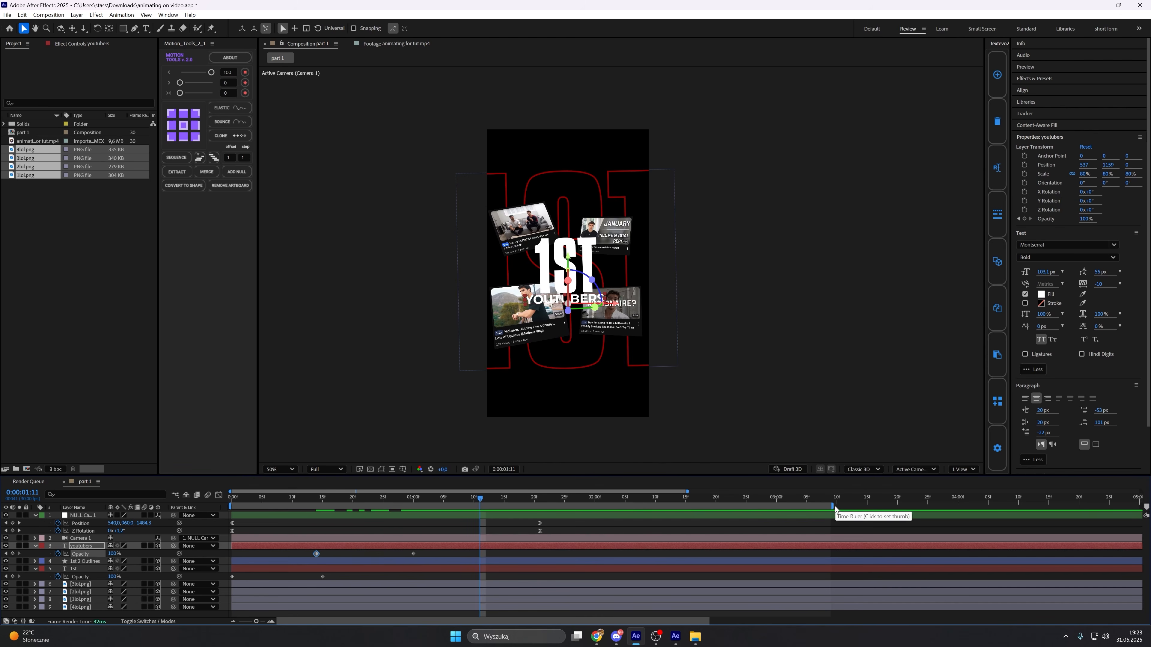
left_click_drag(832, 505, 548, 506)
key("space")
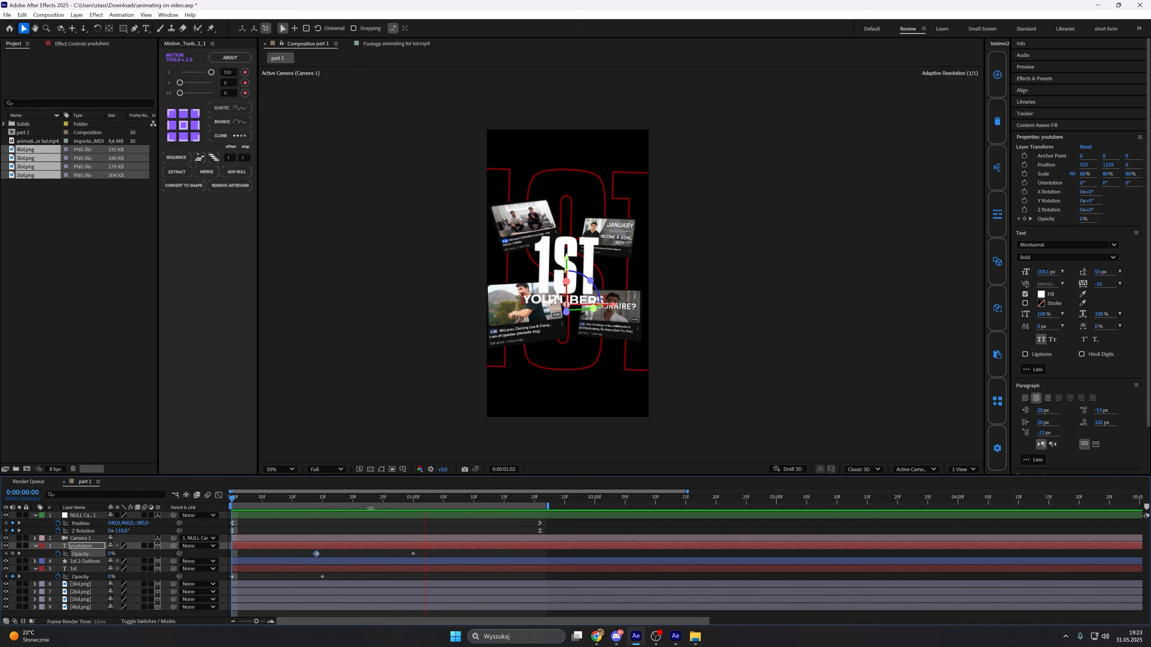
key("space")
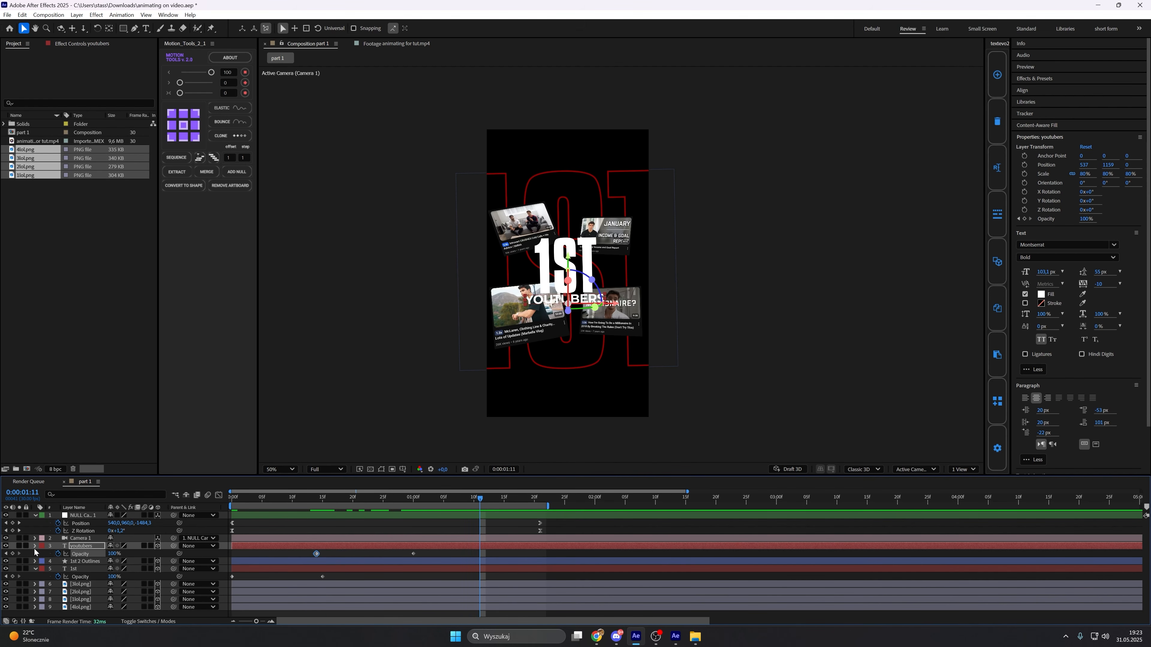
Collapse the expanded properties of the null and both text layers and go to 0:00:01:13.
left_click(35, 547)
left_click(35, 562)
left_click(35, 516)
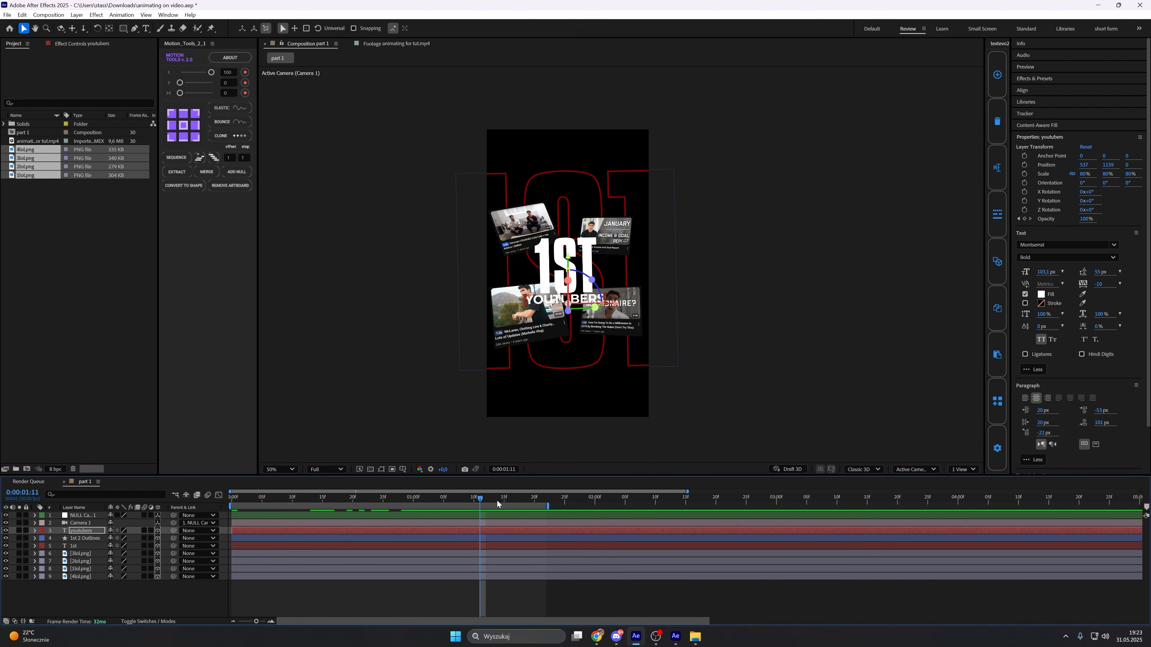
left_click(498, 596)
left_click(491, 498)
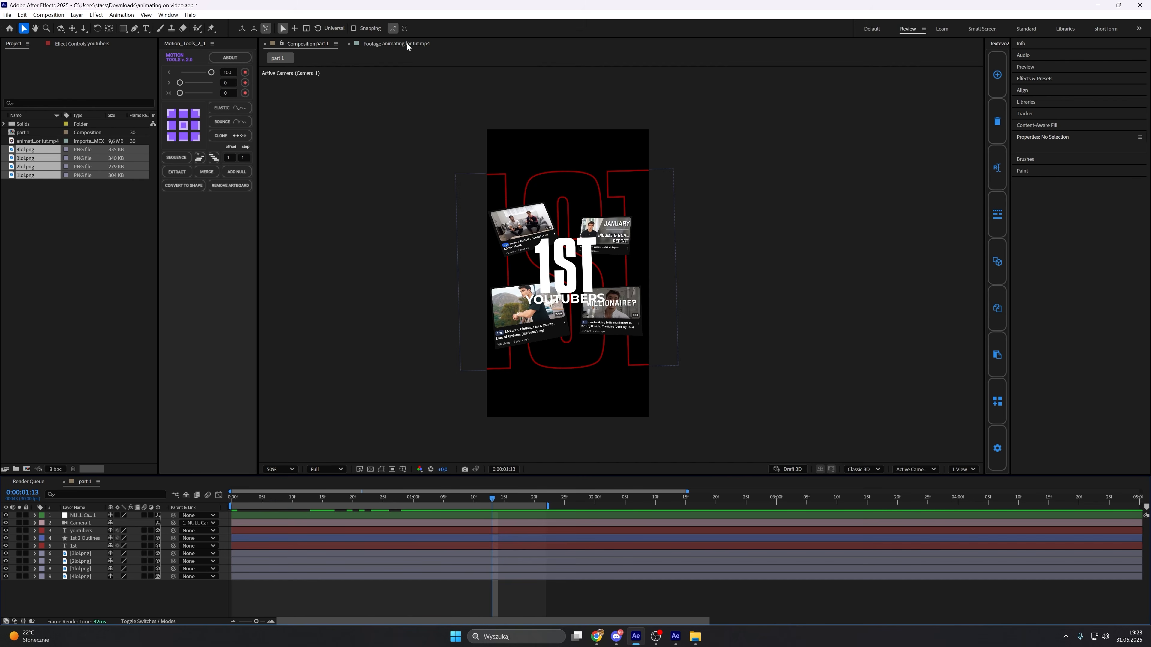
Examine the glow and the thumbnail edges up close in the reference footage, and return to the part 1 composition.
left_click(407, 44)
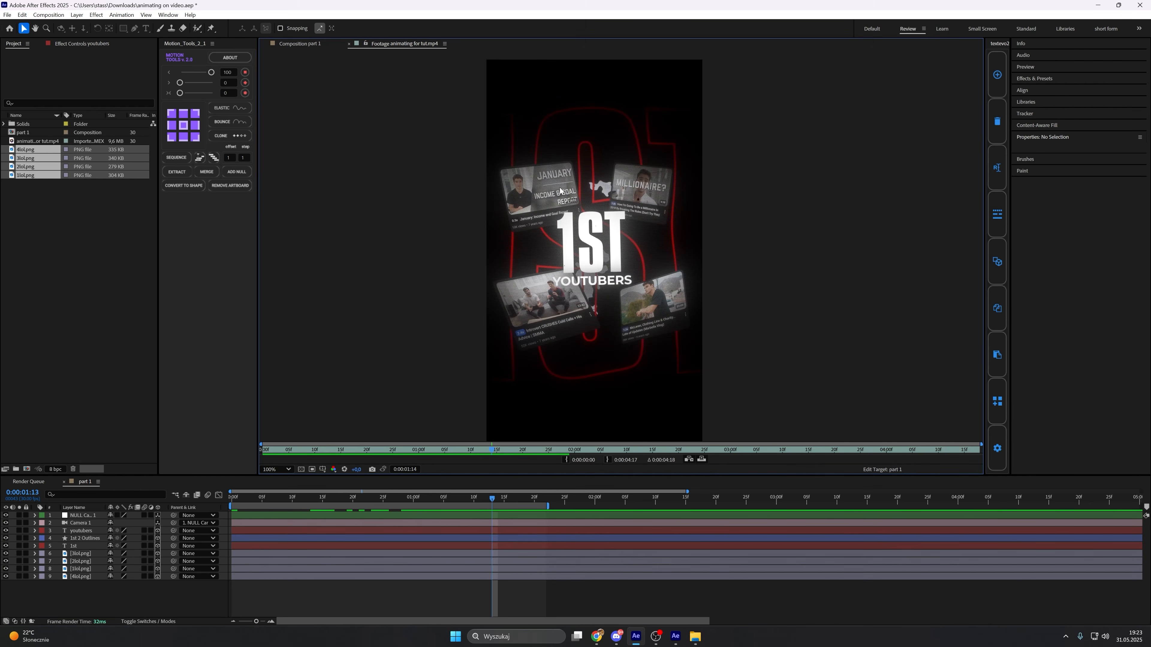
scroll(545, 200, "up", 1)
left_click_drag(538, 176, 590, 325)
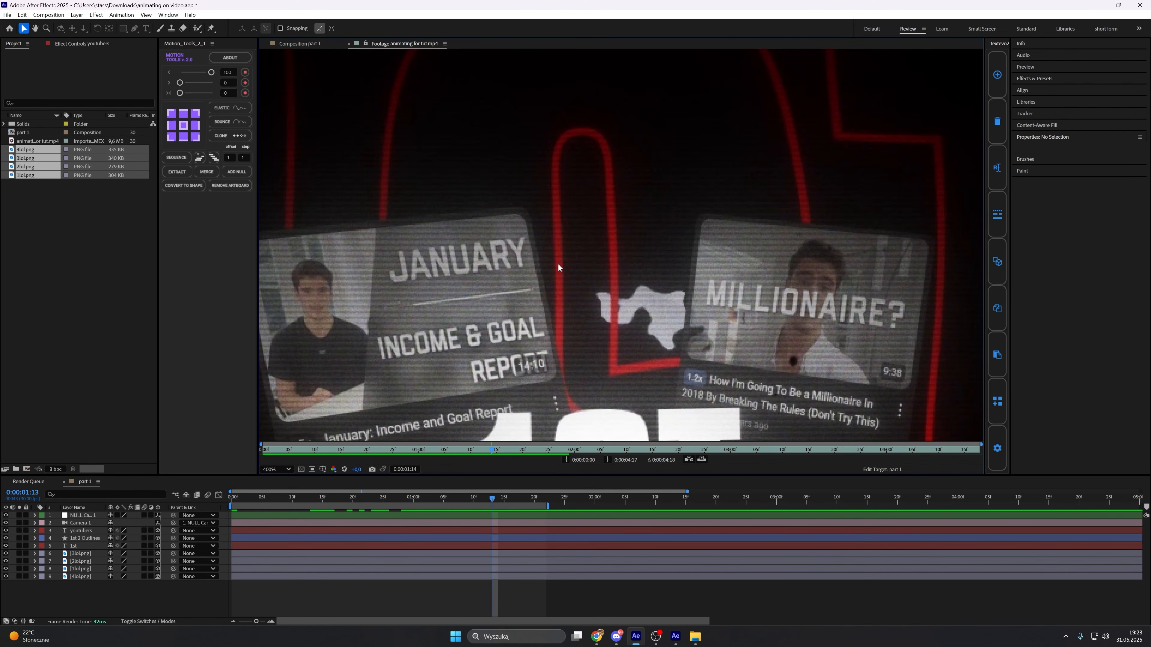
scroll(588, 252, "down", 2)
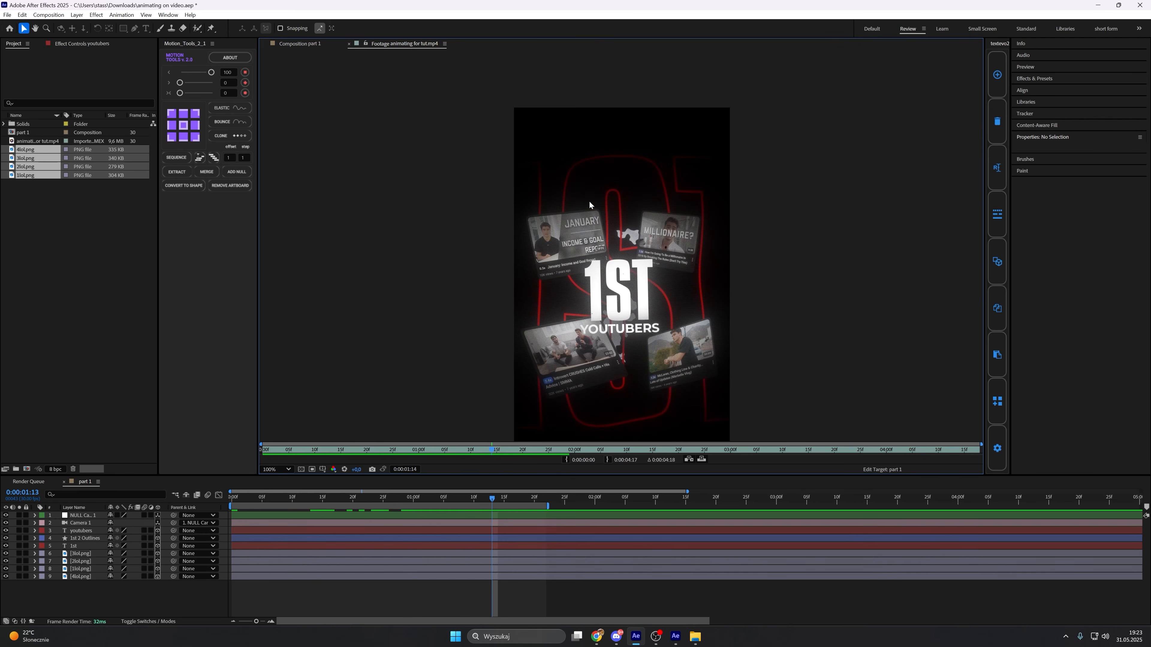
left_click_drag(501, 172, 535, 171)
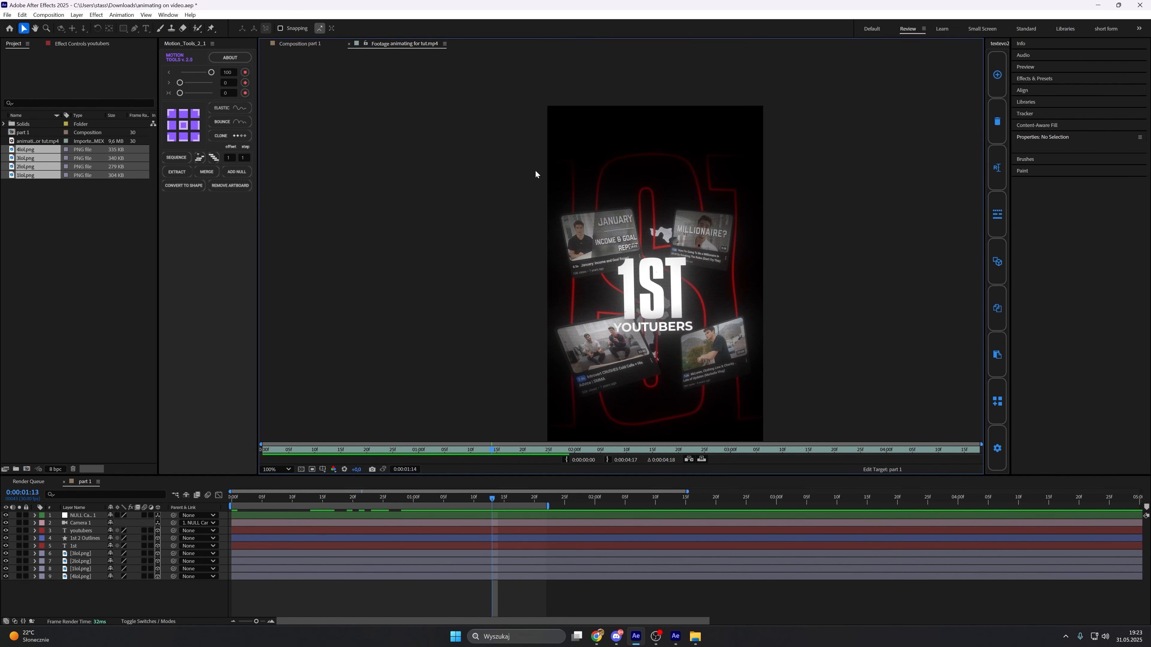
scroll(680, 162, "up", 1)
left_click_drag(680, 163, 611, 121)
scroll(611, 122, "down", 1)
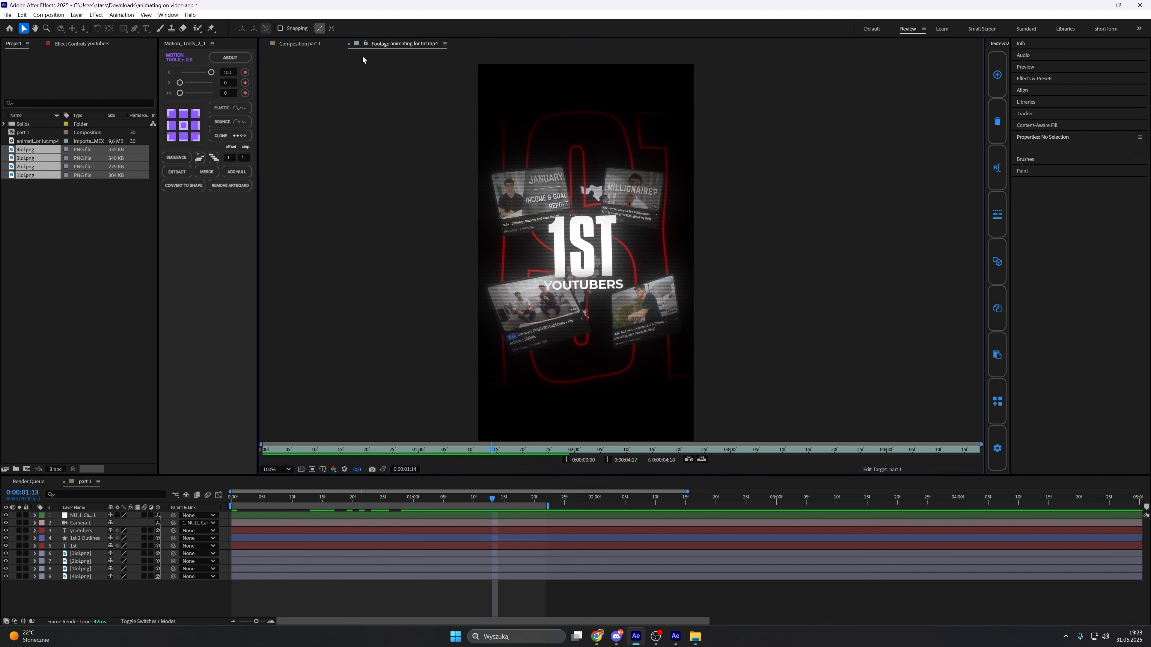
left_click(308, 43)
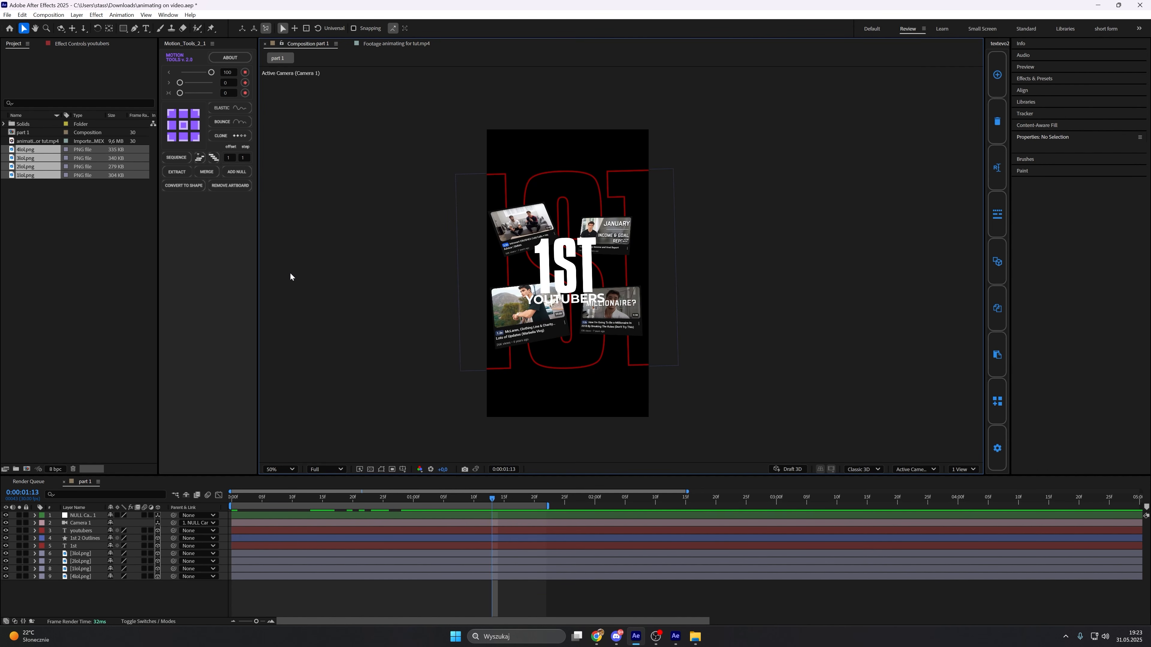
Add an adjustment layer above all the other layers in the part 1 composition.
right_click(221, 546)
mouse_move(272, 429)
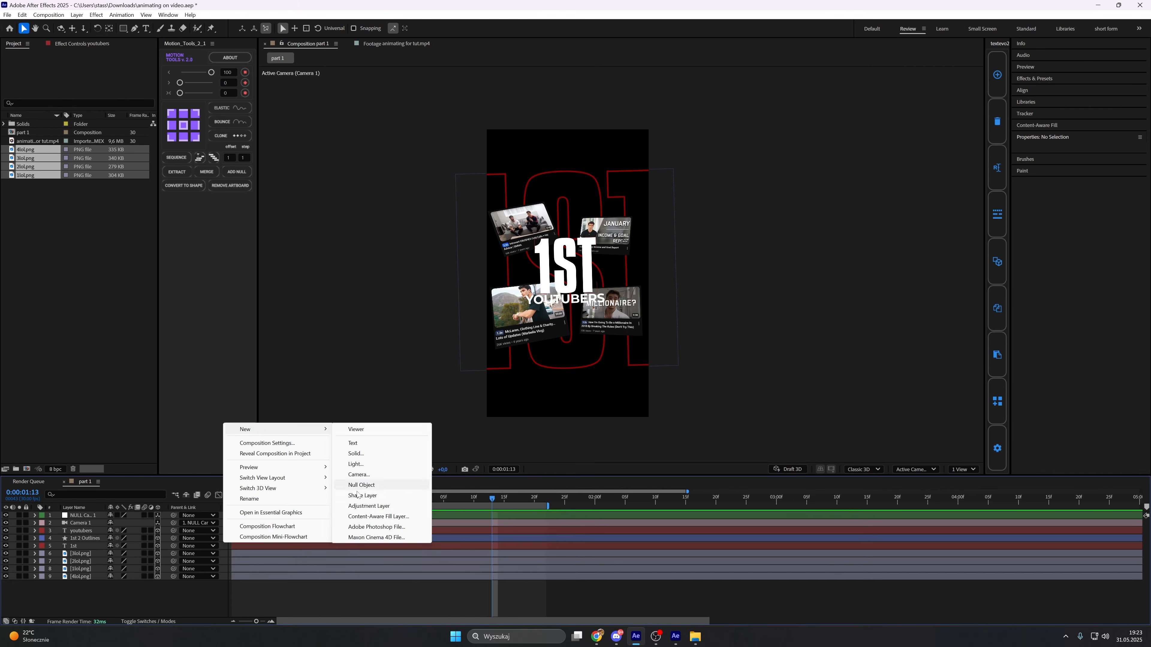
left_click(360, 507)
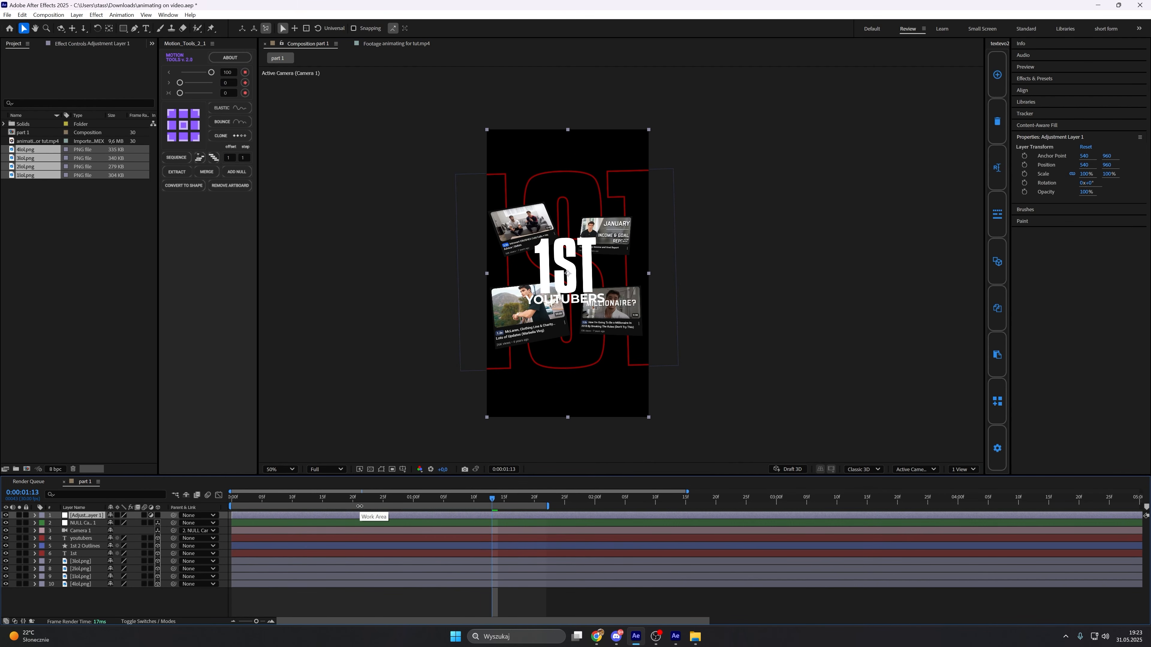
Apply the Deep Glow effect to the adjustment layer and set its Exposure to 0.10.
key("ctrl+space")
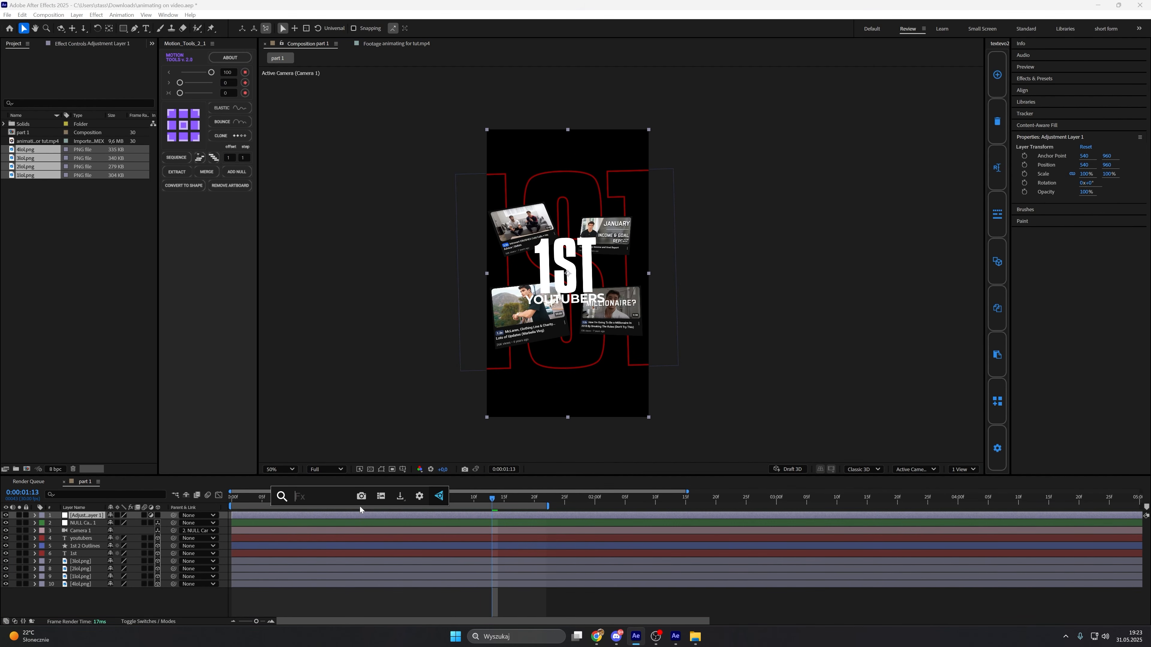
type("deep")
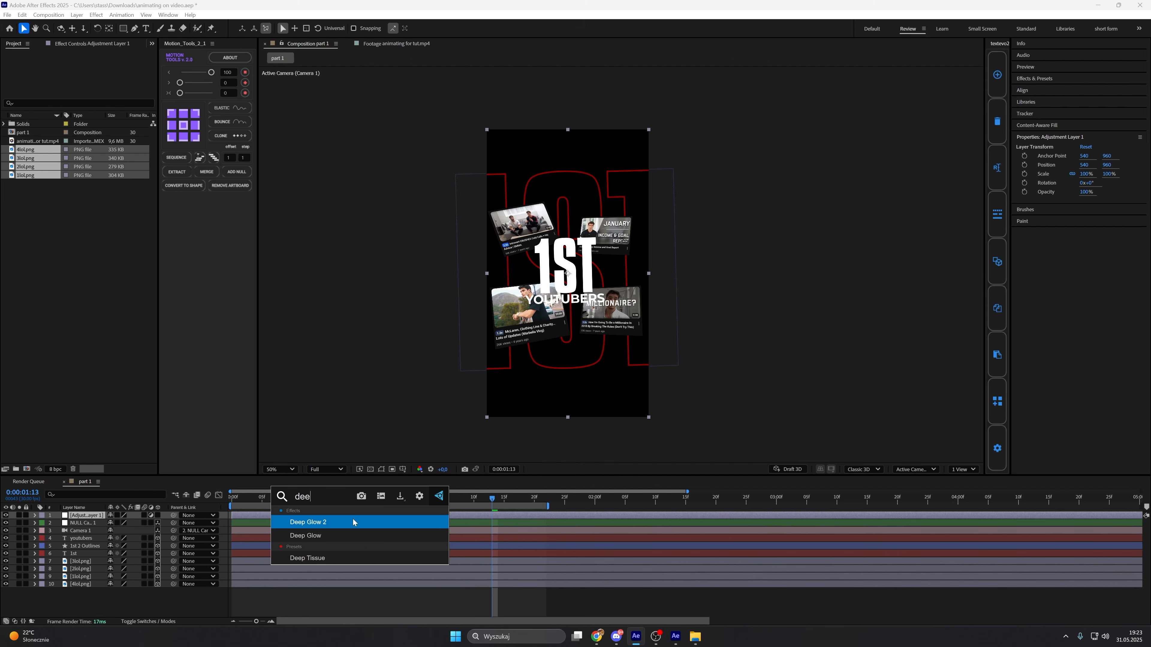
left_click(349, 531)
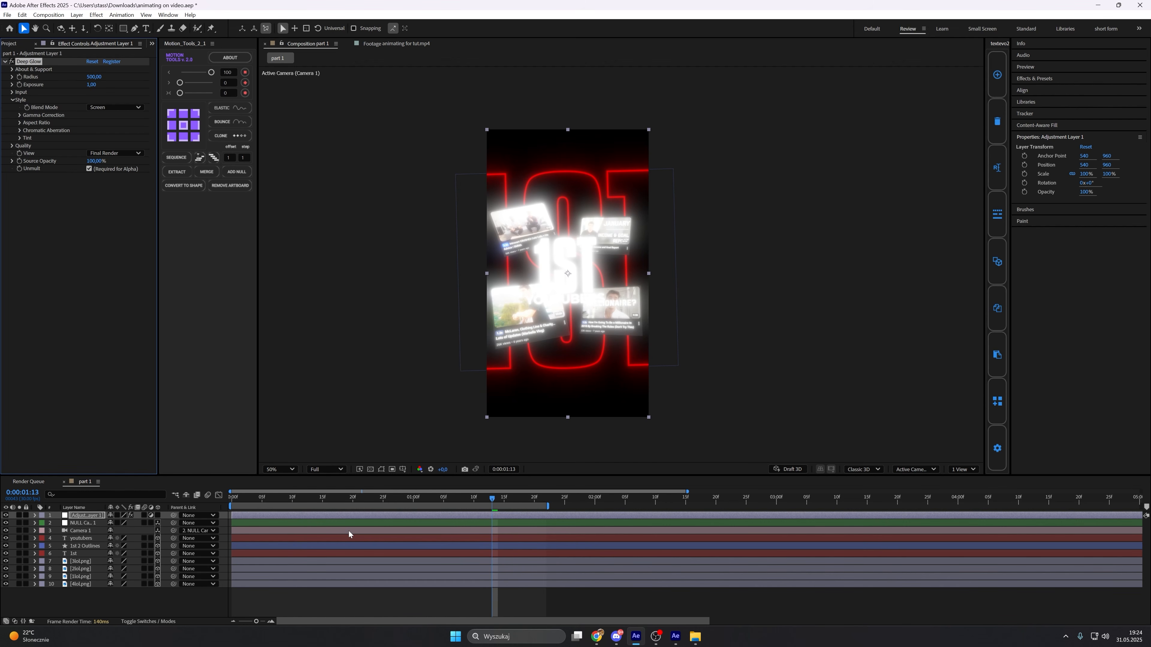
left_click(92, 85)
key("Return")
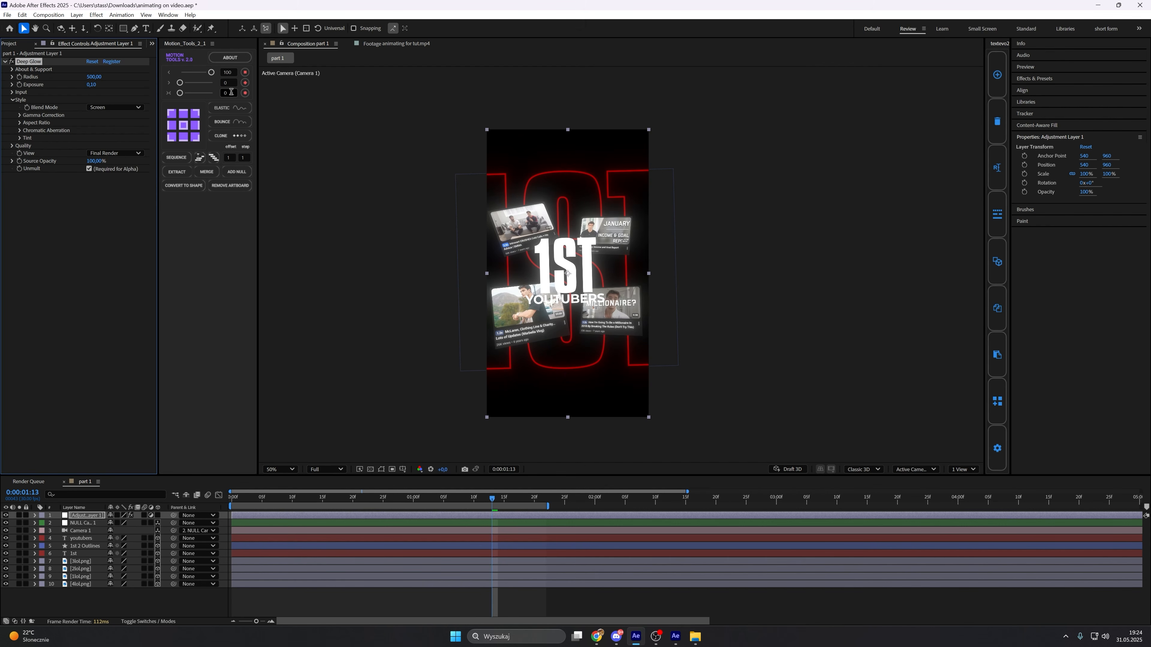
Examine the glow around the JANUARY thumbnail's edges and corners up close in the composition.
scroll(580, 236, "up", 2)
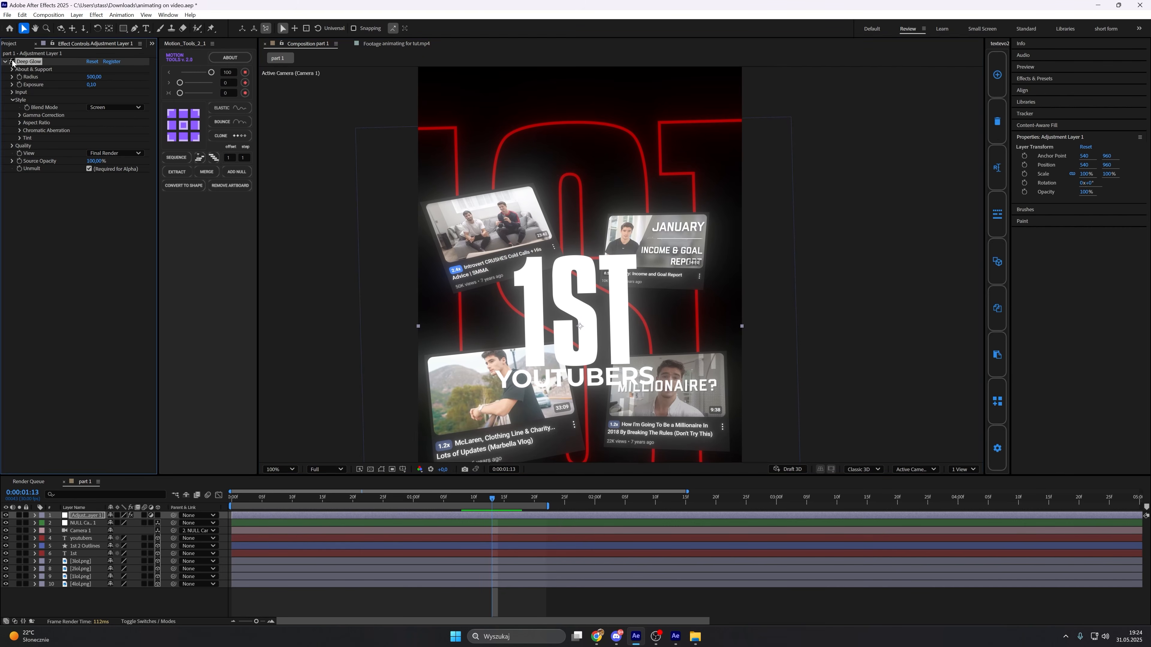
scroll(544, 150, "up", 2)
scroll(355, 193, "down", 1)
left_click_drag(454, 225, 378, 126)
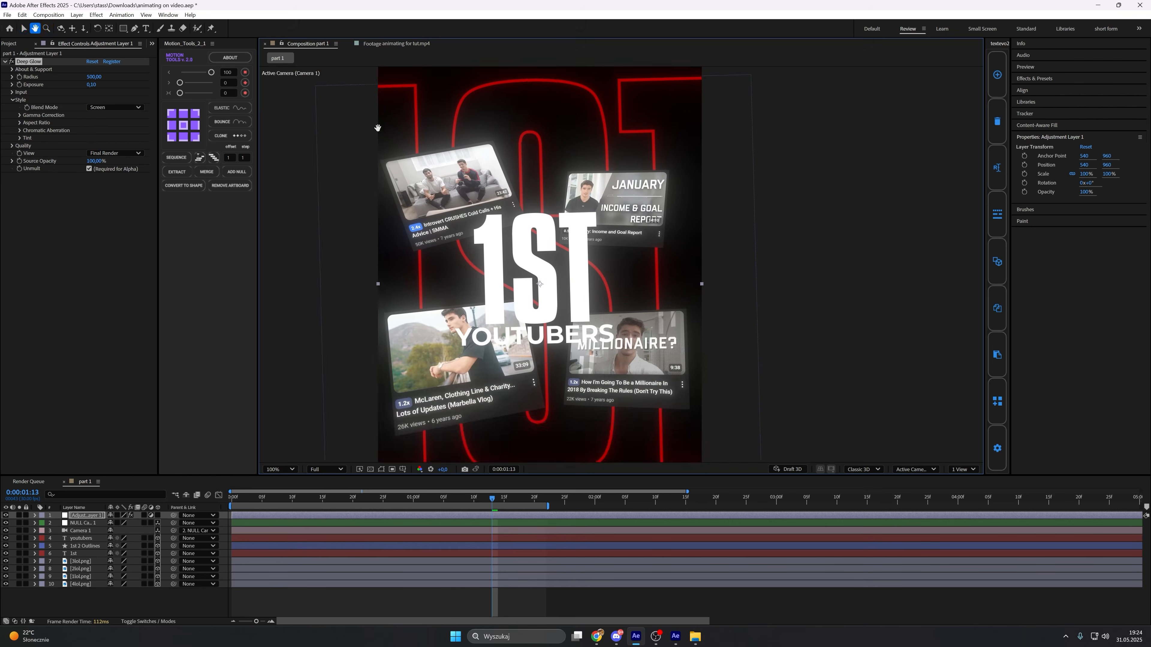
scroll(398, 159, "down", 1)
left_click_drag(402, 164, 390, 171)
scroll(390, 171, "up", 2)
scroll(390, 170, "down", 1)
scroll(516, 288, "up", 2)
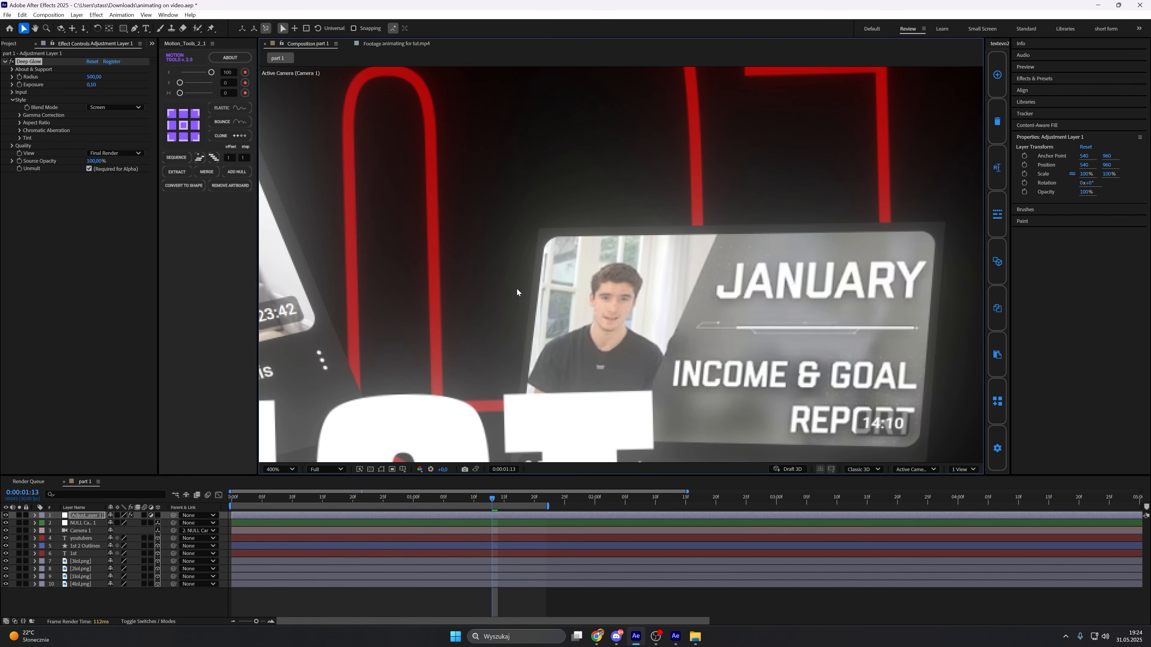
scroll(541, 230, "up", 1)
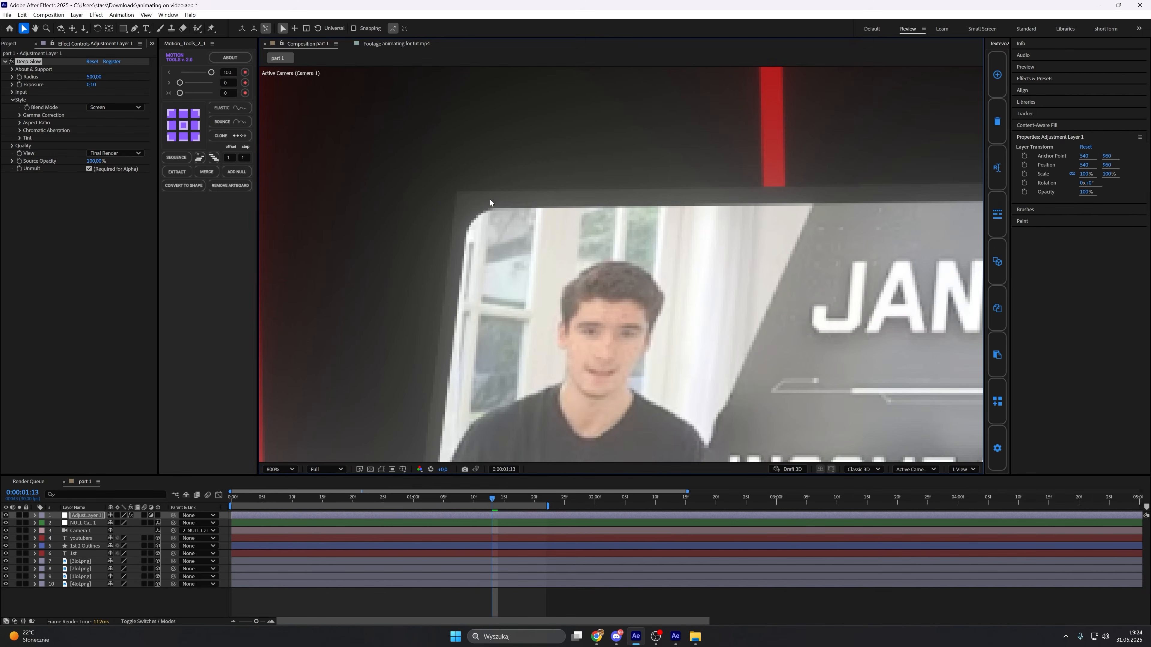
scroll(489, 199, "down", 1)
left_click_drag(459, 210, 250, 218)
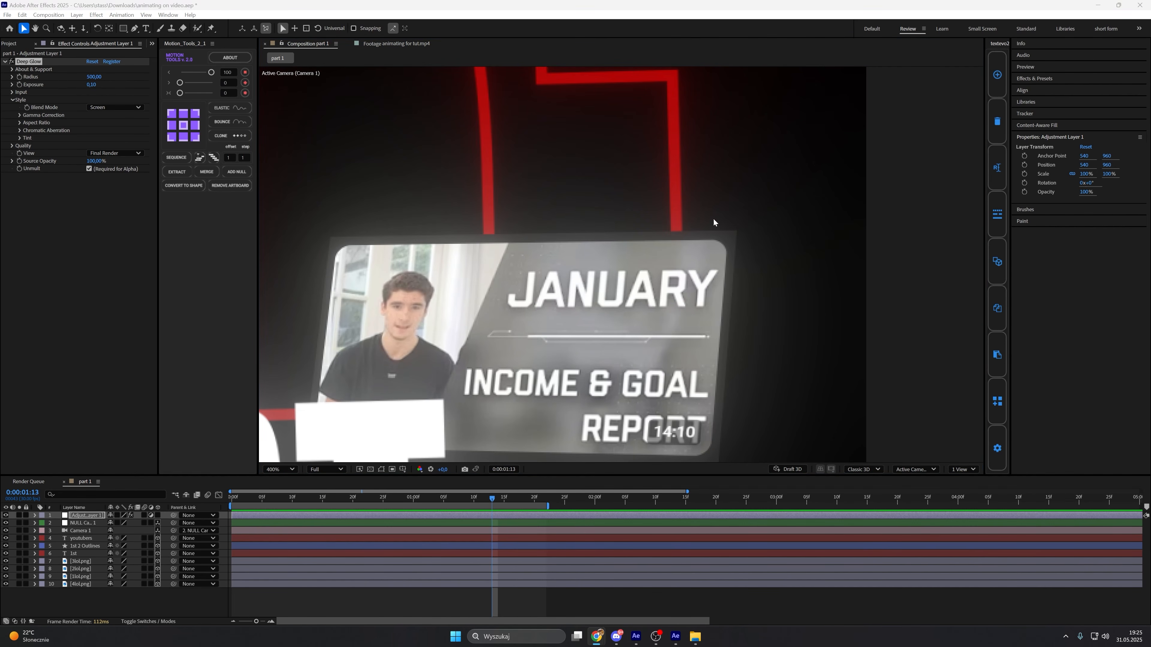
scroll(716, 251, "up", 1)
left_click(537, 607)
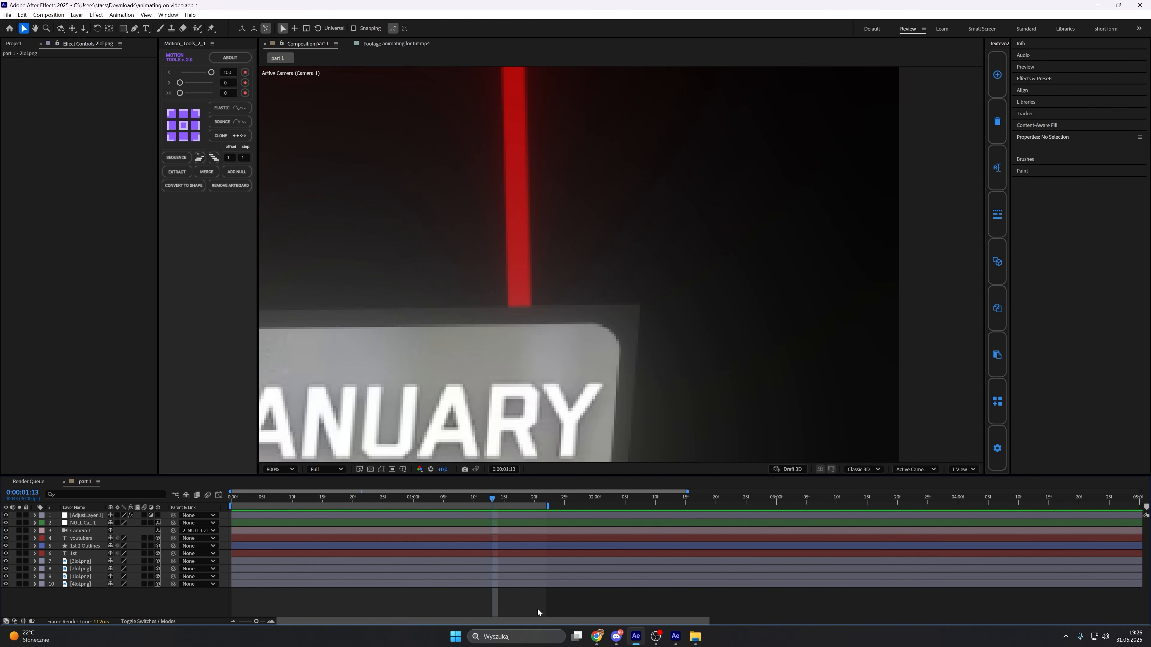
Apply the Roughen Edges effect to the JANUARY thumbnail layer, 2lol.png.
left_click(515, 569)
key("ctrl+space")
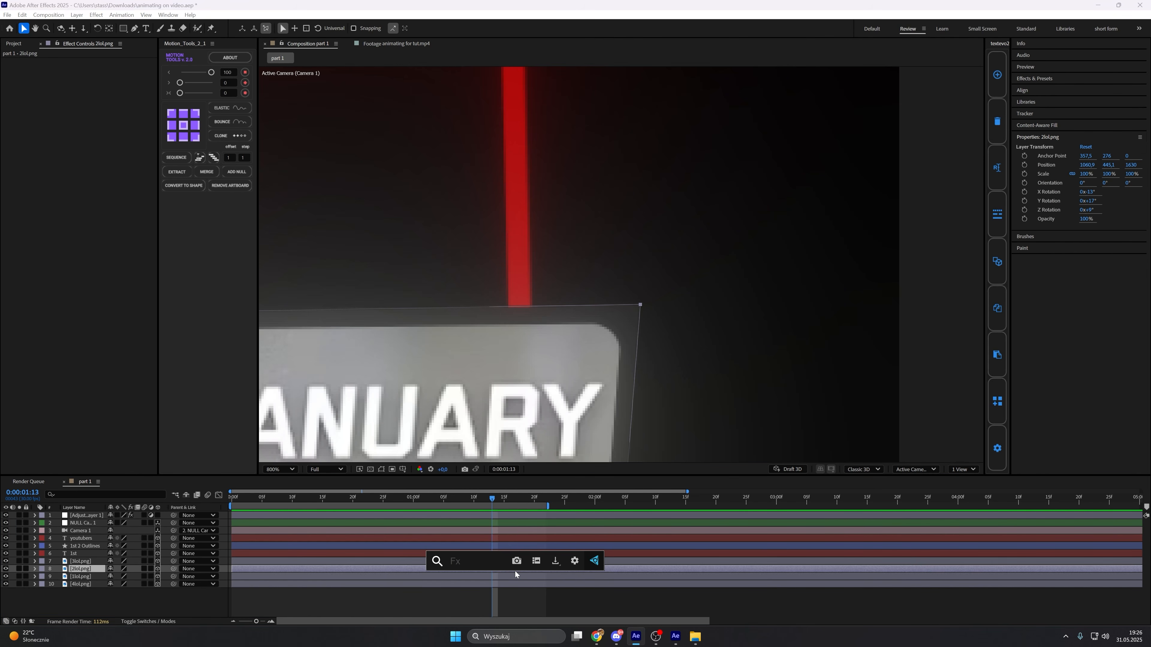
type("ro")
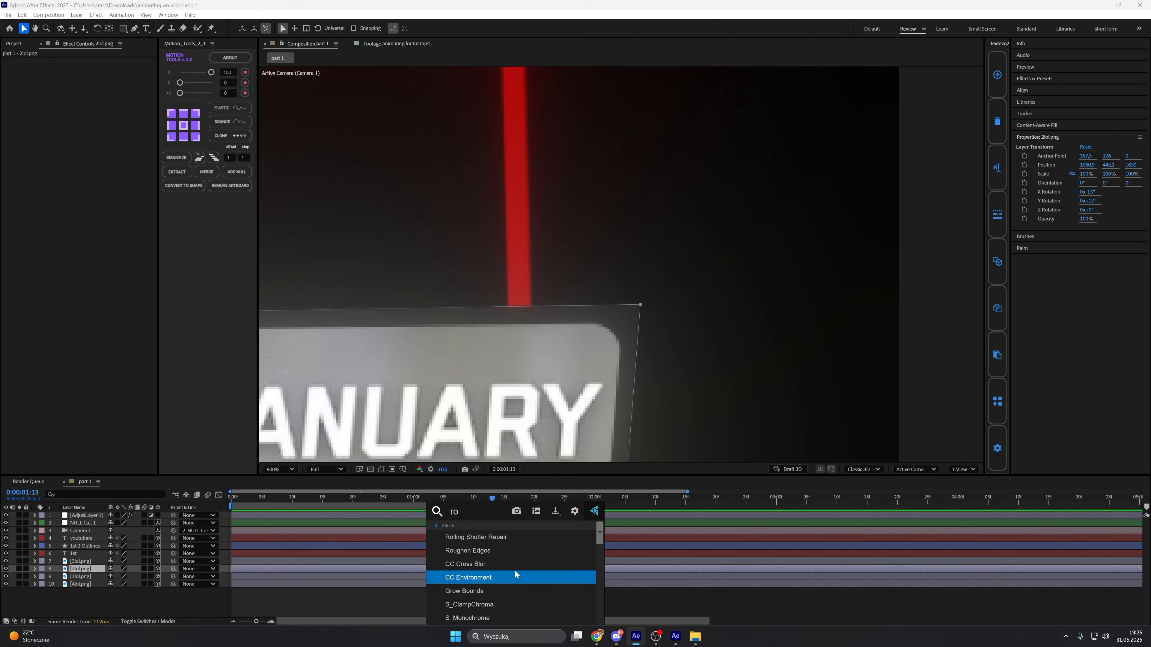
left_click(494, 550)
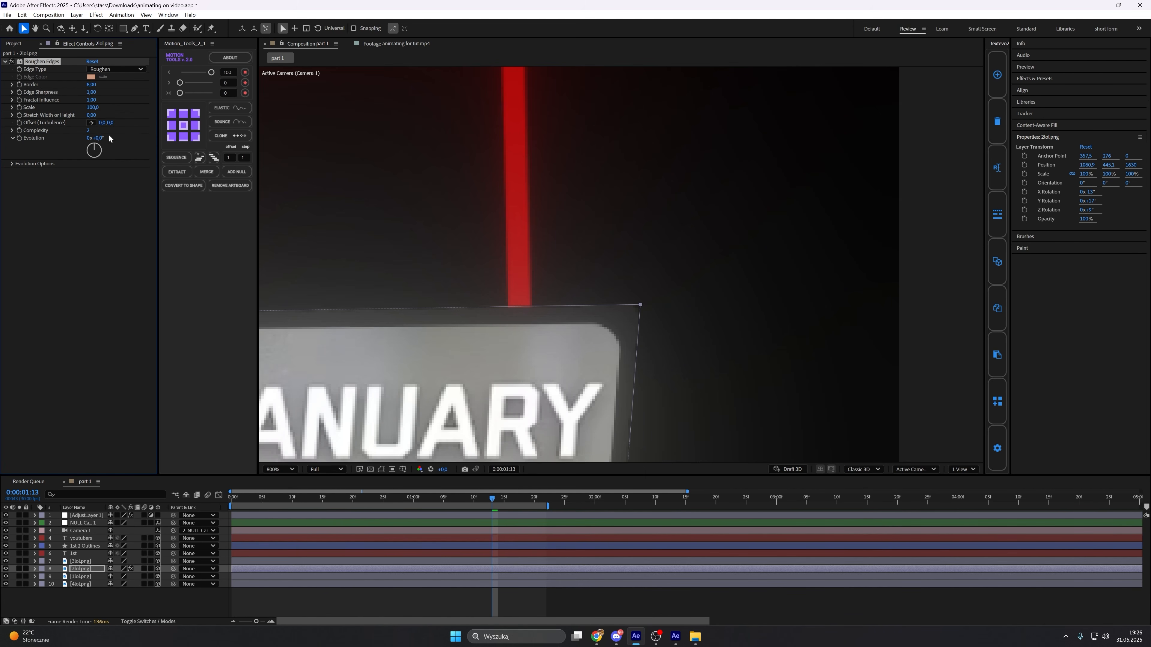
Set the JANUARY thumbnail's Roughen Edges to Fractal Influence 0, Border 40 and Scale about 671.
left_click(91, 100)
type("0")
key("Return")
left_click(91, 85)
type("40")
key("Return")
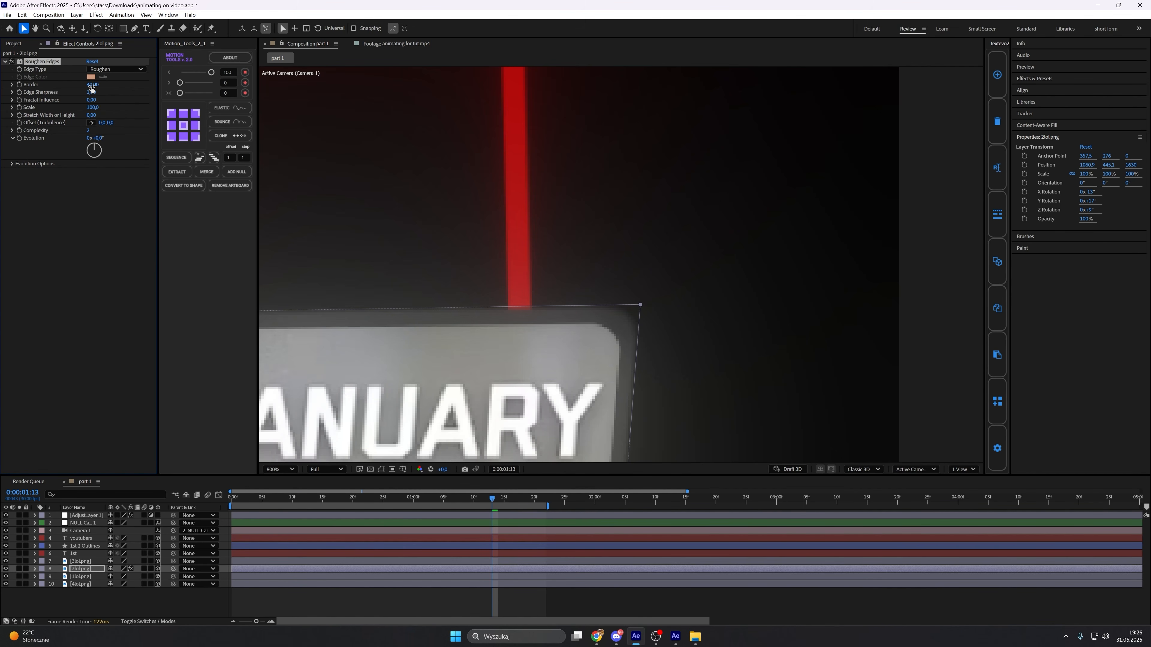
left_click_drag(92, 107, 181, 110)
left_click_drag(255, 112, 349, 116)
left_click_drag(90, 108, 102, 110)
left_click(451, 599)
Copy the JANUARY thumbnail's Roughen Edges effect onto the other three thumbnail layers.
left_click(56, 66)
scroll(567, 271, "down", 3)
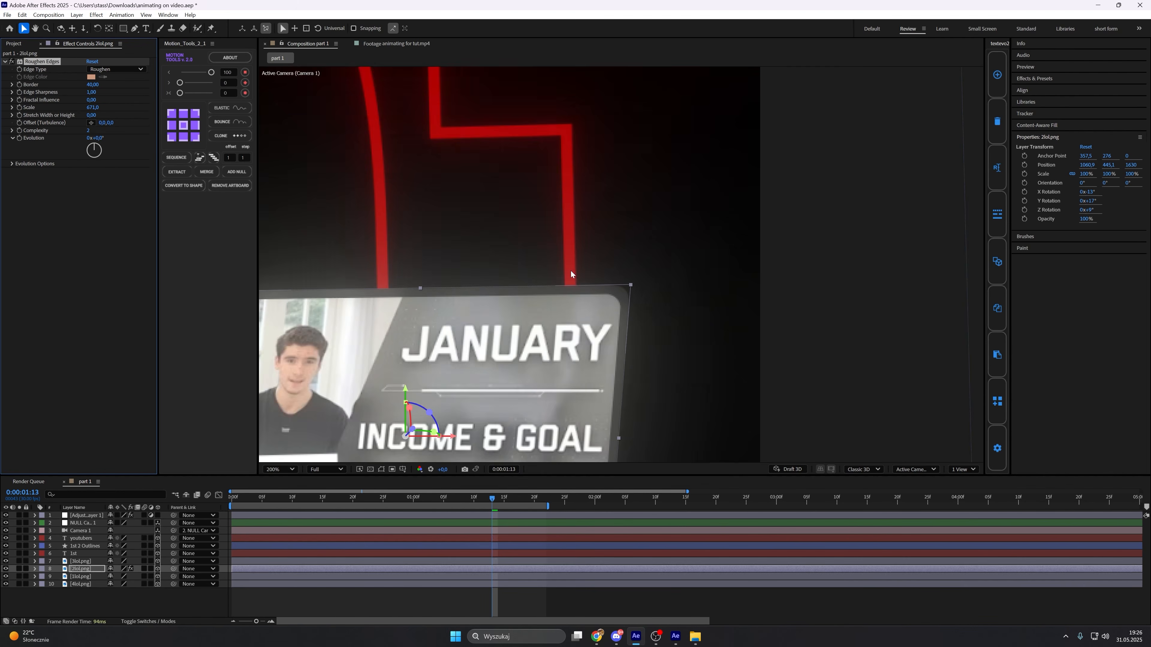
left_click(88, 597)
left_click_drag(87, 596, 88, 575)
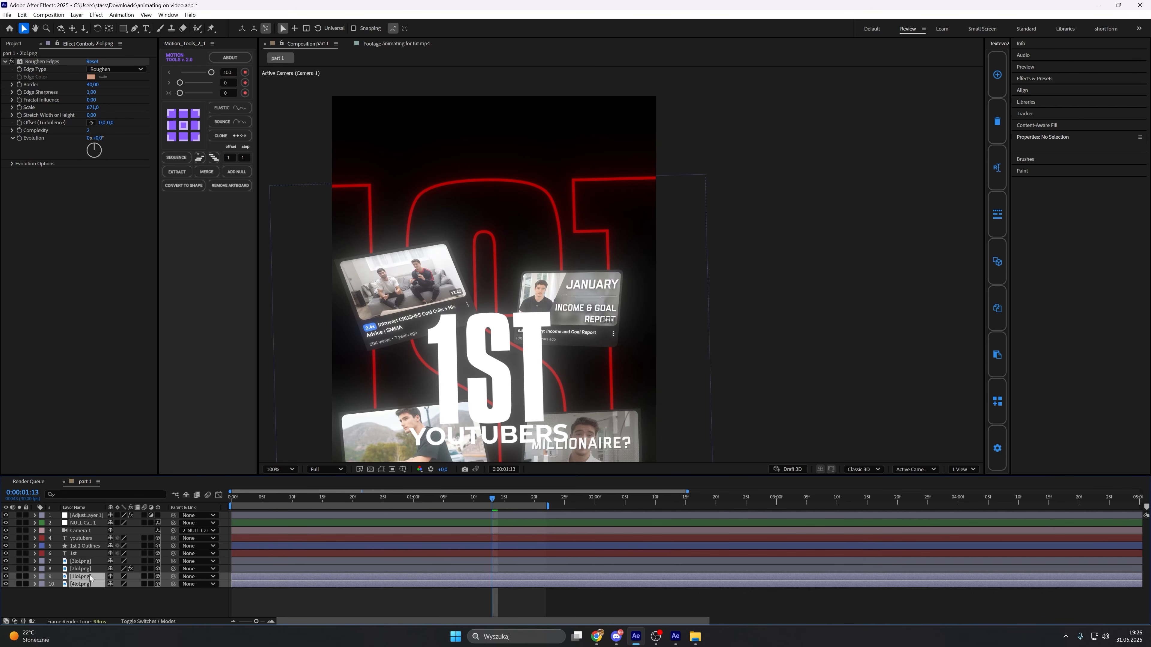
key("ctrl+v")
left_click(86, 562)
key("ctrl+v")
left_click(136, 600)
left_click_drag(446, 386, 532, 351)
scroll(484, 282, "down", 1)
scroll(486, 292, "up", 1)
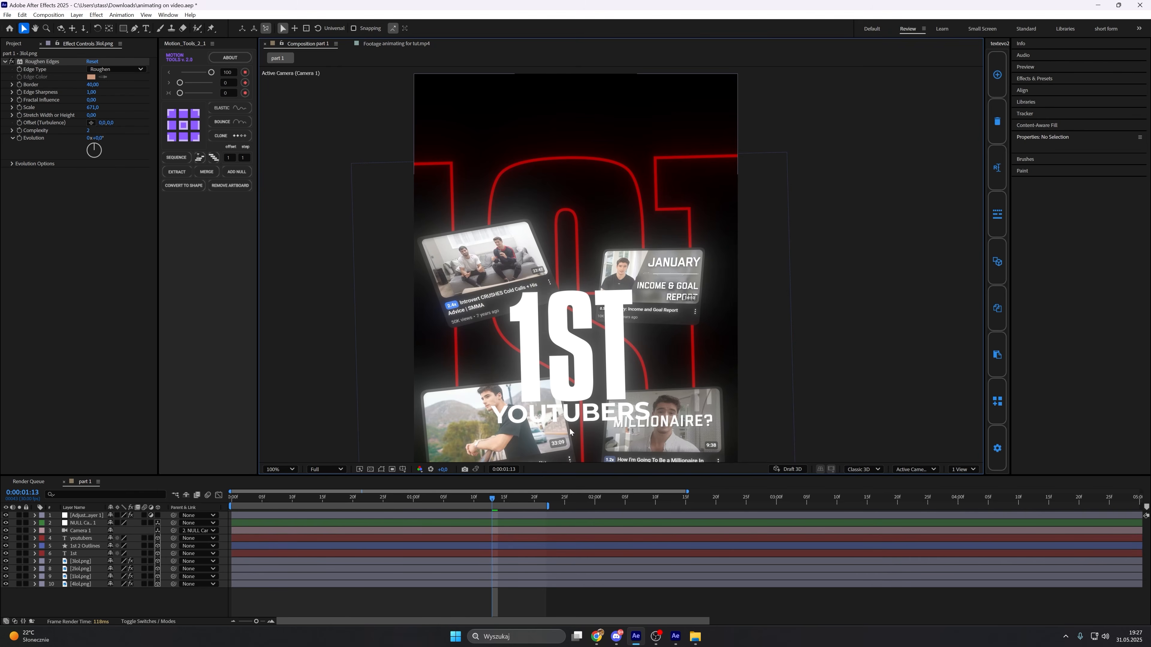
scroll(572, 237, "down", 2)
scroll(572, 237, "up", 2)
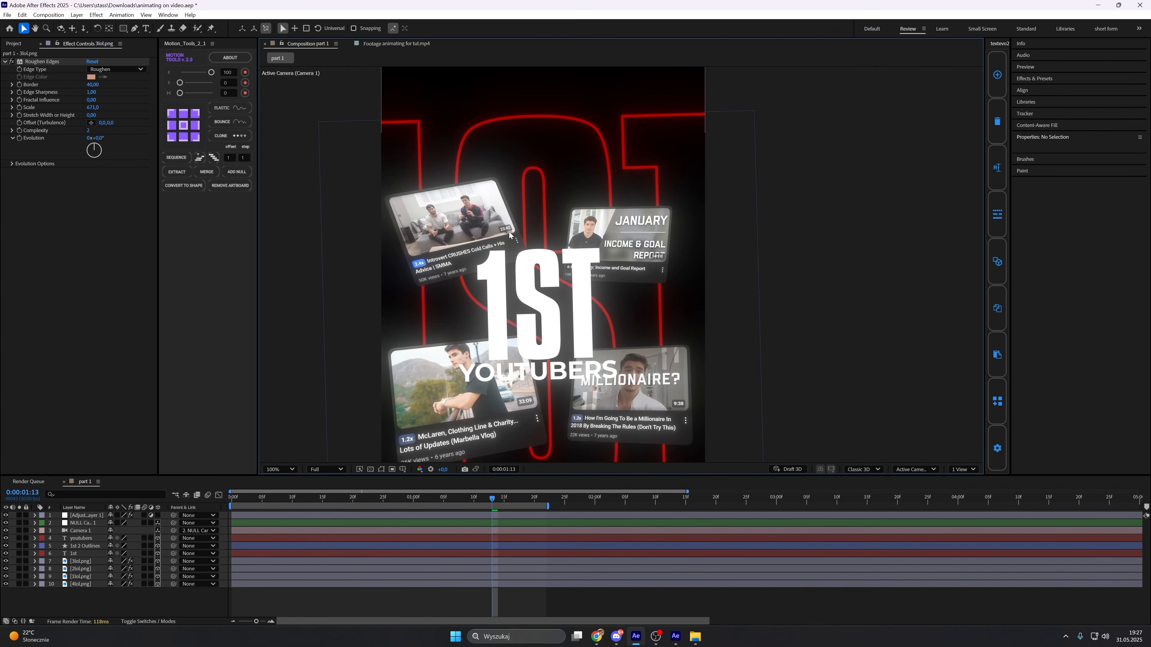
Add a second adjustment layer above all the others and apply the CC Vignette effect to it.
right_click(181, 487)
mouse_move(221, 494)
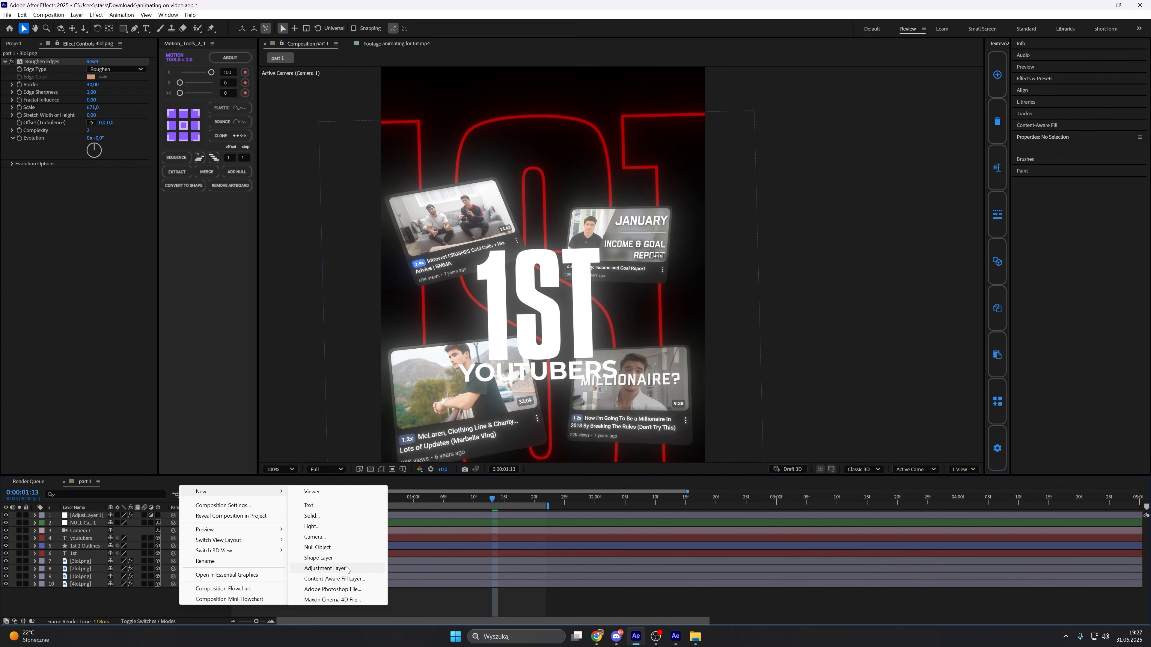
left_click(345, 567)
key("ctrl+space")
type("cc v")
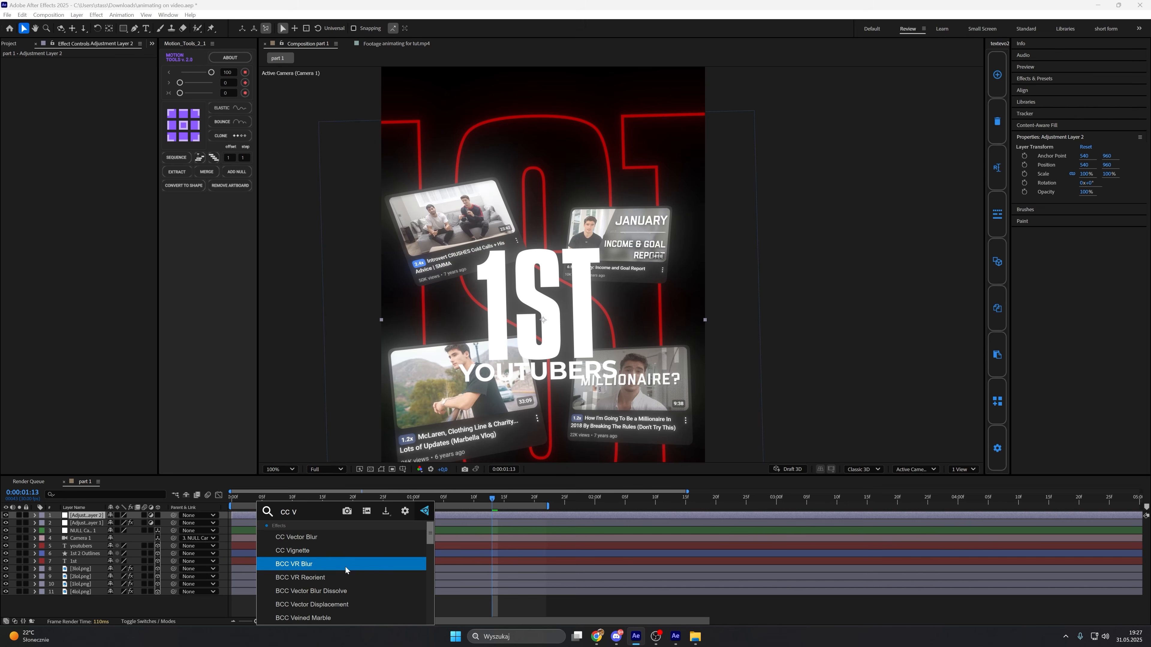
left_click(343, 548)
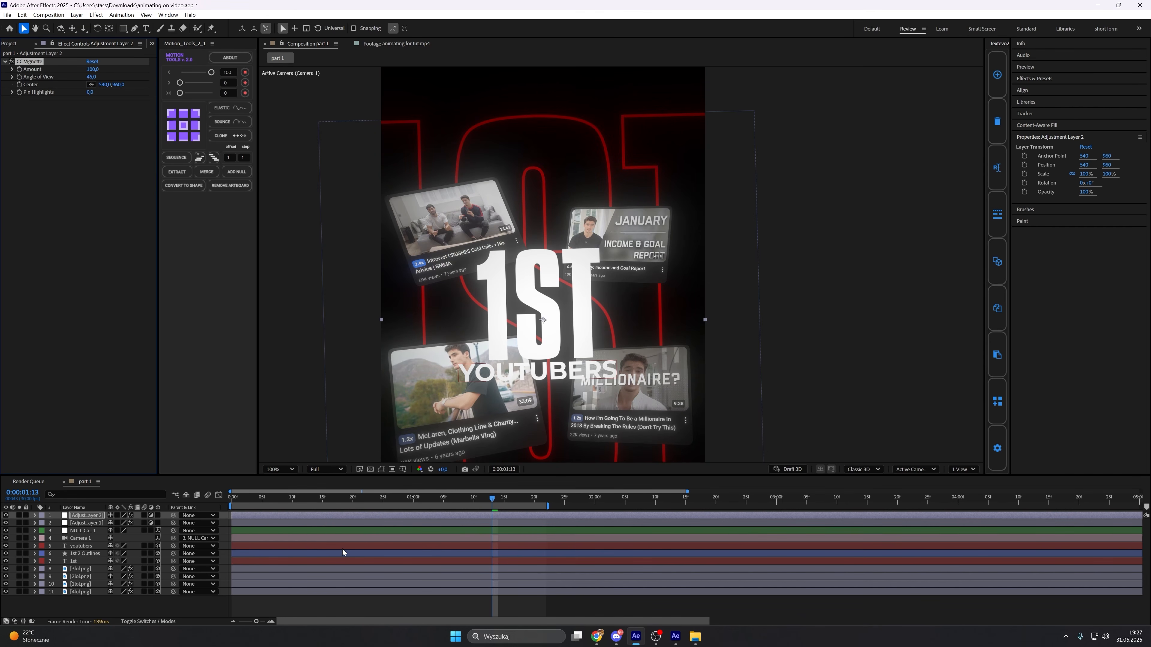
Set the CC Vignette Amount to 200.
left_click(93, 71)
type("200")
key("Return")
key("comma")
key("comma")
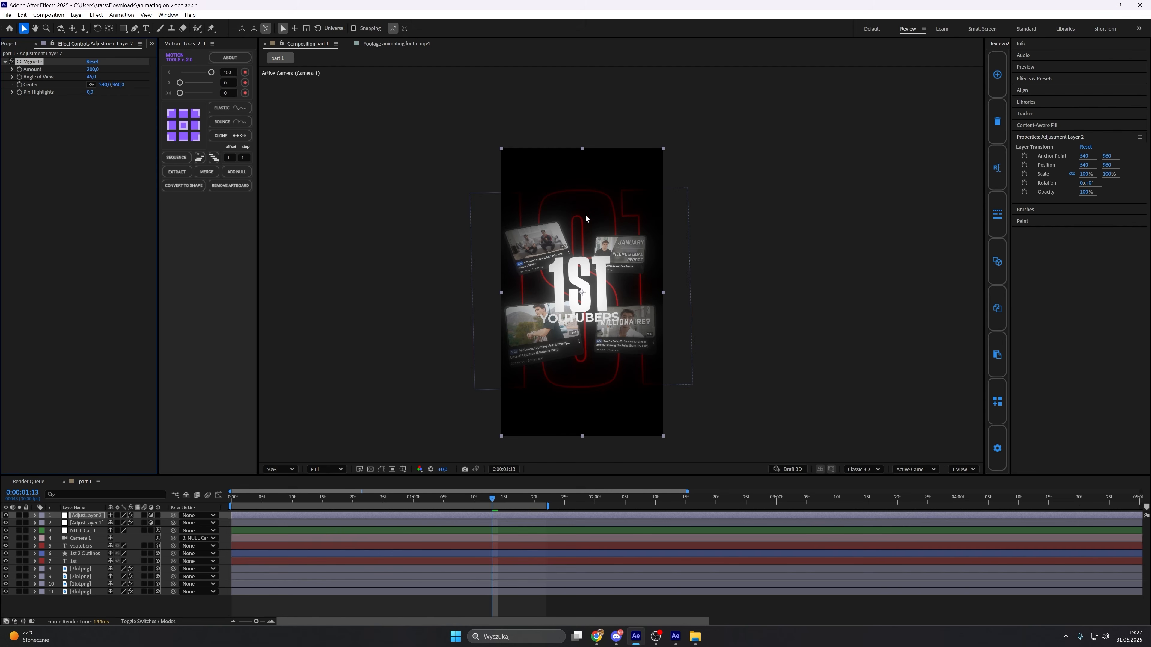
Add a third adjustment layer on top of the stack and apply the S_FilmDamage effect to it.
right_click(337, 405)
mouse_move(329, 410)
left_click(379, 487)
key("ctrl+space")
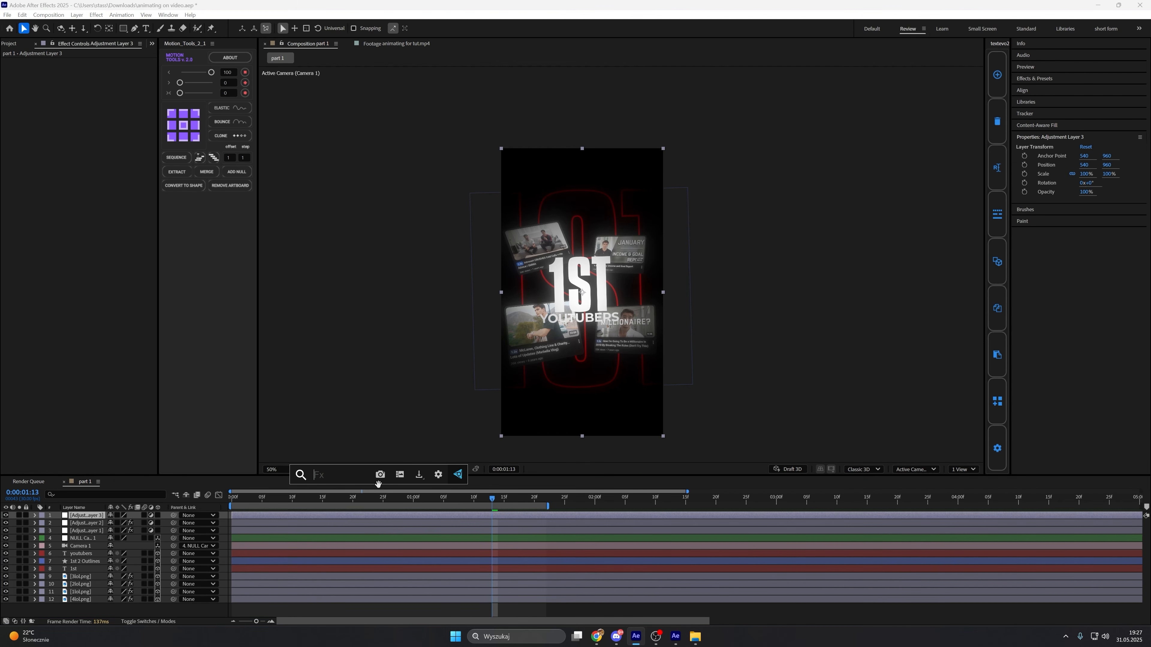
type("film")
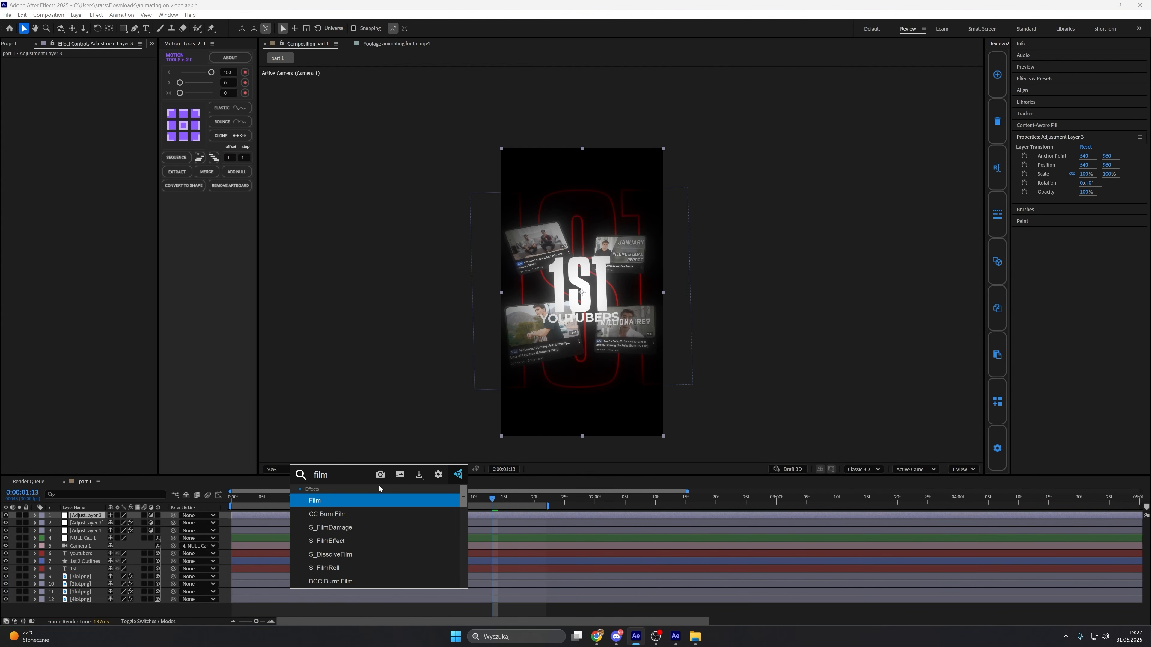
left_click(375, 522)
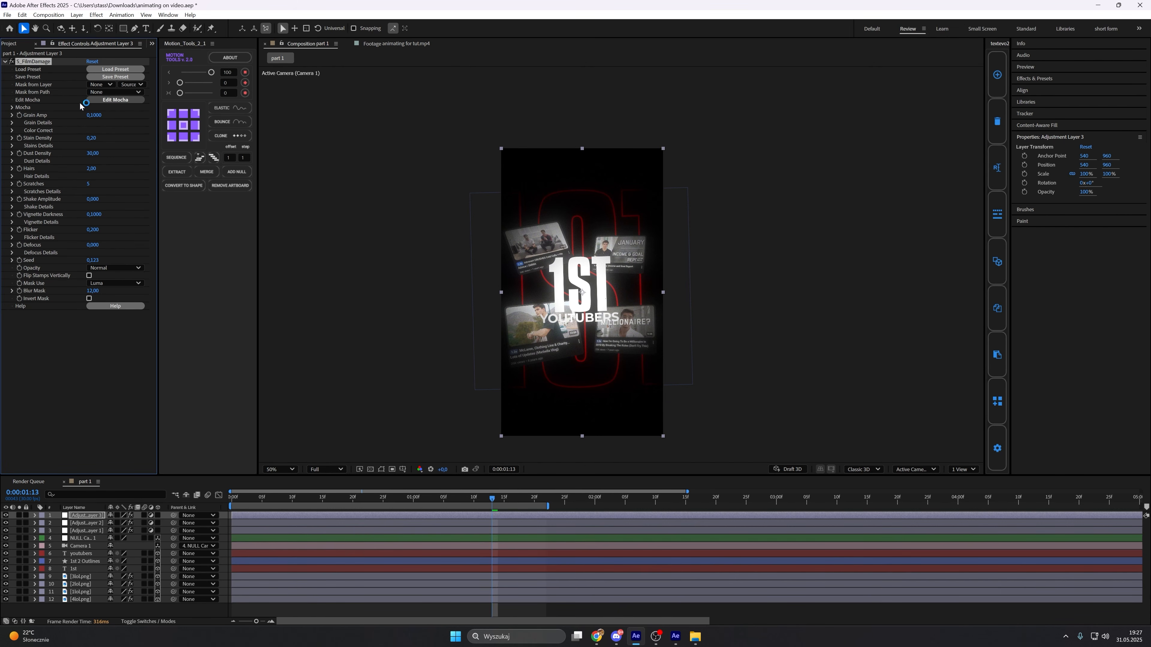
Examine the film grain and dust specks up close over the text and thumbnails in the composition.
scroll(601, 232, "up", 4)
left_click_drag(593, 241, 624, 163)
scroll(613, 198, "up", 1)
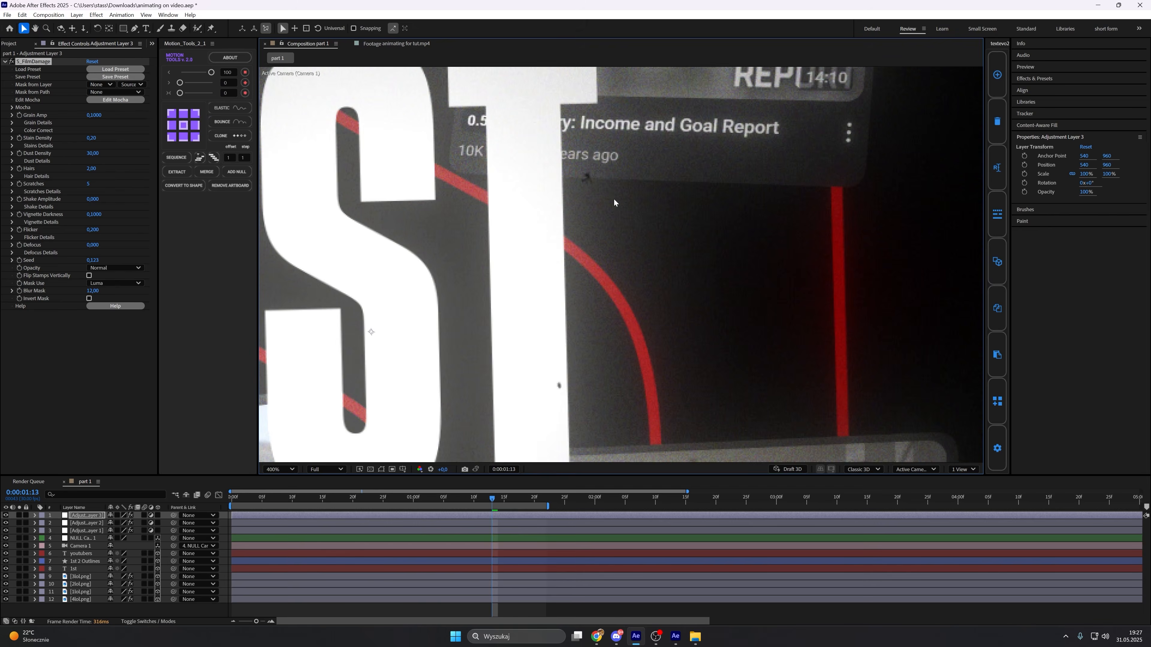
scroll(613, 198, "down", 1)
left_click_drag(671, 299, 846, 212)
scroll(507, 236, "up", 1)
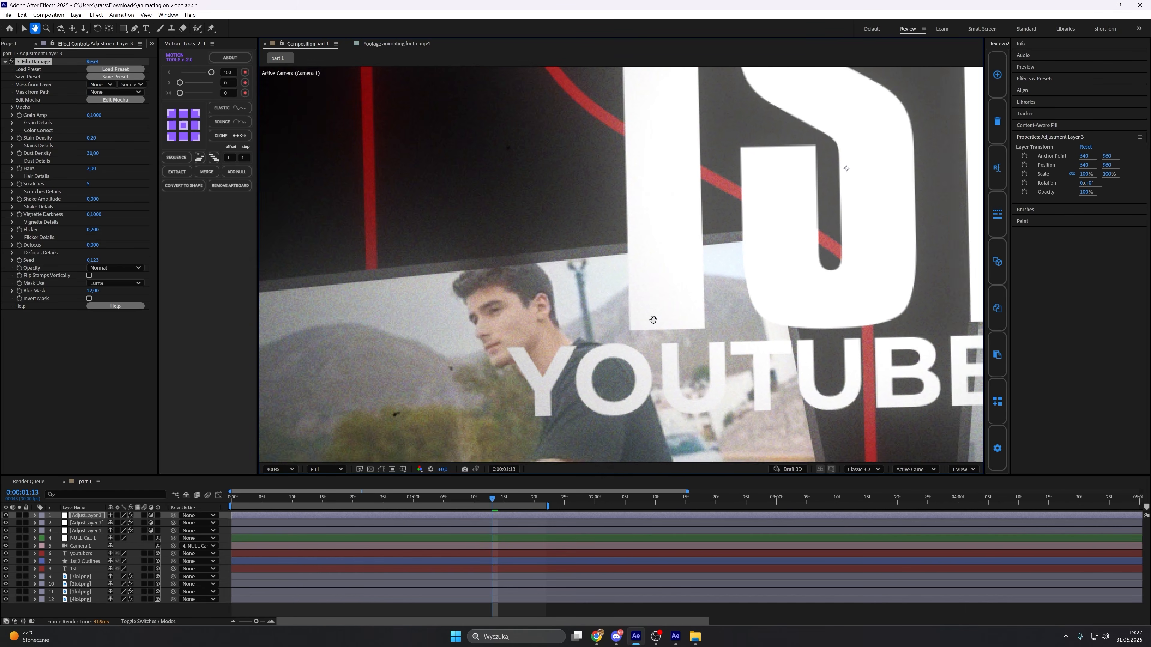
left_click_drag(522, 295, 587, 278)
scroll(587, 278, "down", 1)
left_click_drag(855, 139, 613, 291)
scroll(613, 290, "up", 1)
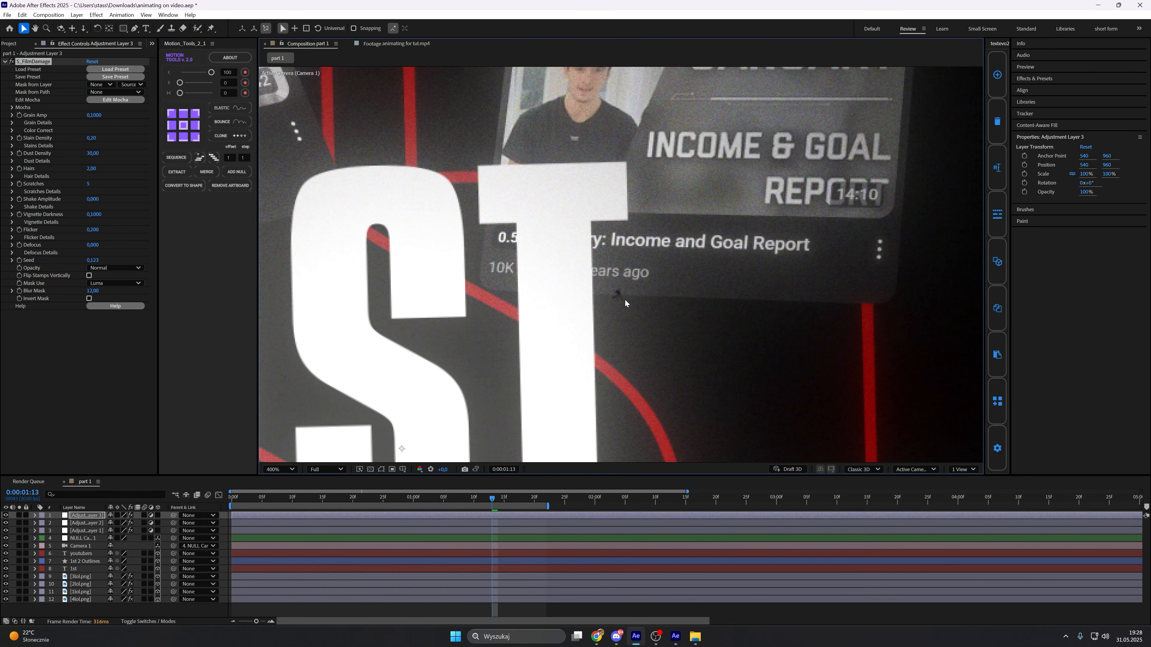
scroll(625, 300, "down", 3)
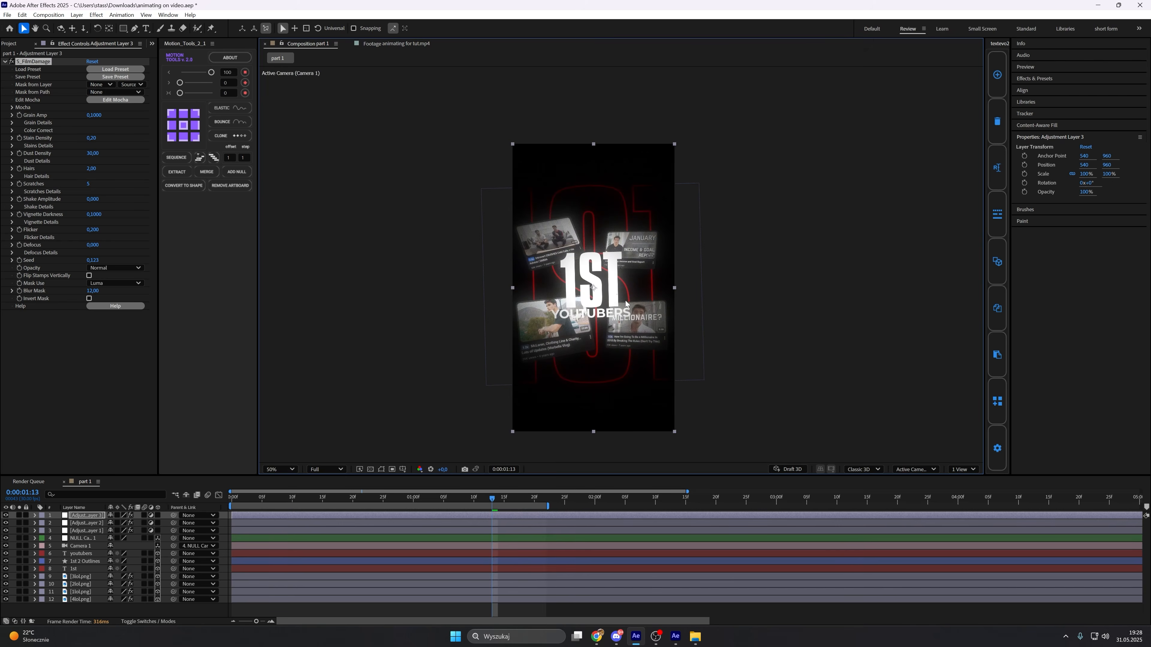
scroll(627, 286, "up", 3)
scroll(627, 284, "down", 3)
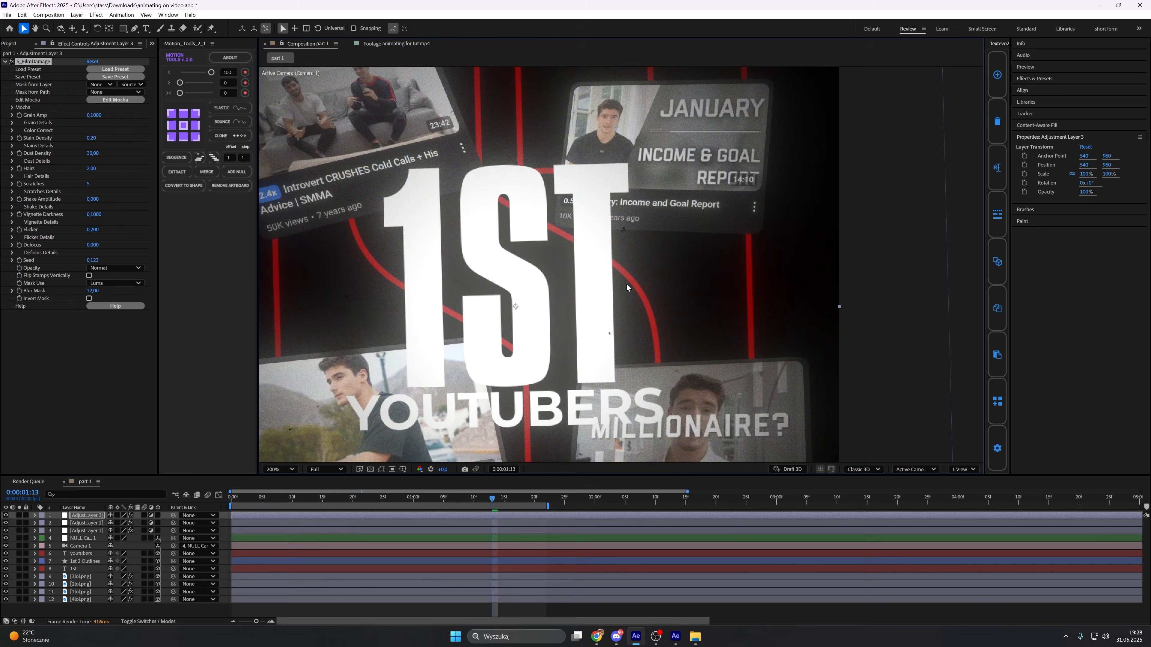
Add a fourth adjustment layer on top of the stack and apply the Posterize Time effect to it.
right_click(226, 530)
mouse_move(260, 417)
left_click(385, 494)
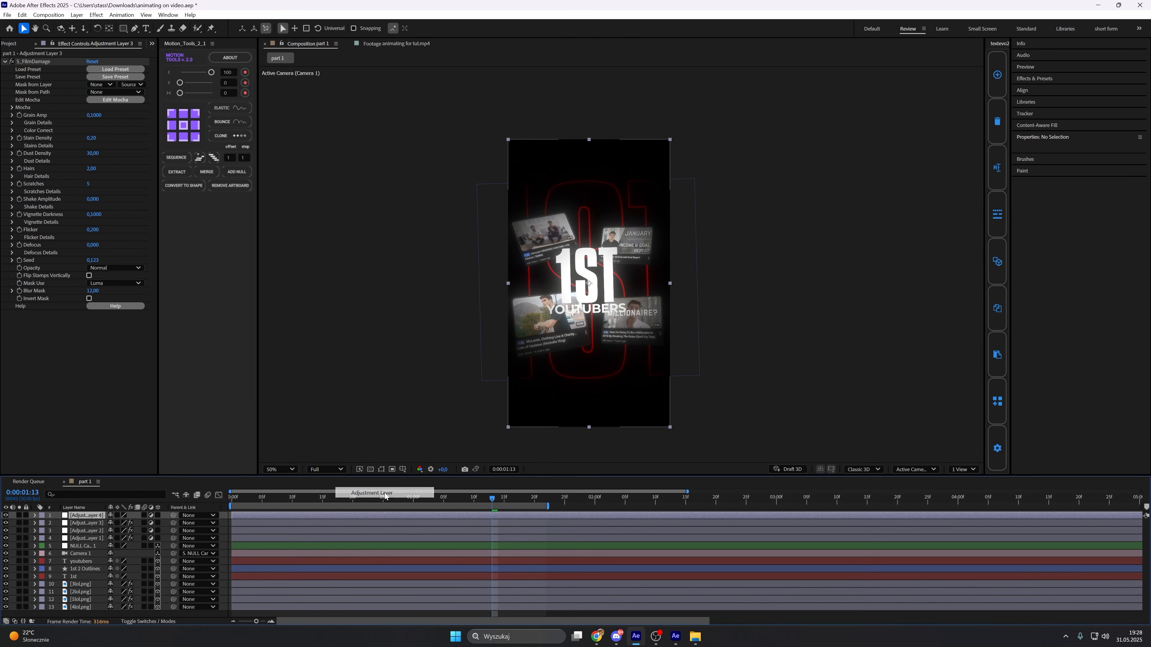
key("ctrl+space")
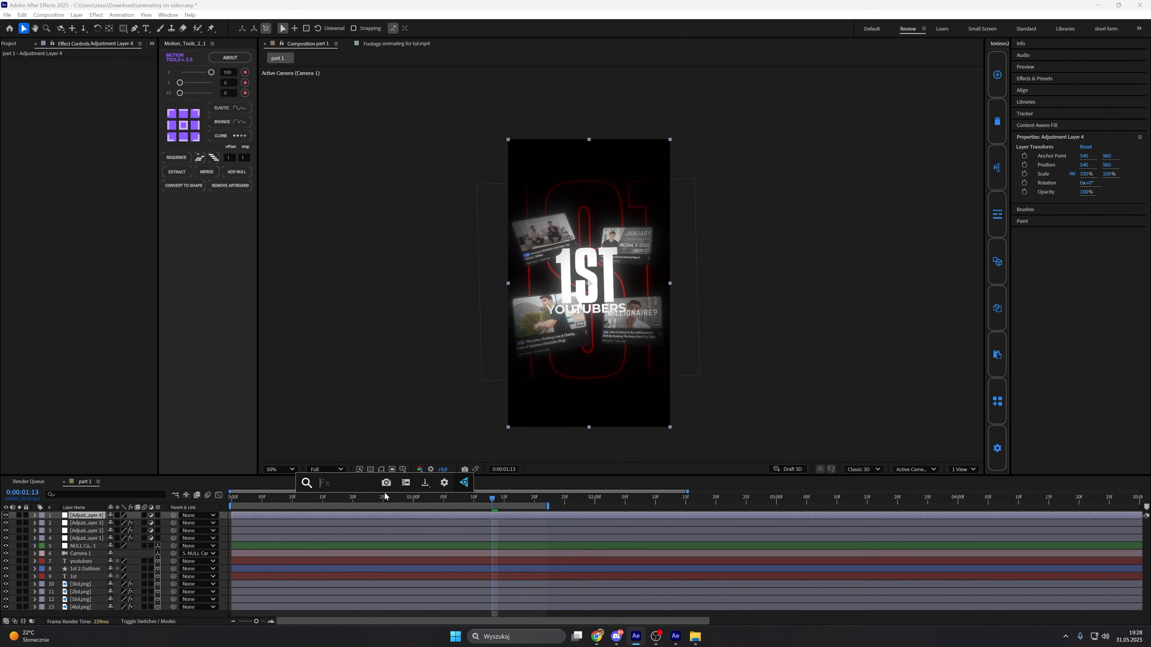
type("post")
left_click(360, 519)
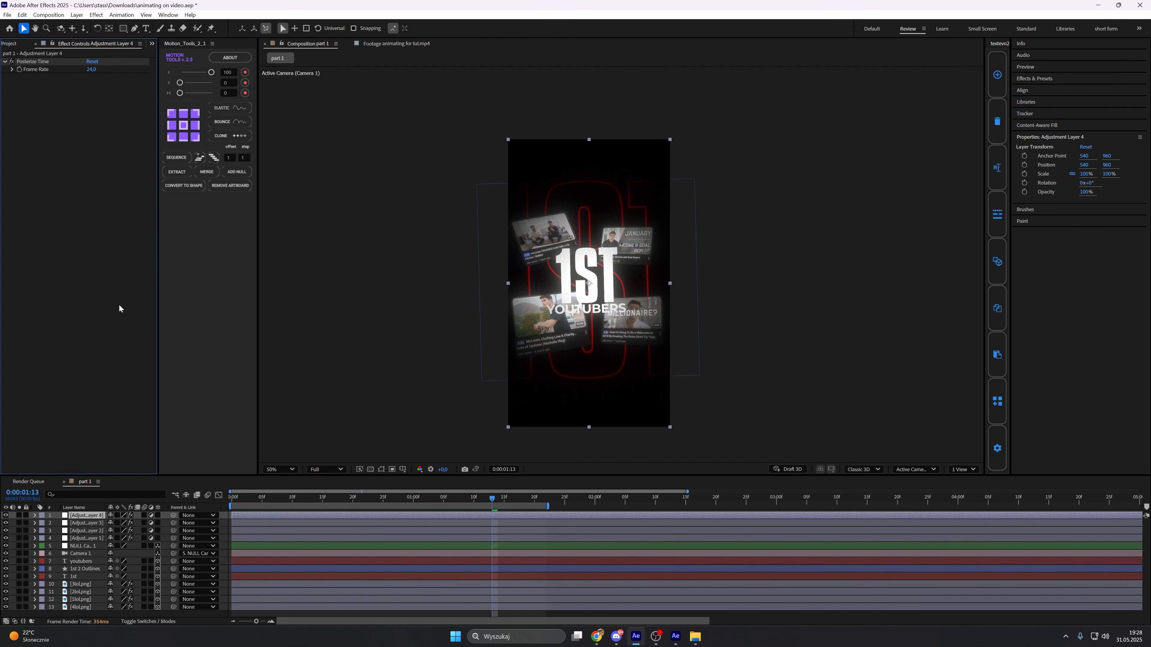
Set the Posterize Time Frame Rate to 12.
left_click(93, 69)
left_click(98, 123)
left_click(91, 69)
type("12")
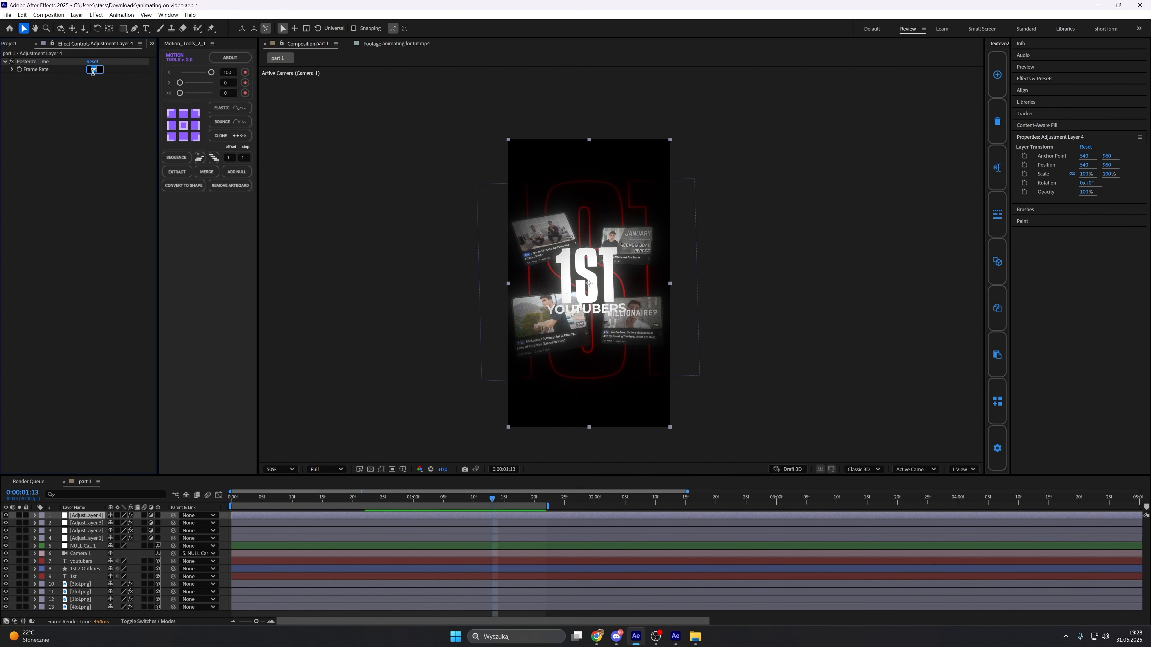
key("Return")
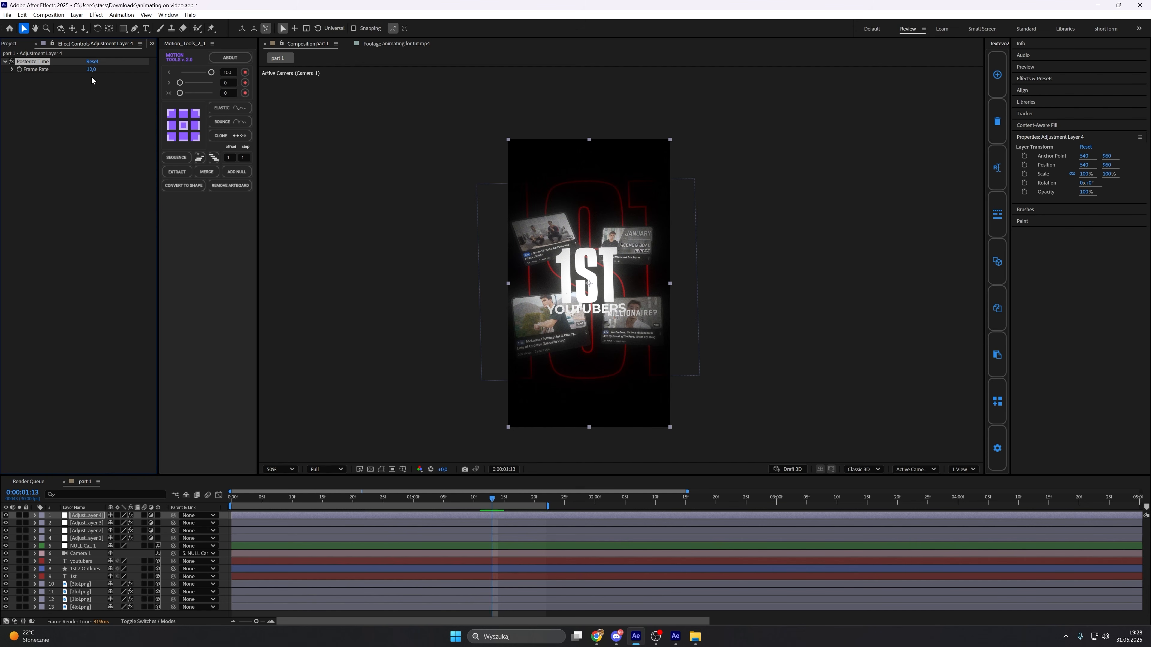
Add a fifth adjustment layer on top of the stack and apply the S_ScanLines effect to it.
left_click(378, 489)
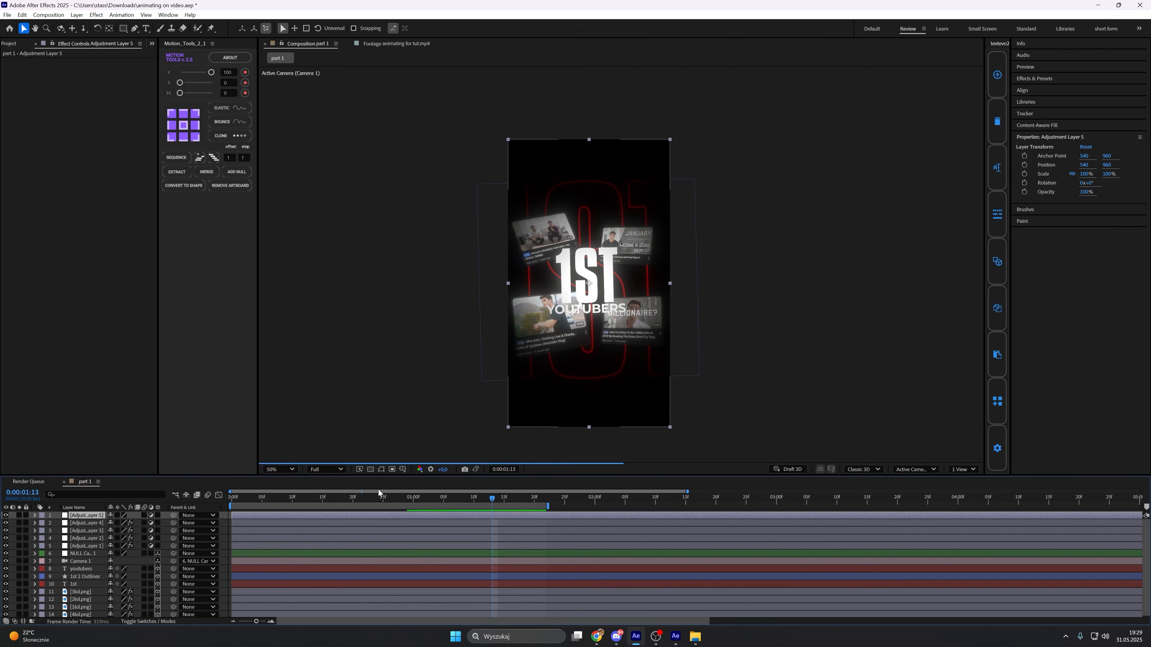
key("ctrl+space")
type("sc")
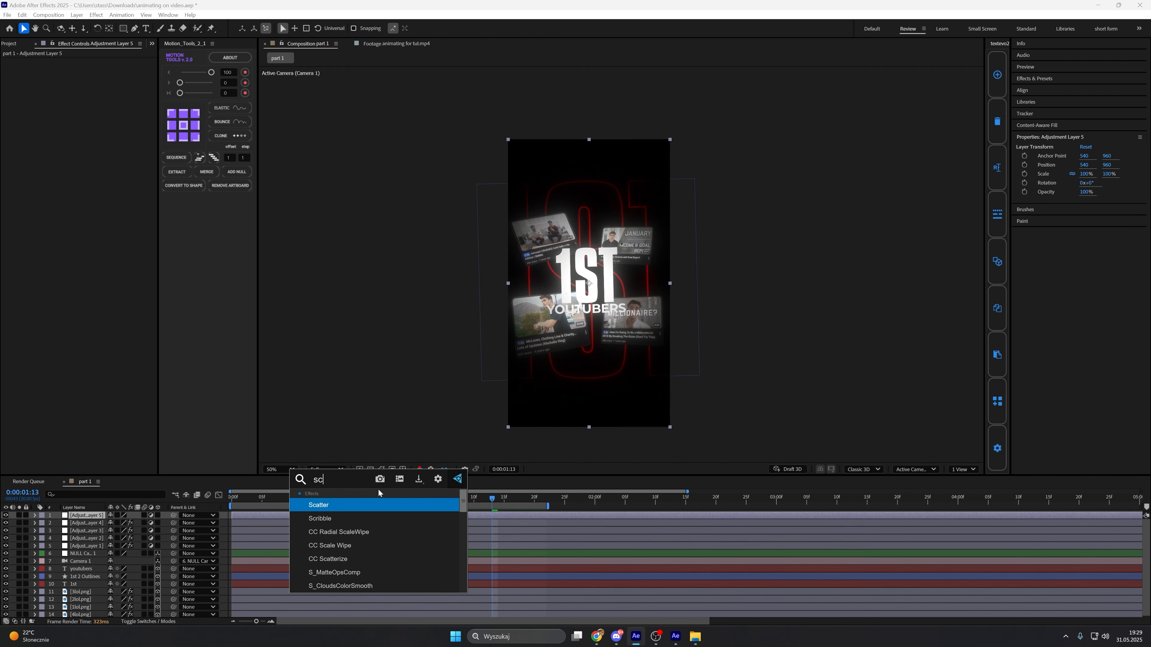
type("an")
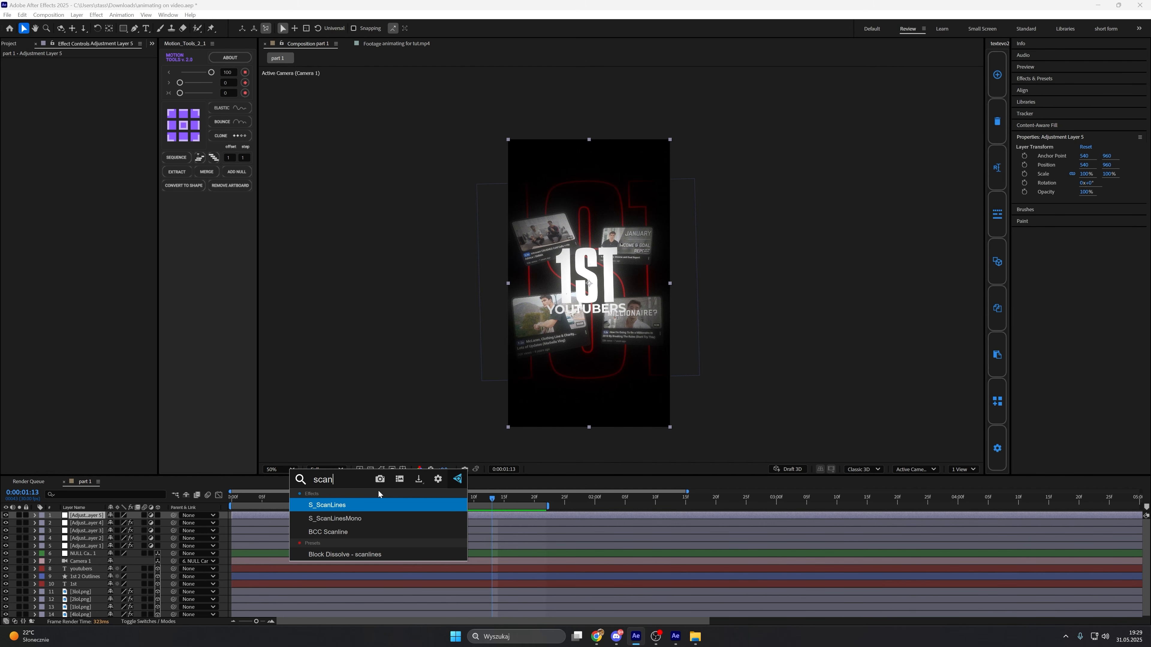
left_click(370, 505)
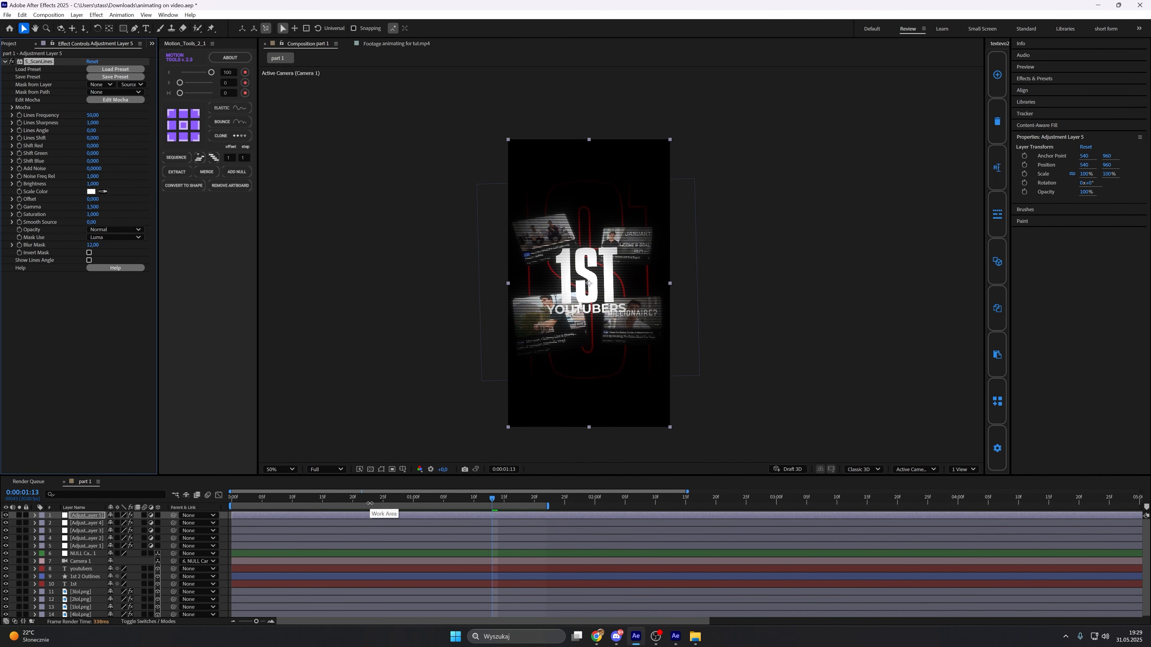
Set the S_ScanLines Lines Frequency to 80 and Lines Sharpness to 0.1, and check the result up close.
left_click(94, 115)
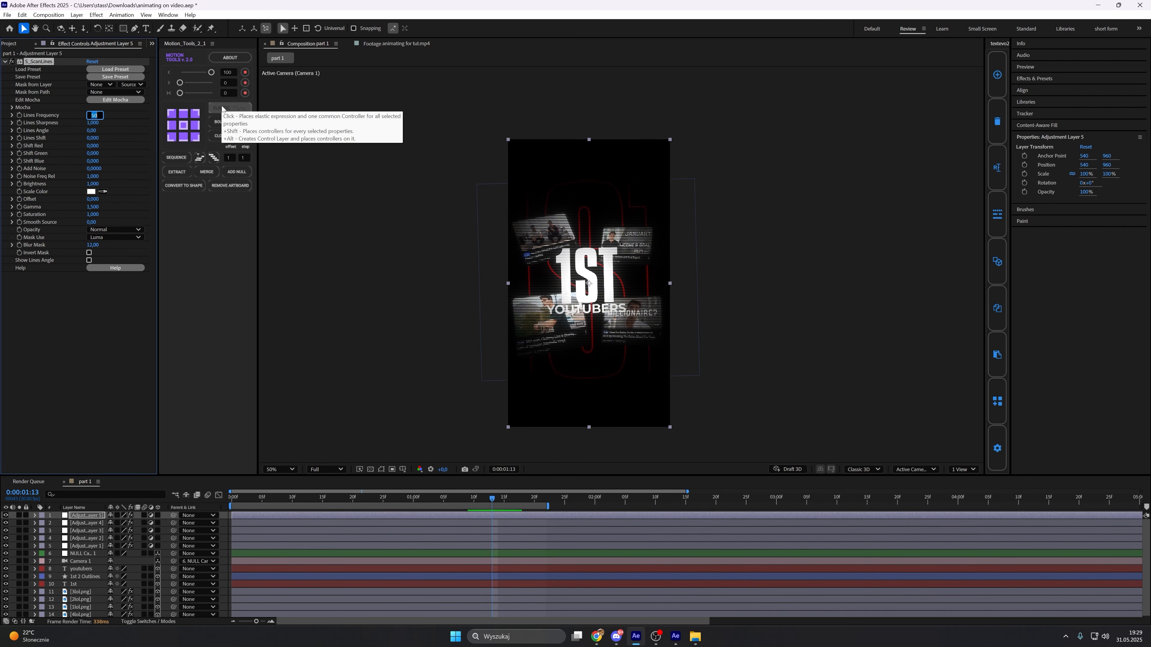
key("BackSpace")
key("Return")
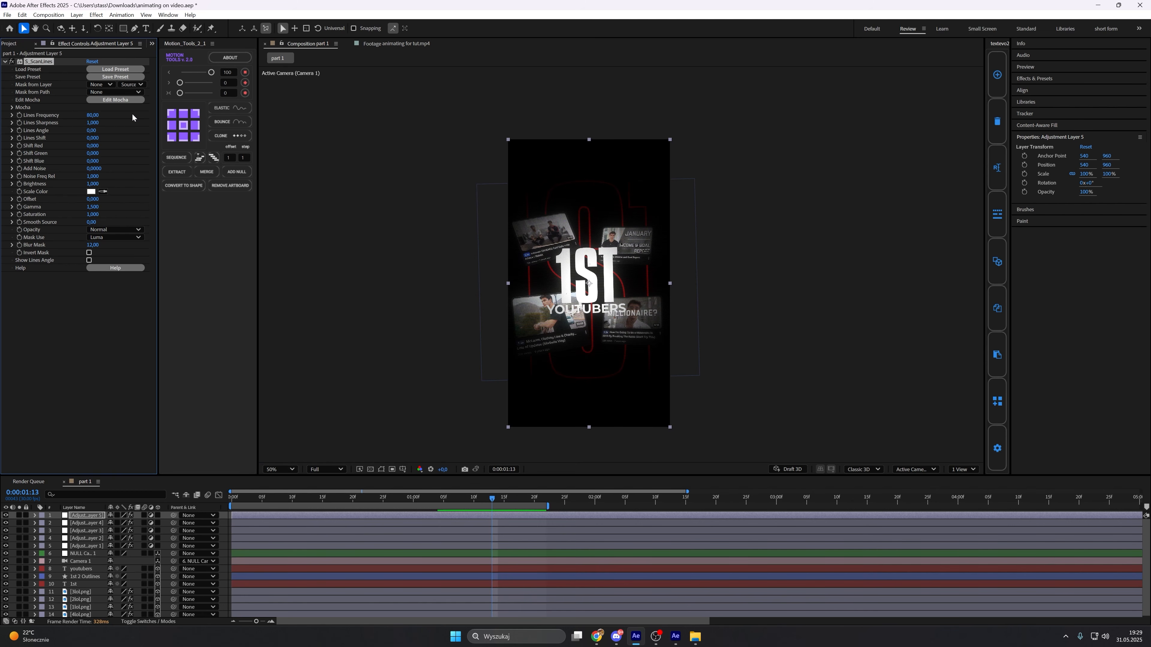
left_click(93, 122)
type("0,1")
key("Return")
scroll(549, 259, "up", 2)
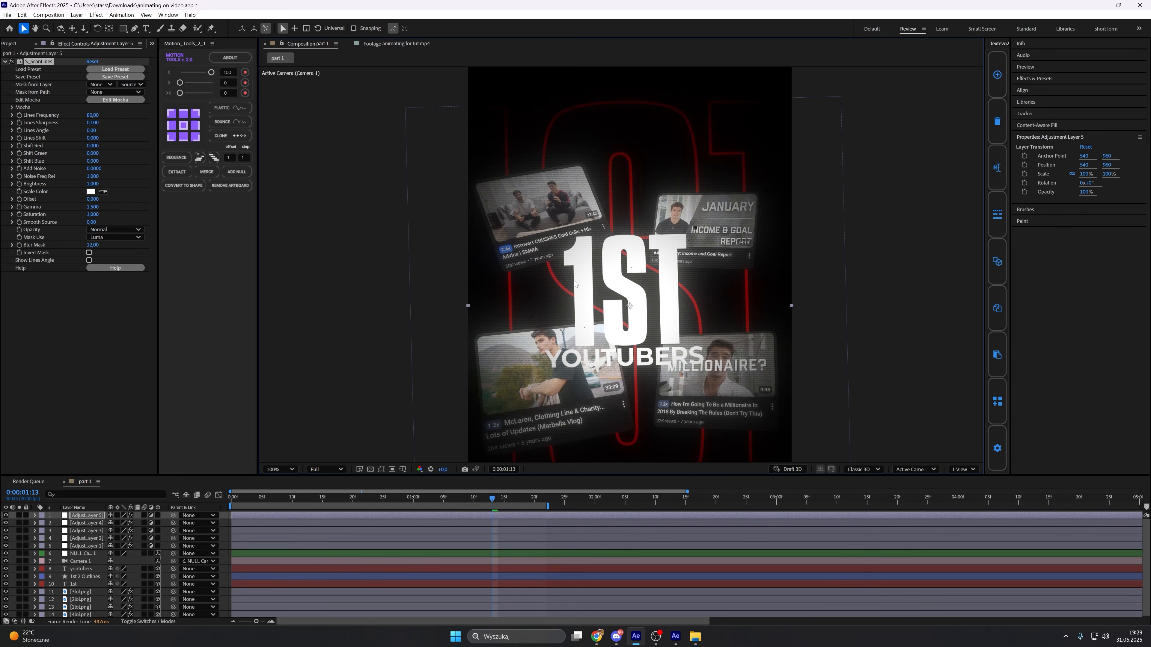
mouse_move(568, 257)
left_mouse_down()
mouse_move(572, 288)
mouse_move(577, 264)
left_mouse_up()
scroll(579, 260, "up", 1)
scroll(559, 218, "down", 3)
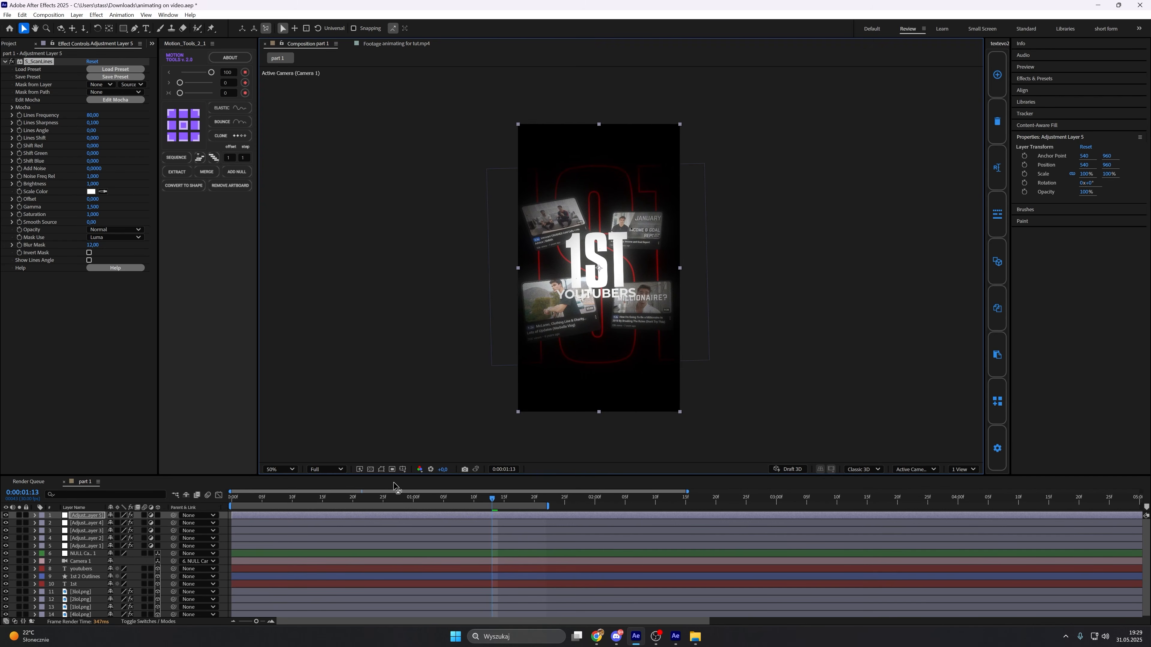
Apply a Drop Shadow to the youtubers text layer with Opacity 100%, Distance 22 and Softness 89.
left_click(222, 527)
scroll(465, 370, "up", 1)
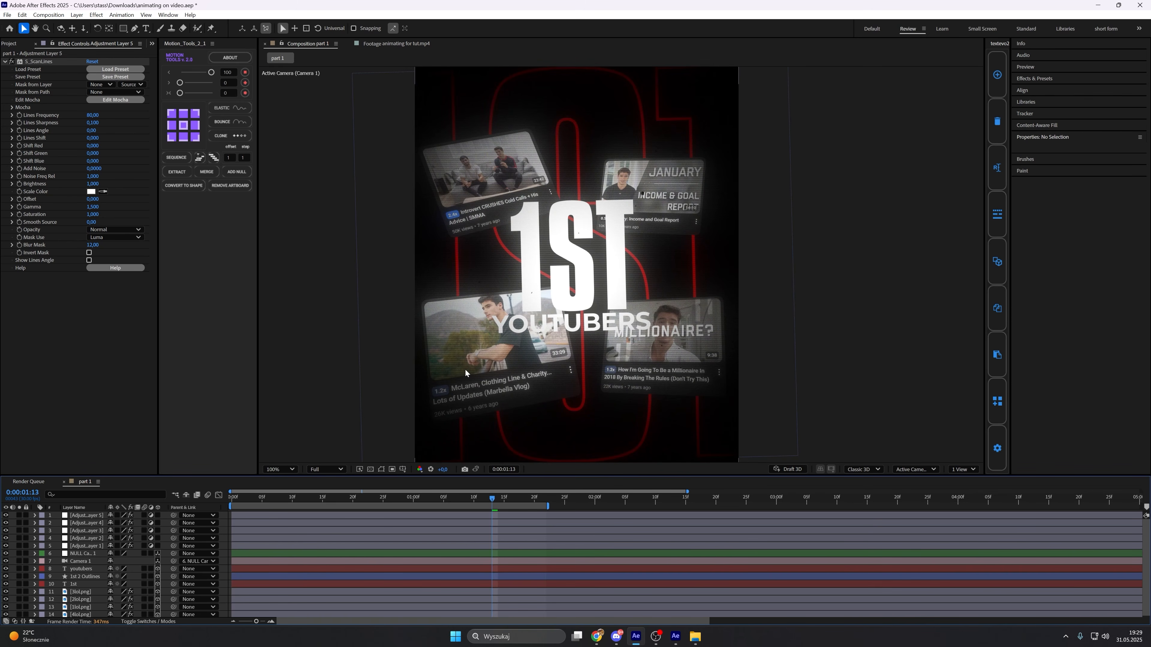
left_click(90, 569)
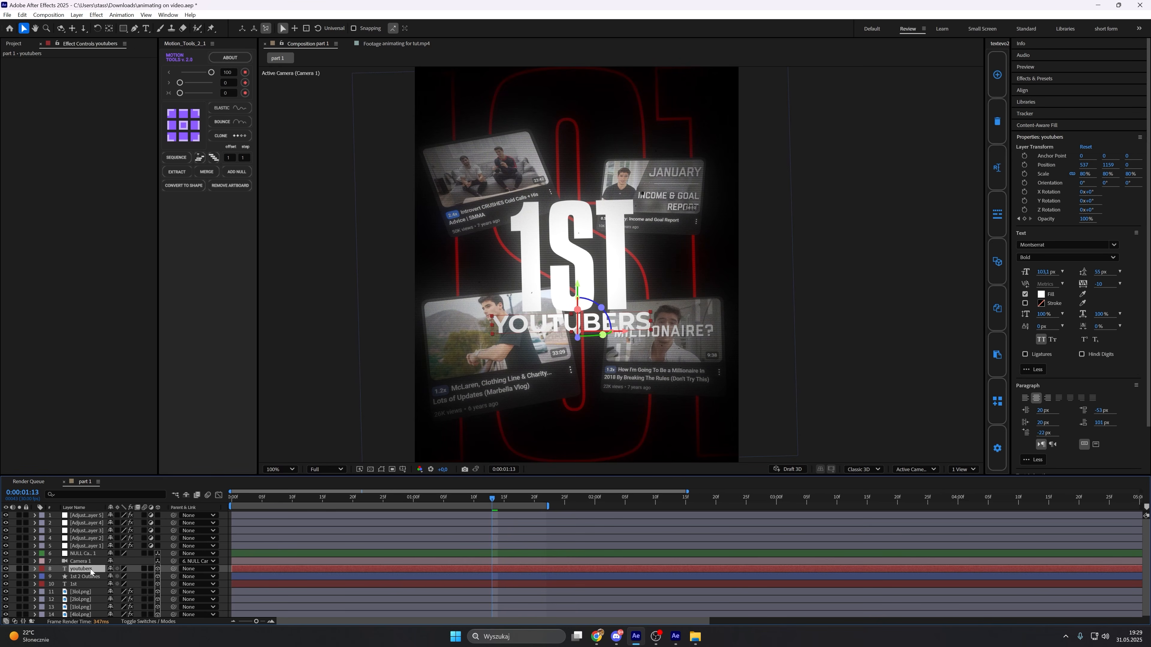
key("ctrl+space")
type("dr")
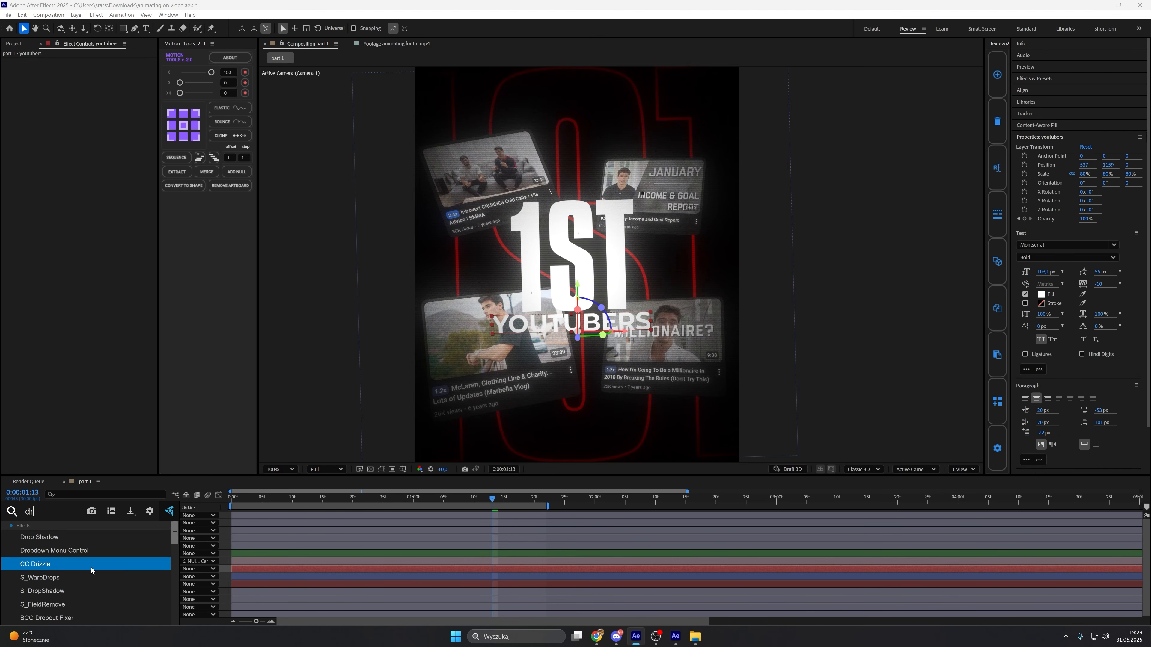
left_click(111, 539)
left_click_drag(90, 110, 136, 122)
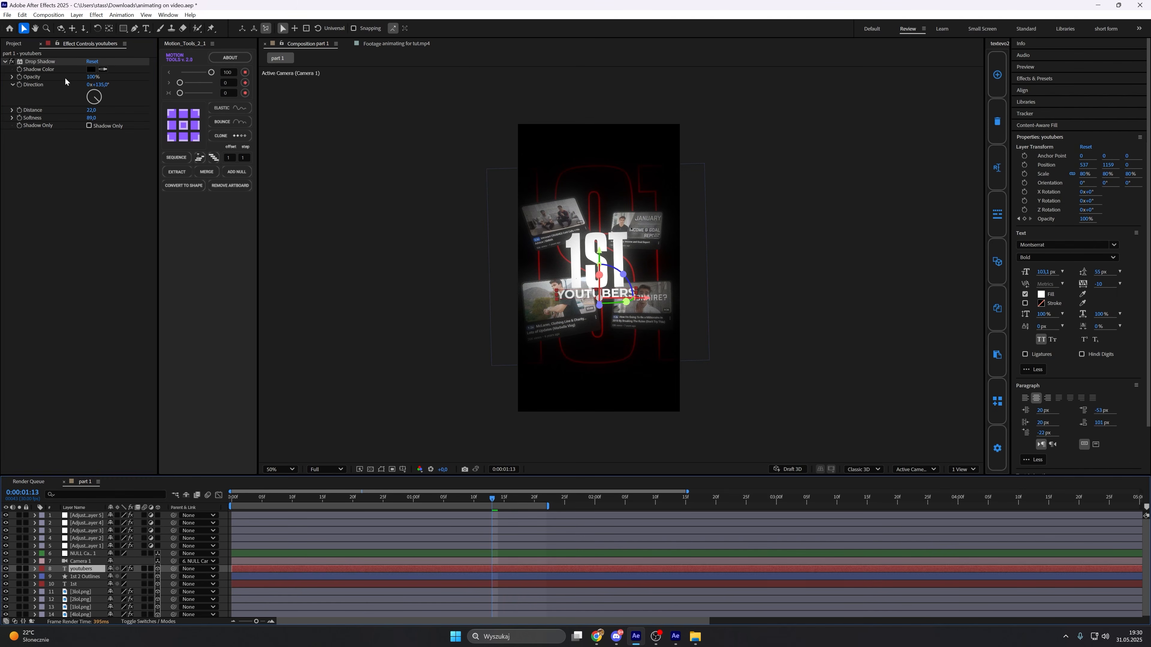
Duplicate the Drop Shadow on the youtubers layer and copy the effect onto the 1st text layer.
left_click(40, 61)
key("ctrl+d")
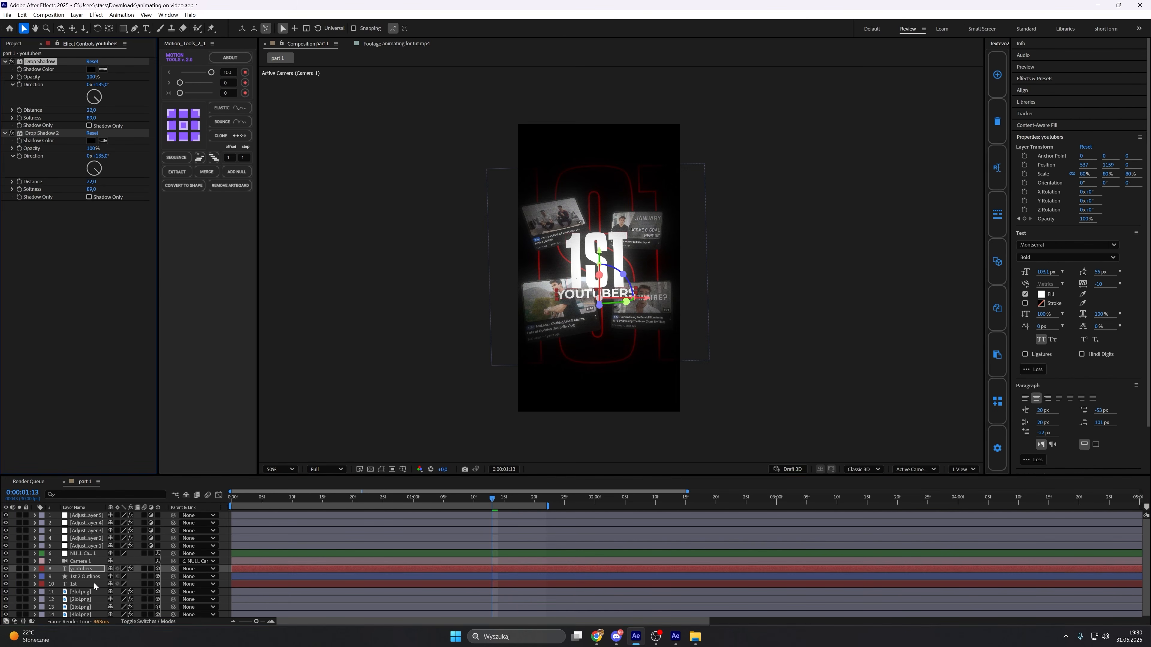
left_click(94, 582)
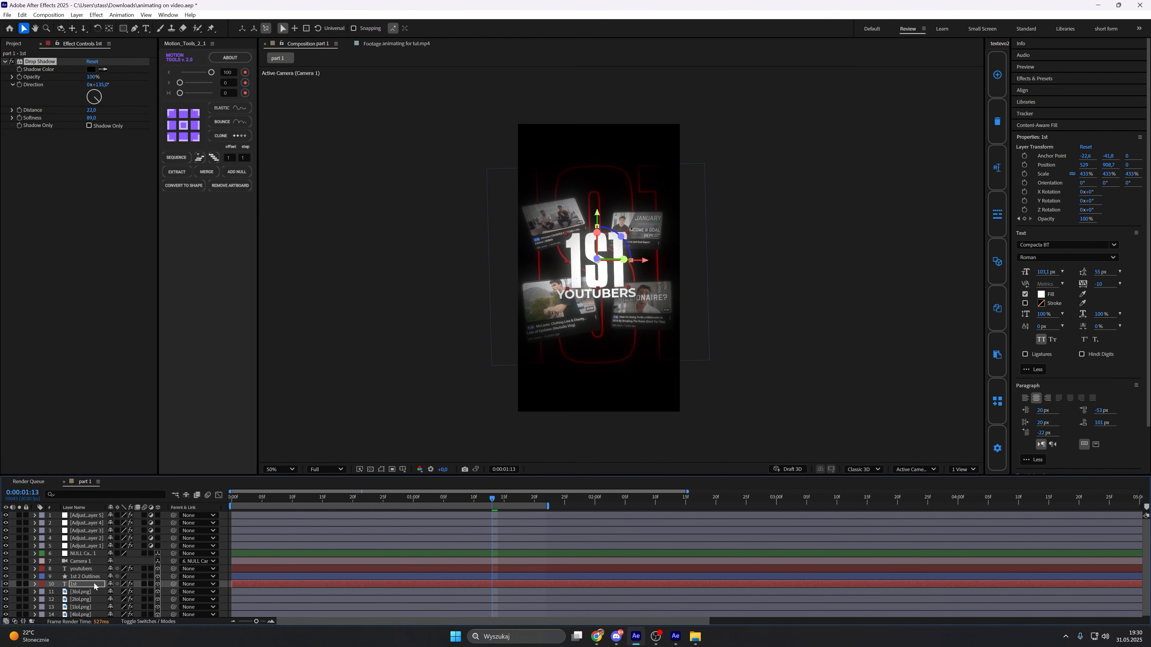
left_click(460, 361)
left_click_drag(460, 361, 446, 363)
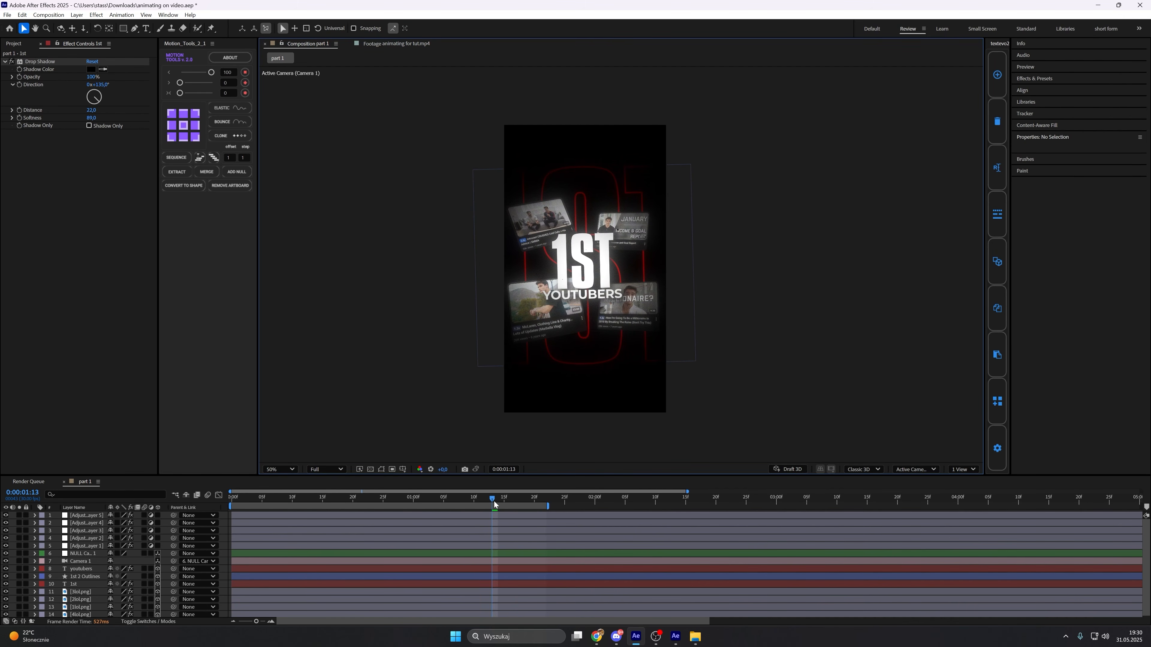
Play back the composition and scrub through the reference footage to examine the transition into the SMMA scene.
key("space")
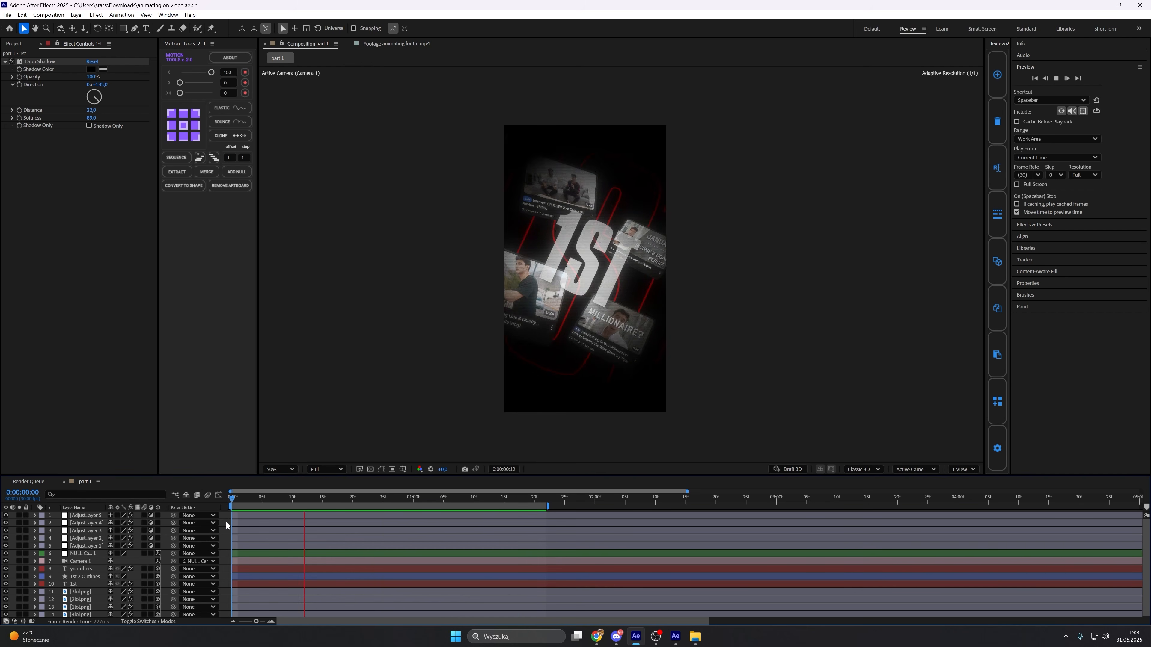
key("space")
left_click(376, 46)
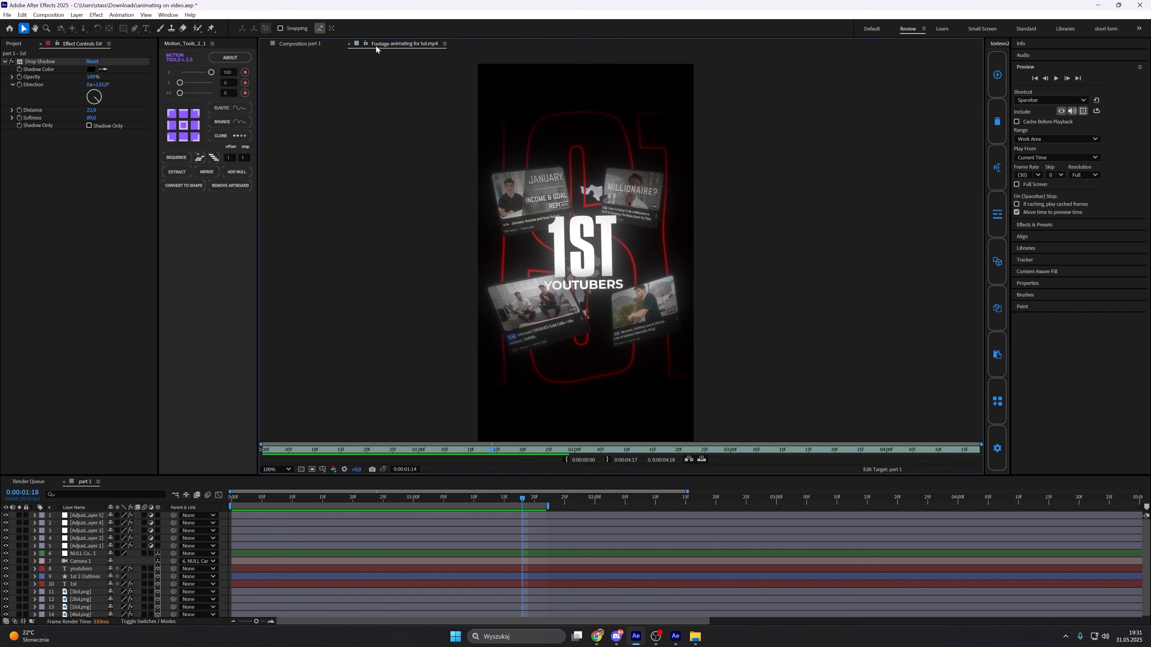
left_click_drag(500, 450, 646, 457)
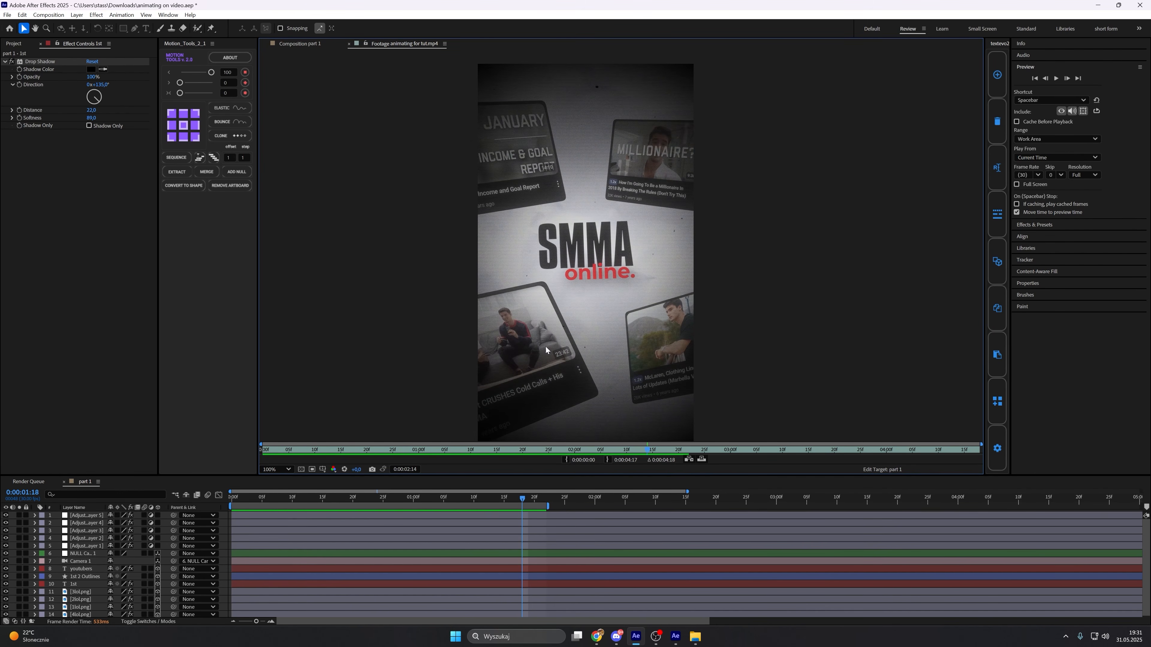
mouse_move(652, 449)
left_mouse_down()
mouse_move(448, 438)
mouse_move(734, 439)
left_mouse_up()
left_click(518, 495)
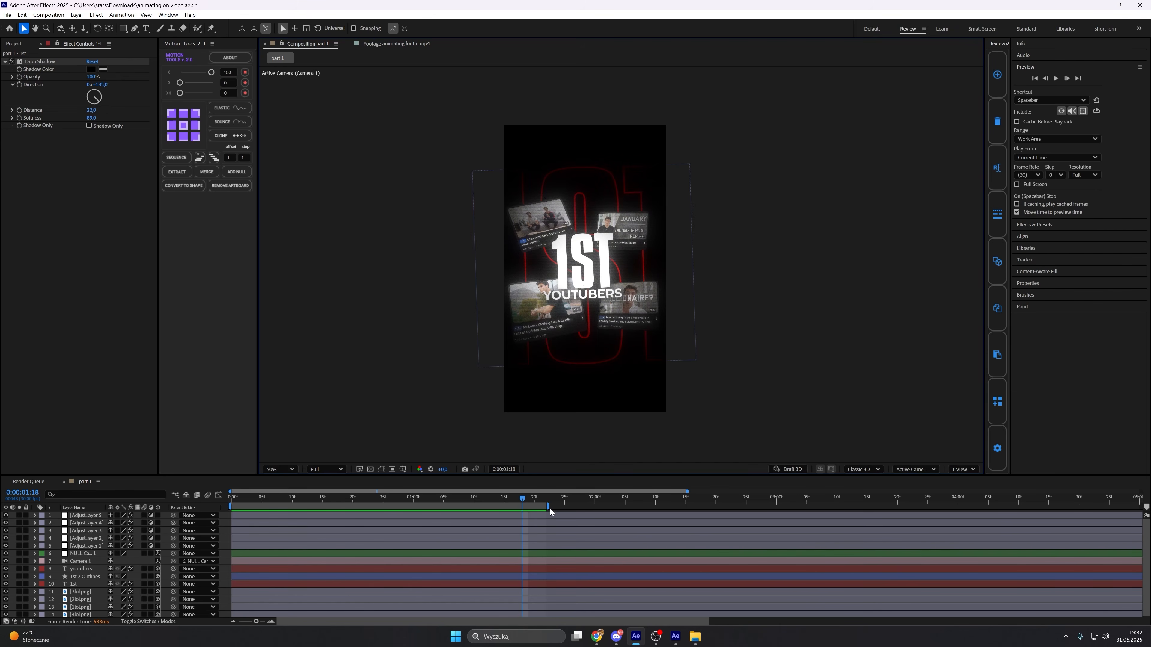
Extend the work area end to about 0:00:02:10 and add a composition marker at 0:00:01:25.
left_click_drag(548, 507, 656, 507)
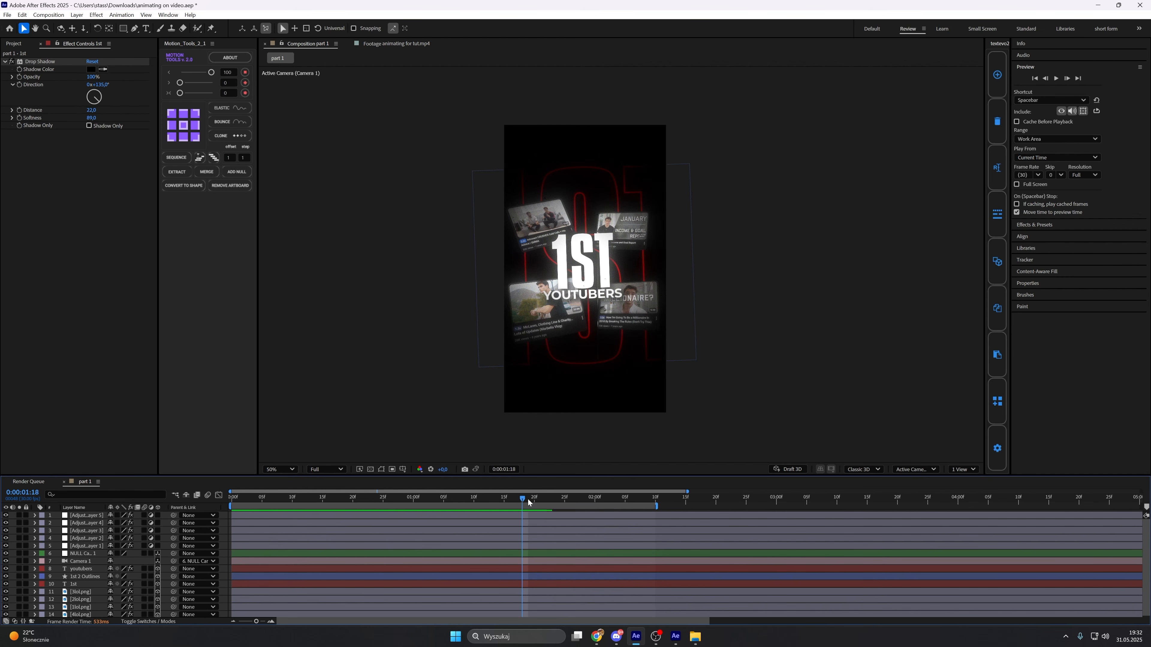
left_click_drag(530, 499, 565, 506)
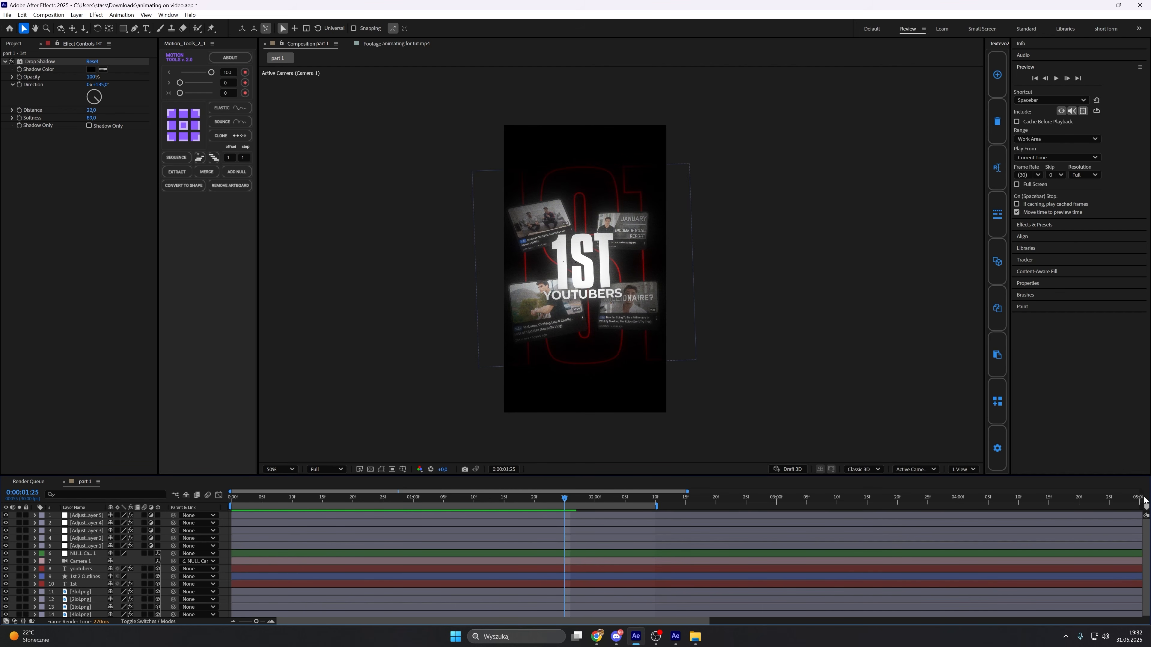
left_click(1146, 507)
Move the camera null and Camera 1 together to the top of the layer stack.
left_click(462, 553)
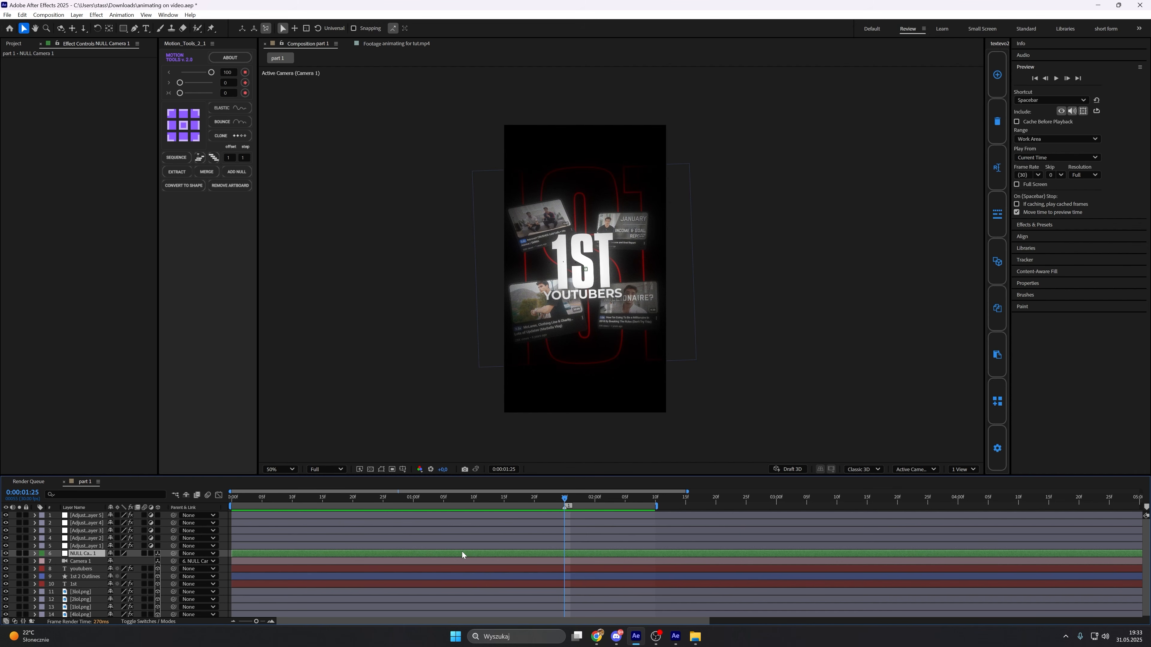
left_click(408, 560, "shift")
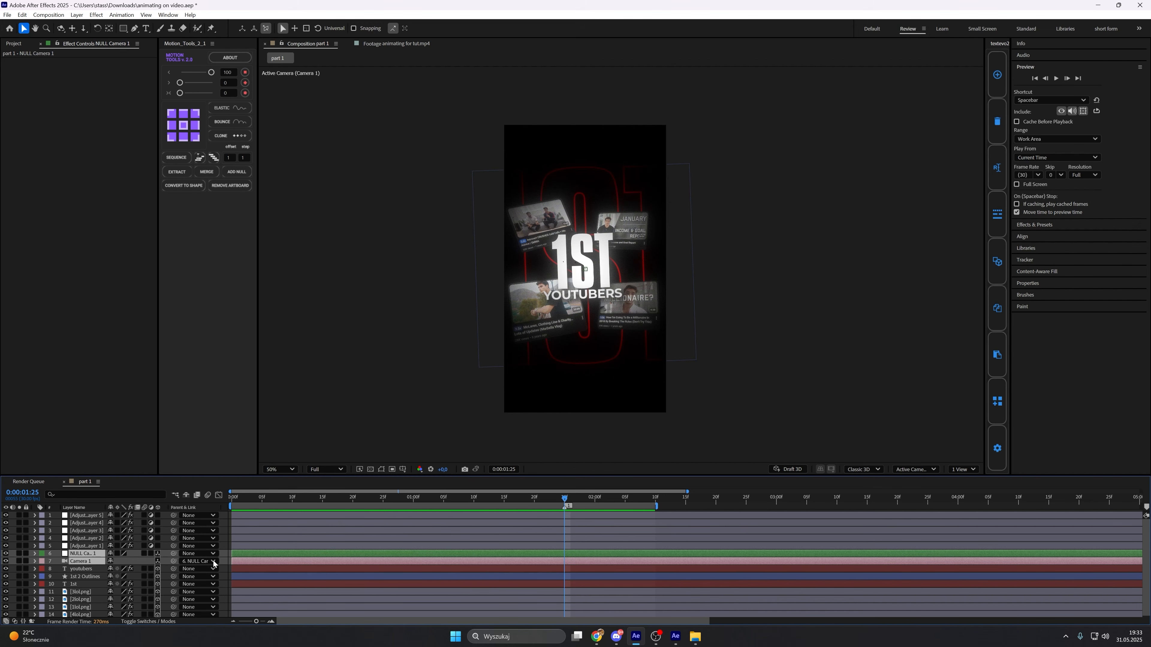
left_click_drag(98, 563, 98, 511)
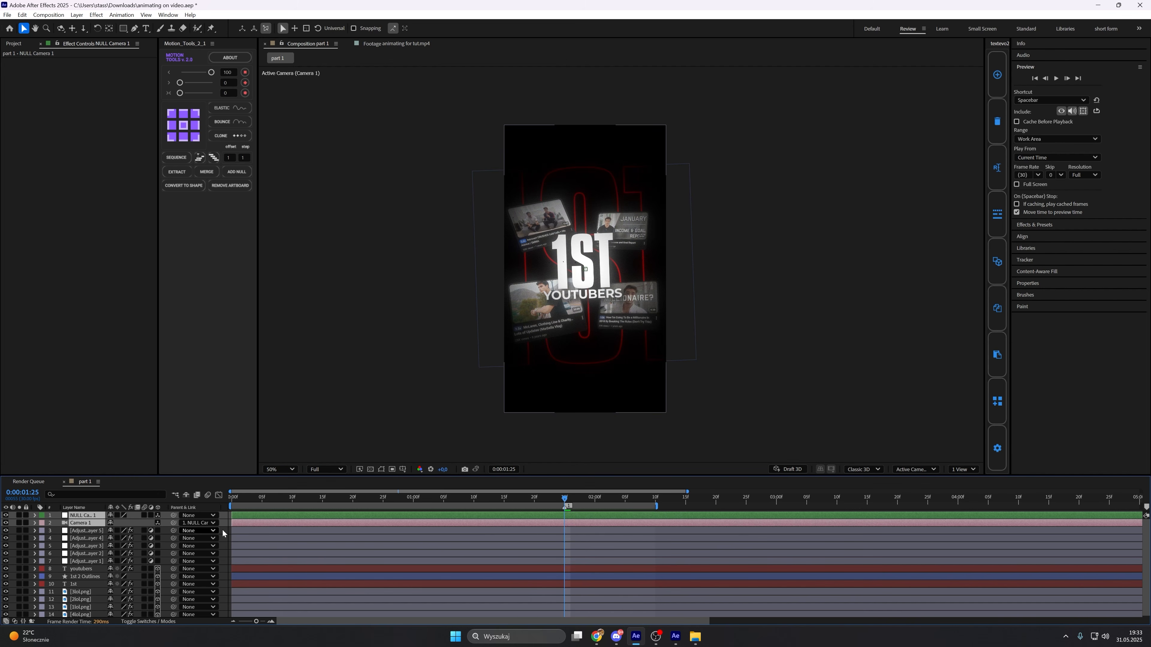
Add a new null as parent of the existing camera null and collapse the old null's Position keyframes.
left_click(534, 517)
key("p")
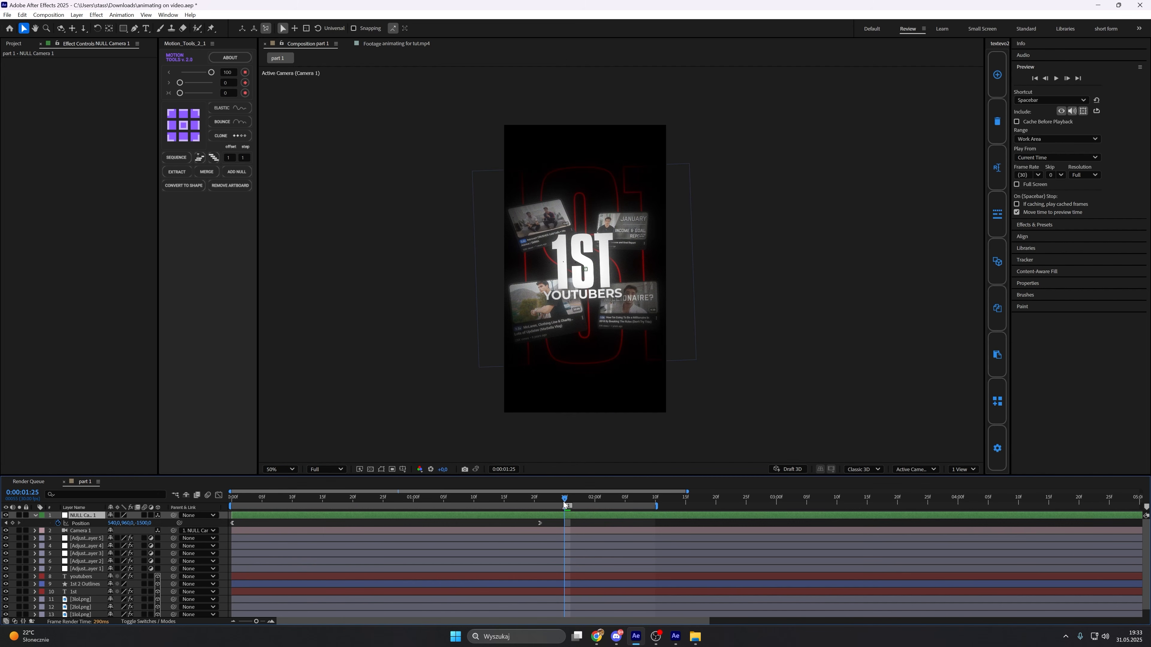
left_click(237, 172)
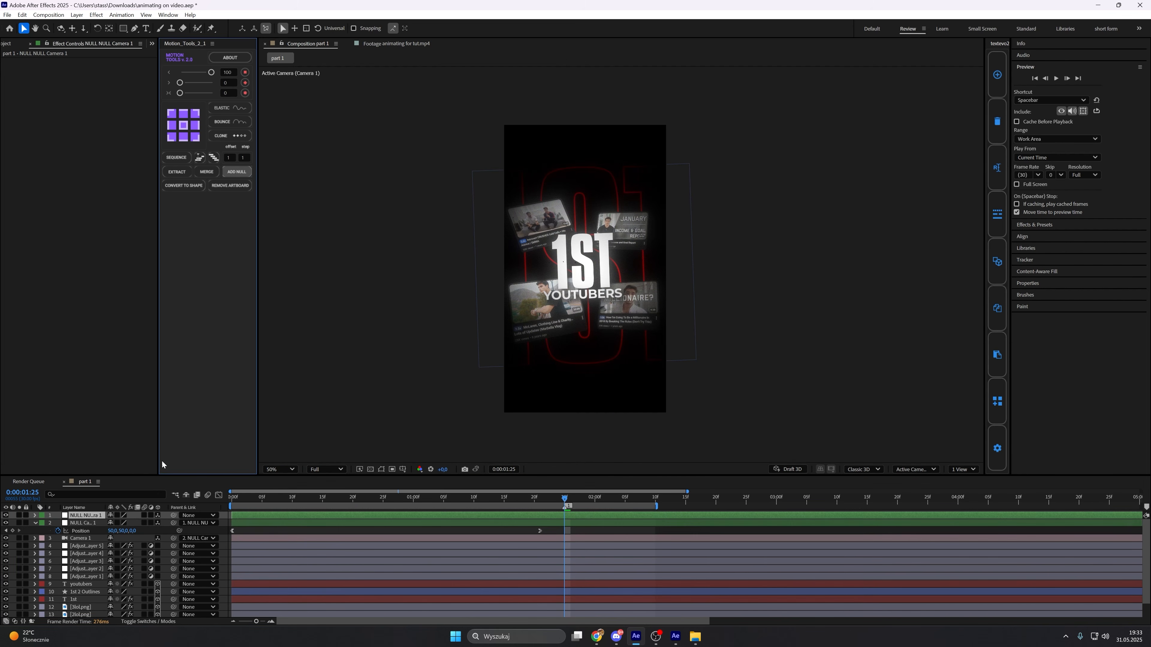
left_click(90, 524)
key("u")
Keyframe the new null's Position at 0:00:00:25 and at 0:00:02:25, setting Z to -830 at the second keyframe.
left_click(529, 516)
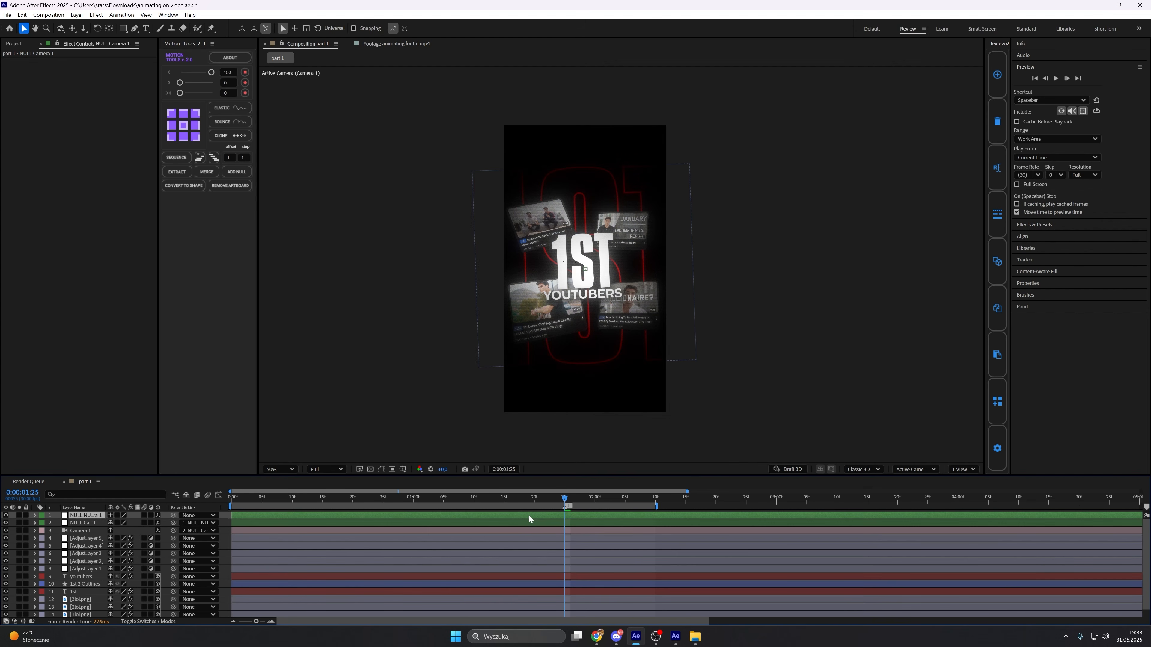
key("p")
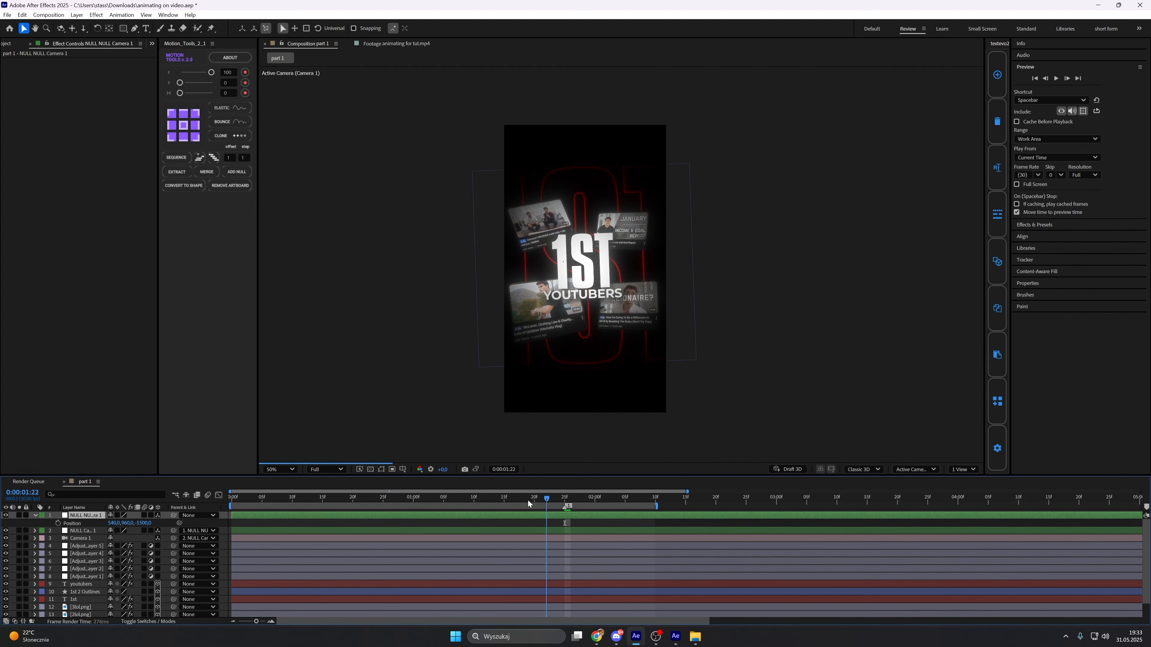
left_click_drag(528, 500, 386, 503)
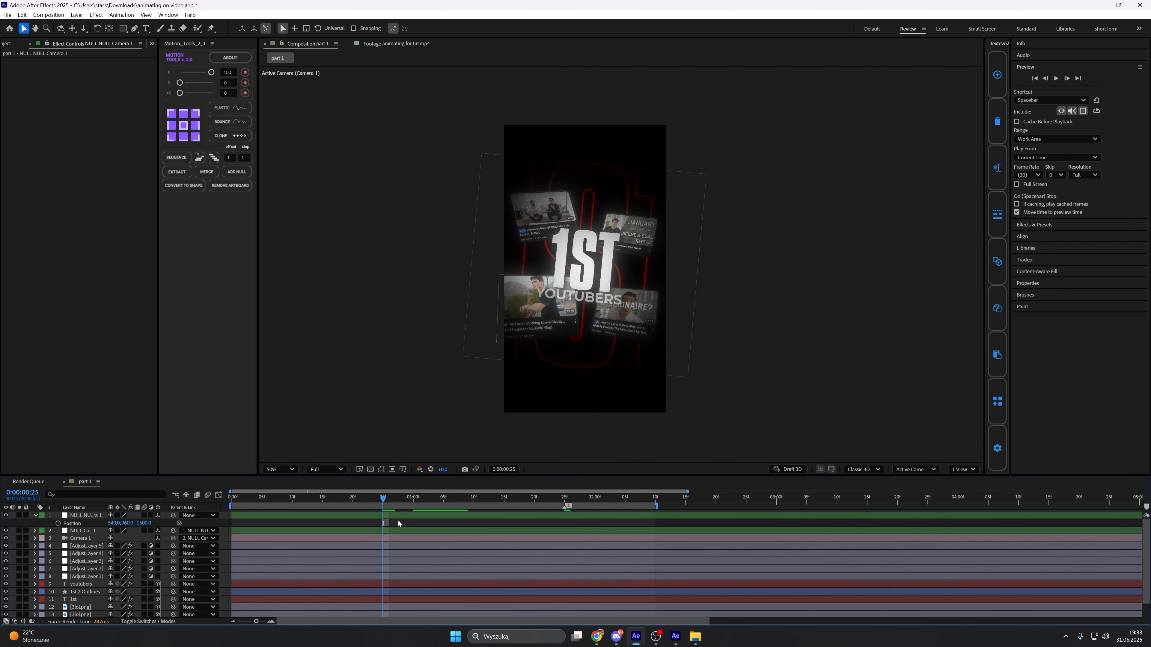
left_click(58, 523)
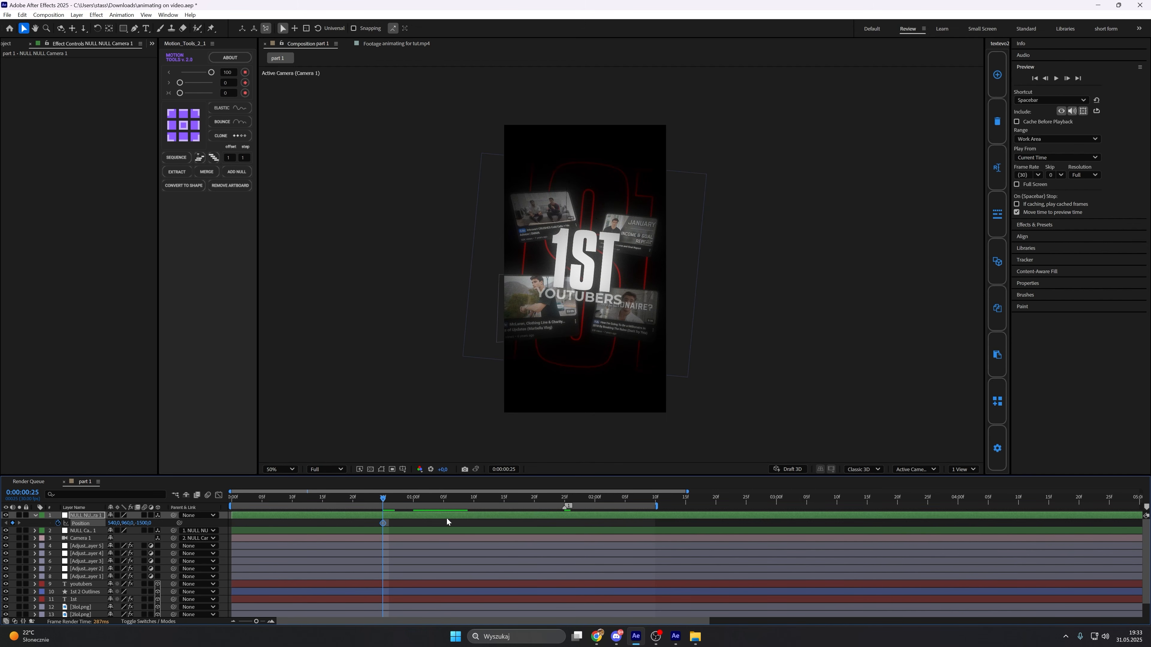
left_click_drag(534, 504, 746, 526)
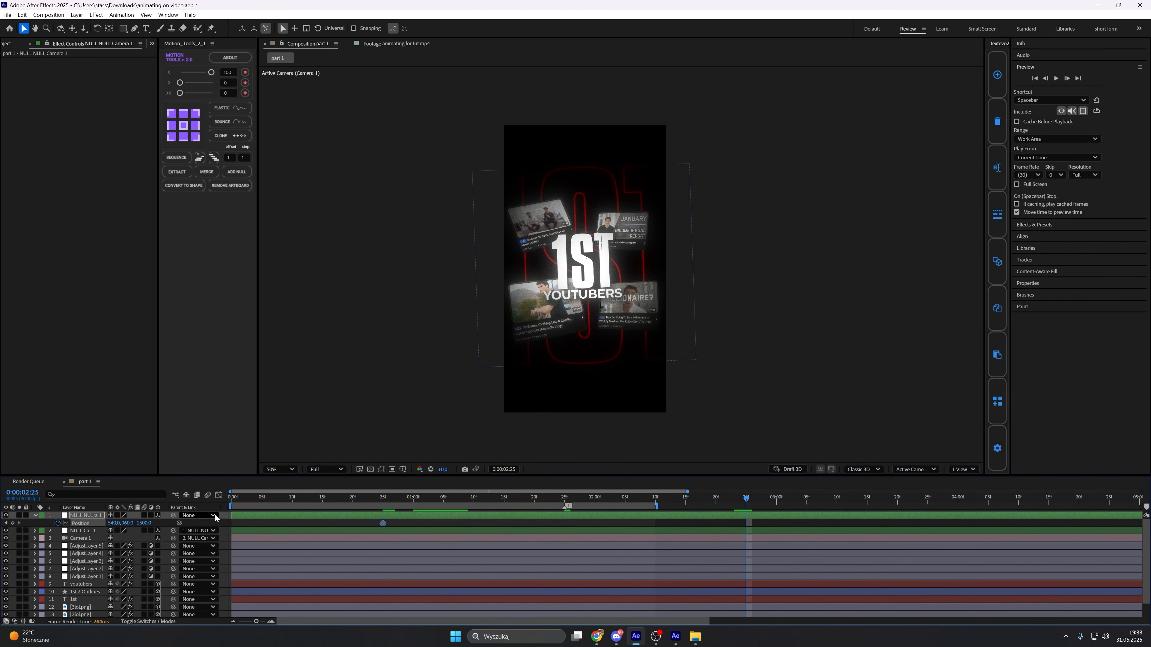
left_click(13, 524)
mouse_move(752, 497)
left_mouse_down()
mouse_move(572, 498)
mouse_move(679, 517)
mouse_move(750, 506)
left_mouse_up()
left_click_drag(144, 523, 428, 503)
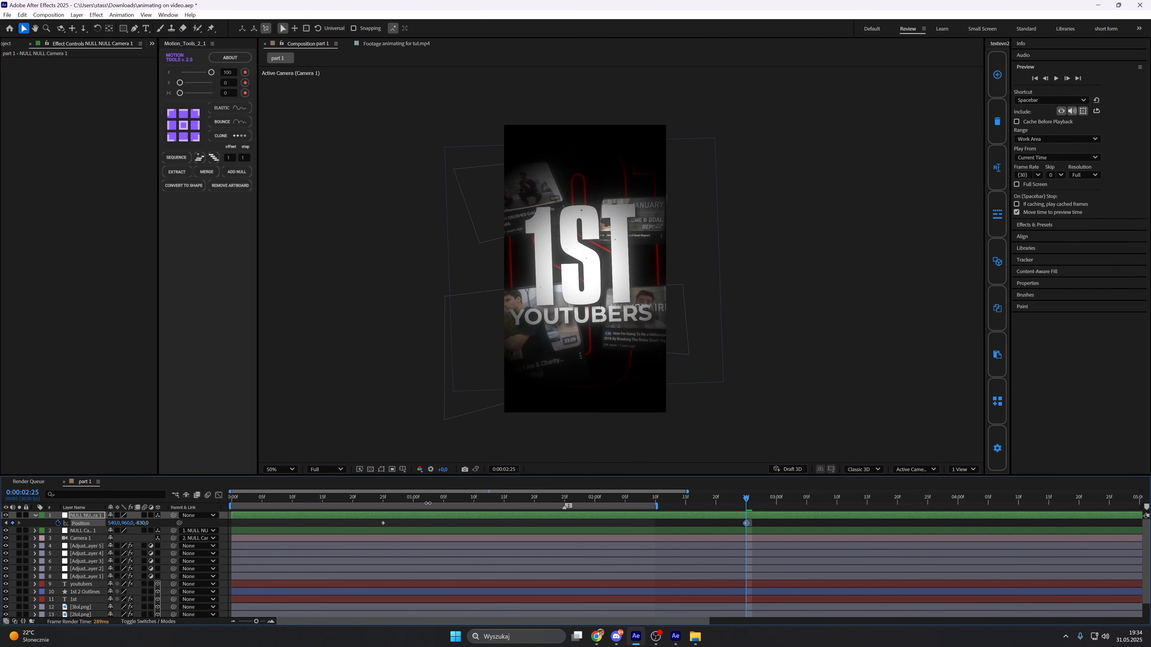
Shape the new null's Position speed graph into a steep peak centred on 0:00:01:25 by extending both keyframes' handles.
left_click(564, 498)
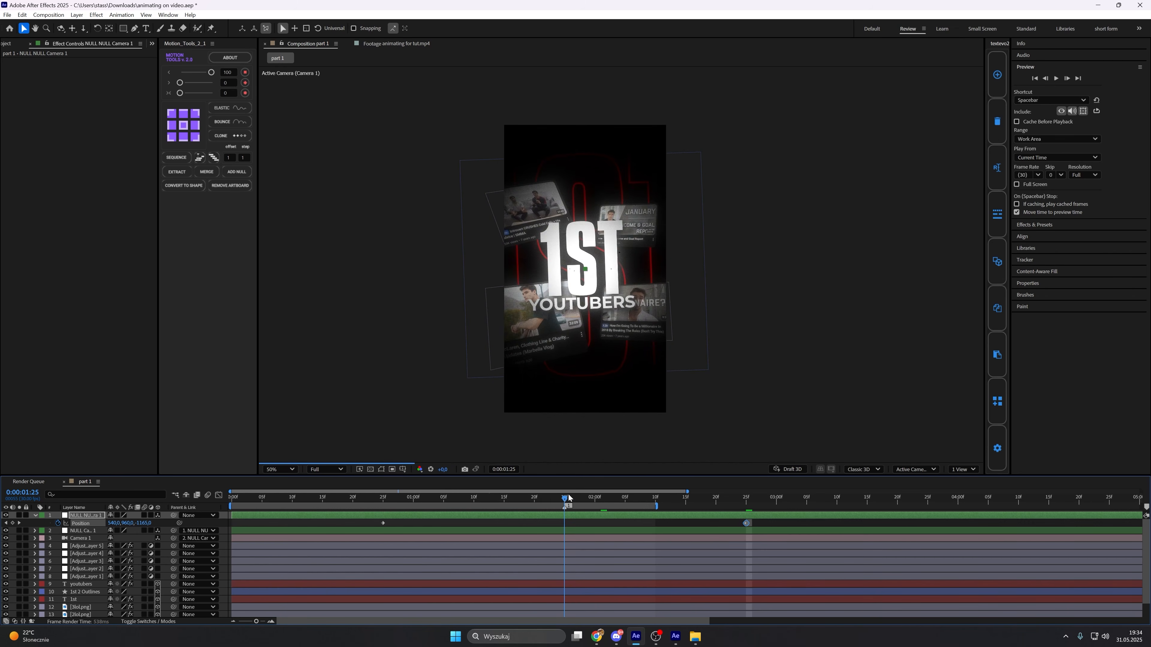
left_click(219, 495)
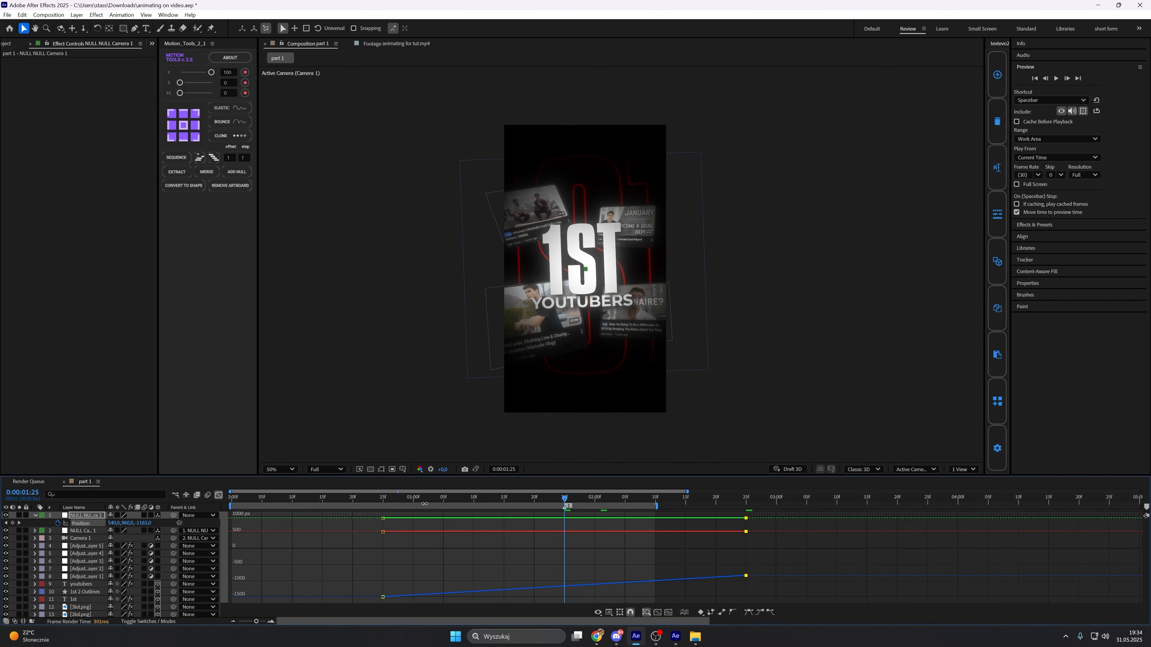
left_click(619, 611)
left_click(707, 522)
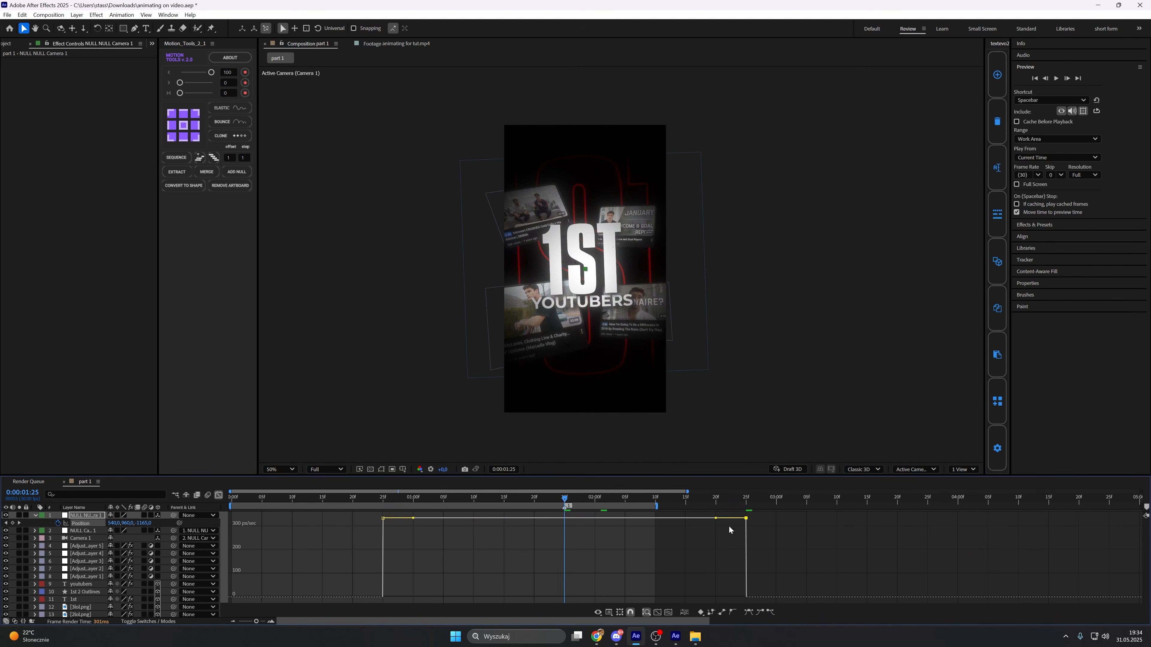
left_click_drag(716, 522, 625, 597)
left_click_drag(419, 566, 535, 597)
left_click_drag(625, 597, 599, 599)
left_click(604, 564)
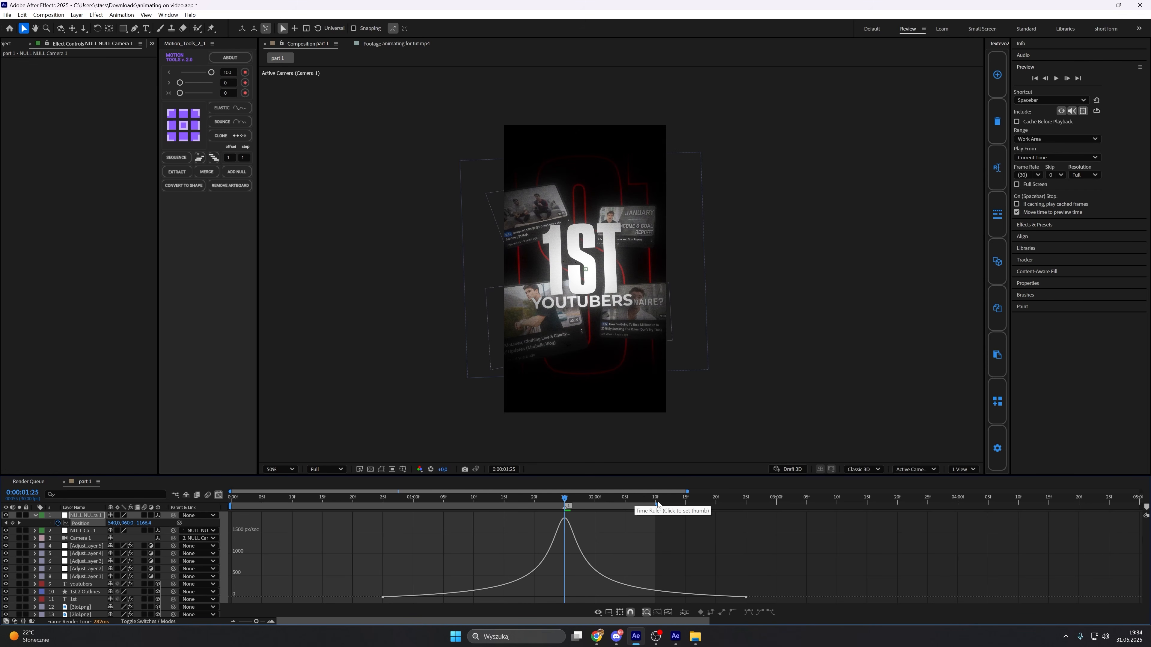
Extend the work area end to about 0:00:02:28 and sharpen the peak of the new null's Position speed curve.
left_click_drag(656, 506, 765, 506)
left_click(220, 495)
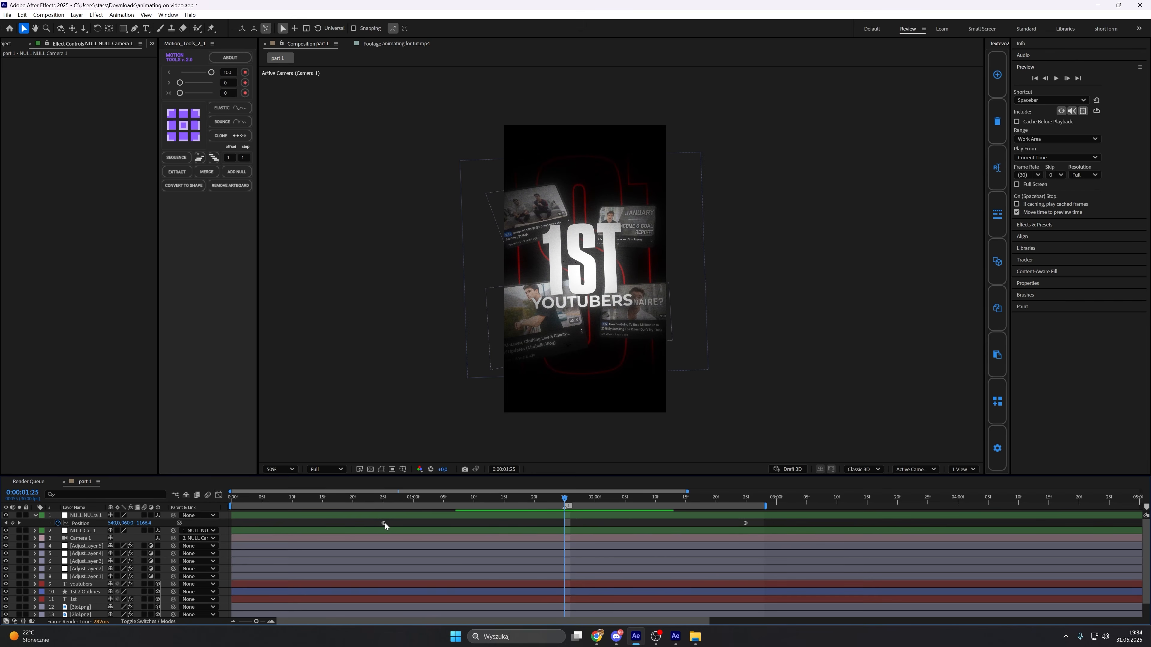
left_click(217, 499)
left_click(216, 498)
left_click(383, 523)
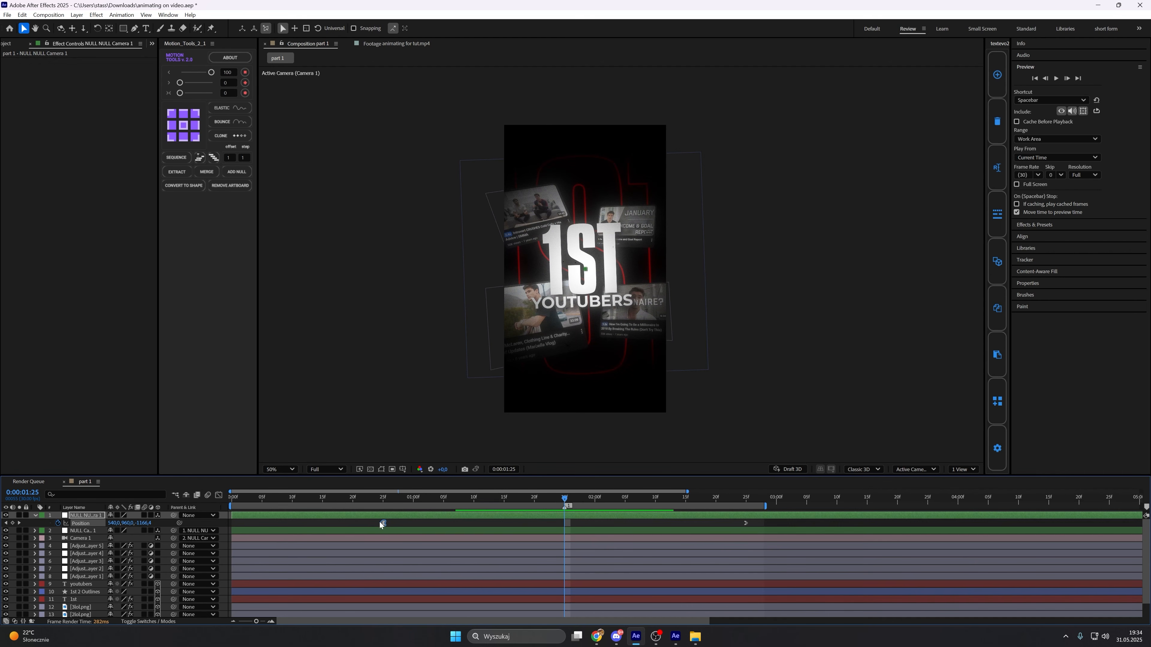
left_click(220, 495)
left_click_drag(531, 598, 590, 598)
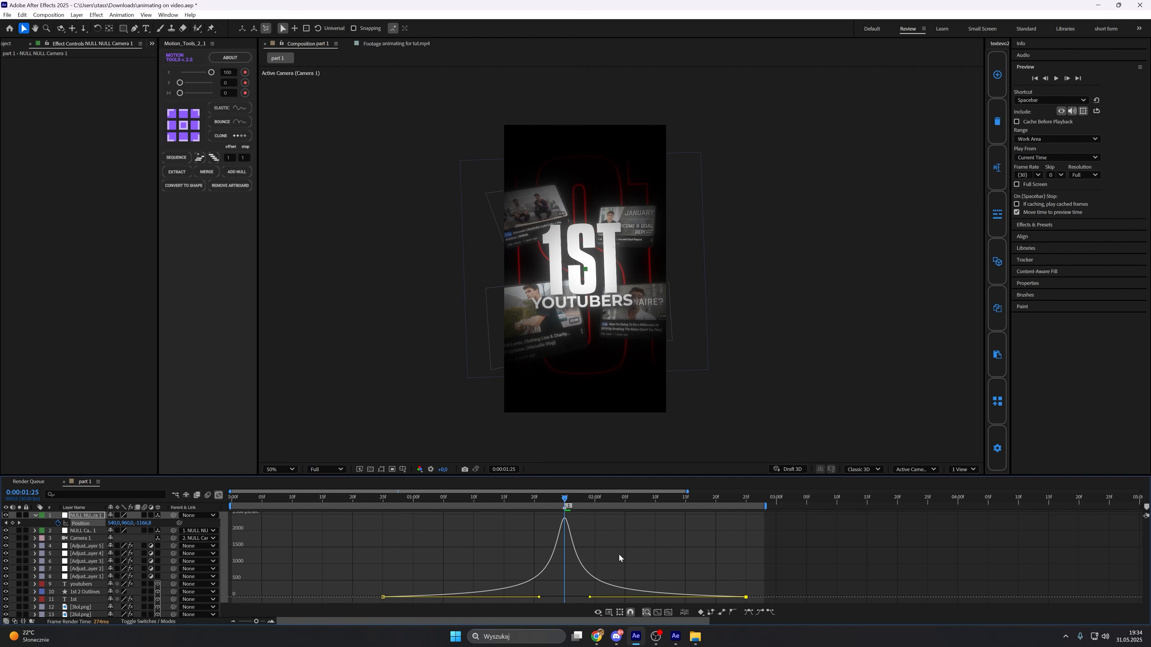
key("shift+F3")
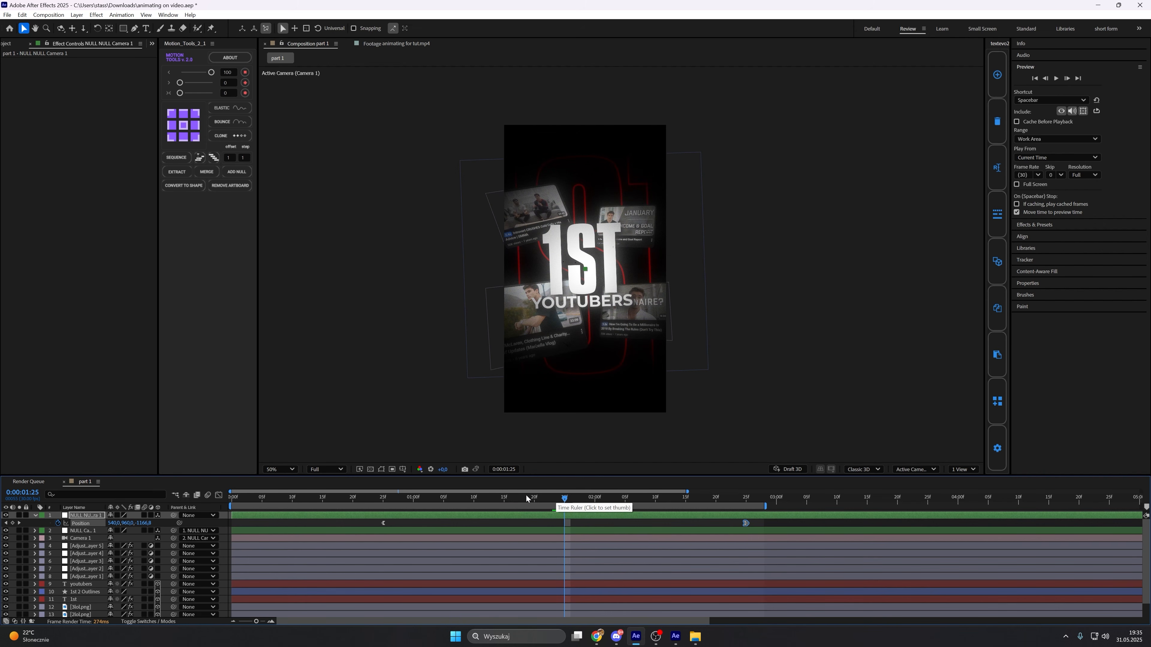
Split the youtubers, 1st 2 Outlines and 1st layers at 0:00:01:25.
key("alt+Tab")
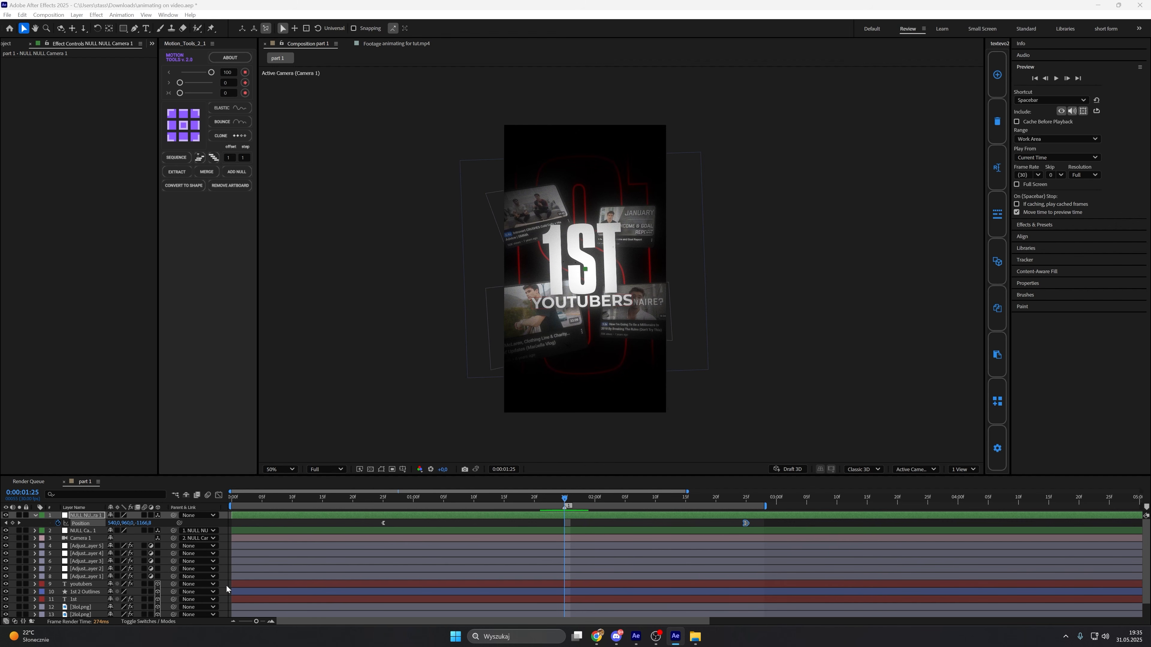
left_click_drag(225, 585, 221, 602)
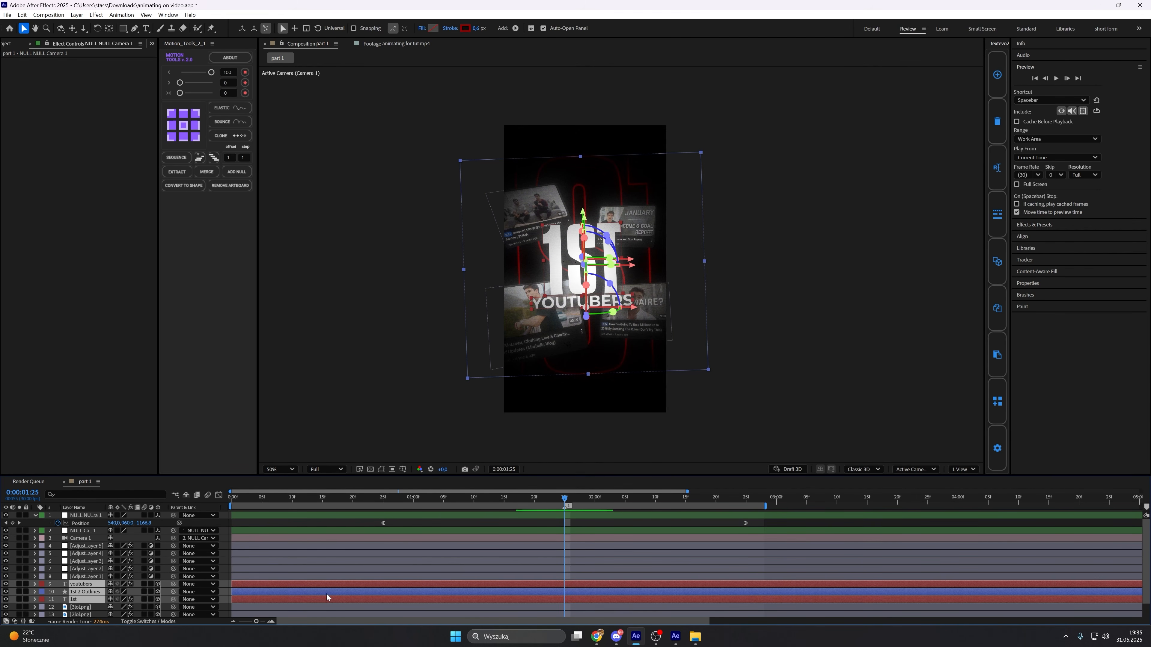
key("ctrl+shift+d")
scroll(570, 569, "down", 2)
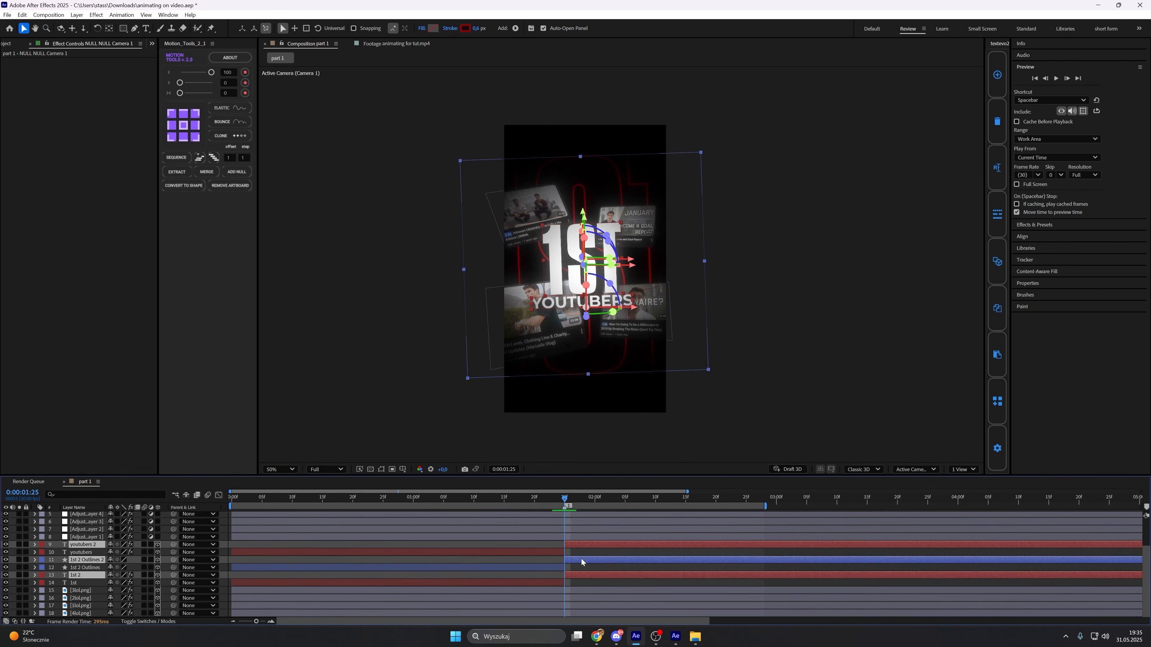
Delete the split-off portions of the youtubers, 1st 2 Outlines and 1st layers after 0:00:01:25.
key("Delete")
left_click(595, 504)
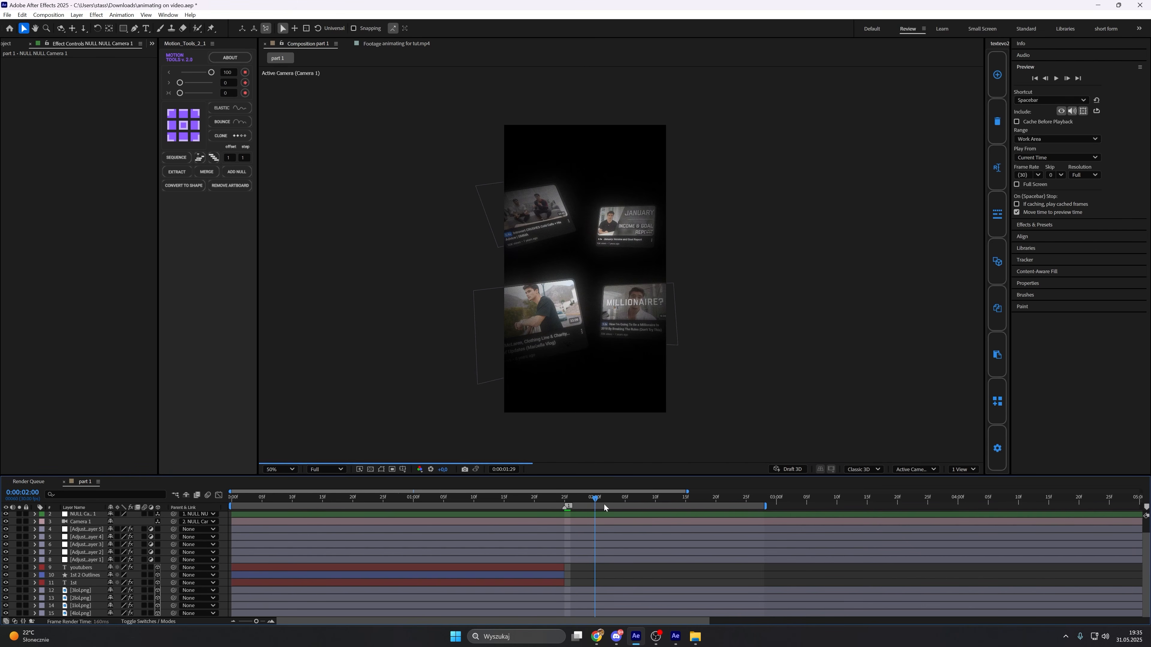
left_click(632, 502)
left_click_drag(632, 503, 568, 497)
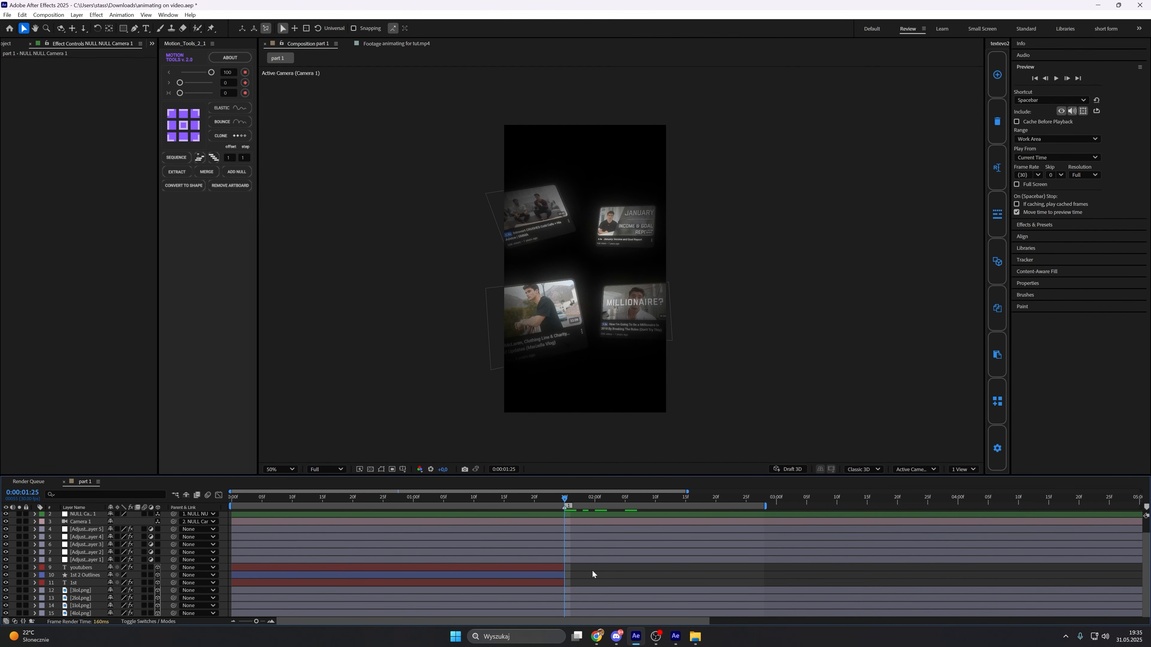
Duplicate the 1st text layer, place the copy above the youtubers layer and shift it to start at 0:00:01:25.
left_click(388, 46)
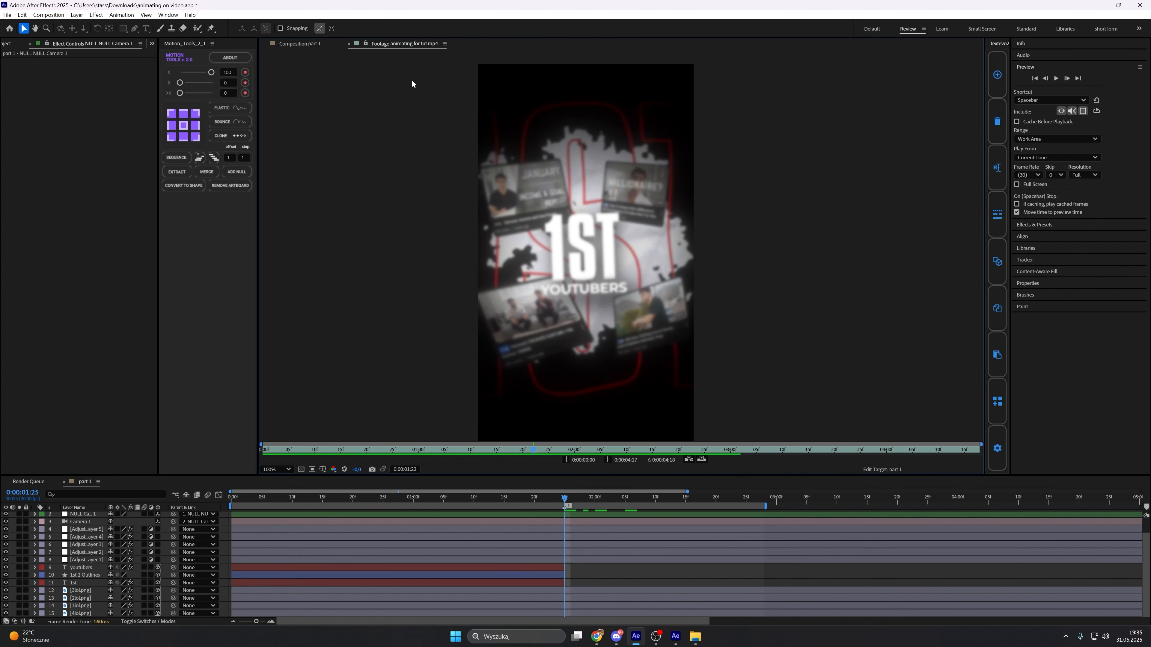
left_click_drag(536, 450, 566, 456)
left_click(320, 46)
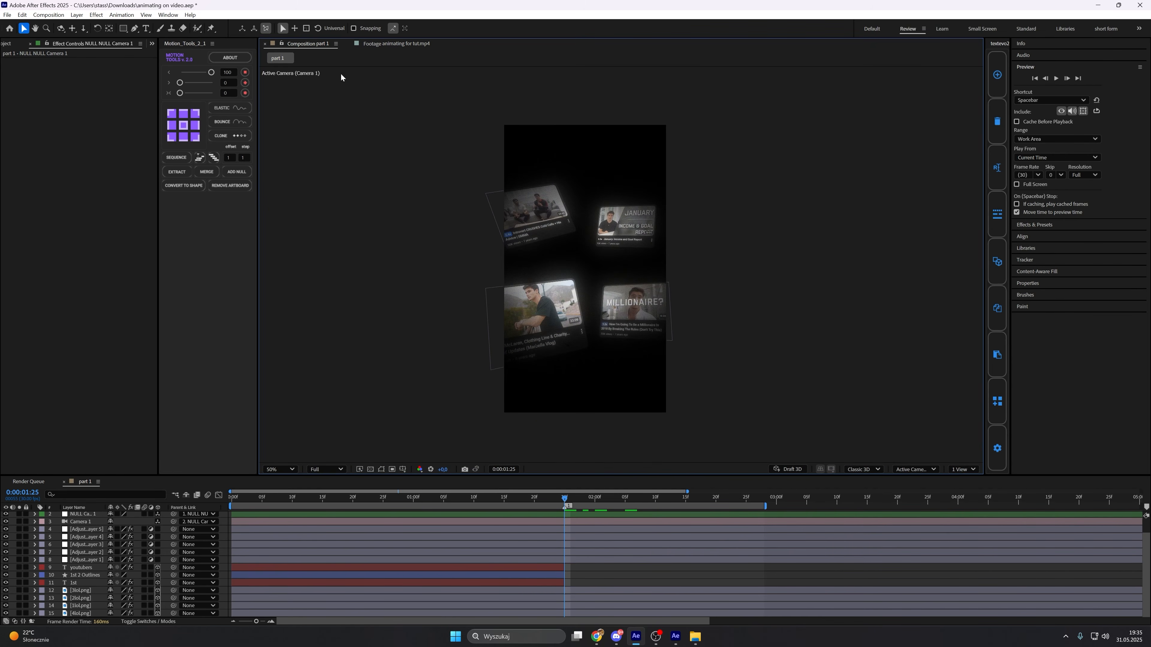
left_click(543, 570)
left_click(538, 584)
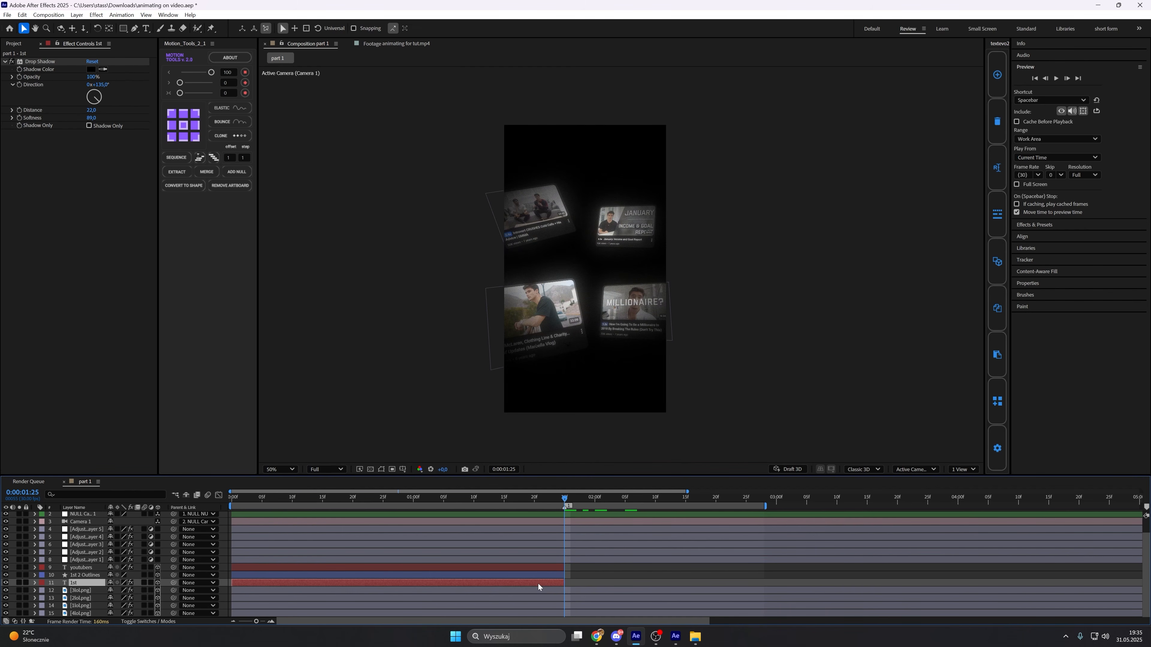
key("ctrl+d")
left_click_drag(91, 584, 96, 565)
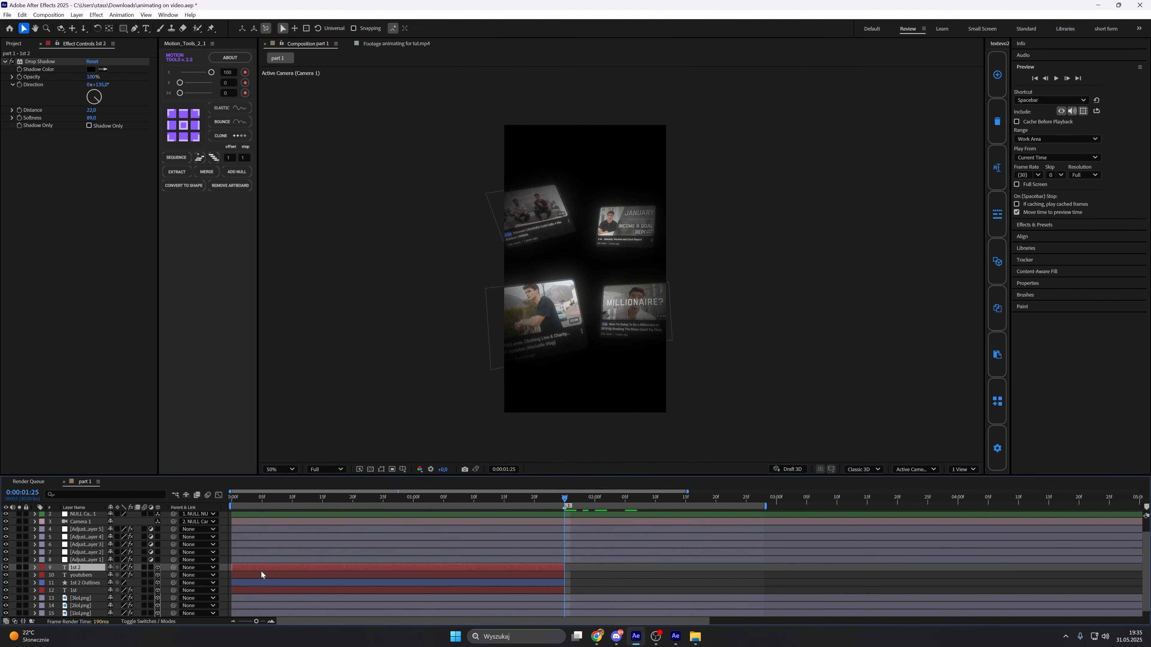
left_click_drag(272, 569, 673, 501)
key("ctrl+grave")
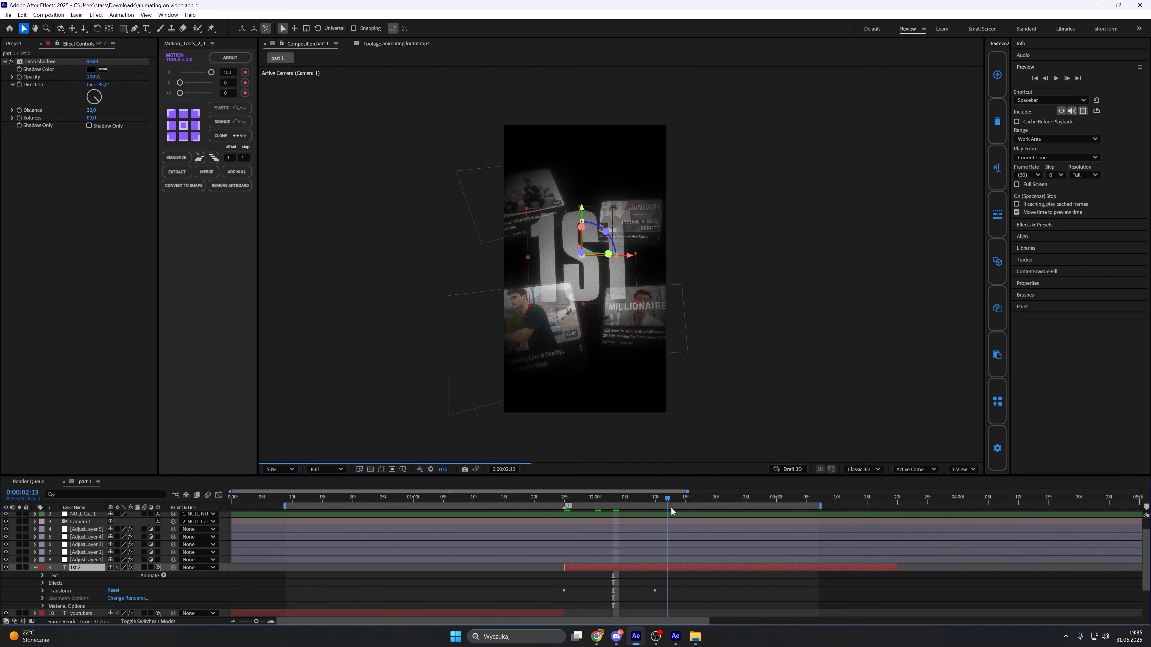
Replace the duplicated 1st text with "smma".
left_click(46, 592)
left_click(43, 591)
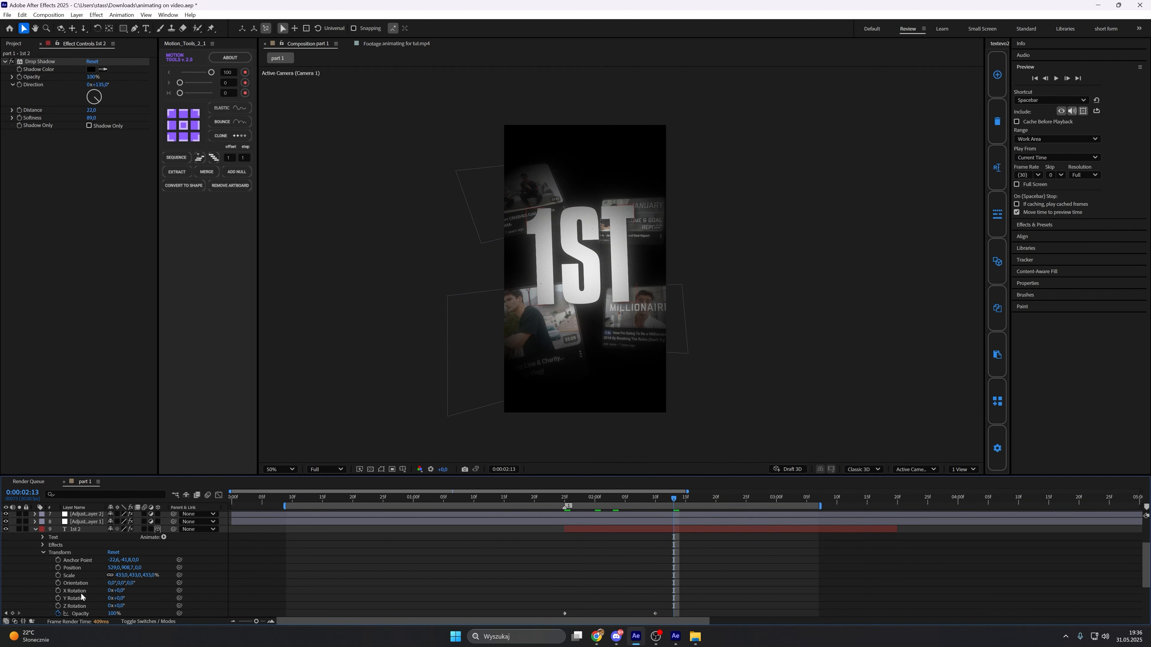
left_click(80, 613)
scroll(57, 574, "up", 2)
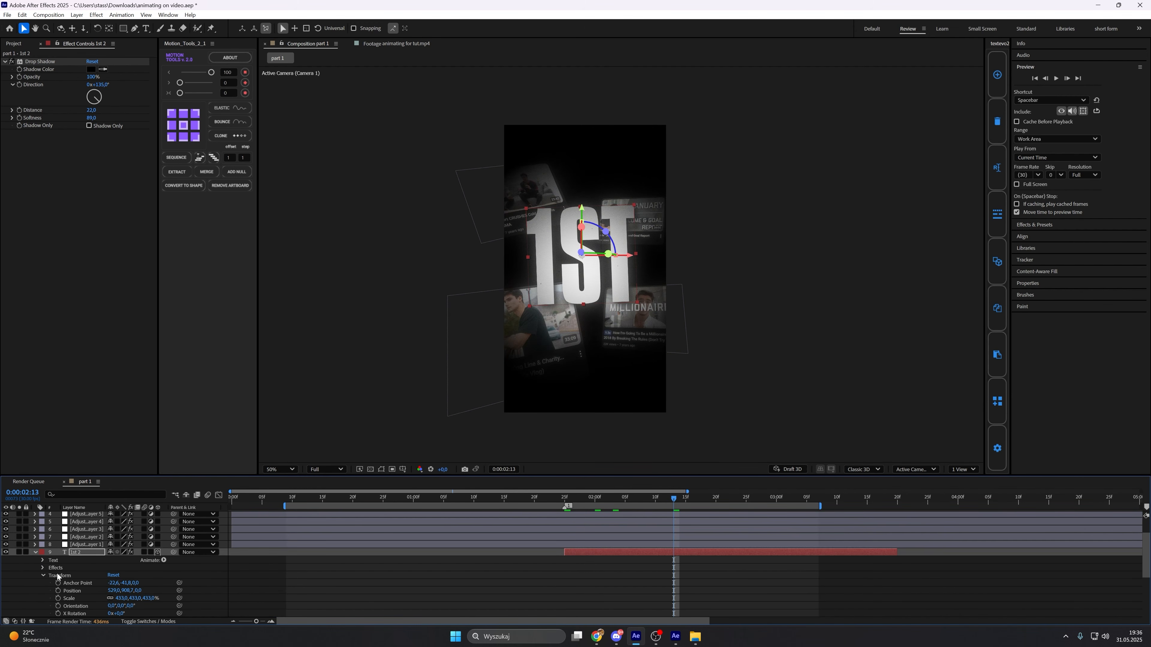
left_click(38, 557)
left_click(38, 556)
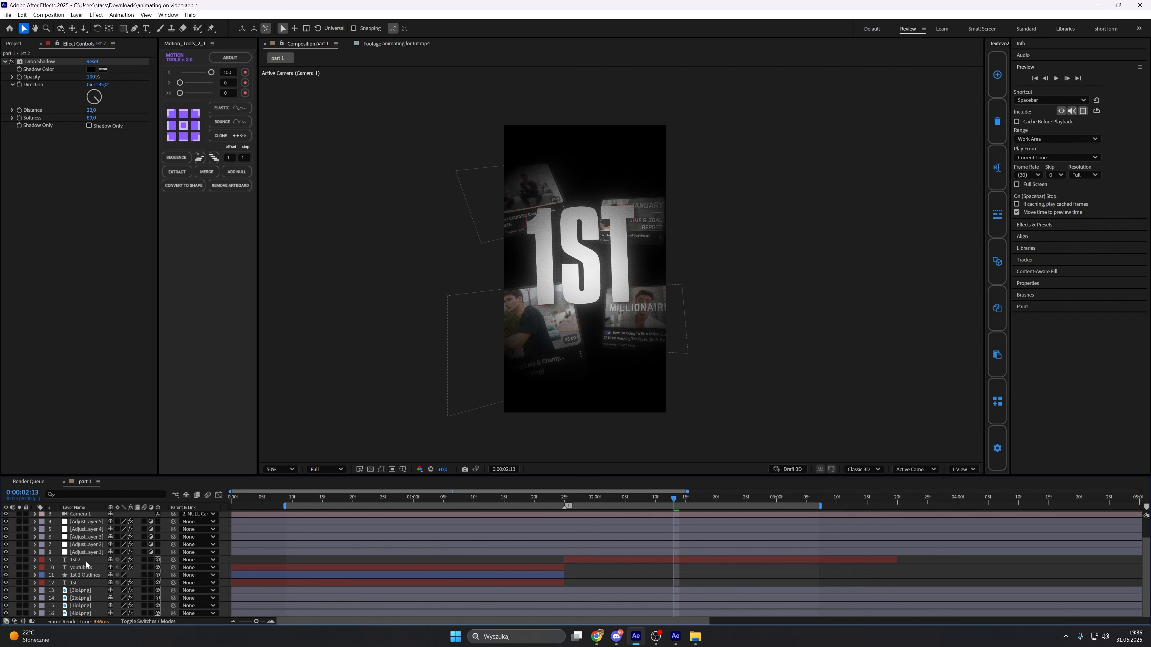
double_click(86, 560)
type("smma")
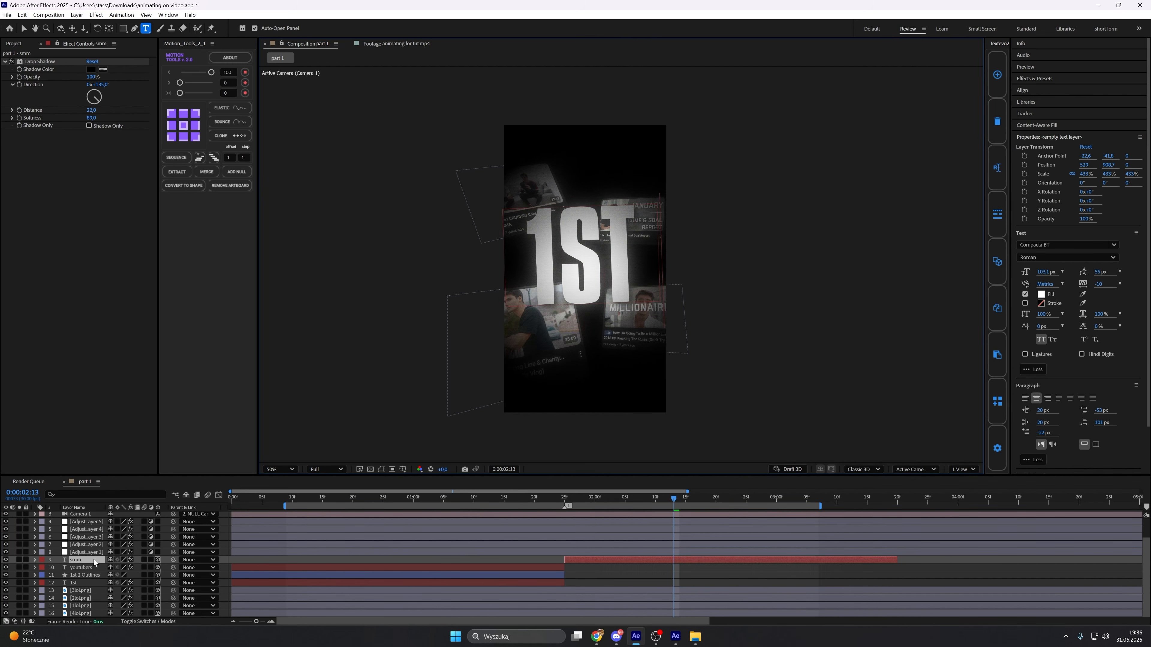
Set the SMMA text's fill color to dark grey 424242.
left_click(1041, 294)
left_click_drag(550, 359, 415, 345)
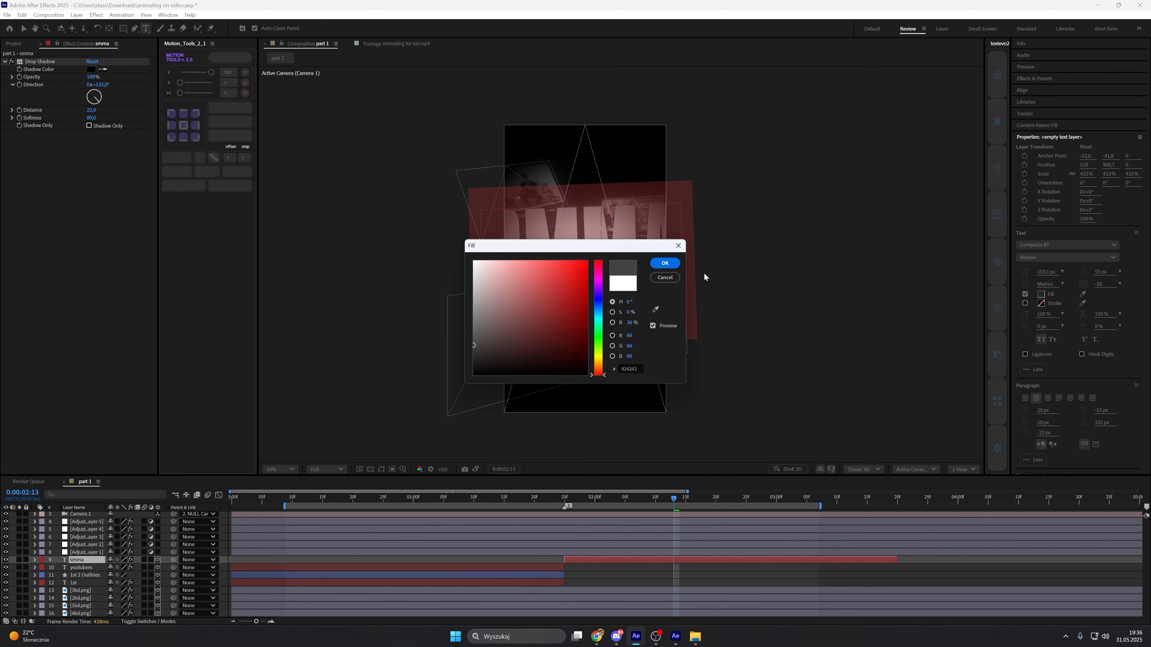
left_click(665, 262)
left_click(714, 574)
Scale the SMMA text layer down to 197%.
left_click(706, 560)
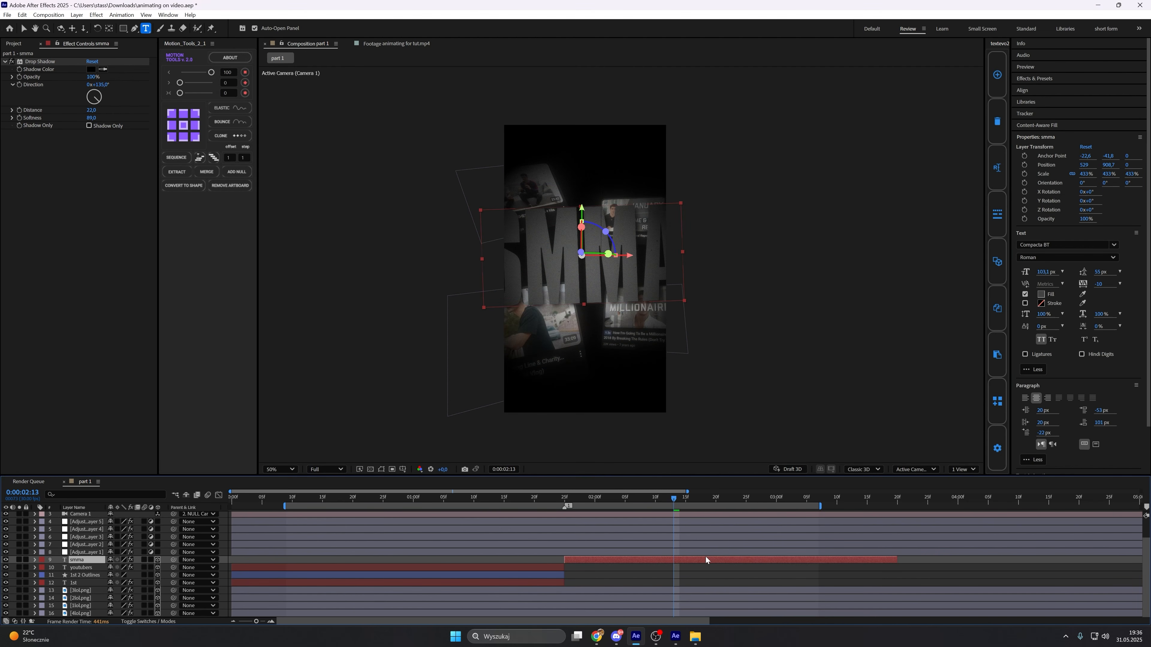
key("s")
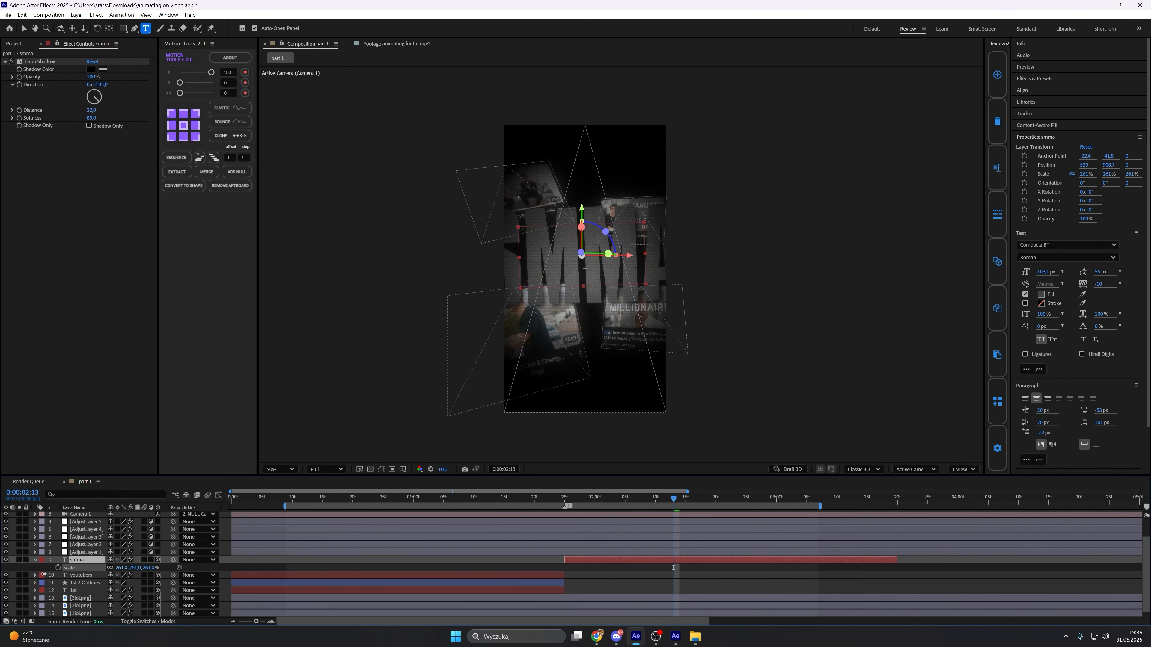
left_click_drag(44, 574, 15, 574)
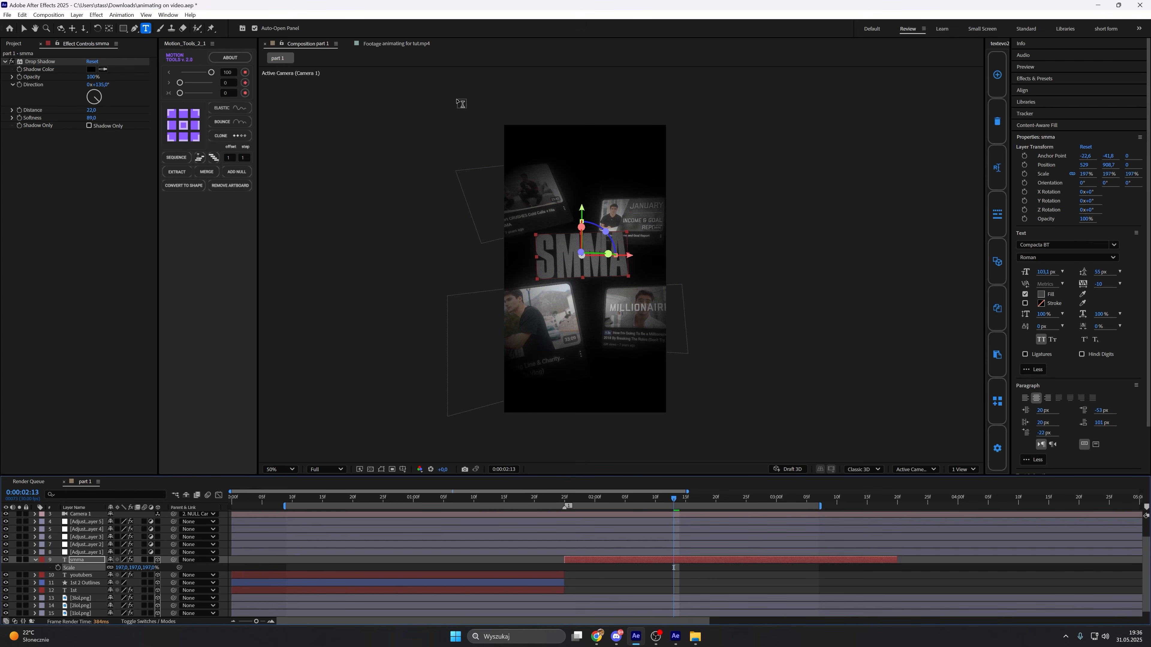
Compare the SMMA text with the reference footage and darken its fill color to 2A2A2A.
left_click(380, 45)
left_click(322, 46)
double_click(580, 267)
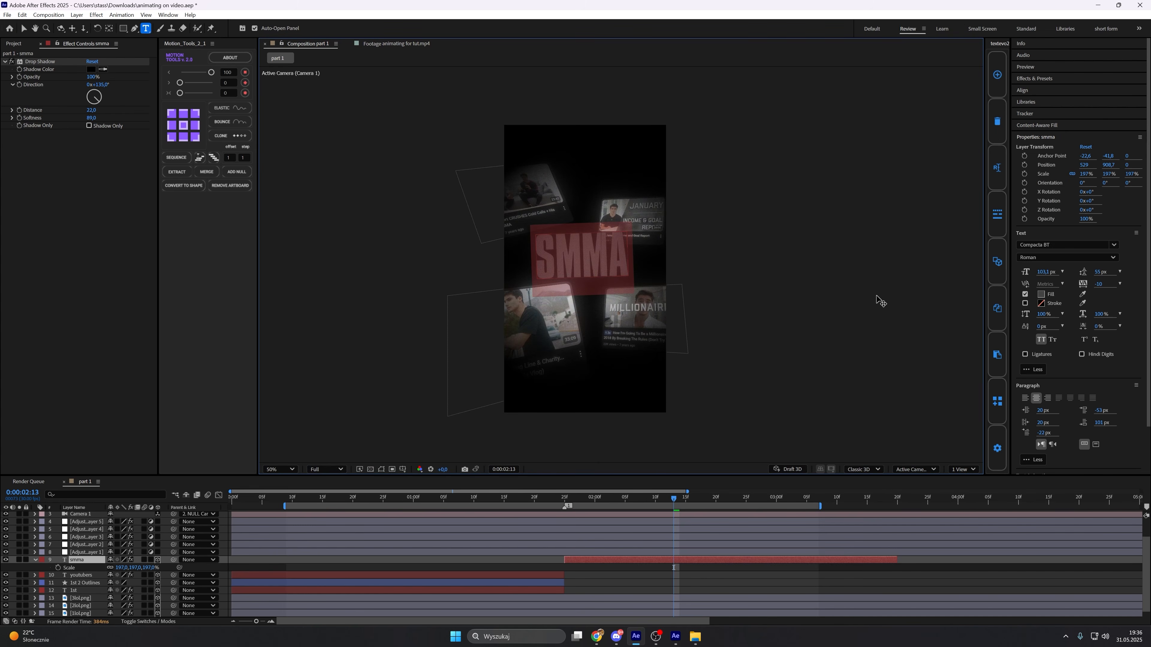
left_click(1041, 295)
left_click_drag(486, 354, 466, 355)
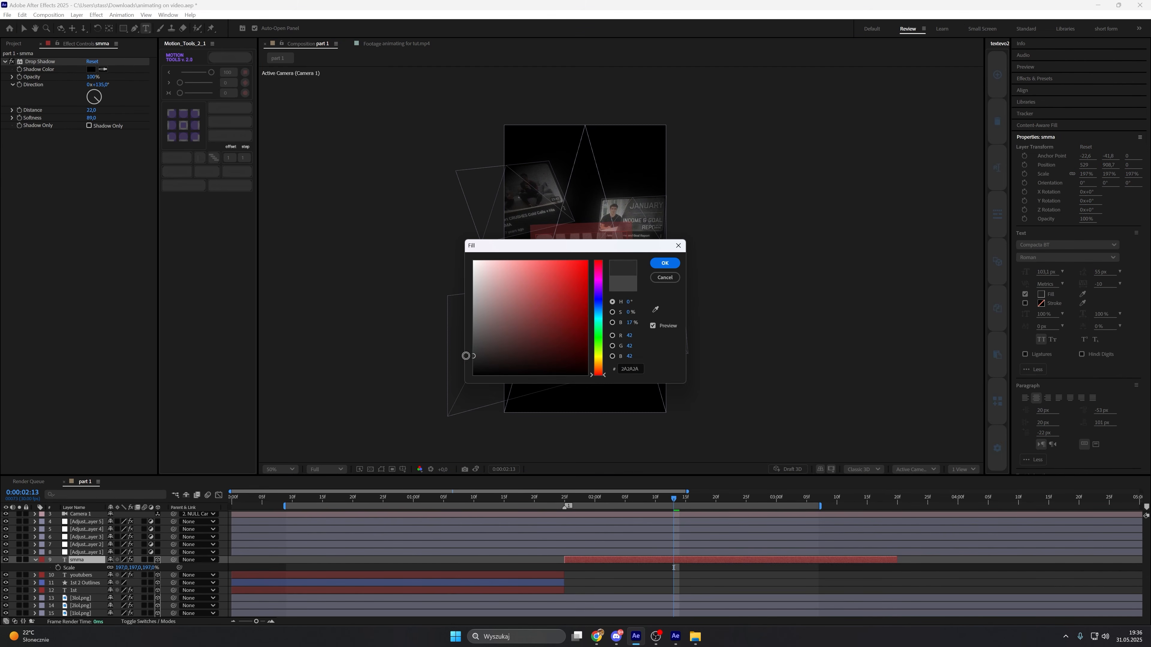
left_click(665, 263)
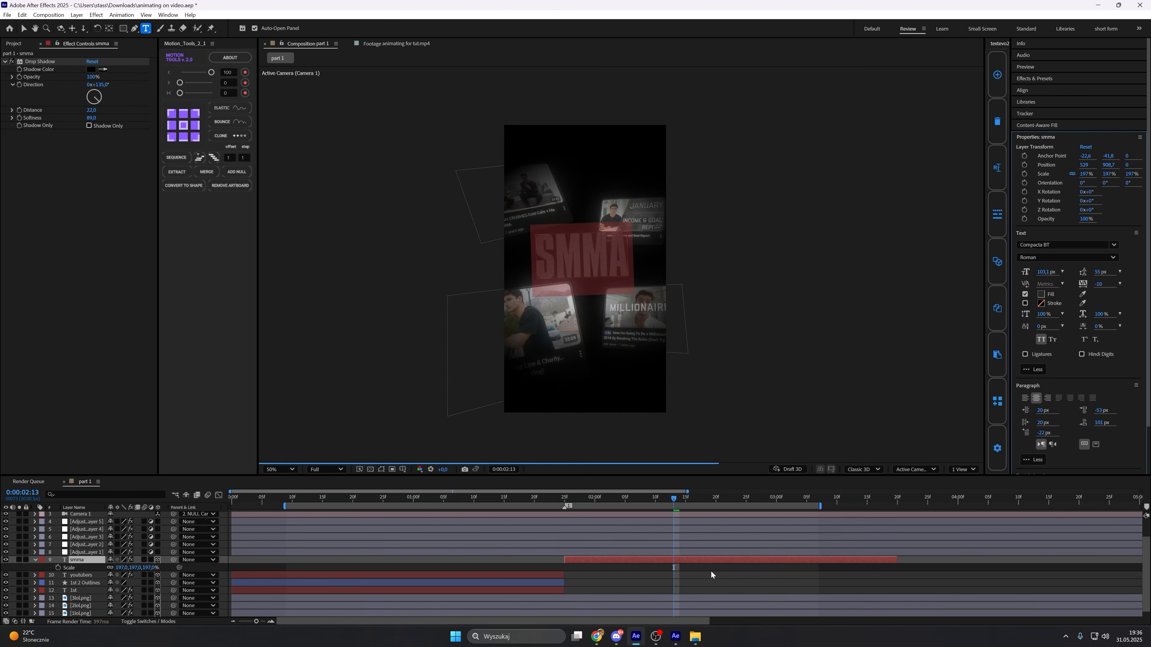
left_click(710, 570)
key("v")
Check the reference footage again and set the SMMA text's fill to near-black 0E0E0E.
left_click(380, 44)
left_click(318, 45)
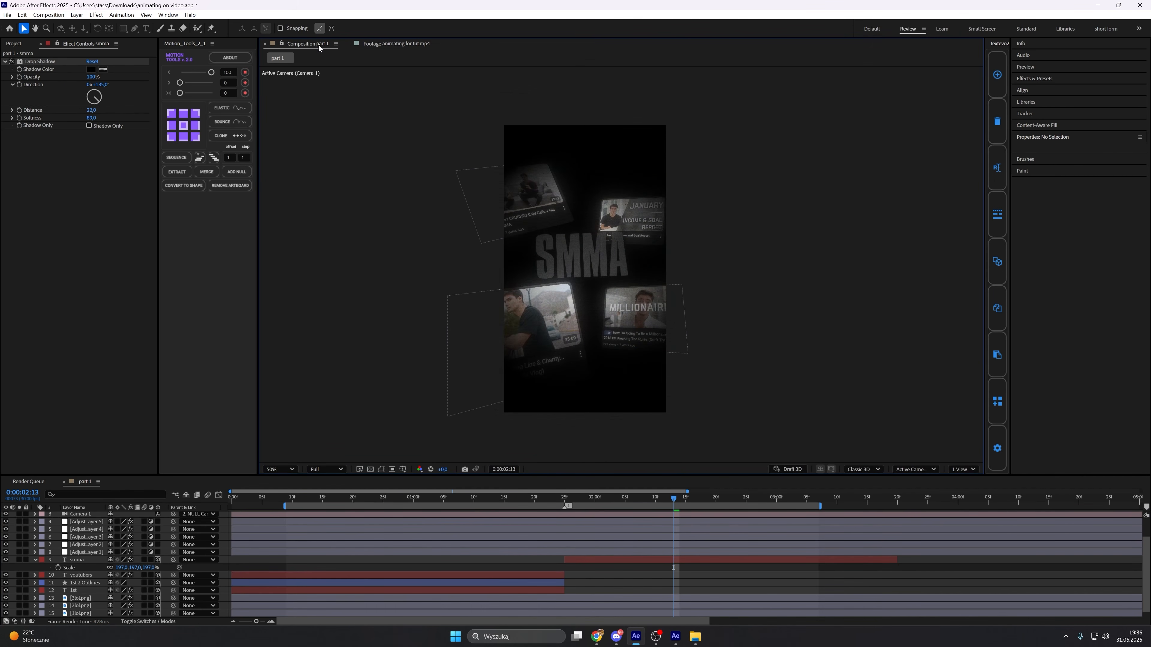
double_click(667, 560)
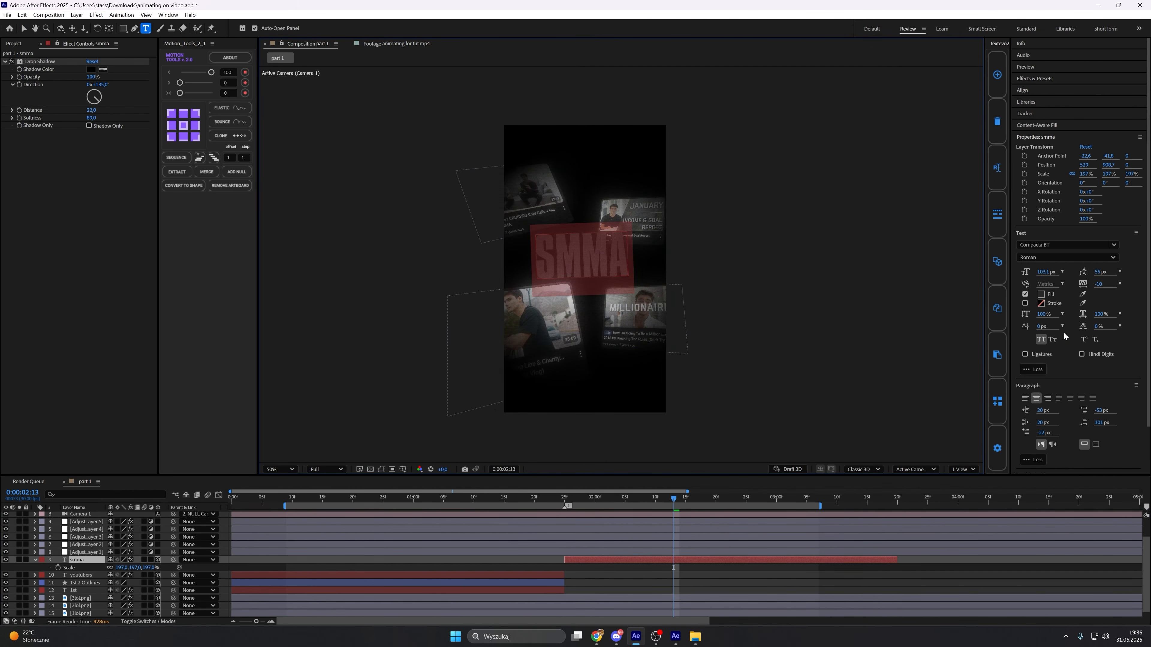
left_click(1041, 294)
left_click(473, 368)
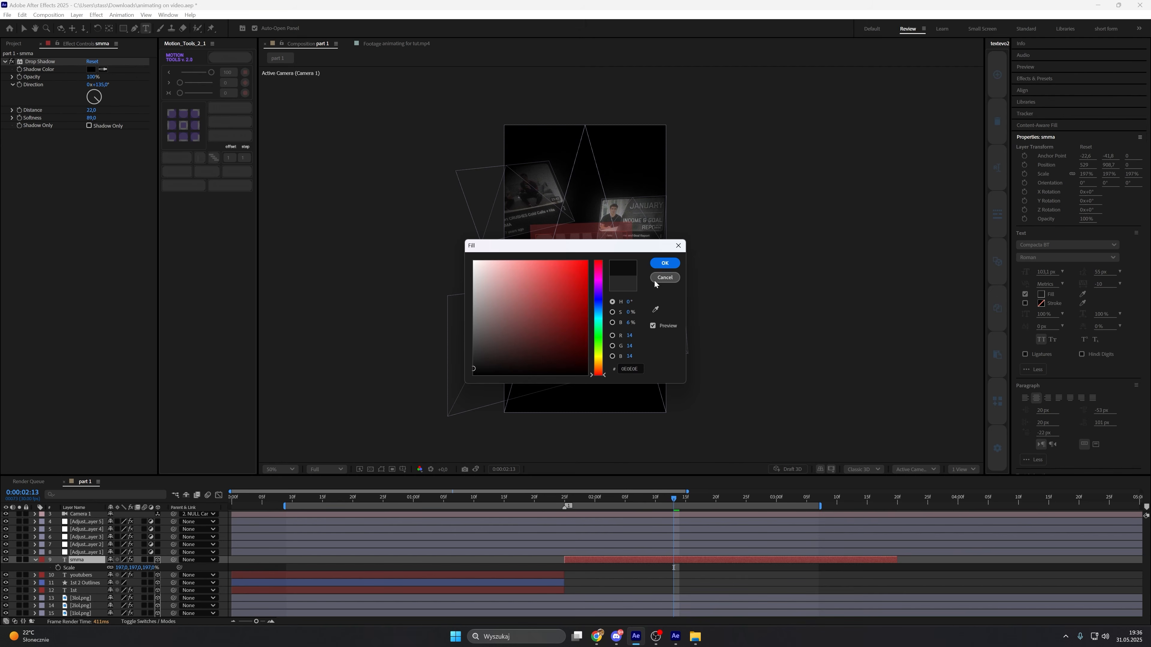
left_click(664, 264)
left_click(726, 567)
key("v")
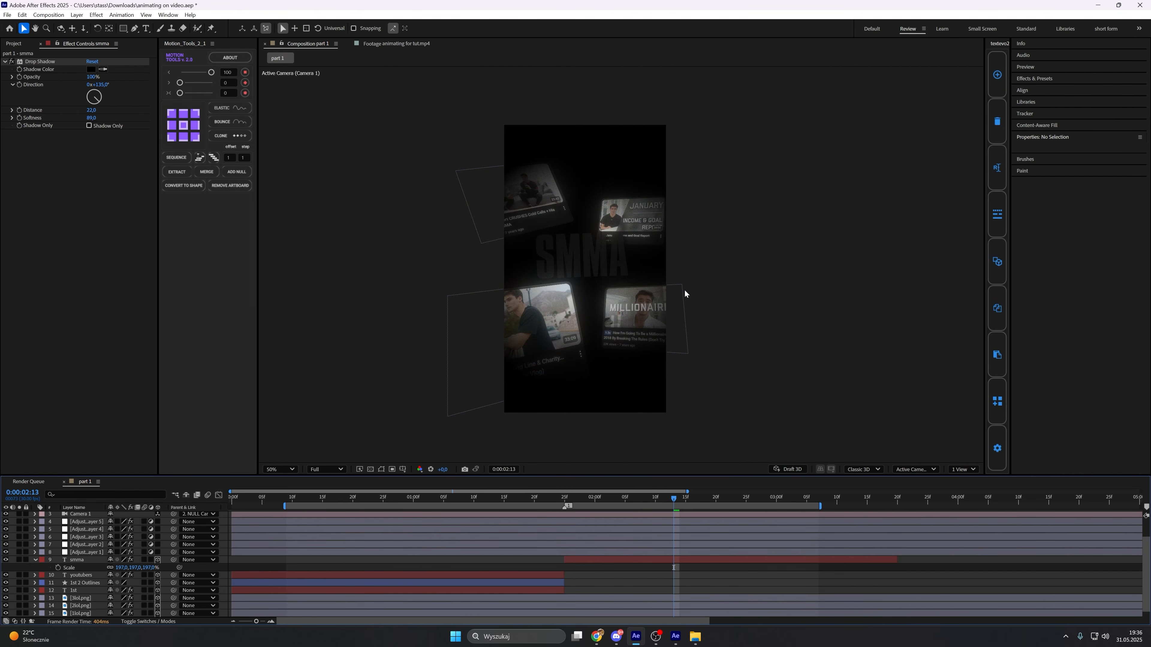
Review the SMMA scene's background in the reference footage, and create a 1080x1920, 30 fps composition named "white bg".
left_click(396, 43)
mouse_move(566, 451)
left_mouse_down()
mouse_move(538, 451)
mouse_move(584, 449)
left_mouse_up()
left_click(511, 449)
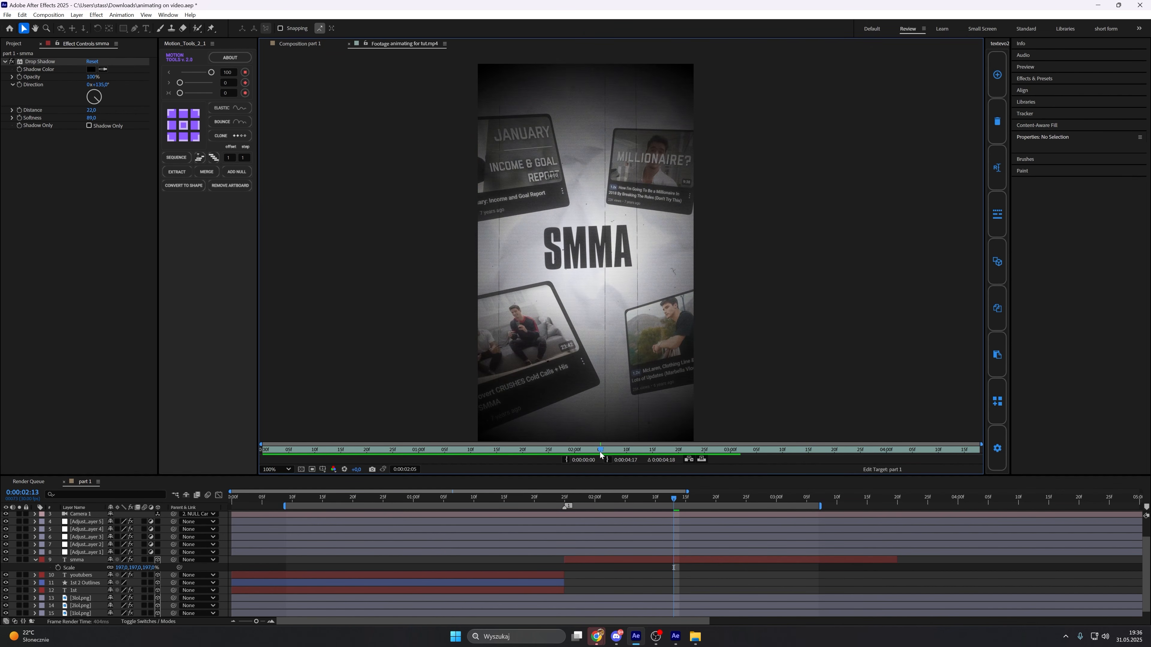
left_click(299, 43)
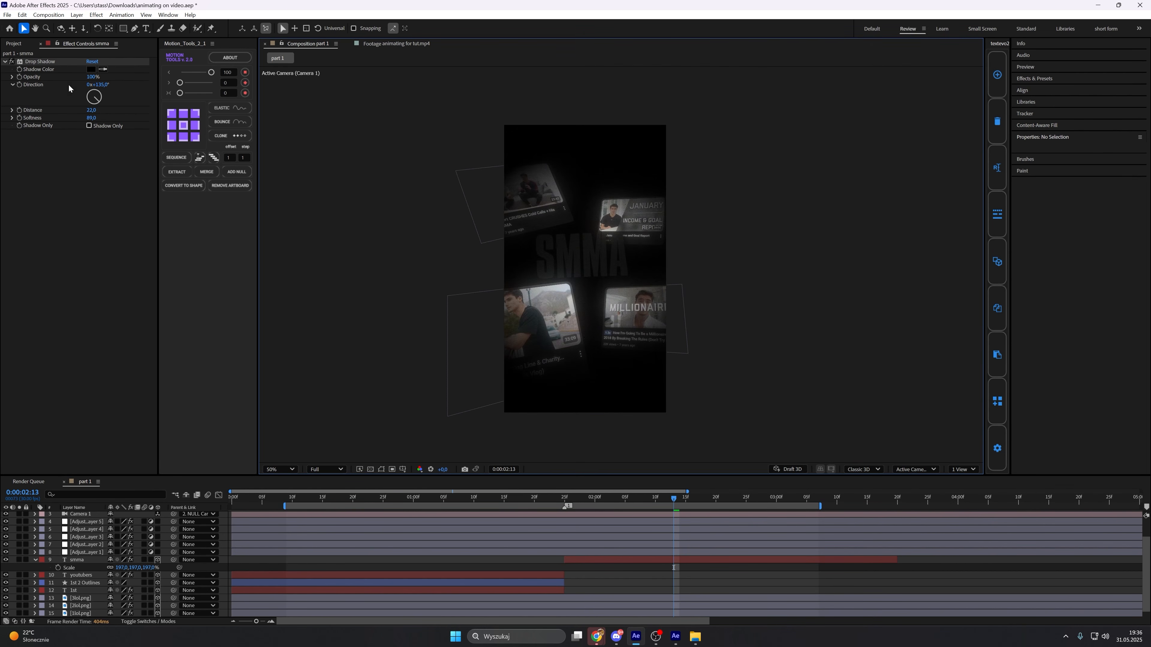
left_click(20, 43)
left_click(28, 469)
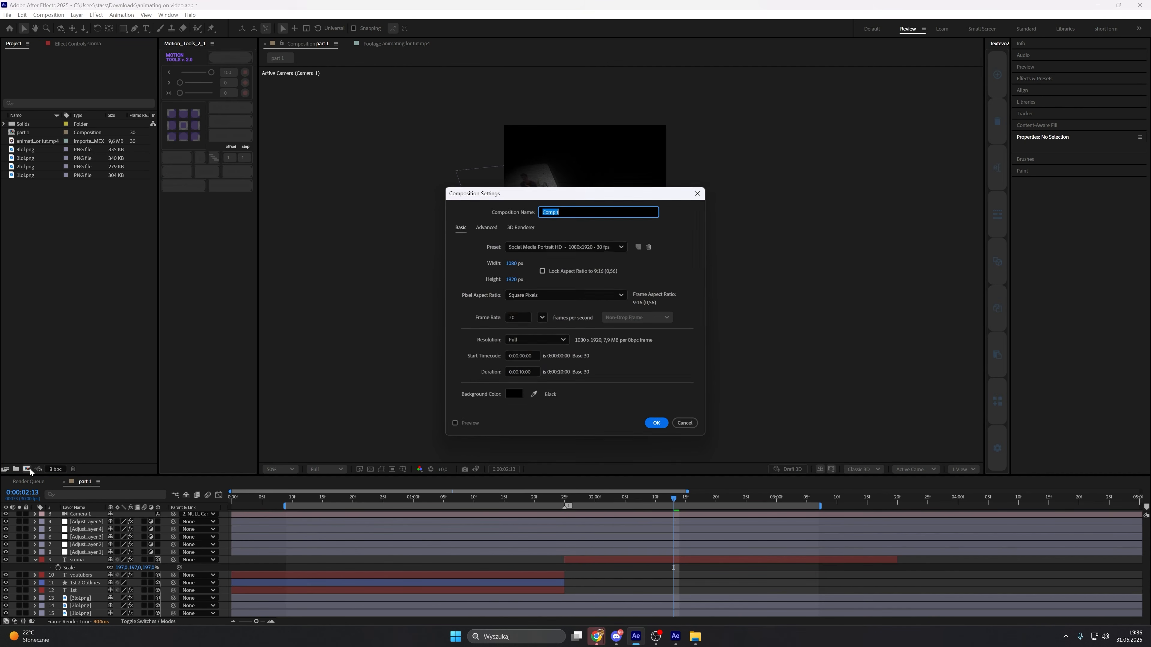
key("BackSpace")
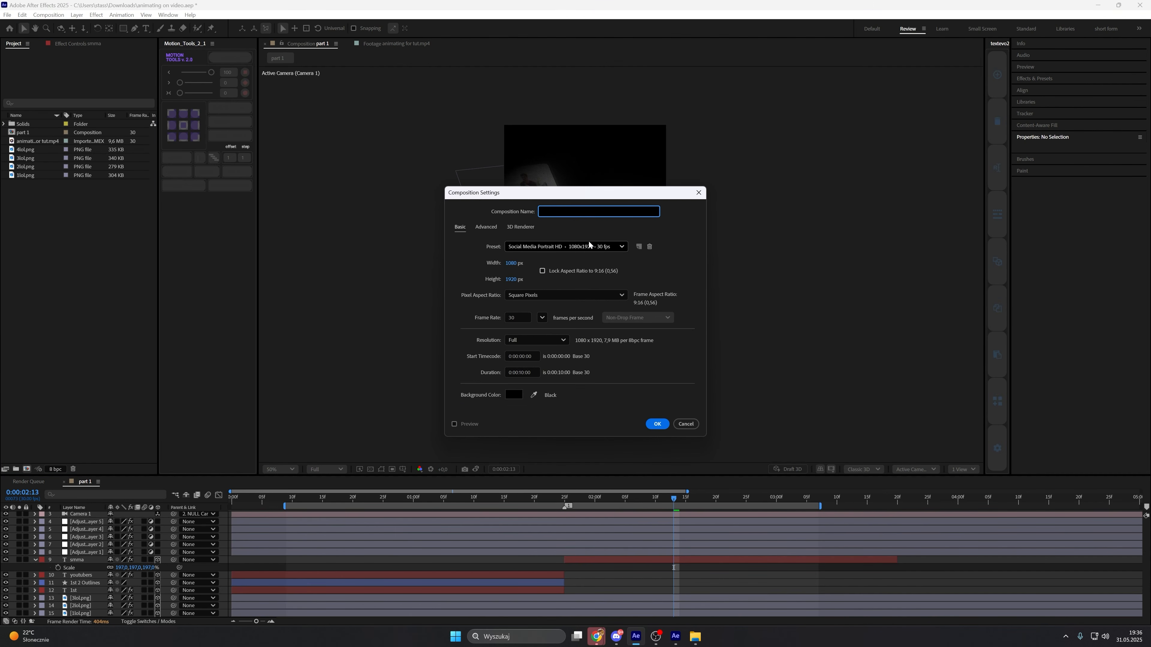
type("whoite bg")
key("Return")
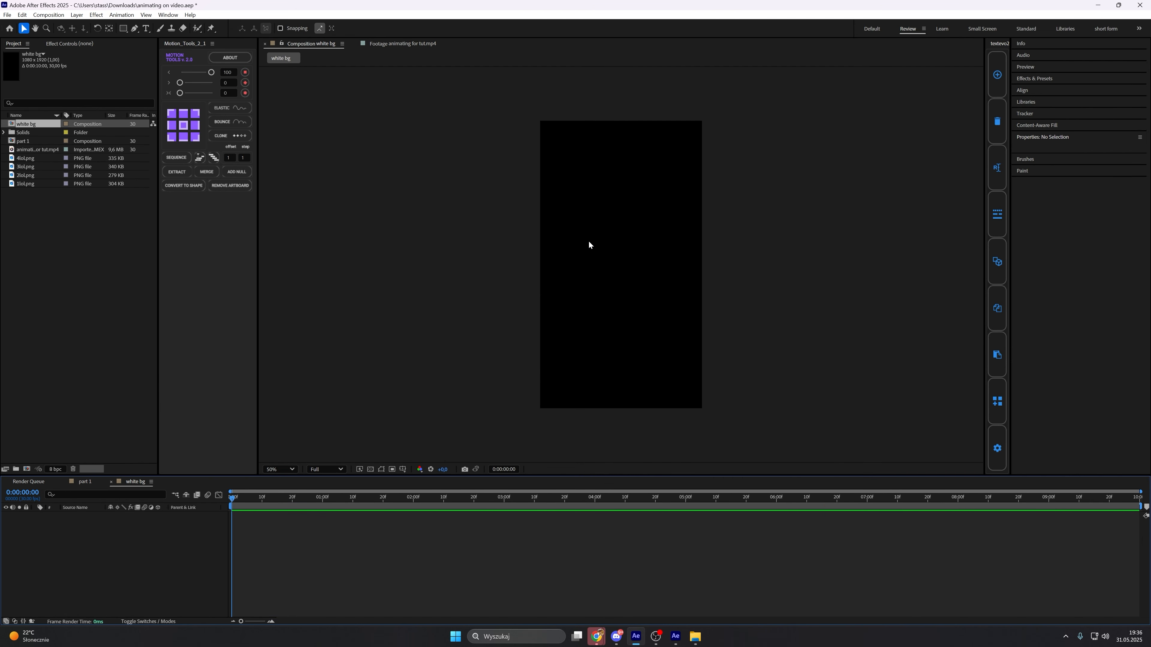
Import the Vecteezy white paper texture stop-motion video from the file manager into the white bg composition.
left_click(86, 482)
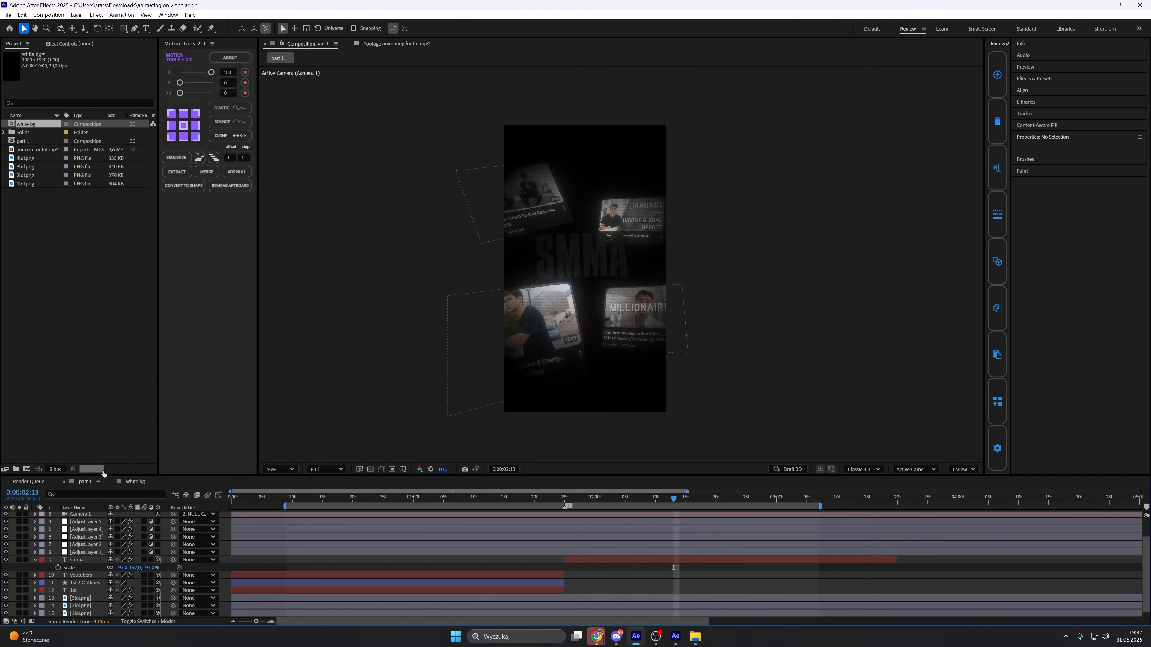
double_click(32, 125)
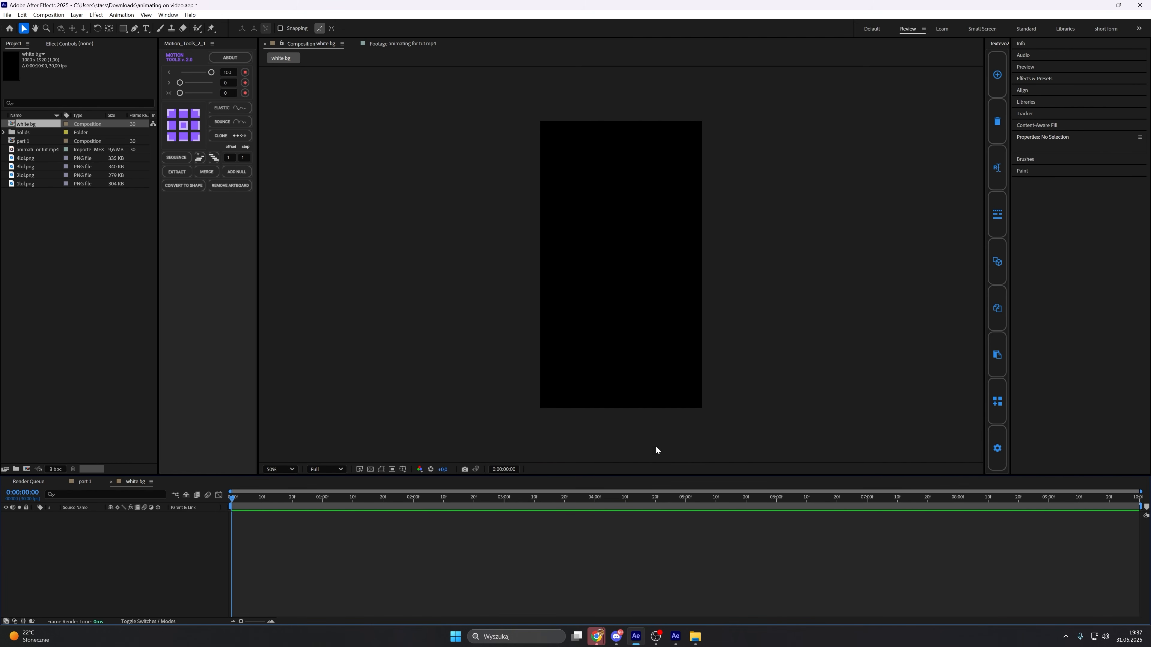
left_click(696, 637)
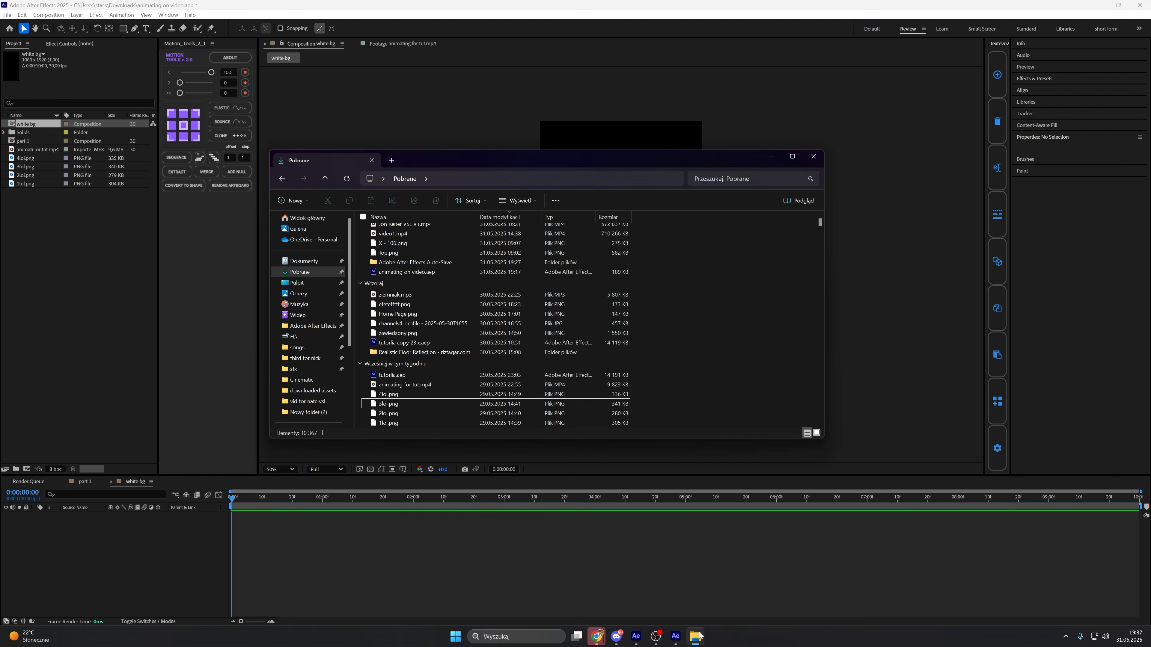
left_click_drag(700, 636, 413, 554)
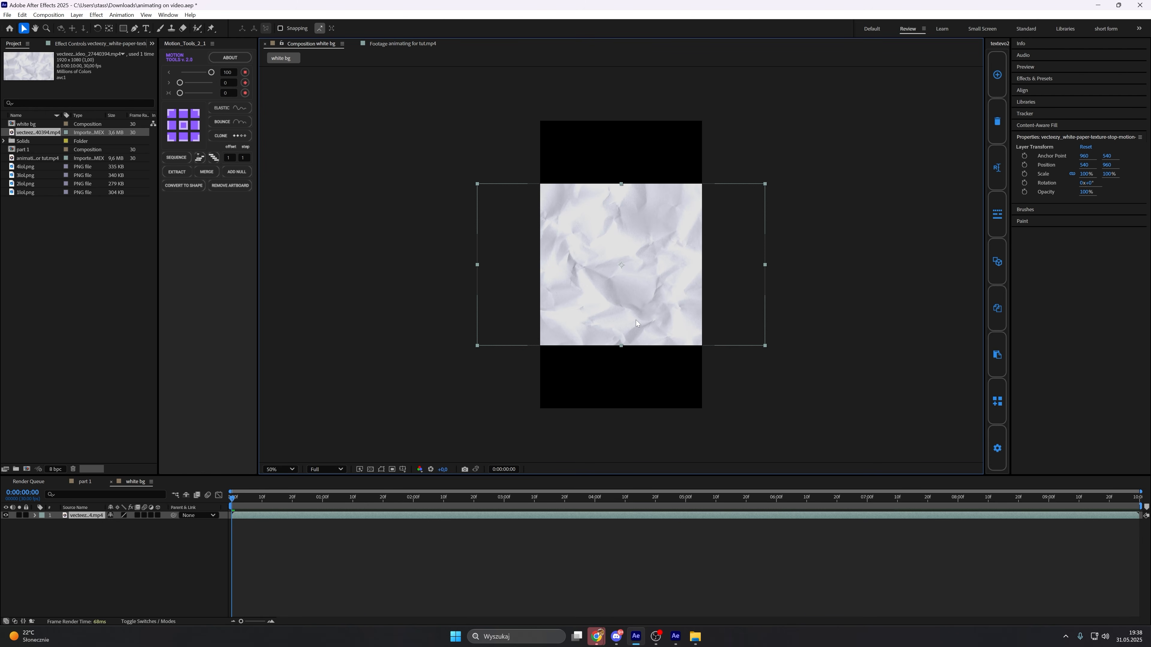
Rotate the paper texture layer 90° so it covers the vertical frame.
left_click_drag(605, 291, 671, 294)
key("ctrl+z")
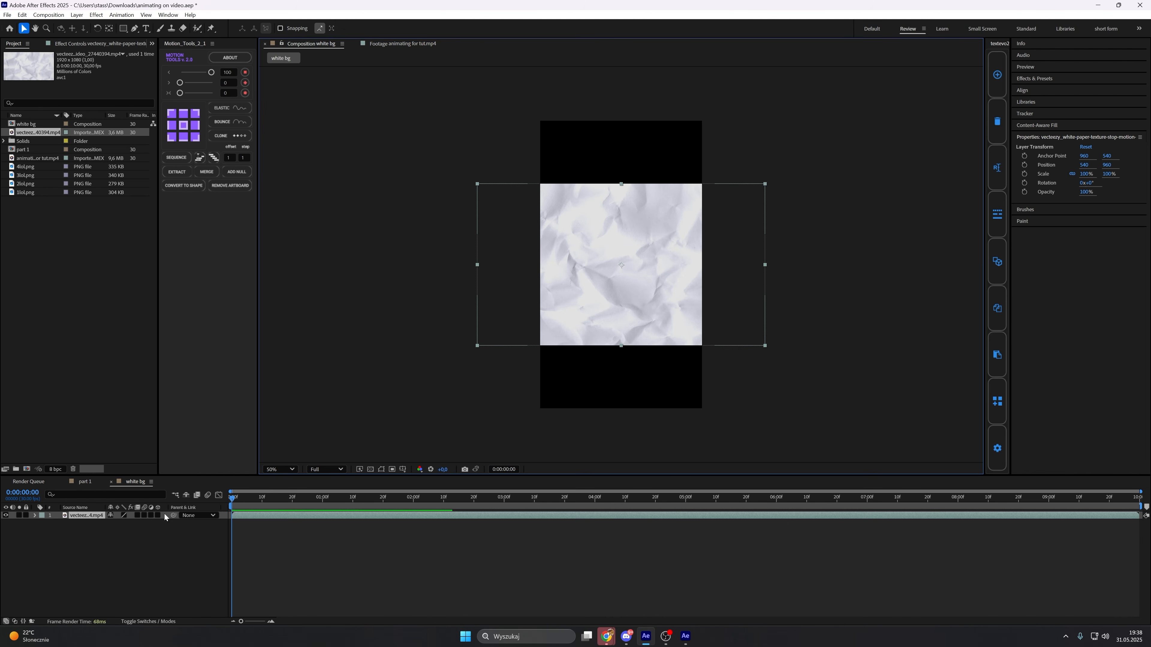
key("r")
left_click_drag(117, 524, 157, 517)
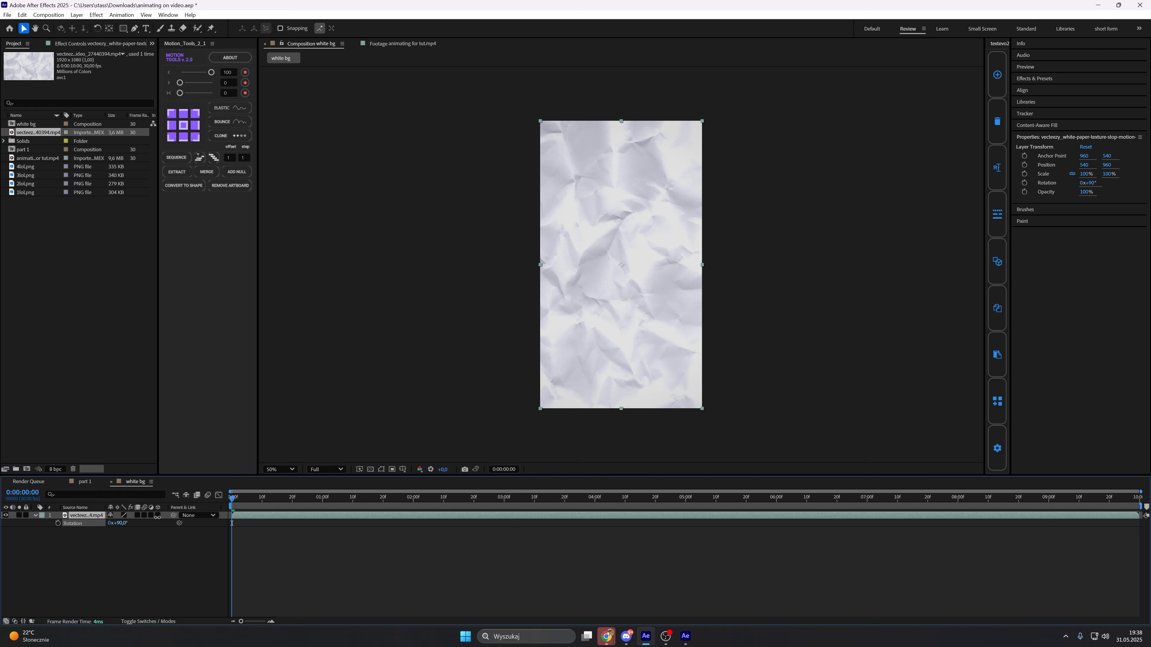
left_click(134, 532)
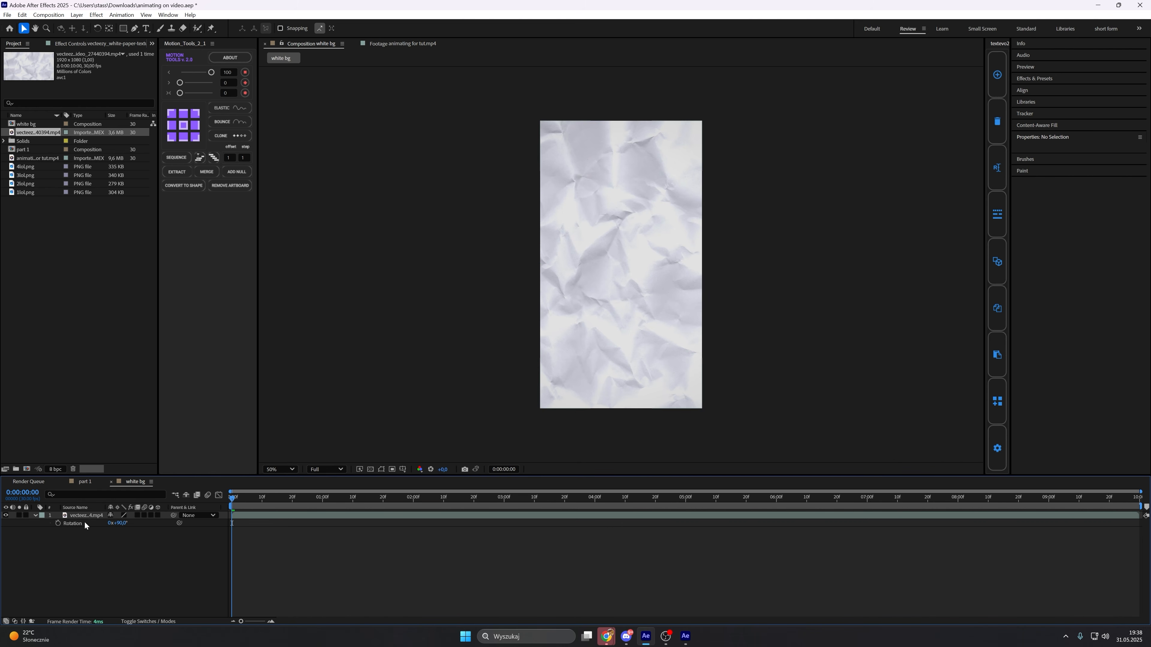
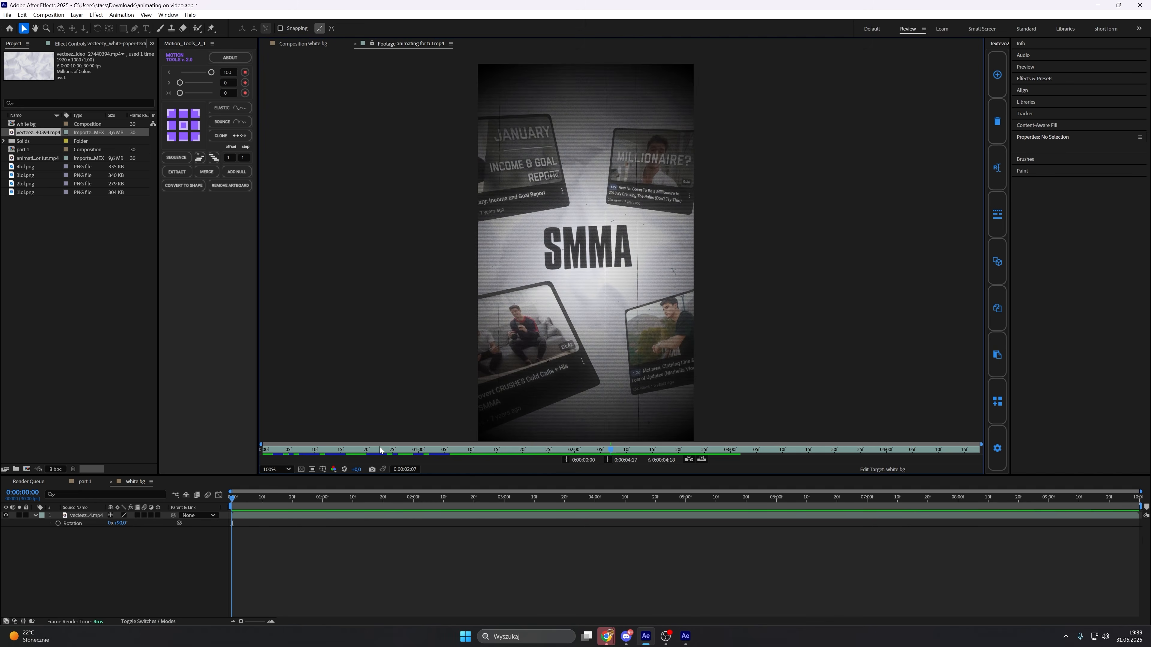
Check the paper reveal in the reference footage, and set the Ellipse tool in white bg to fill FFFFFF with no stroke.
left_click_drag(604, 450, 528, 450)
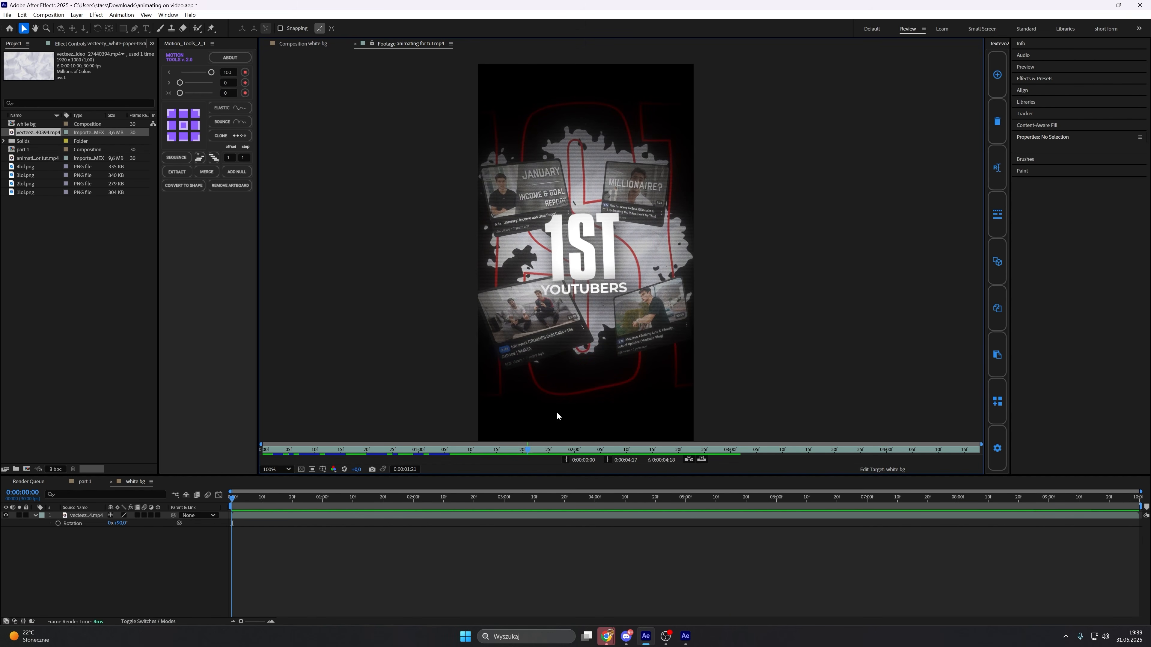
left_click(316, 44)
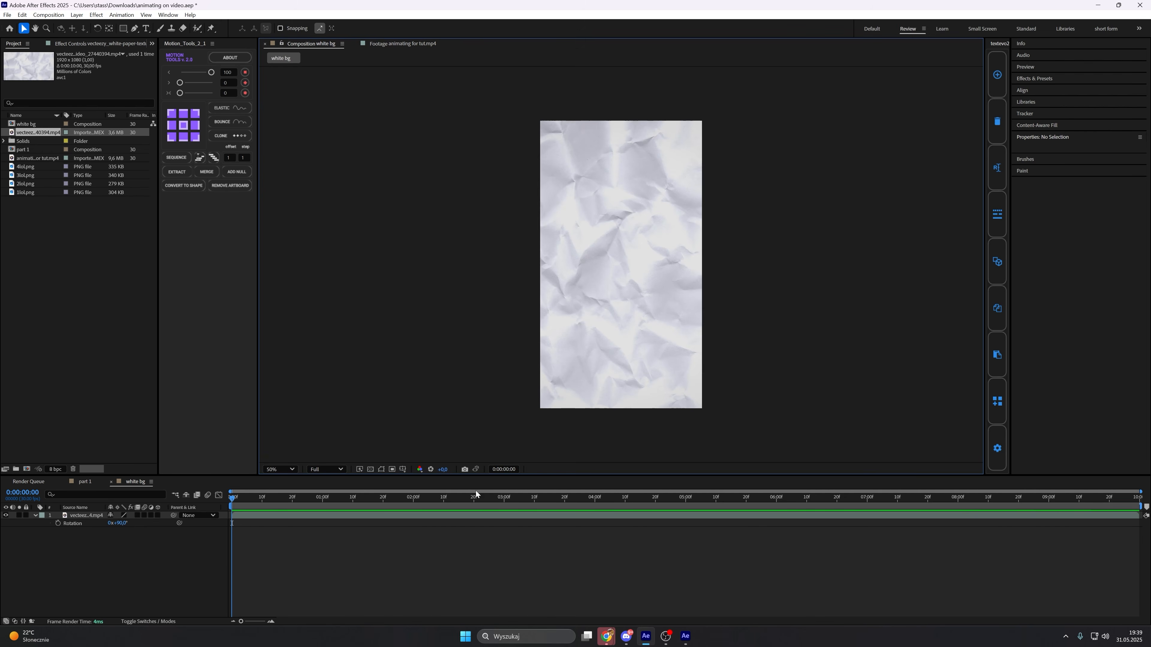
key("q")
key("q")
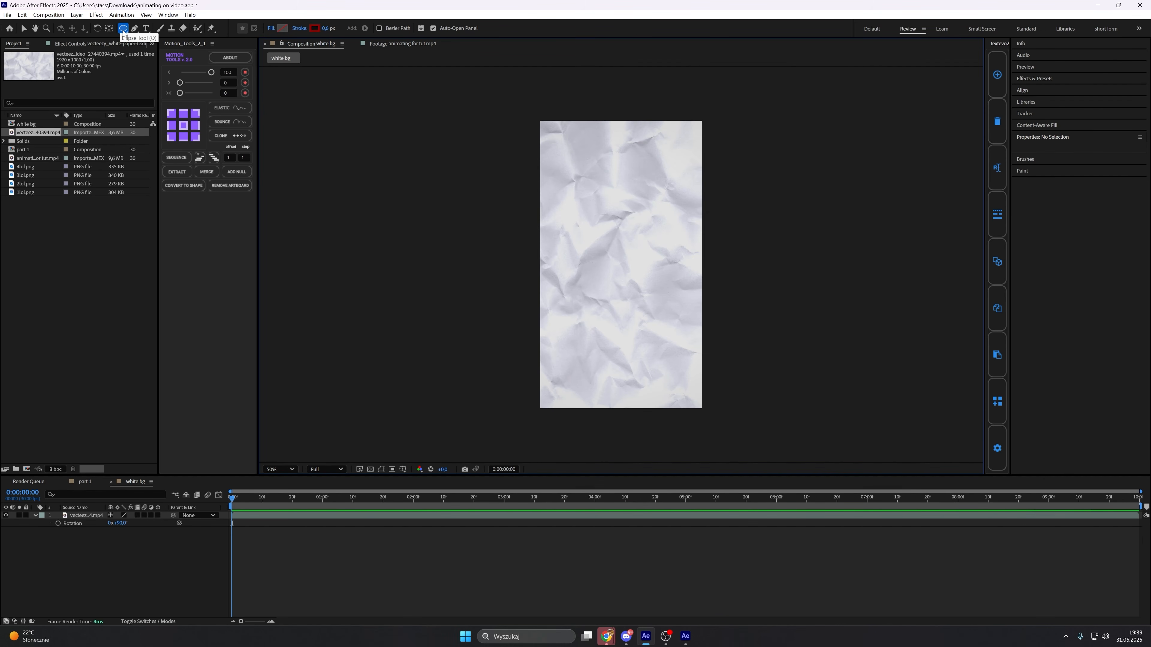
key("comma")
left_click(282, 28)
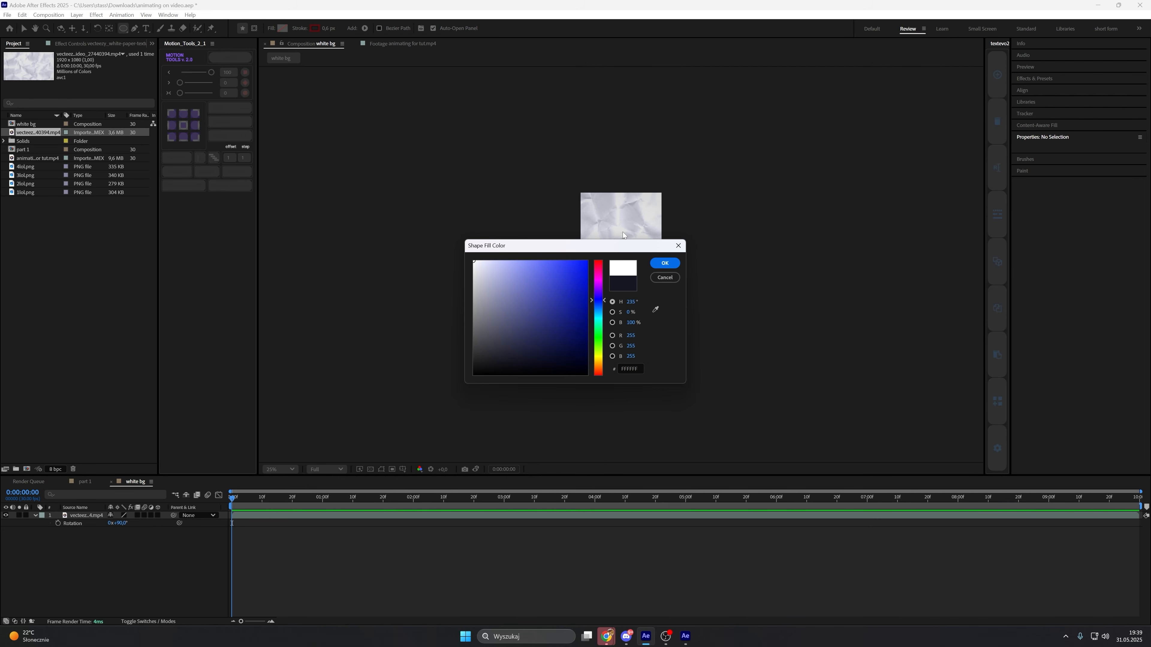
left_click(657, 264)
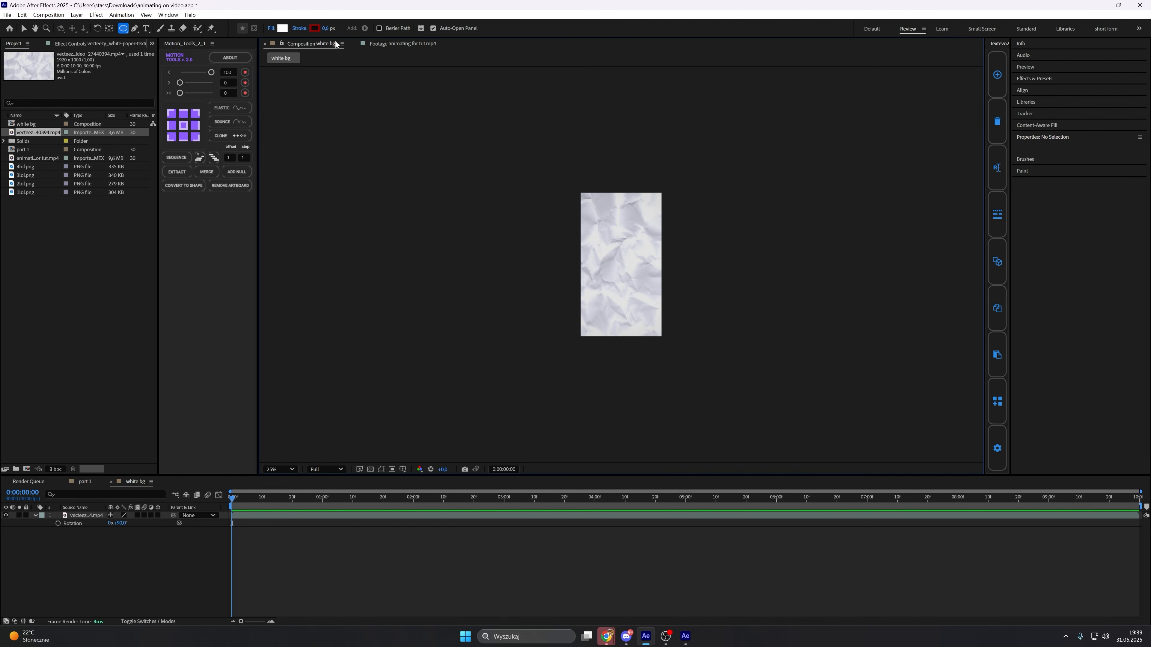
left_click(304, 30)
left_click(528, 294)
left_click(584, 340)
Draw a centred white circle about 2428 px in diameter that covers the whole white bg frame.
mouse_move(549, 174)
left_mouse_down()
mouse_move(671, 326)
mouse_move(677, 361)
mouse_move(619, 314)
left_mouse_up()
key("v")
scroll(643, 322, "up", 2)
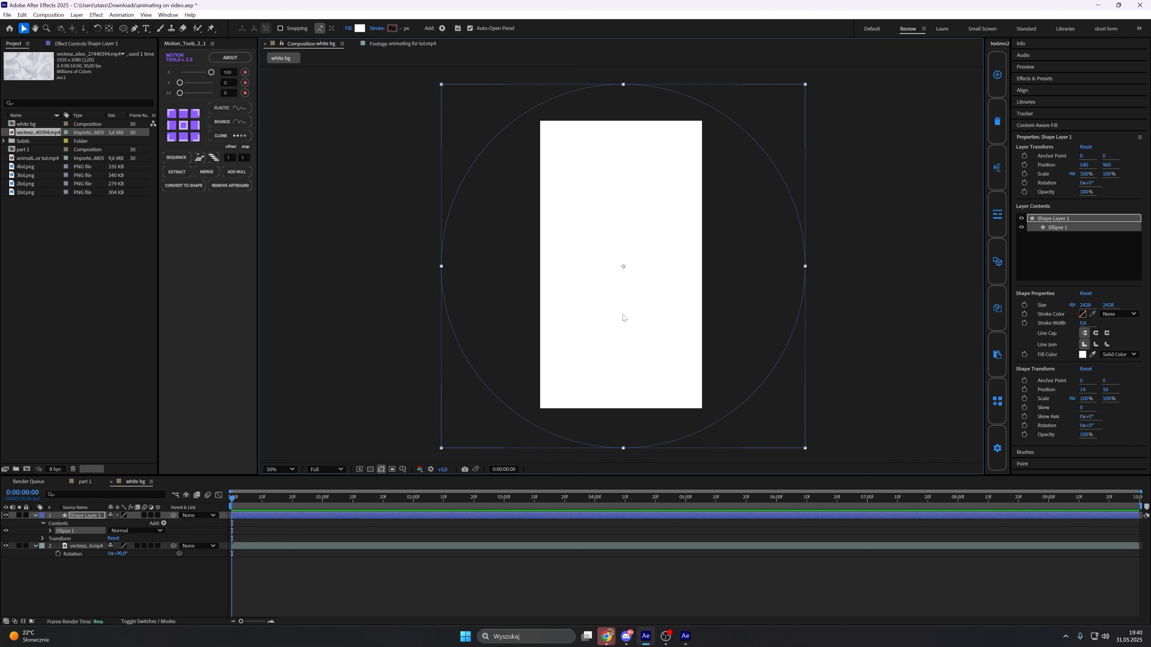
Animate the circle layer's scale from 0% at 0:00:00:19 to 100% at 0:00:02:10.
key("s")
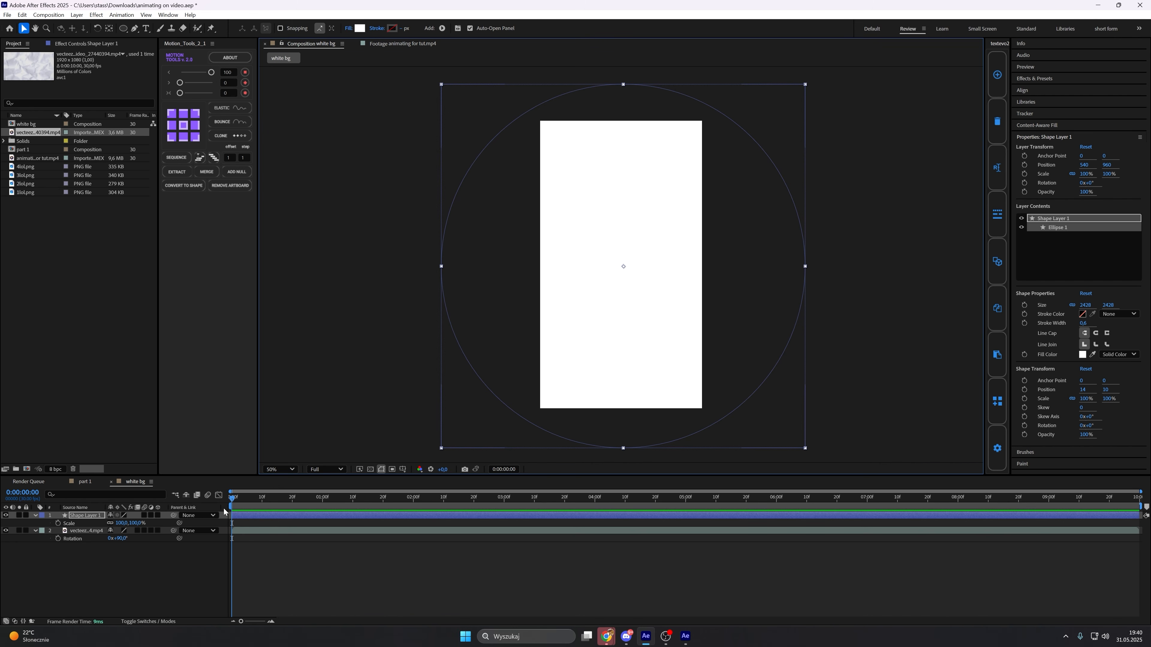
left_click_drag(232, 499, 444, 512)
left_click(58, 523)
left_click(12, 523)
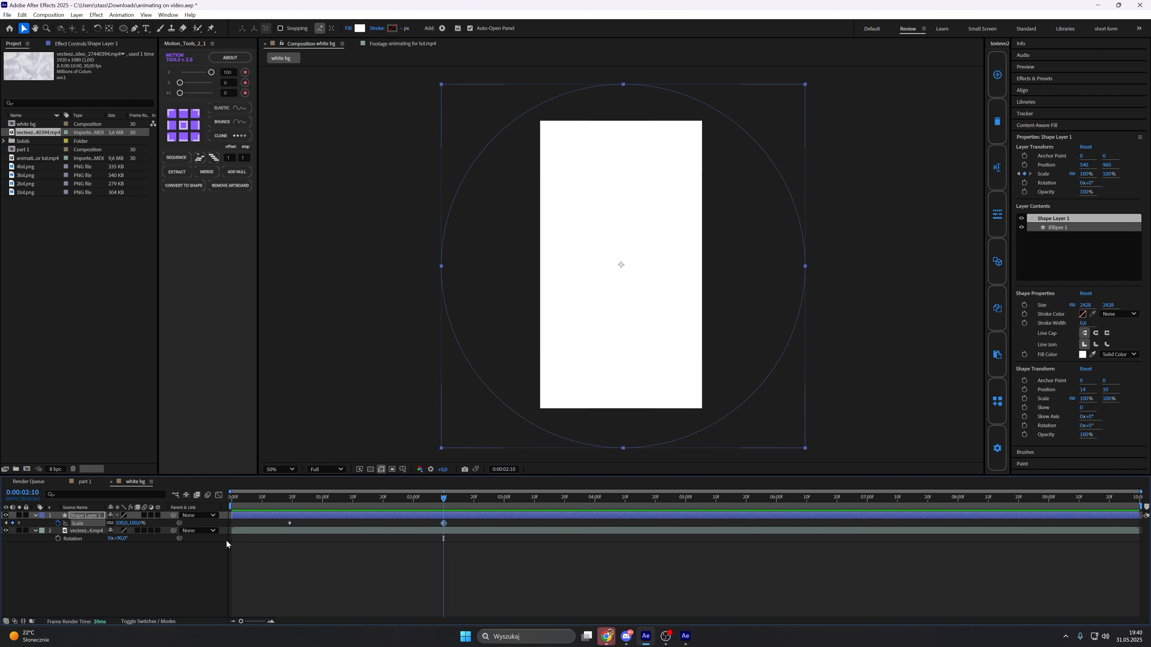
left_click(358, 562)
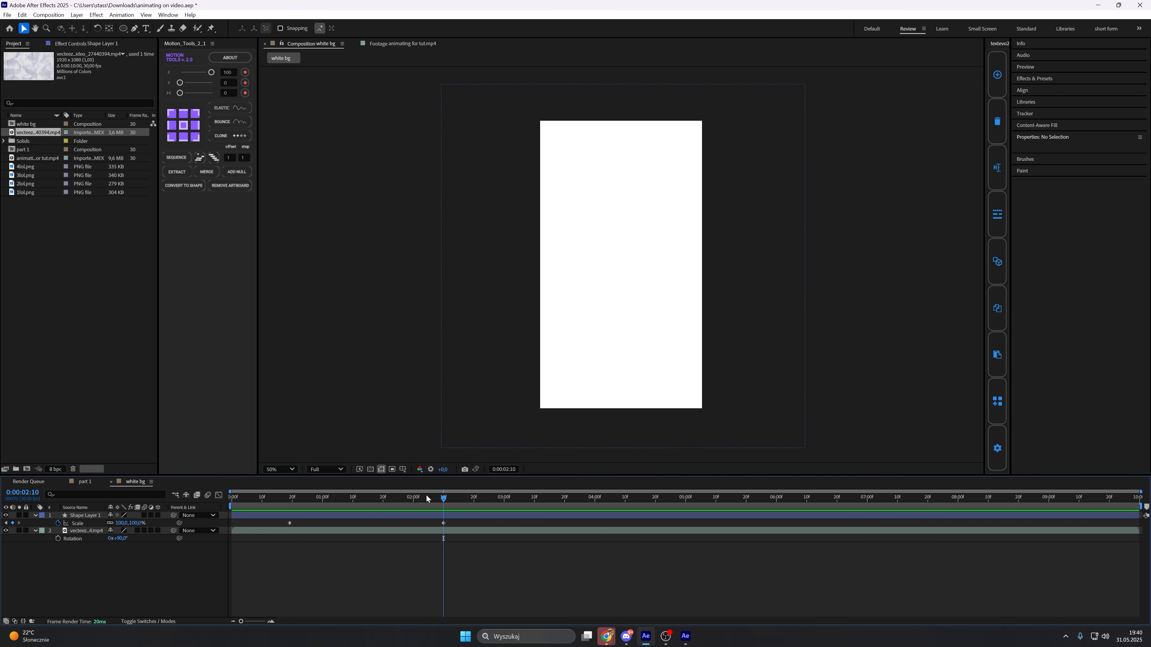
left_click_drag(426, 495, 295, 500)
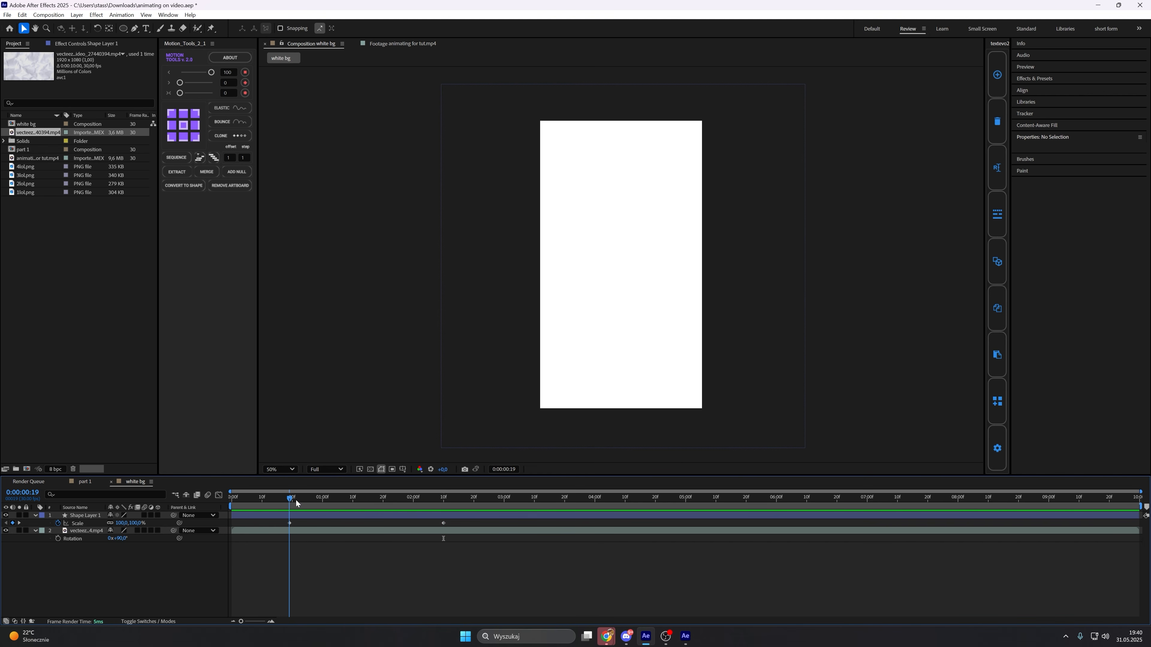
left_click(123, 522)
type("0")
key("Return")
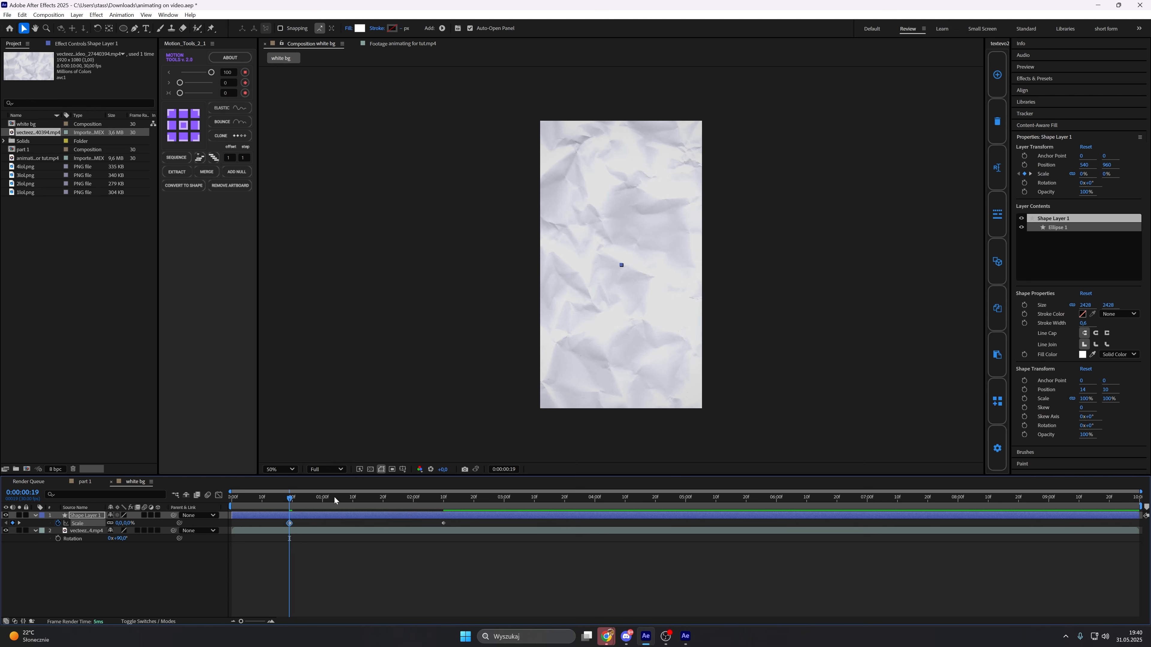
left_click_drag(334, 497, 444, 496)
left_click(456, 556)
Apply Easy Ease to both scale keyframes, shape the value graph into a smooth S-curve, and preview the circle's growth.
left_click(289, 523)
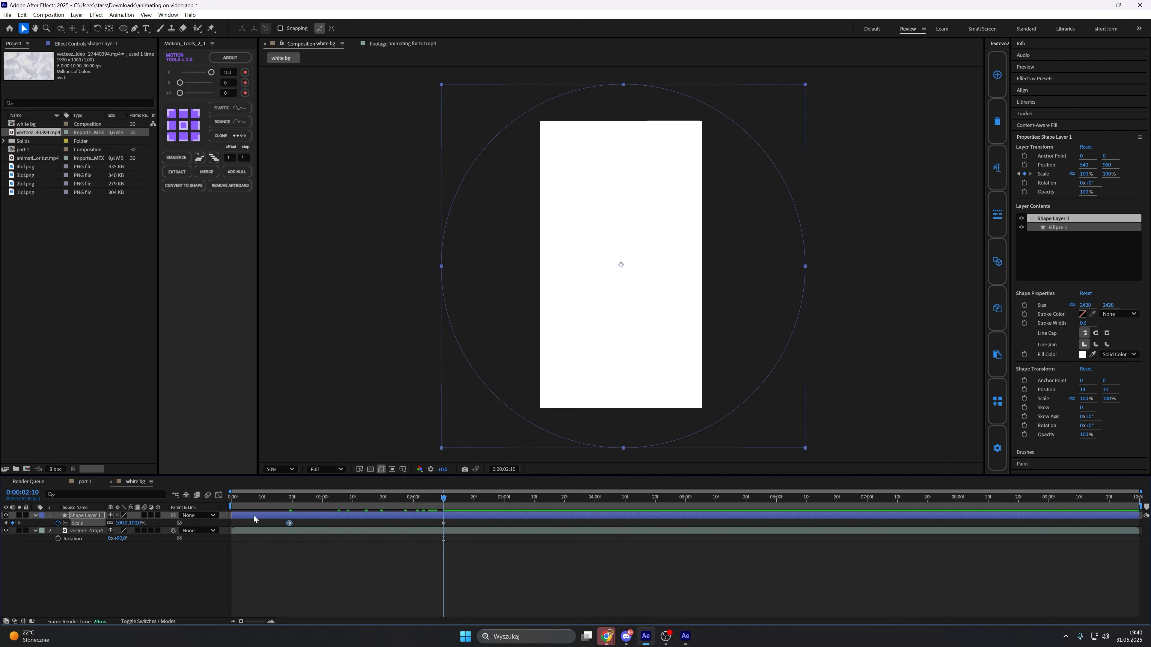
left_click(219, 495)
left_click(614, 614)
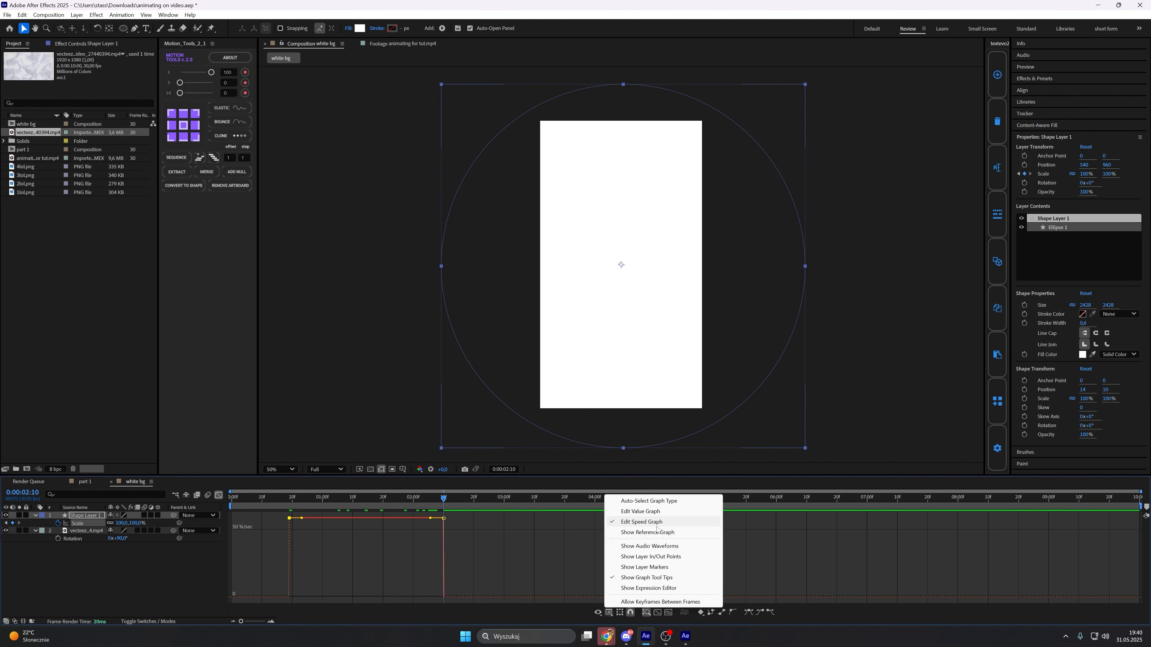
left_click(626, 512)
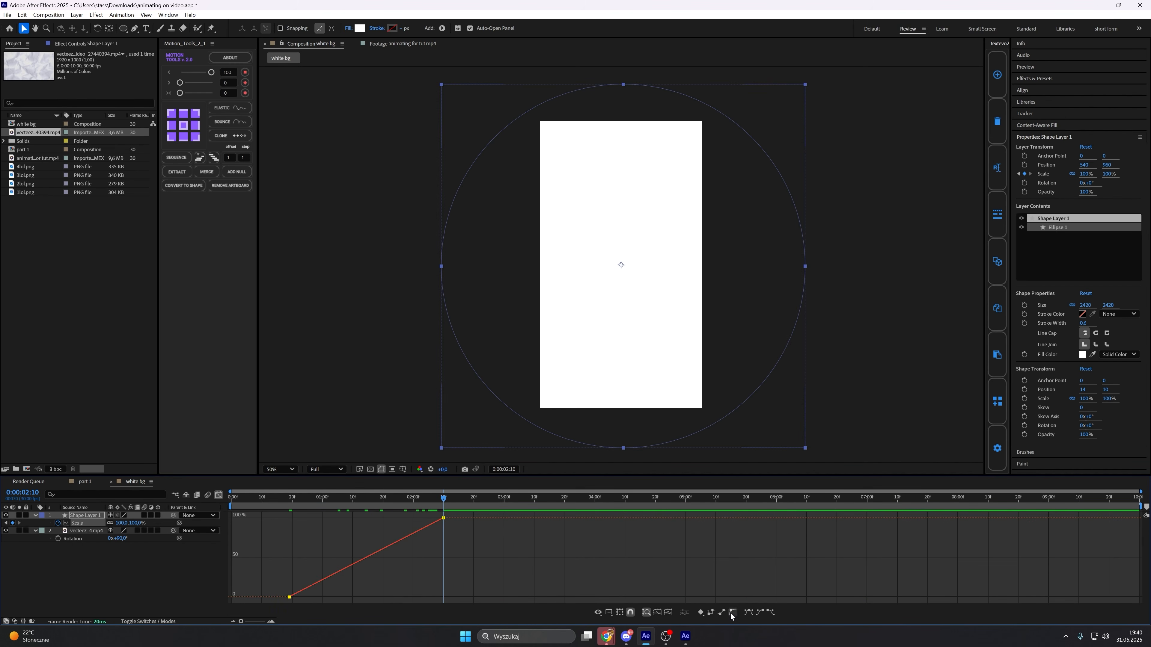
key("F9")
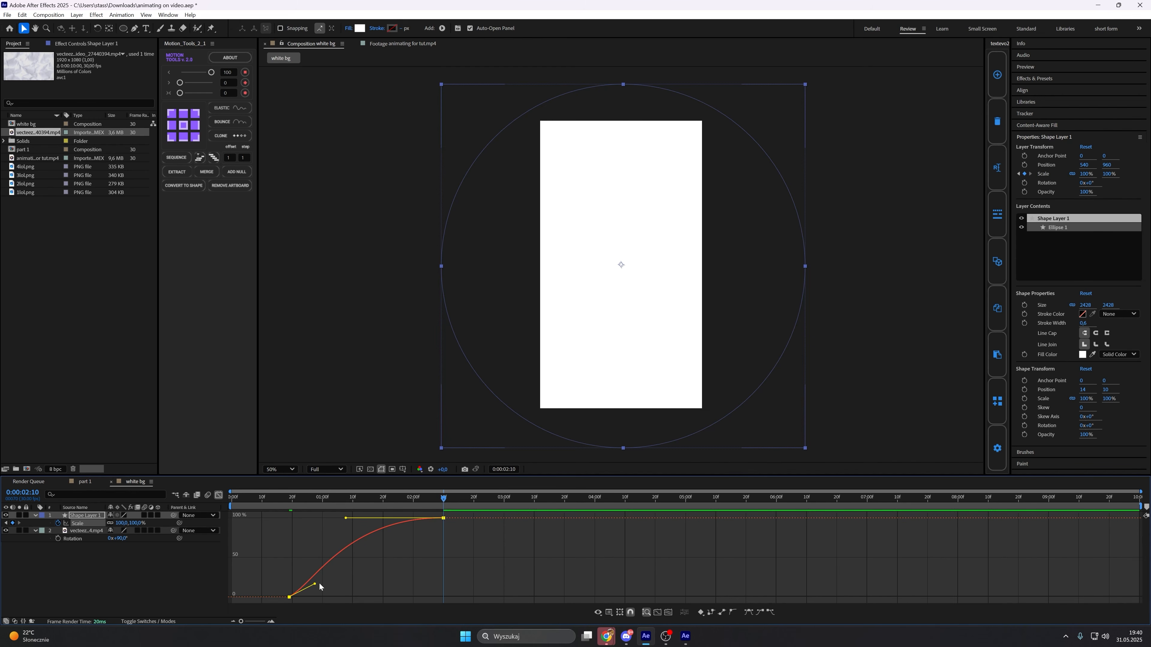
left_click_drag(315, 584, 337, 597)
left_click_drag(348, 518, 351, 517)
left_click_drag(443, 499, 277, 499)
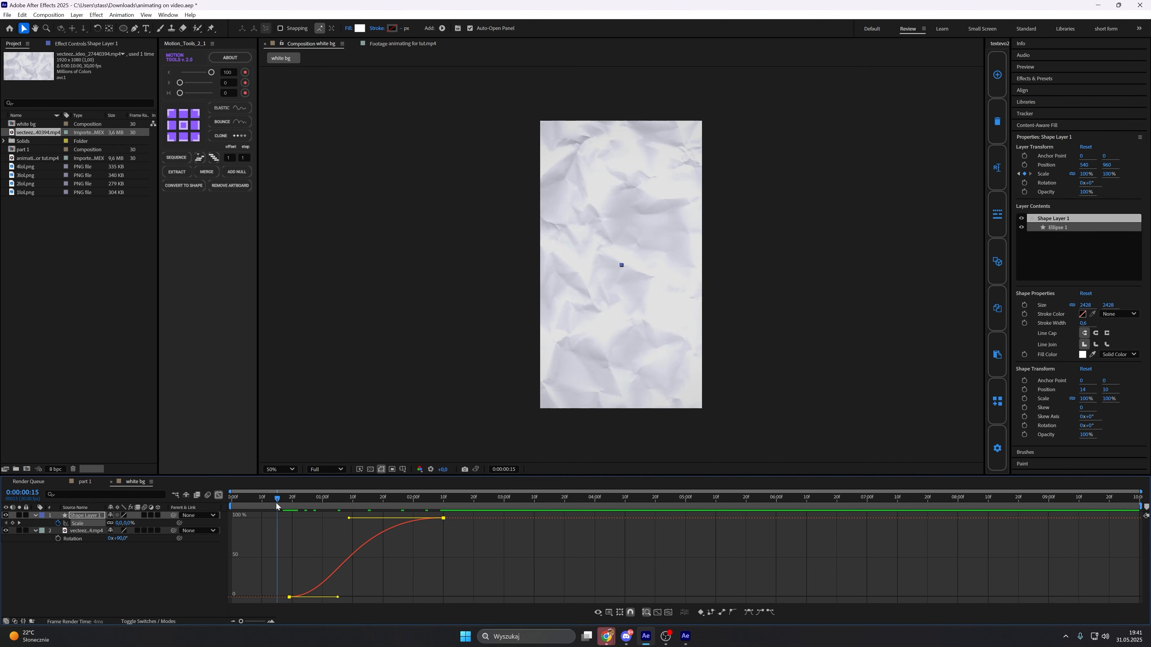
left_click(219, 495)
left_click(351, 569)
key("space")
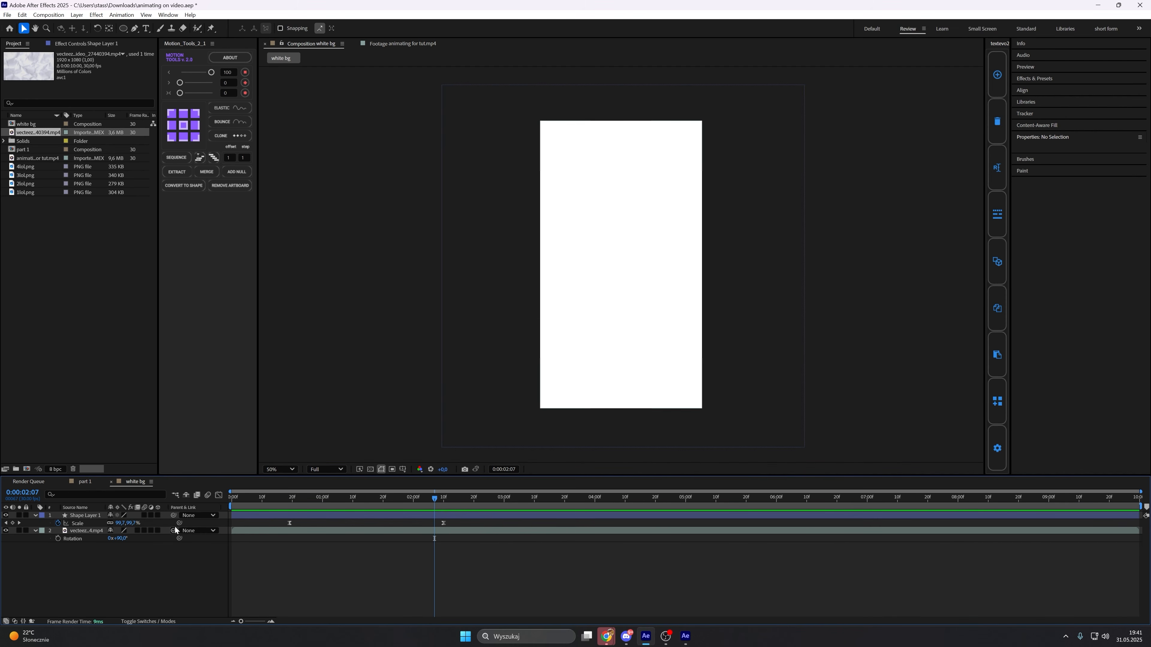
Use the circle shape layer as the track matte of the paper texture layer and scrub through the reveal.
left_click(151, 622)
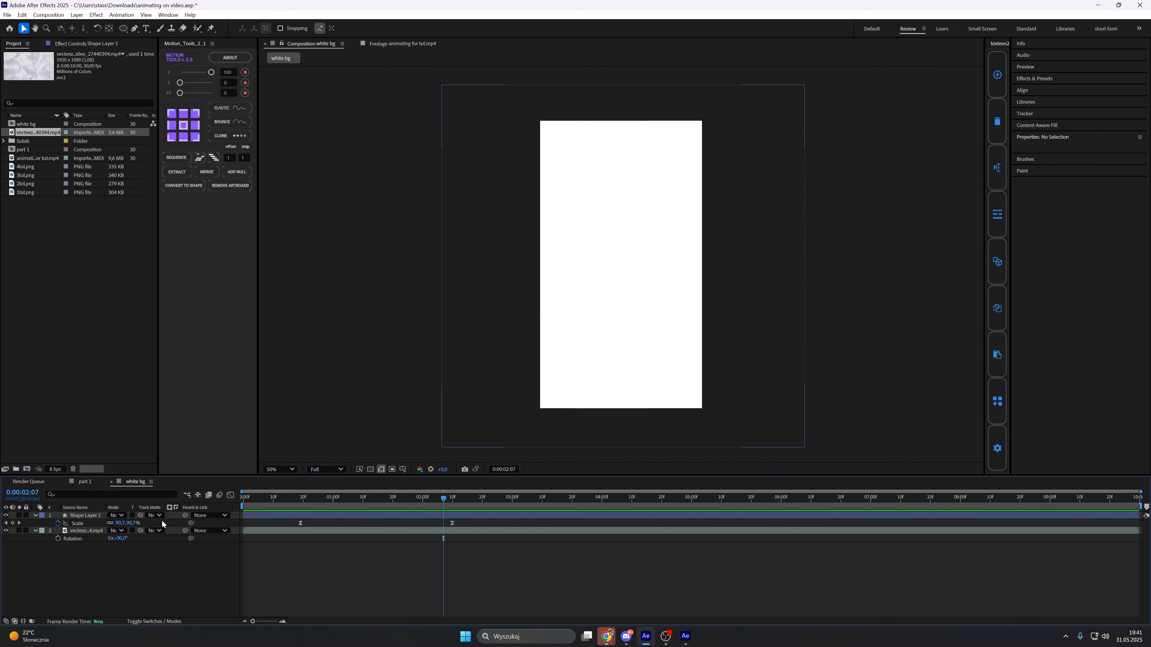
left_click(151, 516)
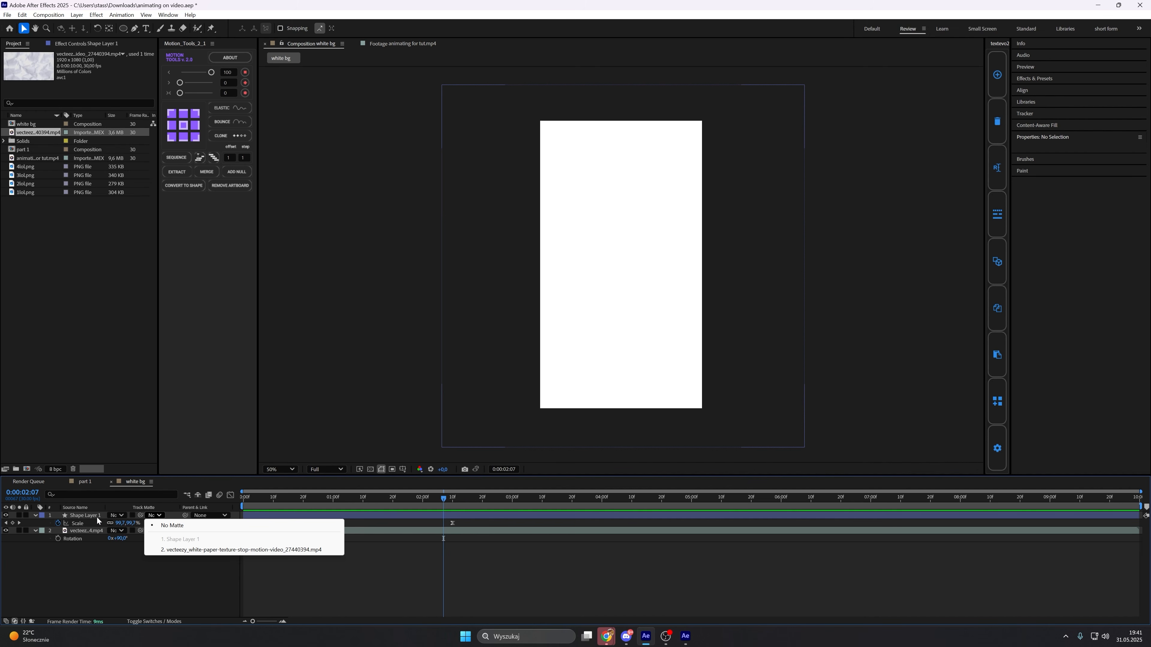
left_click(94, 530)
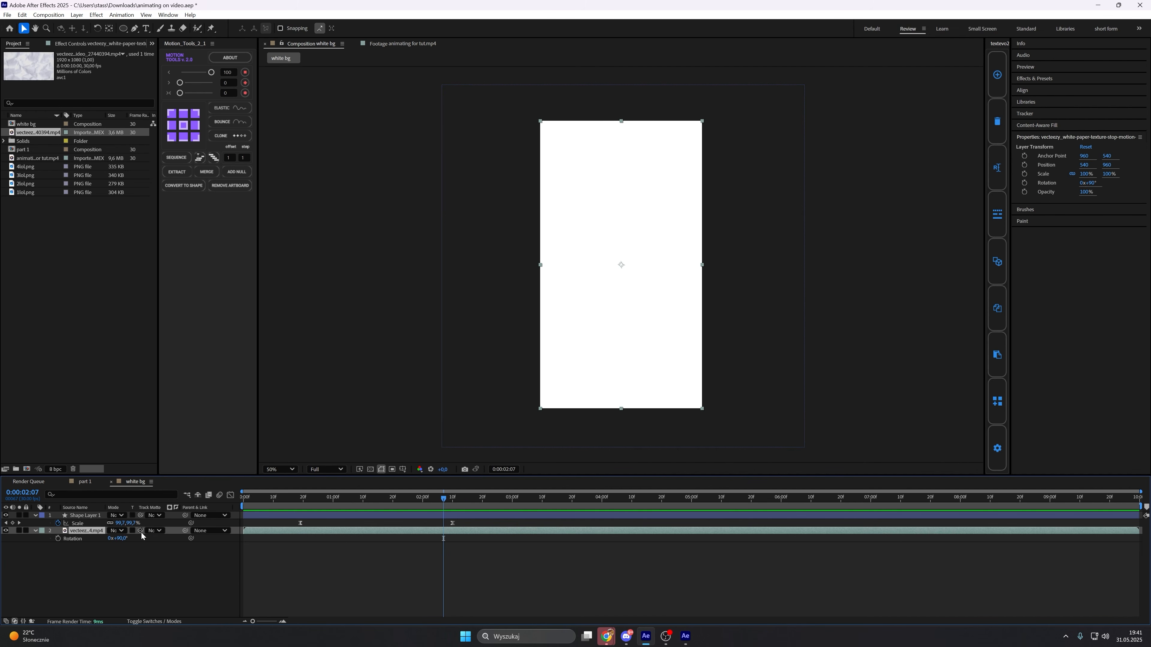
left_click_drag(141, 531, 92, 519)
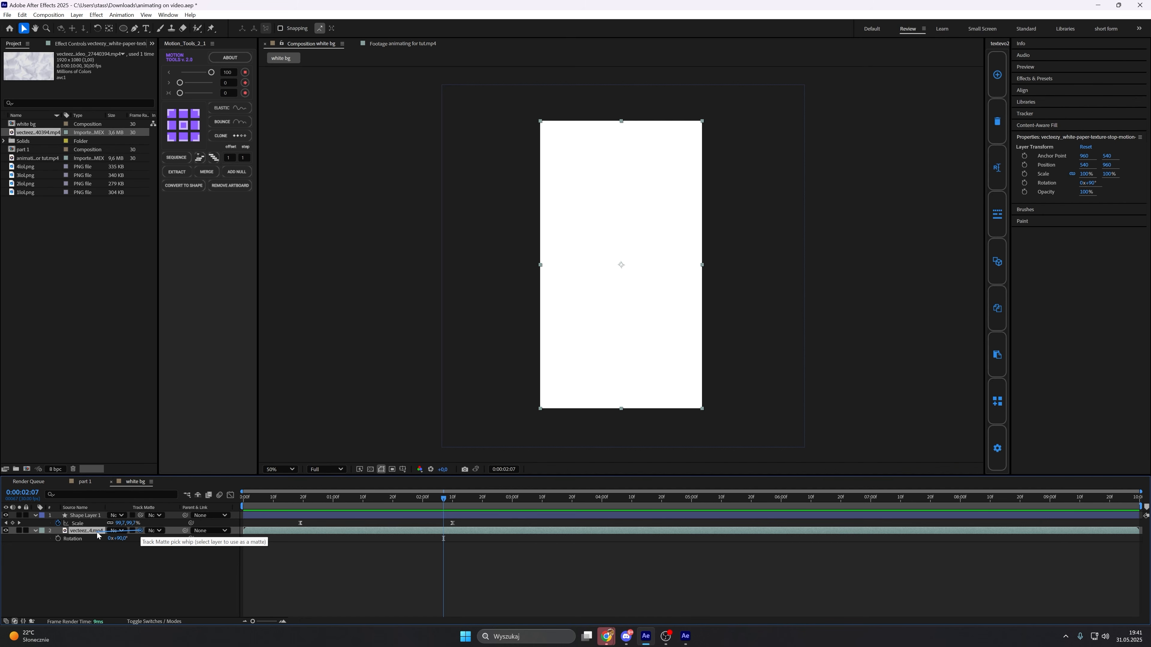
left_click_drag(95, 516, 95, 514)
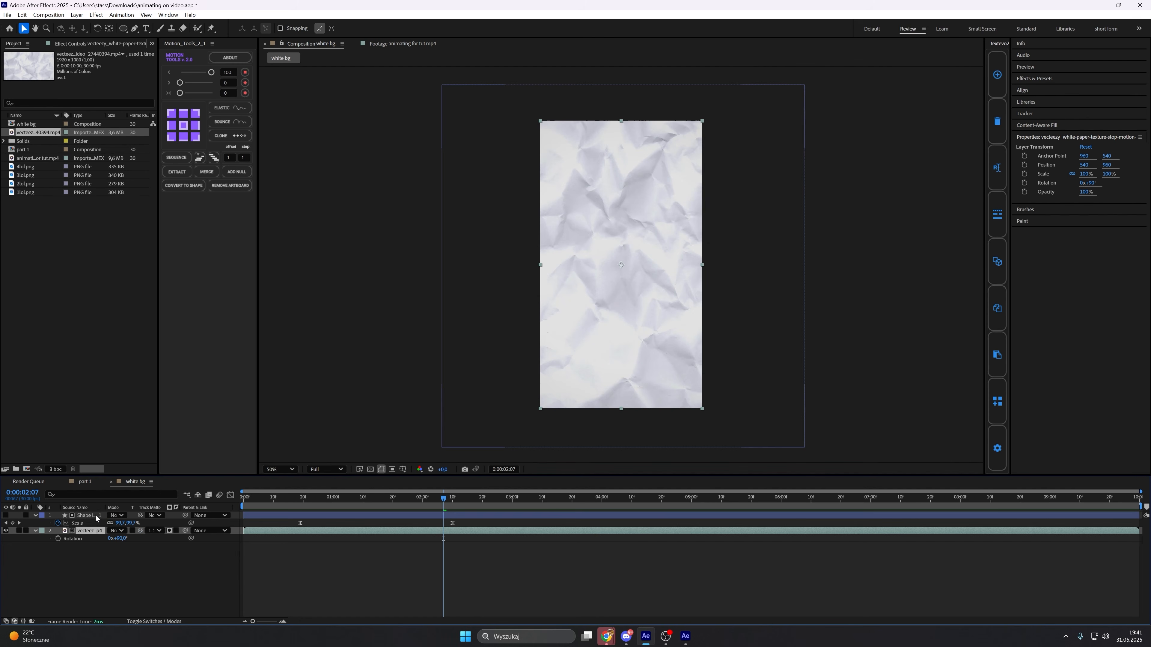
left_click_drag(449, 501, 355, 498)
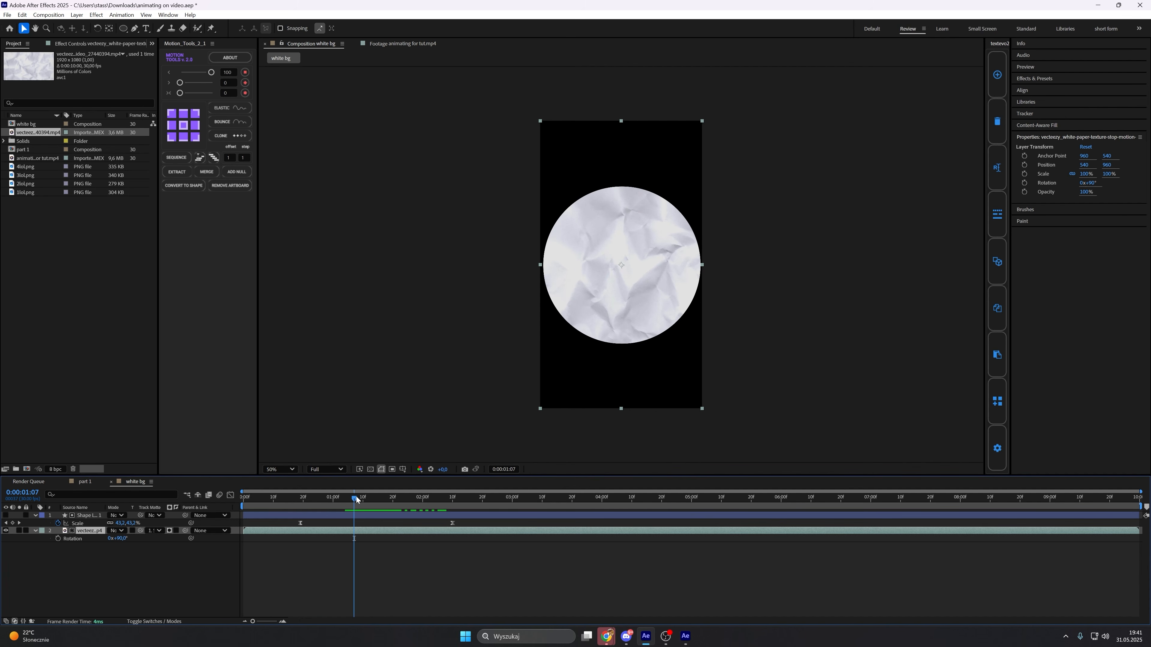
Nudge the circle matte horizontally to X position 534.5 and play back the paper reveal.
left_click(370, 519)
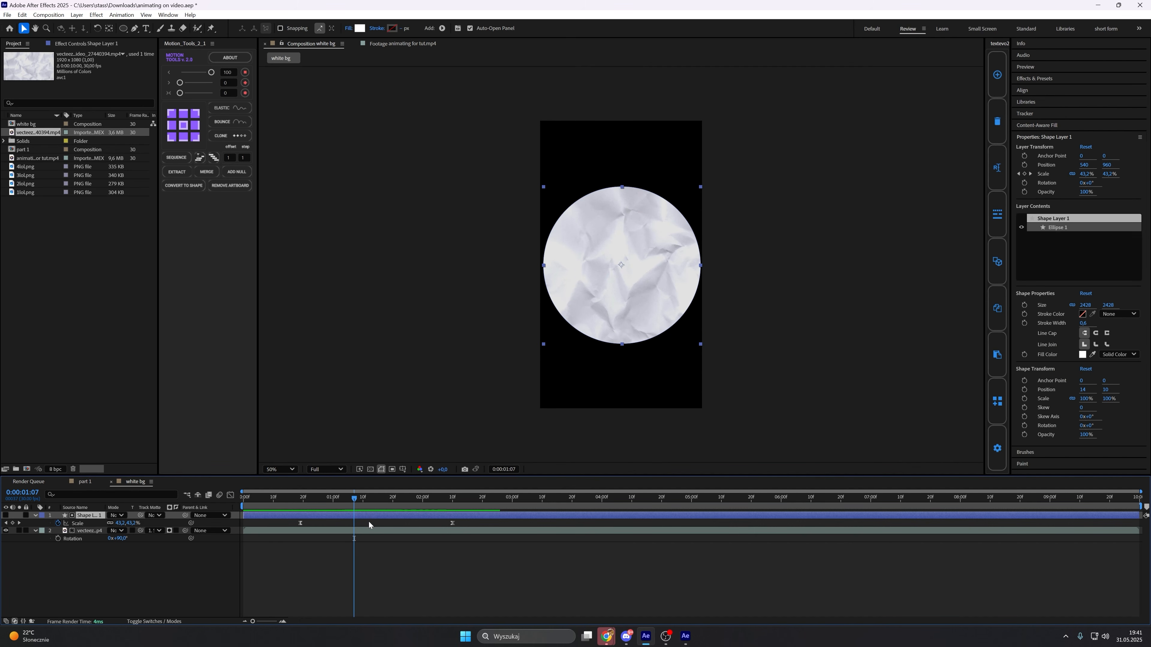
left_click(368, 531)
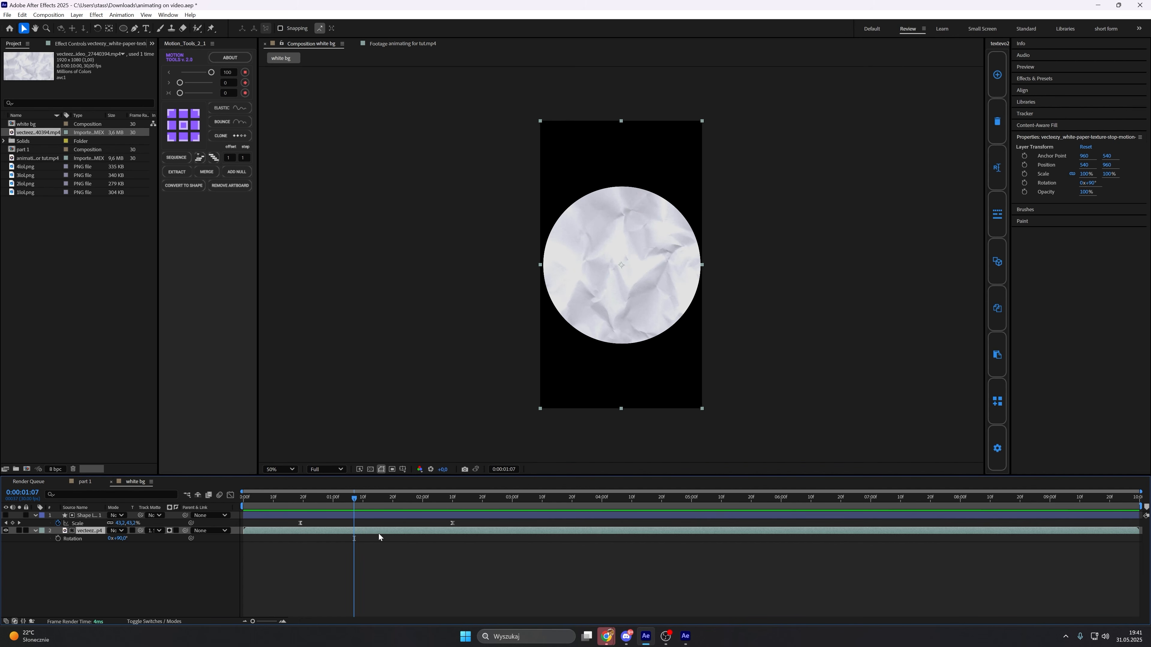
key("slash")
left_click(397, 514)
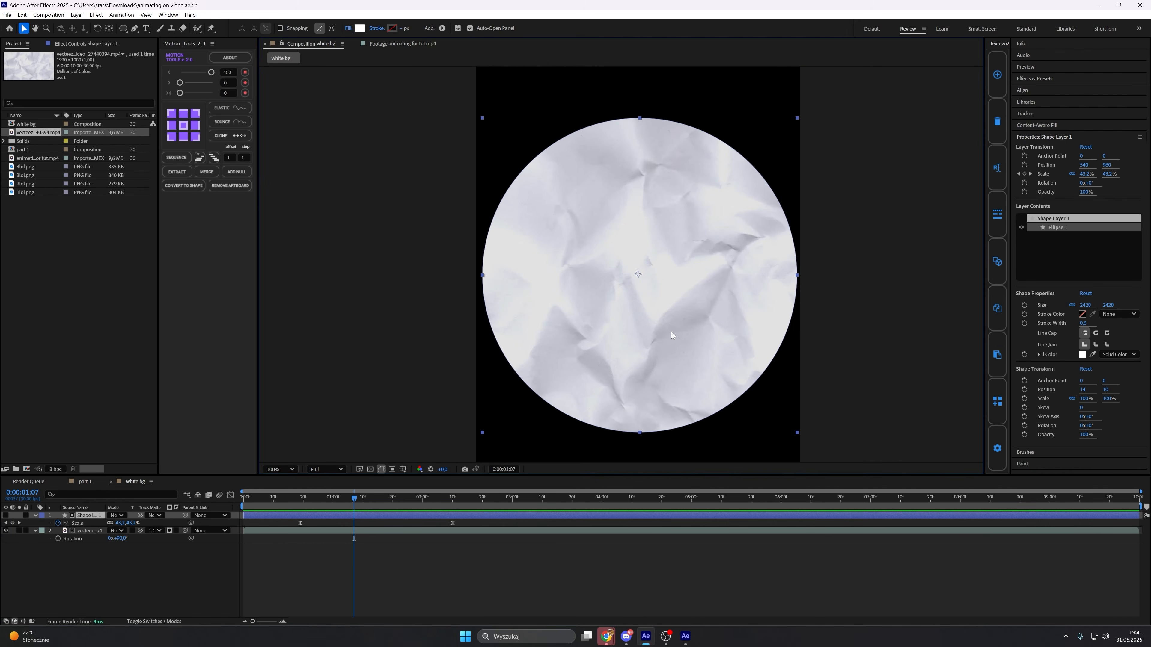
scroll(670, 331, "up", 1)
left_click_drag(684, 340, 680, 340)
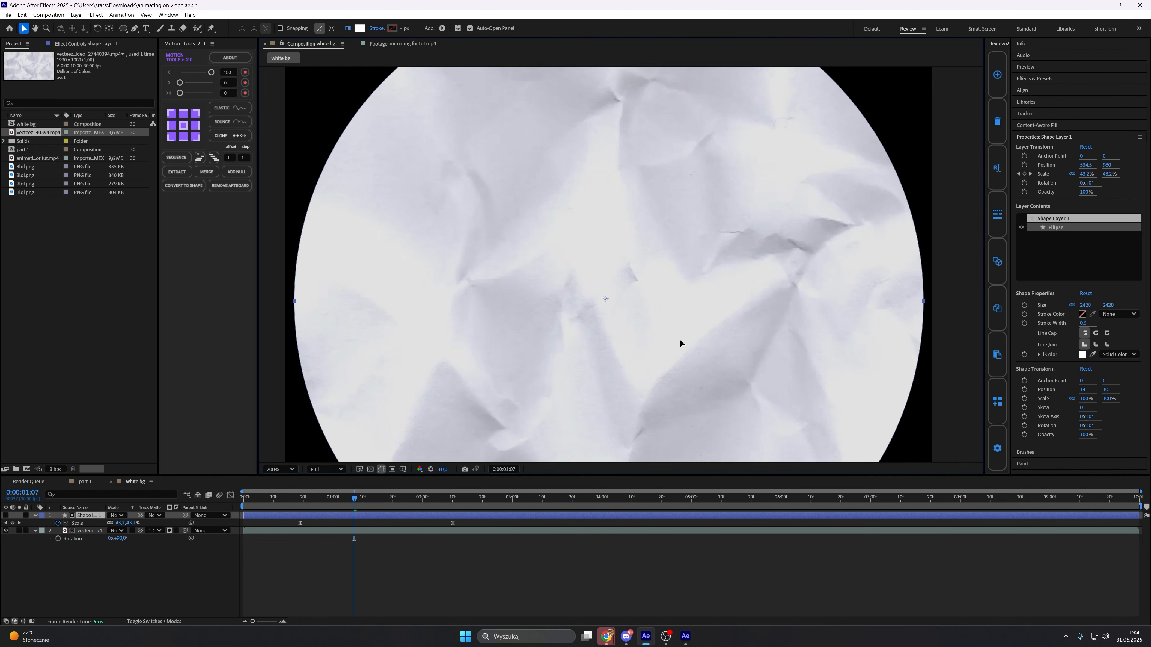
scroll(680, 343, "down", 2)
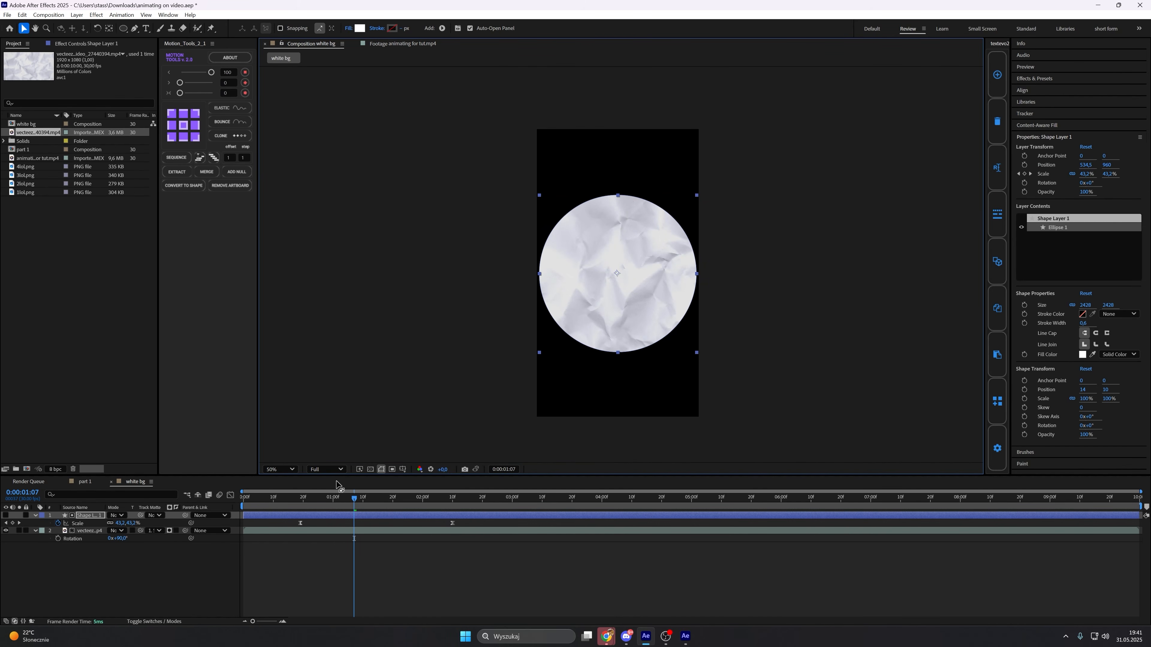
left_click_drag(355, 499, 292, 501)
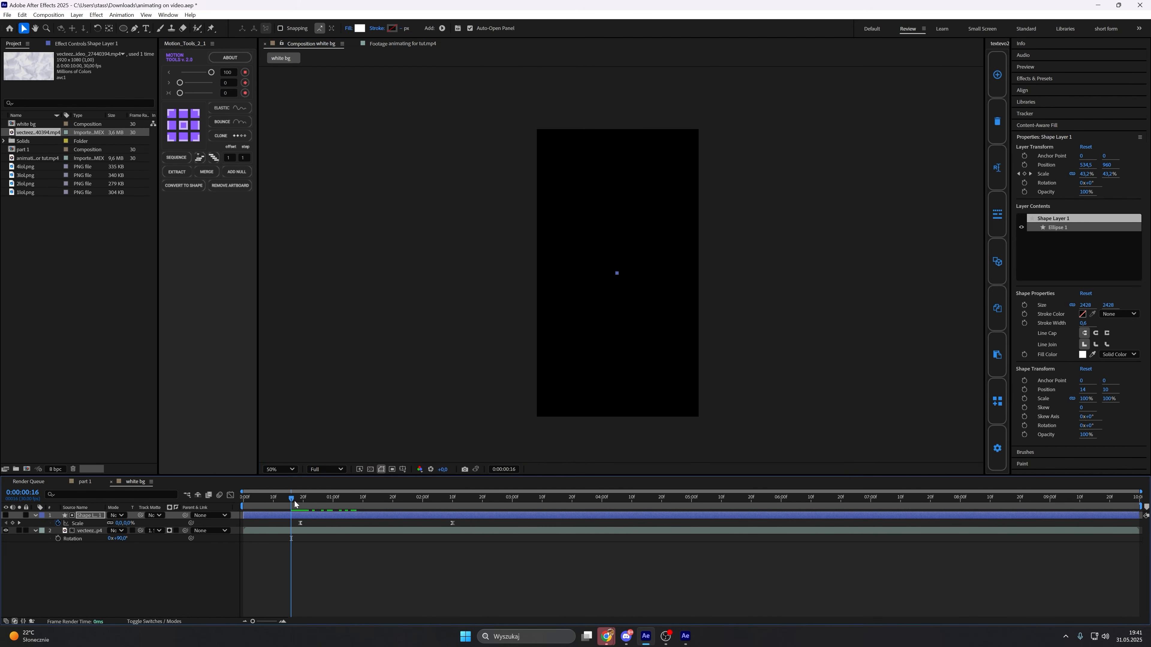
key("space")
left_click(363, 586)
left_click(300, 499)
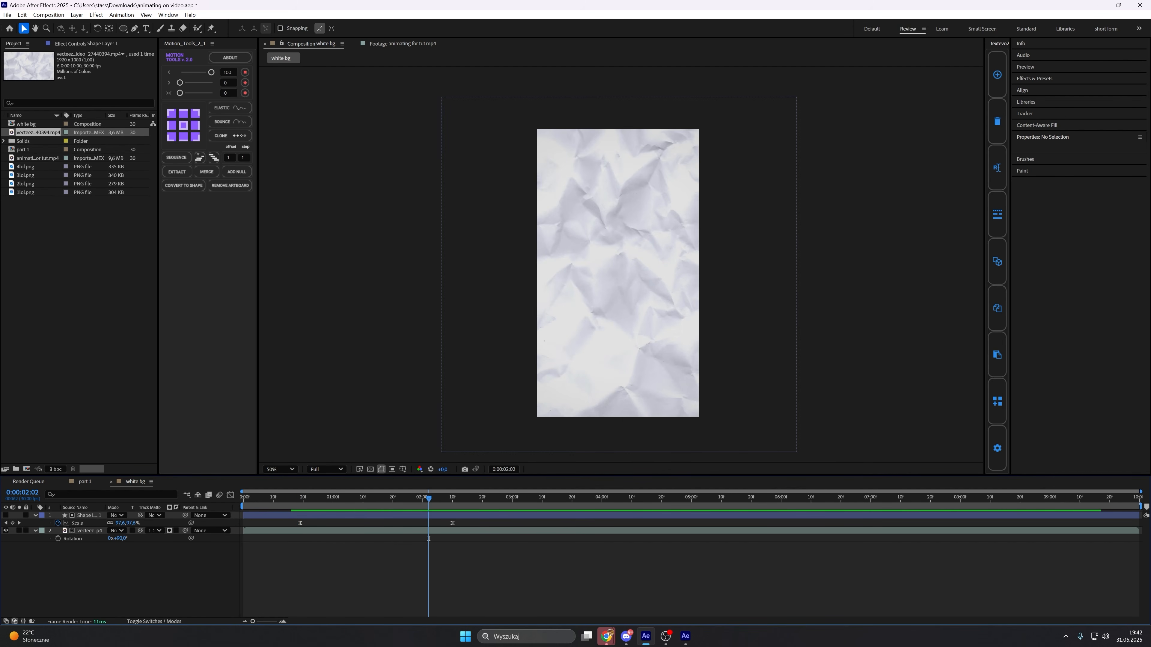
Apply the Turbulent Displace effect to the circle matte layer and inspect its edge partway through the reveal.
left_click(409, 517)
left_click(86, 43)
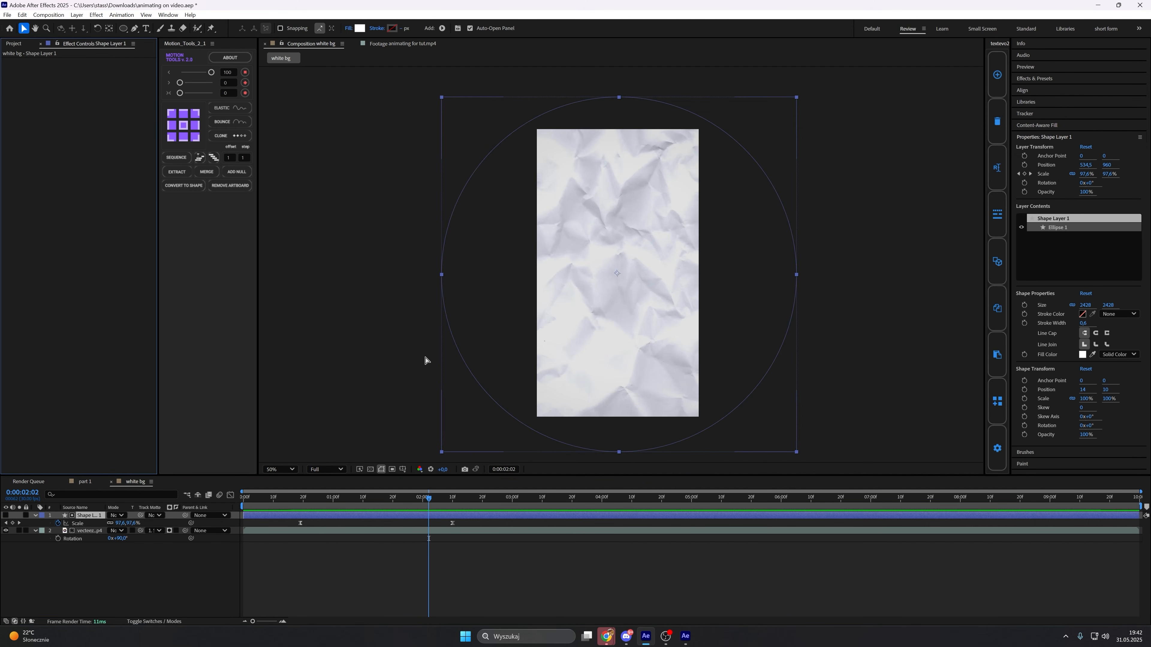
key("ctrl+space")
type("tur")
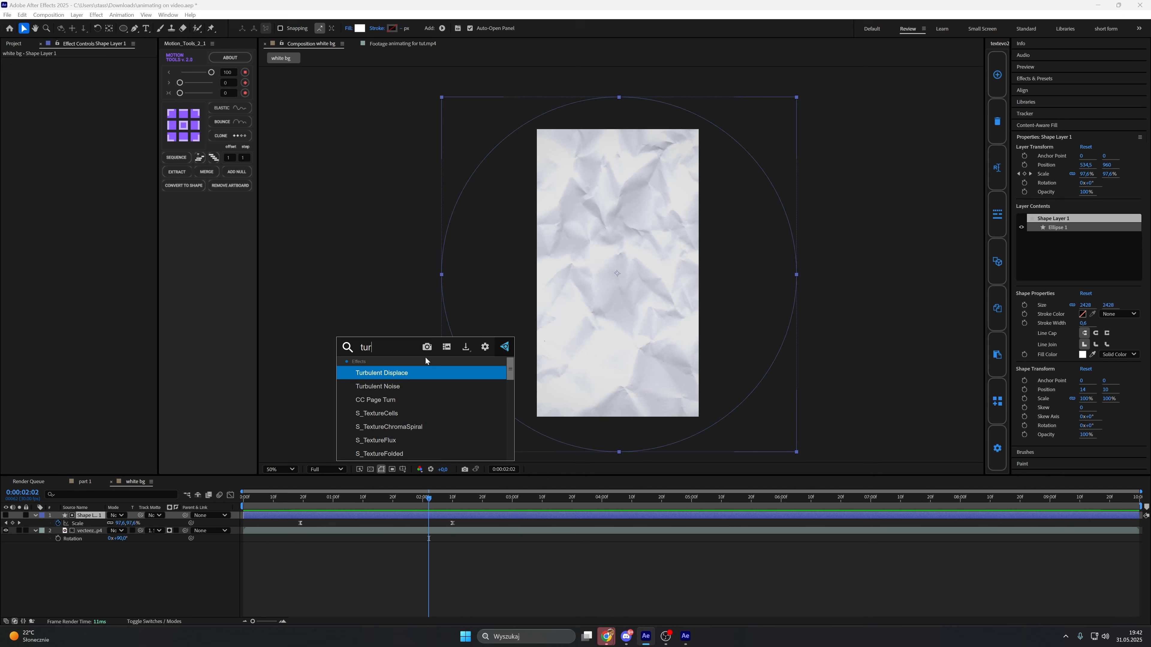
left_click(358, 372)
left_click_drag(428, 497, 350, 507)
scroll(604, 248, "up", 4)
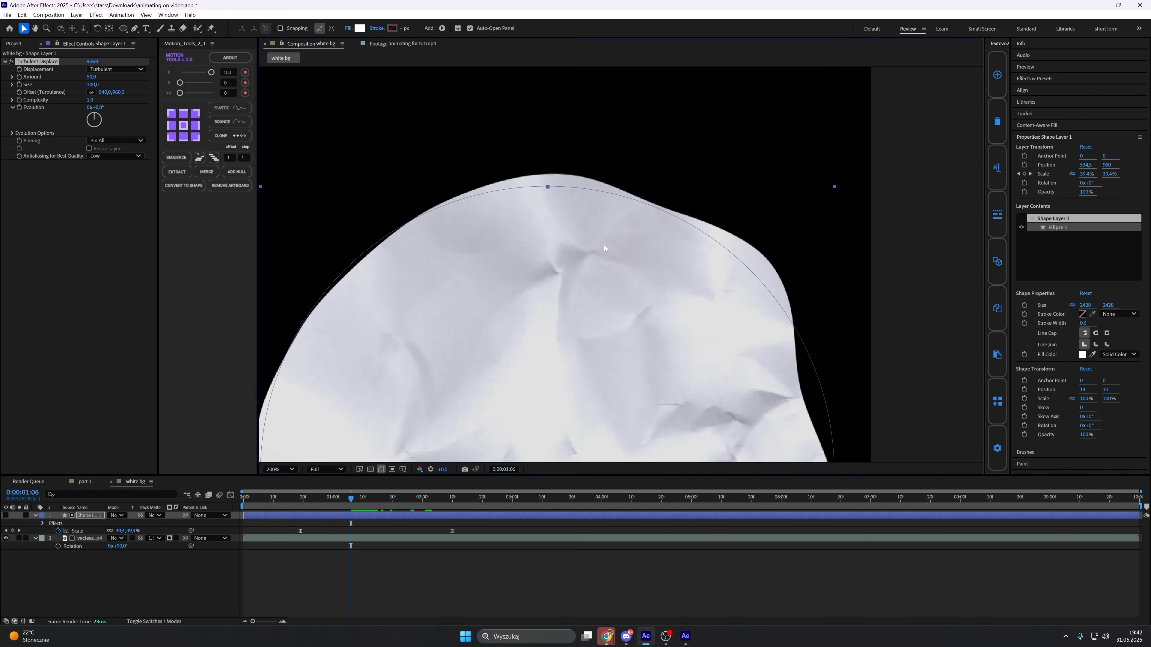
Set the Turbulent Displace amount on the circle matte to 190.
left_click(93, 77)
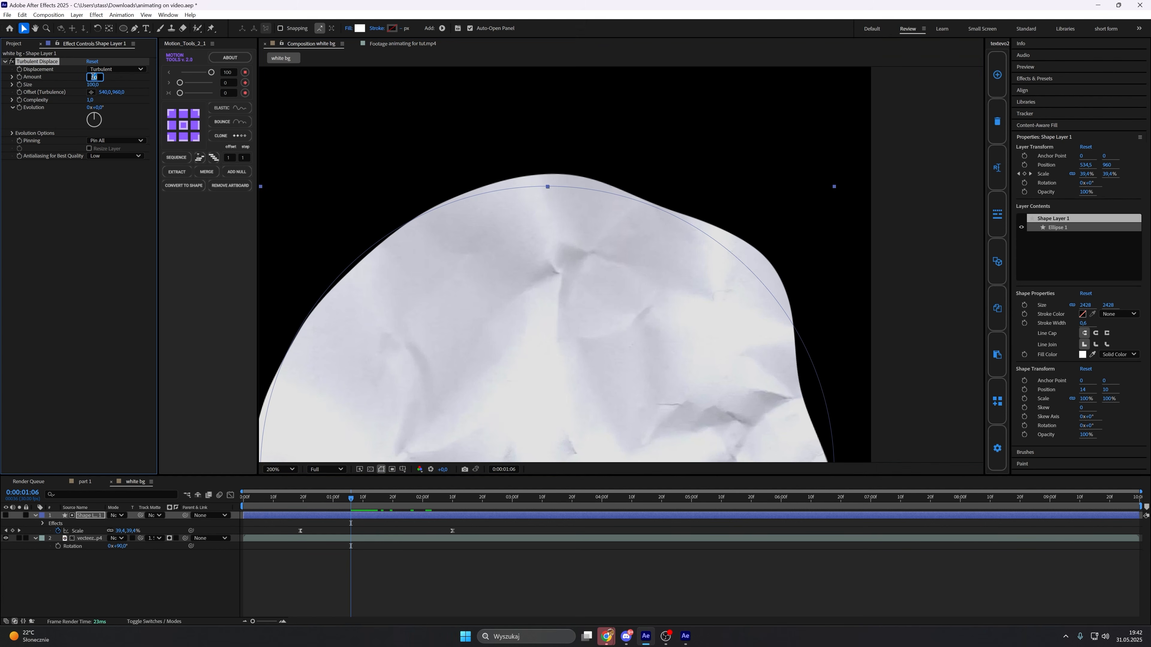
type("190")
key("Return")
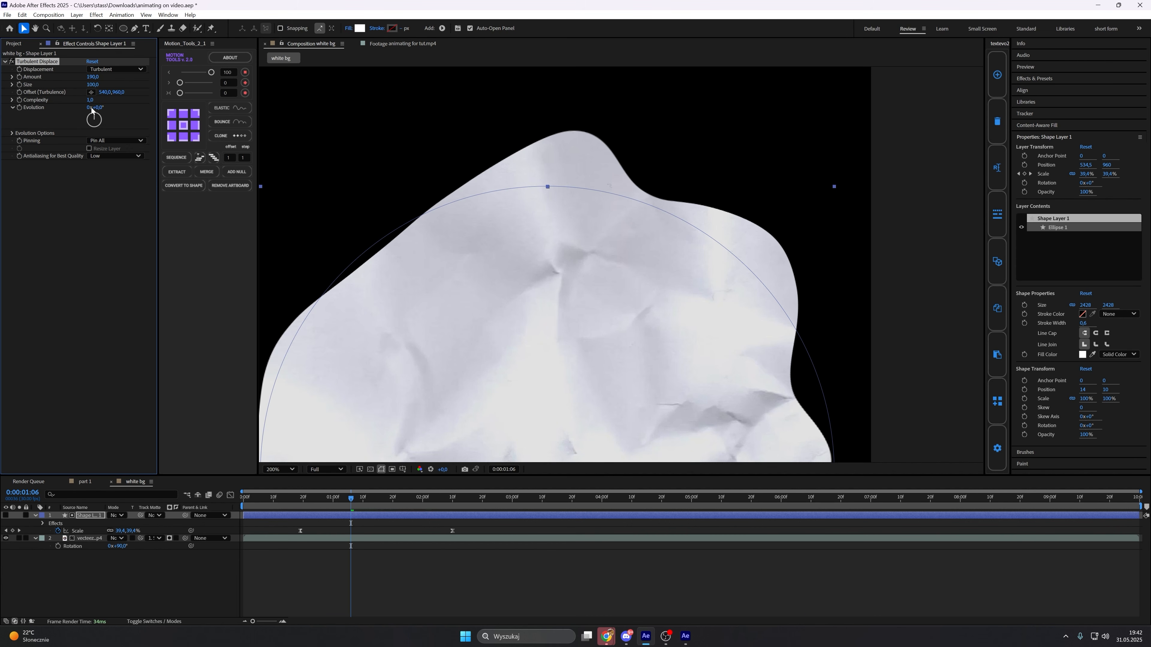
Set the Turbulent Displace complexity on the circle matte to 5 and play back the paper reveal.
left_click(90, 100)
type("5")
key("Return")
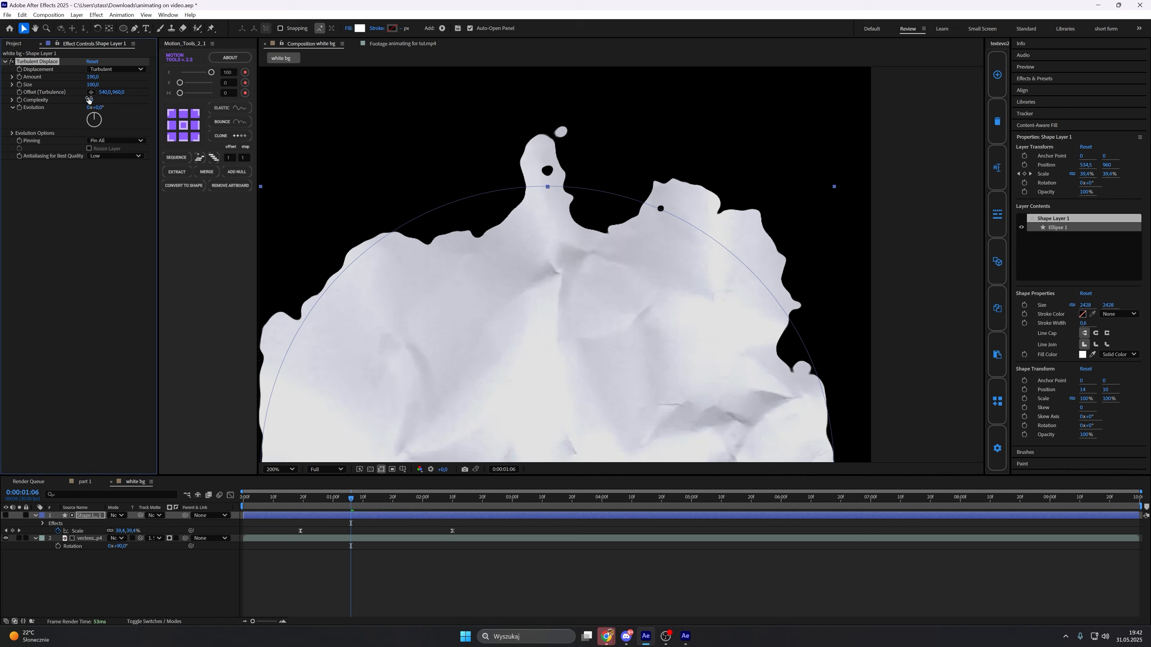
scroll(383, 196, "down", 3)
key("space")
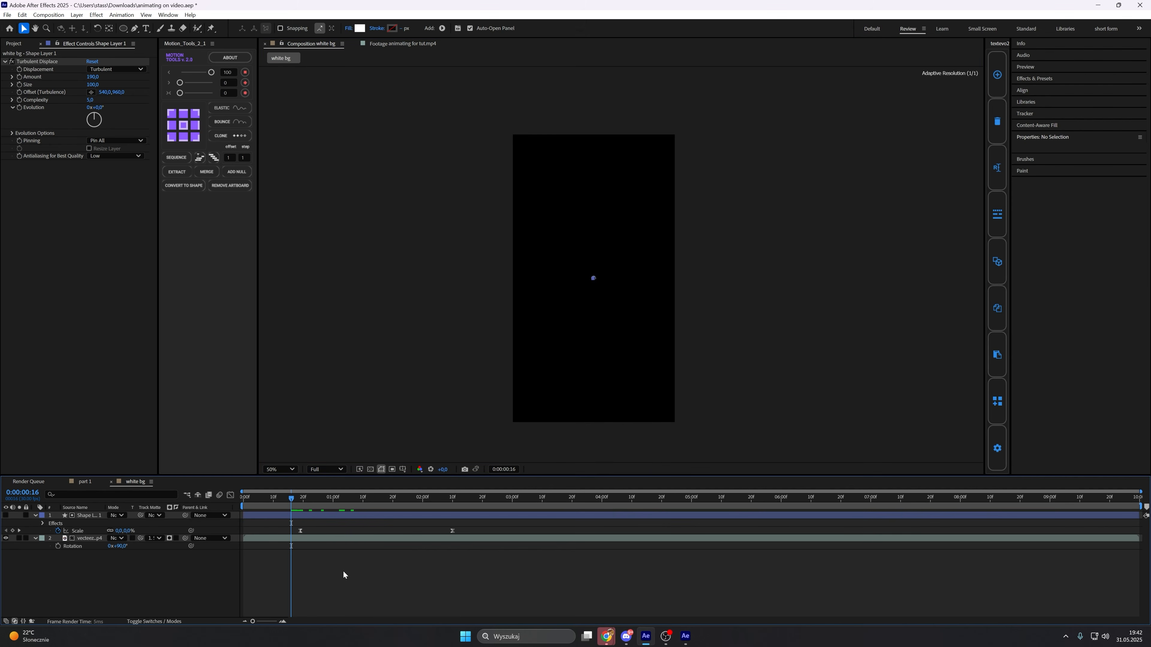
key("space")
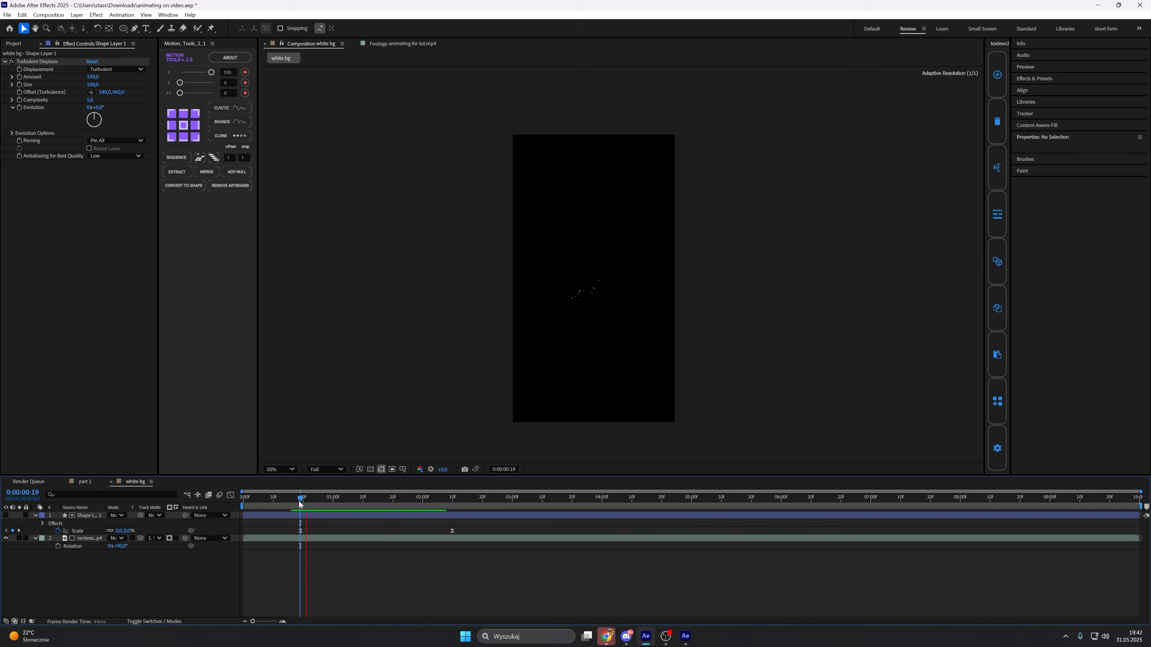
Apply a second Turbulent Displace effect to the circle matte layer partway through the reveal and set its amount to 300.
left_click_drag(299, 500, 335, 499)
left_click(93, 515)
key("ctrl+space")
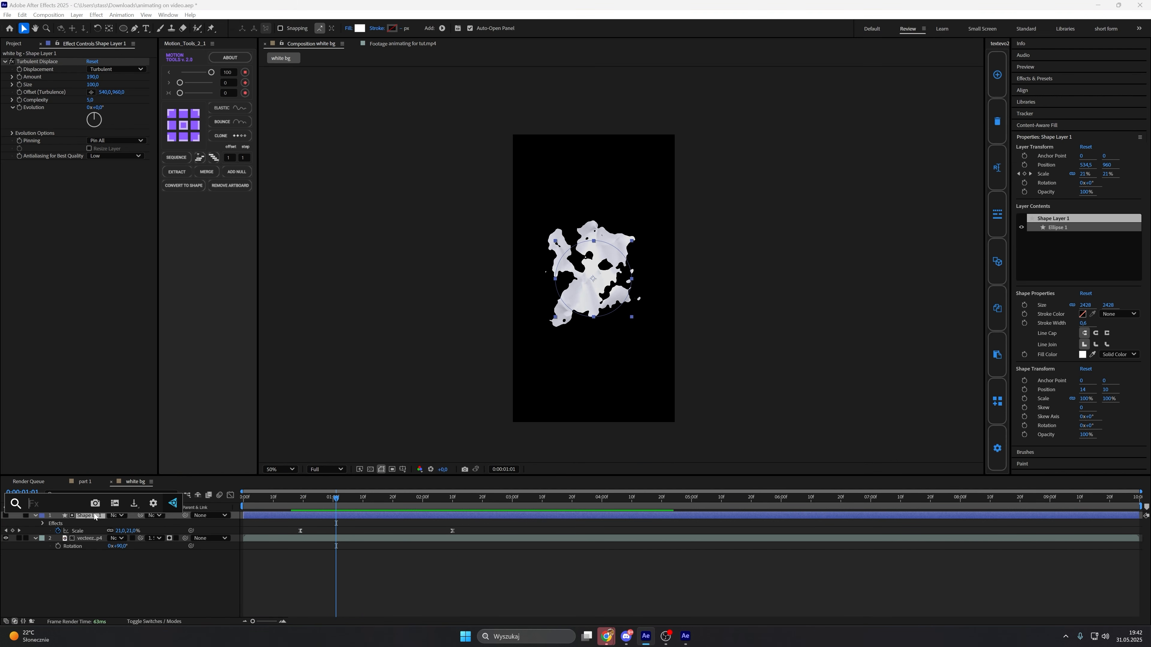
type("tu")
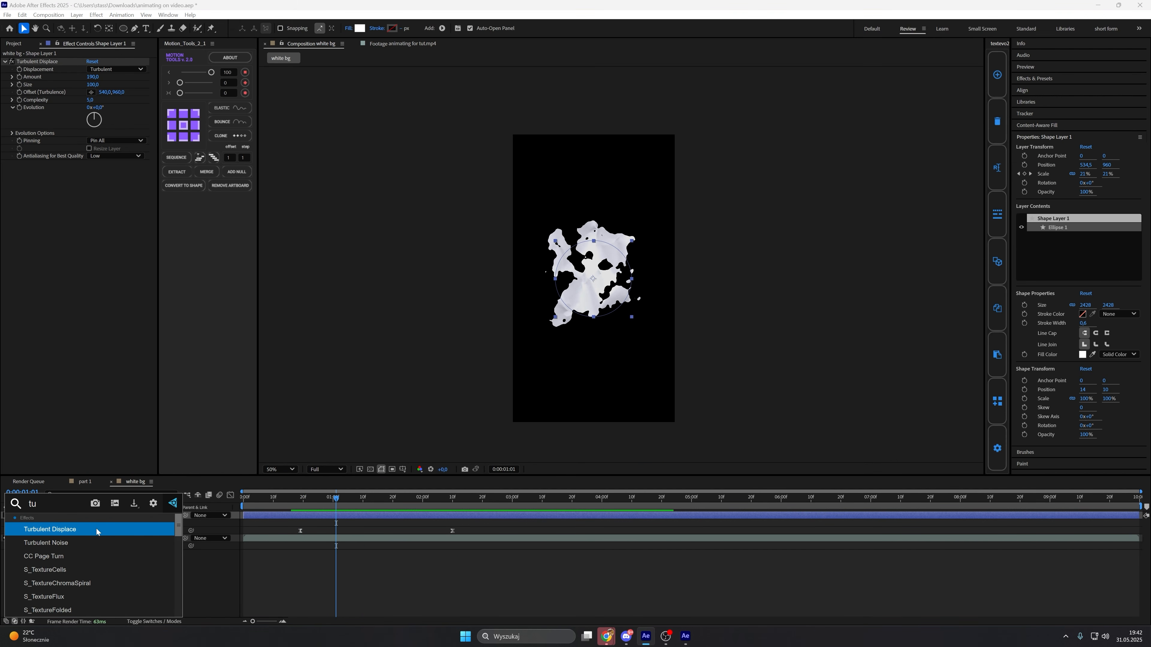
left_click(96, 529)
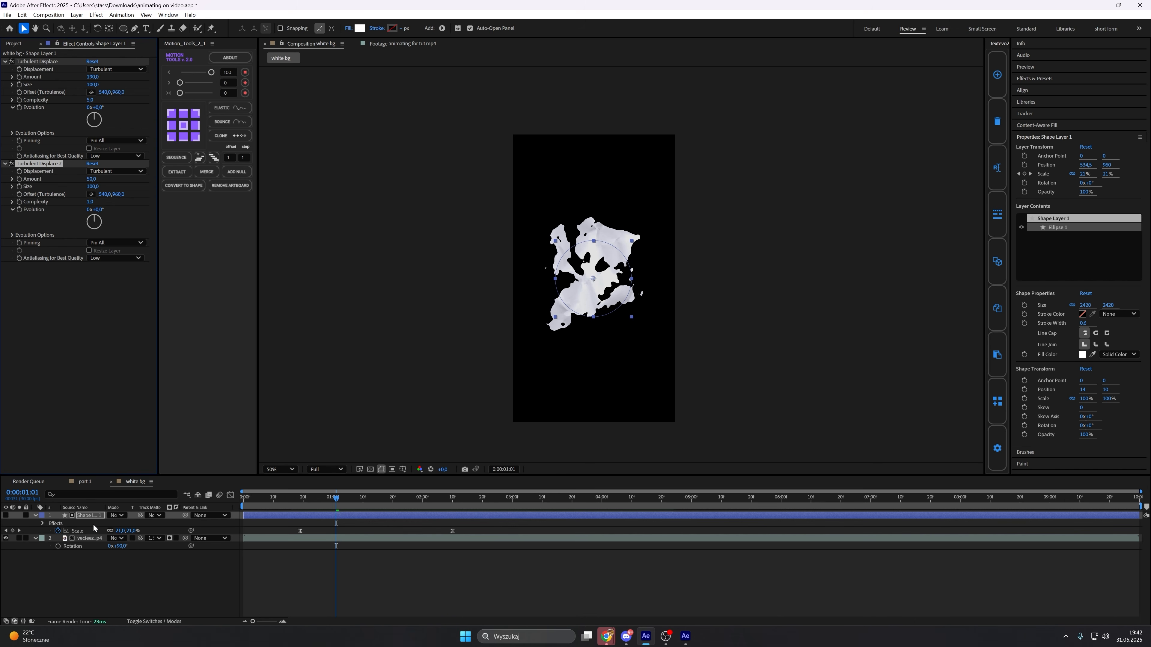
left_click(92, 180)
type("3")
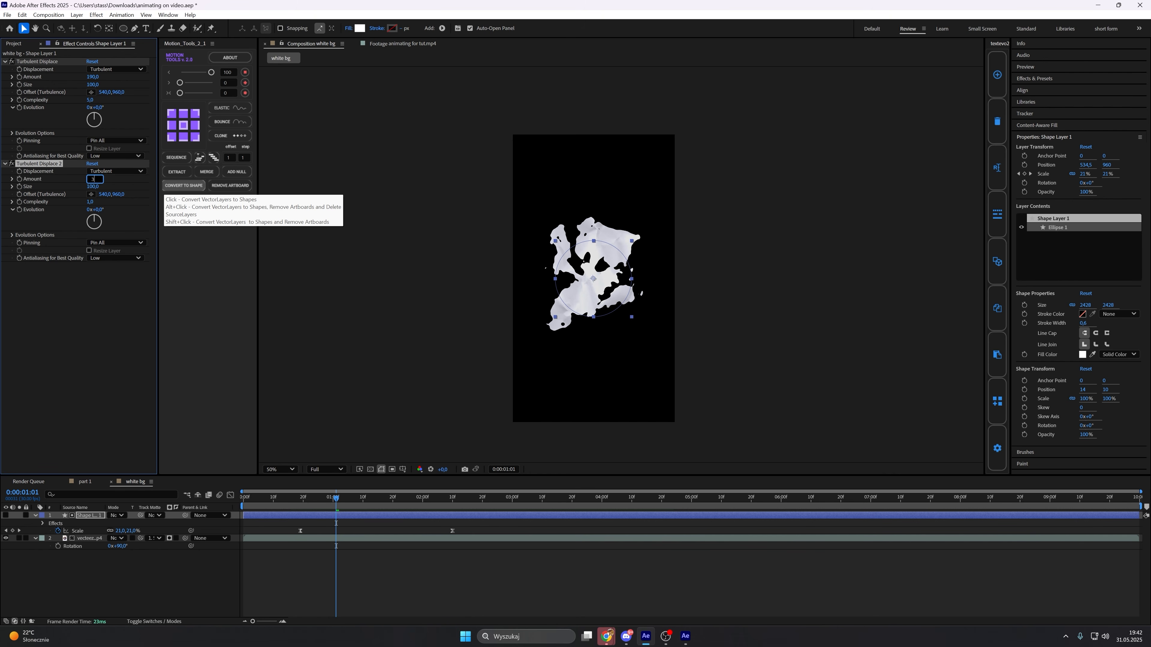
type("00")
key("Return")
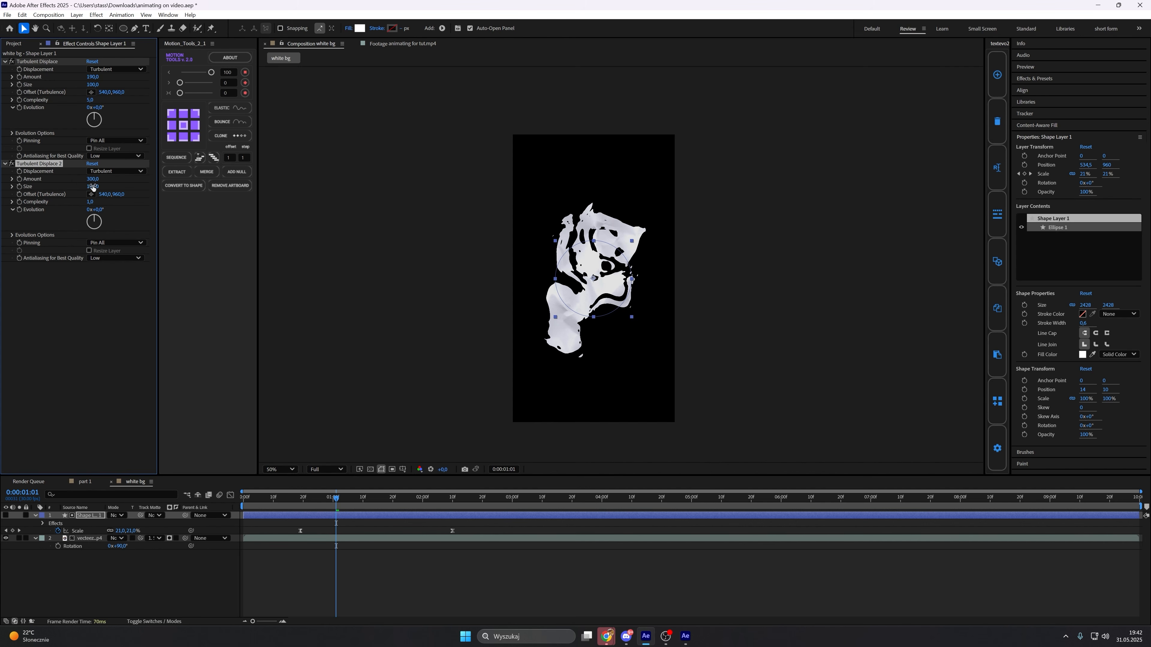
Set the second Turbulent Displace effect's size to 7, then play back and scrub through the reveal.
left_click(92, 186)
key("BackSpace")
type("7")
key("Return")
mouse_move(335, 498)
left_mouse_down()
mouse_move(379, 499)
mouse_move(328, 498)
mouse_move(342, 500)
left_mouse_up()
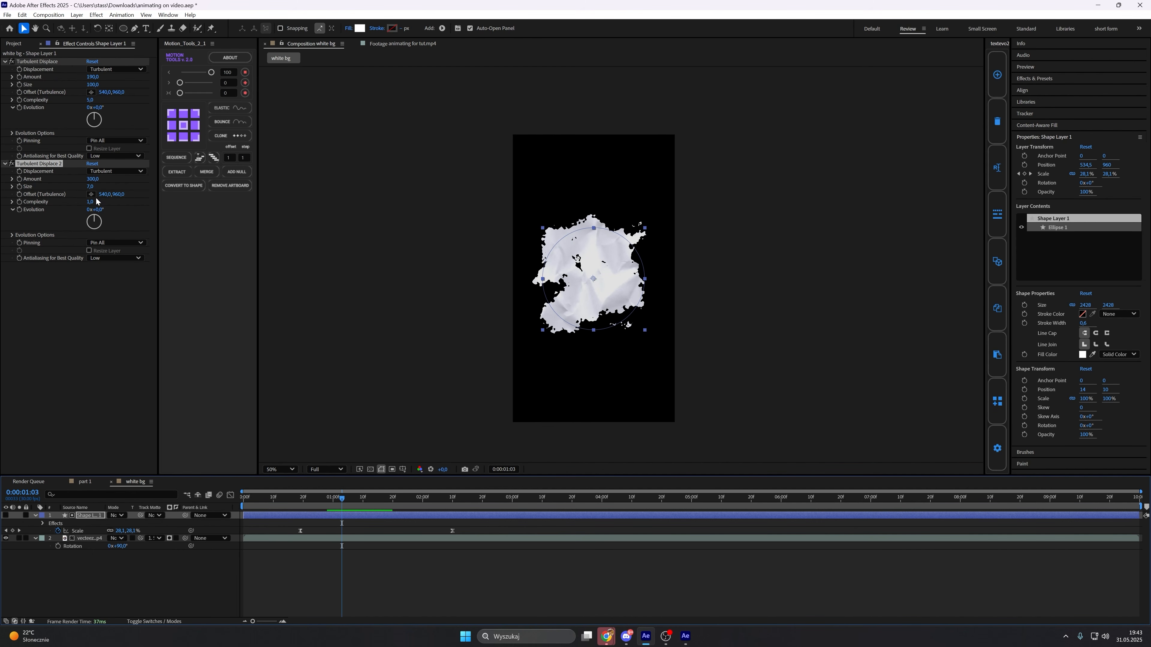
key("Home")
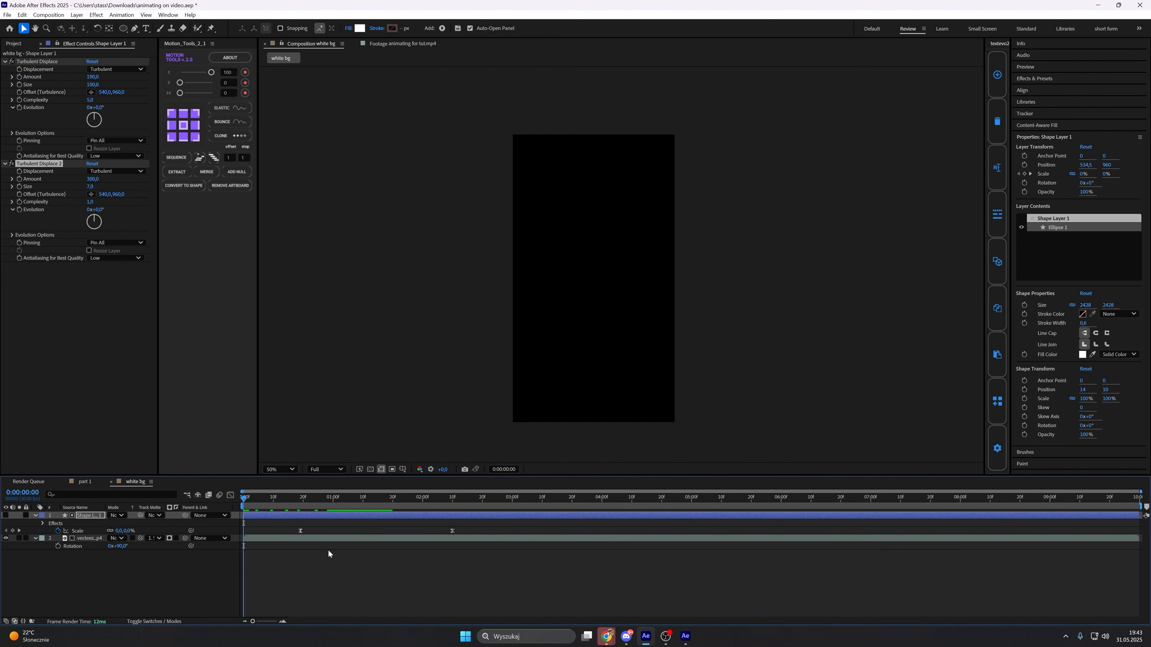
left_click(328, 550)
key("space")
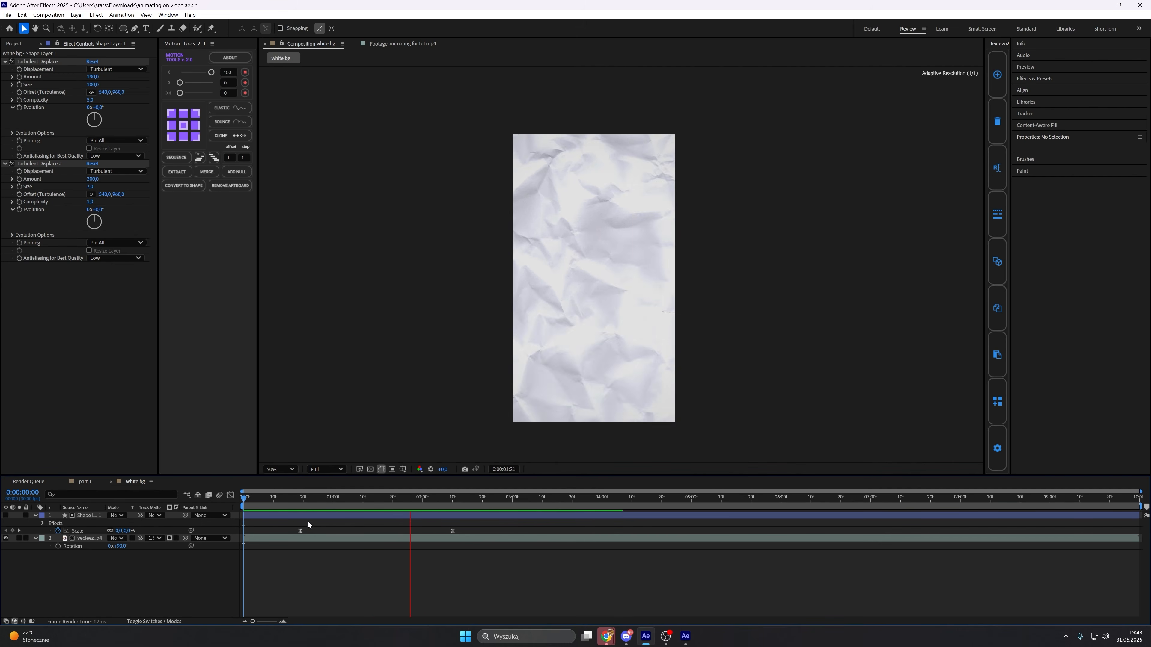
left_click(291, 501)
left_click_drag(290, 501, 350, 504)
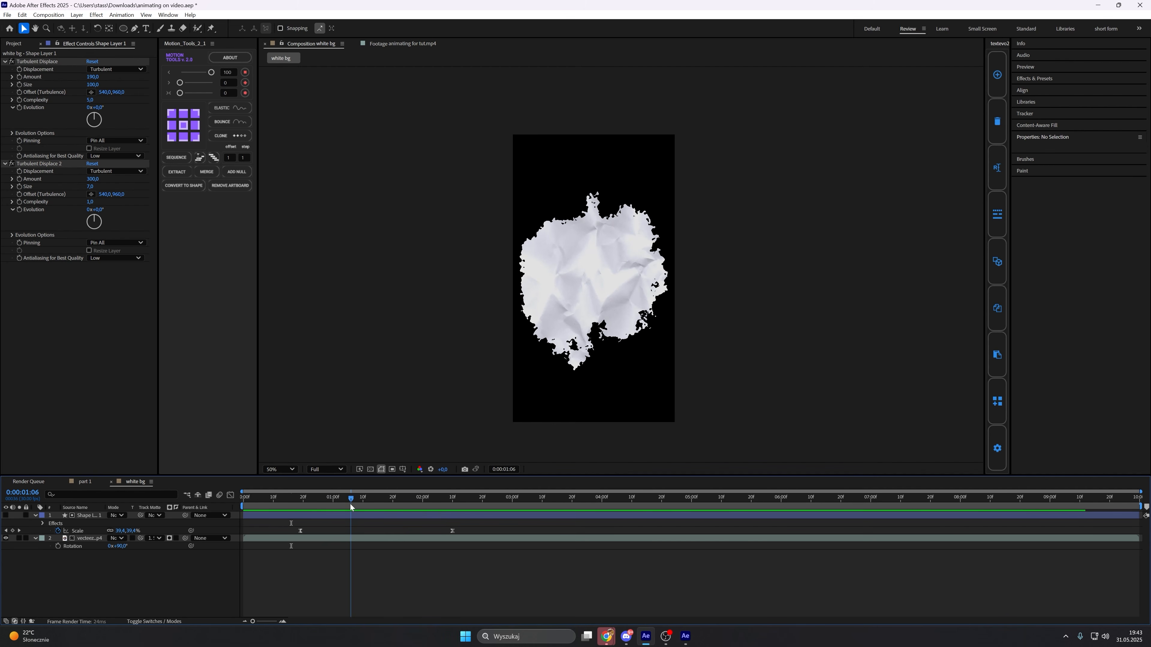
Apply Posterize Time to the circle matte layer above both Turbulent Displace effects, set its frame rate to 16 and play back the reveal.
left_click(350, 516)
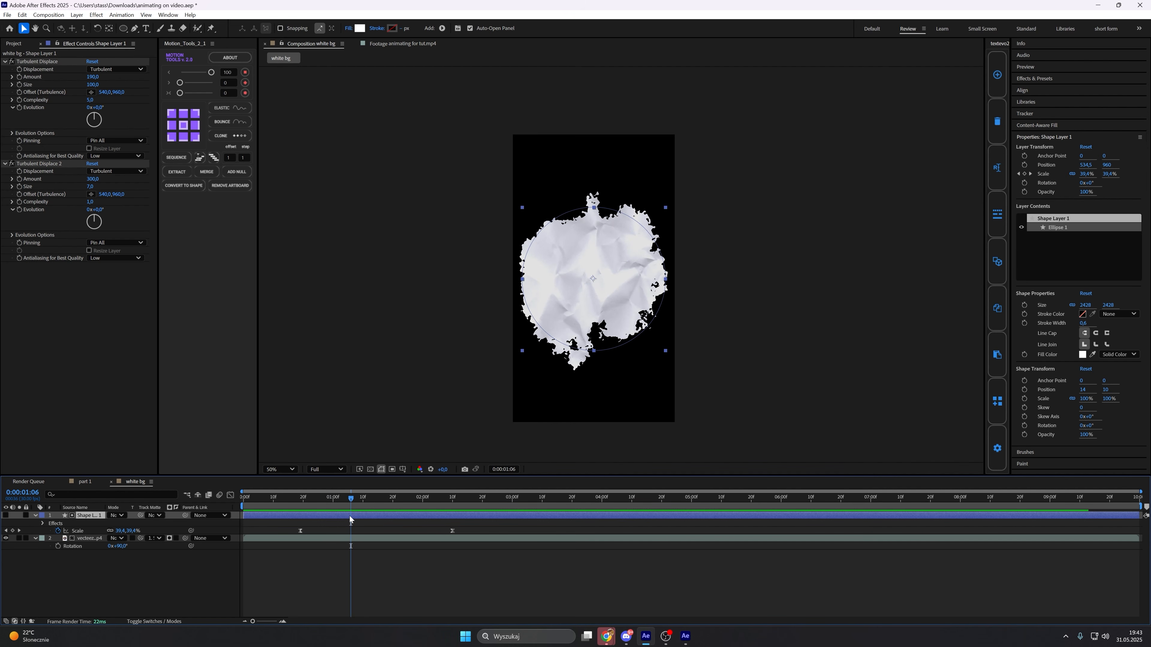
key("ctrl+space")
type("pos")
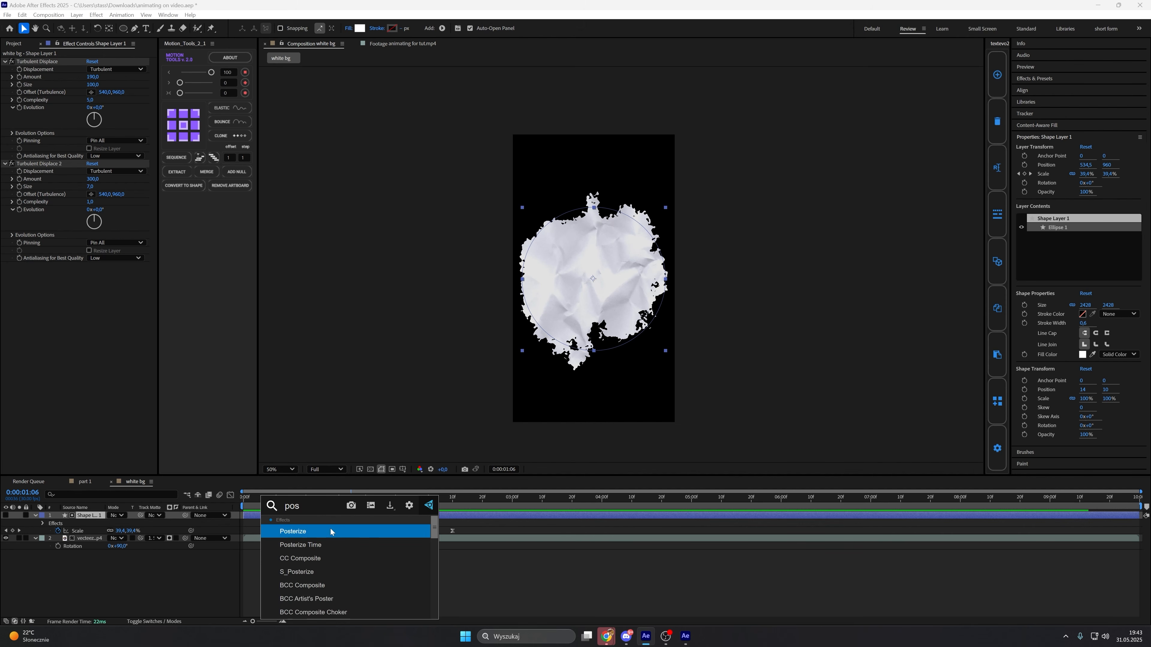
left_click(328, 545)
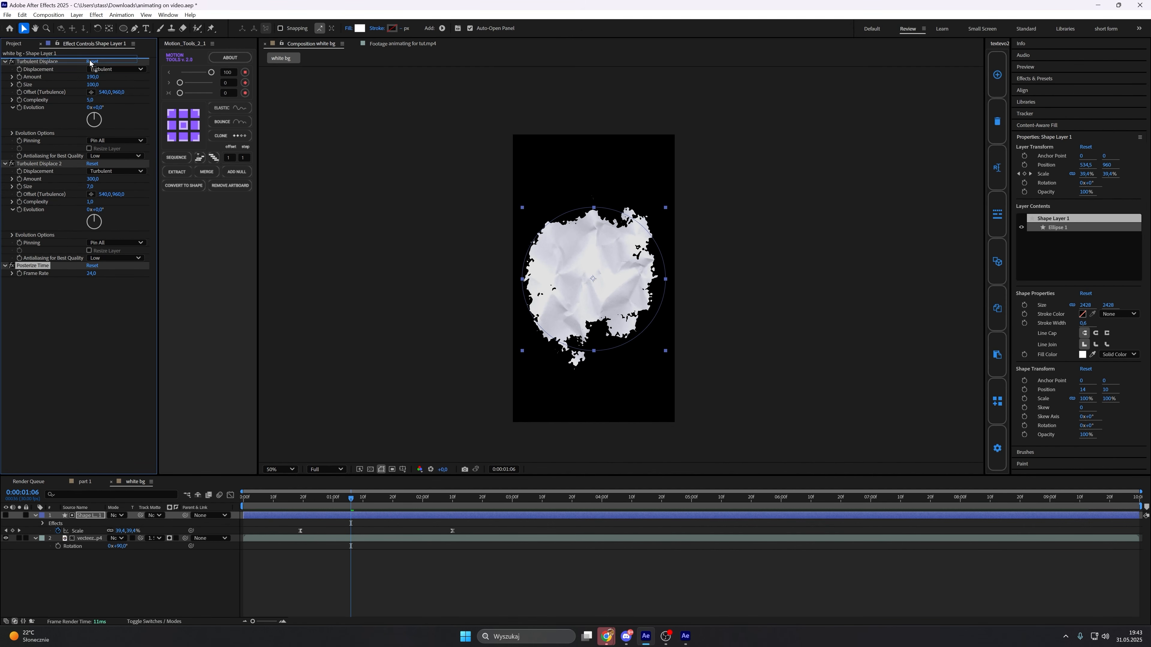
left_click(91, 69)
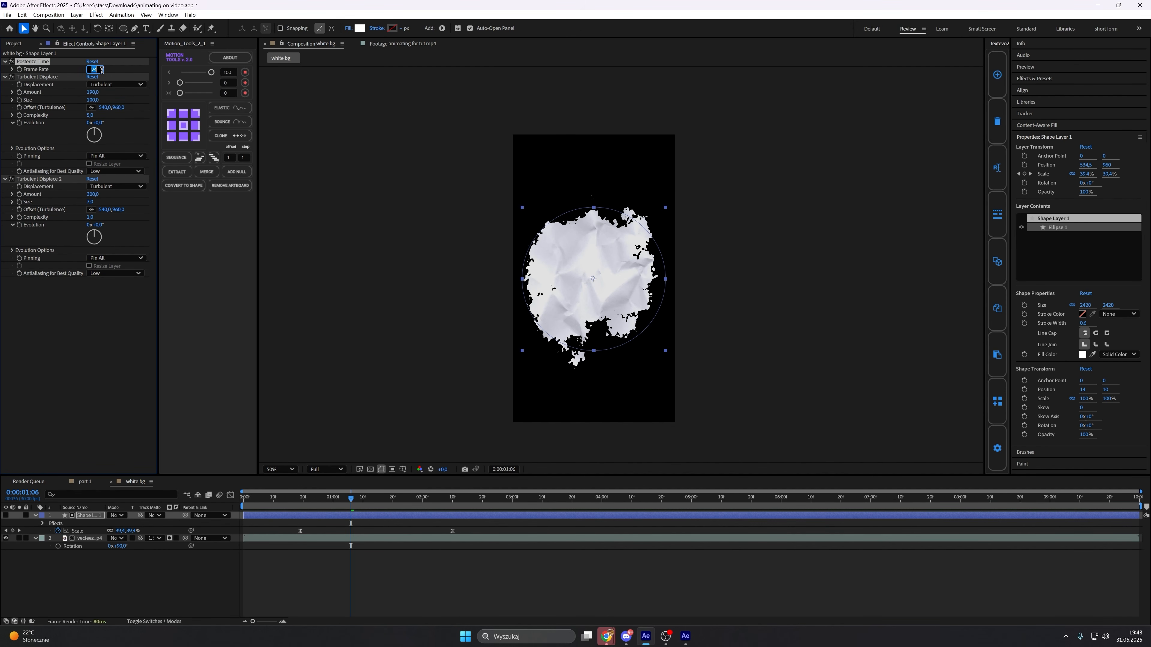
type("16")
key("Return")
left_click(289, 499)
key("space")
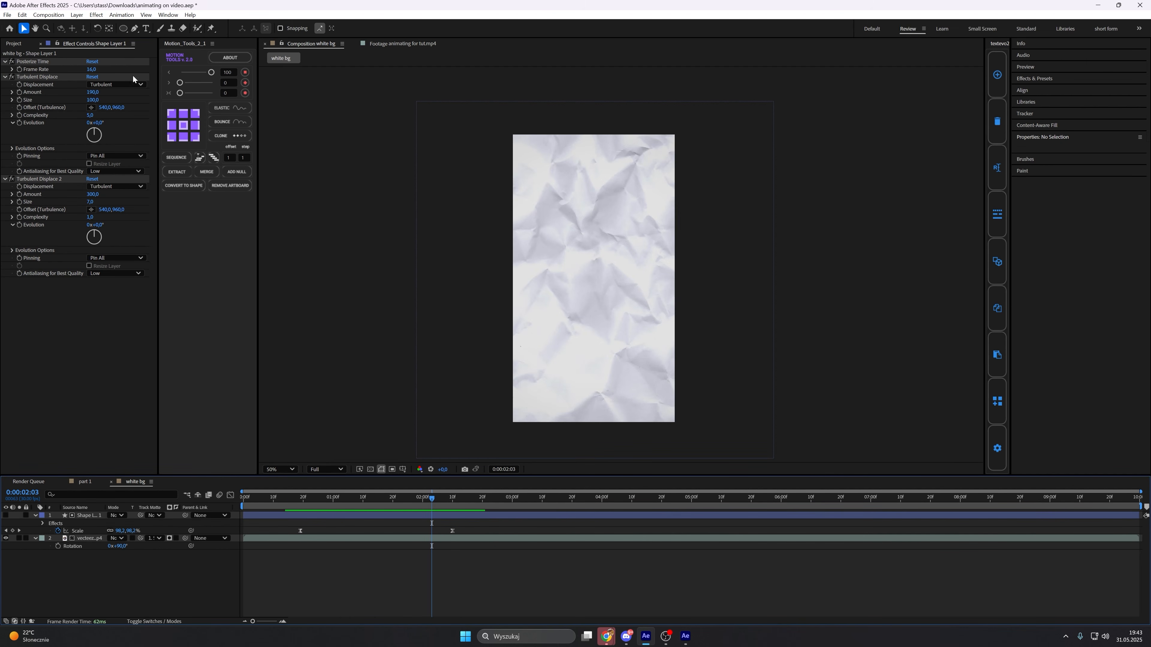
Open the part 1 composition and place the white bg composition beneath all its layers.
left_click(23, 44)
double_click(45, 149)
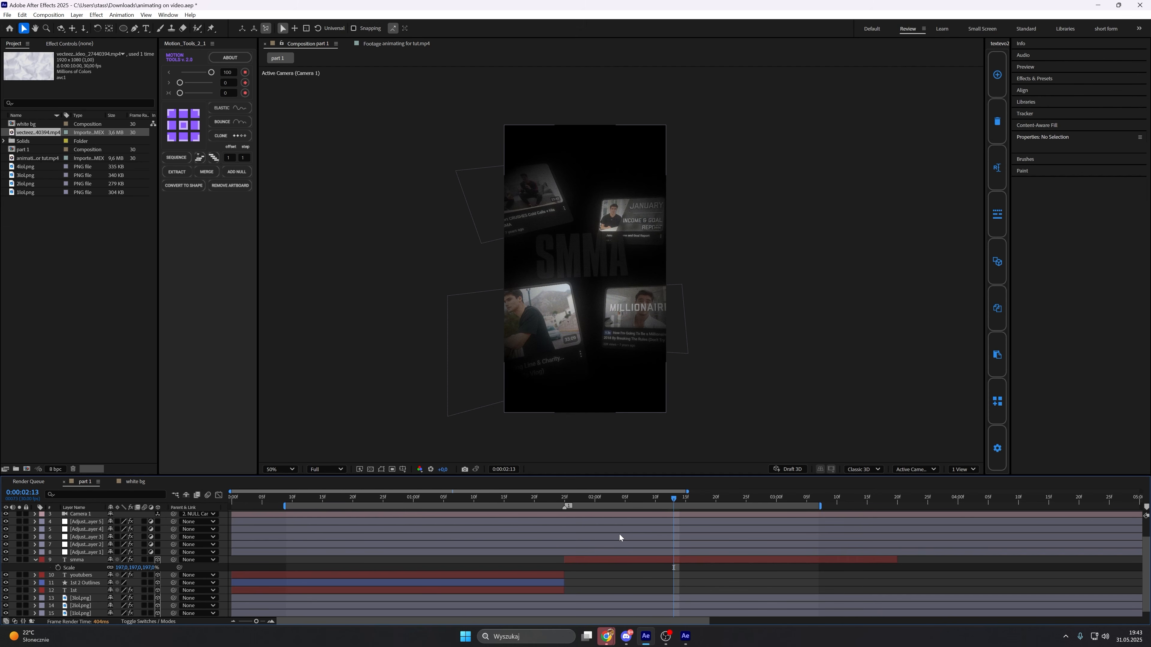
left_click(36, 124)
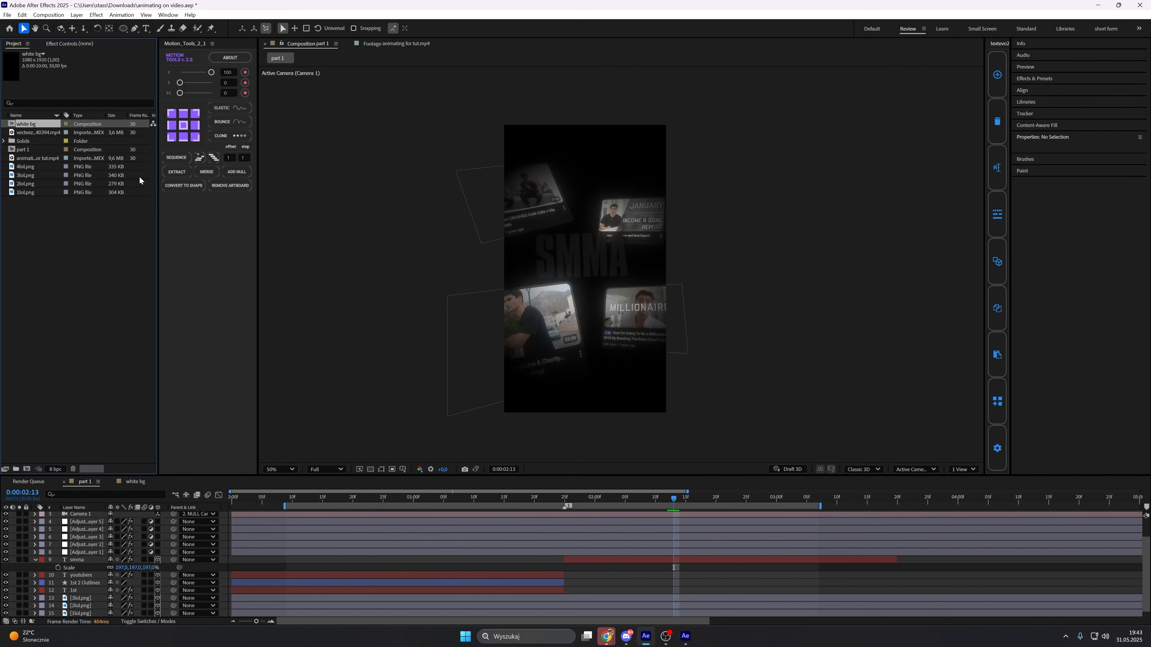
left_click(58, 270)
left_click(33, 122)
scroll(178, 615, "down", 1)
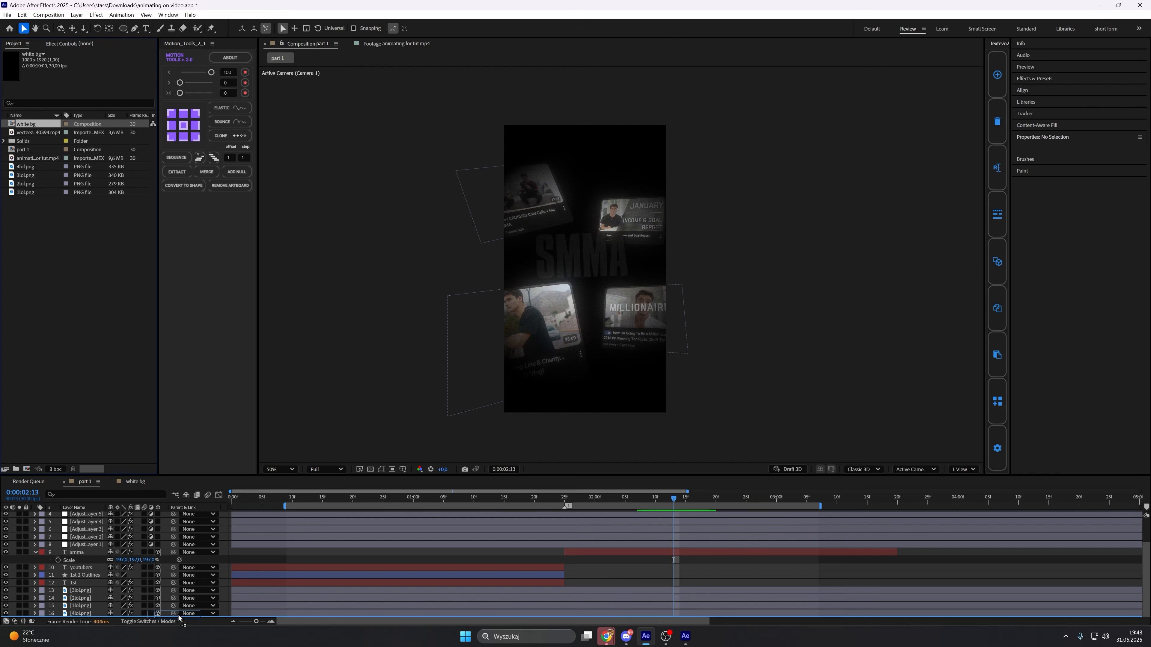
left_click_drag(178, 616, 179, 614)
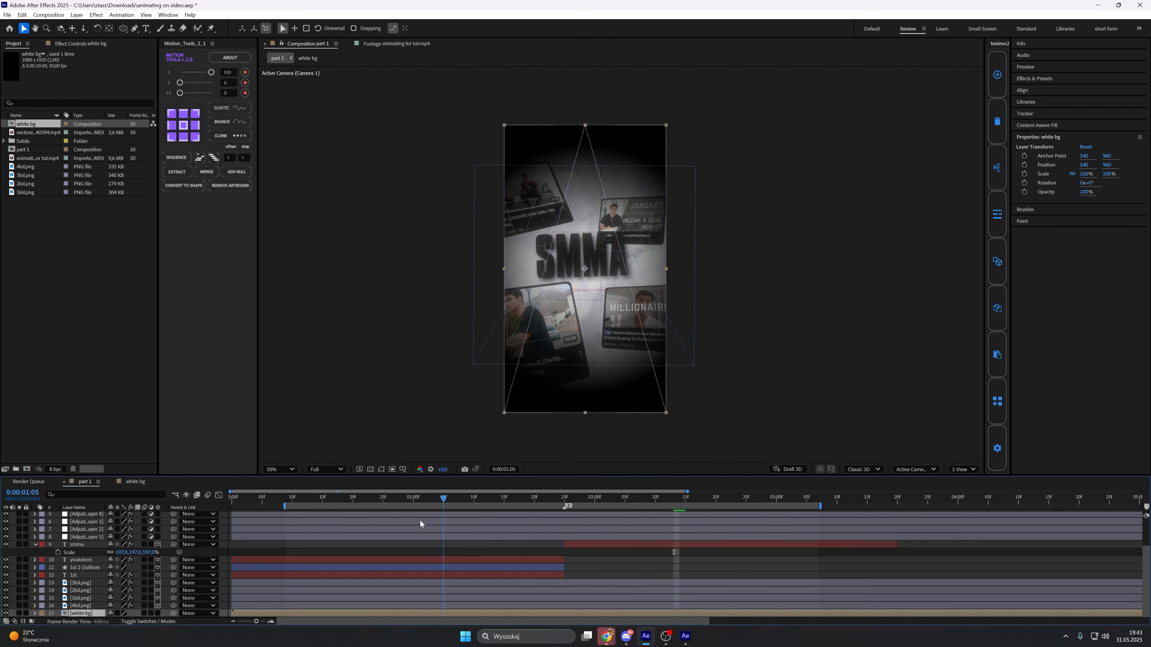
Shift the white bg layer's start to about 18 frames so the paper reveal coincides with the SMMA text's entrance.
left_click_drag(444, 520, 564, 521)
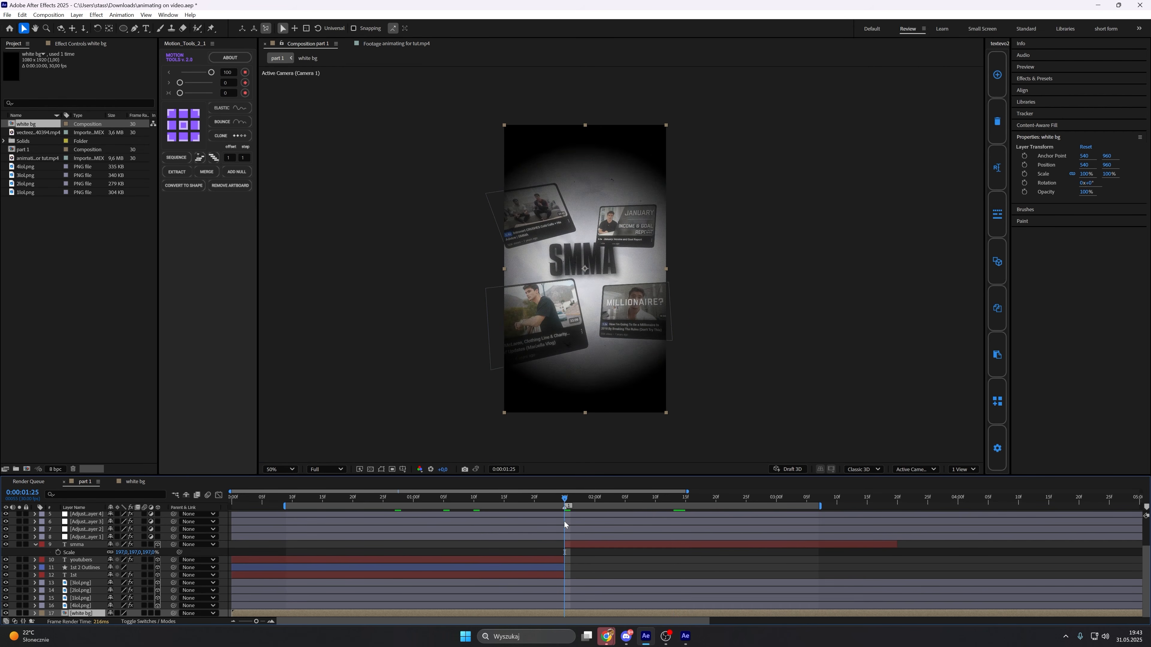
left_click_drag(256, 612, 369, 605)
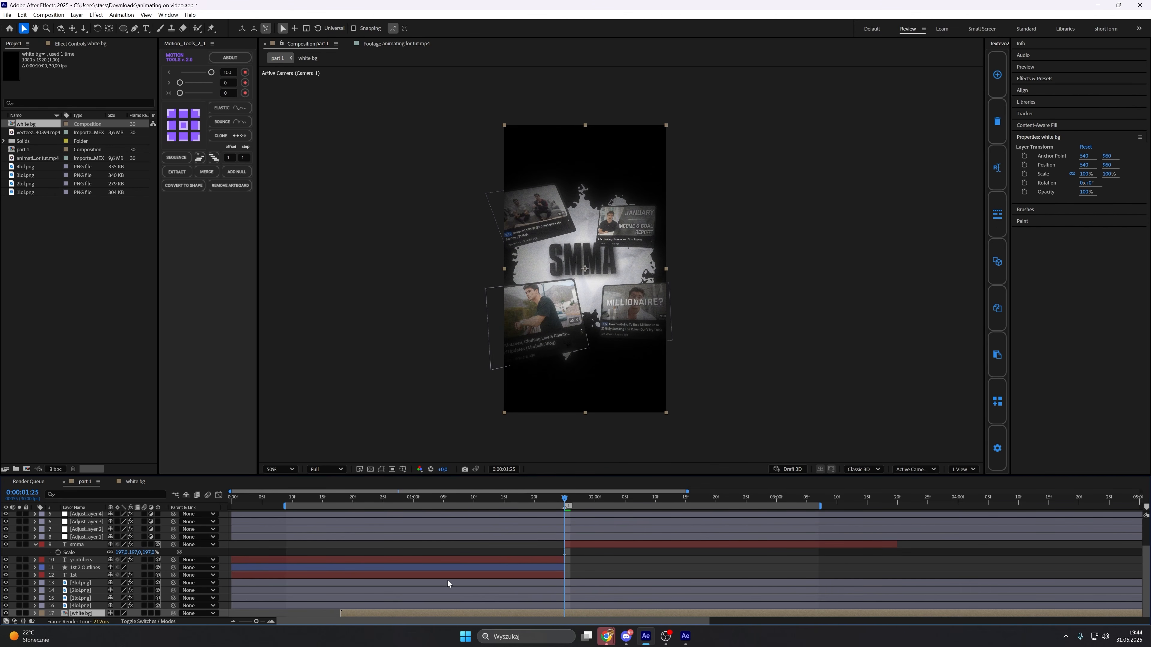
left_click_drag(566, 502, 655, 503)
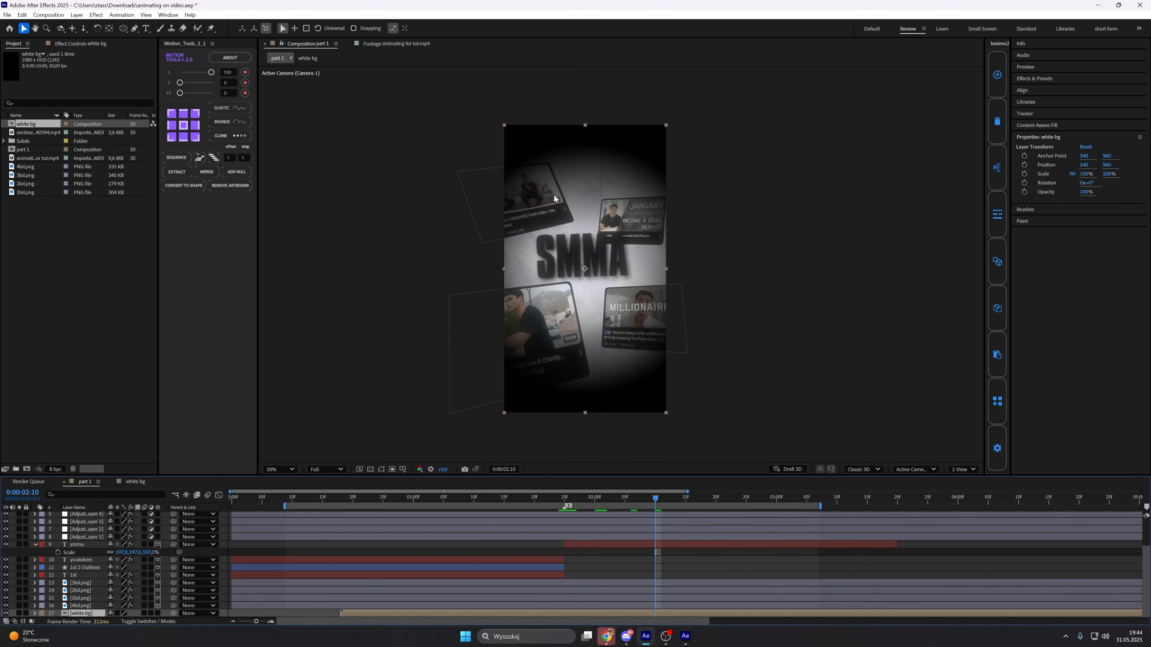
Examine the background and vignette in the reference footage's SMMA scene.
left_click(393, 44)
left_click_drag(529, 448, 585, 451)
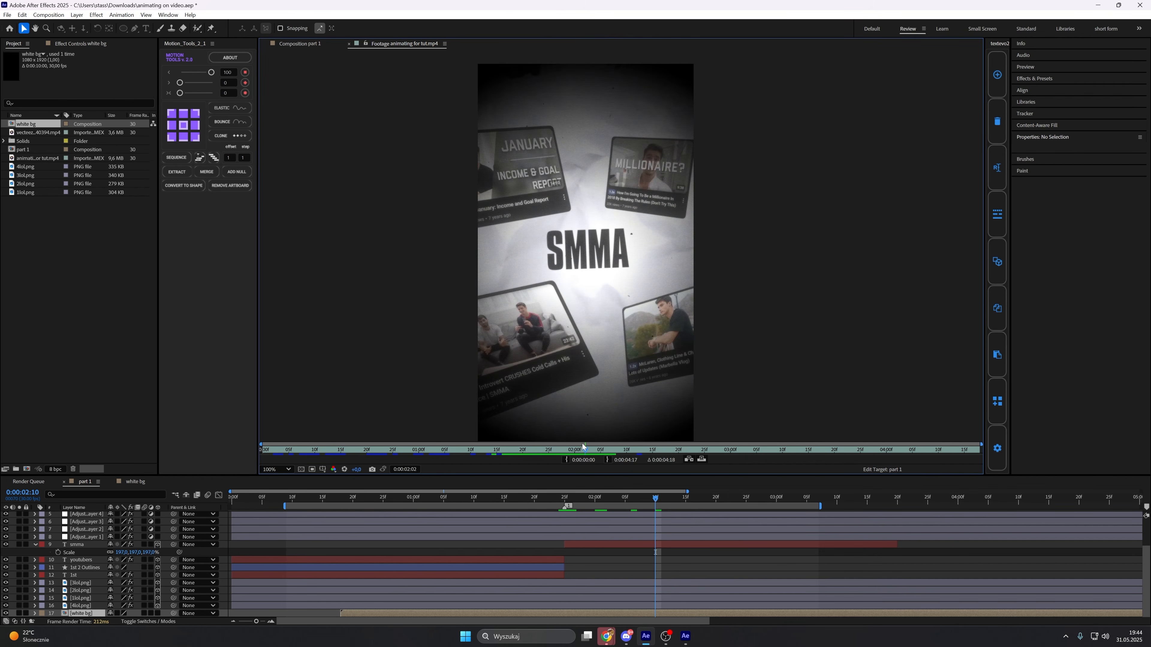
key("comma")
key("space")
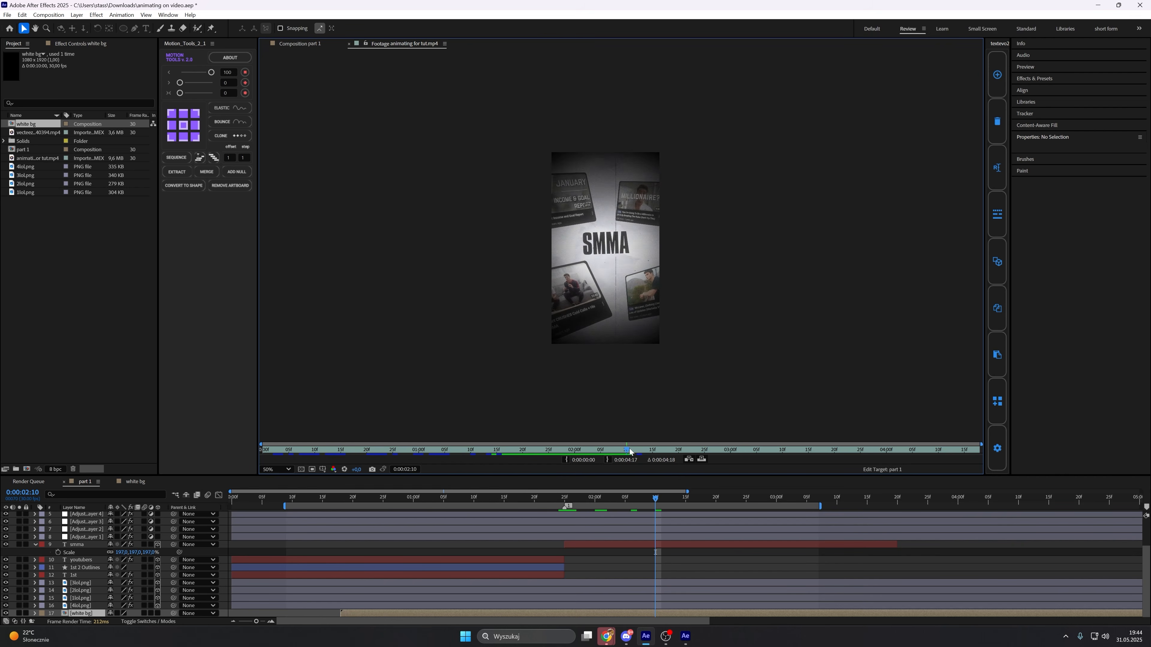
key("period")
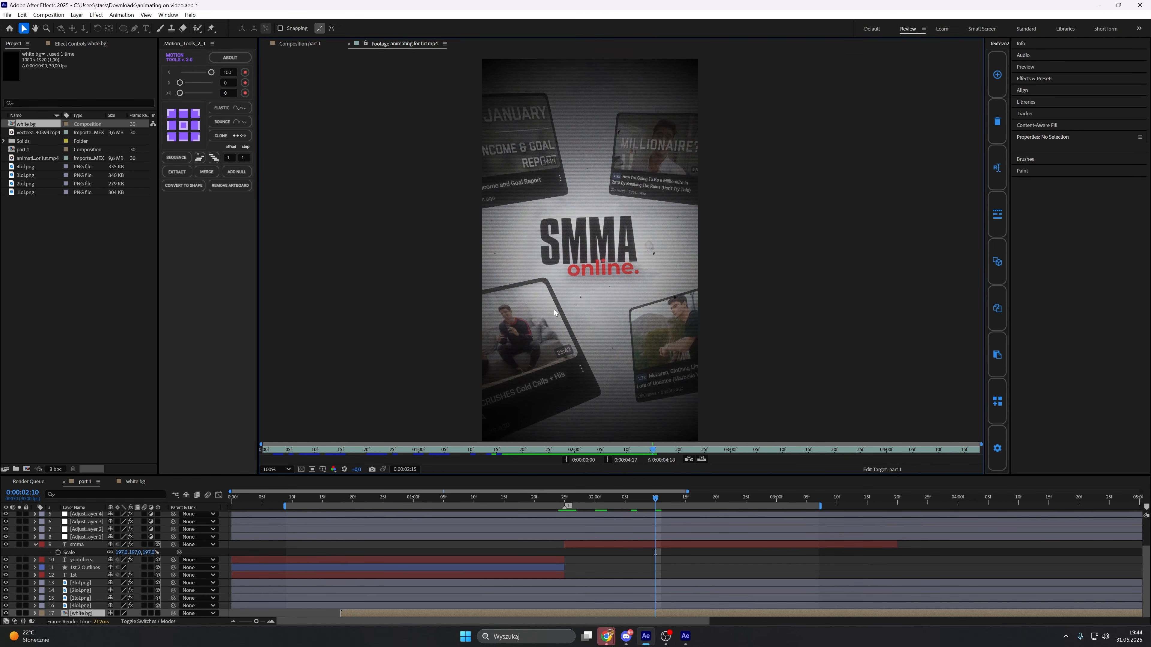
Start animating the CC Vignette amount on Adjustment Layer 2 in part 1 with a keyframe of 200 at 0:00:01:18.
left_click(303, 44)
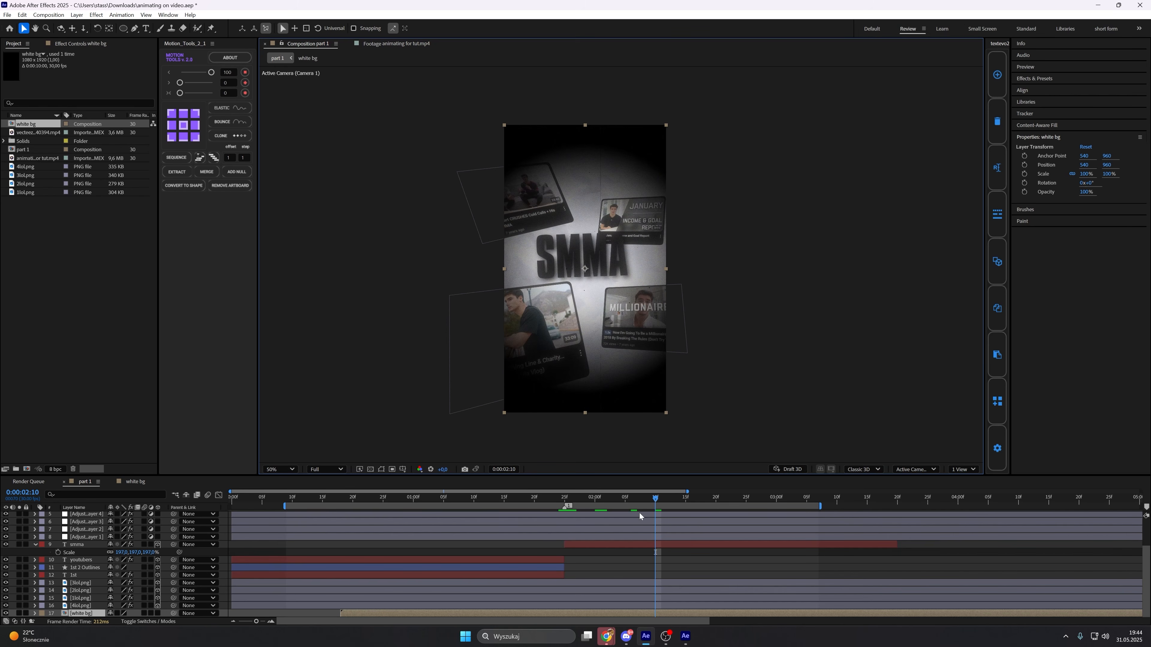
scroll(528, 543, "up", 3)
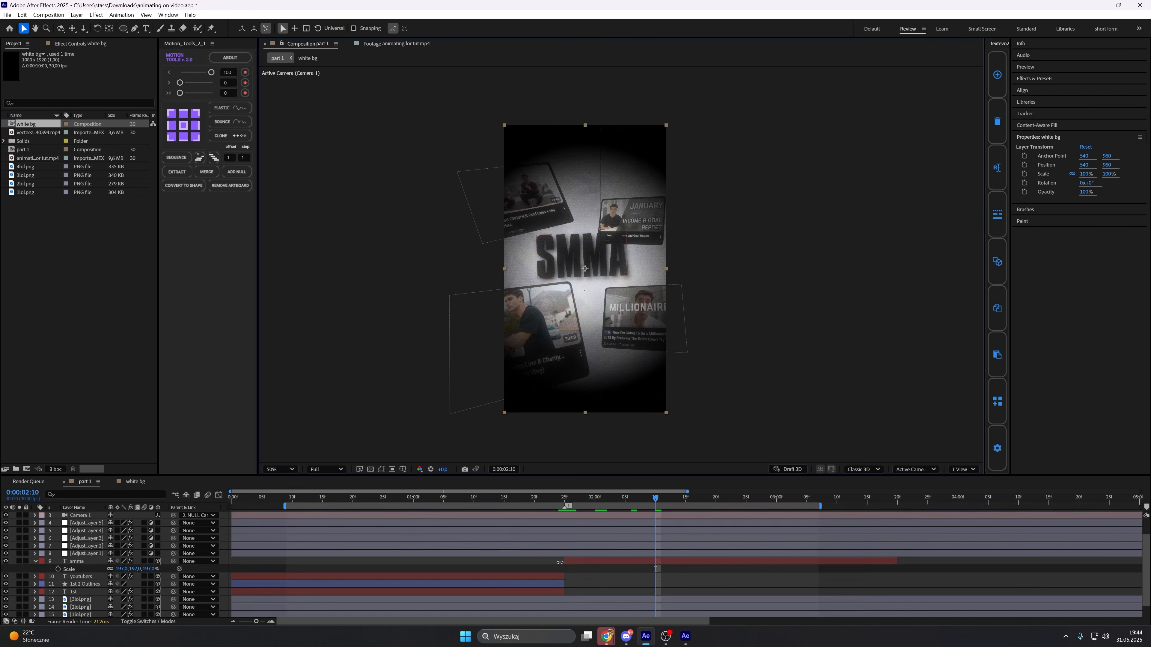
left_click(90, 570)
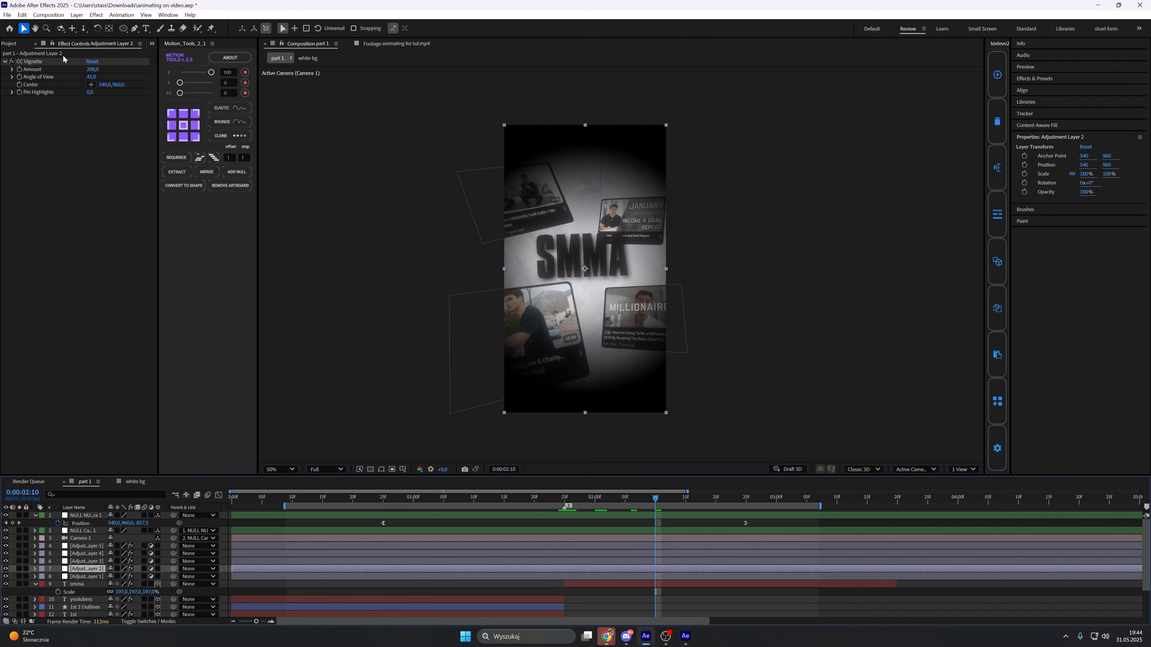
left_click(41, 61)
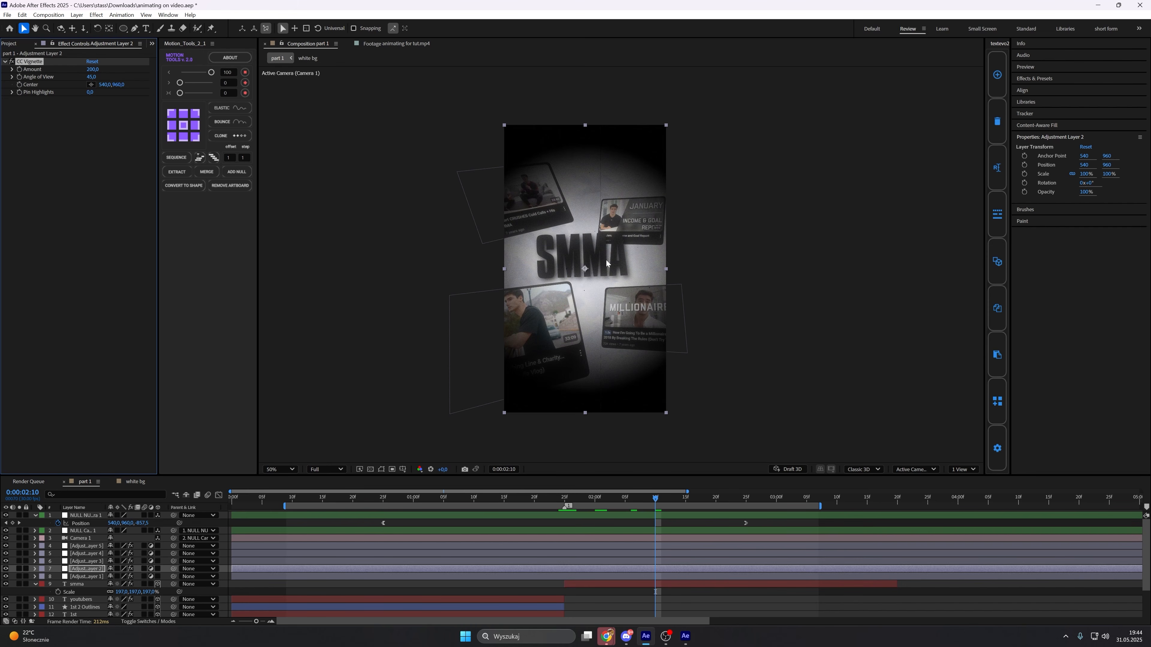
left_click_drag(655, 498, 522, 505)
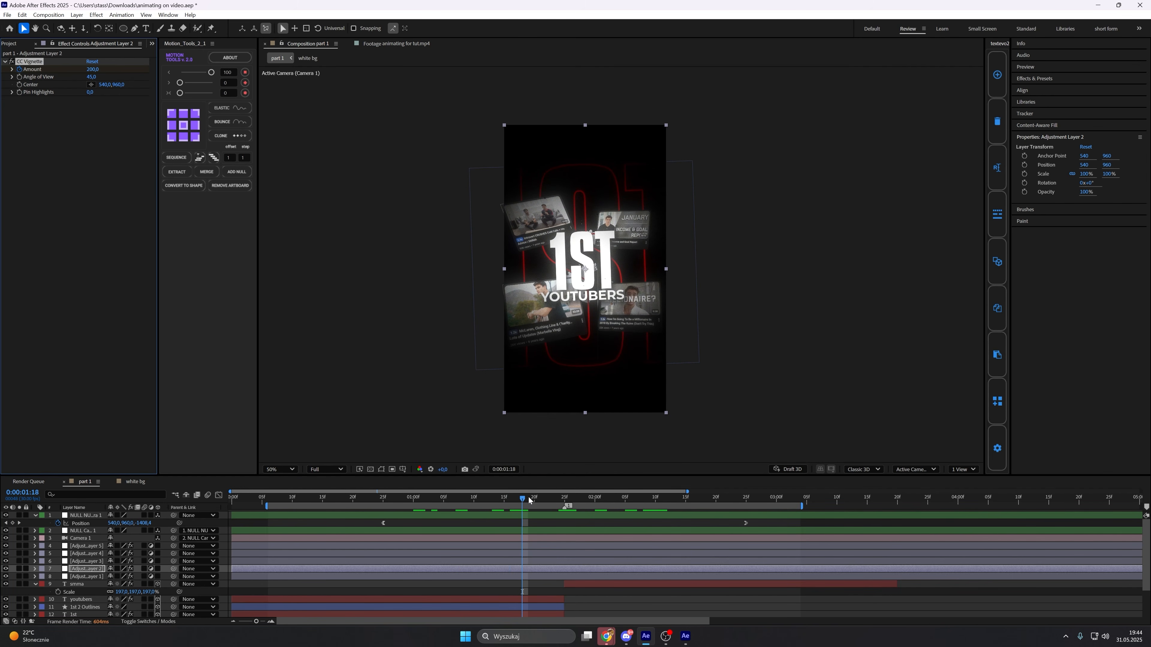
Keyframe the CC Vignette amount at 150 at 0:00:02:06 and scrub through the lightened scene.
left_click_drag(529, 500, 630, 515)
left_click_drag(94, 69, 66, 72)
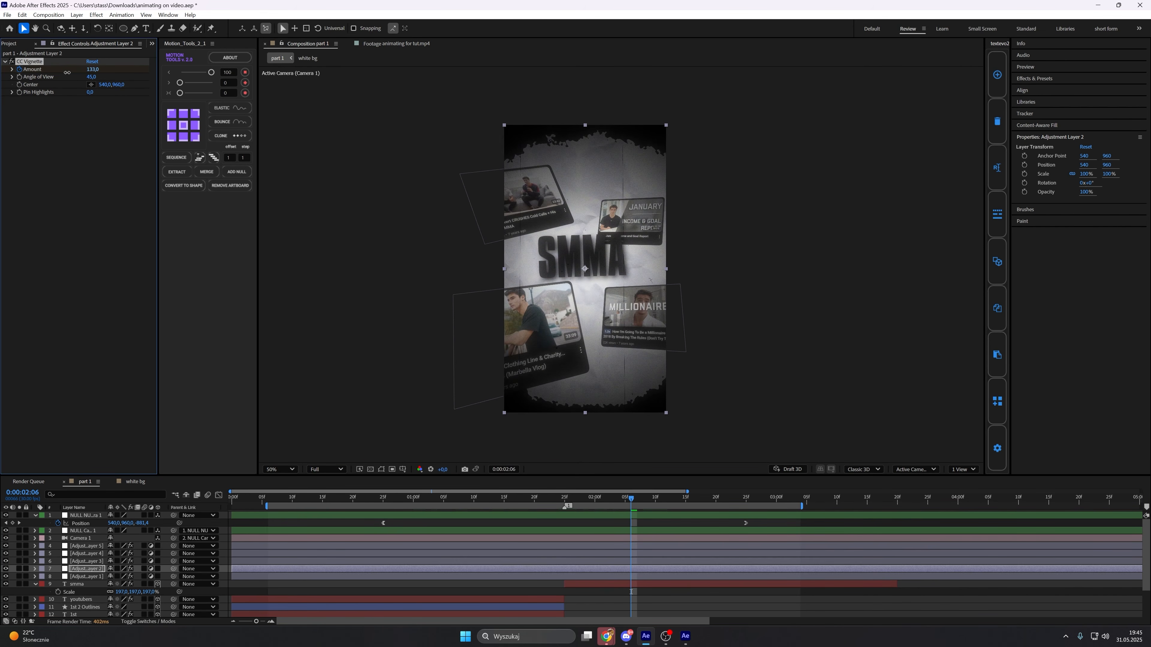
left_click(94, 69)
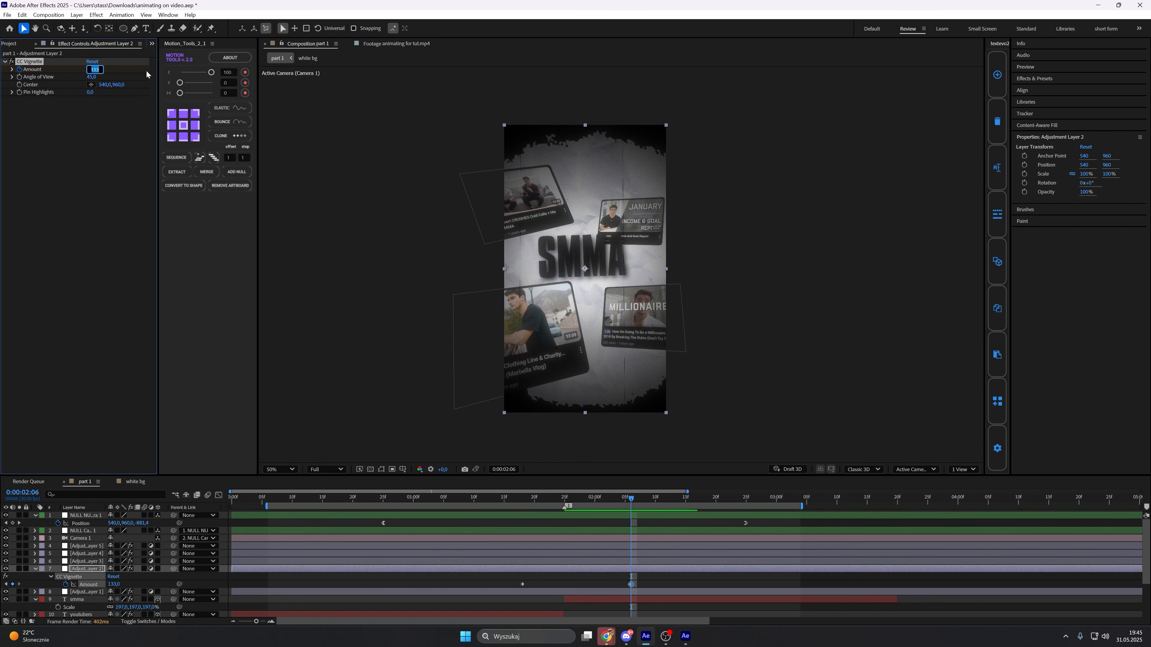
key("Return")
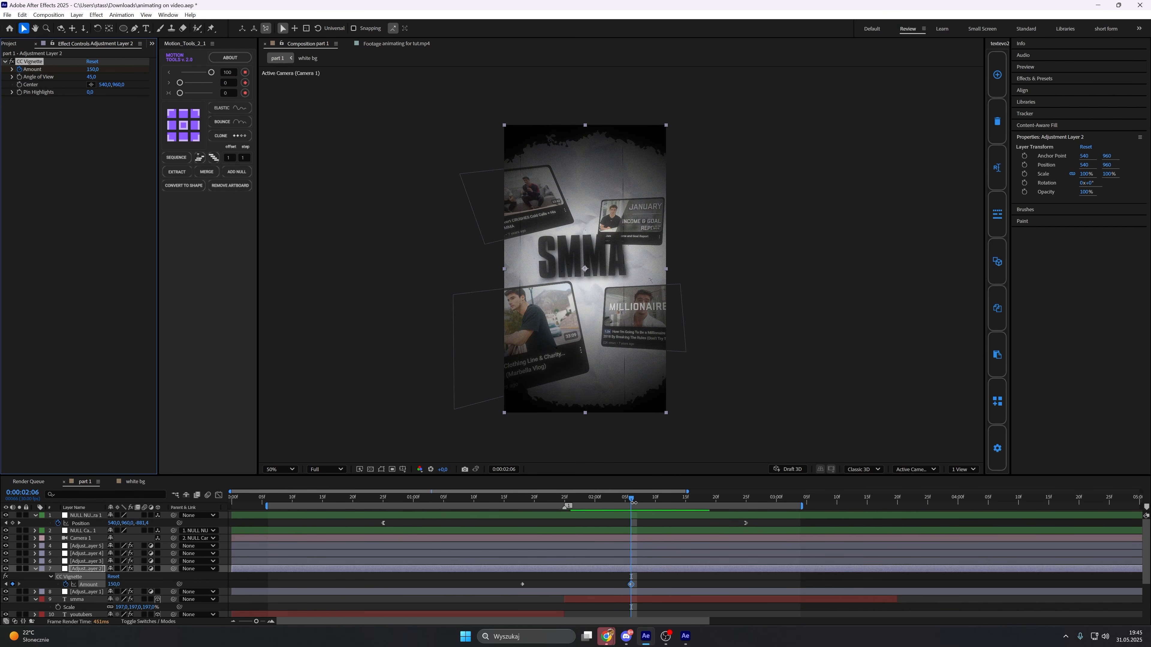
mouse_move(645, 506)
left_mouse_down()
mouse_move(689, 506)
mouse_move(628, 505)
left_mouse_up()
left_click_drag(631, 499, 705, 504)
Expand the smma text layer to show its transform properties.
left_click(669, 597)
scroll(669, 597, "down", 1)
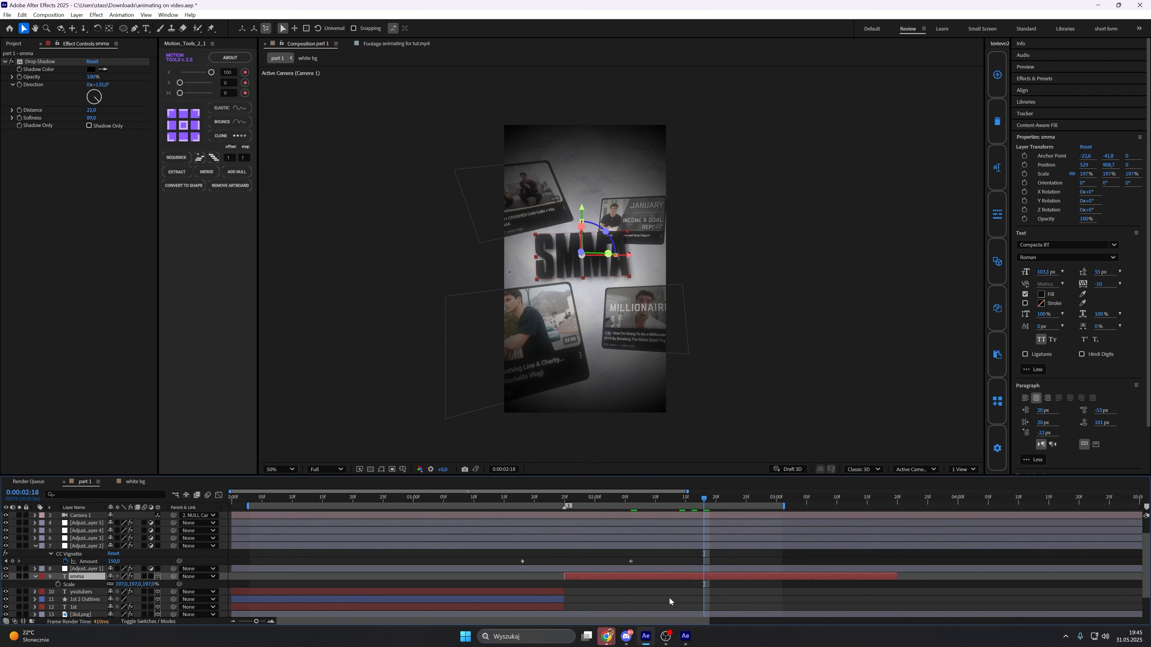
left_click(35, 578)
left_click(35, 577)
scroll(54, 576, "down", 4)
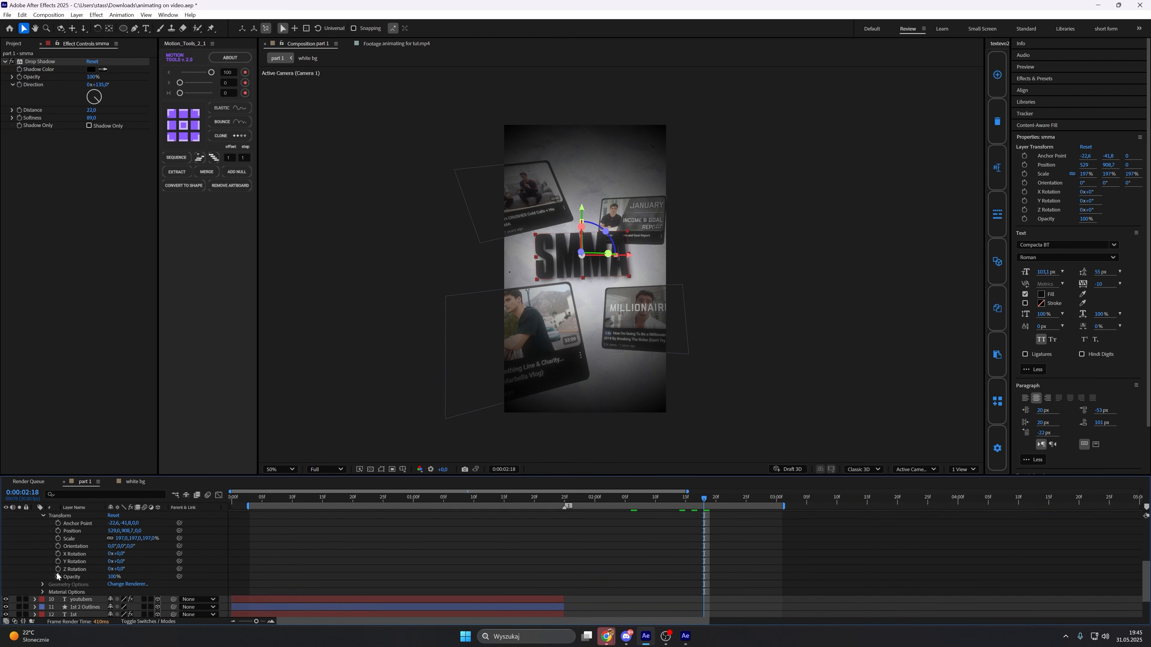
Delete the Drop Shadow effect from the smma text layer and collapse its Transform properties.
scroll(61, 520, "up", 1)
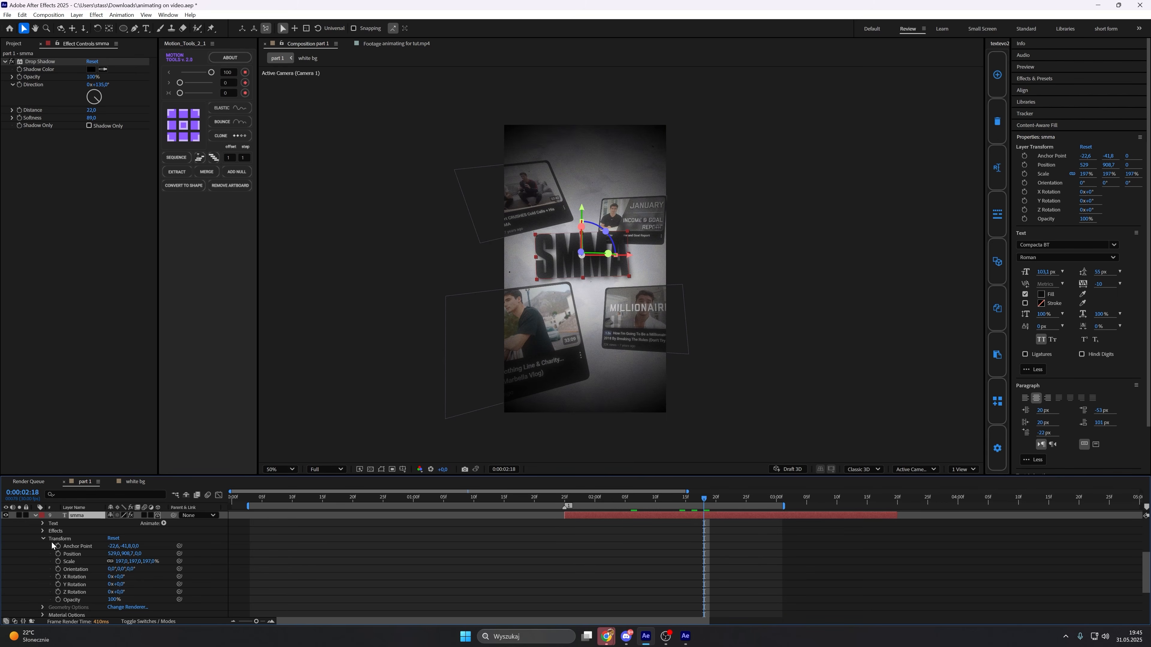
left_click(44, 539)
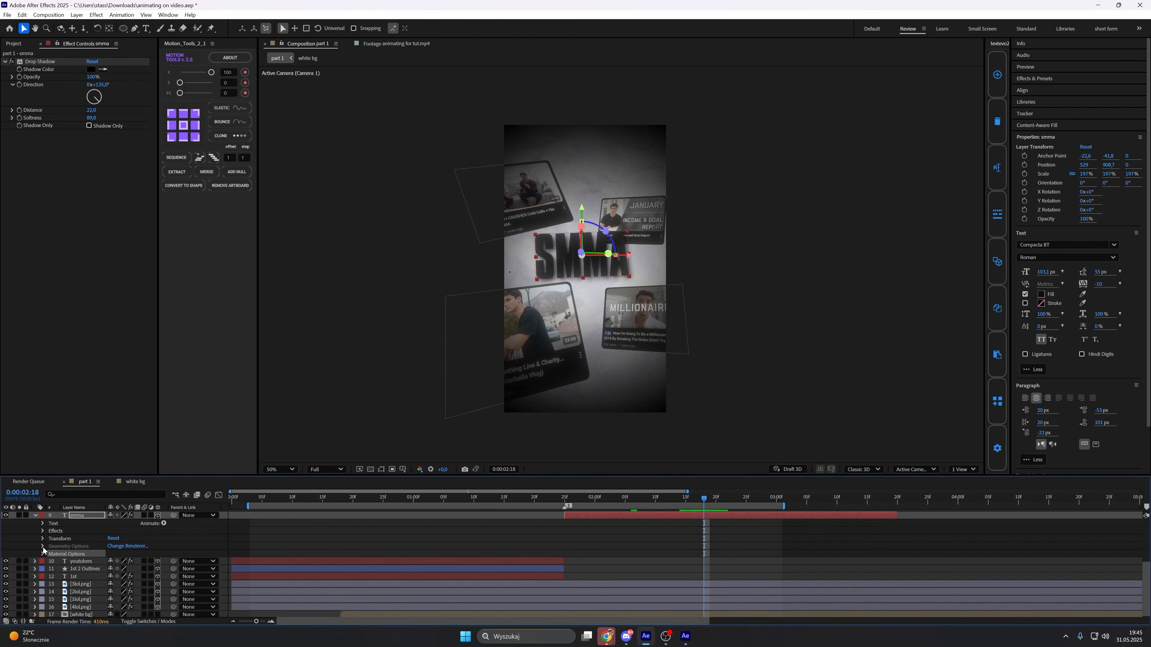
left_click(40, 64)
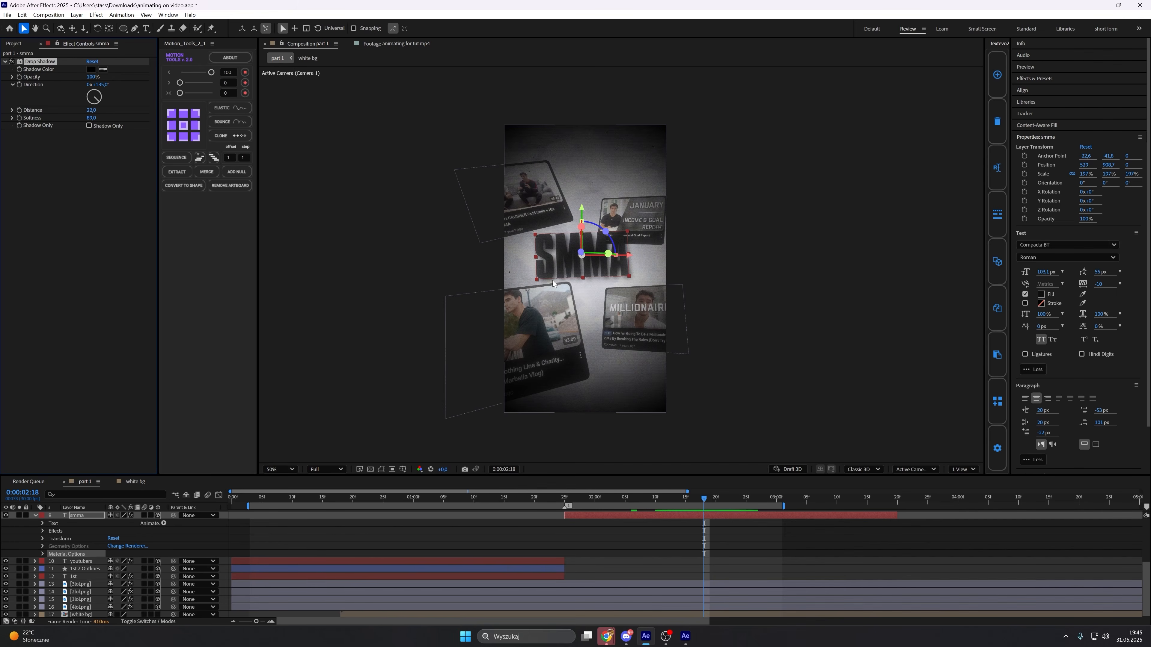
scroll(554, 278, "up", 1)
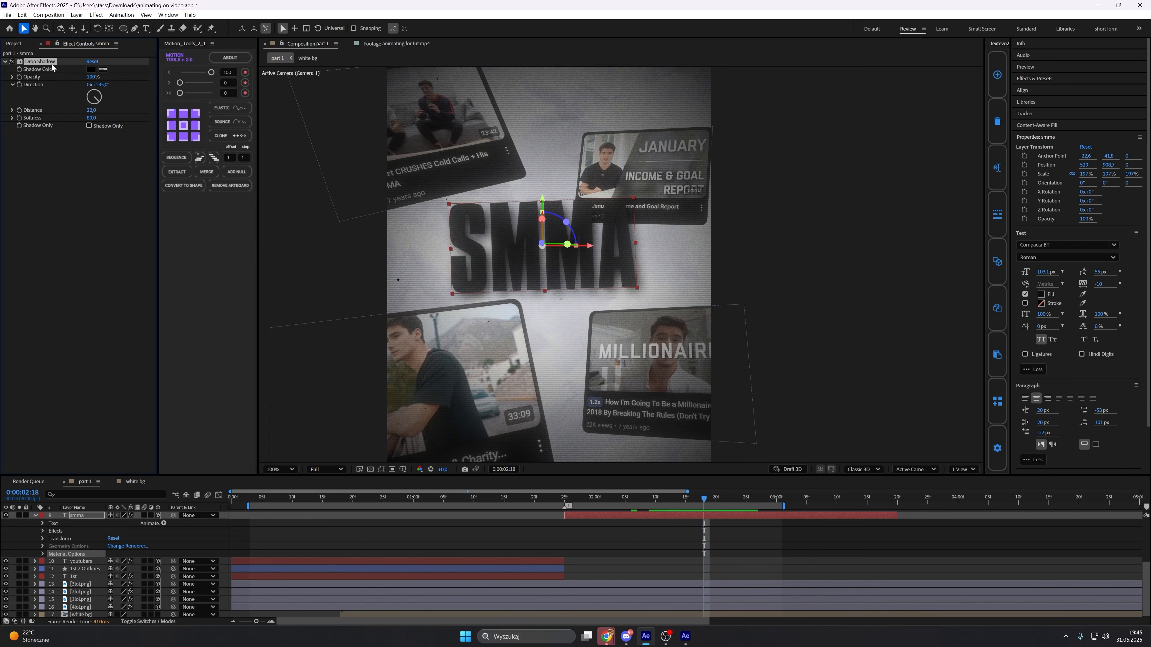
key("Delete")
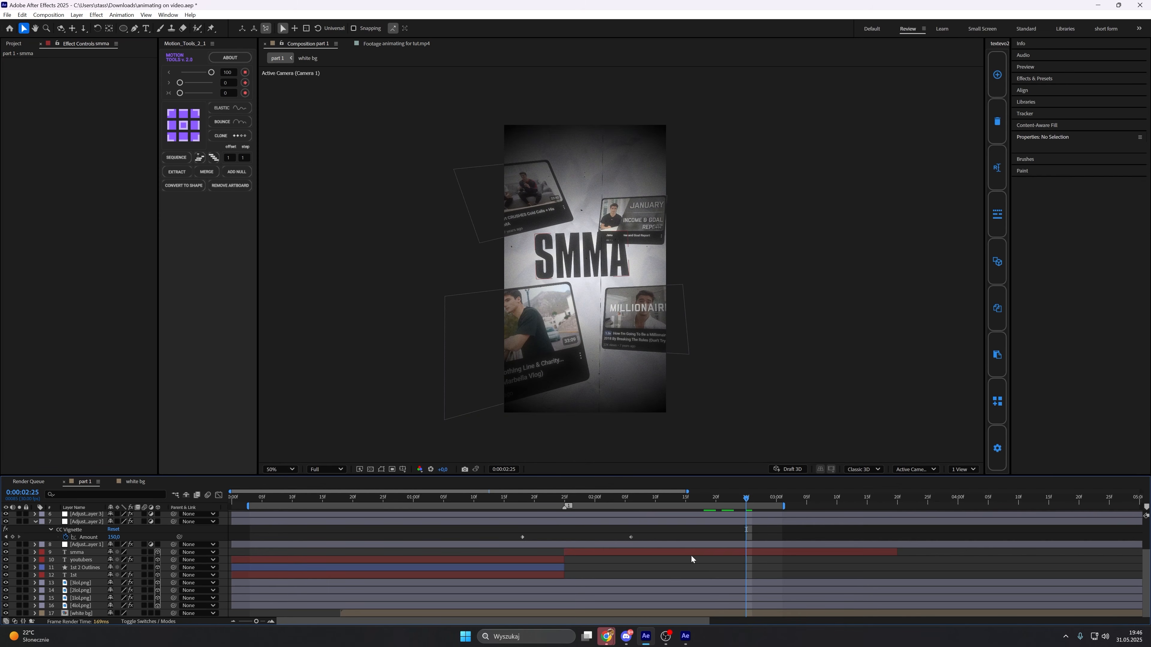
Set the smma text layer's scale to 170% and move the word slightly lower in the frame.
key("s")
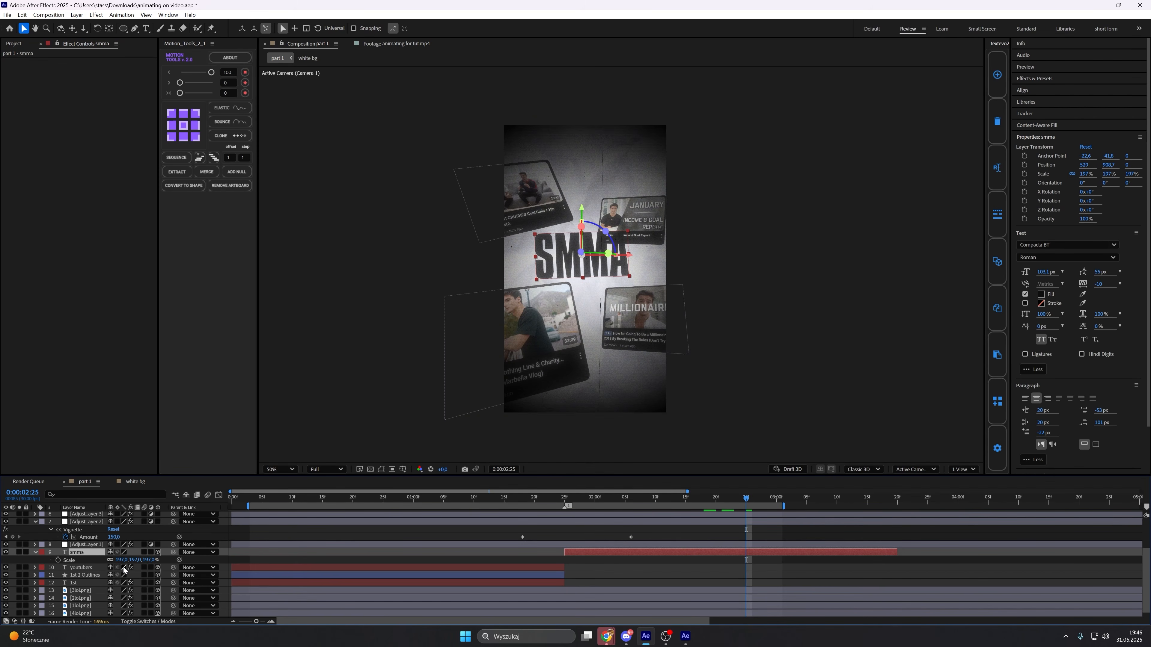
left_click(123, 560)
type("170")
key("Return")
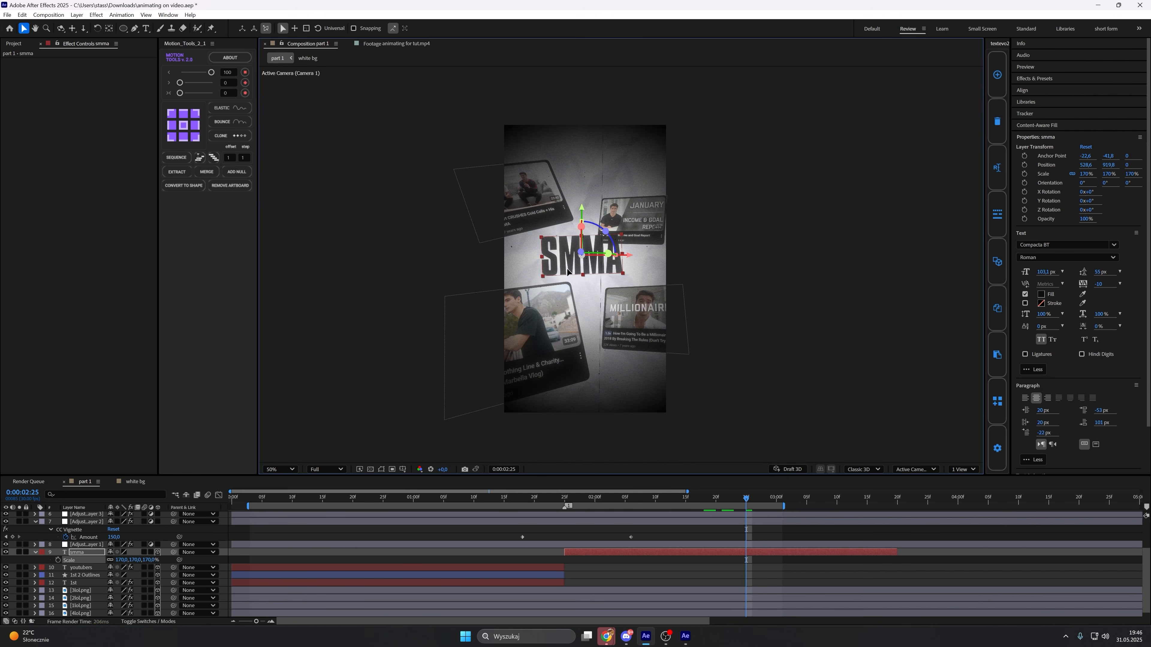
left_click_drag(567, 272, 567, 274)
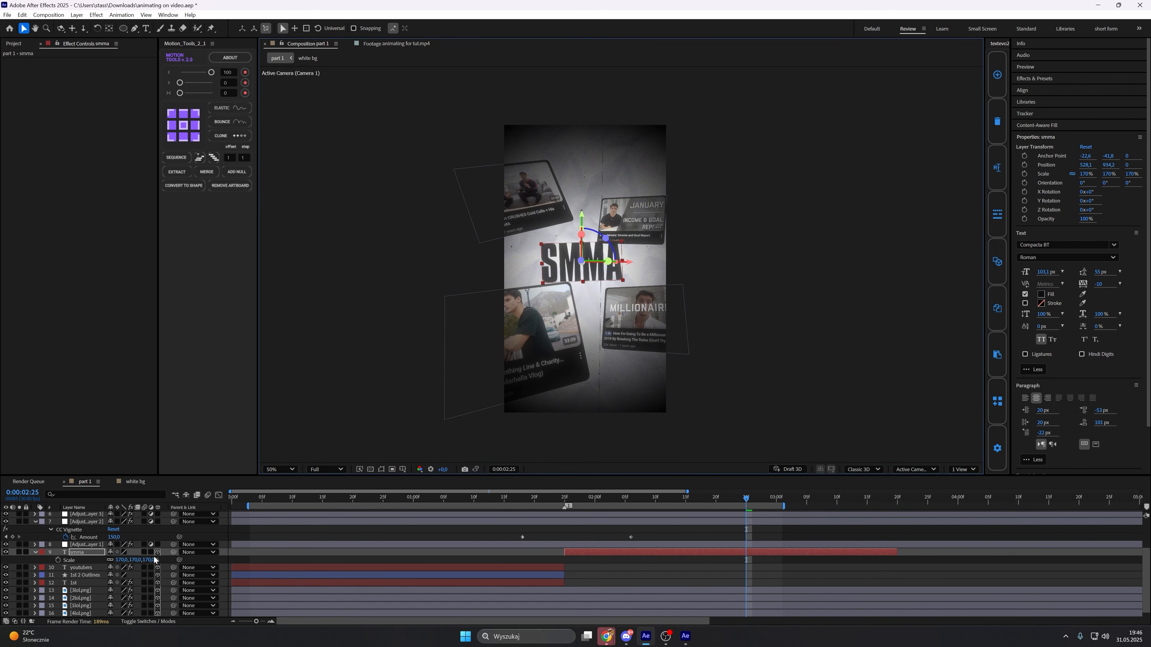
Reduce the smma text's scale to 165% and nudge it slightly further down between the video cards.
left_click(124, 560)
type("165")
key("Return")
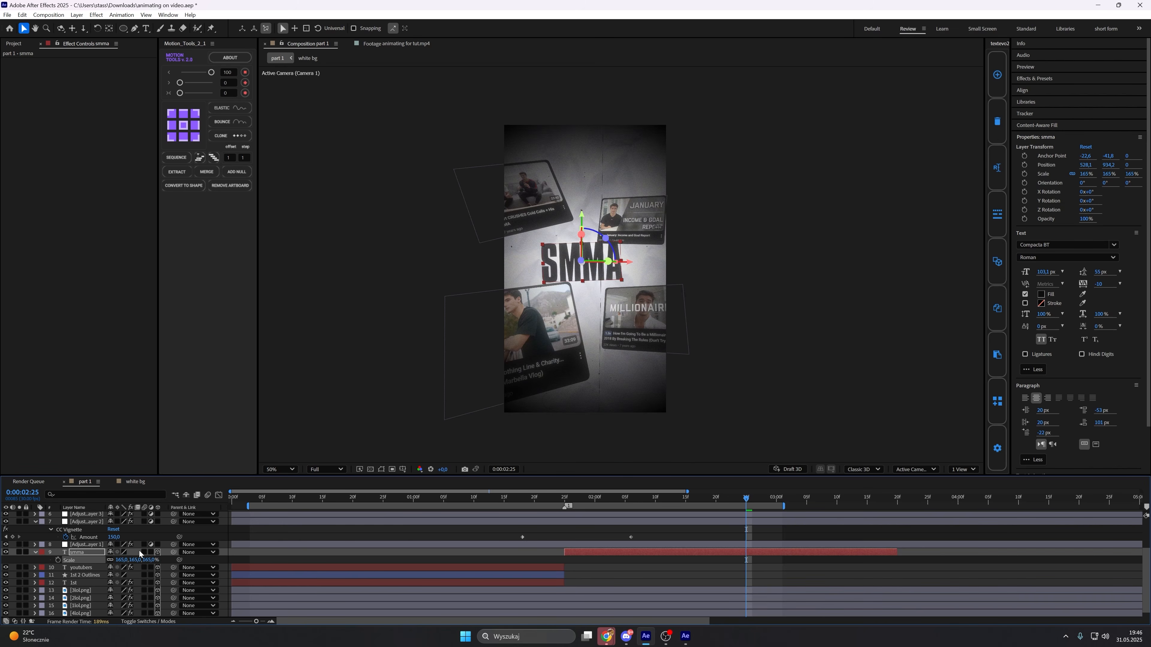
key("slash")
left_click_drag(515, 279, 516, 282)
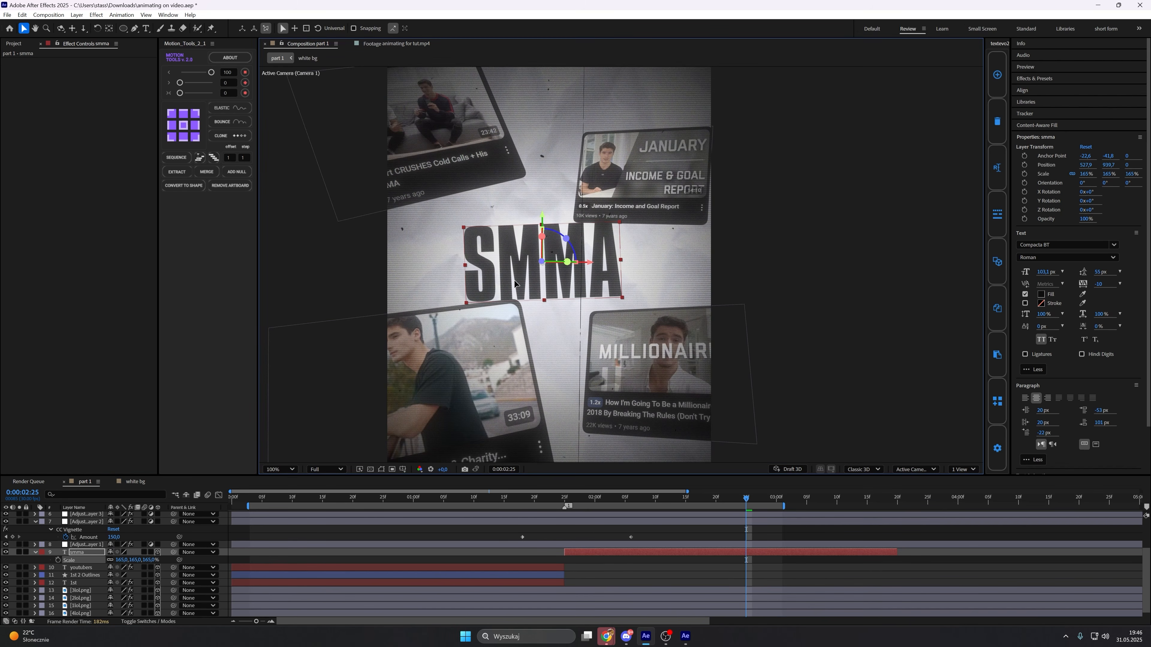
left_click(638, 559)
scroll(552, 335, "down", 1)
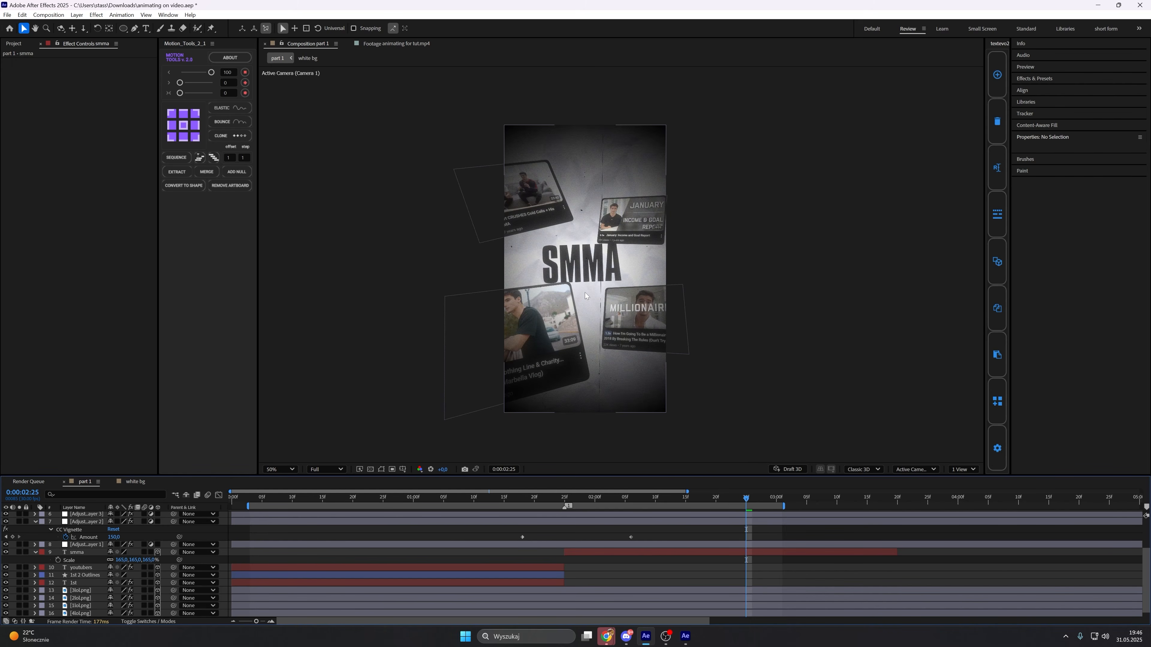
Review the SMMA and DOCUMENTING sections in the reference clip Footage animating for tut.mp4.
left_click(380, 44)
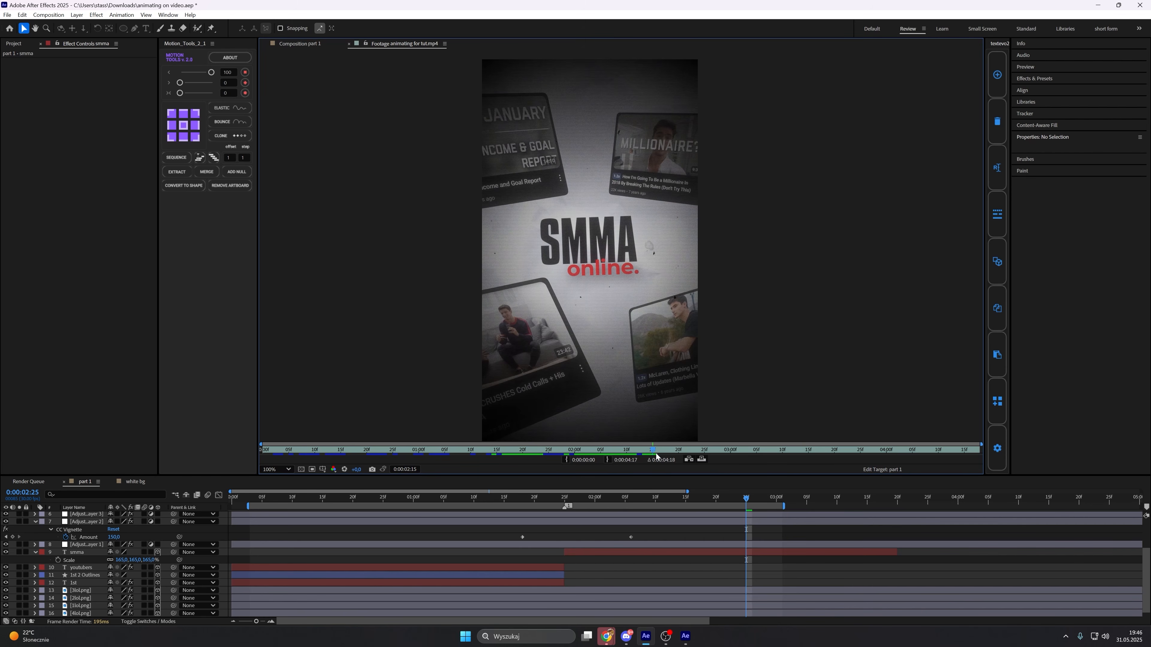
left_click_drag(660, 452, 845, 461)
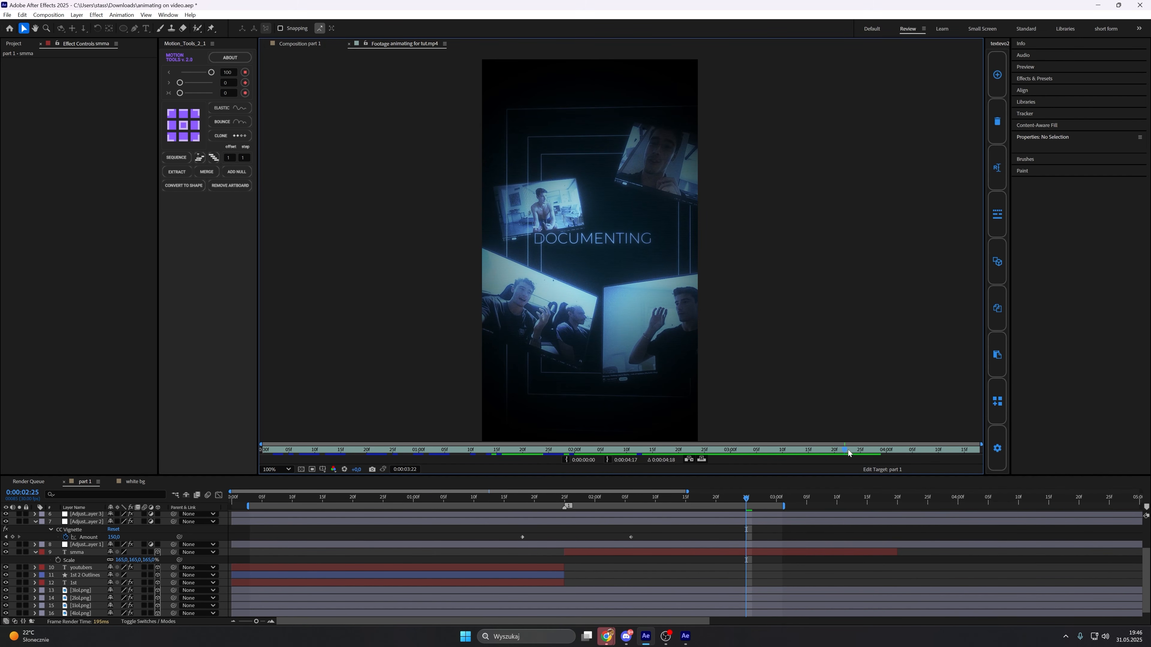
left_click_drag(847, 450, 550, 440)
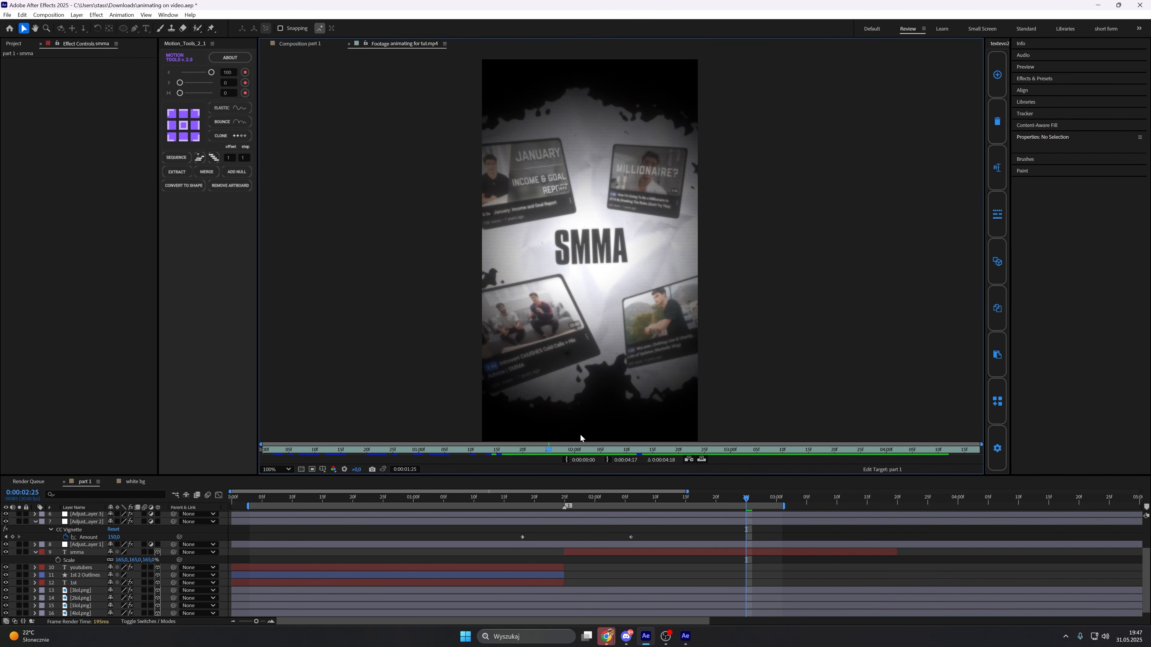
Go to 0:00:03:10 in the part 1 composition and extend the work area end to just past 4 seconds.
left_click_drag(577, 501, 838, 512)
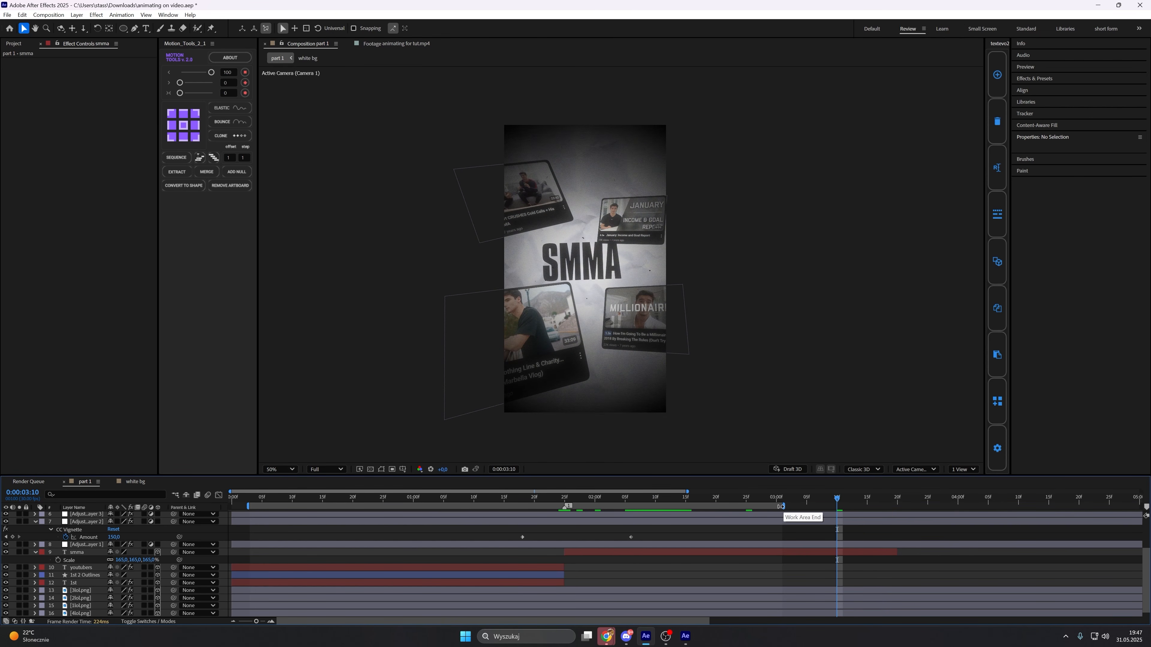
left_click_drag(781, 507, 992, 509)
Create a new null object, parent the existing top camera null to it, and make the new null a 3D layer.
scroll(816, 515, "up", 3)
left_click(816, 515)
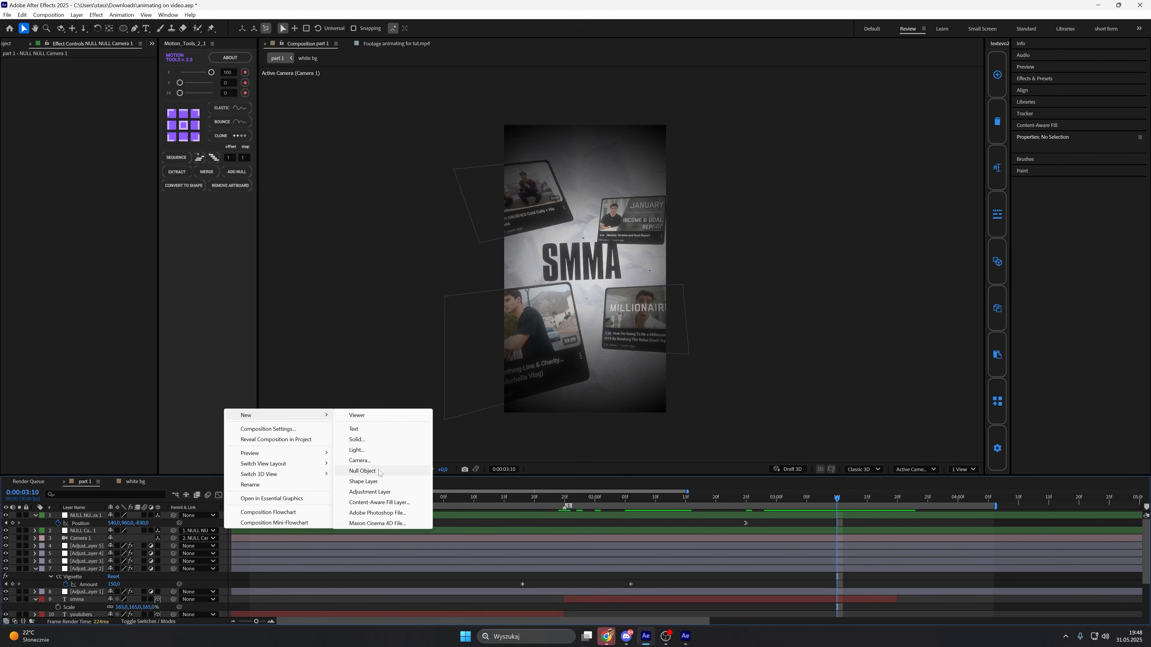
left_click(376, 472)
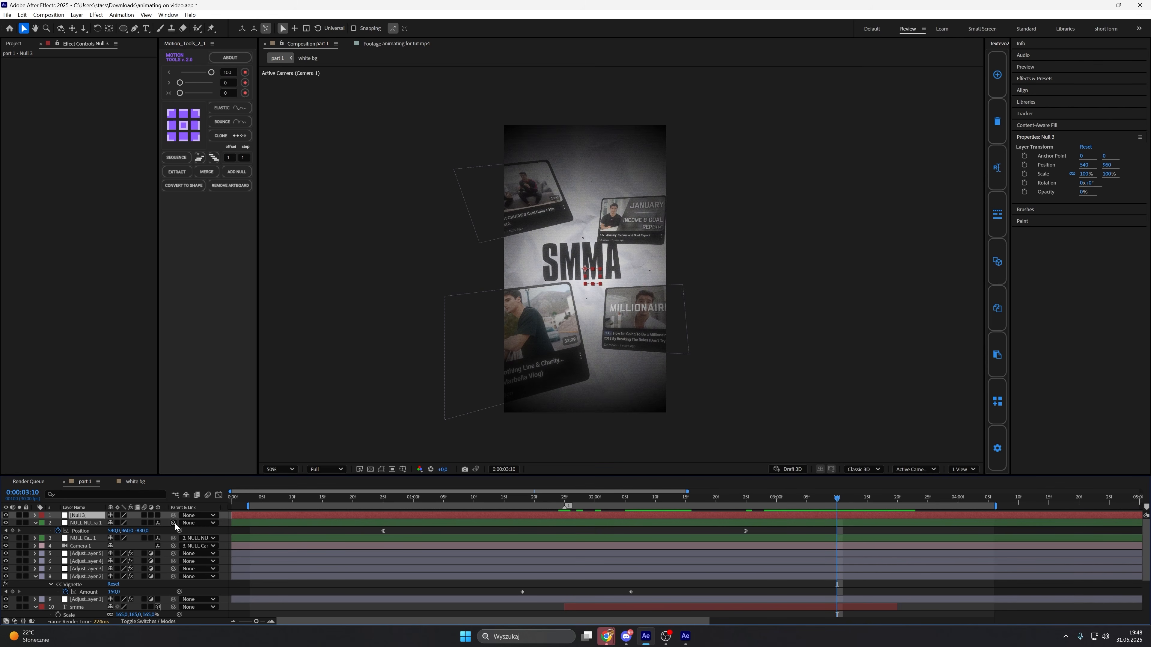
left_click_drag(173, 523, 73, 517)
left_click(158, 515)
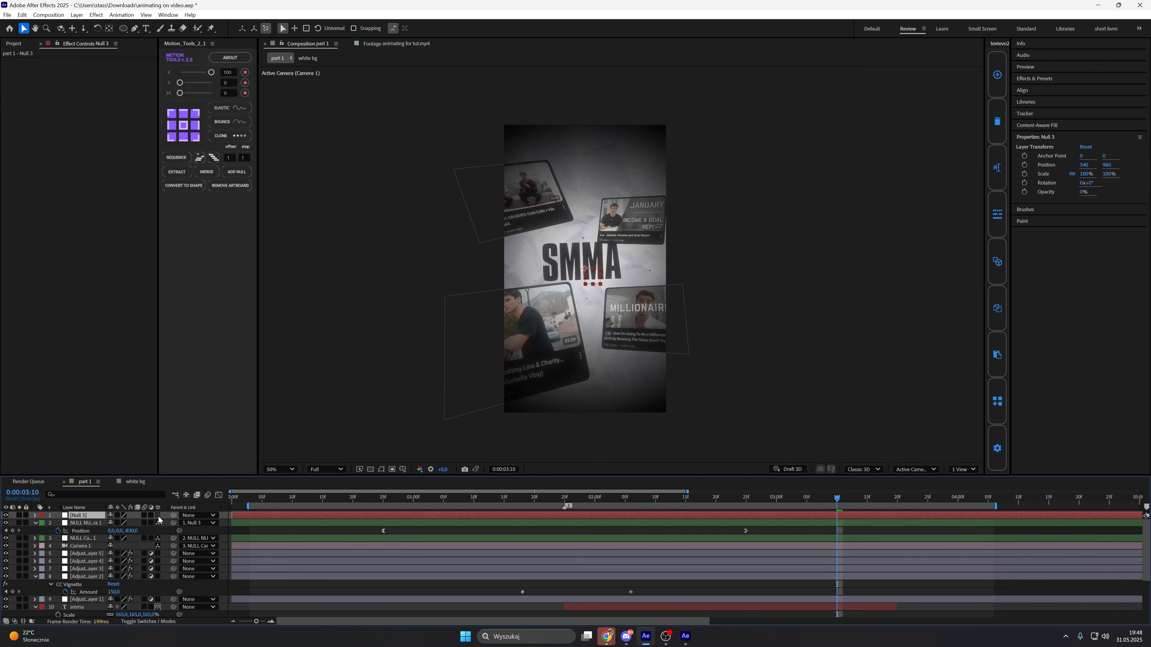
Keyframe the new null's position from the timeline marker to 0:00:03:10, setting the end value to 597, 960, 357.
key("p")
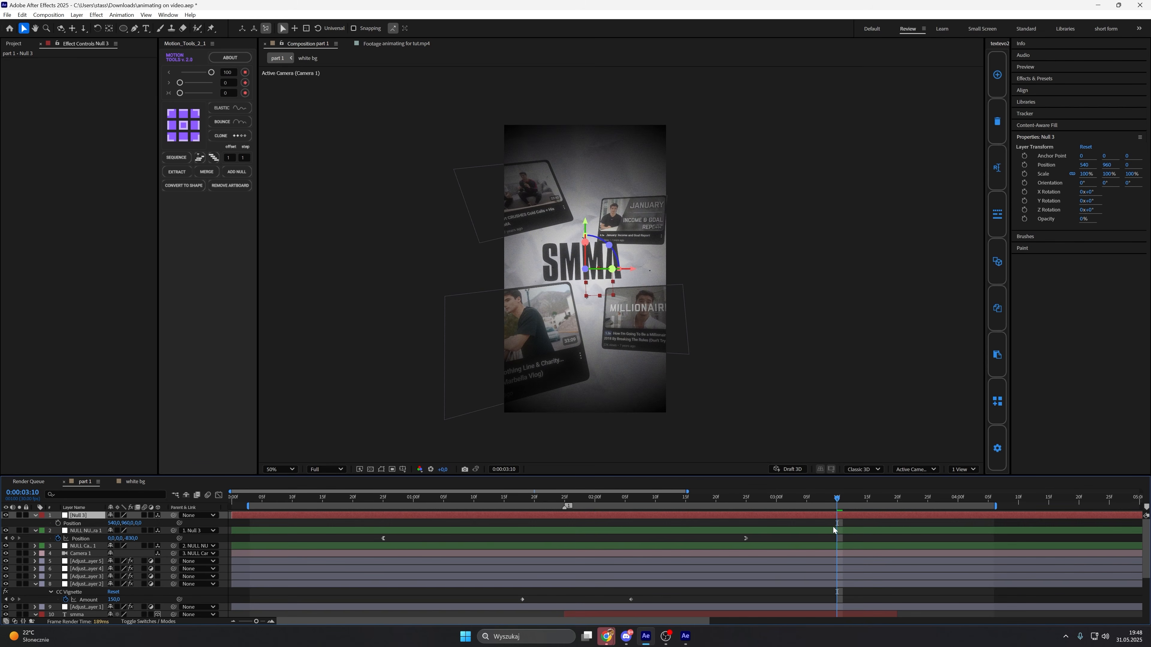
left_click(58, 523)
left_click(796, 539)
left_click(837, 524)
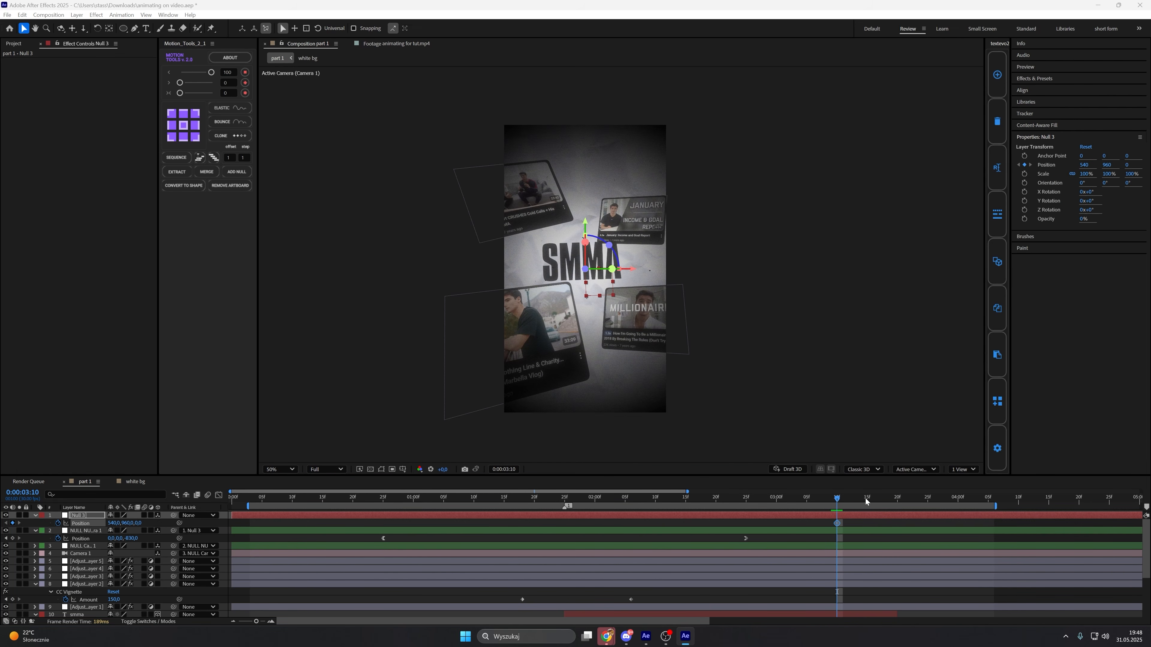
left_click_drag(843, 499, 568, 522)
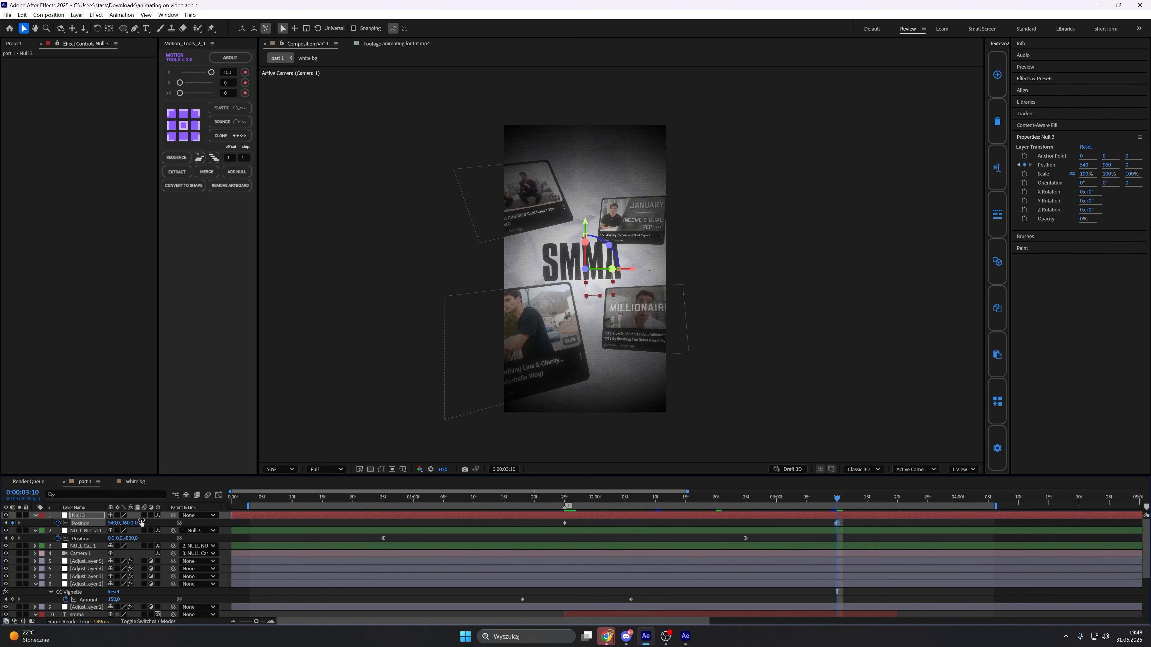
mouse_move(141, 523)
left_mouse_down()
mouse_move(301, 510)
mouse_move(117, 523)
mouse_move(172, 523)
mouse_move(146, 530)
left_mouse_up()
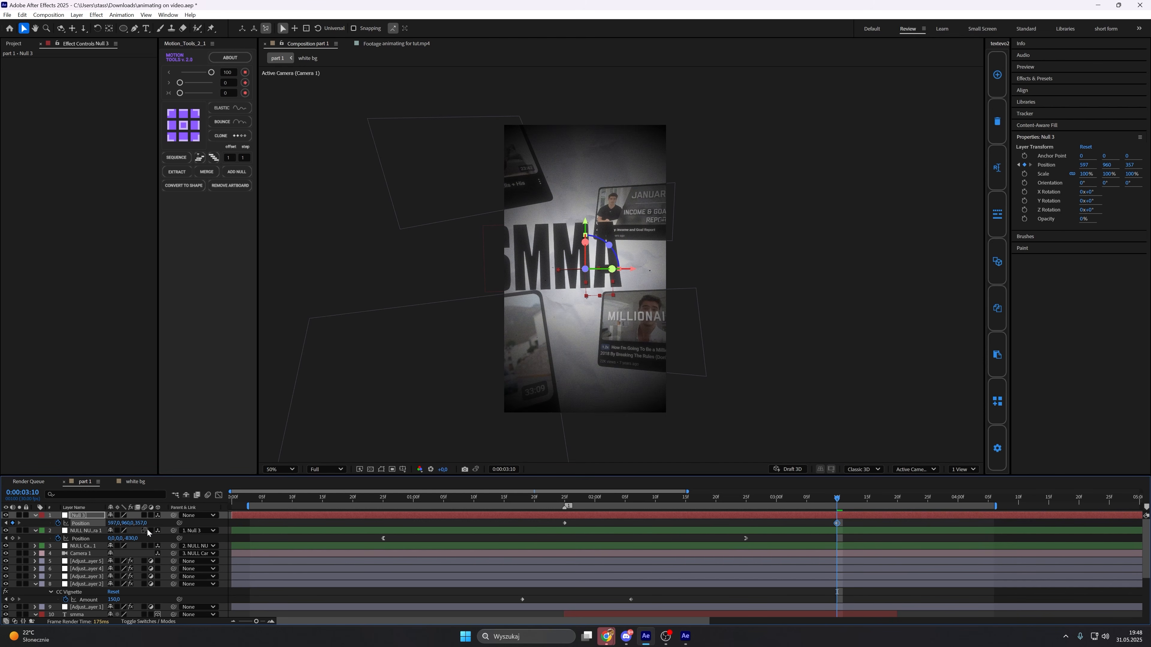
Shape the null's position speed graph to start slowly and accelerate sharply into the last keyframe.
left_click(219, 495)
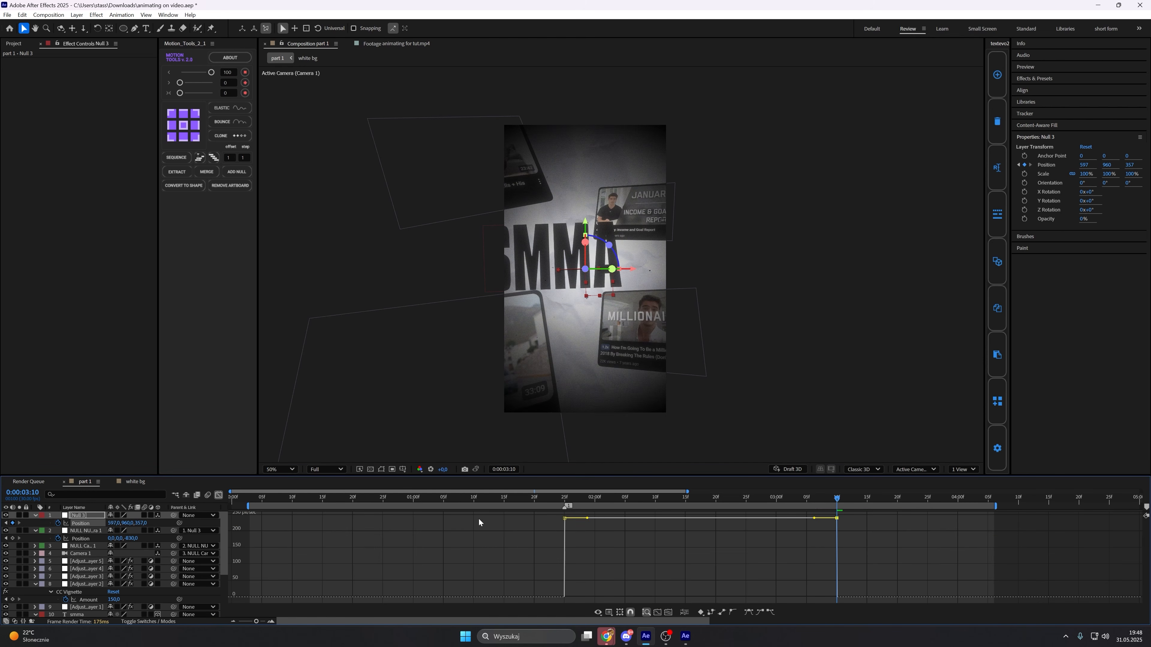
left_click_drag(588, 518, 849, 605)
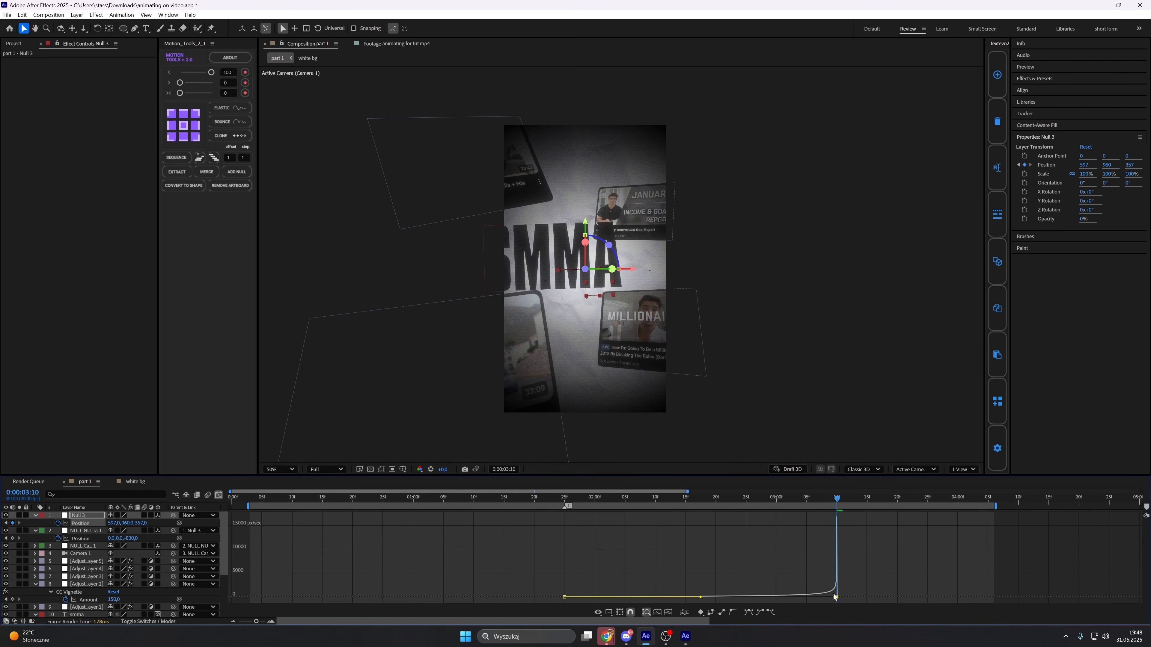
left_click(219, 495)
Duplicate the youtubers text layer, place the copy above smma, and shift it to start at 0:00:02:10.
left_click(684, 498)
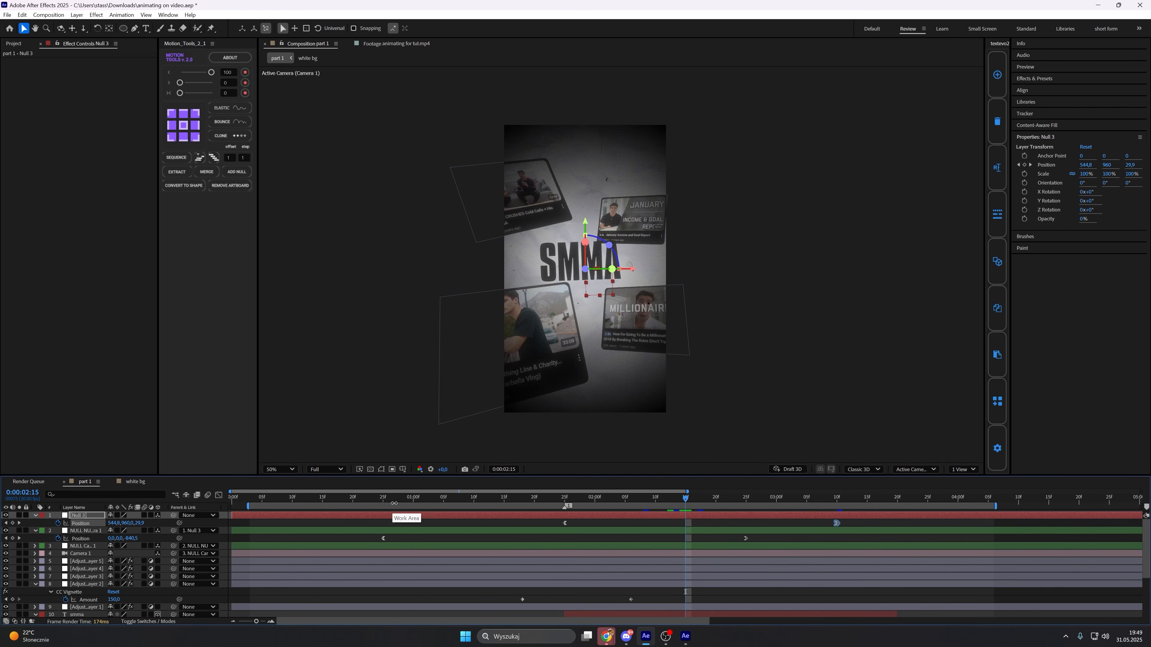
left_click_drag(685, 499, 655, 495)
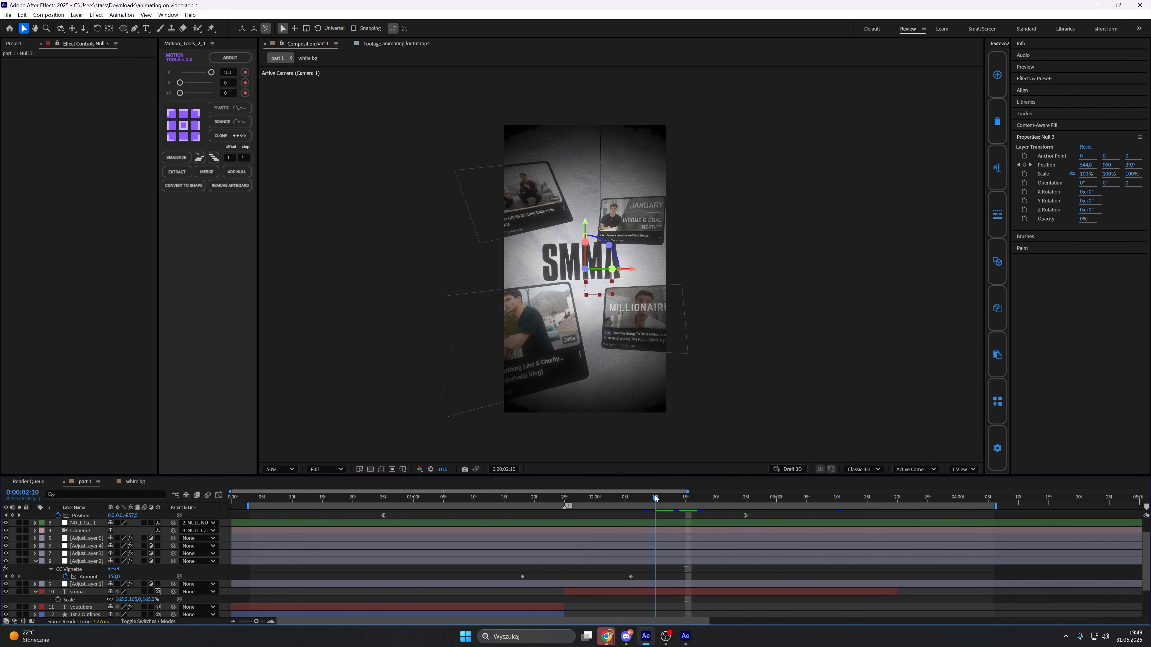
scroll(320, 589, "down", 1)
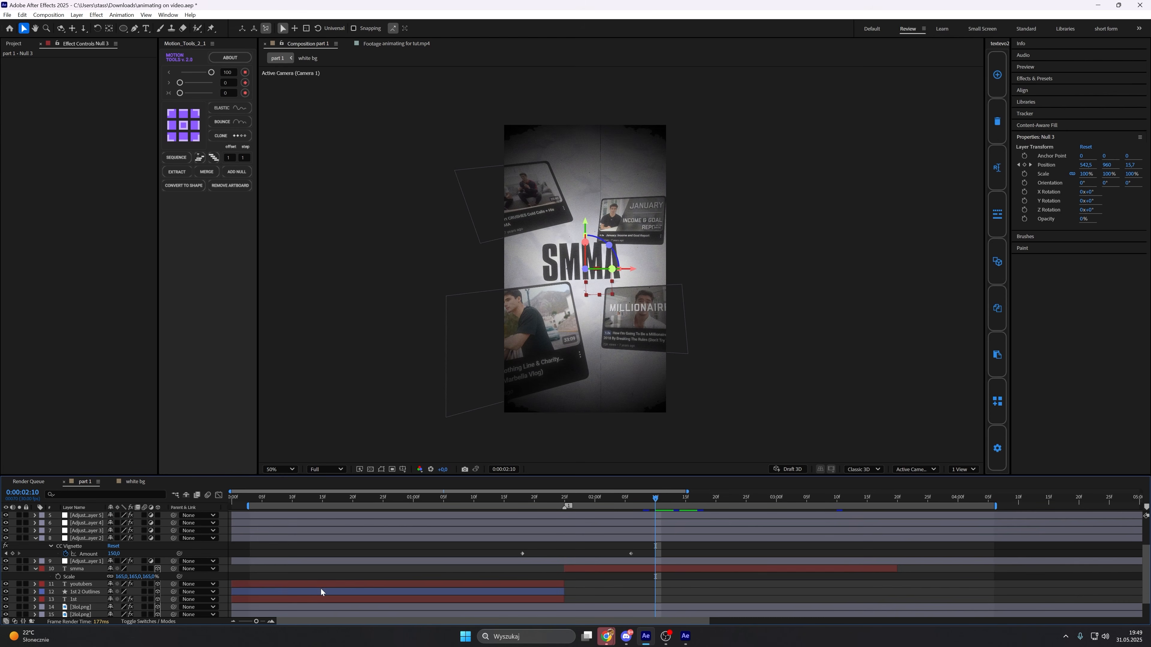
left_click(321, 587)
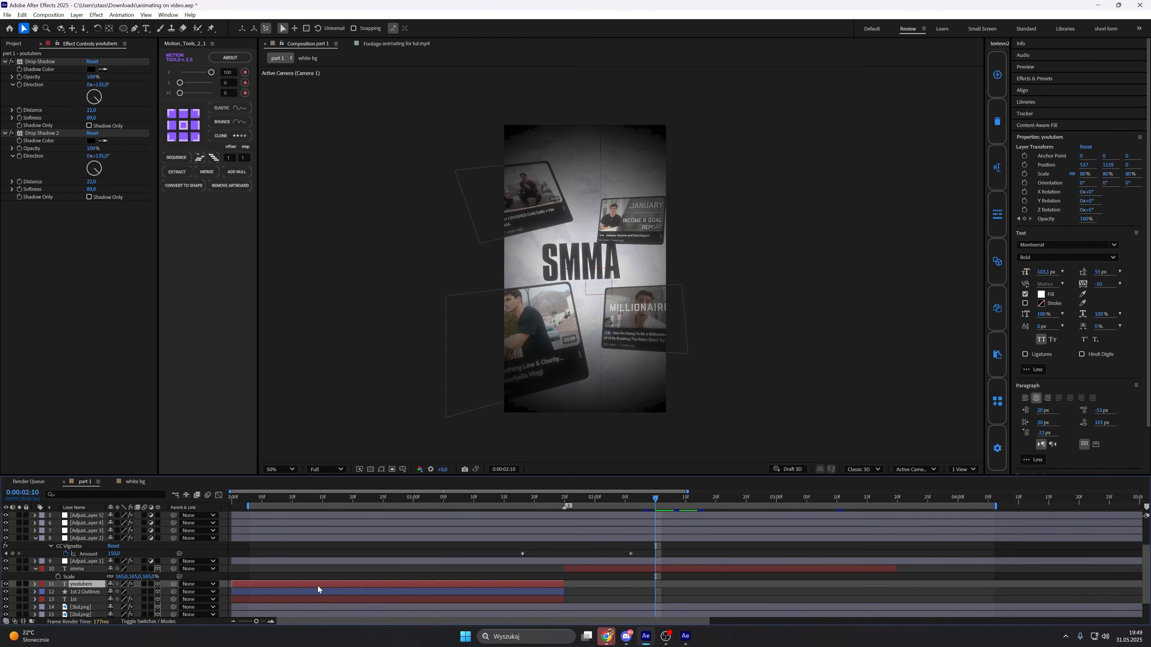
key("ctrl+d")
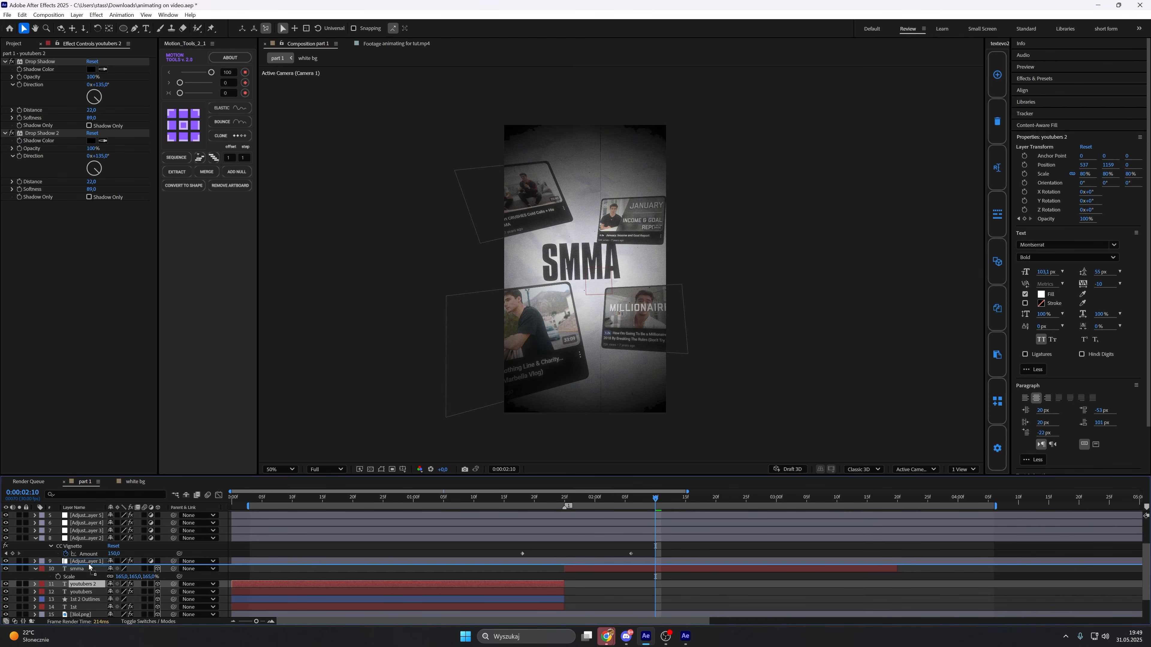
key("ctrl+bracketright")
mouse_move(677, 582)
left_mouse_down()
mouse_move(696, 579)
mouse_move(684, 575)
left_mouse_up()
Move the duplicated youtubers text to just below SMMA, remove its opacity keyframes and set its opacity to 100%.
left_click_drag(717, 503, 741, 504)
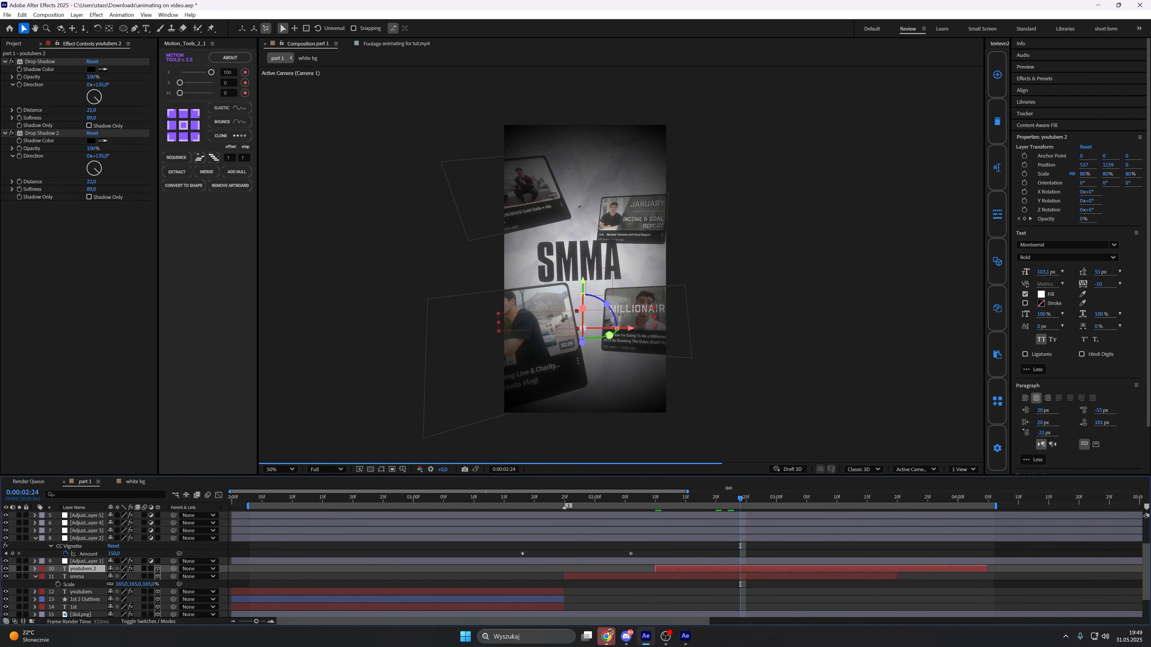
left_click_drag(570, 327, 573, 289)
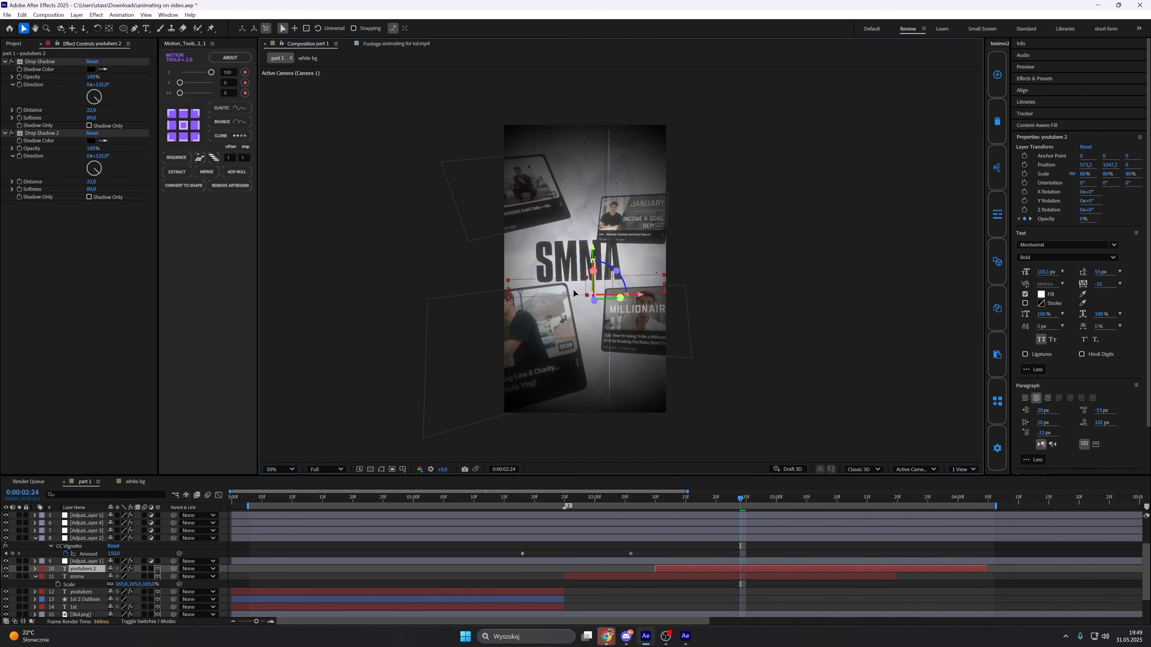
key("t")
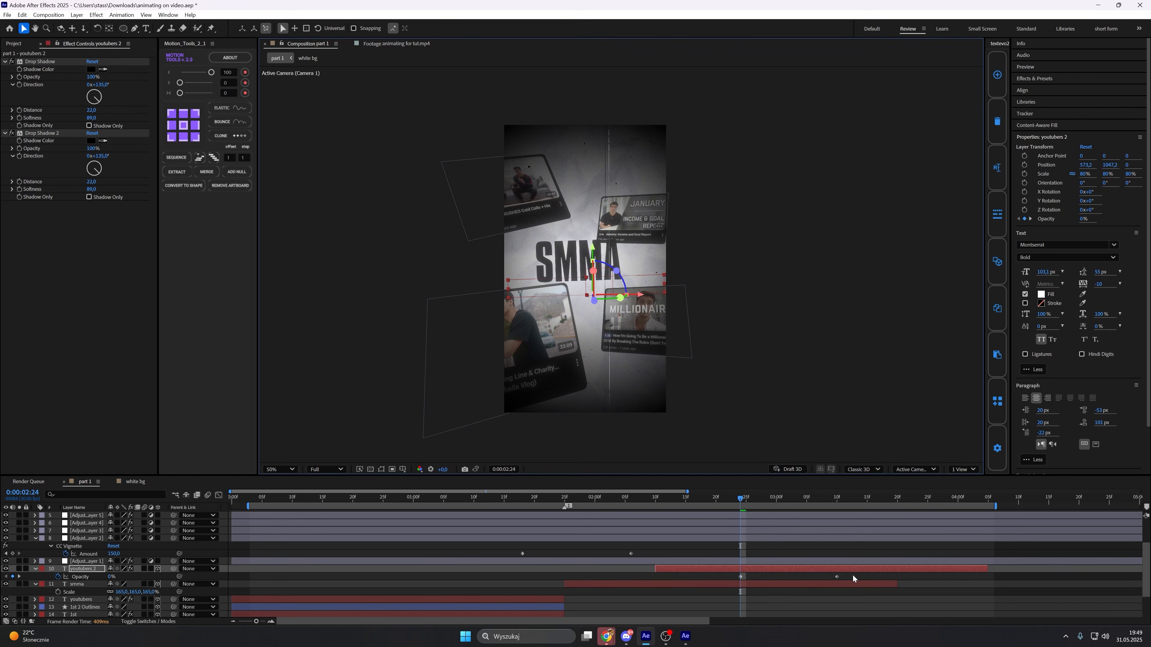
left_click(58, 577)
left_click(109, 576)
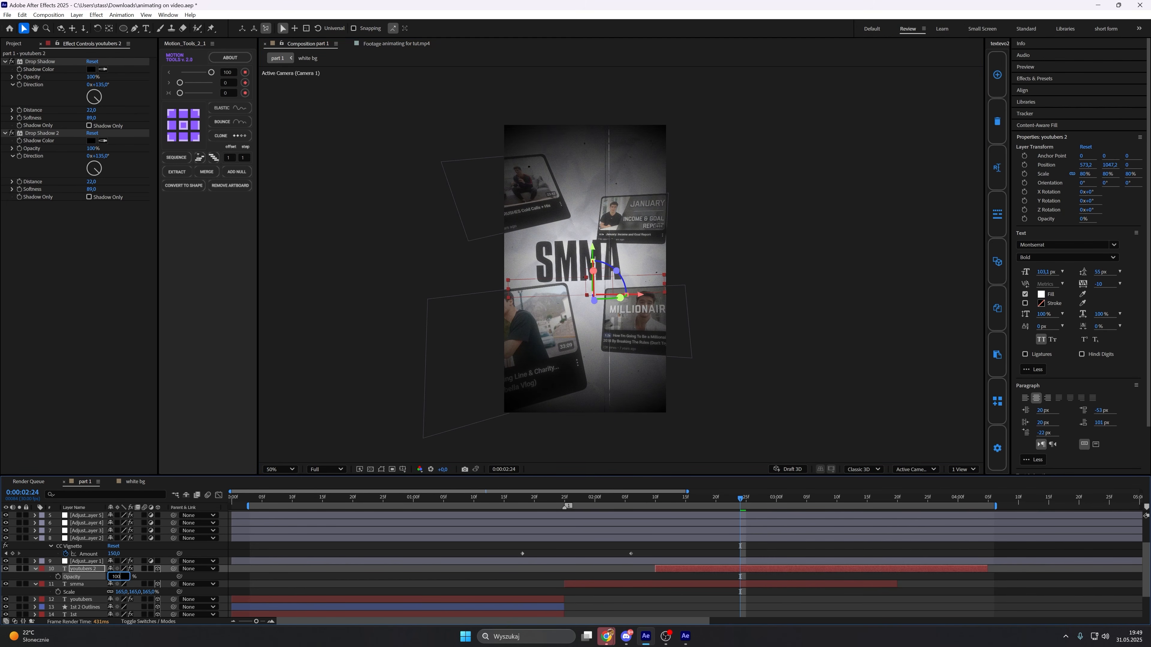
type("100")
key("Return")
Turn off All Caps for the duplicated youtubers text.
key("ctrl+t")
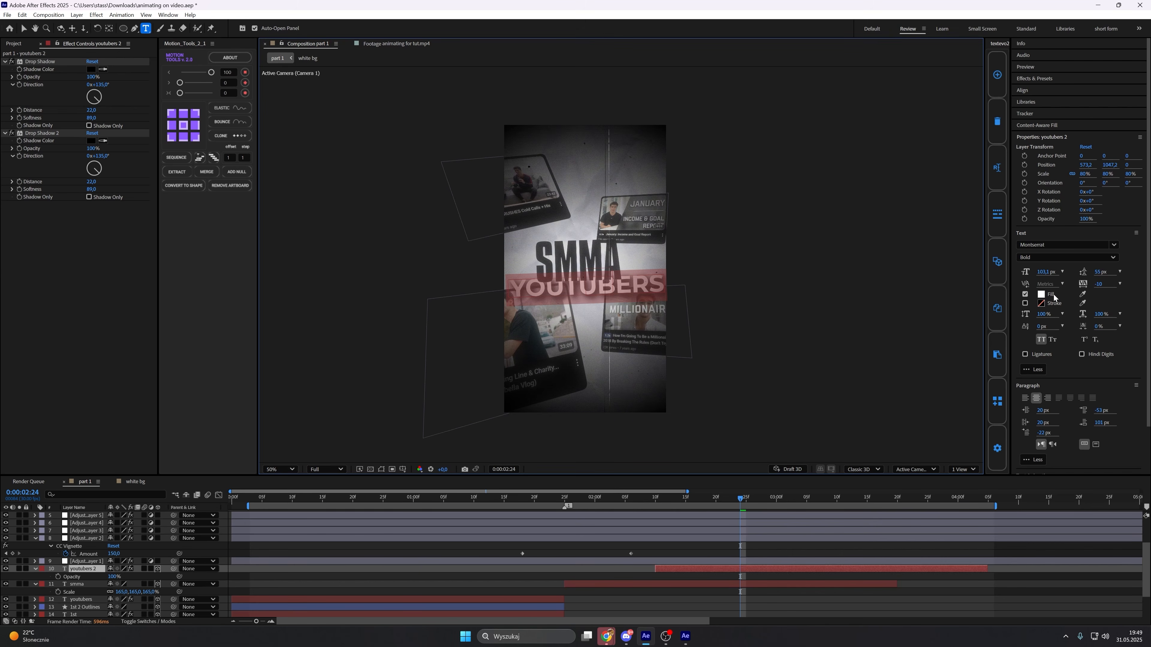
left_click(1041, 339)
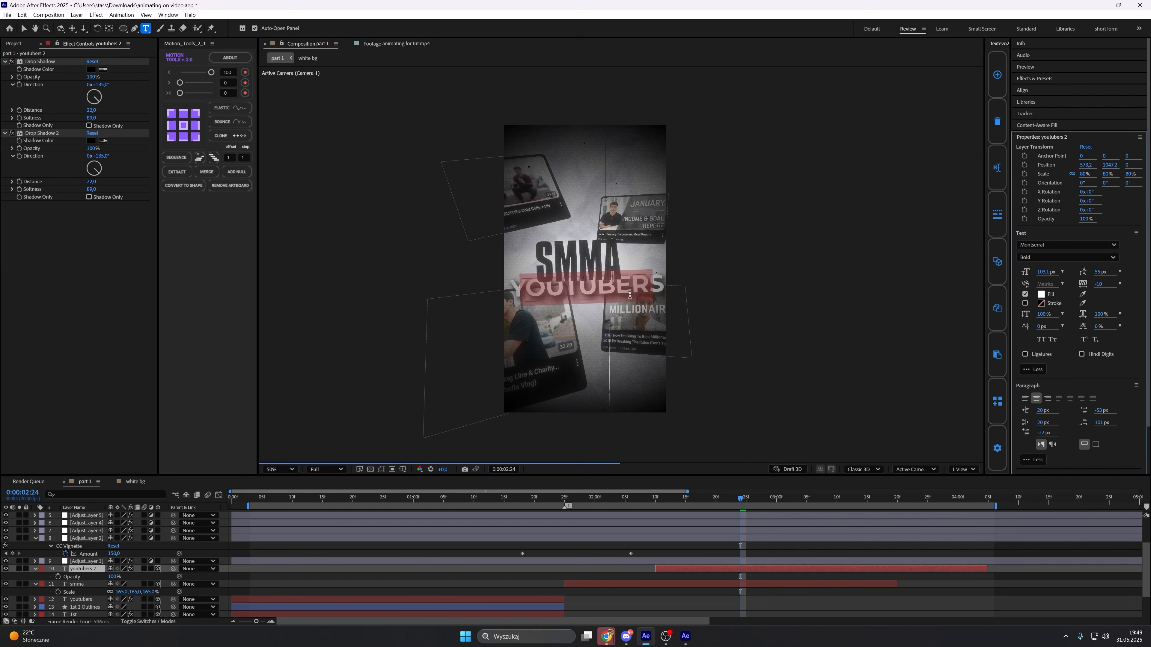
Move the lowercase youtubers text slightly lower beneath SMMA and set its fill to red at 100% saturation and 82% brightness.
left_click_drag(598, 295, 603, 305)
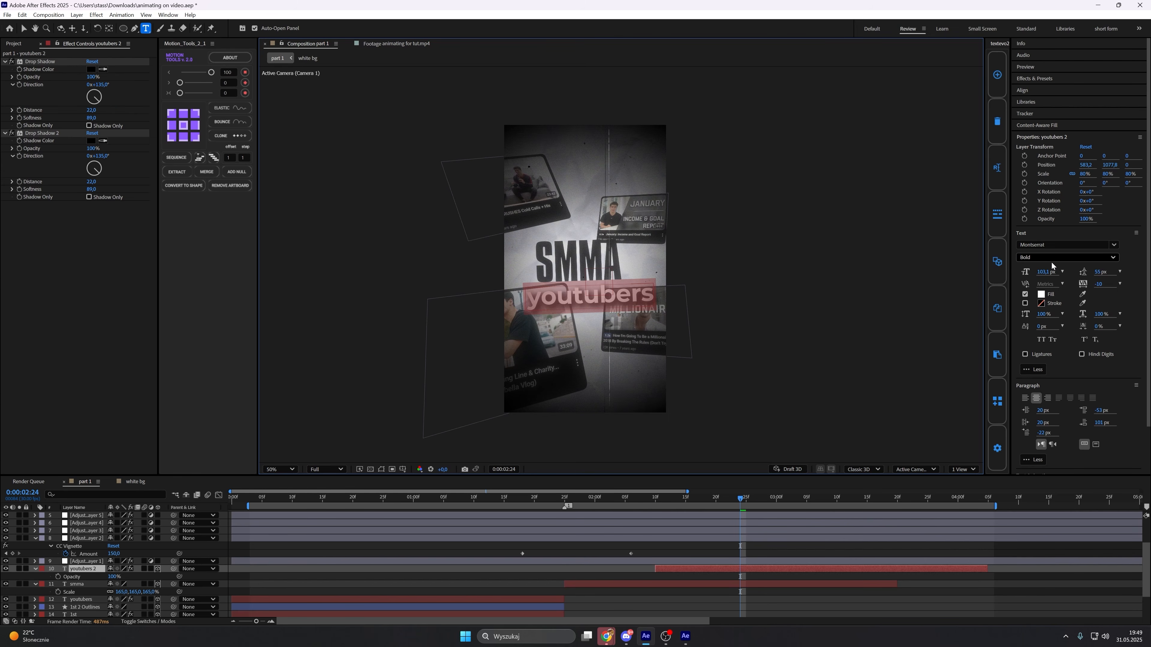
left_click(1040, 295)
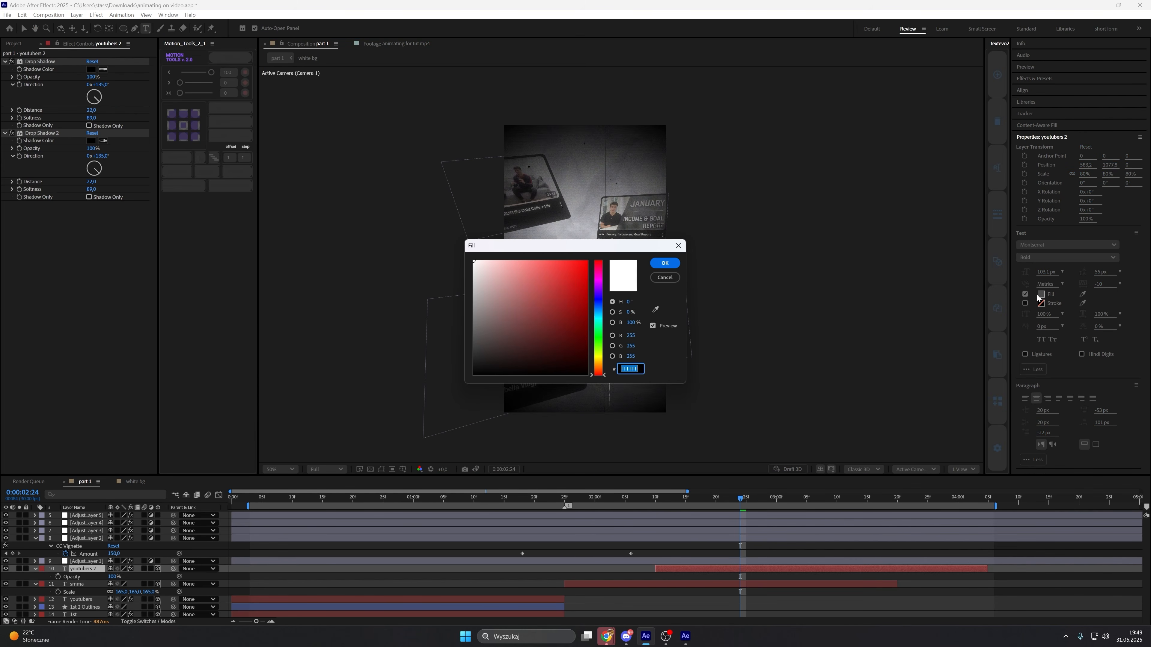
left_click_drag(537, 297, 587, 282)
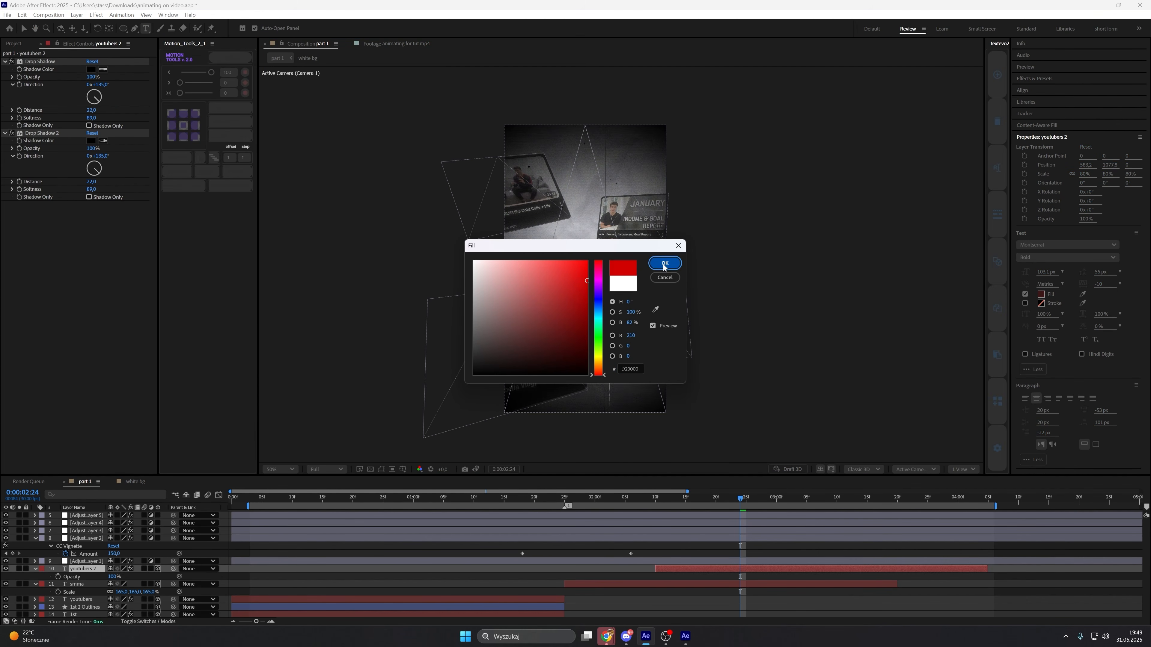
left_click(654, 267)
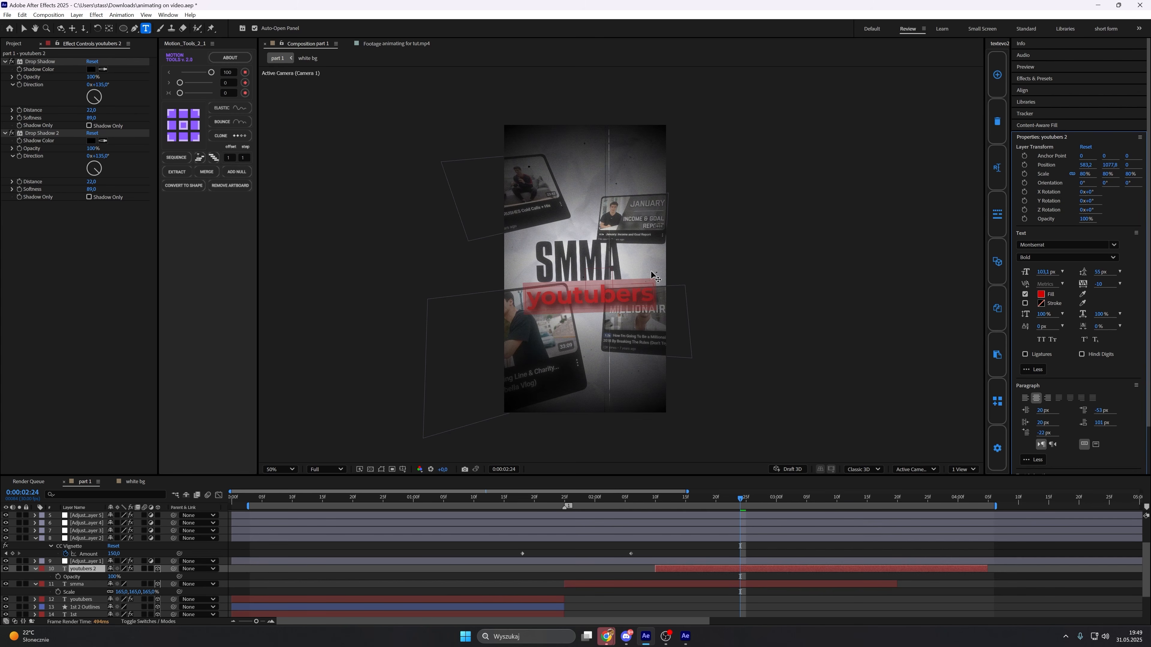
Delete both Drop Shadow effects from the red youtubers text layer.
left_click(47, 61)
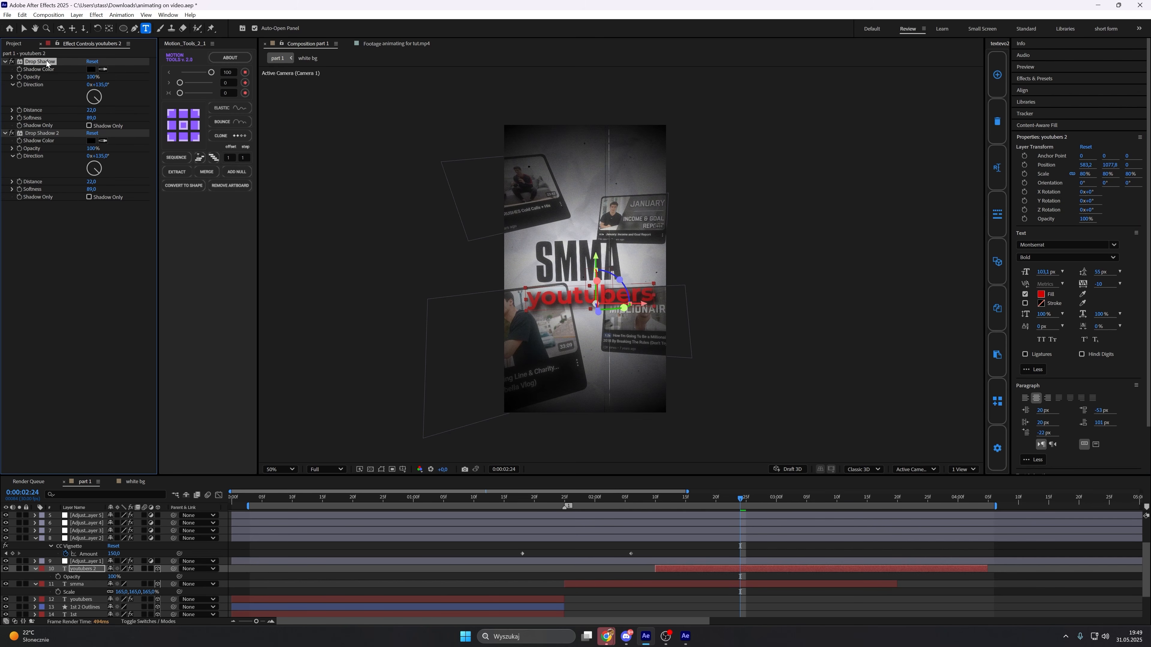
key("Delete")
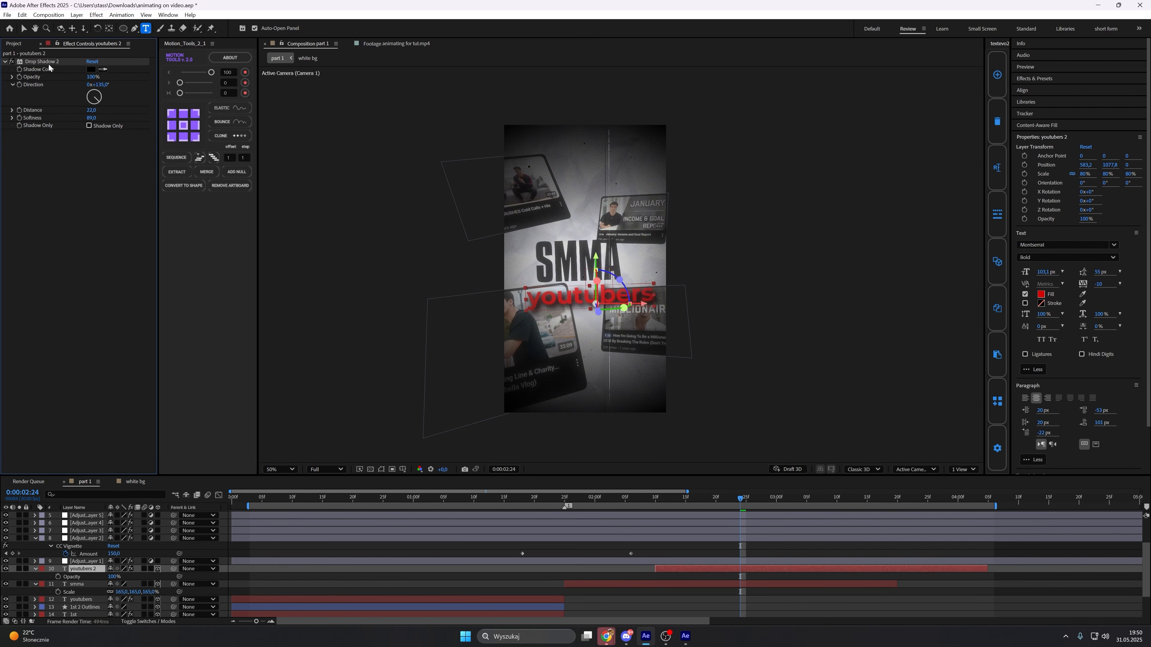
key("Delete")
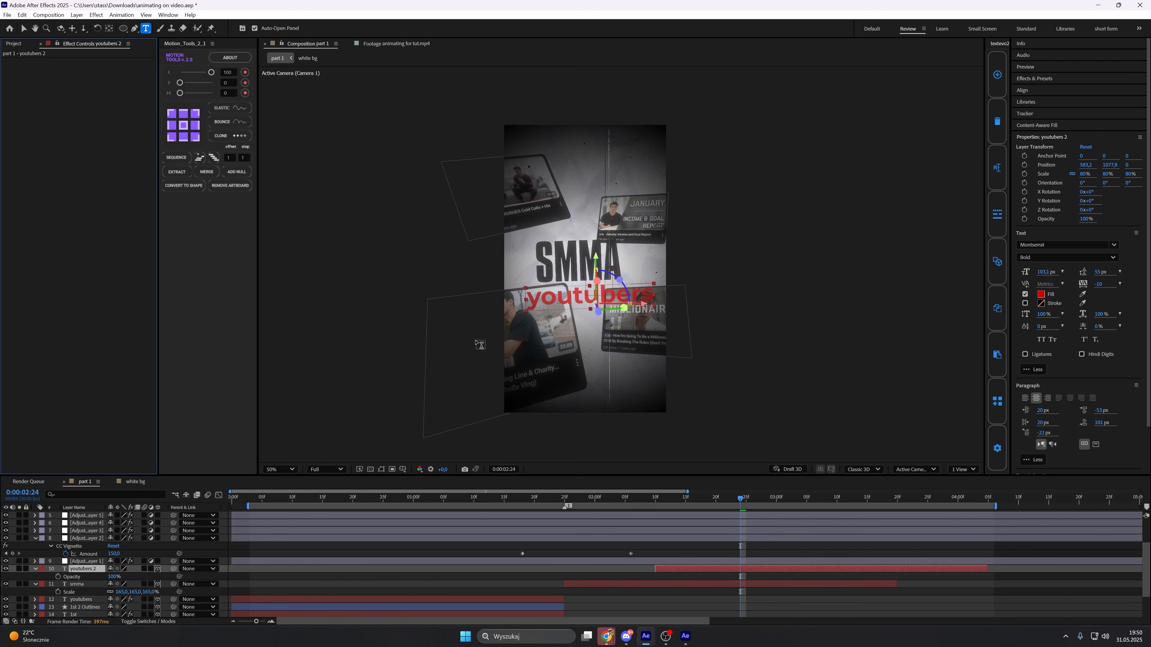
Replace the red text's wording with "online.".
double_click(569, 299)
type("onlin")
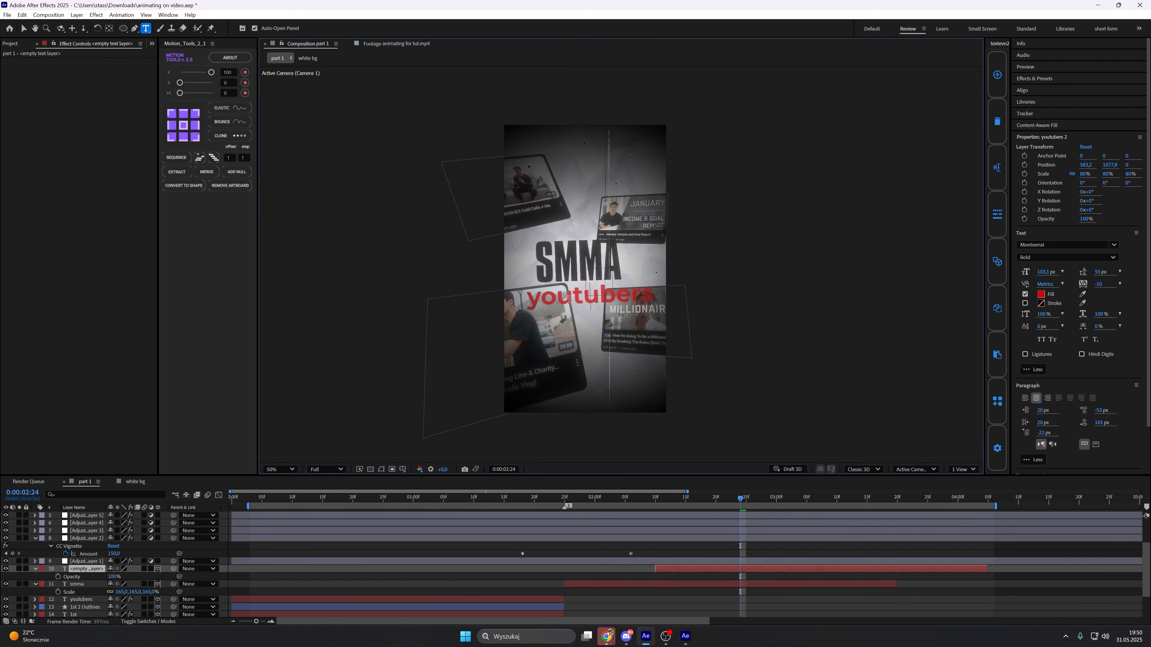
type("e")
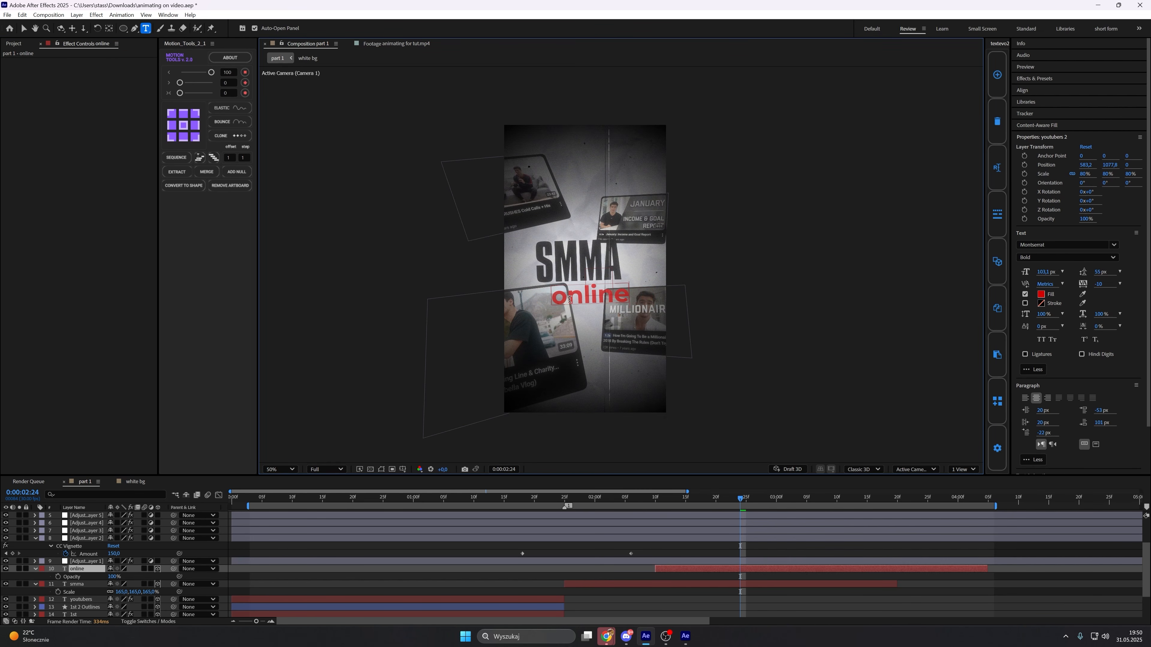
type(",")
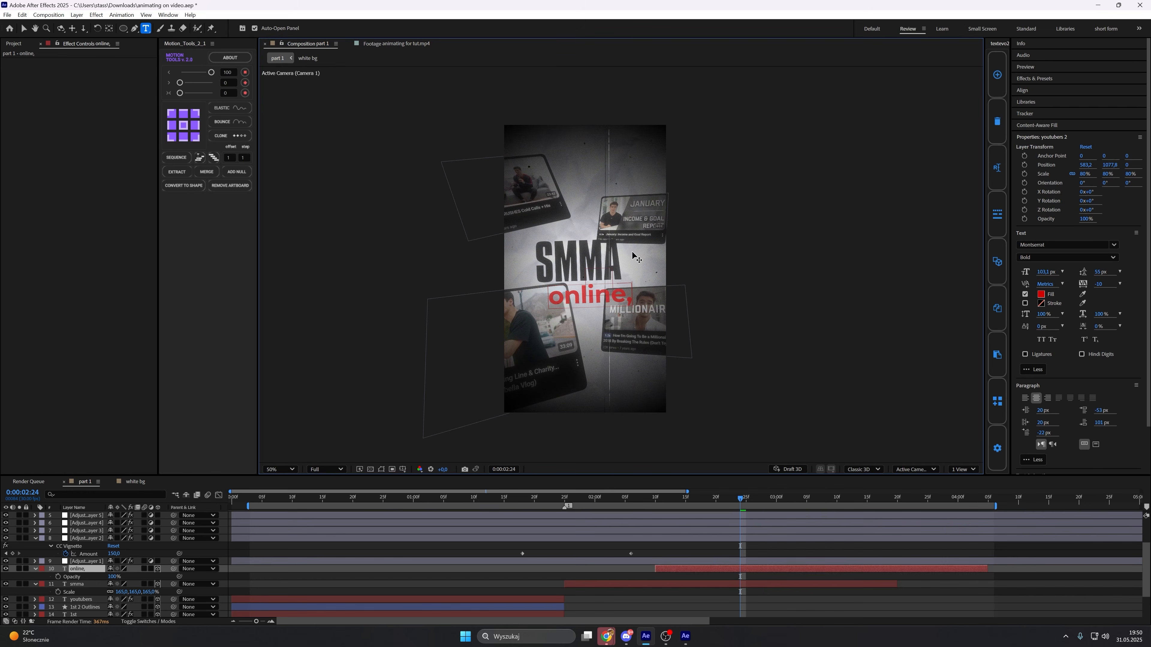
Scale the online. text to 52% and place it overlapping the lower edge of SMMA, toward its last letters.
left_click(696, 569)
scroll(435, 436, "up", 1)
key("v")
key("s")
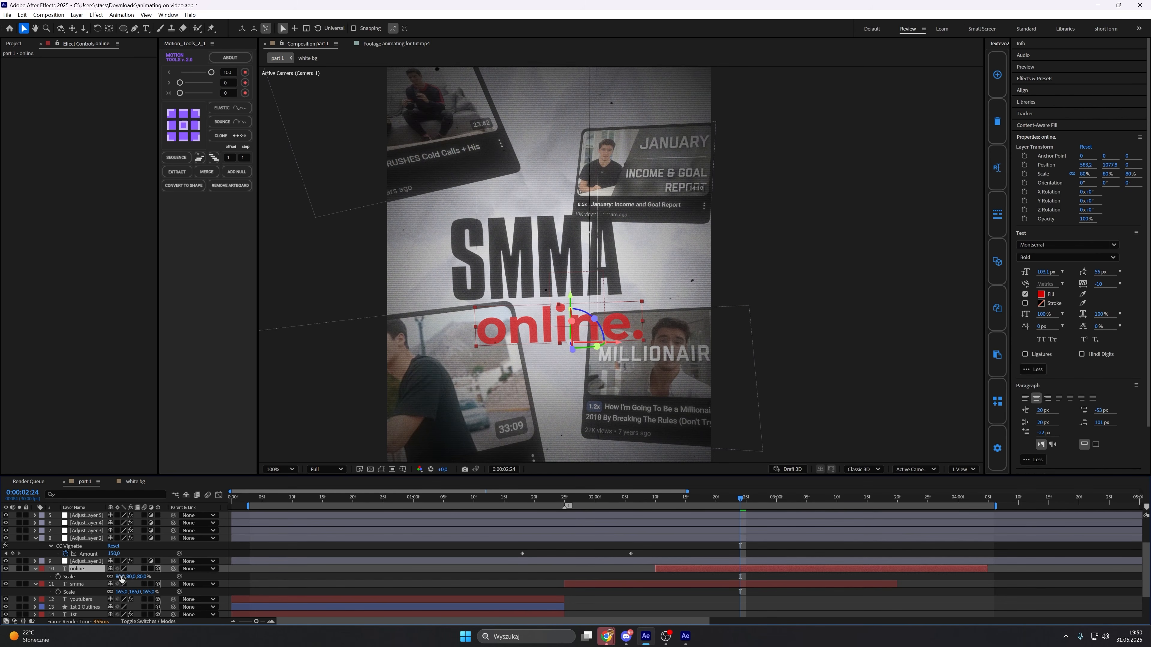
left_click_drag(119, 577, 107, 576)
left_click_drag(540, 327, 547, 290)
scroll(519, 336, "up", 1)
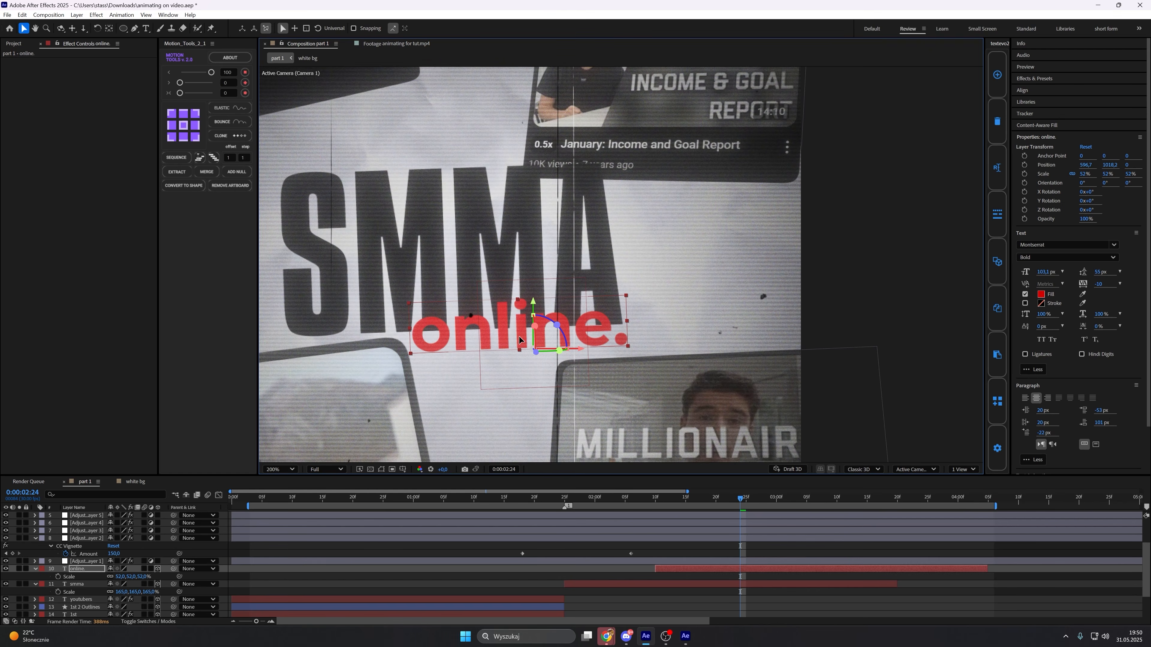
left_click(613, 550)
scroll(550, 424, "down", 3)
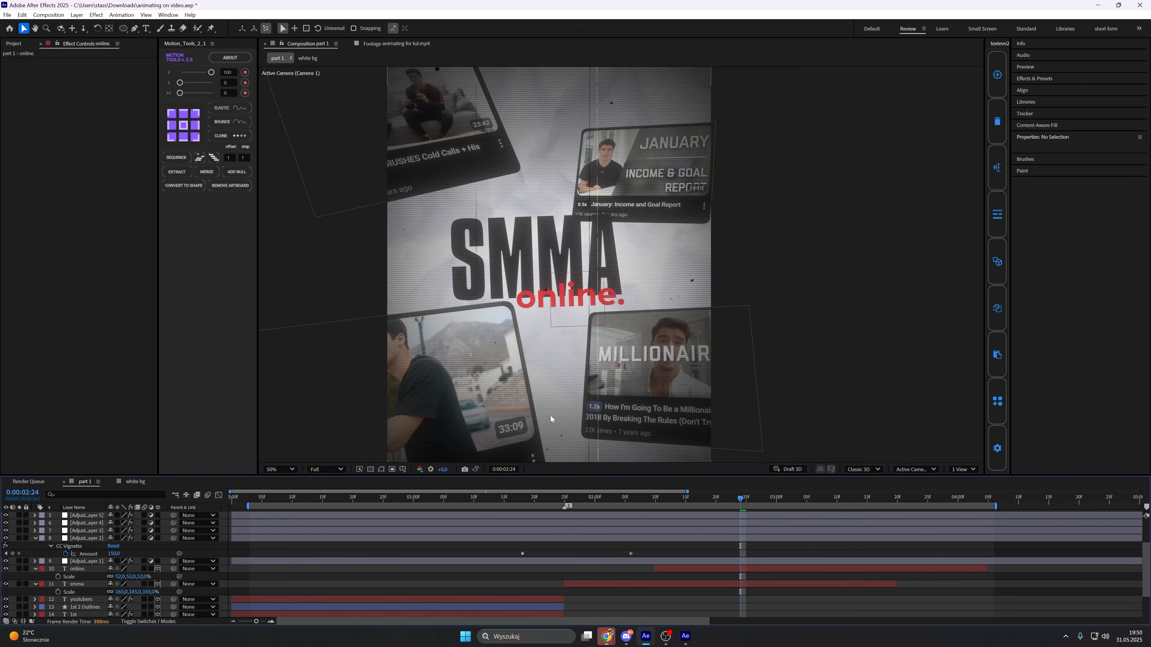
Apply a Drop Shadow effect to the online. text with distance about 22 and softness about 119.
left_click(692, 569)
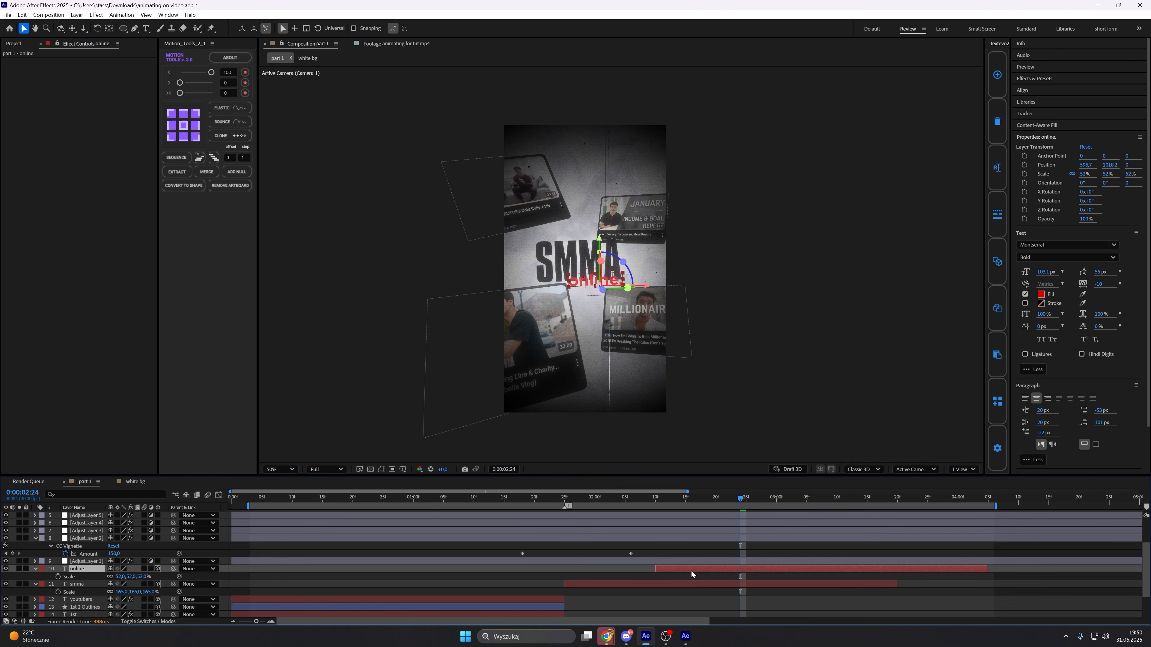
key("ctrl+space")
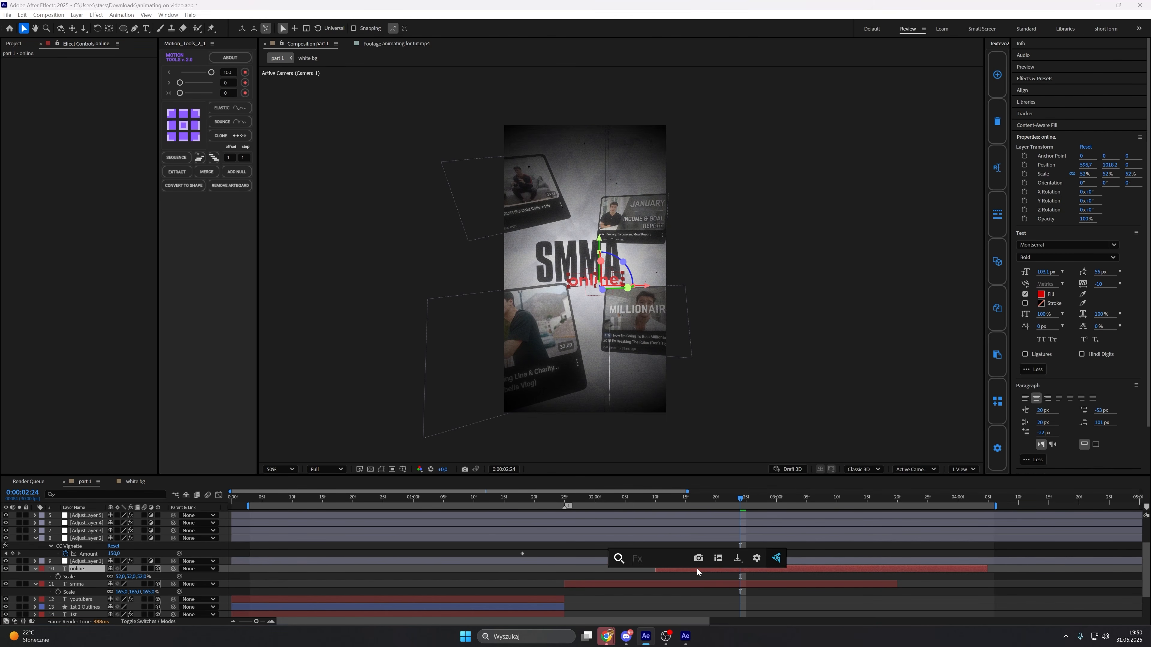
type("dr")
left_click(685, 539)
scroll(522, 257, "up", 4)
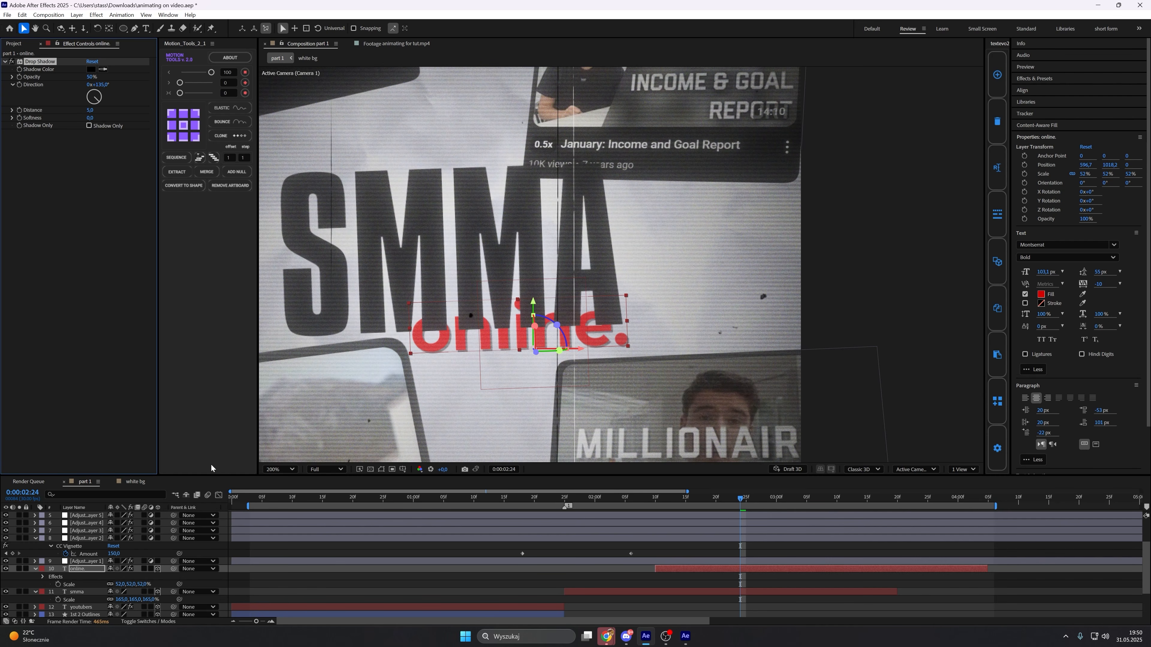
left_click_drag(90, 109, 145, 120)
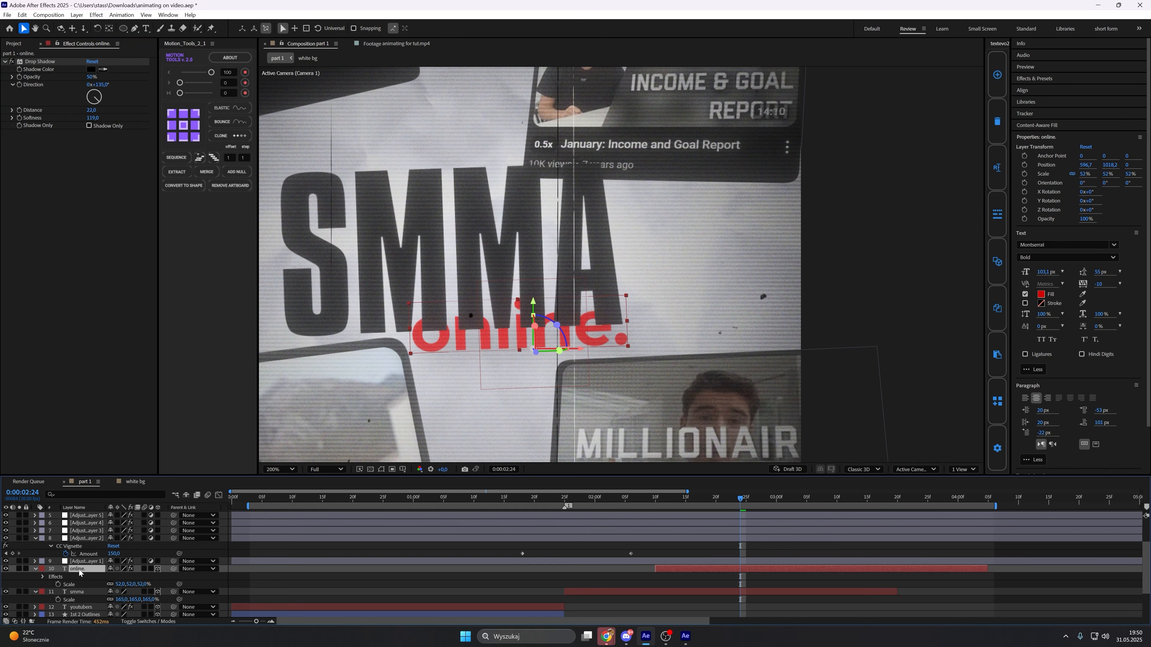
Set the online. text's Z position to -9 to bring it in front of SMMA, and check it at 0:00:02:16.
key("p")
left_click_drag(140, 577, 137, 577)
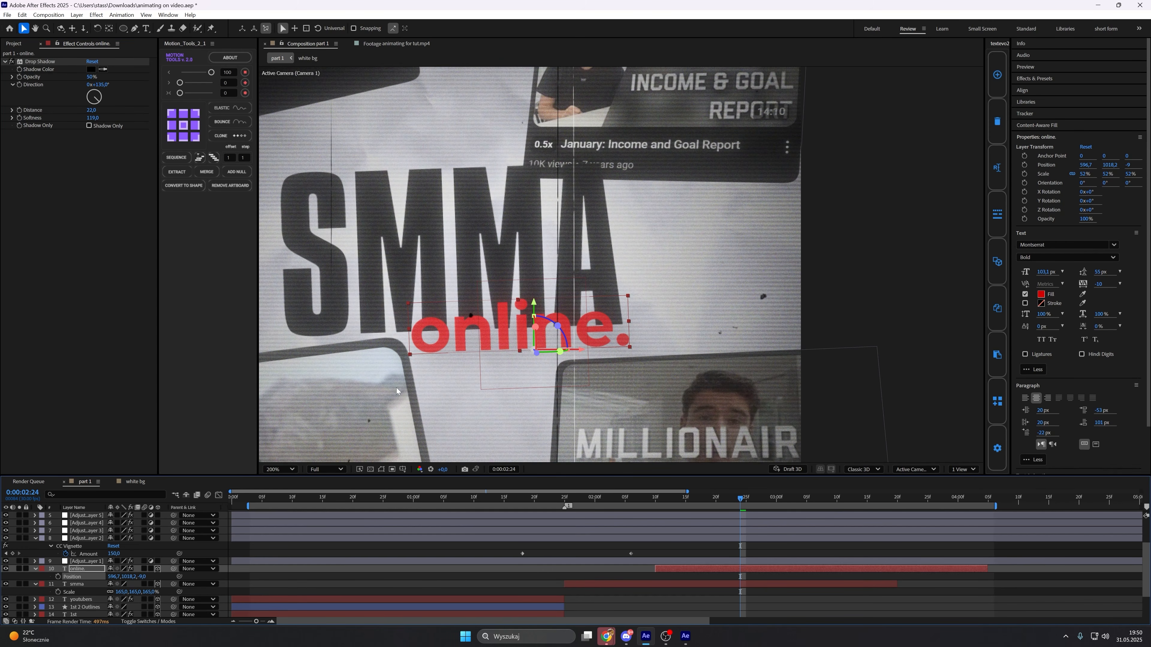
key("comma")
key("comma")
left_click(667, 588)
left_click_drag(738, 504, 690, 507)
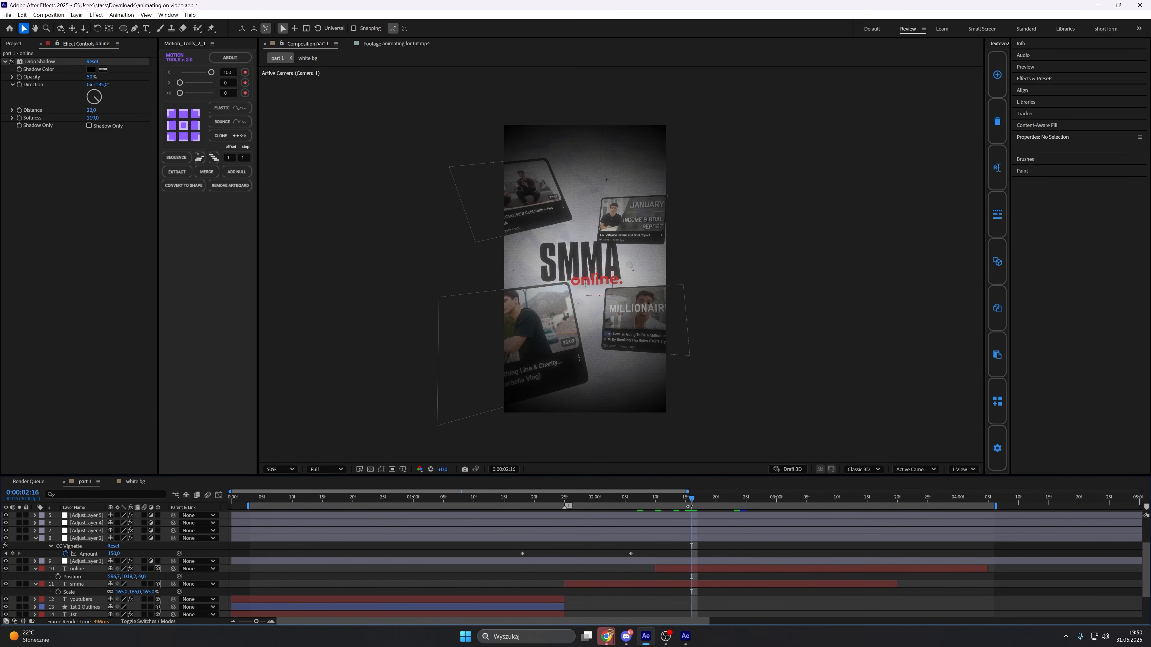
Play the reference clip from its beginning to examine the camera motion, and return to the part 1 composition.
left_click(416, 46)
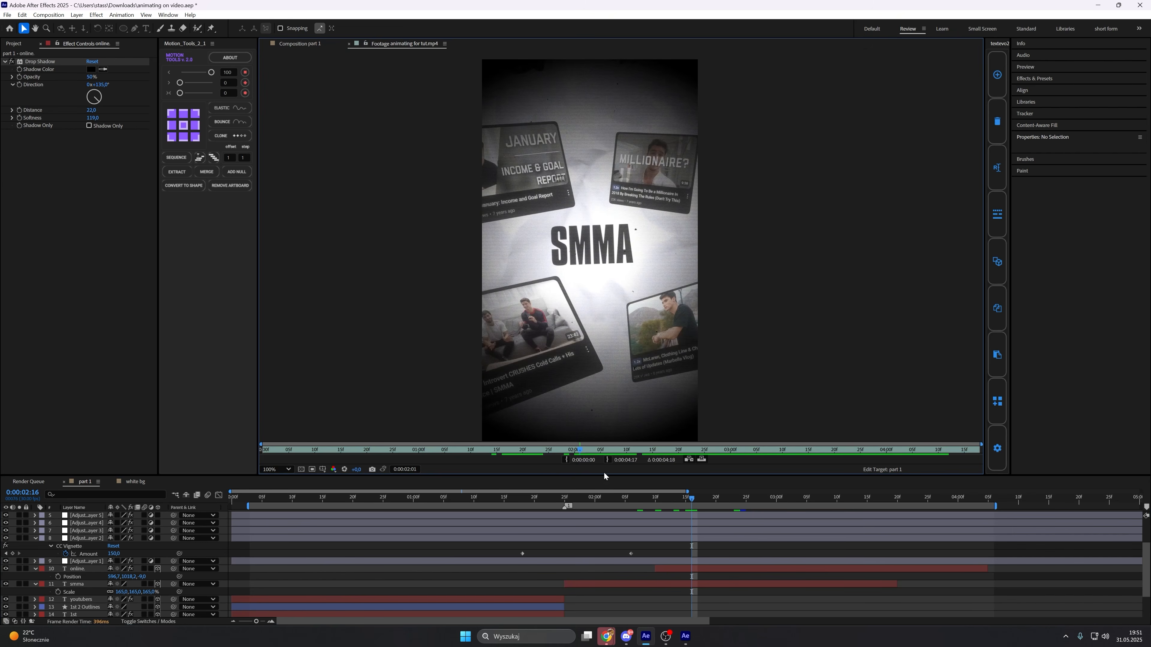
left_click(261, 444)
key("space")
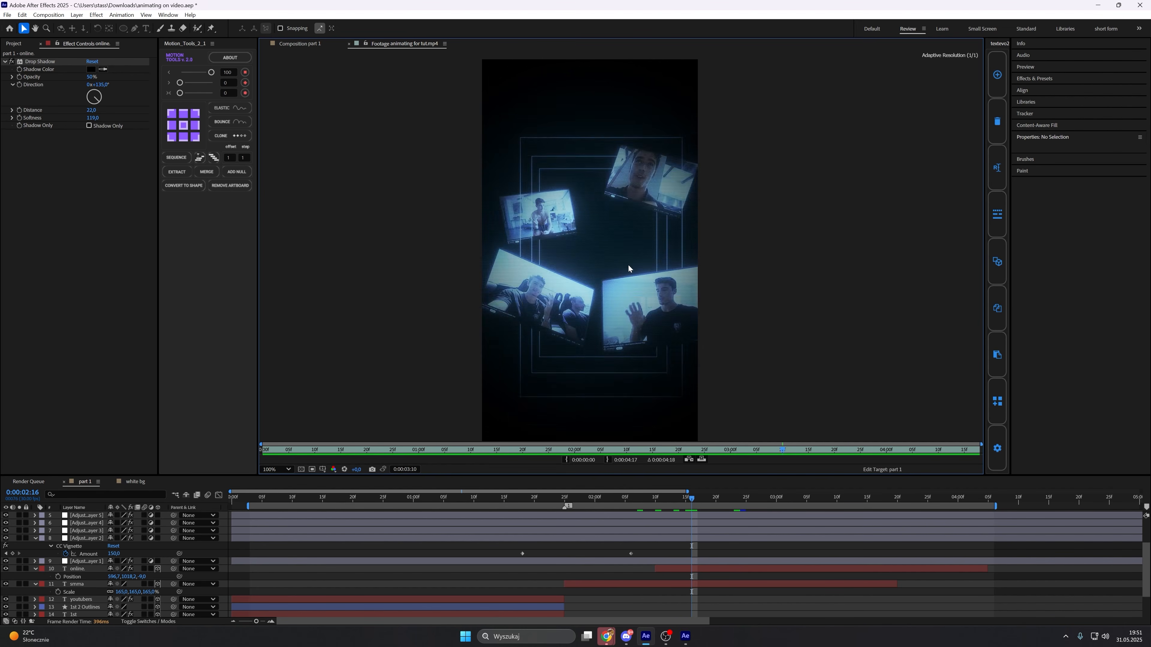
key("space")
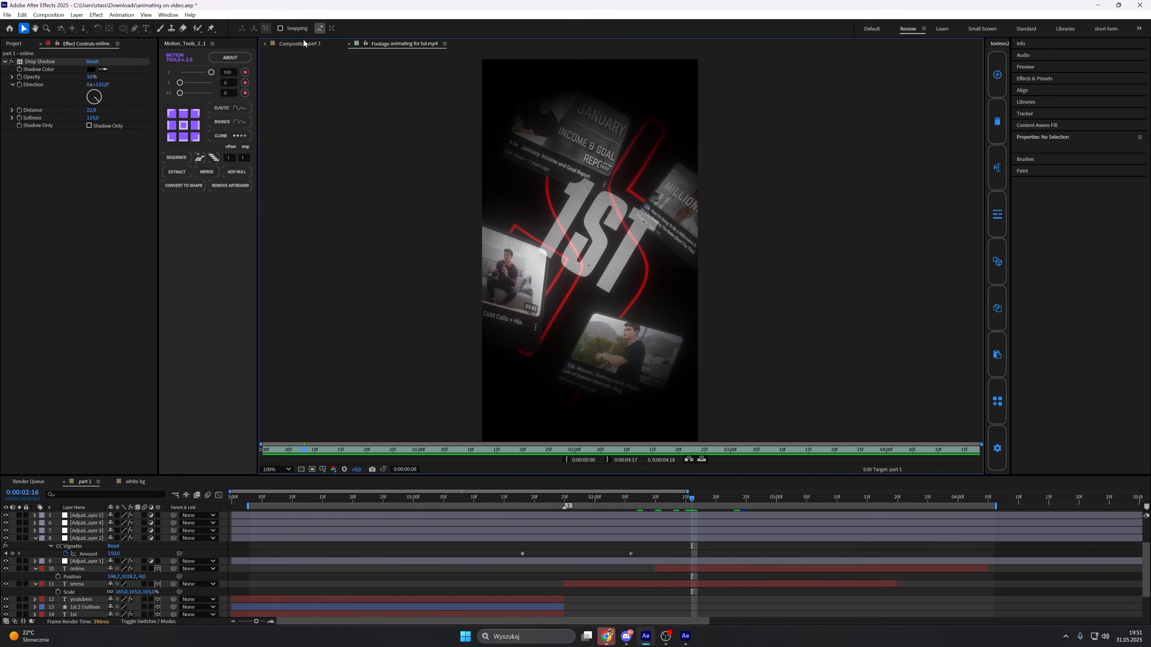
left_click(303, 41)
Create a new null object, parent Null 3 to it, and make the new null a 3D layer.
scroll(749, 588, "up", 2)
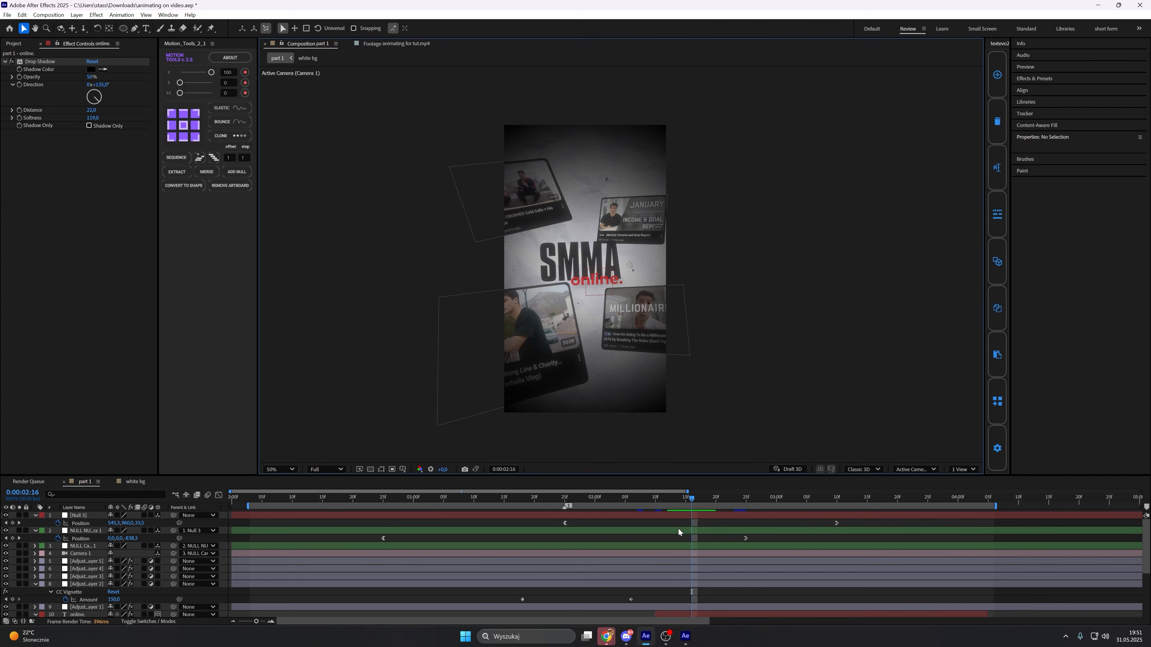
left_click(96, 516)
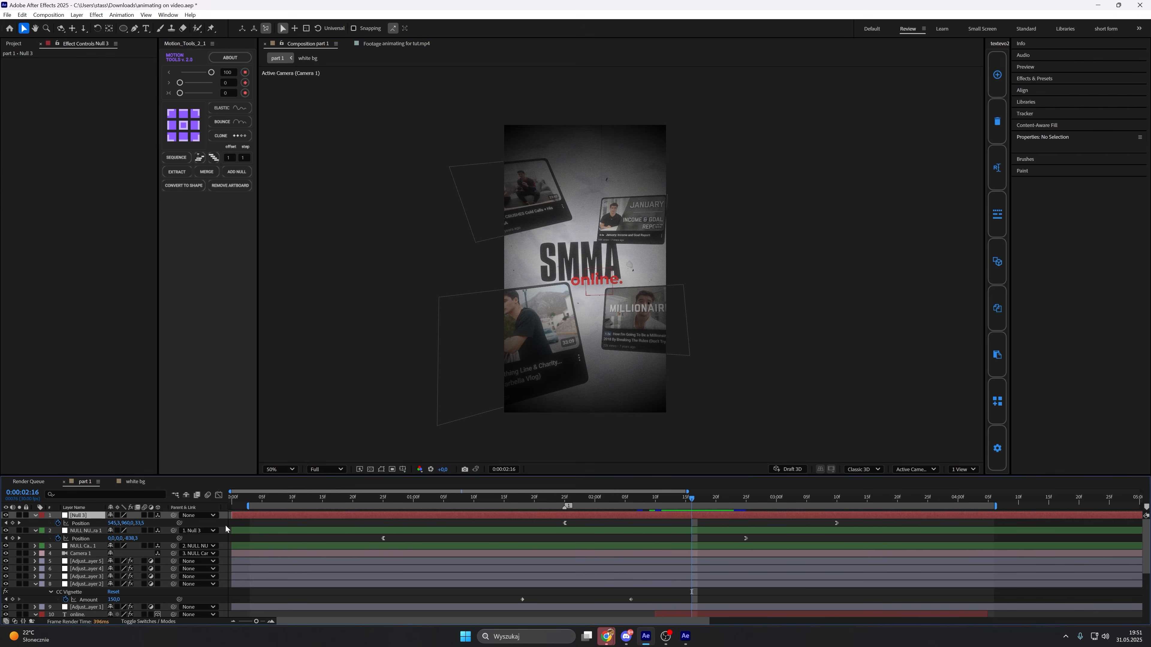
right_click(226, 524)
mouse_move(239, 411)
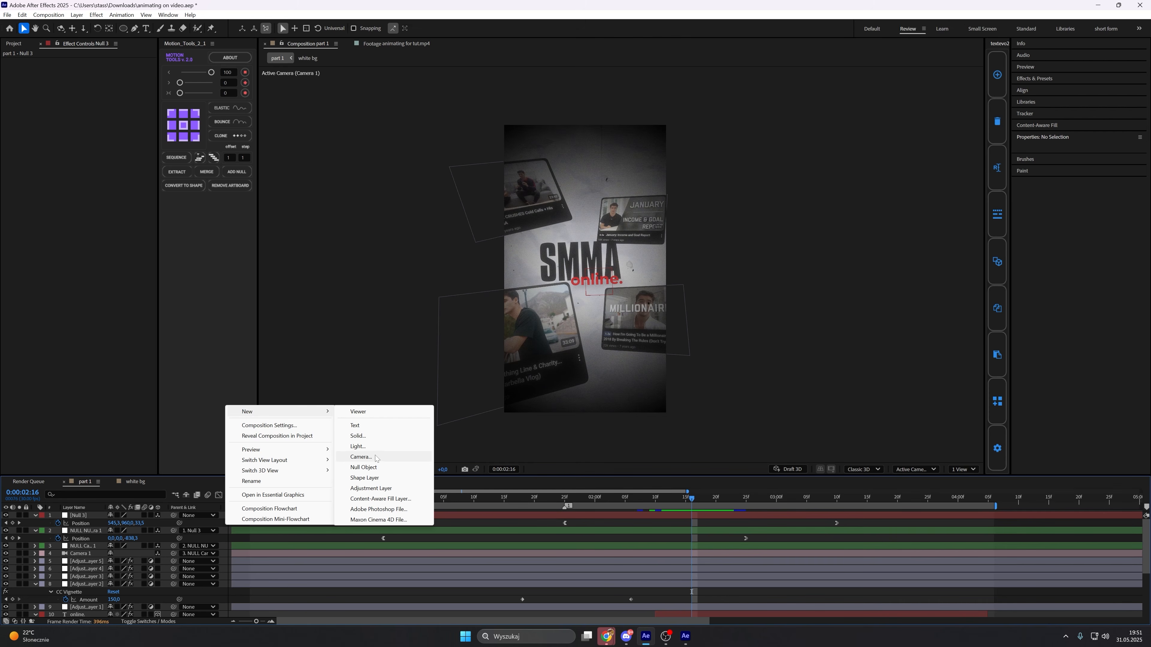
left_click(363, 467)
left_click_drag(179, 532, 89, 514)
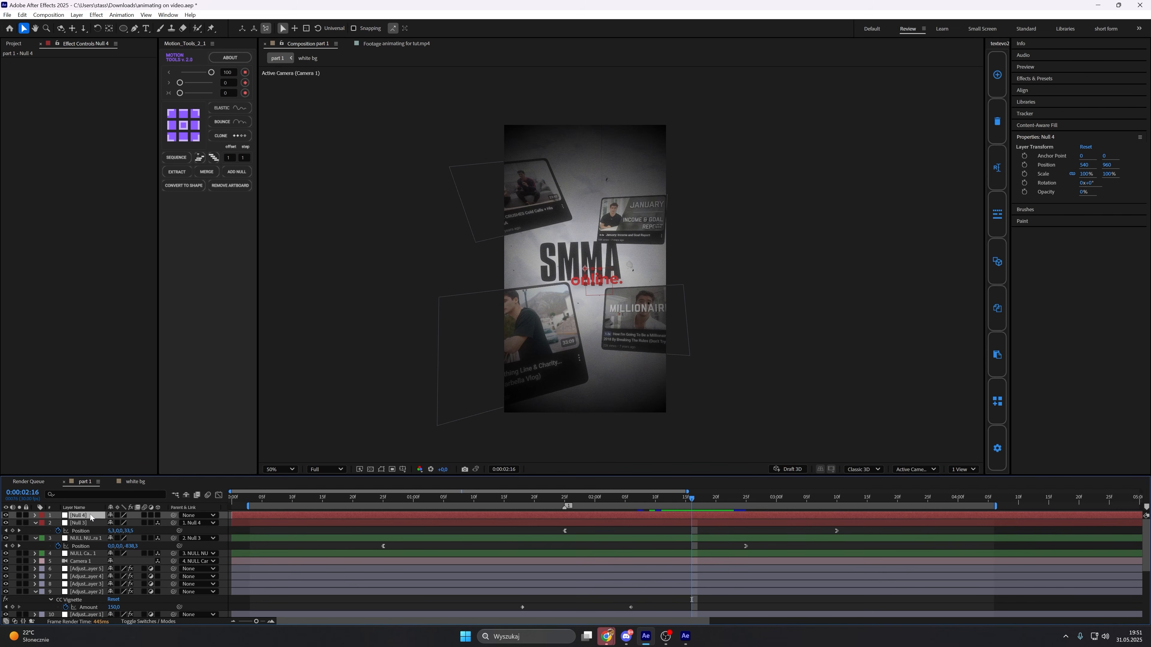
left_click(158, 515)
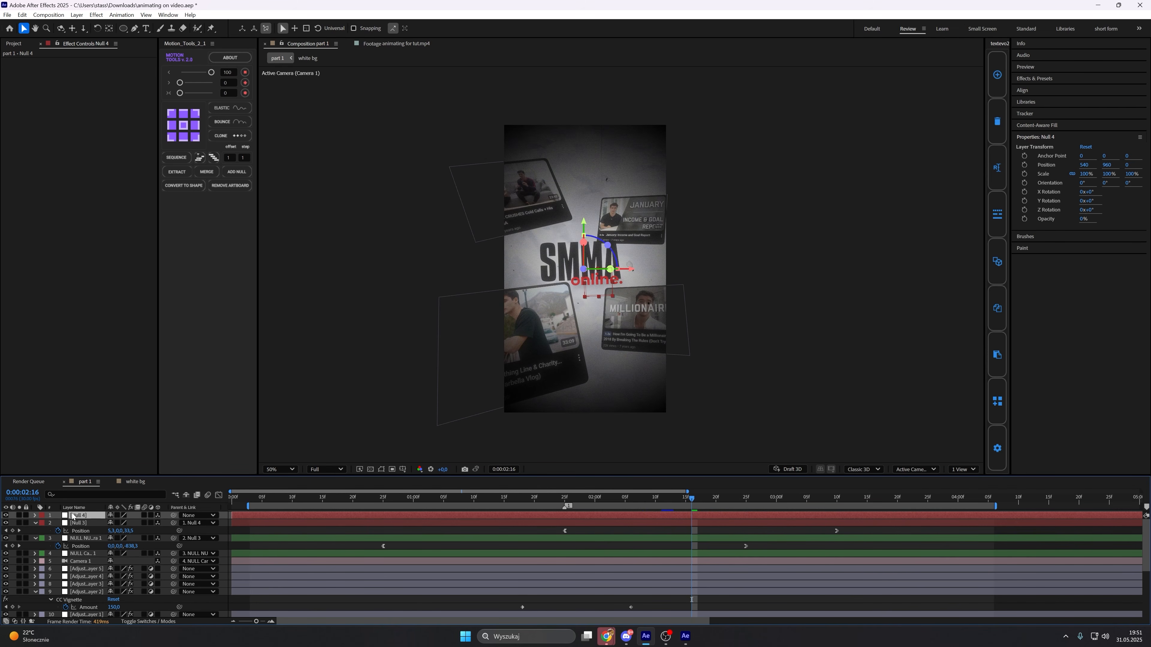
Add the expression wiggle(1,17) to Null 4's position.
key("p")
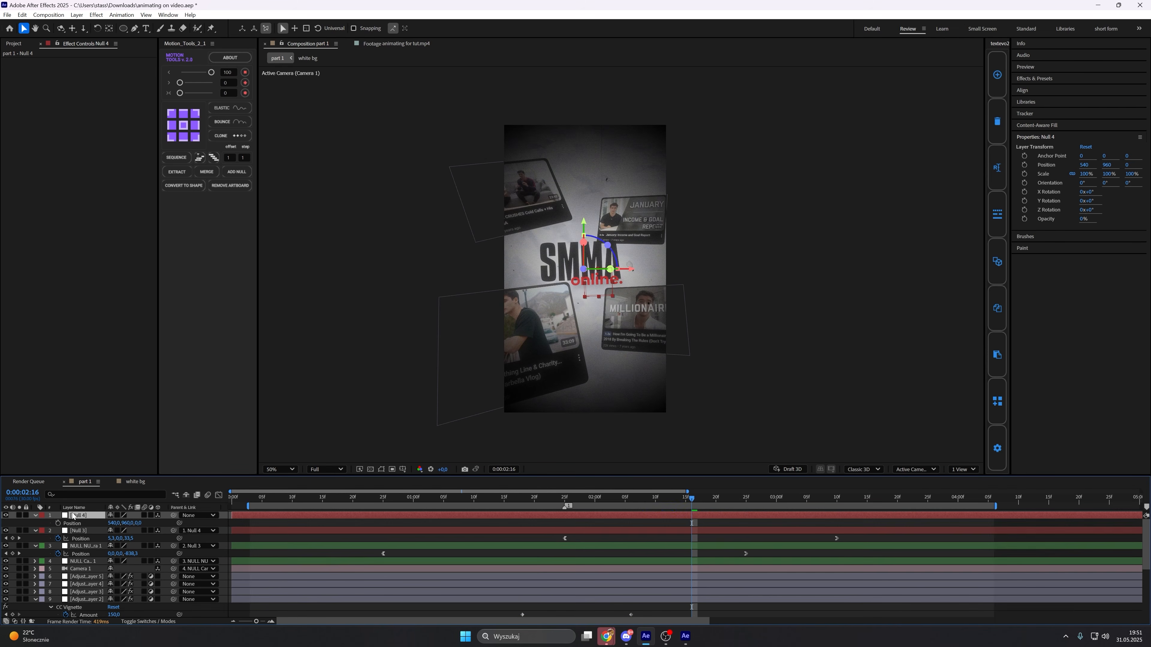
left_click(58, 523, "alt")
key("Caps_Lock")
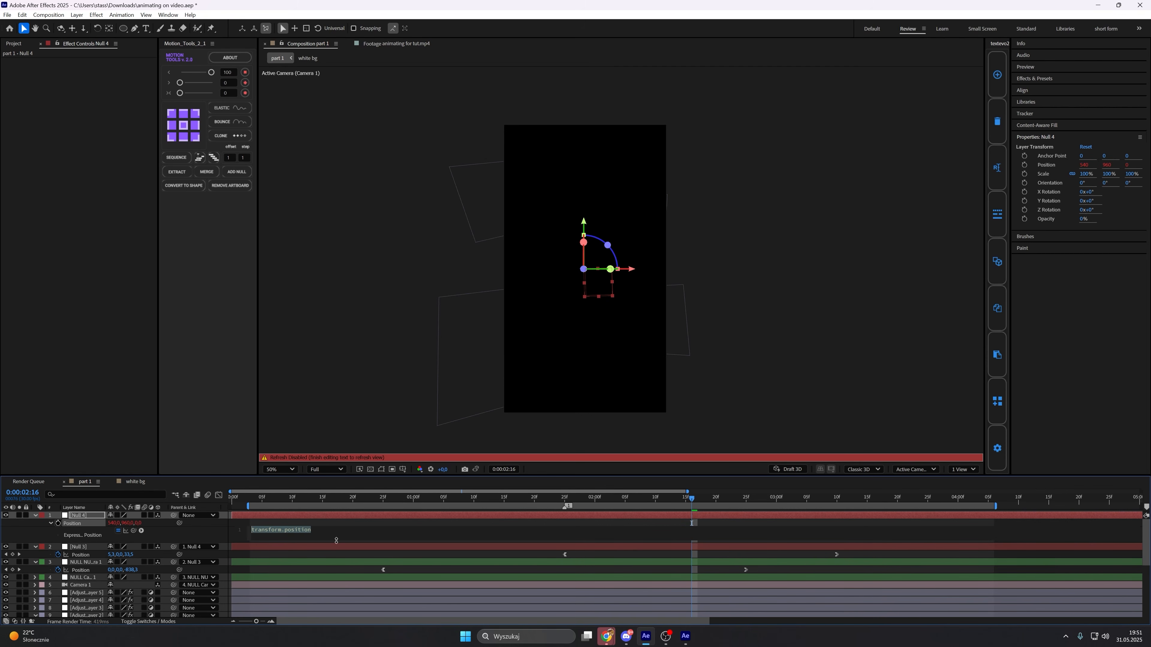
key("ctrl+a")
type("WIGG")
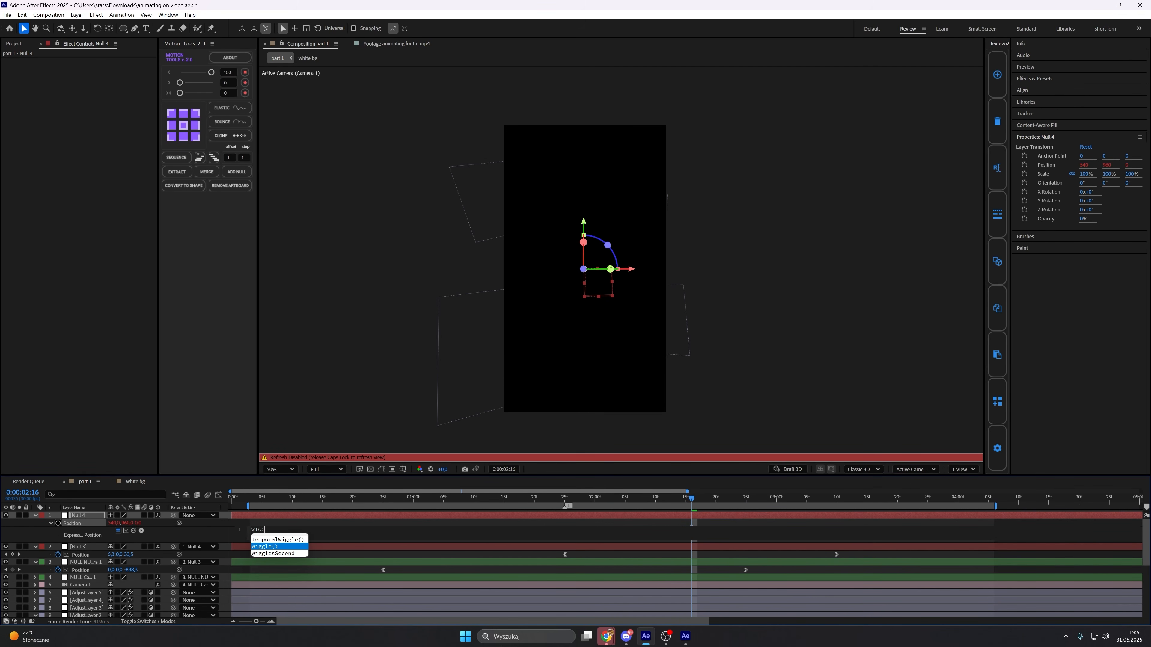
key("Return")
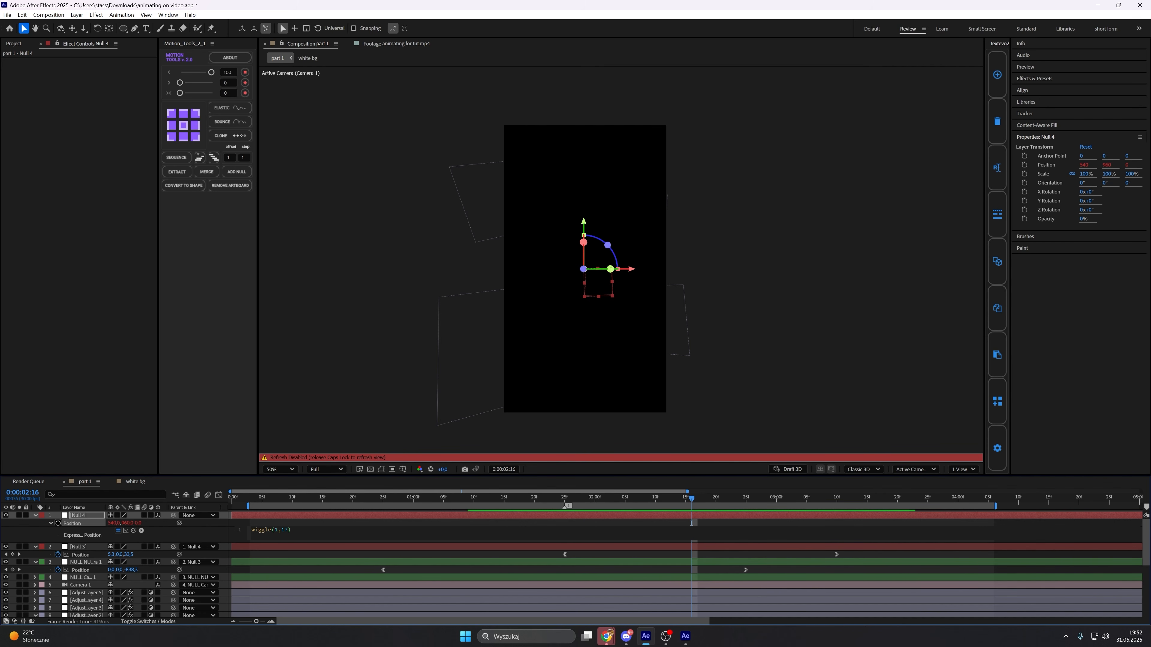
left_click(36, 516)
key("Caps_Lock")
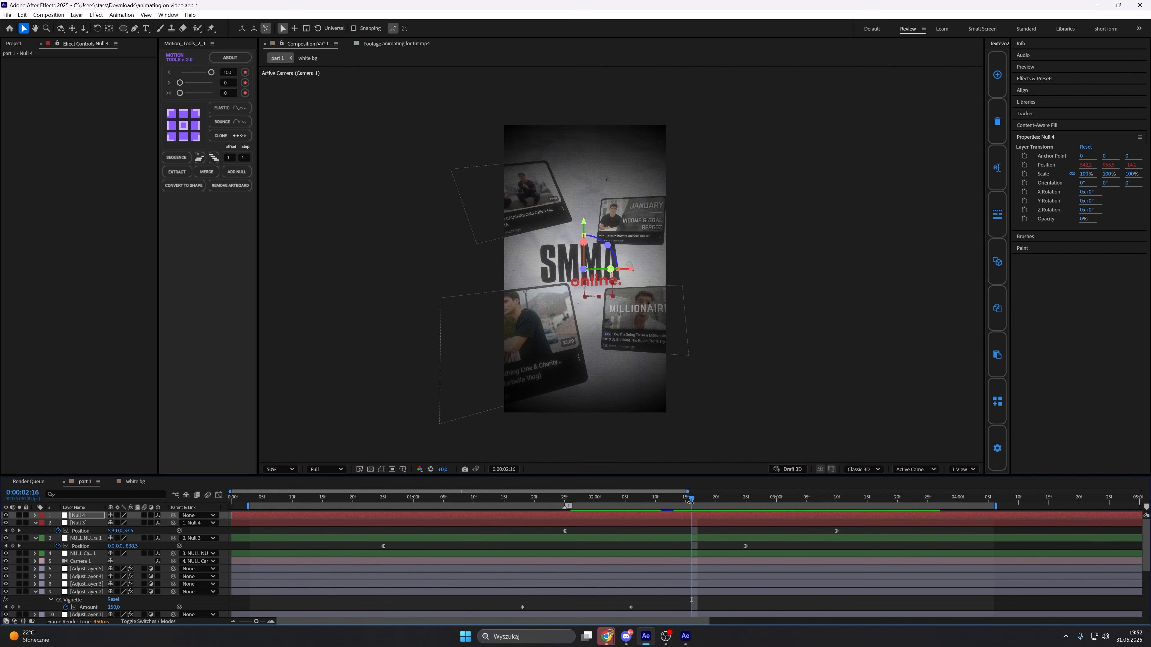
Move the playhead to 0:00:03:13 and collapse the expanded properties of the null, adjustment and text layers.
left_click_drag(691, 500, 858, 514)
left_click(36, 523)
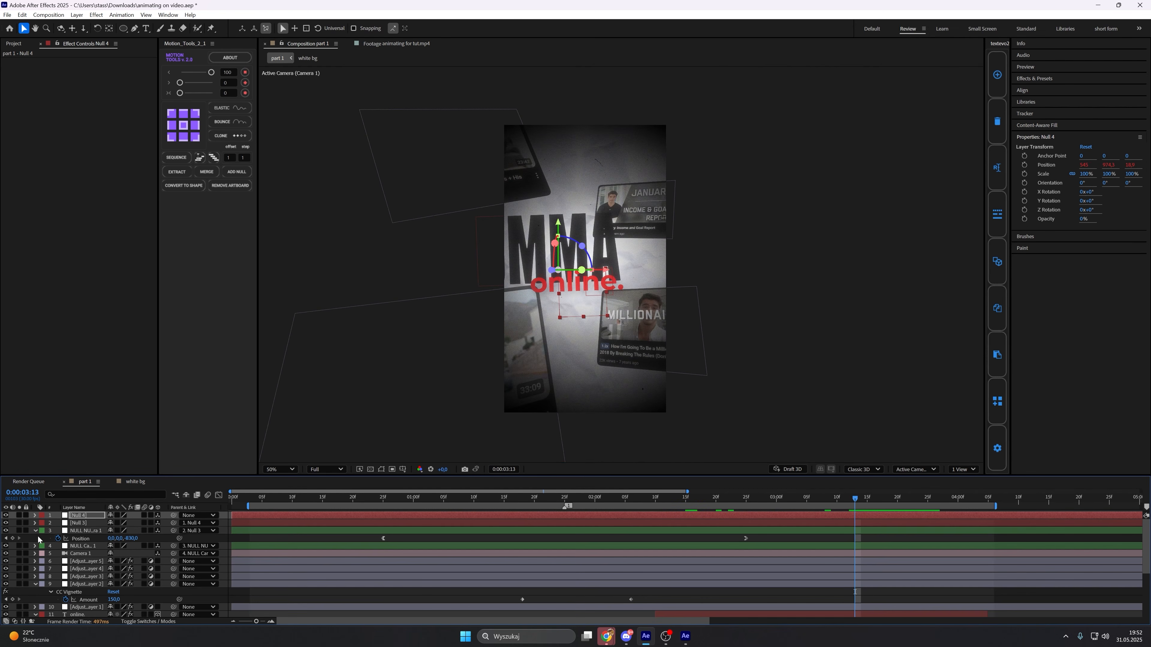
left_click(35, 531)
left_click(36, 576)
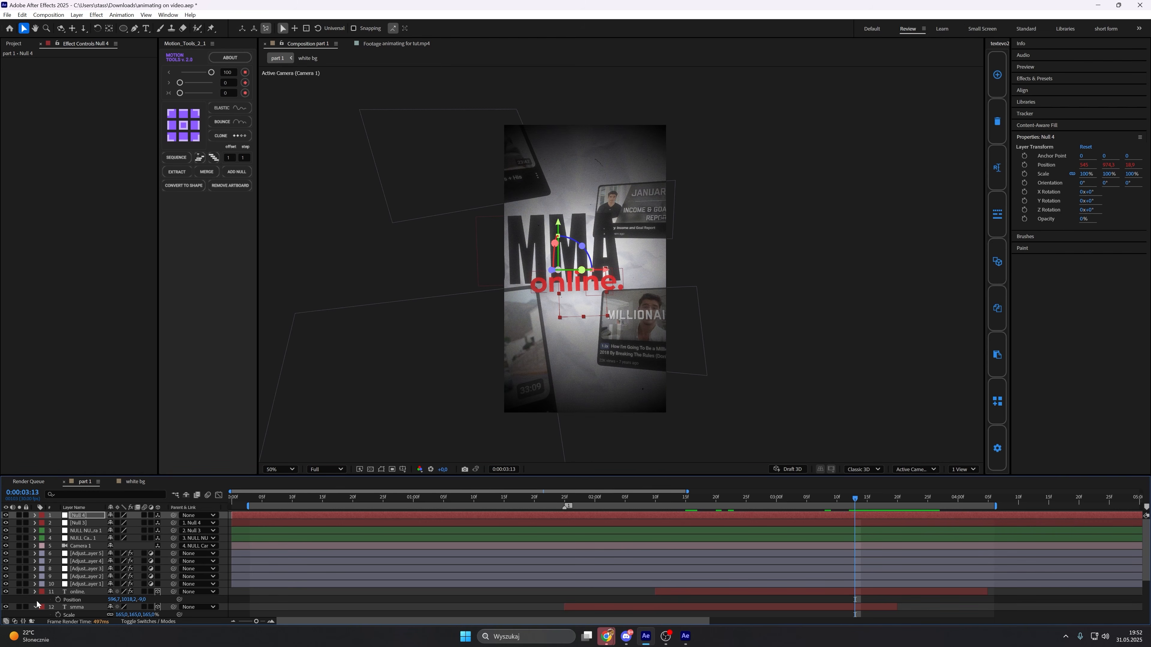
left_click(36, 592)
left_click(35, 599)
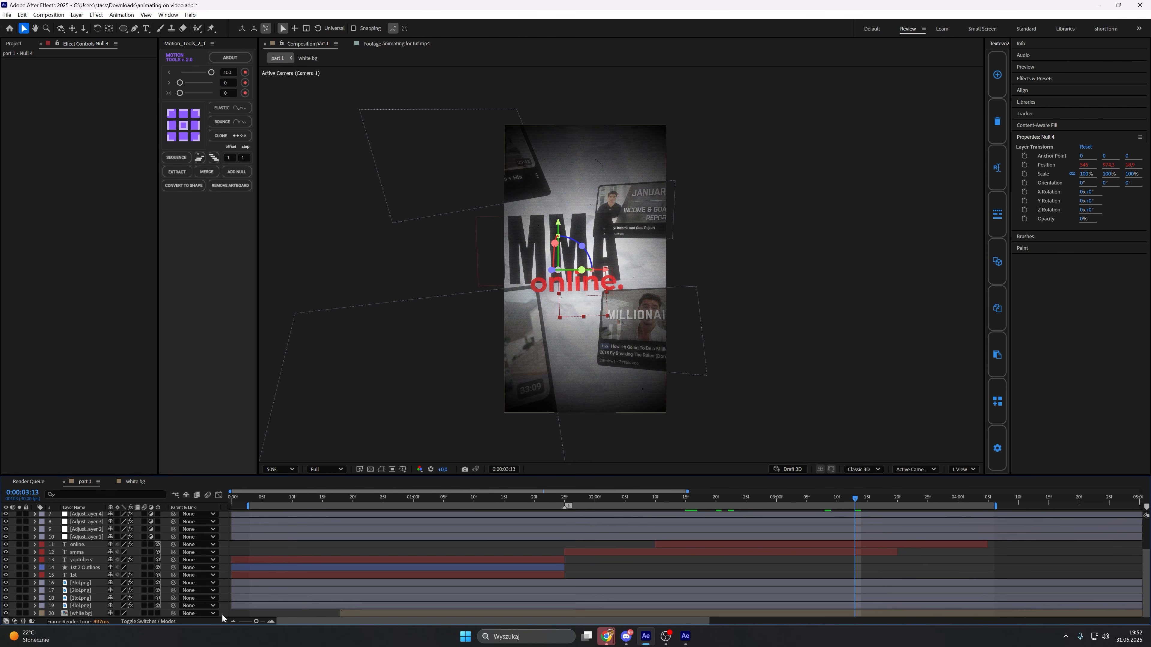
Pre-compose all layers of the part 1 composition into a new composition named part1, moving all attributes.
key("ctrl+a")
right_click(83, 535)
left_click(168, 473)
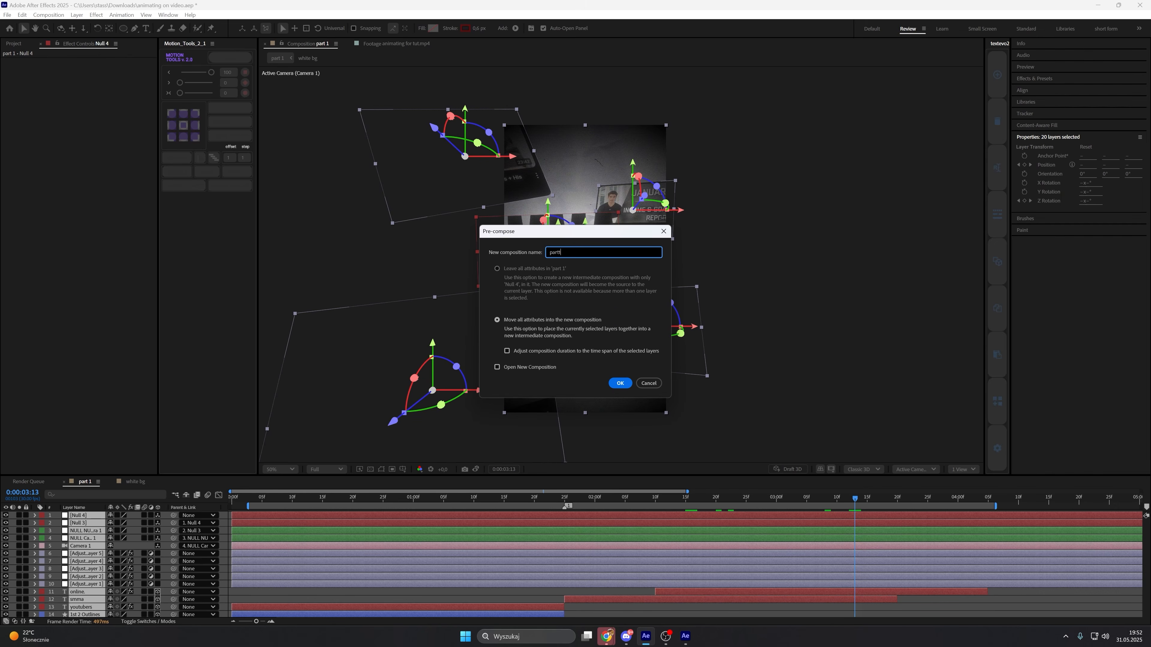
key("Return")
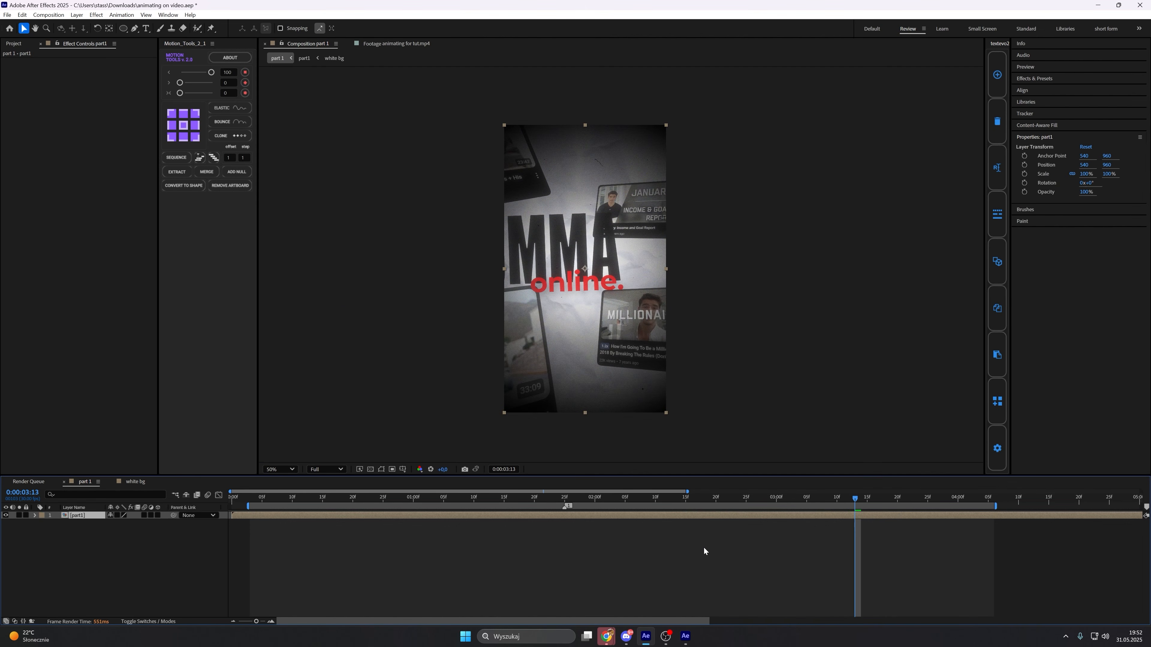
left_click(704, 551)
Move the playhead to 0:00:01:25 and add a new adjustment layer above the part1 precomp.
left_click_drag(849, 497, 567, 514)
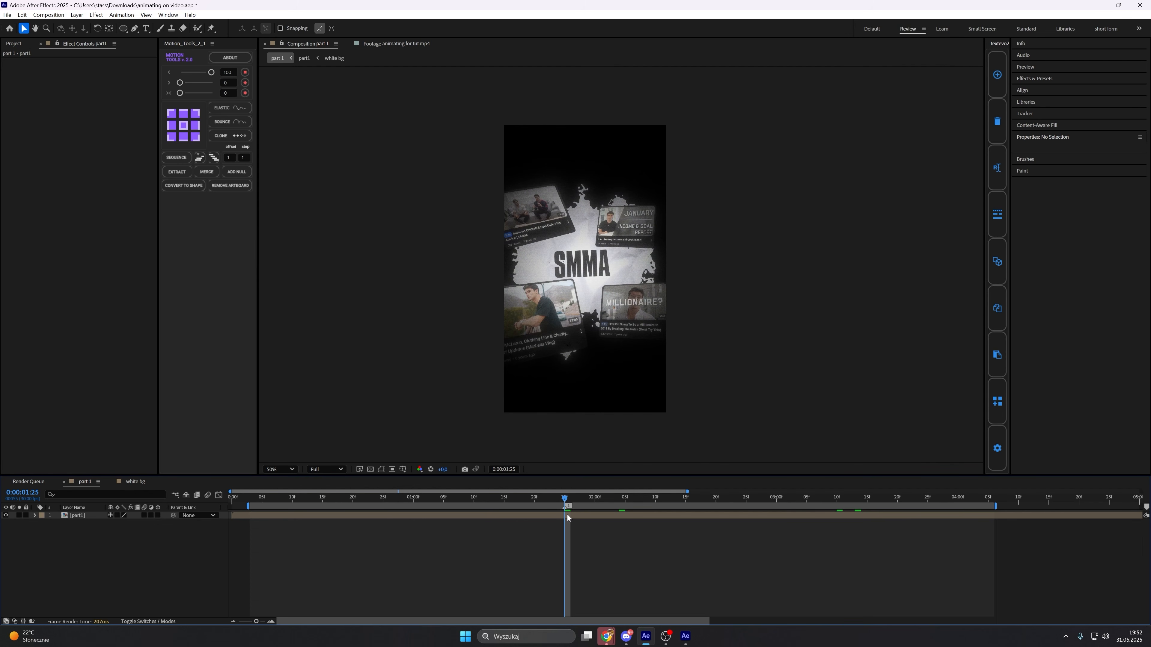
mouse_move(568, 500)
left_mouse_down()
mouse_move(599, 495)
mouse_move(565, 496)
left_mouse_up()
right_click(181, 551)
mouse_move(194, 436)
left_click(341, 515)
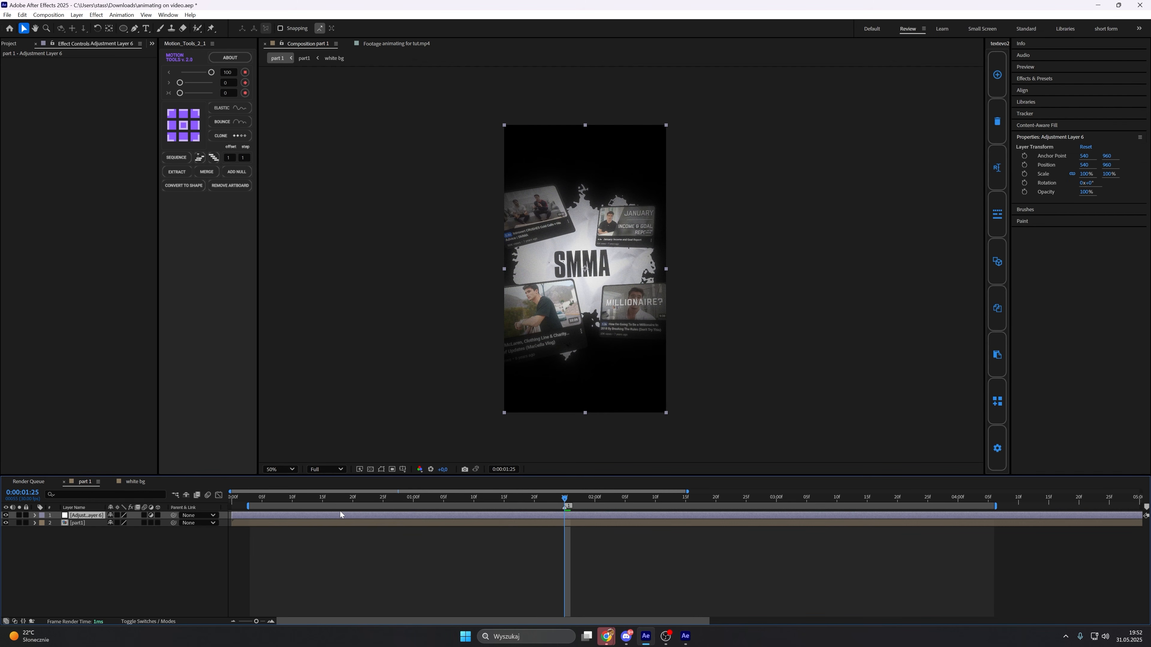
Apply the Twitch effect to the new adjustment layer.
key("ctrl+space")
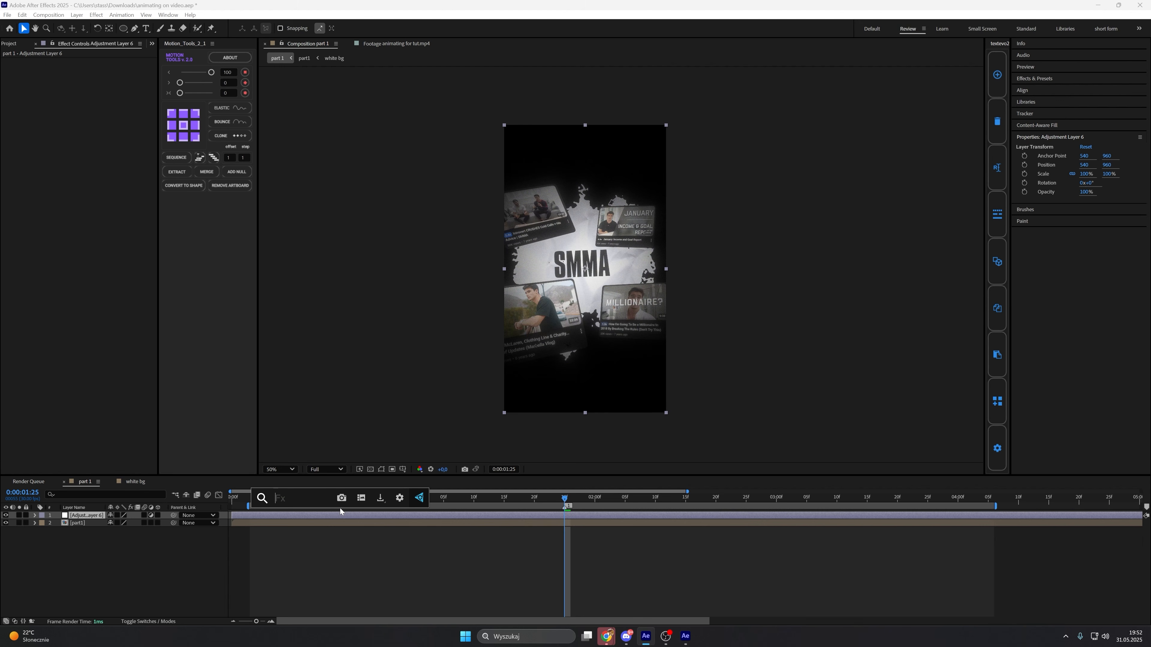
type("twitch")
left_click(322, 523)
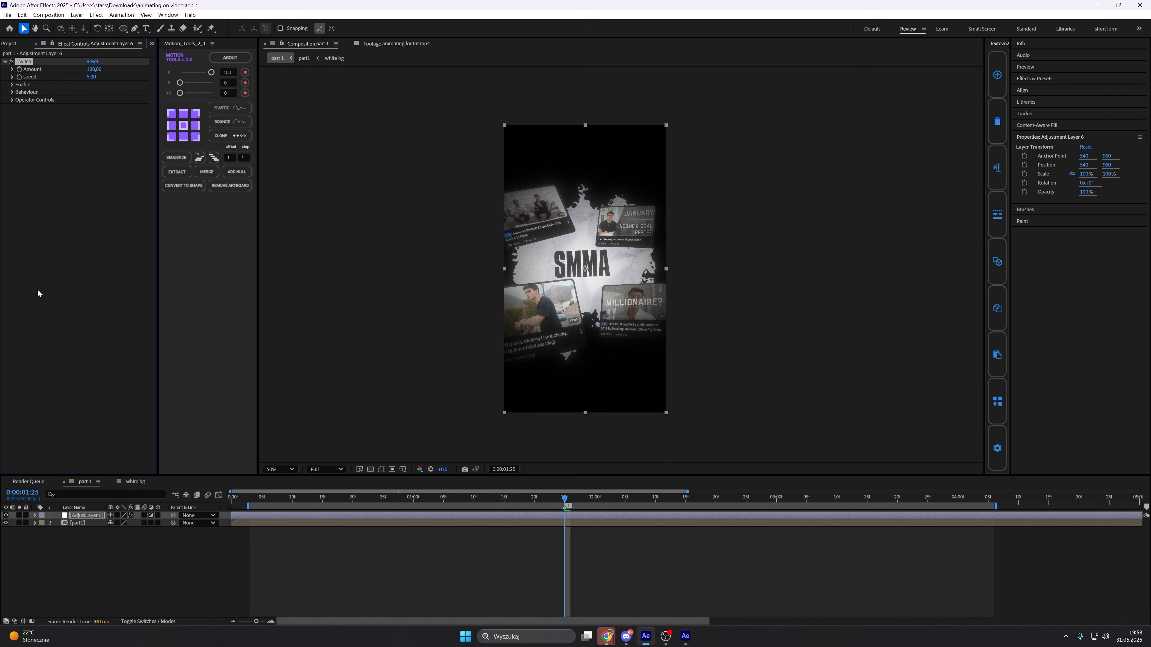
Enable Blur and Light in the Twitch effect and set its speed to 20.
key("ctrl+space")
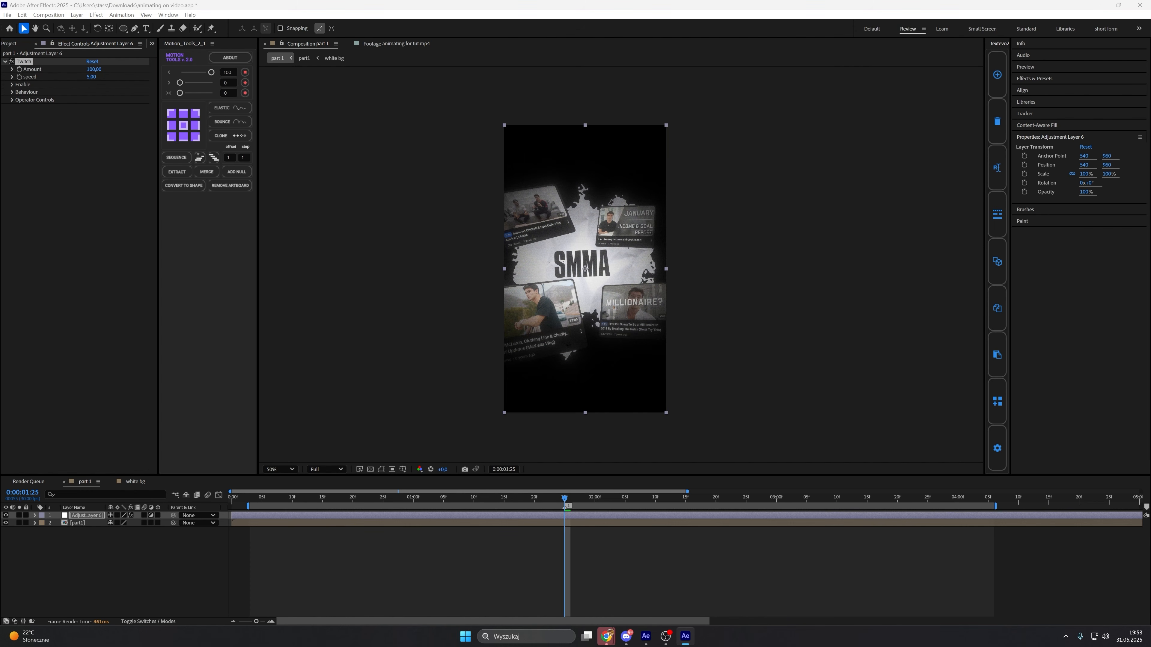
left_click(18, 95)
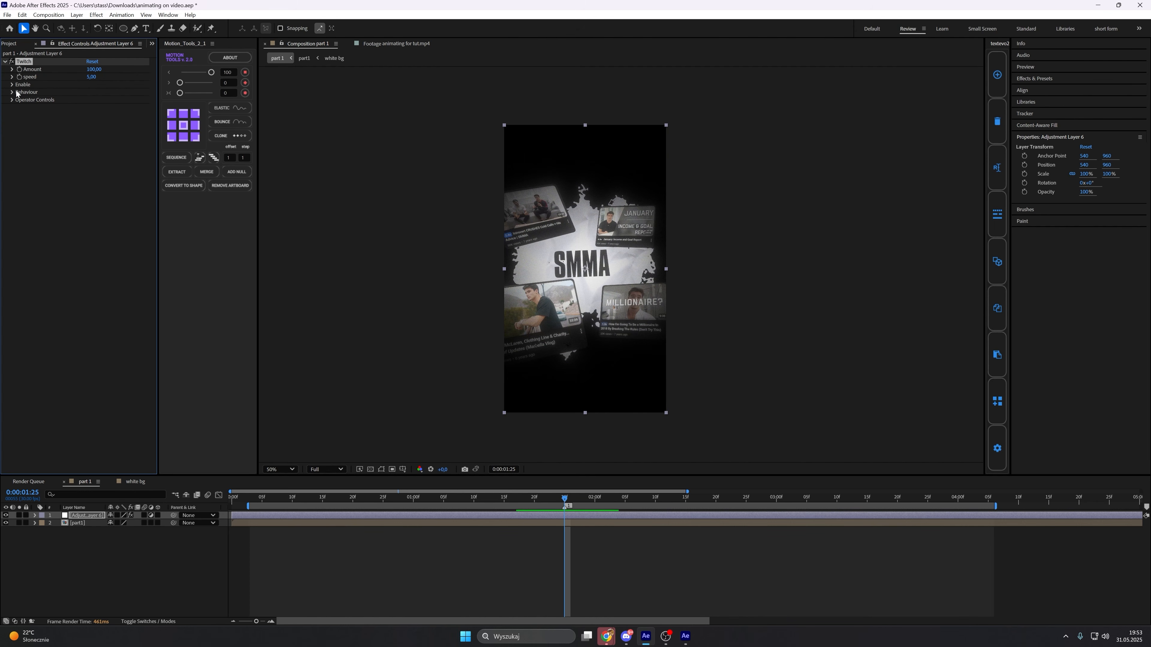
left_click(12, 84)
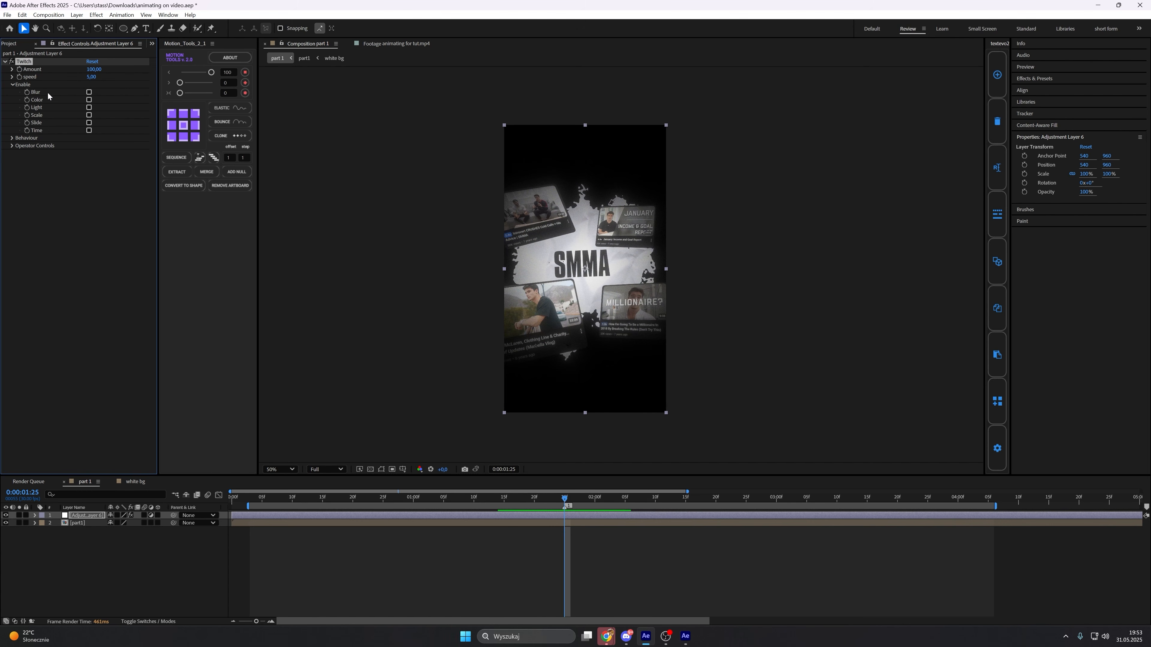
left_click(90, 93)
left_click(89, 109)
left_click(92, 77)
type("20")
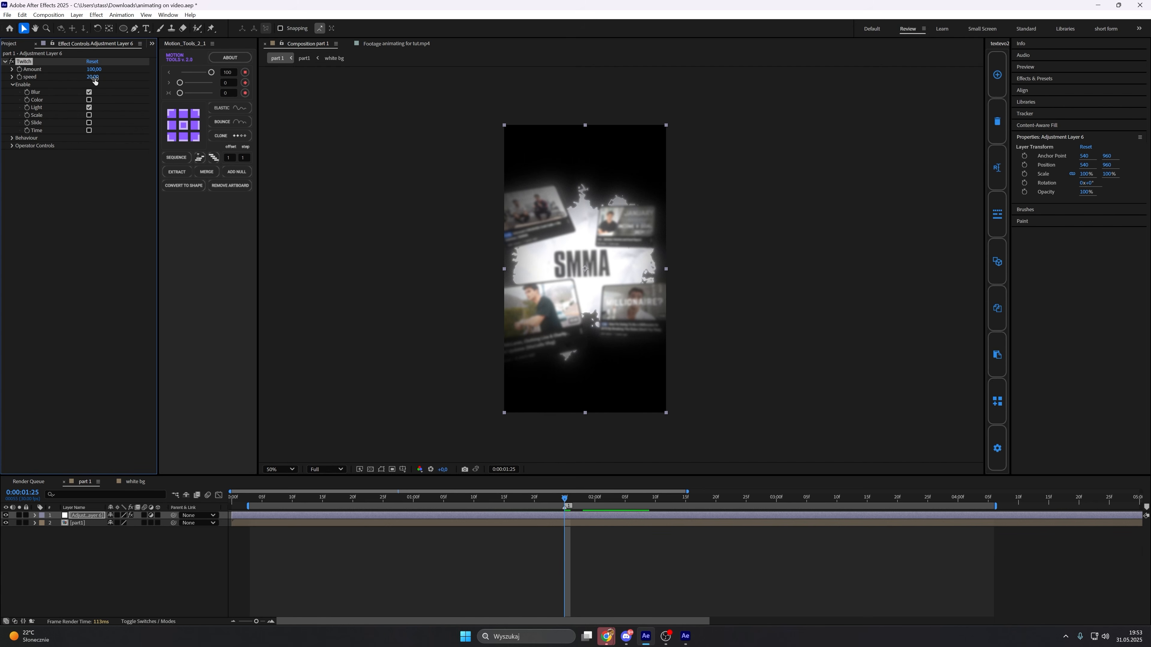
key("Return")
Keyframe the Twitch Amount at 0:00:01:11, 0:00:01:25 and 0:00:02:07.
left_click(19, 69)
key("u")
left_click(486, 498)
left_click_drag(488, 507, 565, 505)
left_click(12, 531)
left_click(501, 576)
left_click(13, 531)
left_click(153, 537)
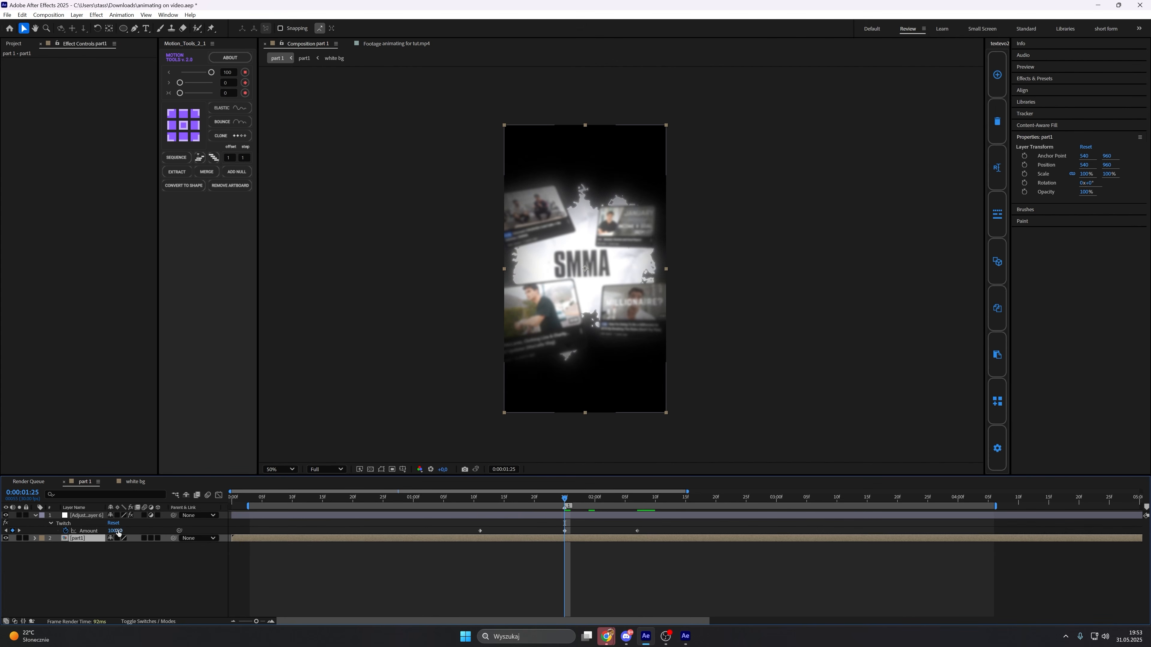
left_click(367, 533)
Set the middle Twitch Amount keyframe at 0:00:01:25 to 60 and the outer keyframes at 0:00:01:11 and 0:00:02:07 to 0.
left_click(115, 531)
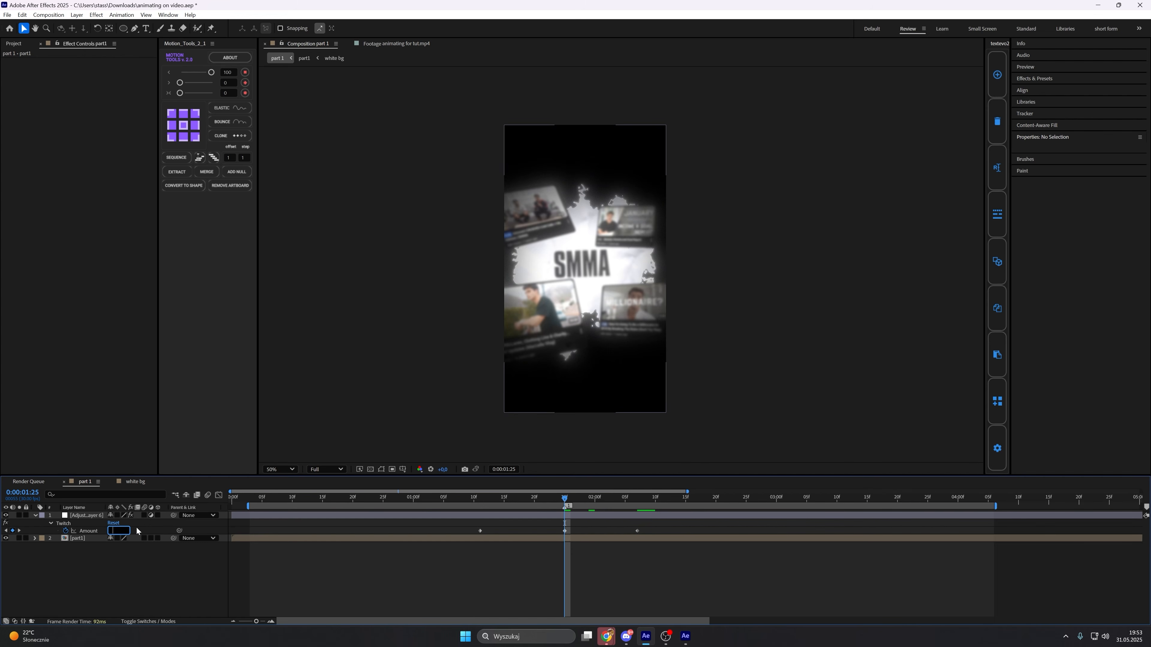
type("60")
key("Return")
key("j")
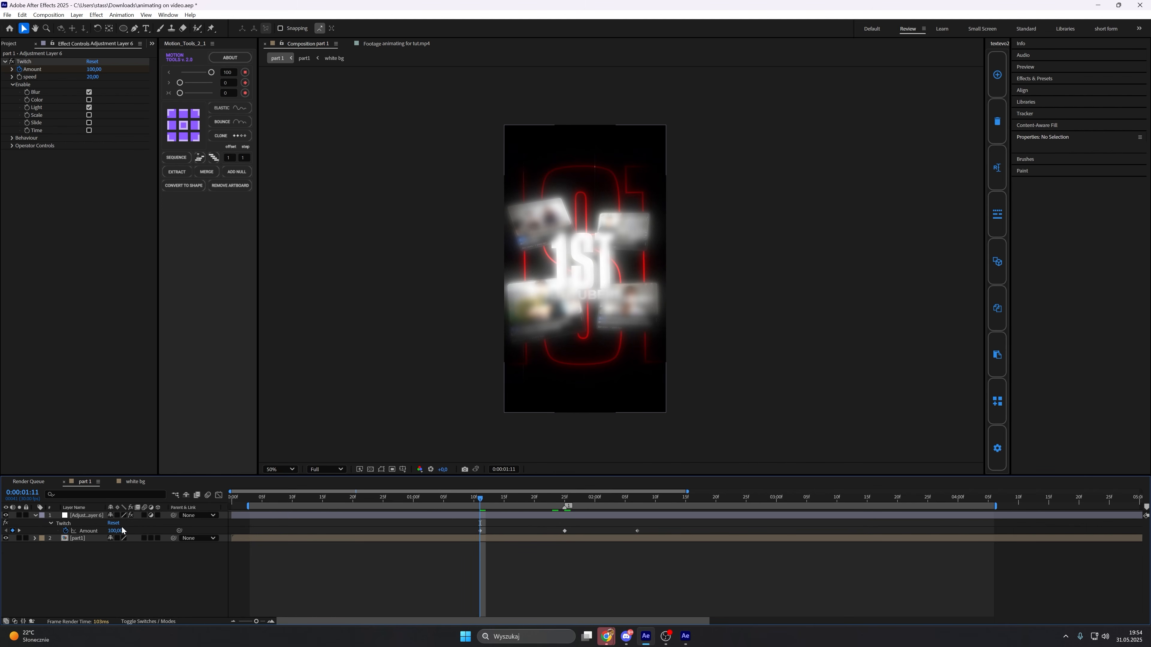
left_click(117, 531)
type("0")
key("Return")
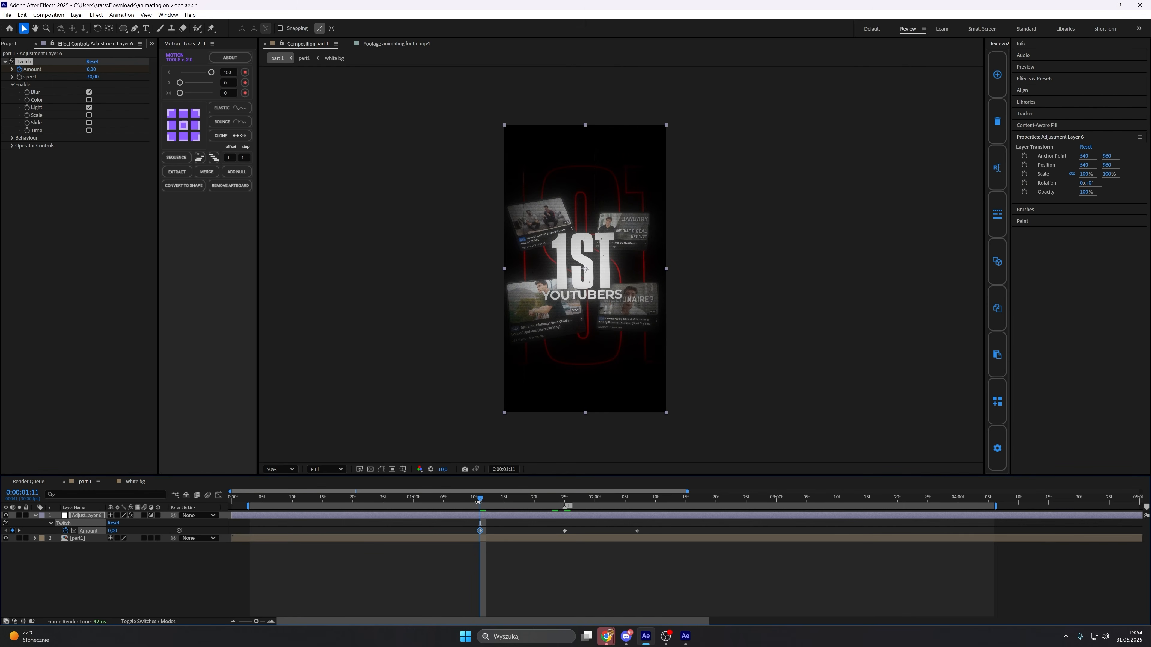
left_click_drag(480, 499, 602, 515)
key("k")
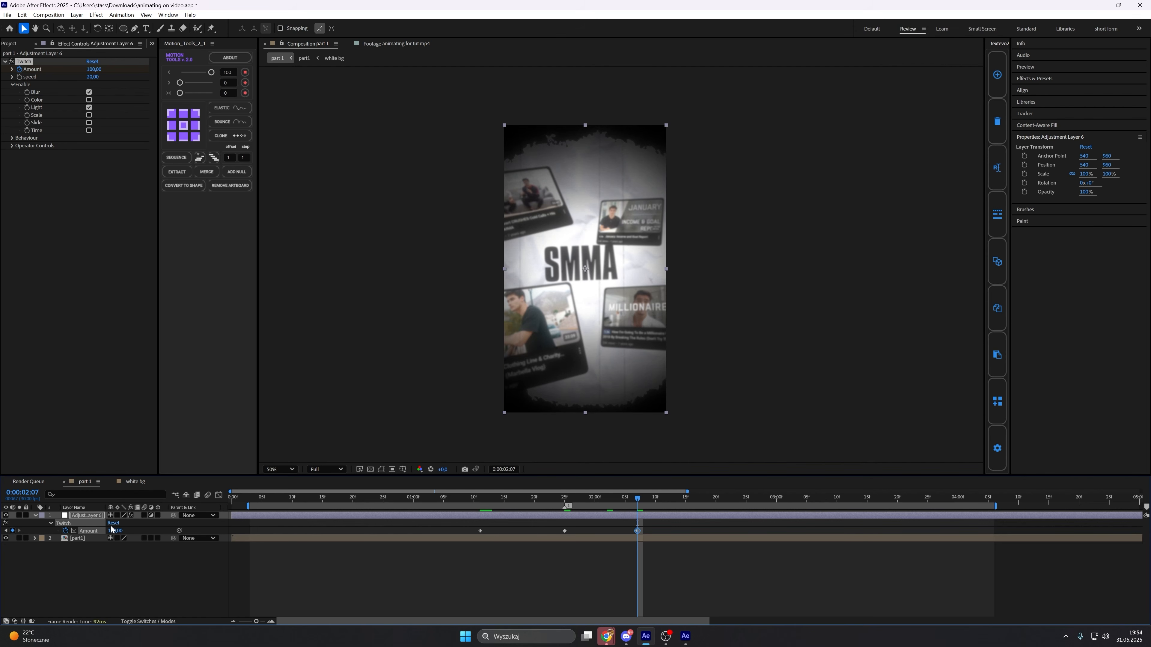
left_click(116, 530)
type("0")
key("Return")
Trim the adjustment layer so it spans only 0:00:01:11 to 0:00:02:07, deleting the split-off pieces.
left_click(657, 520)
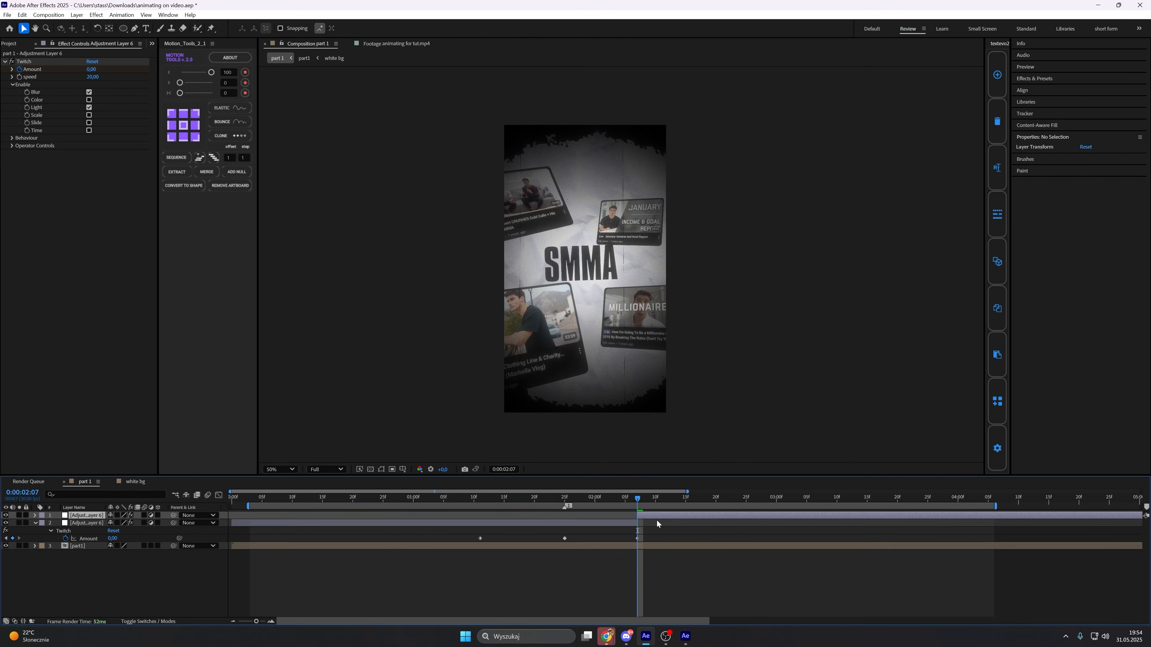
left_click_drag(631, 501, 465, 487)
key("k")
left_click(463, 516)
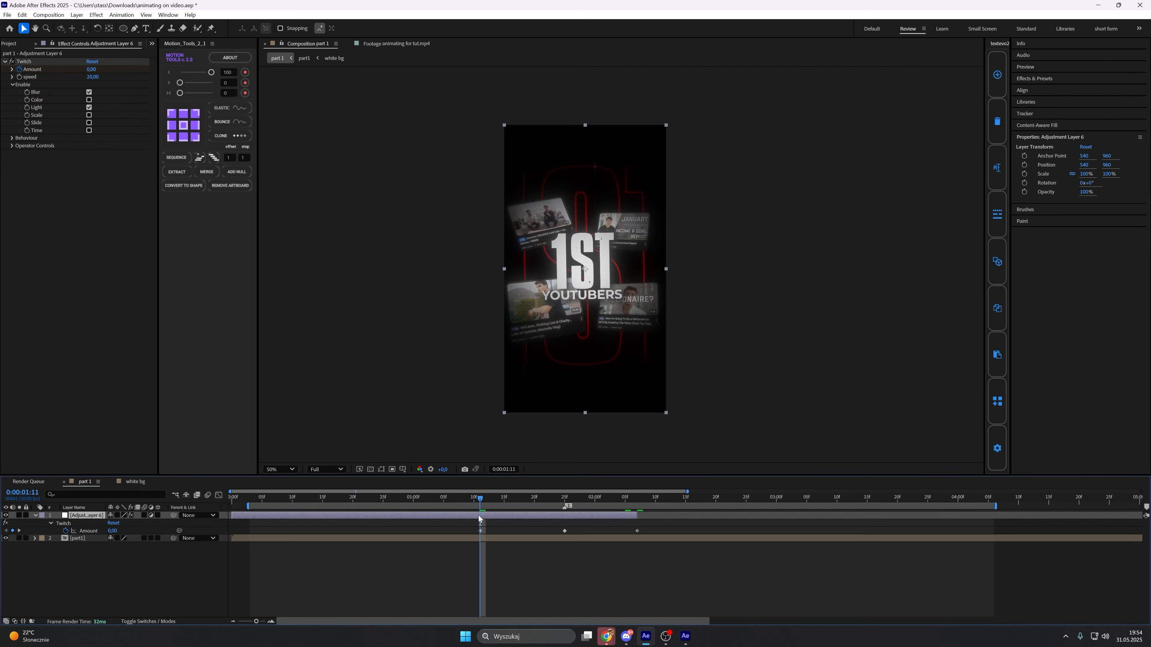
key("ctrl+shift+d")
key("Delete")
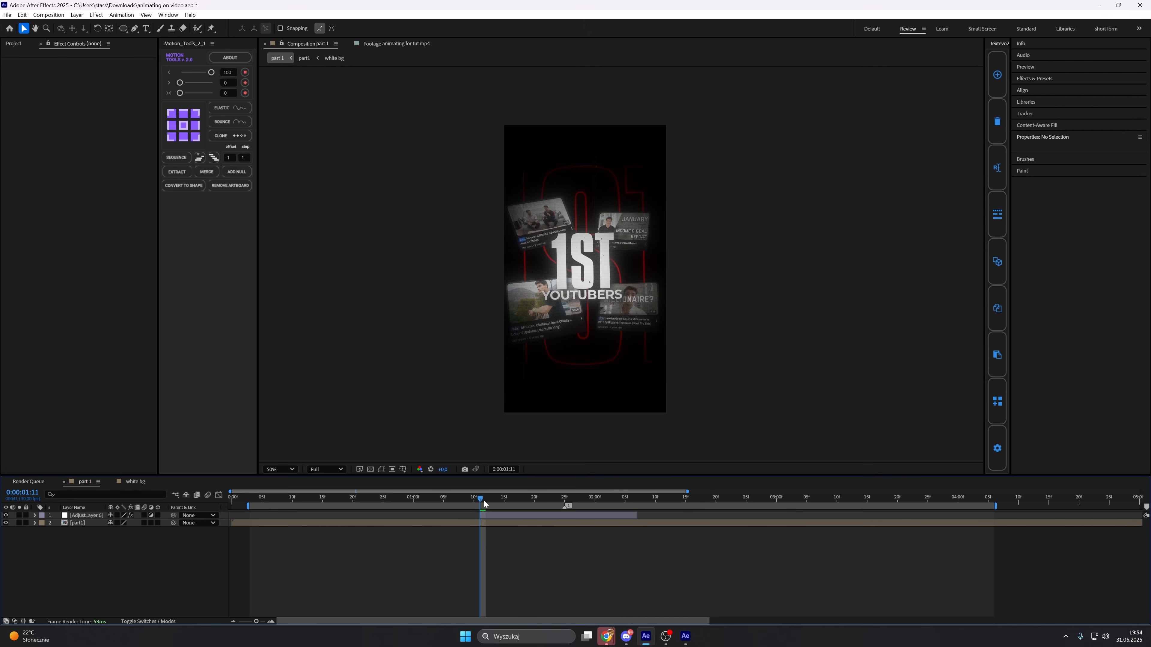
Reveal the adjustment layer's Twitch Amount keyframes in the value graph and convert them to Auto Bezier.
left_click_drag(484, 501, 553, 519)
left_click(552, 518)
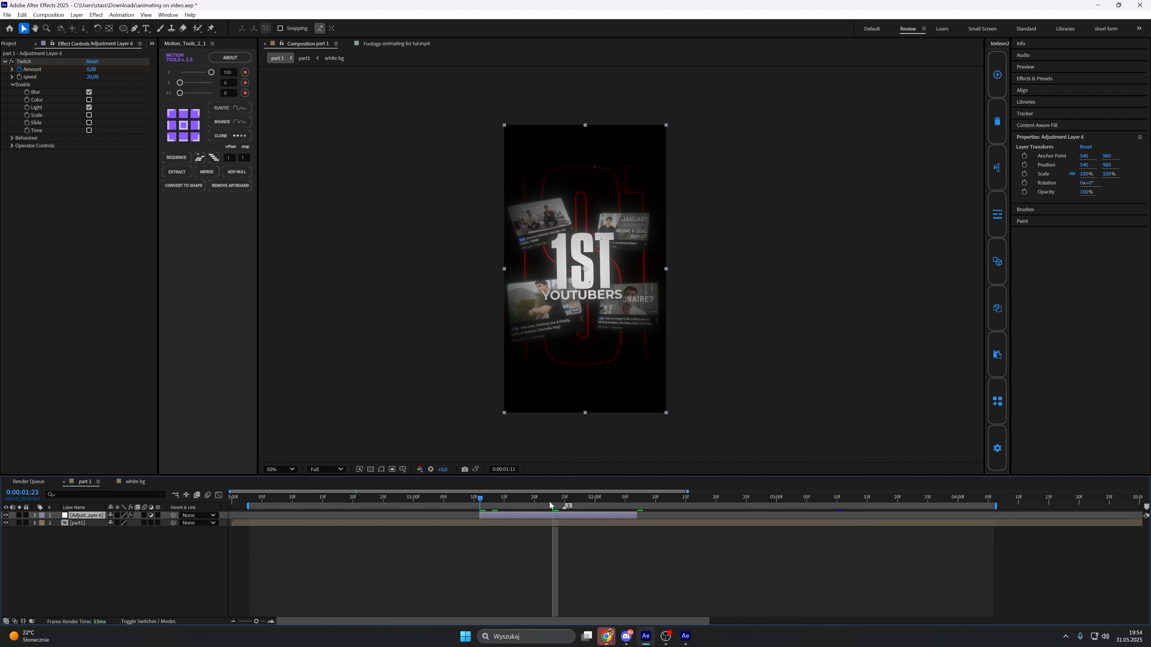
key("u")
left_click(561, 497)
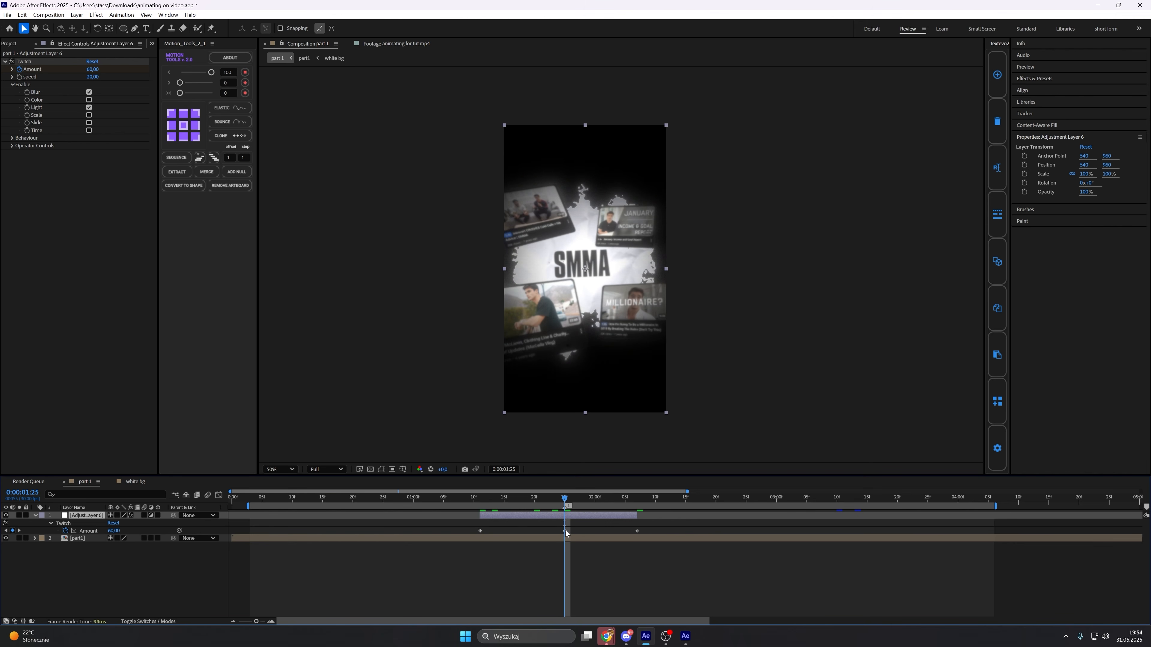
key("minus")
left_click(444, 562)
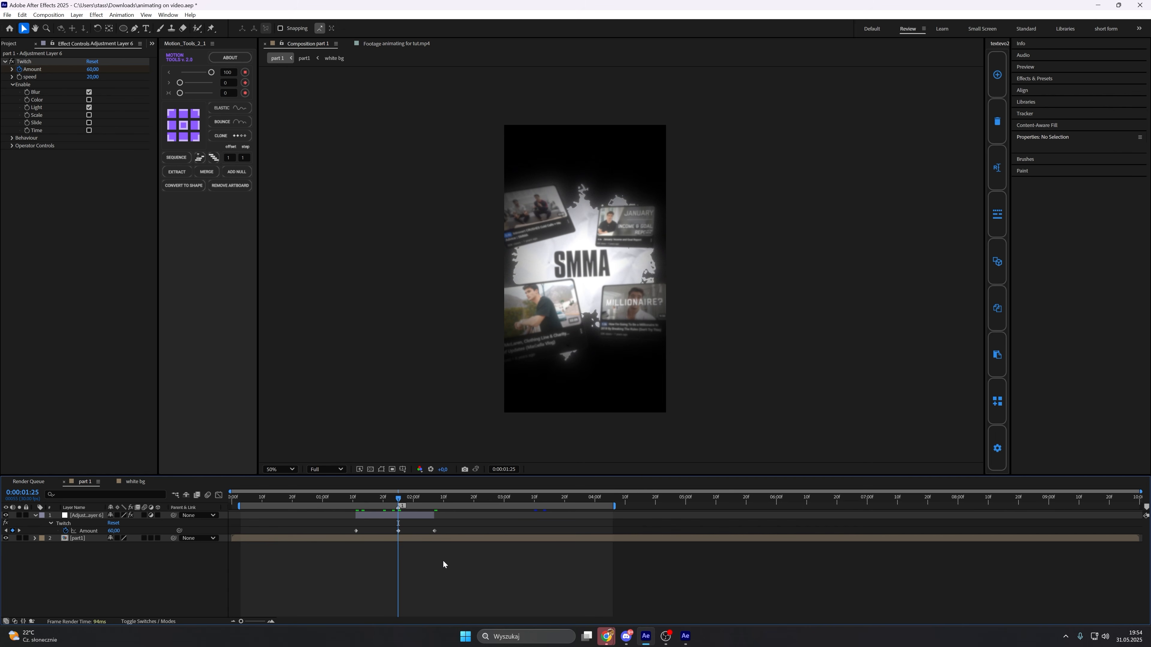
left_click(398, 532)
key("shift+F3")
left_click(379, 555)
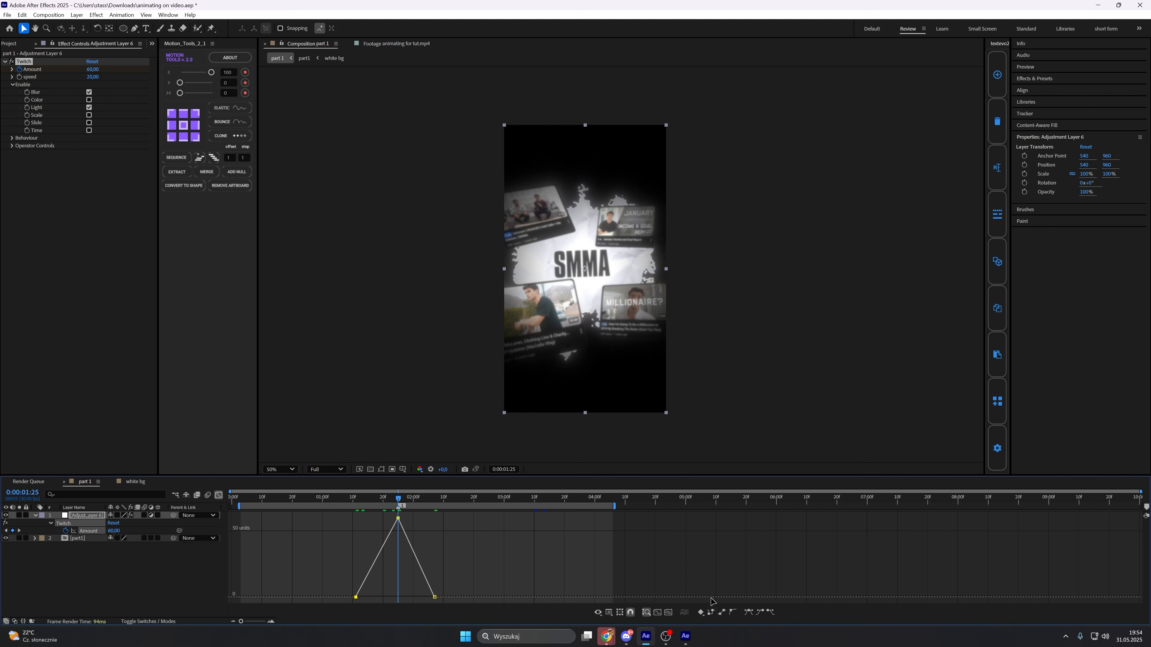
left_click(732, 613)
Pull the Amount curve's Bezier handles inward to form a sharp peak at 0:00:01:25, and leave the graph view.
left_click_drag(363, 584, 401, 598)
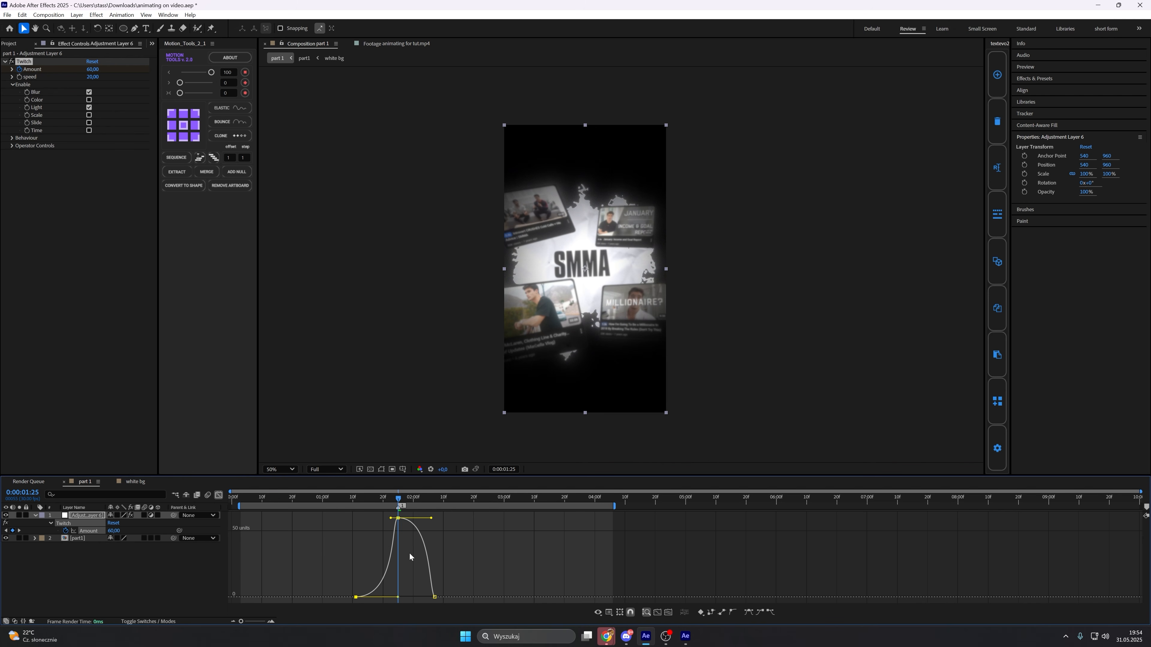
left_click_drag(390, 519, 405, 558)
left_click_drag(425, 585, 397, 597)
left_click_drag(400, 517, 397, 566)
left_click(392, 504)
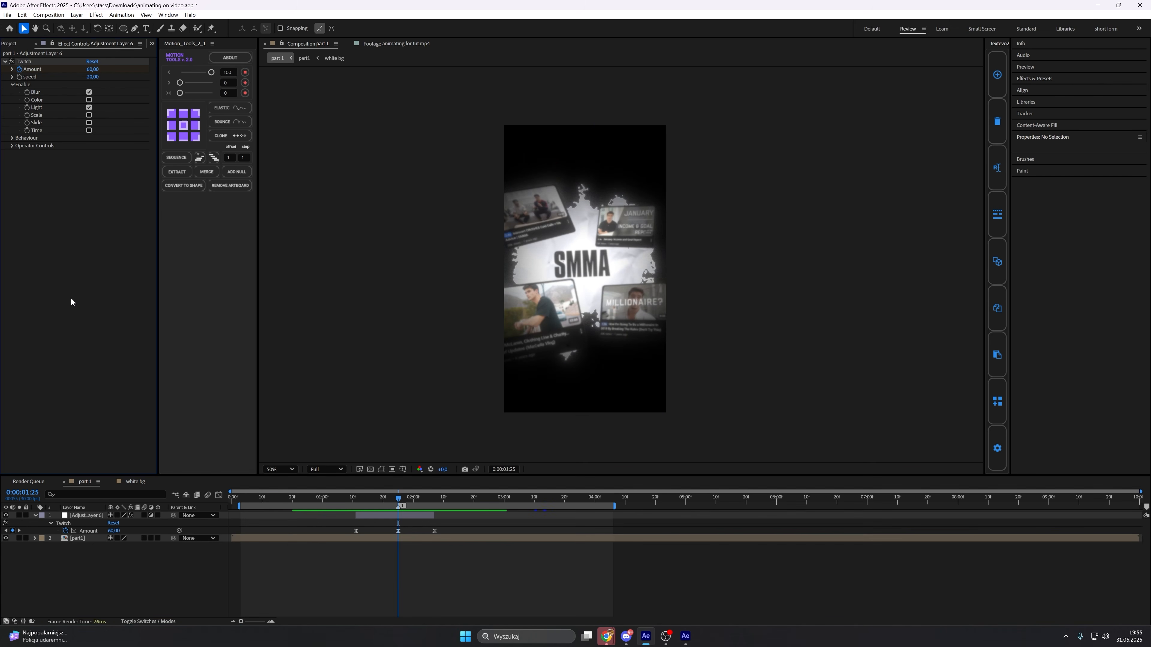
Set both the Blur Amount and the Light Amount in Twitch's operator controls to 100.
left_click(12, 146)
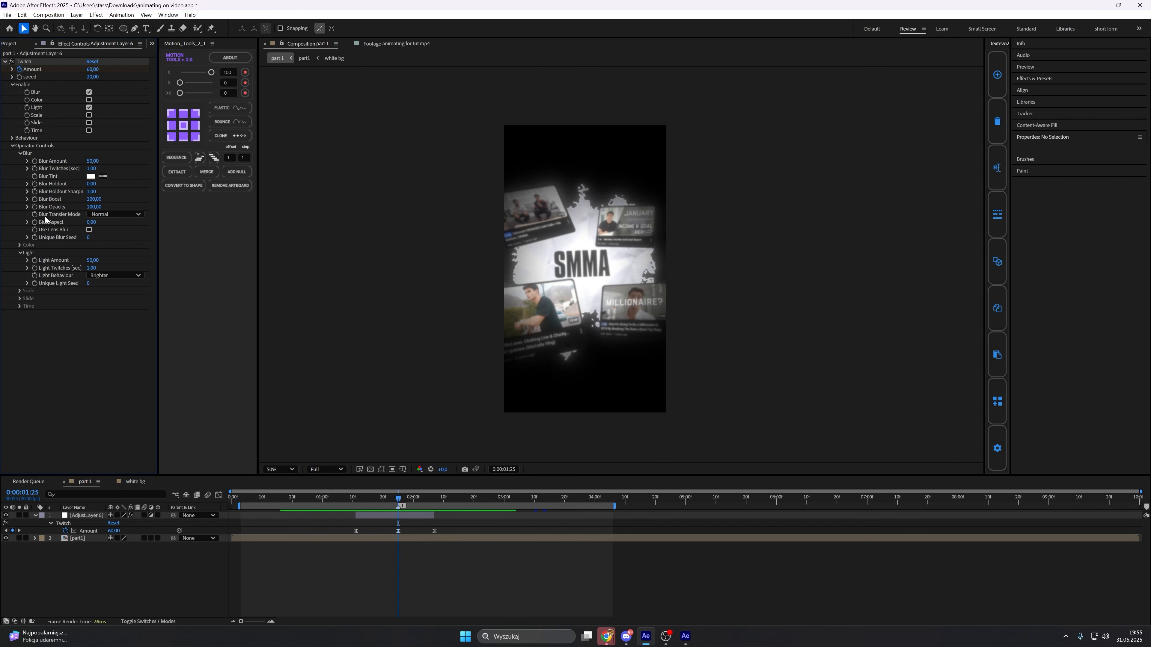
left_click(94, 161)
type("100")
key("Return")
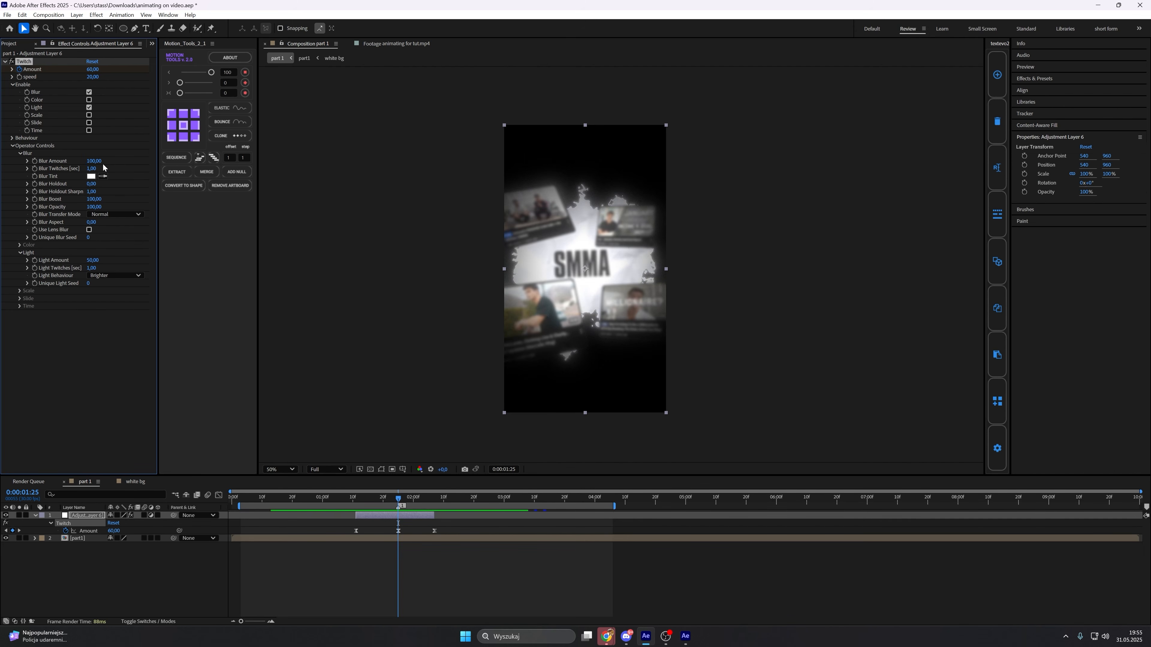
left_click(93, 260)
type("100")
key("Return")
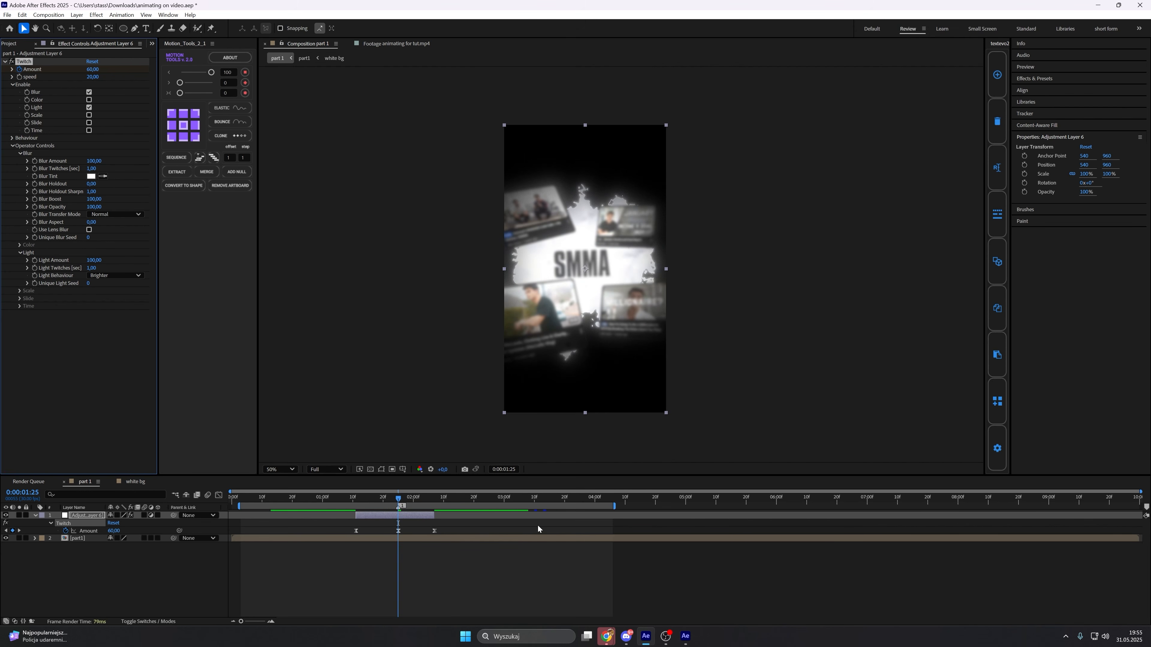
Check the transition frames against the reference clip and play back the part 1 composition from its start.
mouse_move(399, 504)
left_mouse_down()
mouse_move(372, 500)
mouse_move(421, 499)
left_mouse_up()
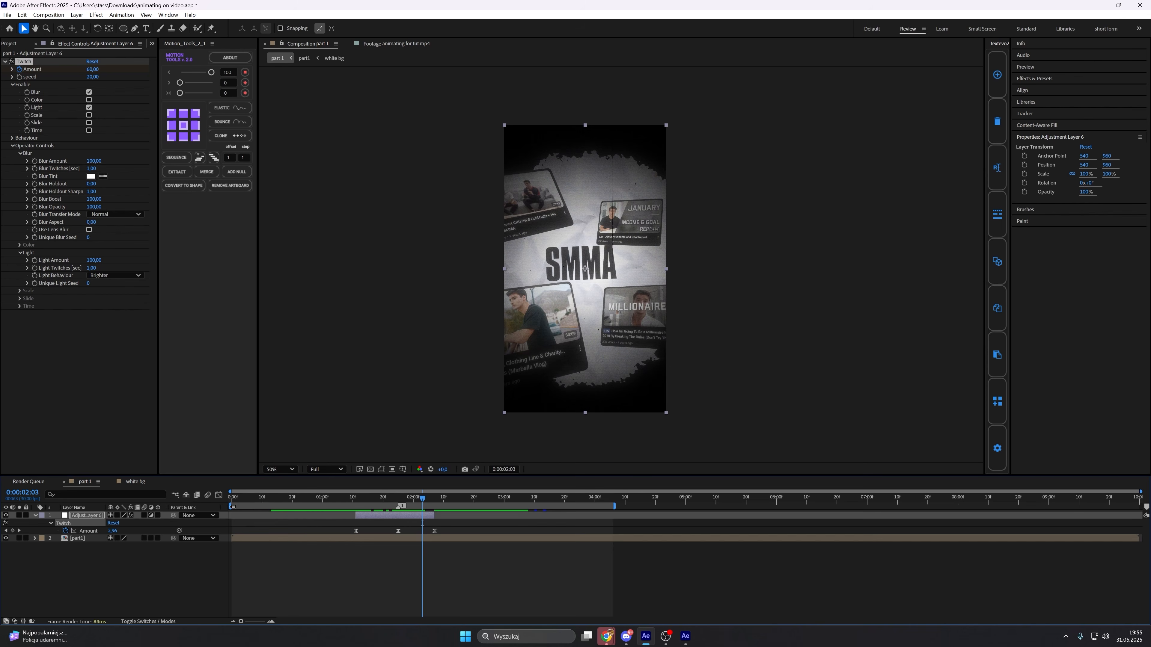
left_click(313, 585)
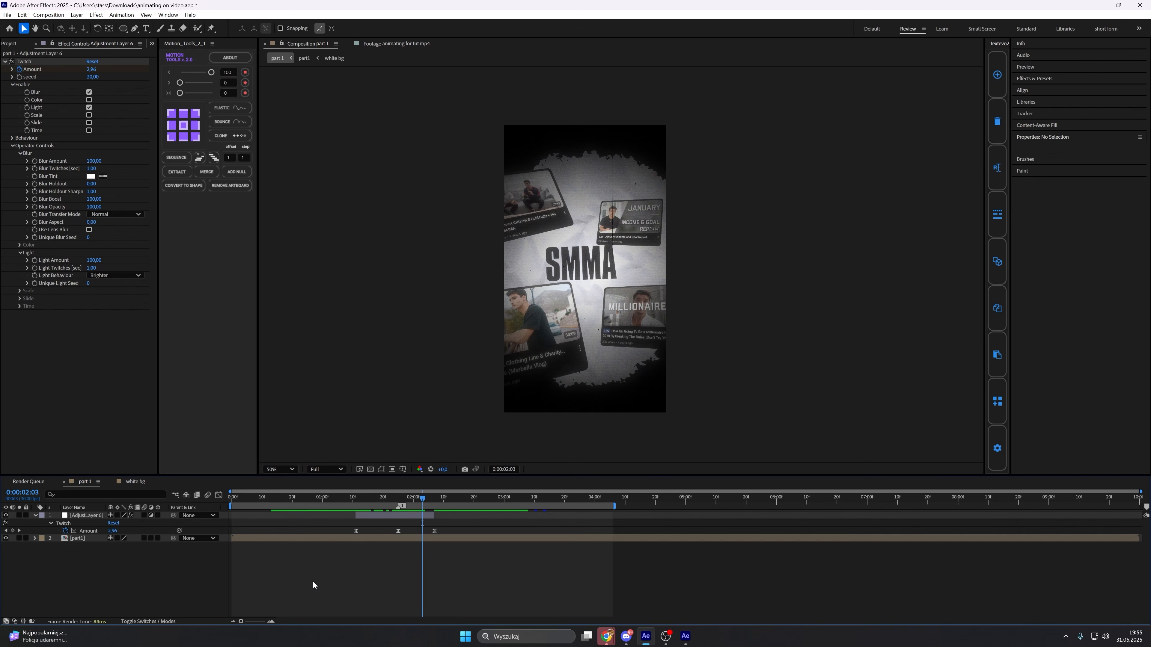
left_click(396, 43)
left_click_drag(306, 447, 925, 451)
left_click(311, 46)
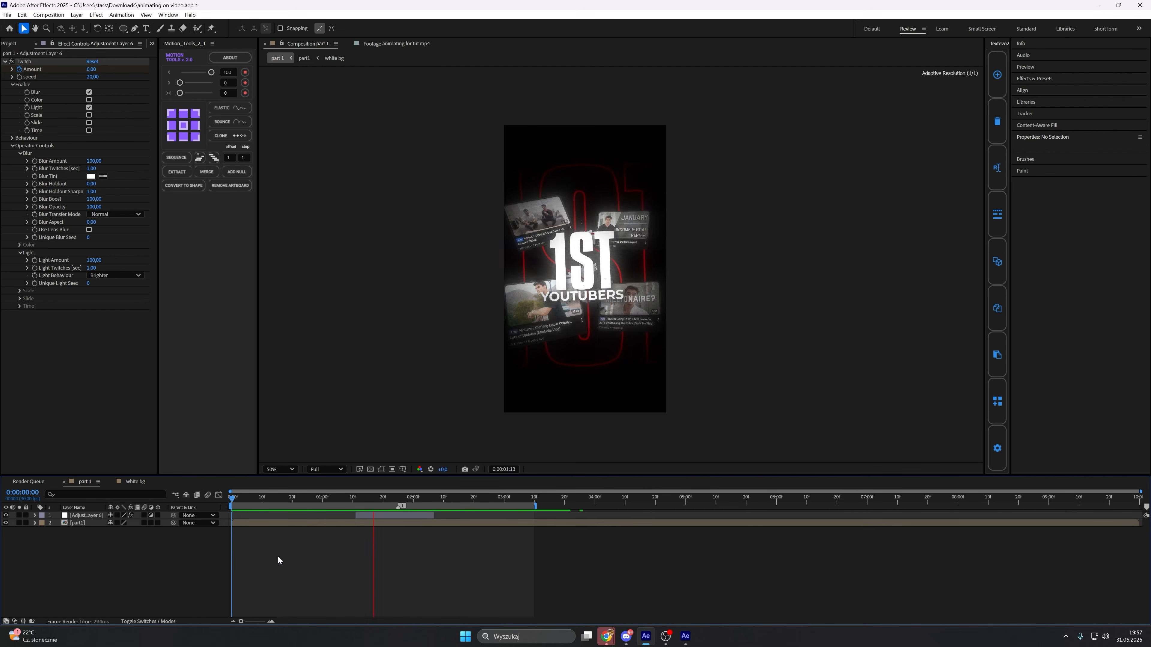
key("space")
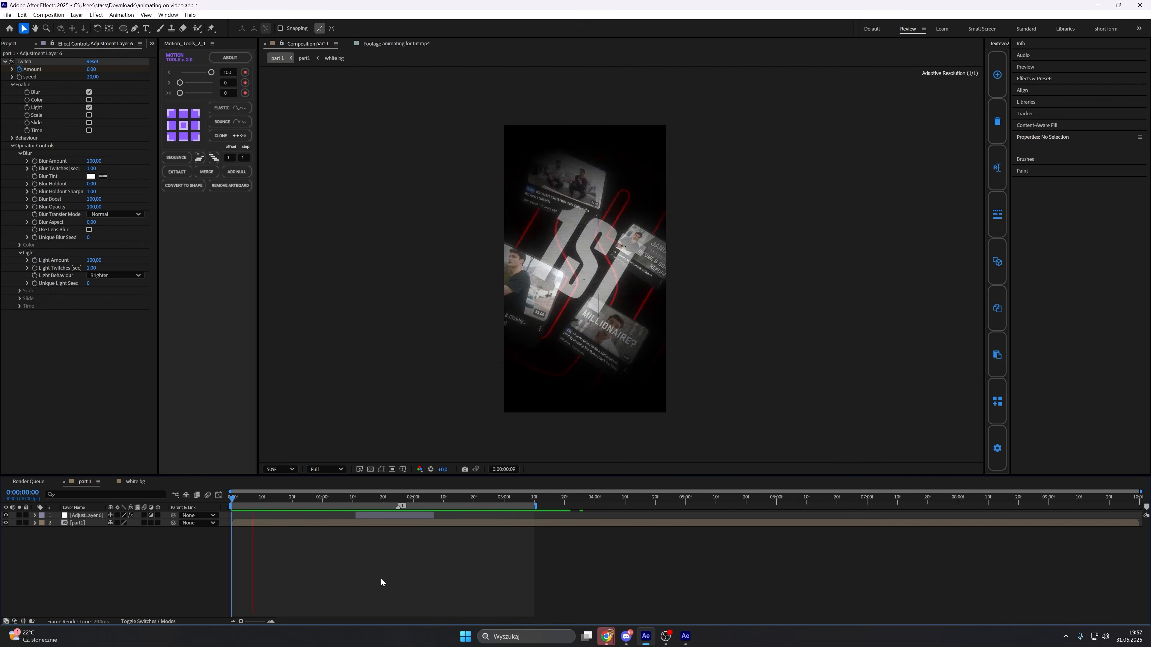
Create a new 1080x1920, 30 fps composition named part2.
left_click(10, 43)
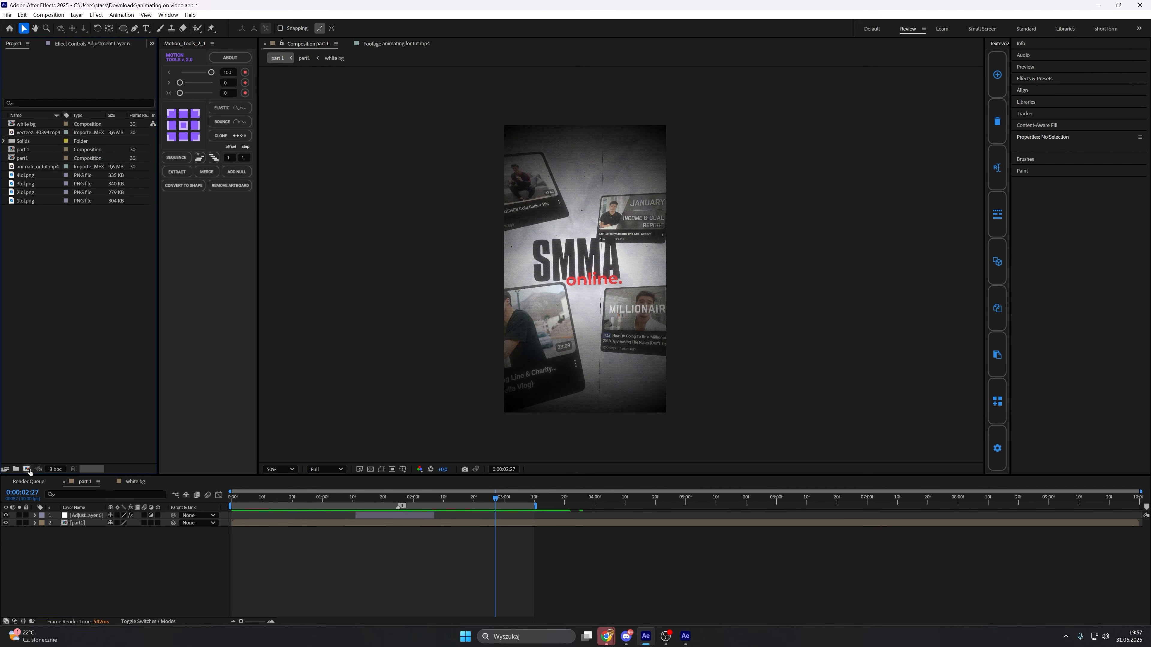
left_click(26, 469)
key("BackSpace")
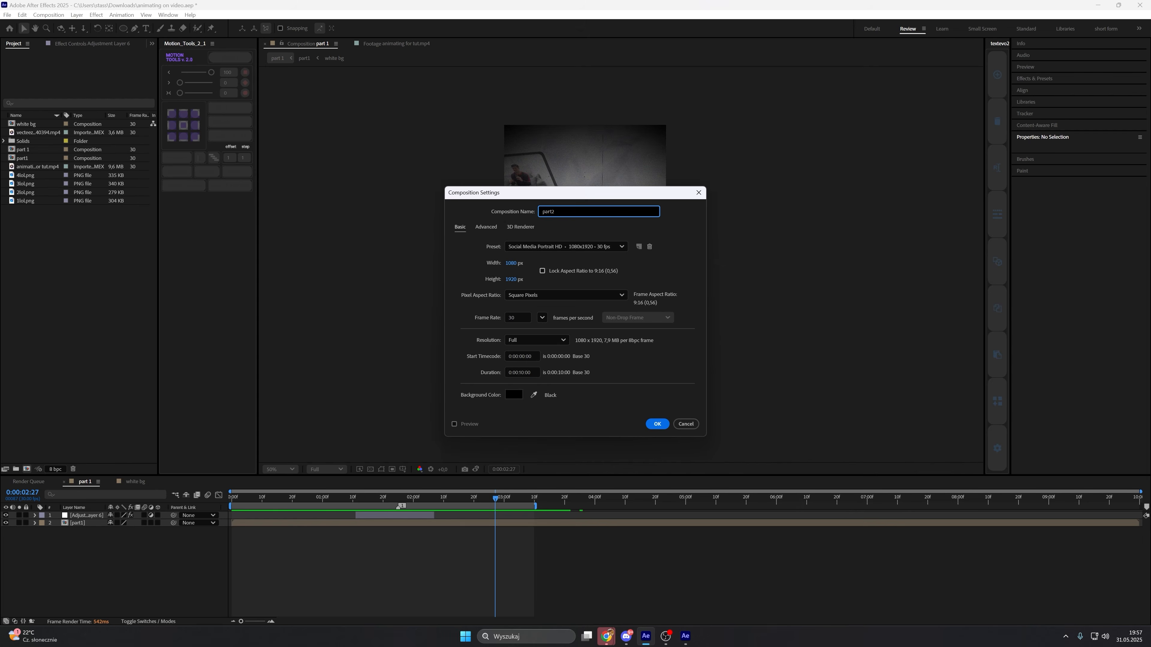
type("part2")
key("Return")
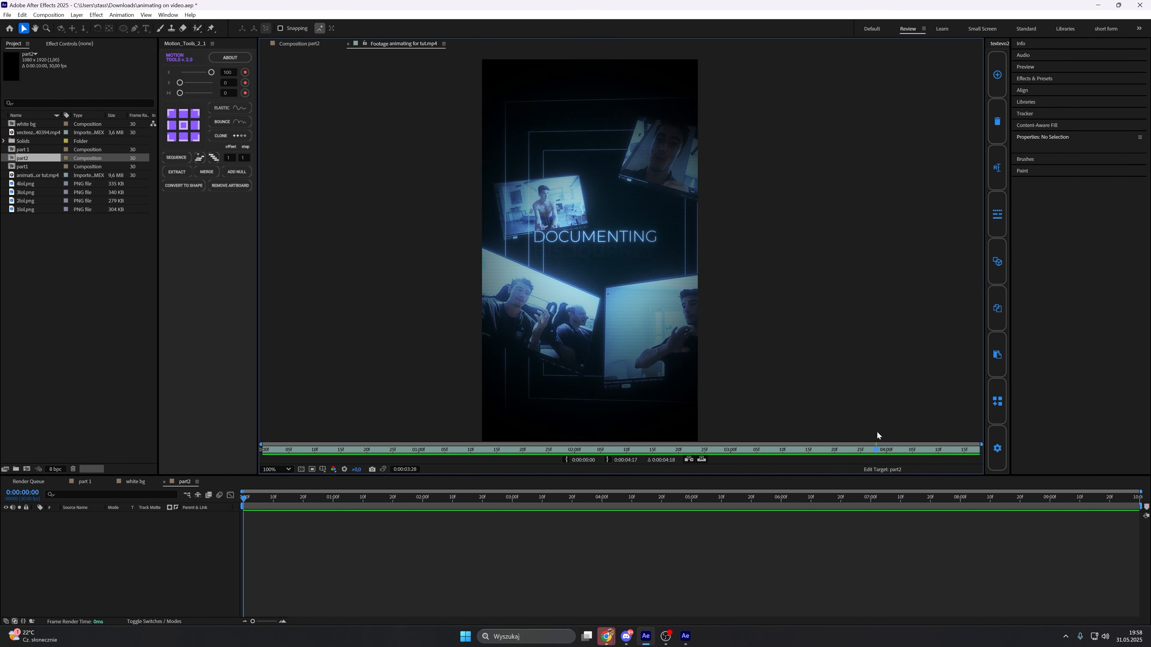
Scrub through the DOCUMENTING HIS JOURNEY scene in the reference clip to examine its layout.
left_click_drag(876, 450, 938, 451)
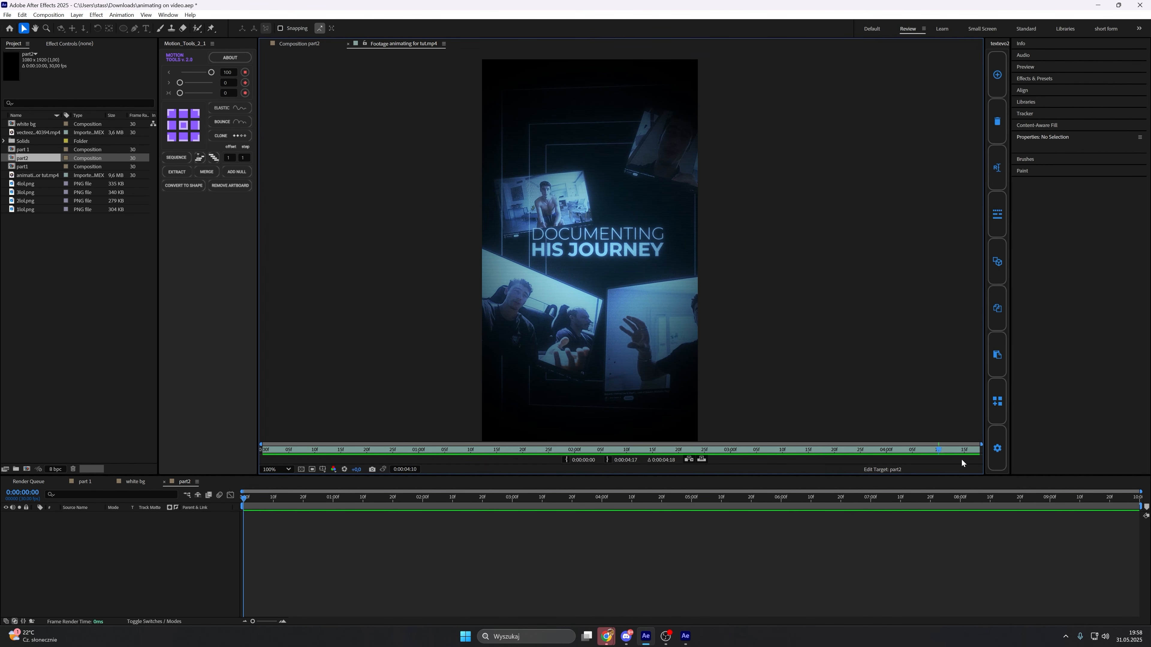
left_click_drag(938, 450, 891, 451)
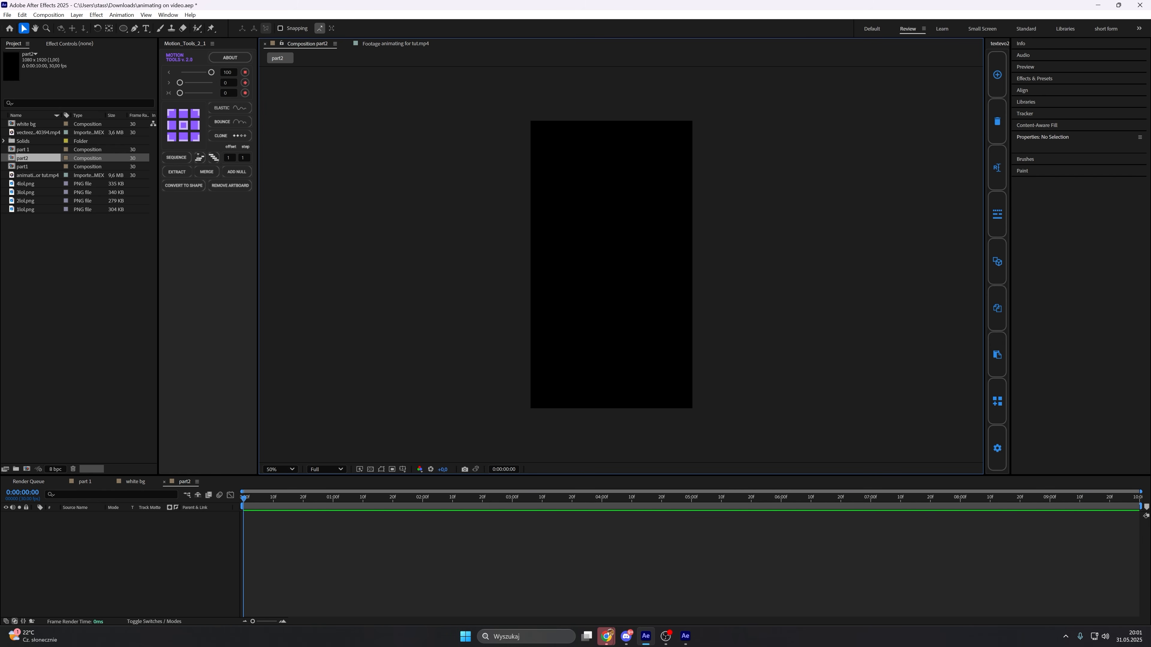
key("alt+Tab")
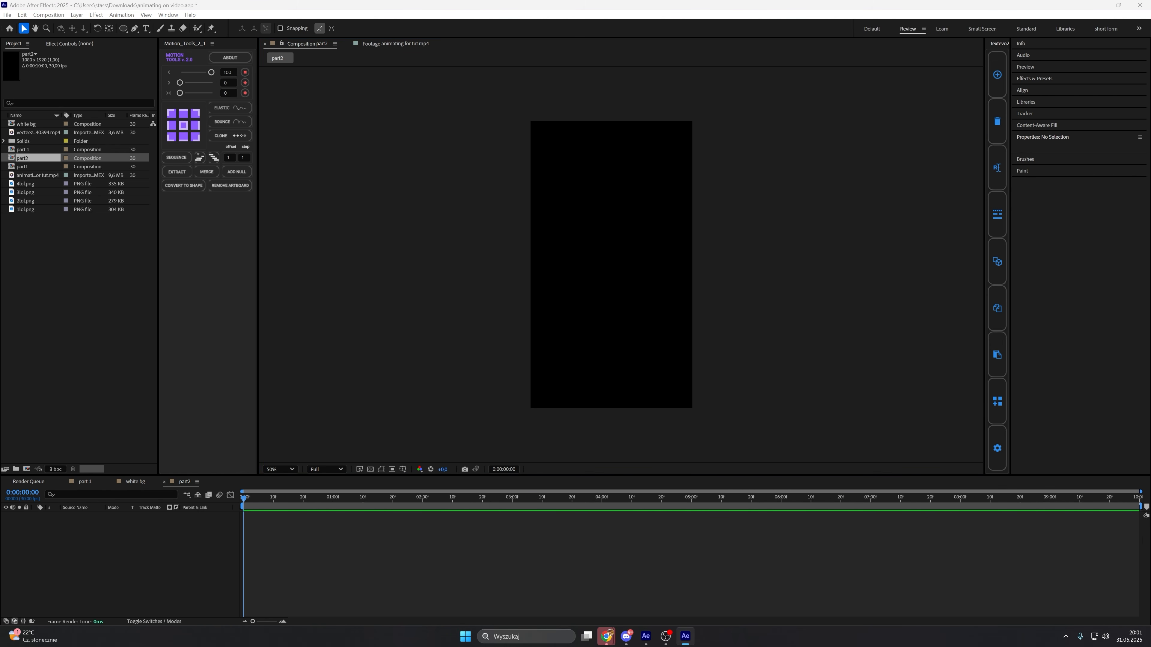
left_click_drag(1150, 313, 611, 281)
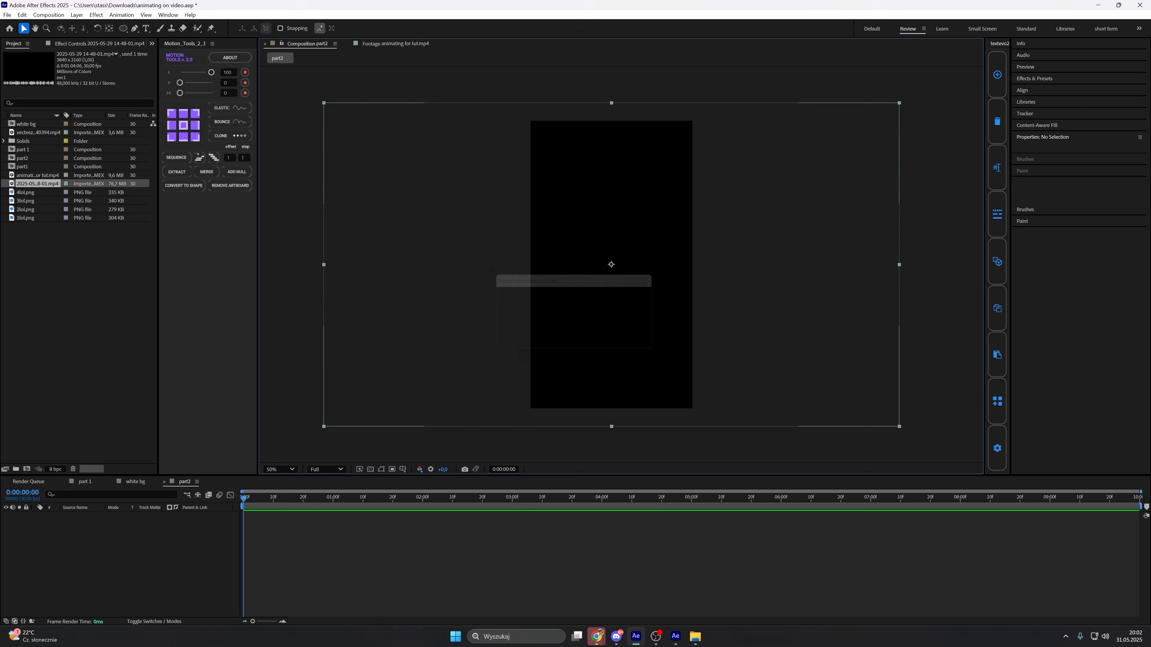
key("s")
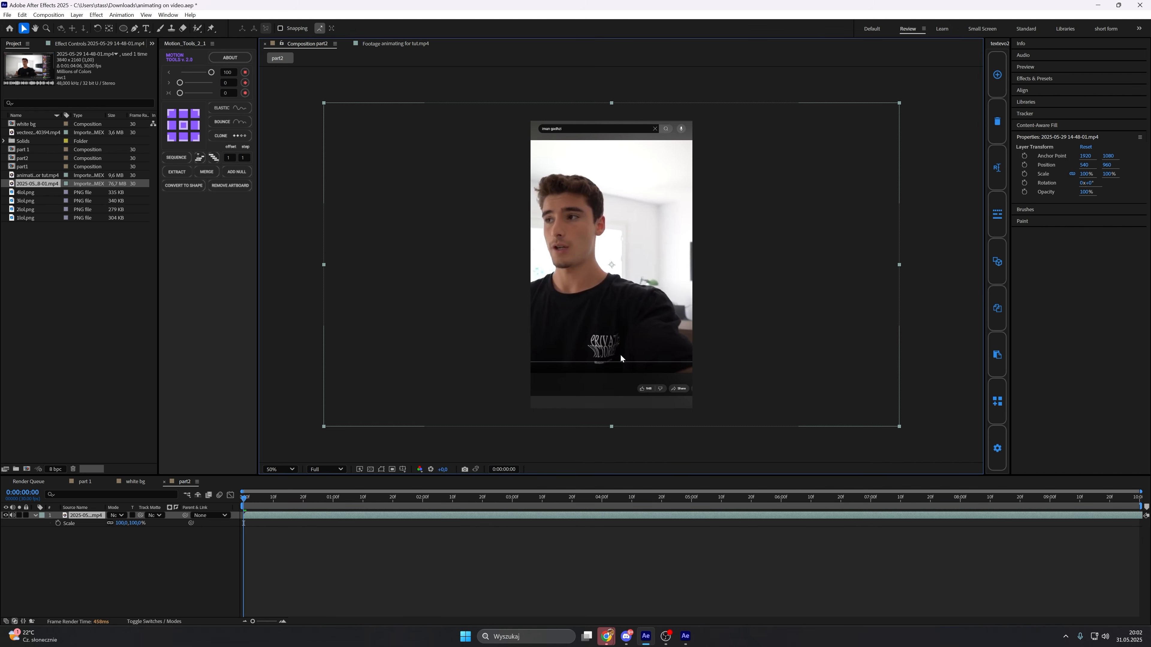
left_click_drag(120, 524, 95, 532)
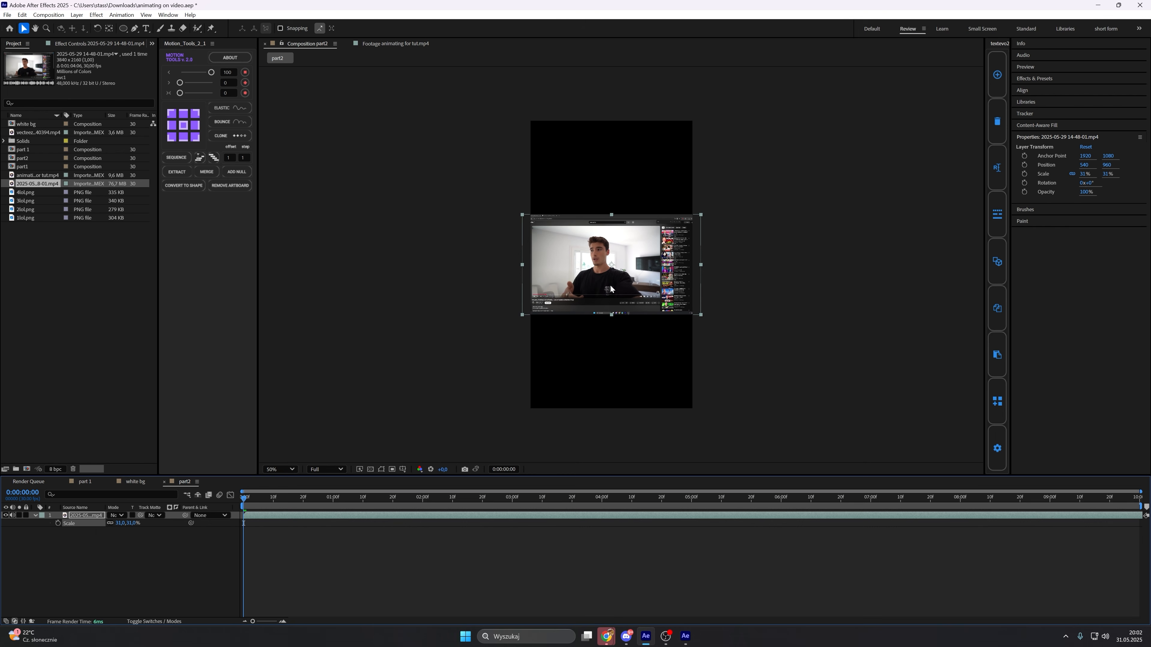
left_click_drag(610, 289, 622, 290)
Draw a rectangular mask around the video player and its title row, and slip the layer's footage to a later moment.
left_click(123, 29)
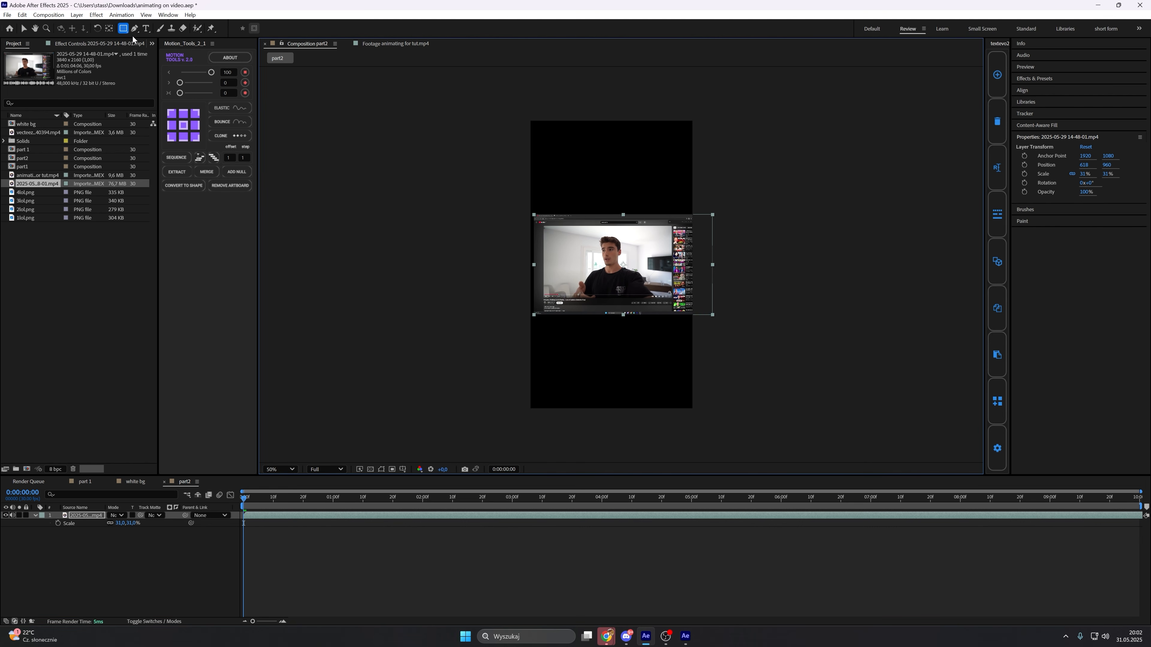
key("period")
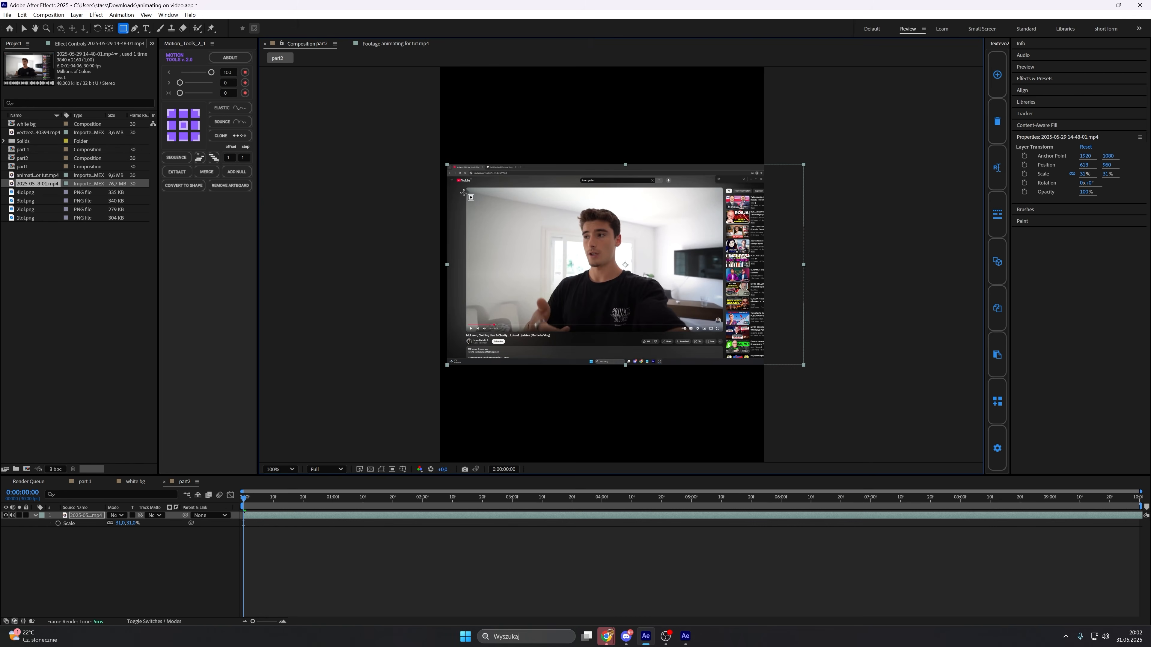
left_click_drag(463, 185, 725, 347)
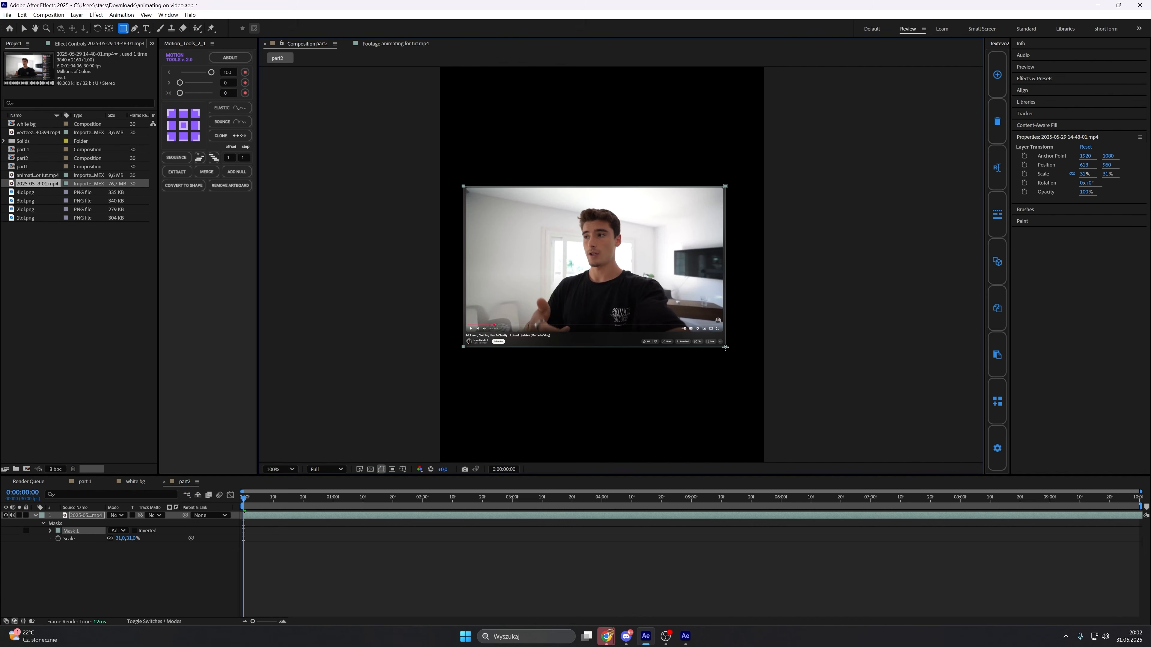
key("comma")
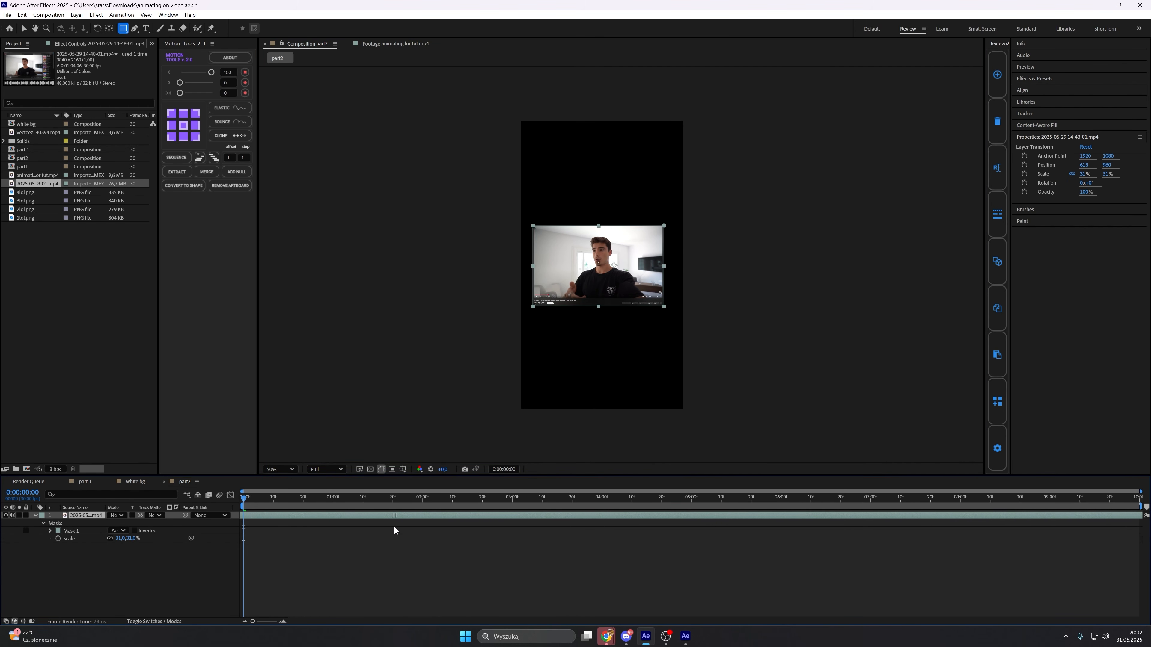
left_click_drag(394, 530, 323, 529)
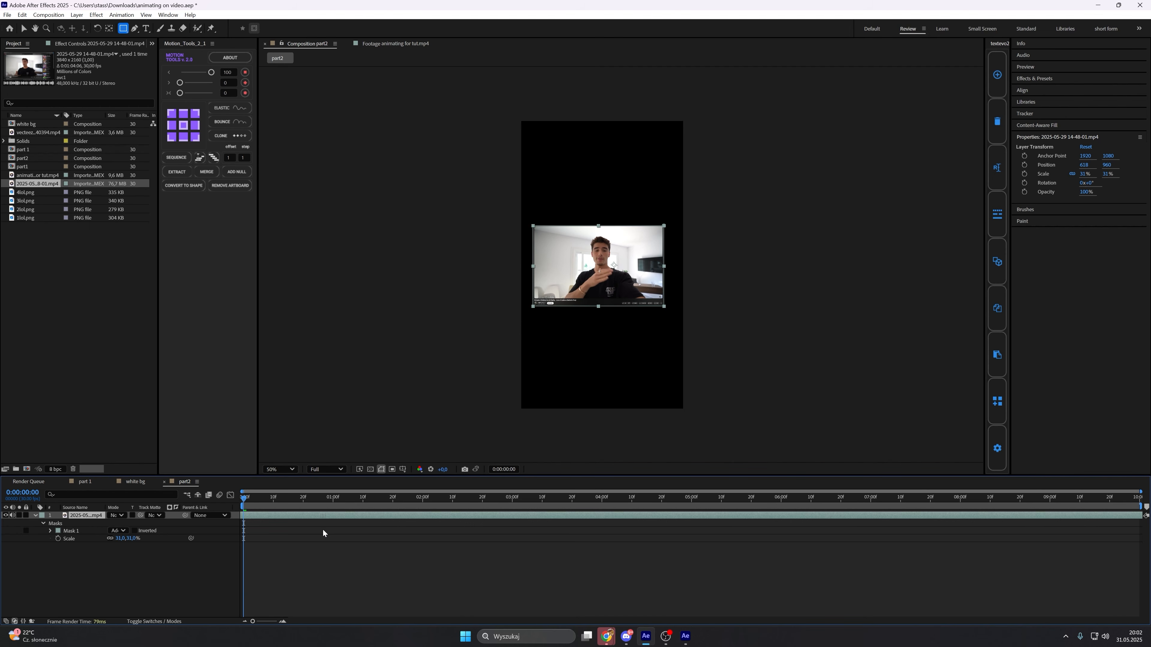
Split the masked clip at 0:00:03:21 and make the later part a second full-length layer showing the car footage.
key("ctrl+d")
key("Delete")
left_click_drag(244, 499, 277, 533)
left_click(607, 516)
key("ctrl+shift+d")
key("ctrl+shift+d")
left_click(581, 522)
key("Delete")
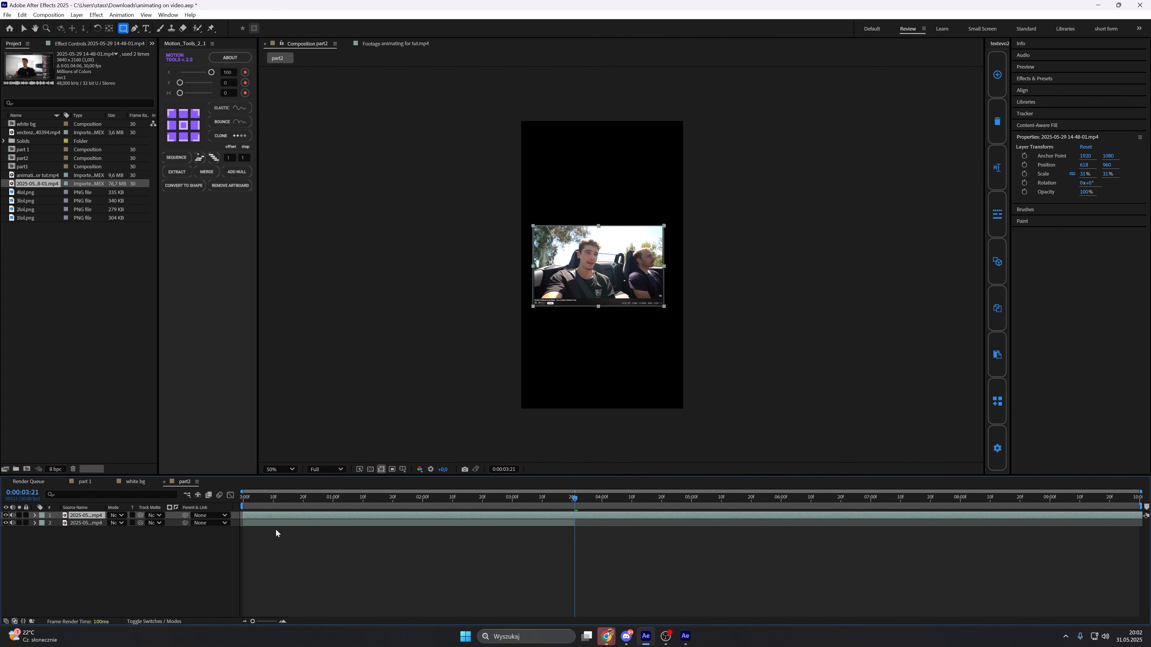
Split off a third clip layer at 0:00:03:21, slip it to the shirtless indoor footage, and extend it back to the start.
key("ctrl+shift+d")
left_click_drag(599, 516, 321, 531)
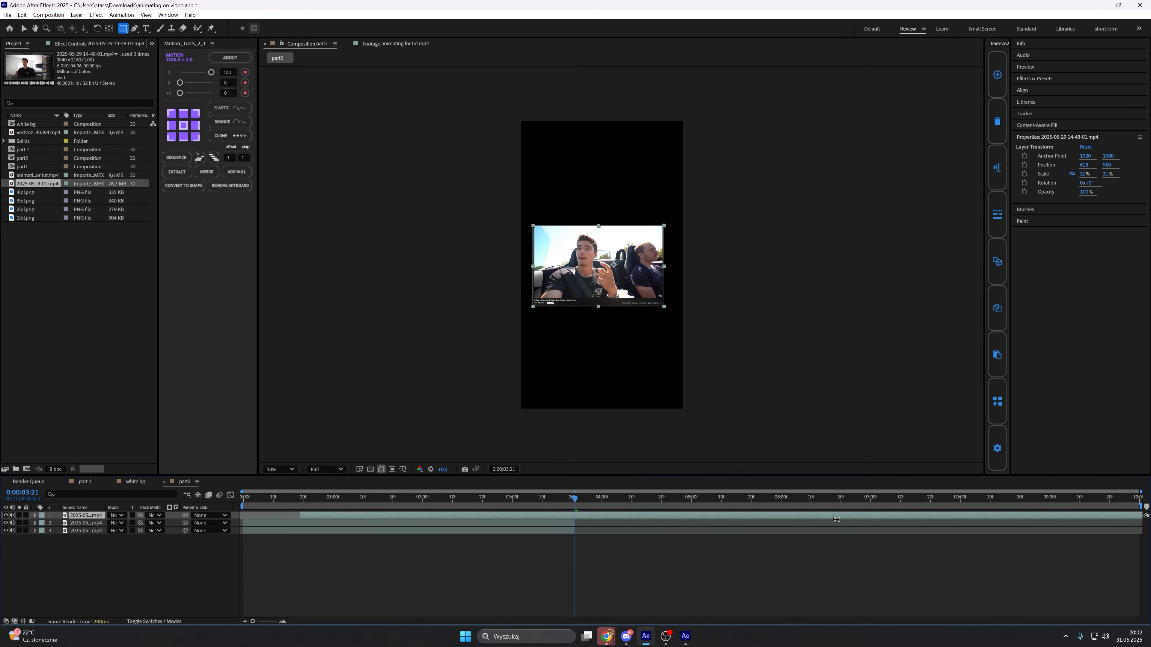
left_click_drag(834, 517, 491, 541)
left_click_drag(851, 515, 740, 521)
key("ctrl+shift+d")
left_click(571, 523)
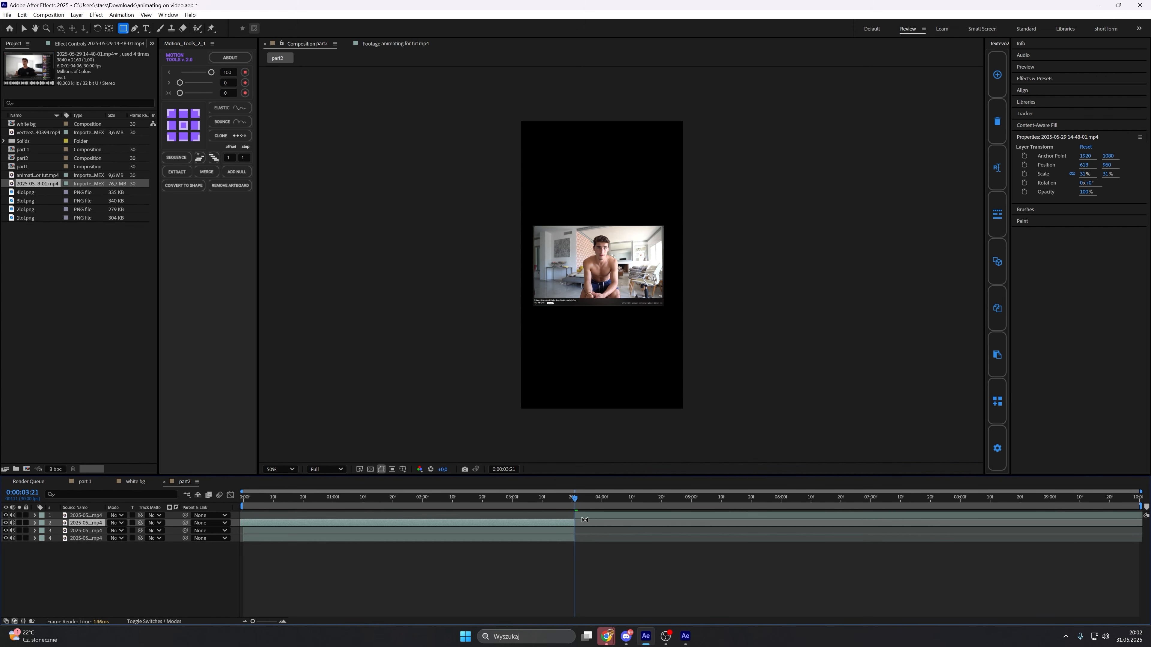
key("Delete")
left_click(605, 516)
left_click_drag(604, 516, 273, 518)
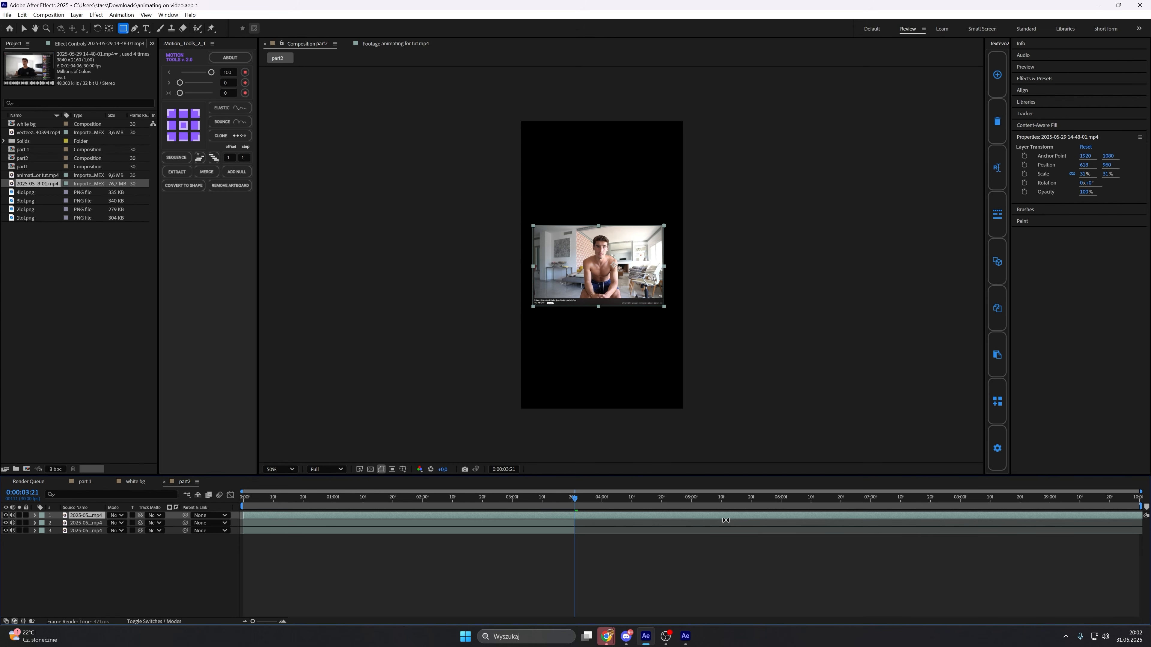
Split the top clip again at 0:00:03:21 and extend the new fourth layer, showing the close-up talking footage, to the start.
key("ctrl+shift+d")
left_click_drag(727, 519, 291, 517)
left_click(611, 521)
left_click(343, 545)
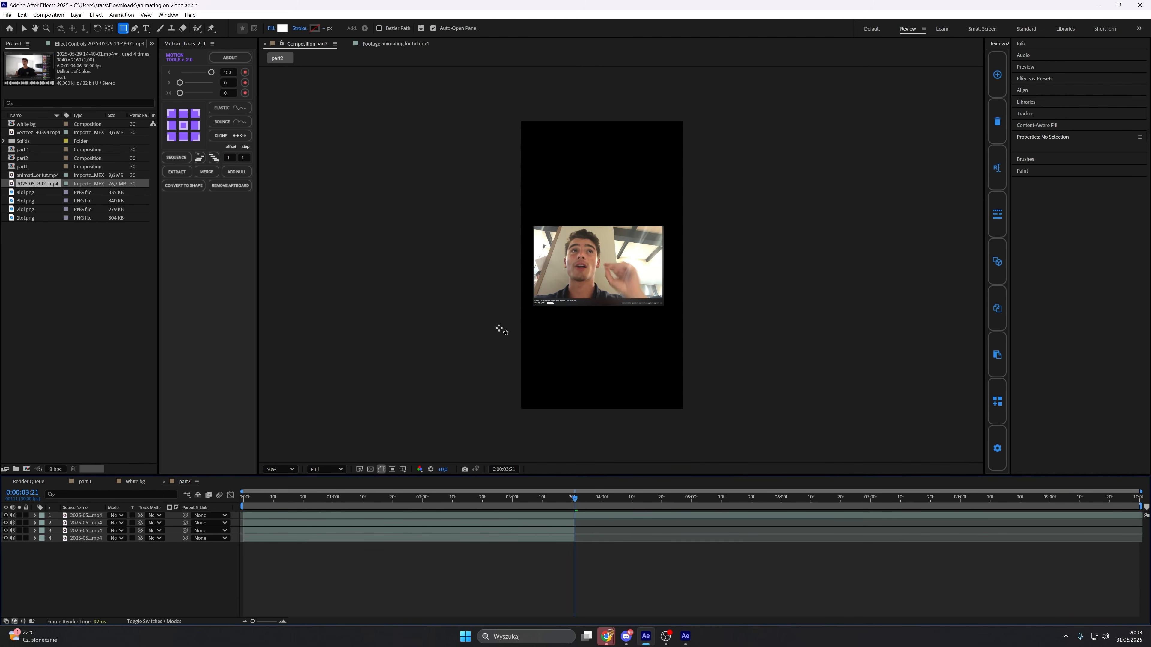
Copy the Roughen Edges effect from the 3lol.png layer in the nested part1 composition.
scroll(498, 329, "up", 1)
left_click(92, 486)
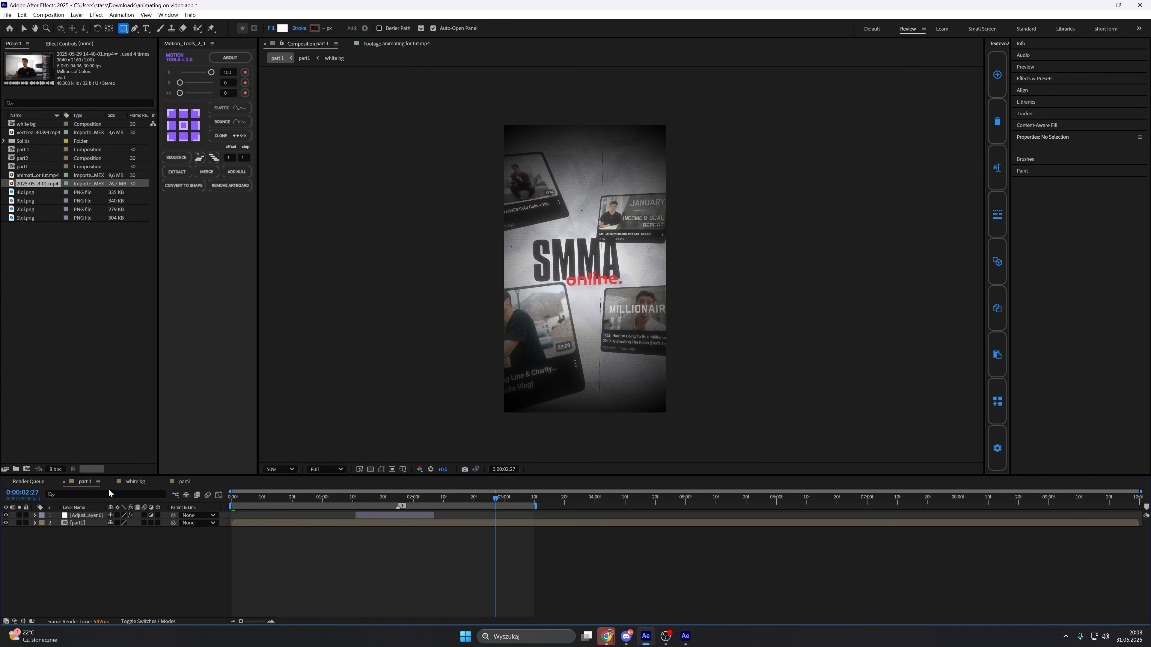
double_click(333, 523)
left_click(431, 583)
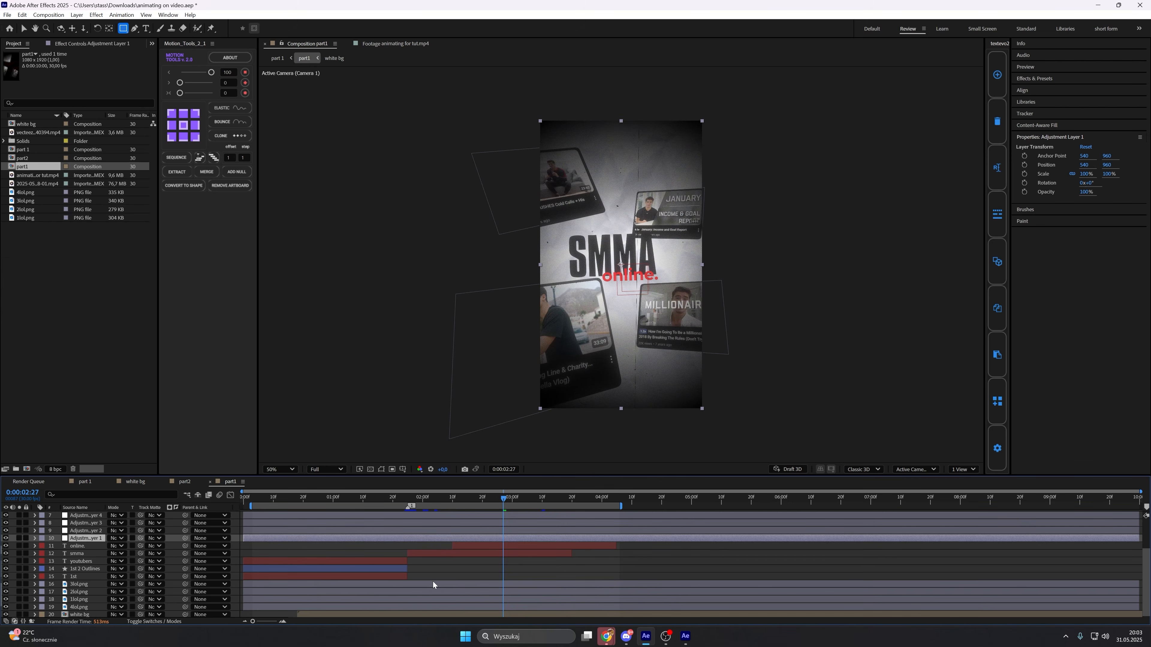
scroll(432, 582, "down", 2)
left_click(449, 584)
left_click(89, 44)
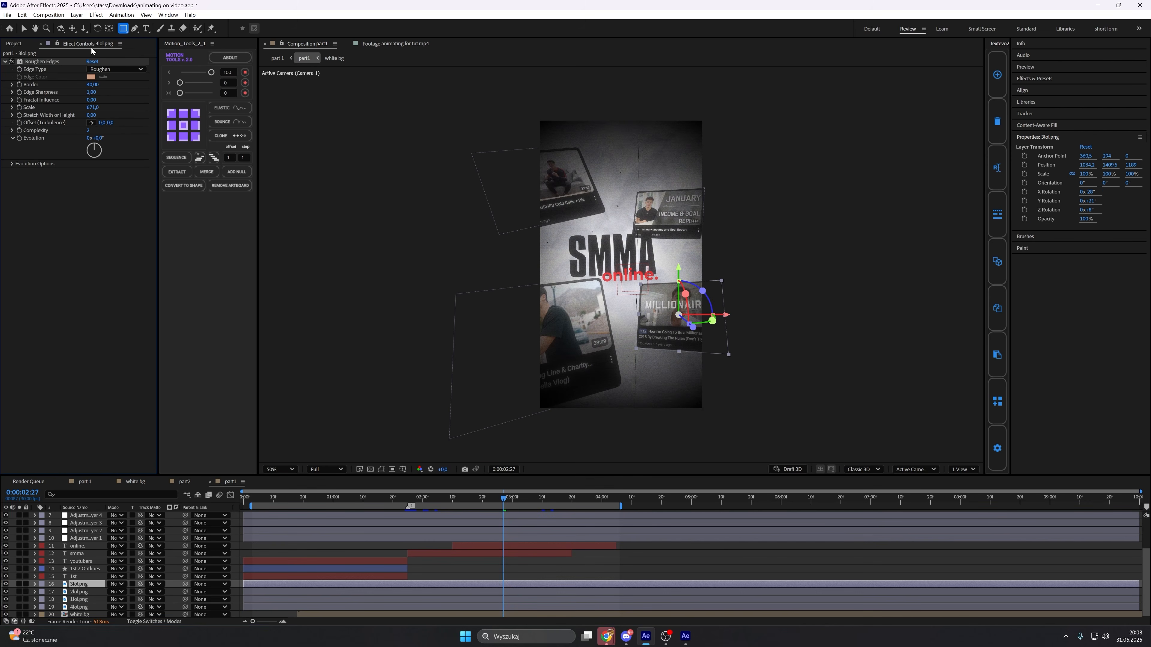
left_click(49, 61)
key("period")
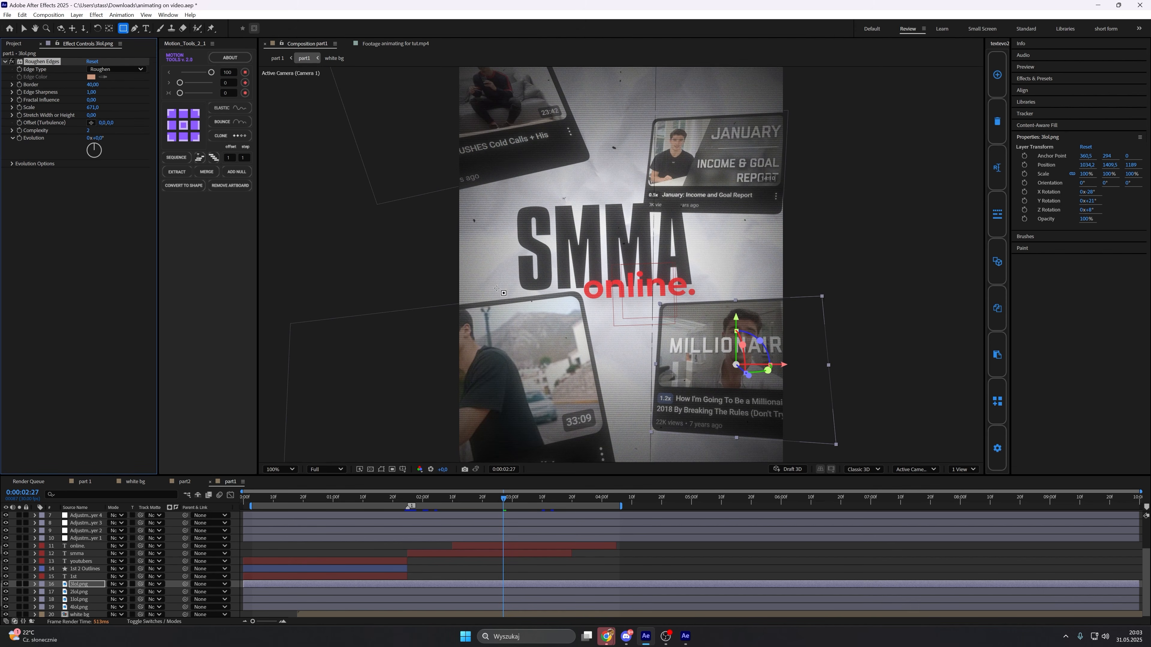
Paste the Roughen Edges effect onto all four clip layers in part2 and inspect the rounded corners.
left_click(194, 481)
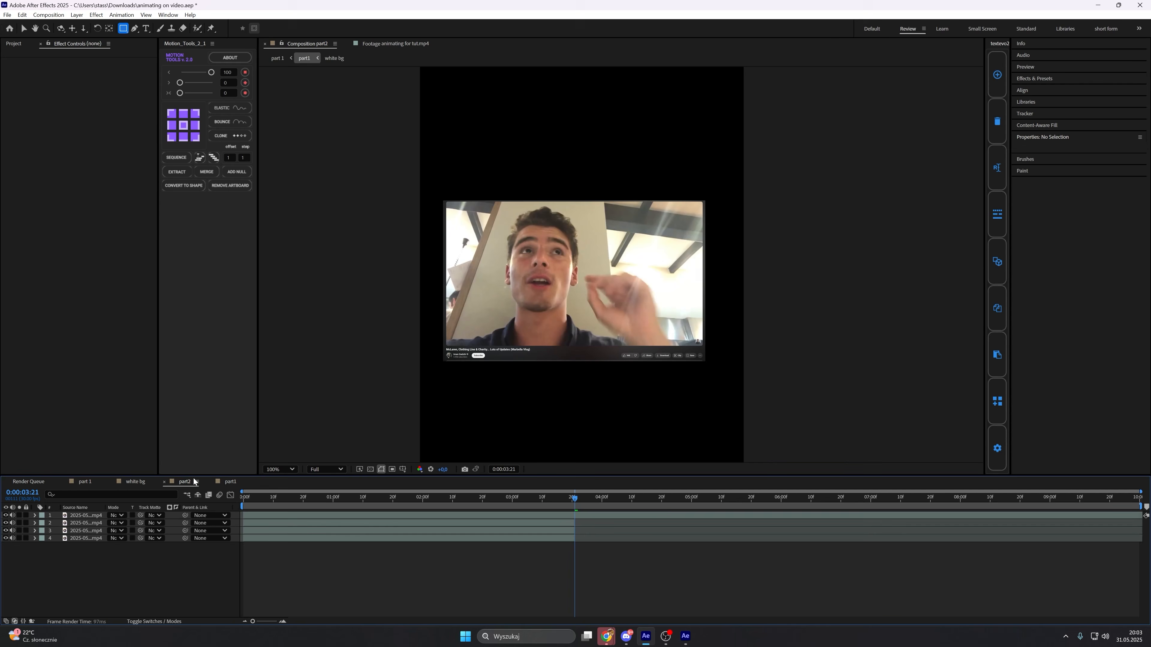
left_click(347, 516)
key("ctrl+a")
key("ctrl+v")
left_click(363, 564)
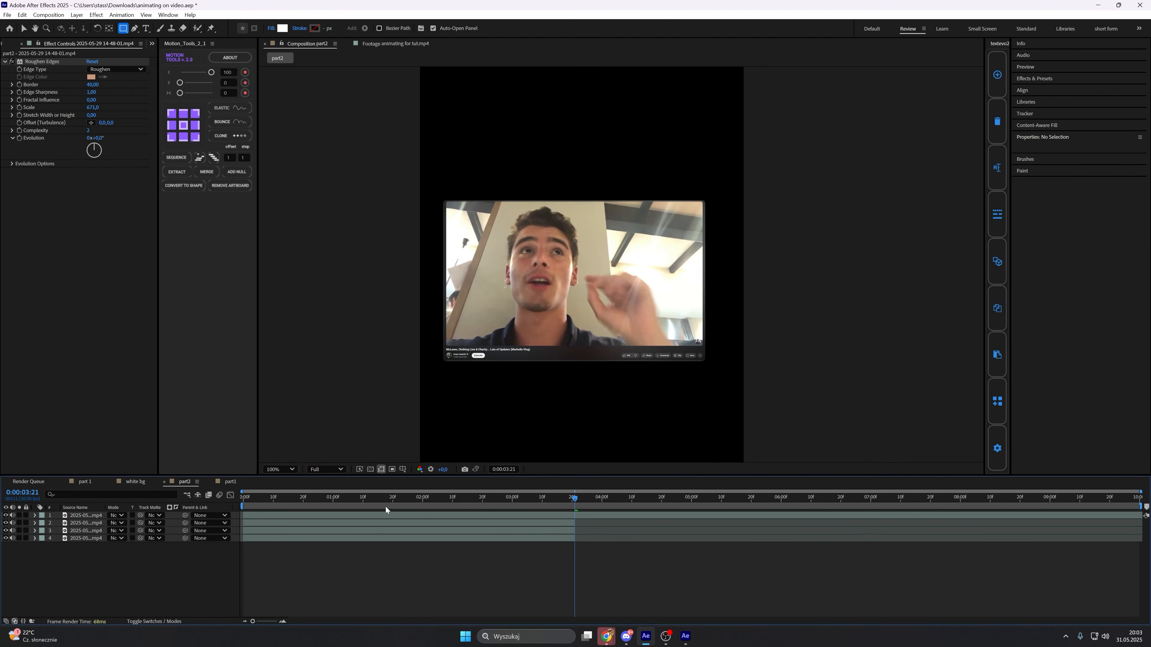
key("period")
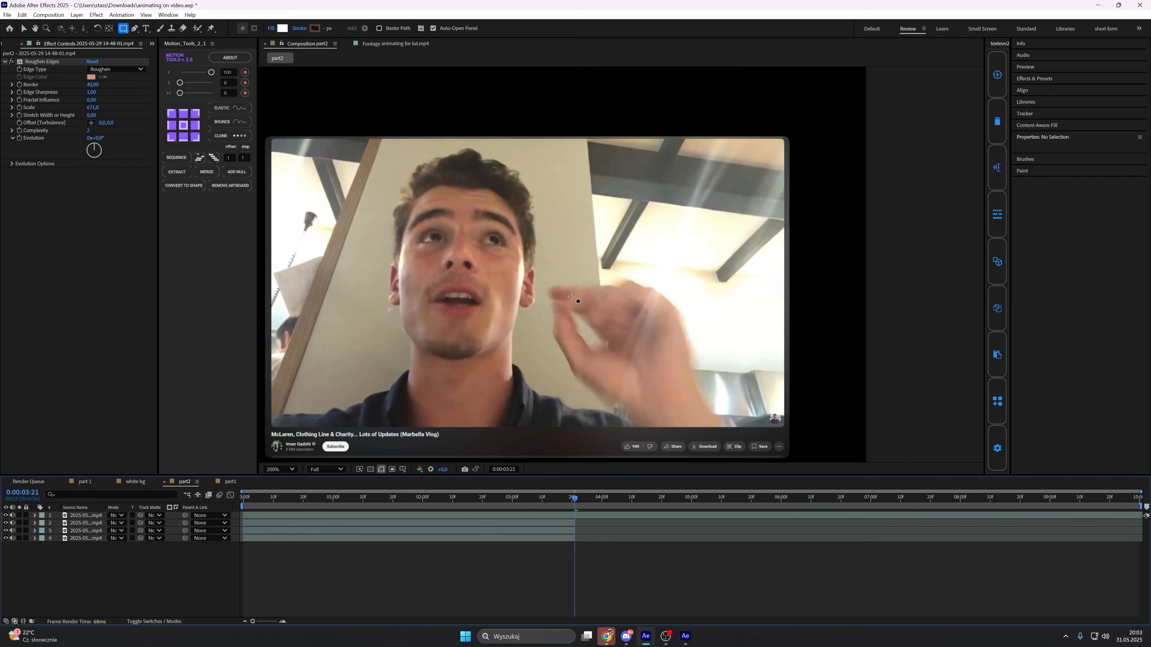
scroll(571, 297, "down", 2)
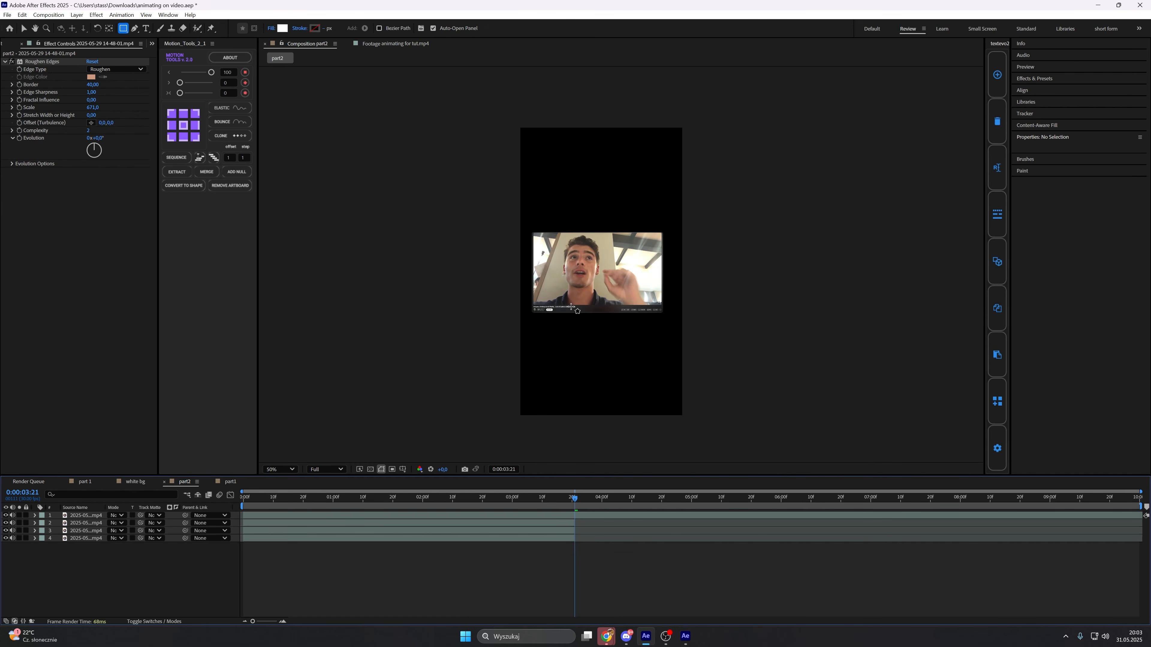
Check the arrangement of the four tilted video panels in the reference clip around 0:00:04:00.
left_click(396, 44)
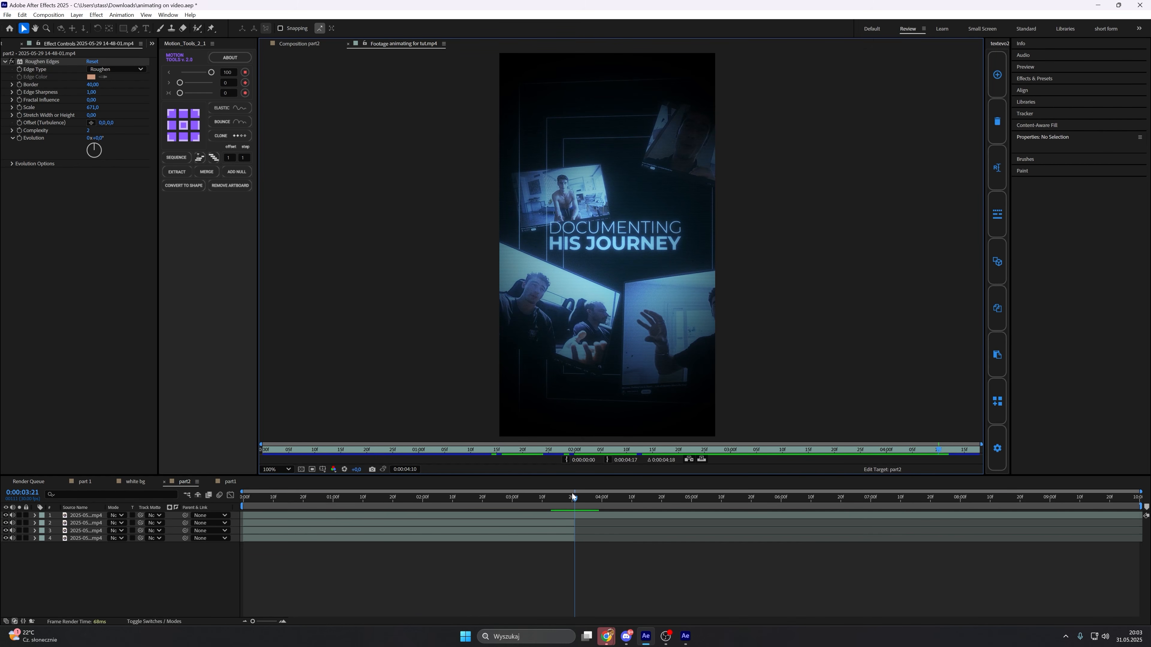
left_click_drag(576, 450, 887, 434)
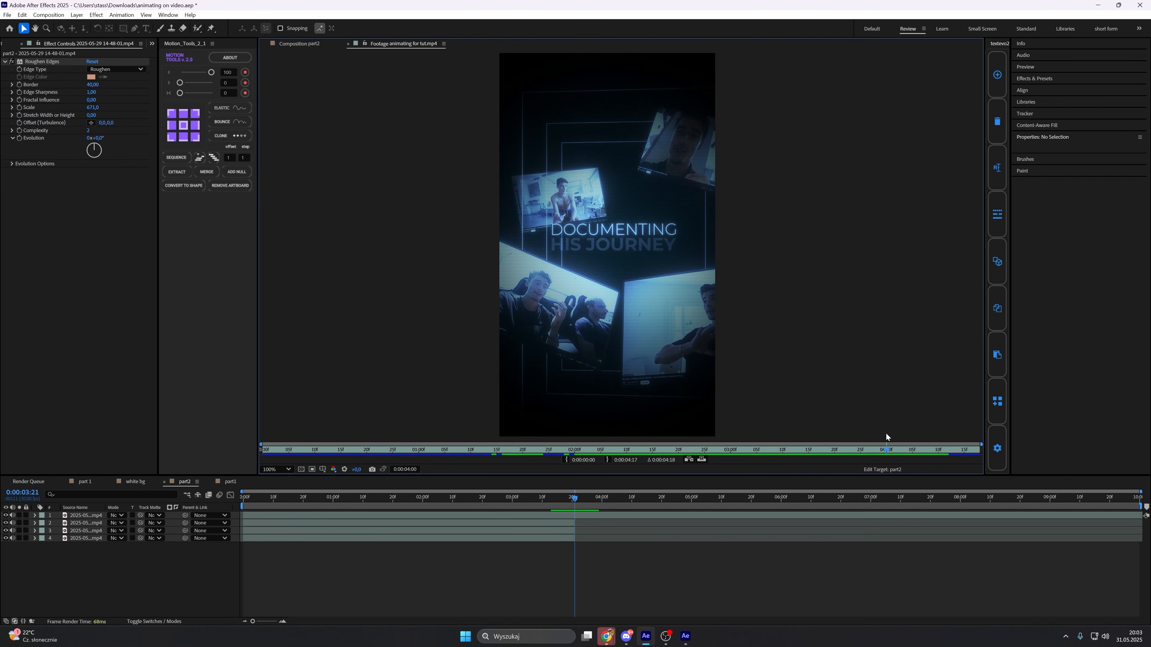
left_click(305, 45)
Split the top clip layer at 0:00:03:21 and delete the part after the cut.
left_click(578, 516)
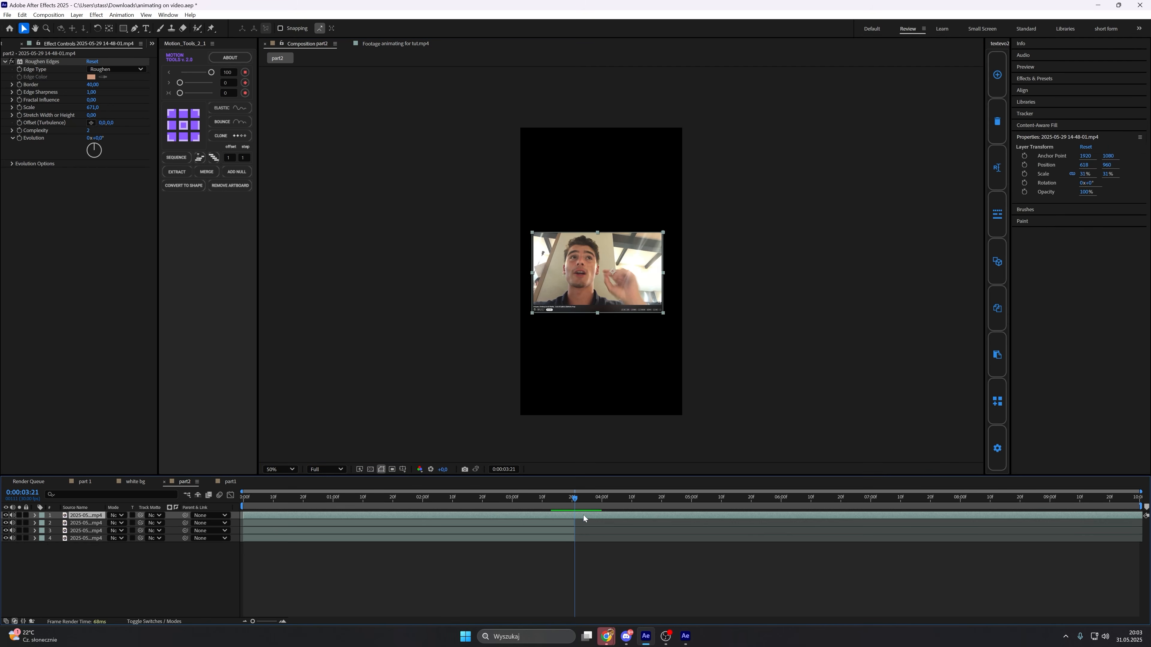
key("ctrl+shift+d")
key("Delete")
Go to 0:00:01:07, hide the upper three clip layers, and mute the audio of all four.
left_click_drag(574, 498, 354, 499)
left_click_drag(6, 515, 8, 531)
left_click_drag(13, 538, 12, 515)
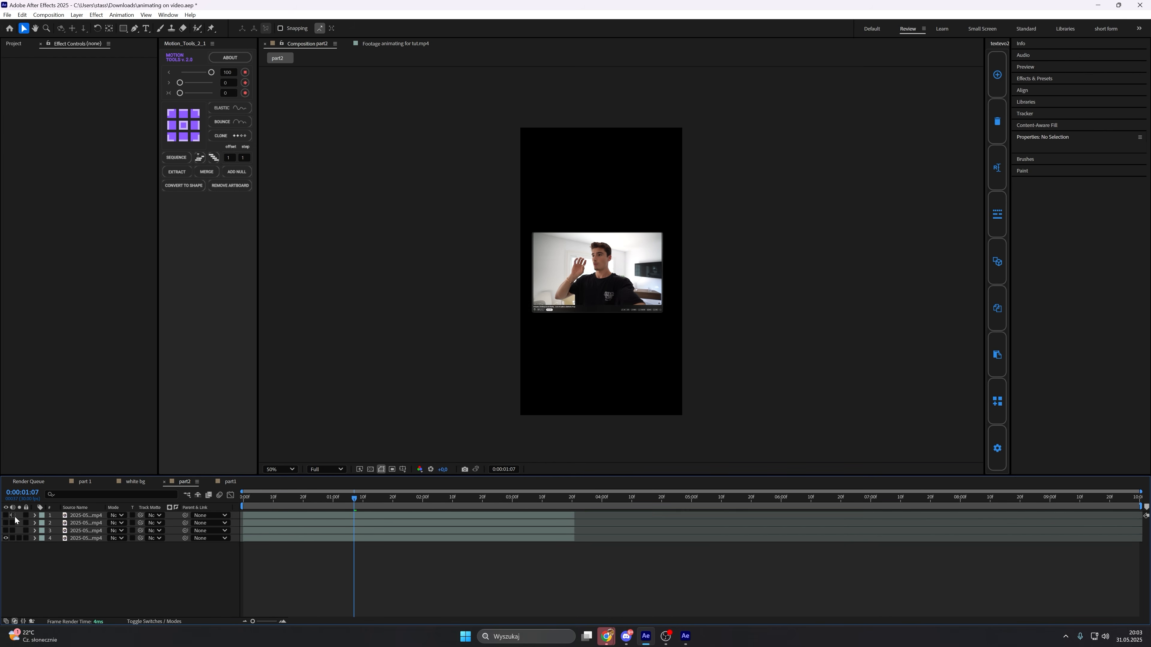
Show the layer switches and turn on 3D for all four clip layers.
left_click(71, 539)
key("r")
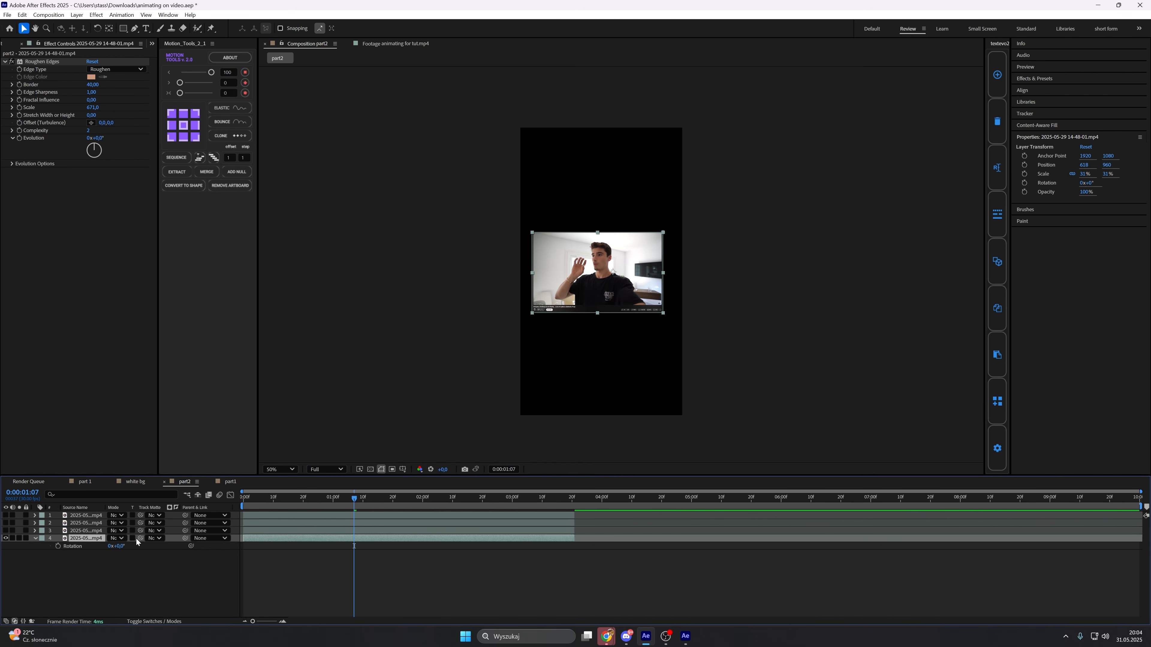
left_click(136, 621)
left_click(157, 538)
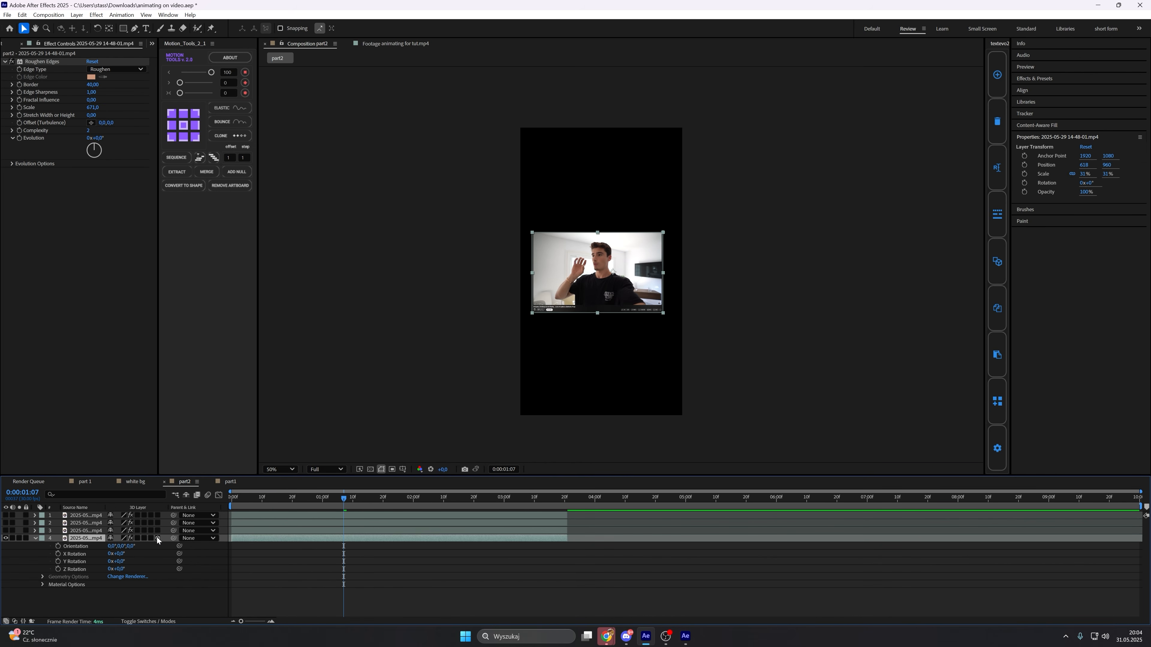
left_click(35, 538)
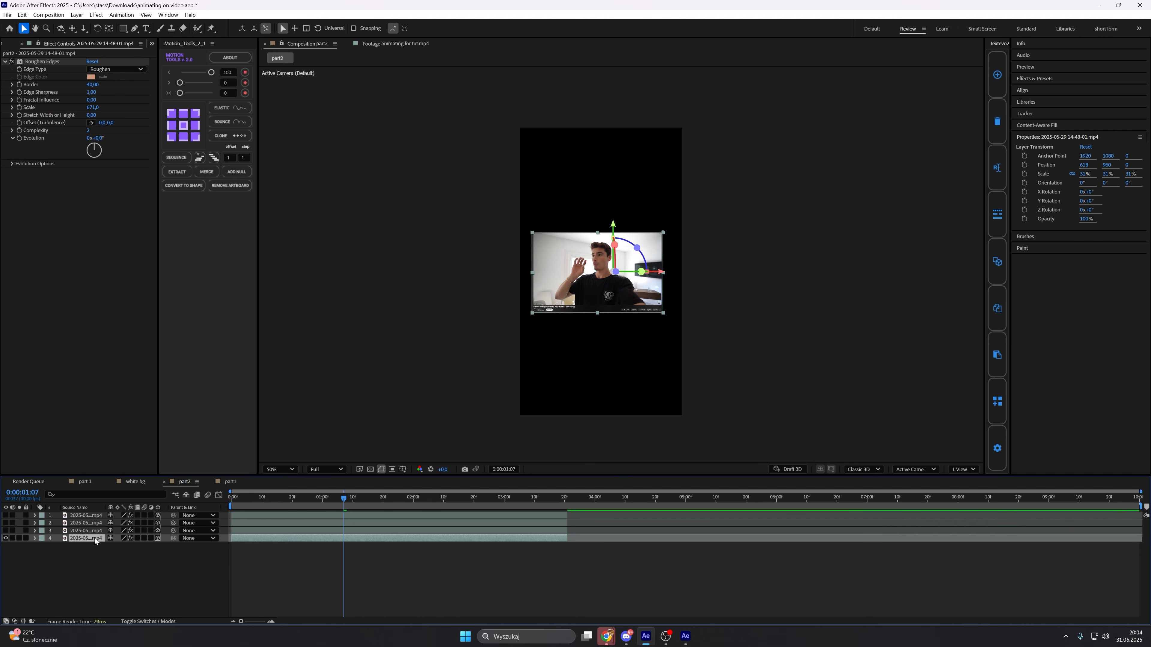
Rotate the bottom clip to X -26°, Y -14°, Z +15° and place it at about 378, 1191.
key("r")
mouse_move(119, 562)
left_mouse_down()
mouse_move(106, 563)
mouse_move(121, 572)
mouse_move(107, 554)
left_mouse_up()
left_click_drag(588, 302, 571, 352)
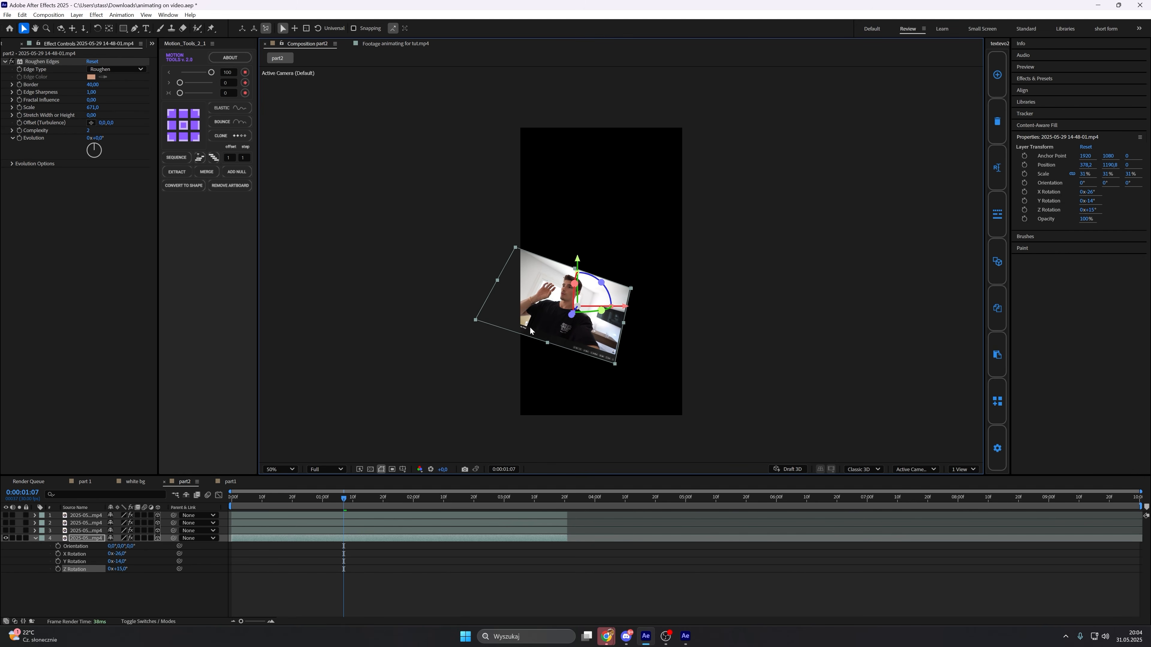
left_click(602, 351)
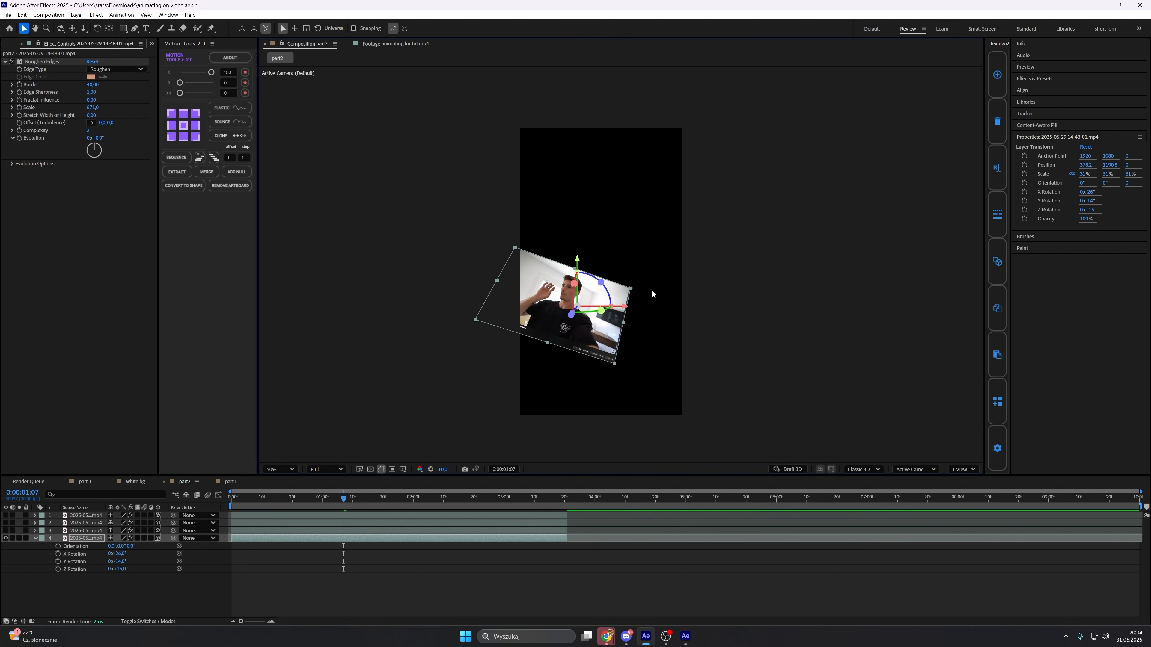
Show the third clip layer, rotate it to X -28°, Y +42°, Z +4°, and place it at about 1216, 1418.
left_click(6, 531)
left_click_drag(547, 304, 582, 322)
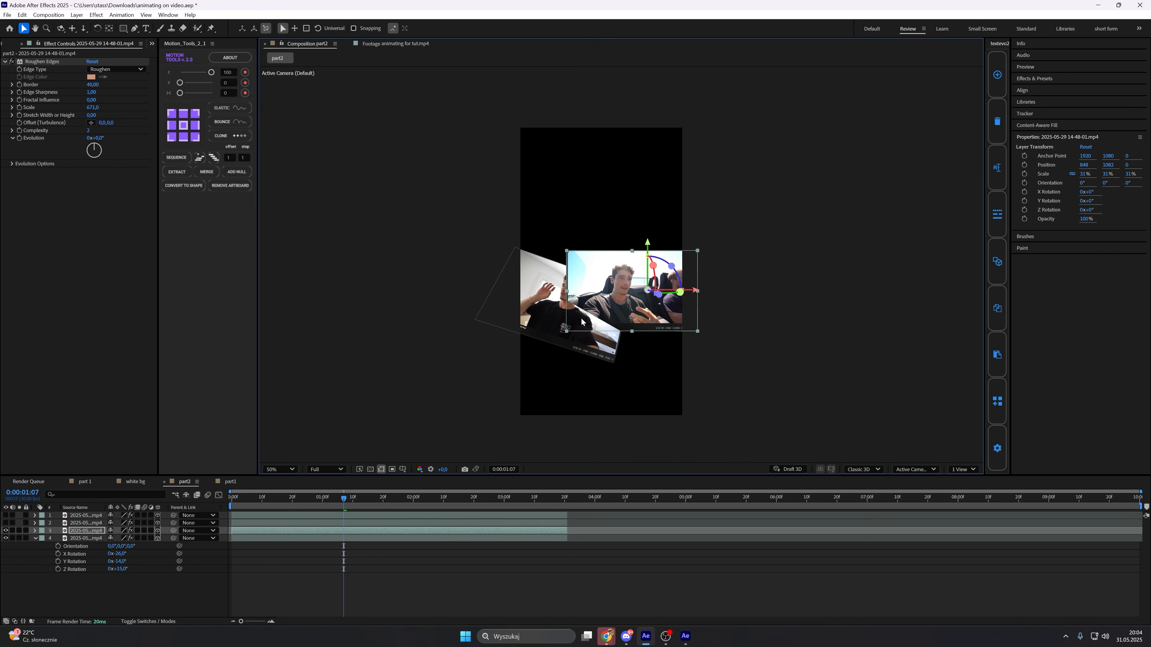
key("r")
left_click_drag(121, 554, 134, 555)
left_click_drag(120, 562, 116, 553)
left_click_drag(652, 320, 708, 370)
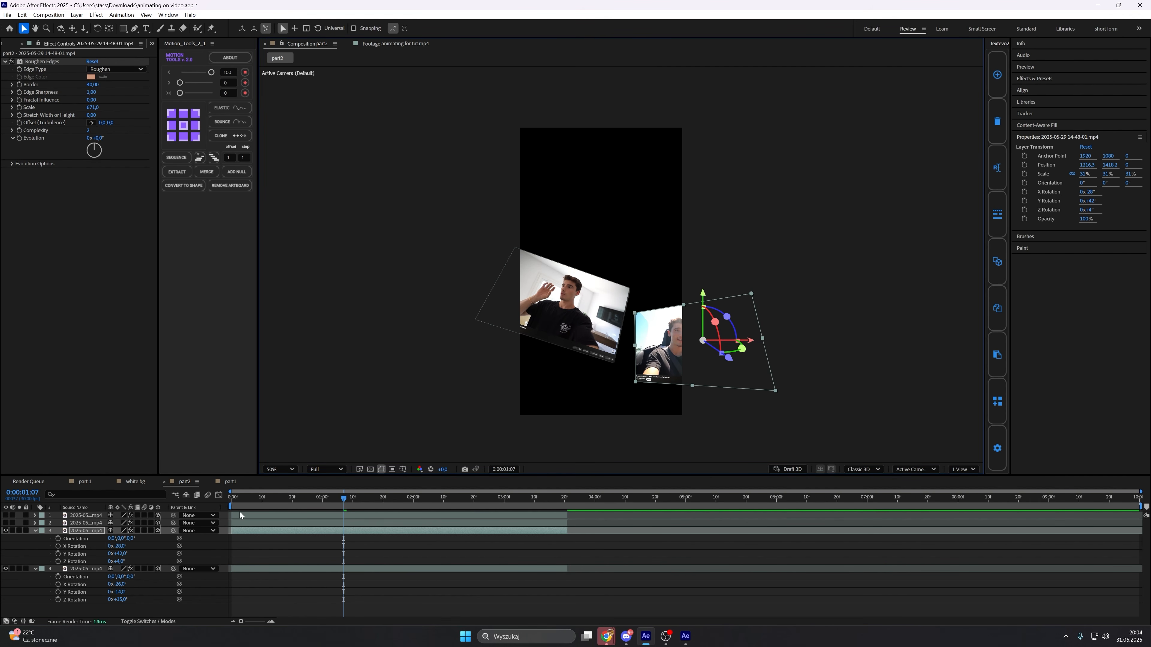
Place the third clip layer at about 1020, 1255 with Z -315, and shift the bottom clip slightly further left.
key("p")
left_click_drag(139, 541, 1, 542)
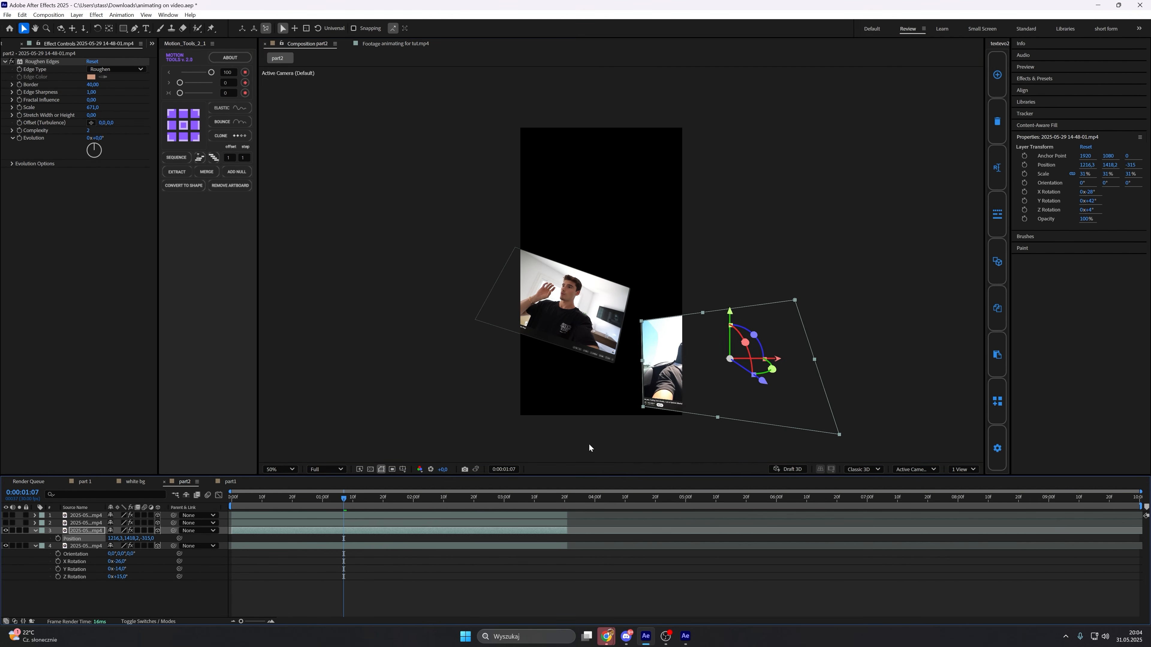
left_click_drag(673, 382, 635, 351)
left_click_drag(526, 329, 506, 326)
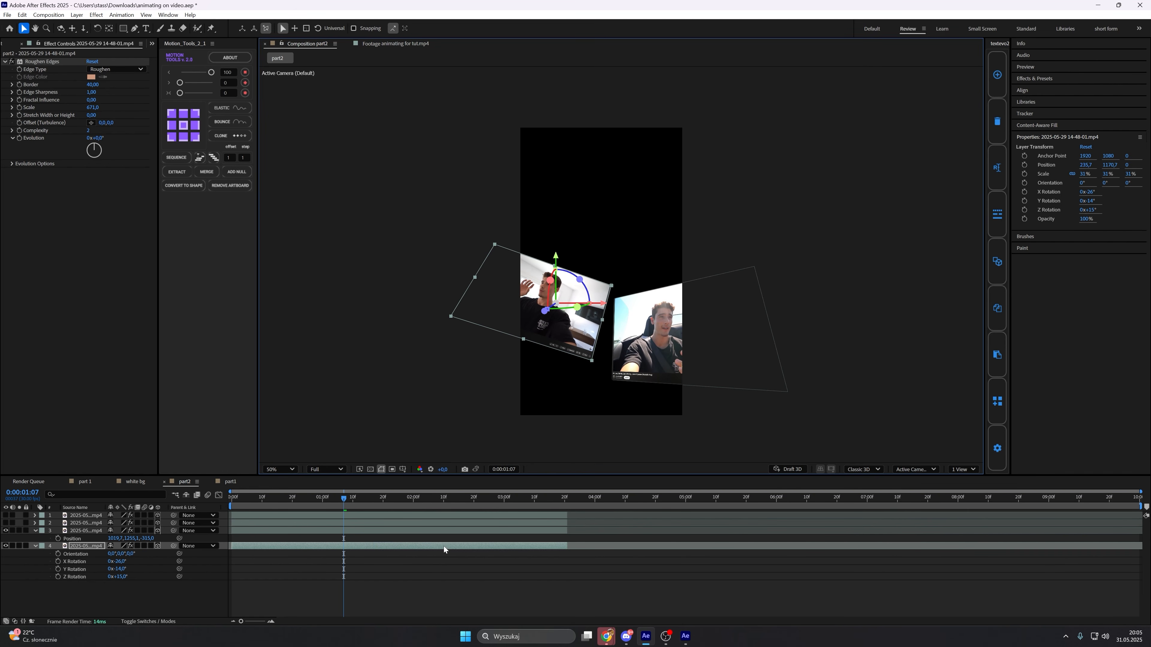
Show the second clip layer, move it to about 510, 540, and rotate it to about X -13°, Y -13°, Z -10°.
left_click(413, 523)
left_click(5, 523)
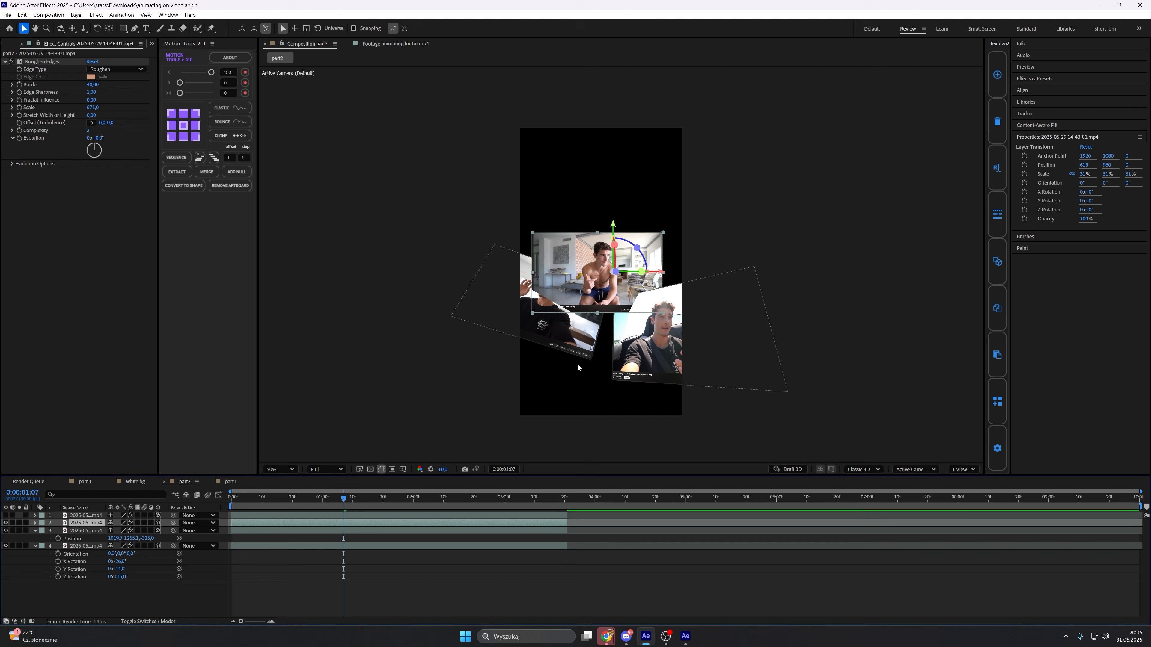
left_click_drag(571, 295, 557, 231)
key("r")
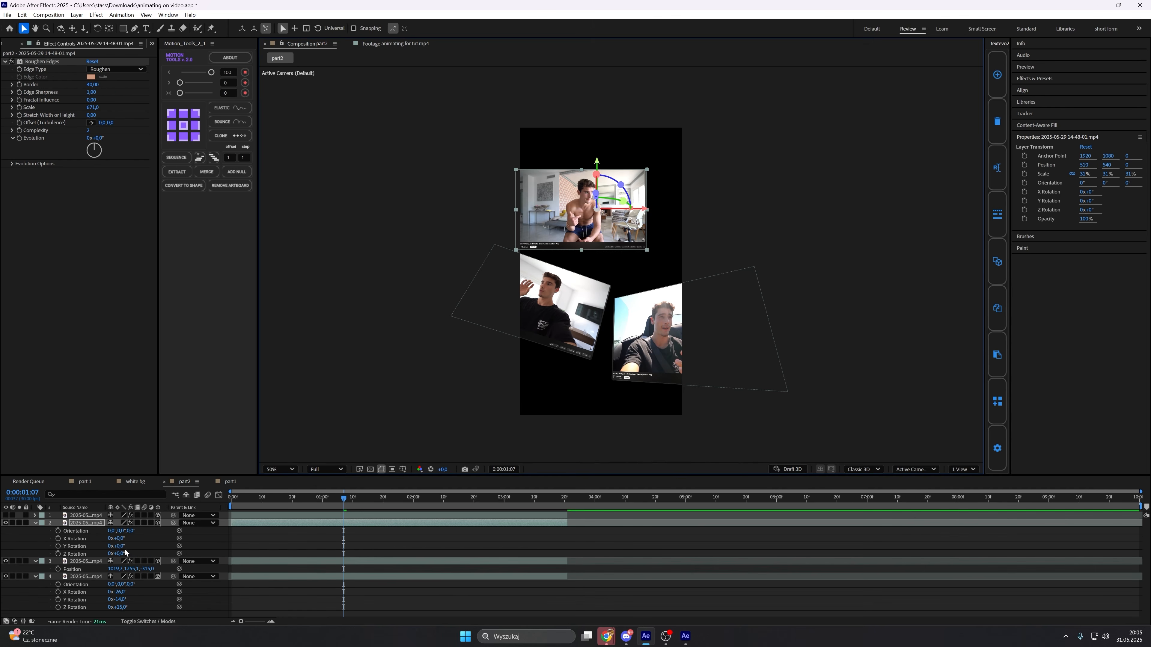
left_click_drag(119, 546, 455, 498)
Place the second clip layer at about 335, 398 with a Z position of 906.
key("p")
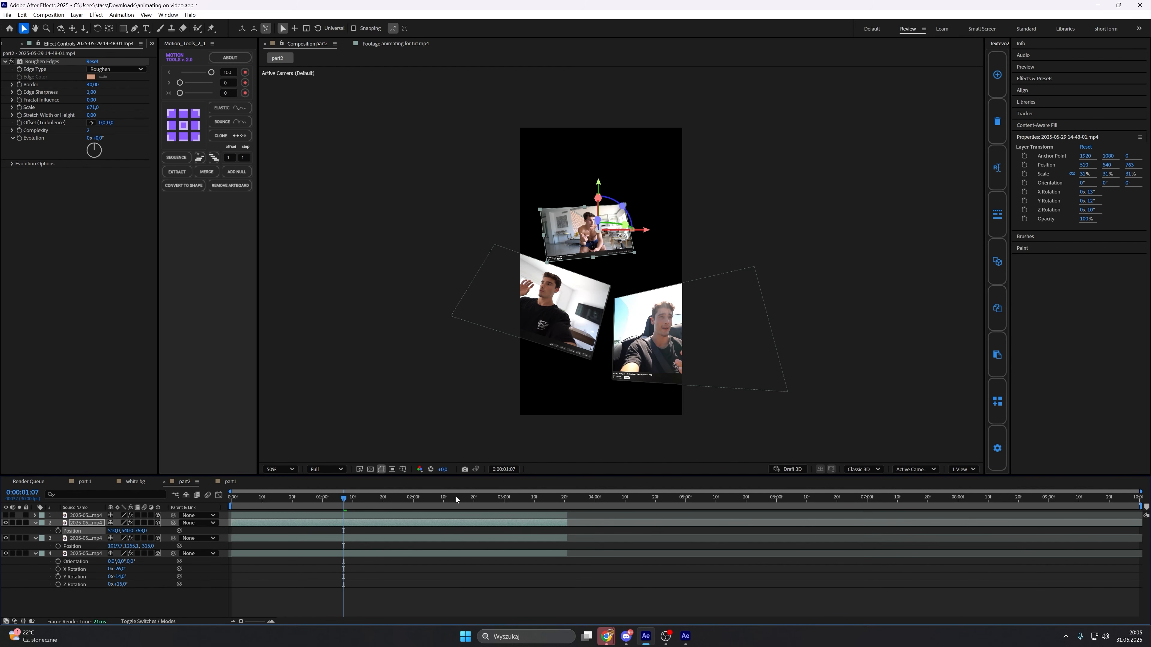
left_click_drag(575, 260, 558, 245)
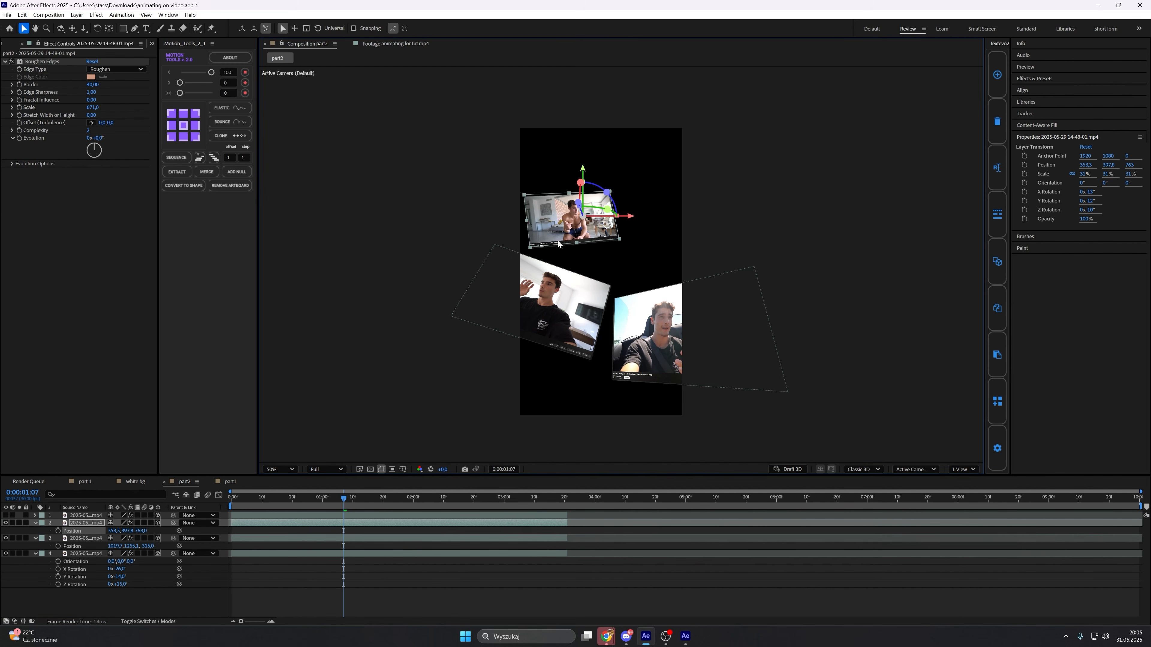
left_click_drag(140, 531, 201, 530)
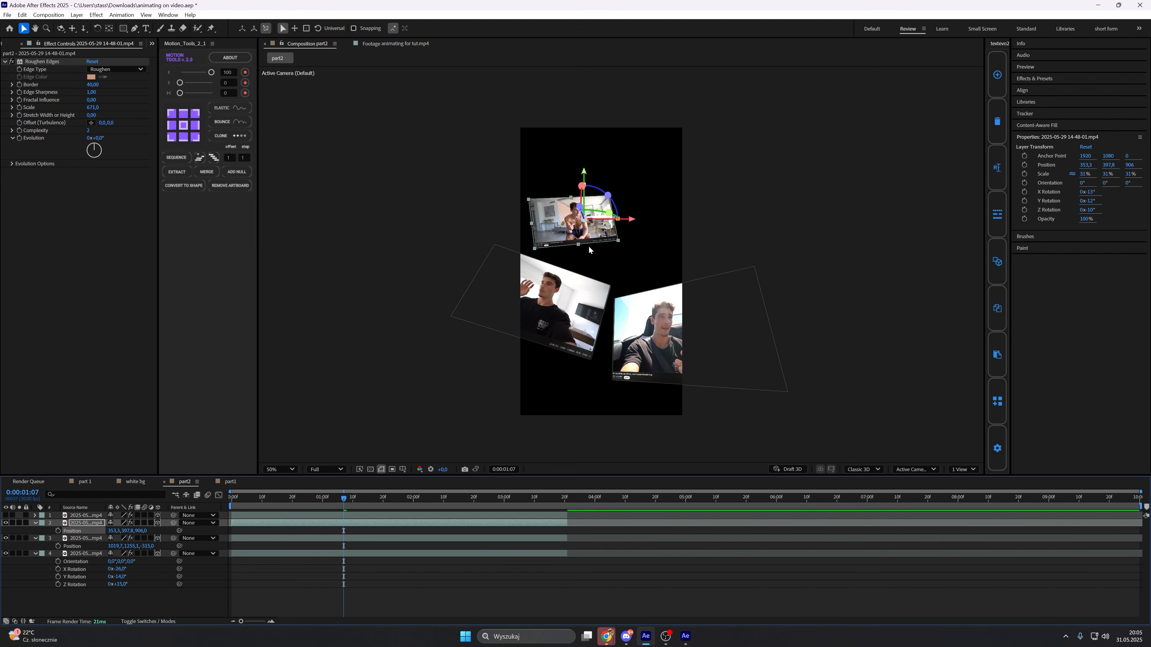
left_click_drag(588, 220, 586, 220)
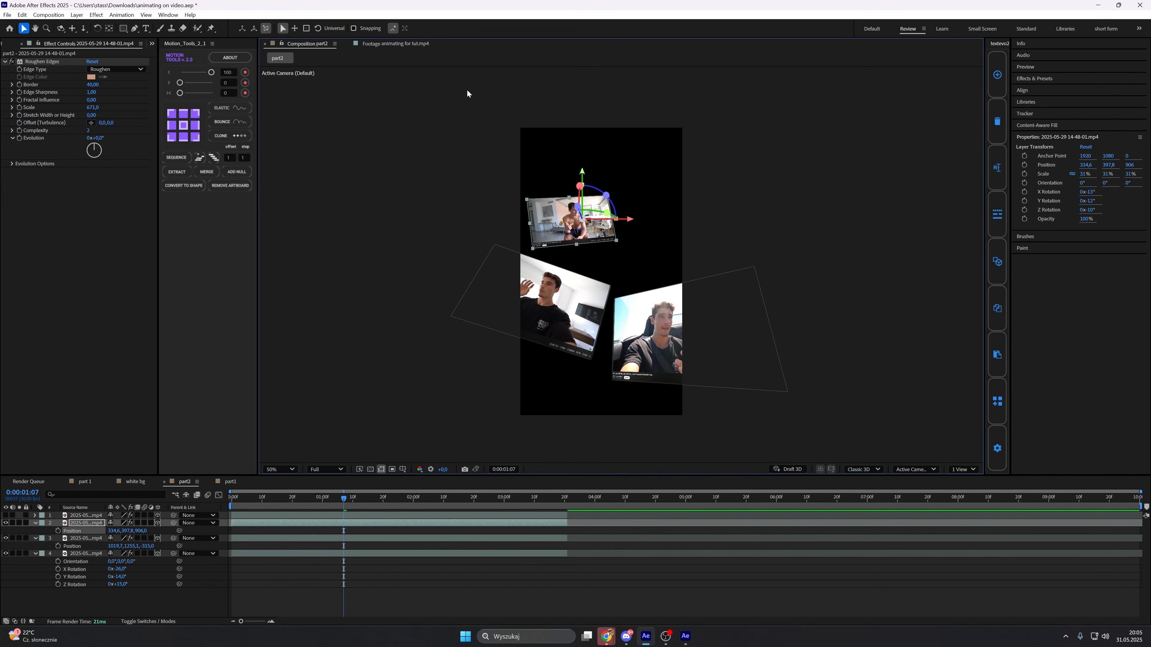
Show the top clip layer, move it to about 1032, 712, and rotate it to X -13°, Y +27°, Z +9°.
left_click(5, 516)
left_click(83, 516)
left_click_drag(587, 267, 660, 230)
key("r")
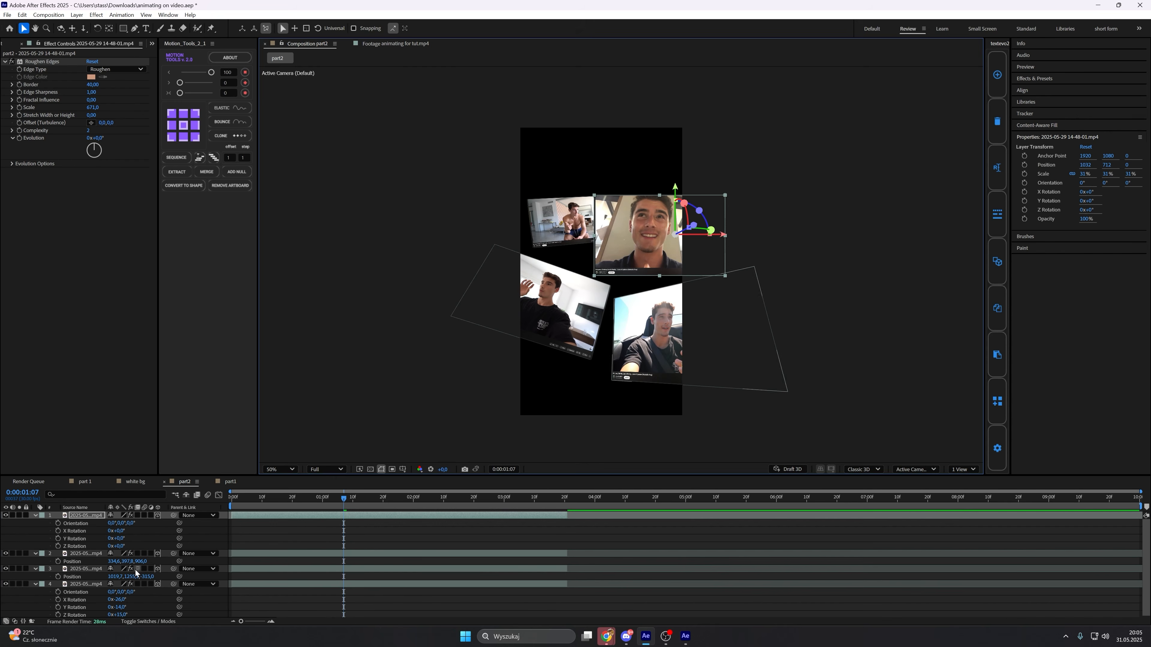
mouse_move(120, 541)
left_mouse_down()
mouse_move(132, 540)
mouse_move(126, 550)
mouse_move(117, 531)
left_mouse_up()
left_click_drag(117, 546, 121, 547)
Place the top clip layer at about 1231, 179 with Z 343, and set its Z rotation to +27°.
key("p")
left_click_drag(651, 236, 661, 179)
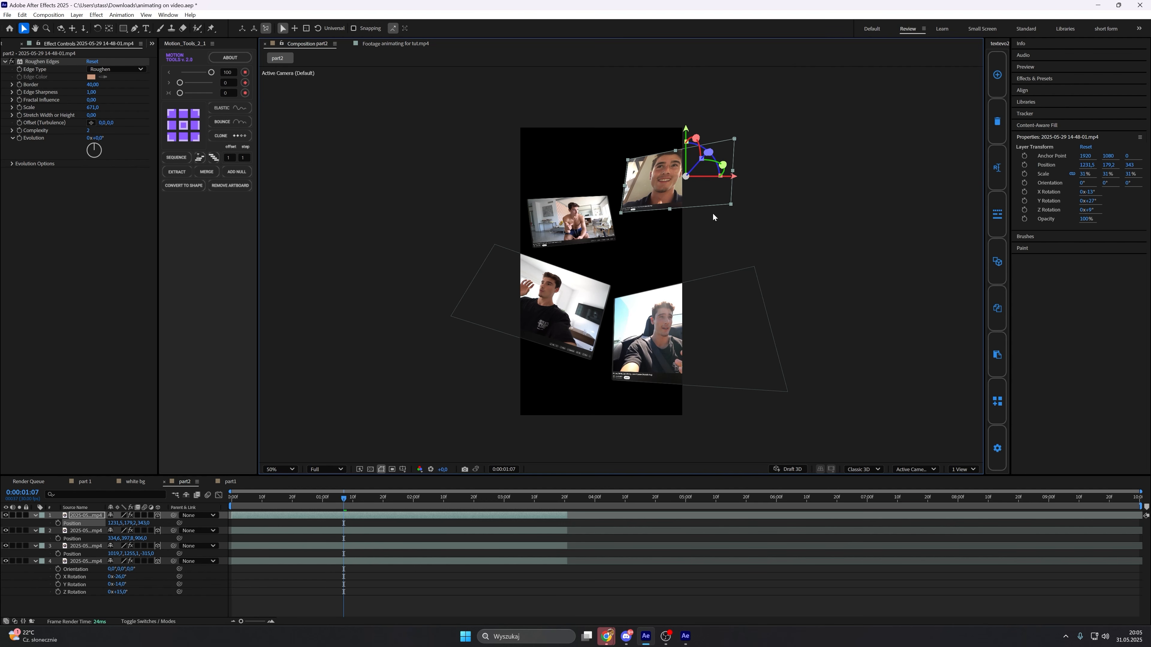
key("r")
left_click_drag(120, 546, 130, 548)
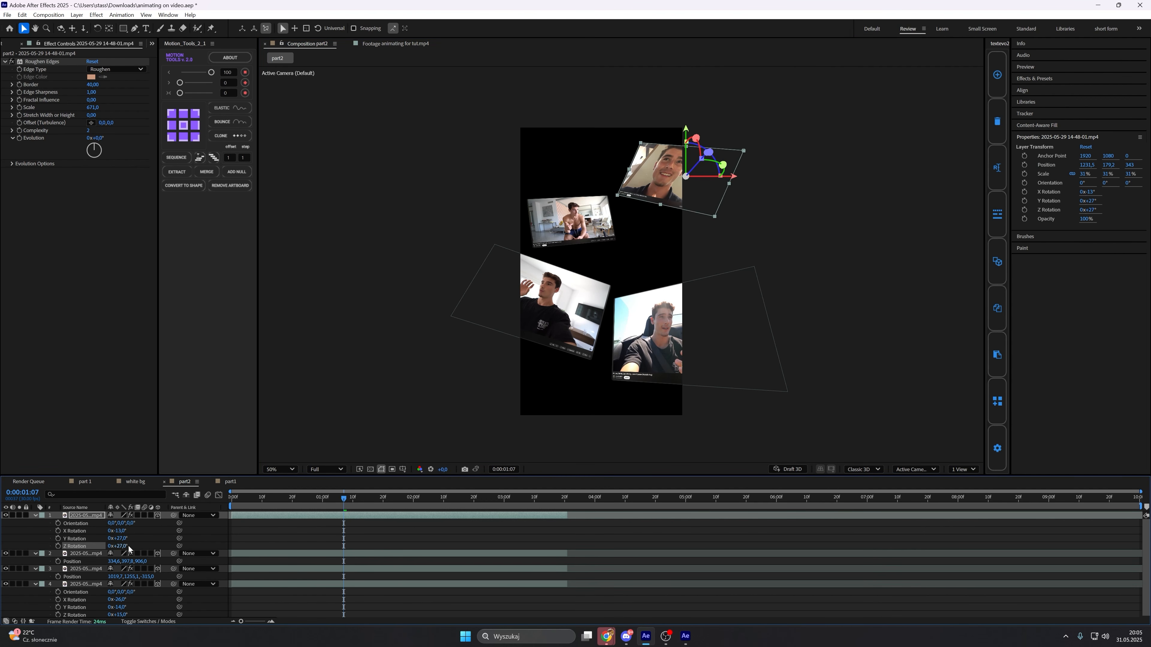
Deselect the layers, collapse the properties of all four clips, and compare the composition with the reference footage.
left_click(398, 542)
left_click_drag(614, 359, 609, 354)
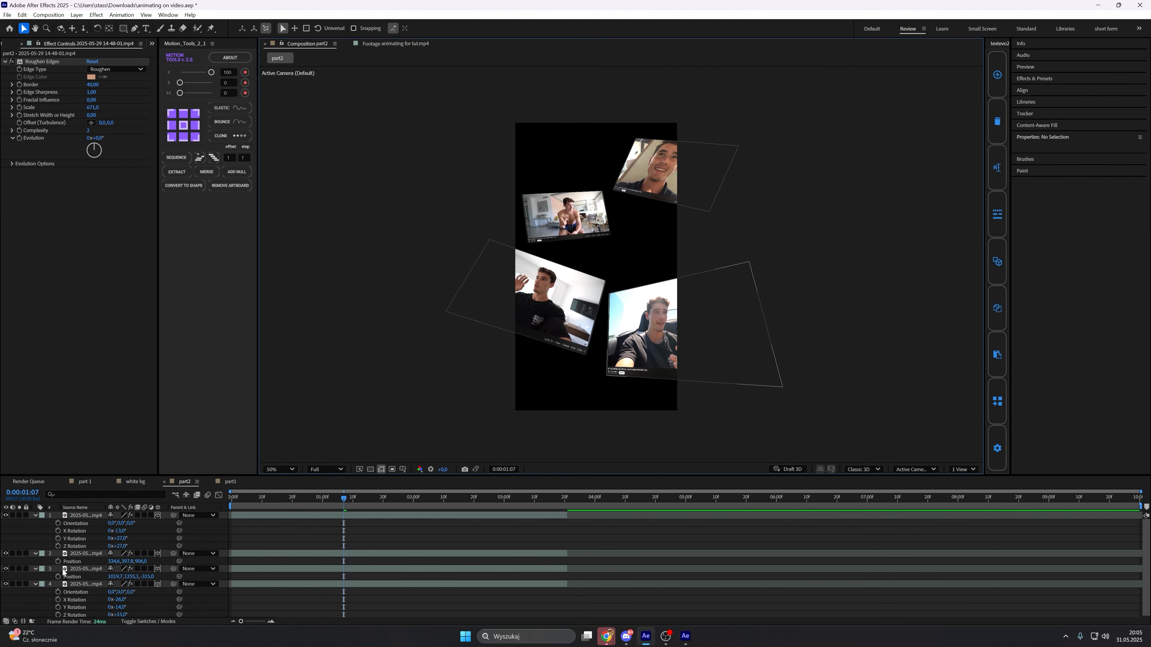
left_click(35, 516)
left_click(34, 523)
left_click(34, 530)
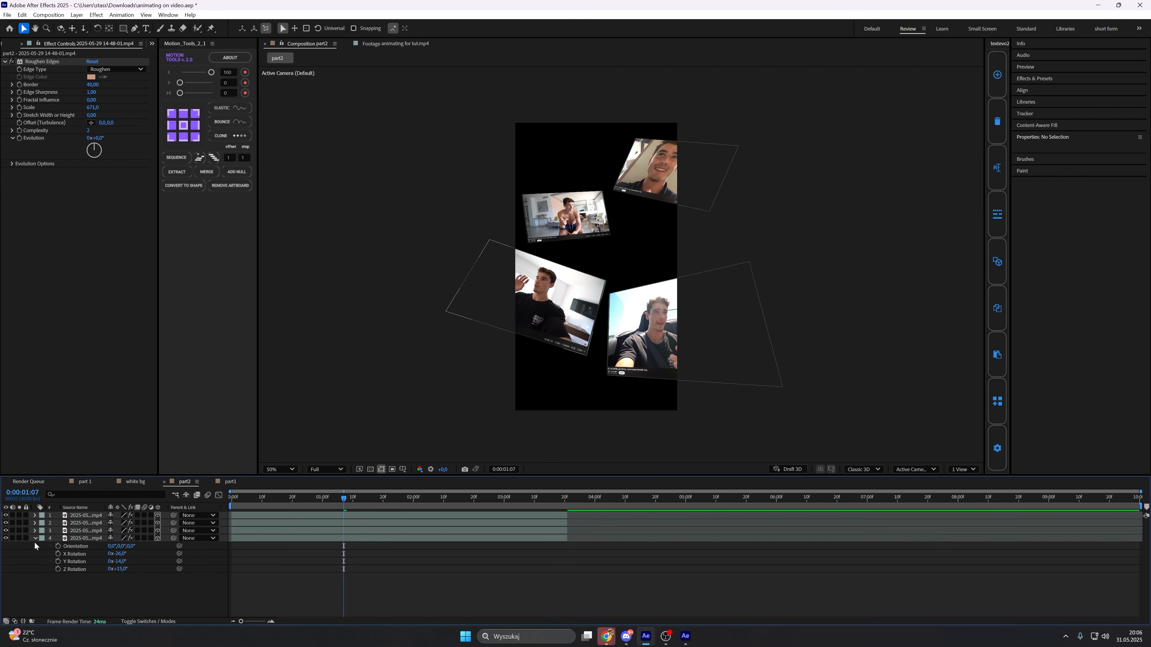
left_click(35, 538)
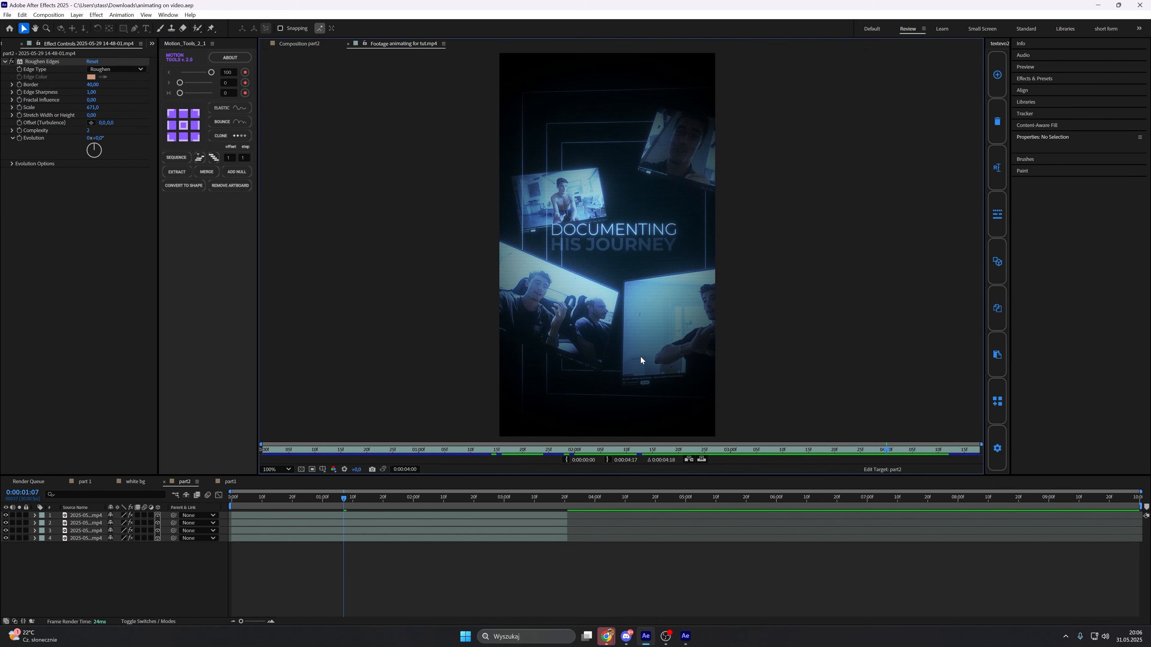
left_click(303, 44)
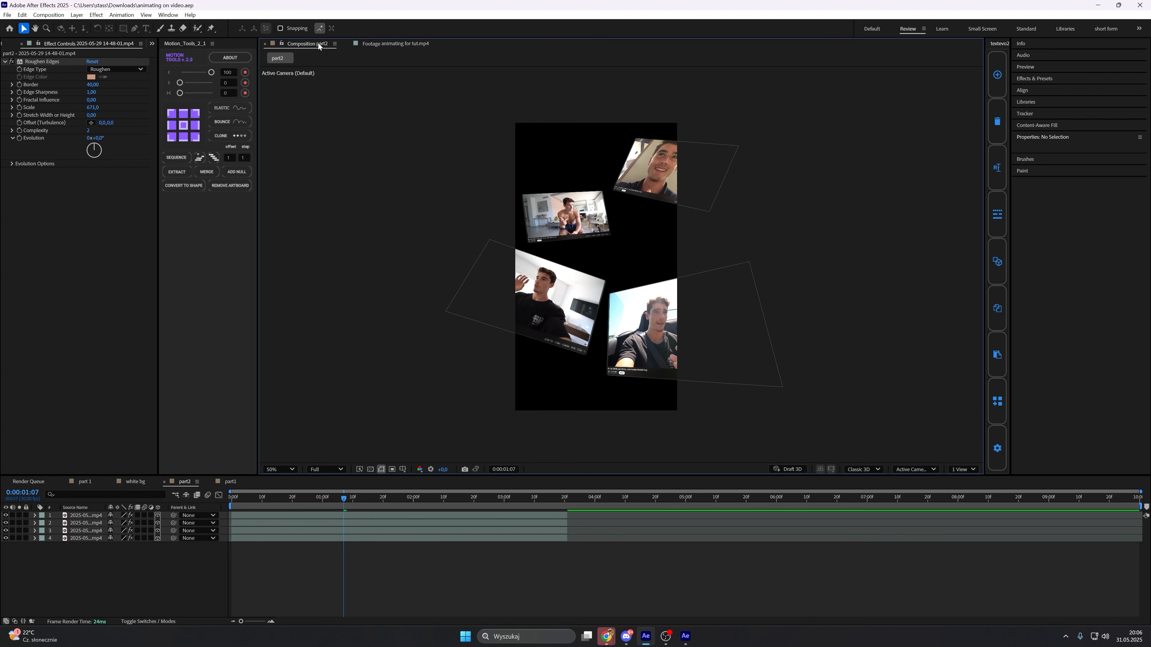
Set up the Rectangle tool with no fill and a white 2 px stroke.
key("q")
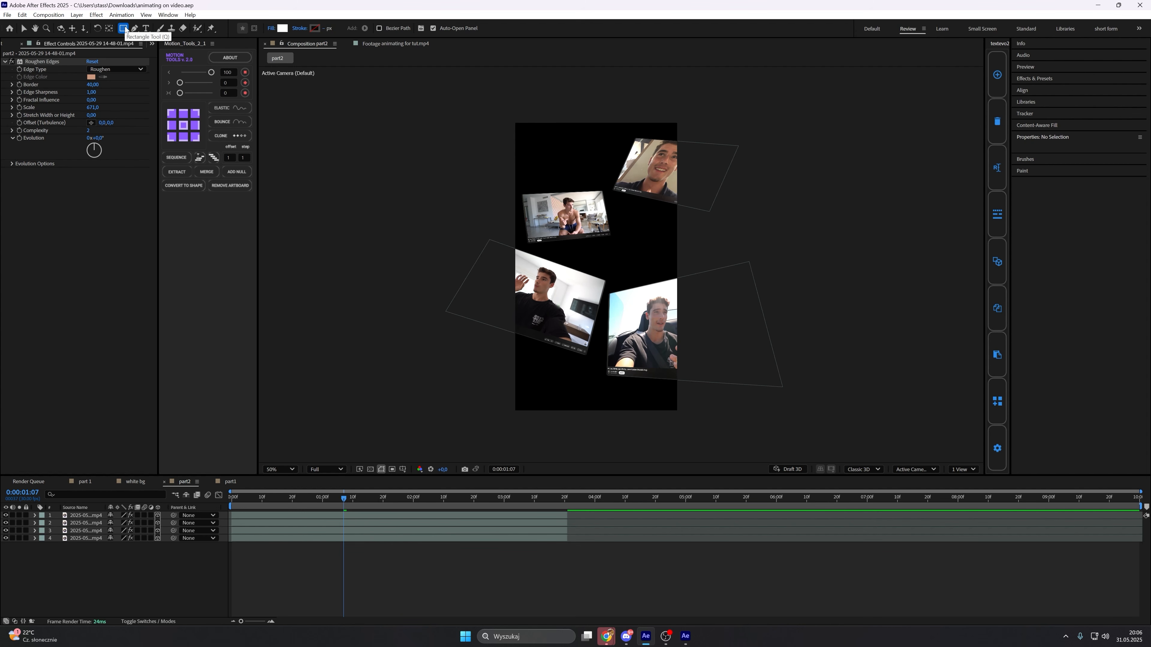
left_click(271, 28)
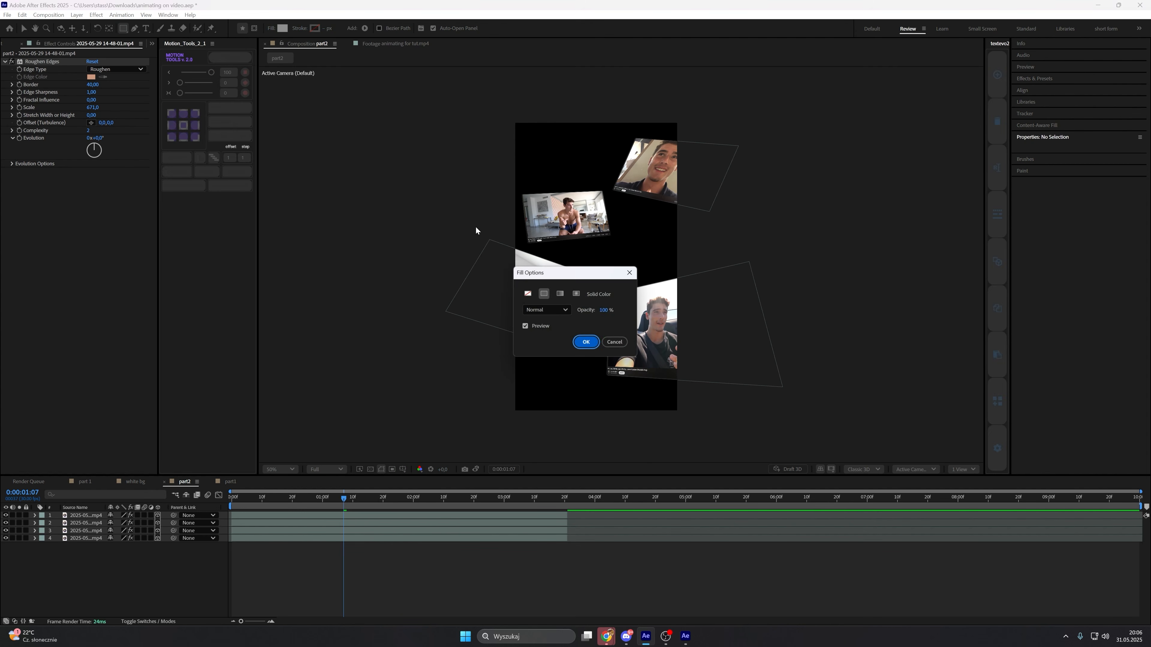
left_click(528, 293)
key("Return")
left_click(318, 31)
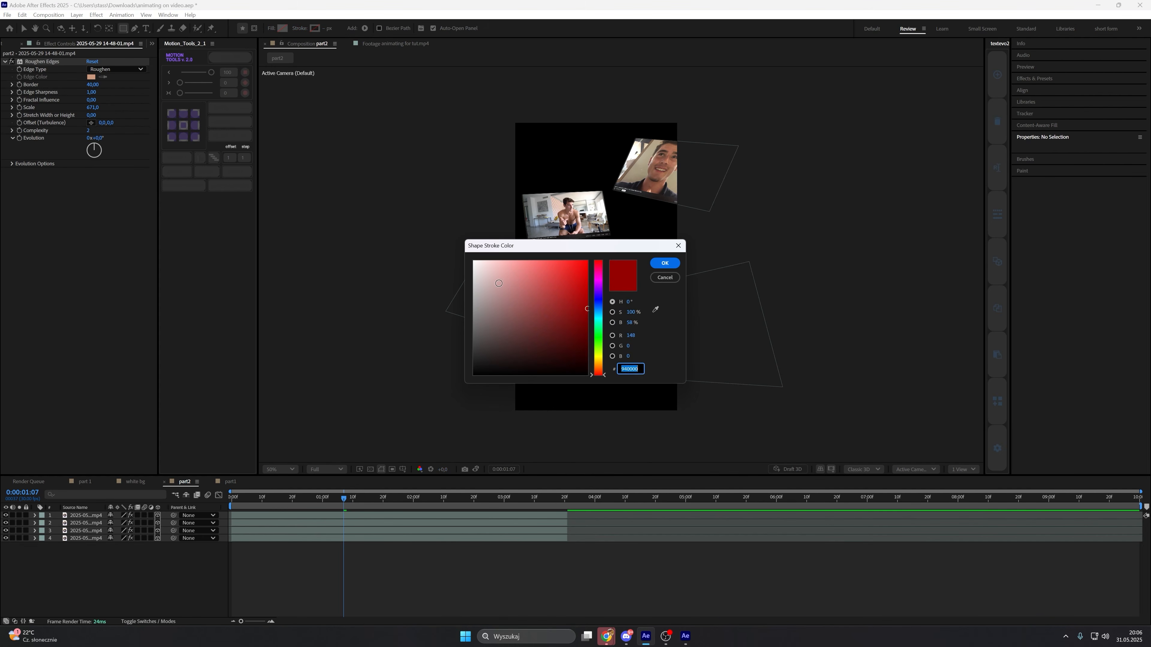
left_click(473, 260)
left_click(664, 263)
left_click(323, 30)
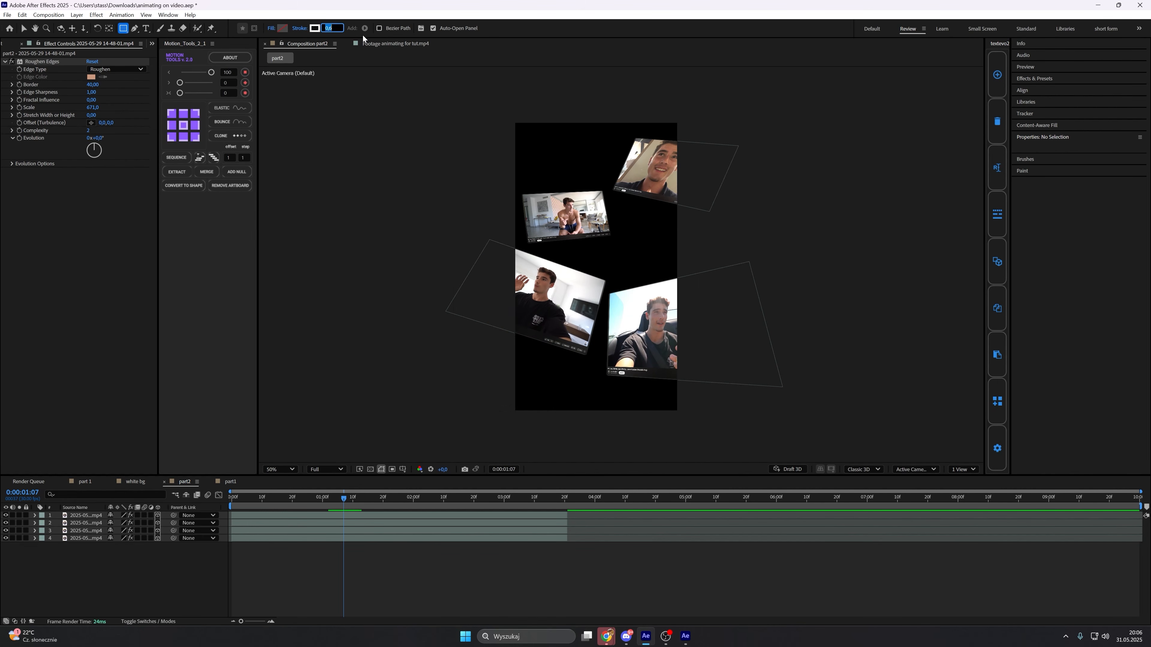
Draw a rectangle about 1028 × 1948 px over the frame and move the shape to about 96, 142.
left_click_drag(533, 132, 686, 423)
key("v")
left_click_drag(659, 358, 650, 364)
key("p")
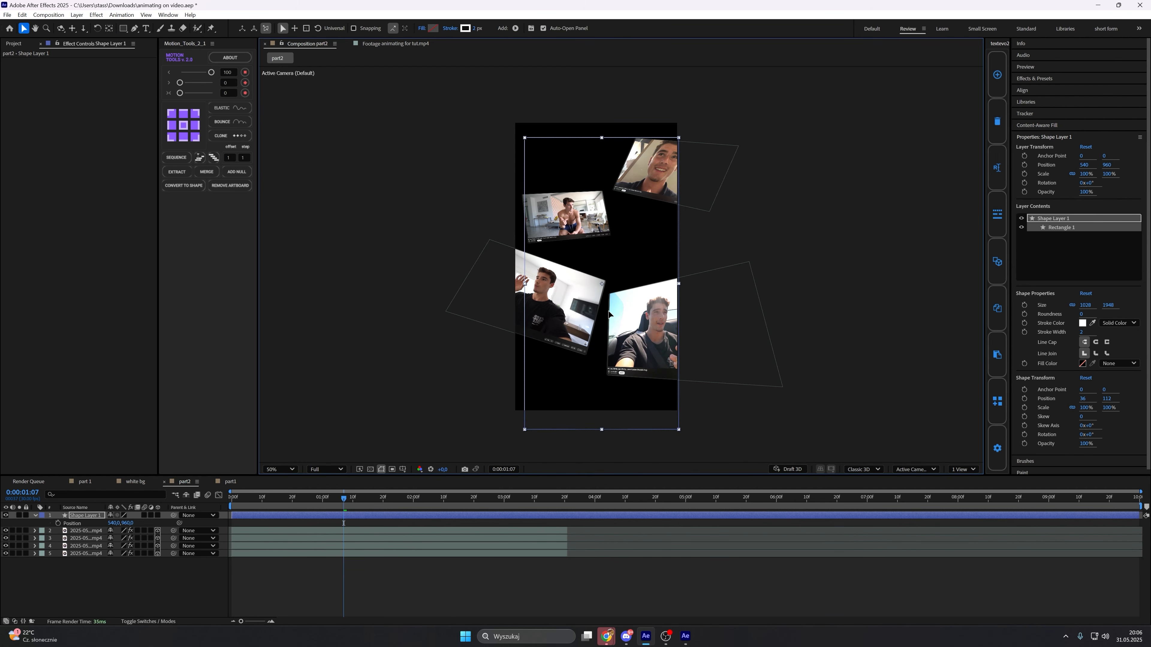
left_click_drag(615, 253, 612, 249)
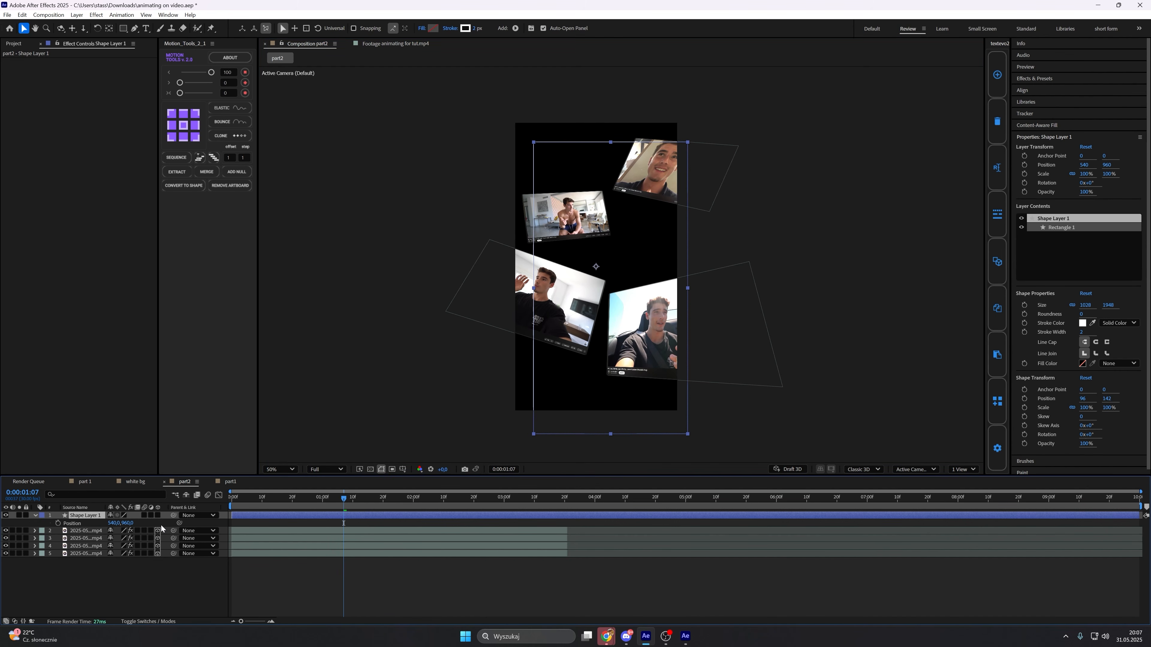
Make the rectangle layer 3D, duplicate it, and set the duplicate's Z position to 400.
left_click(157, 516)
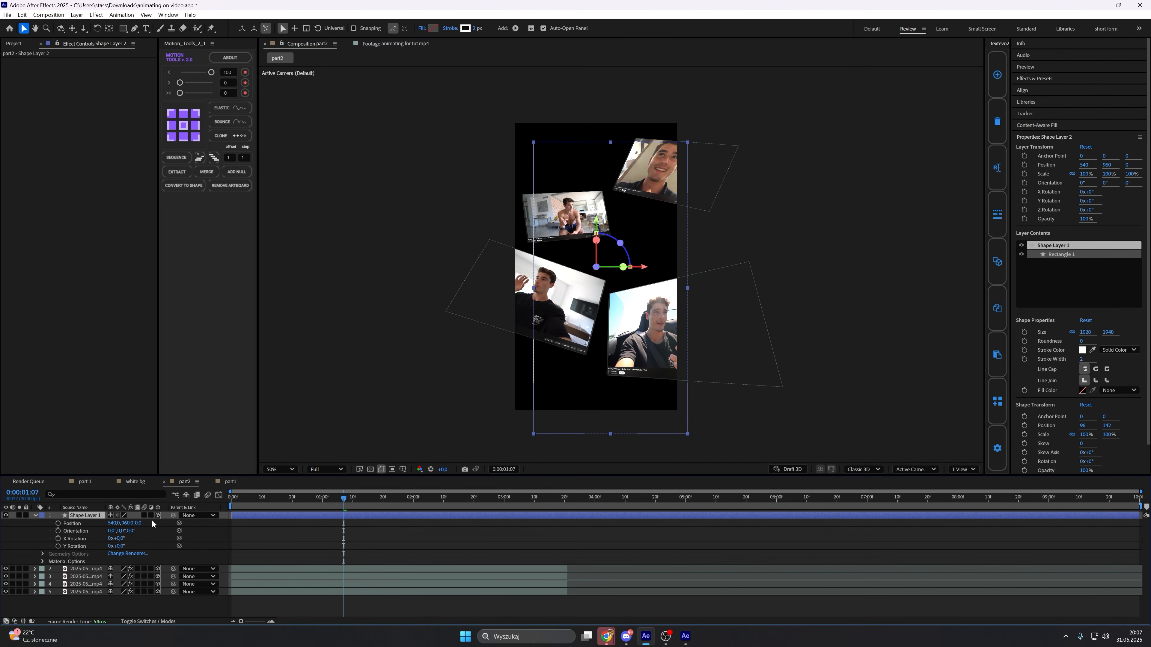
key("ctrl+d")
key("p")
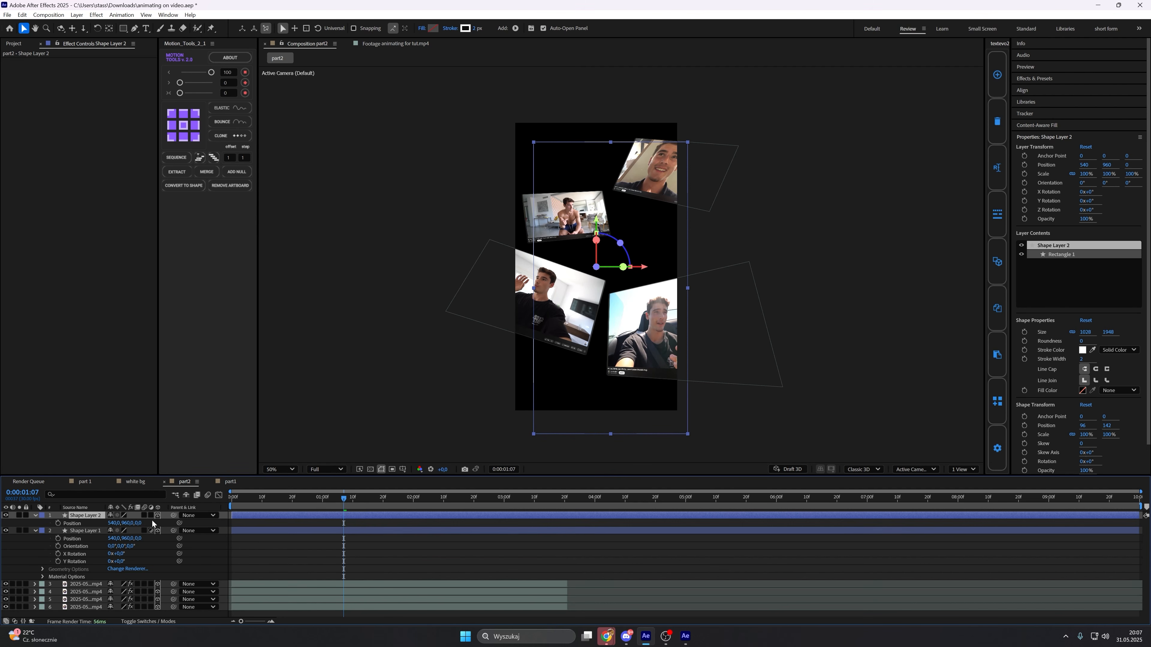
left_click_drag(139, 524, 238, 537)
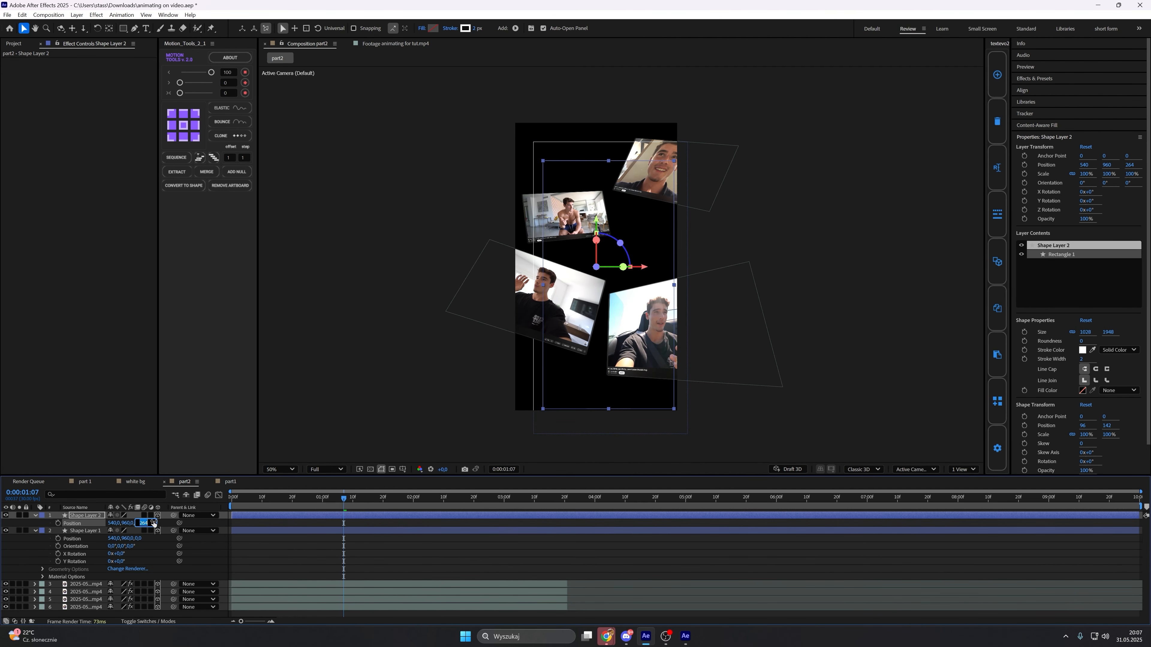
type("0")
key("Return")
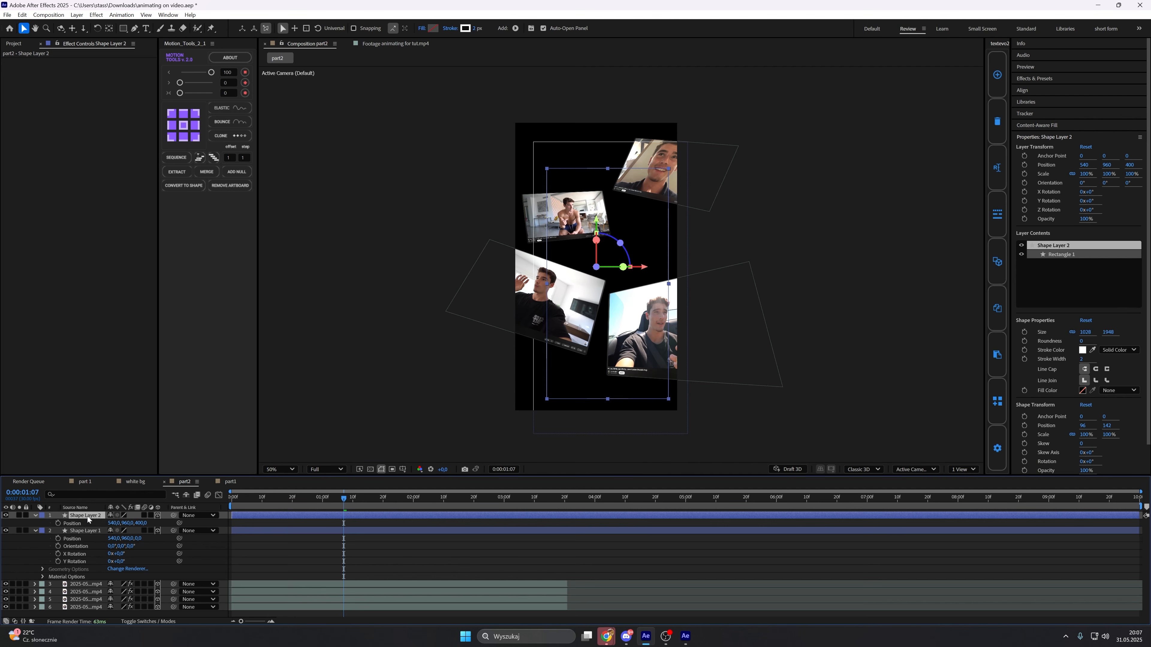
Duplicate the second rectangle layer and set the new copy's Z position to 800.
key("ctrl+d")
key("p")
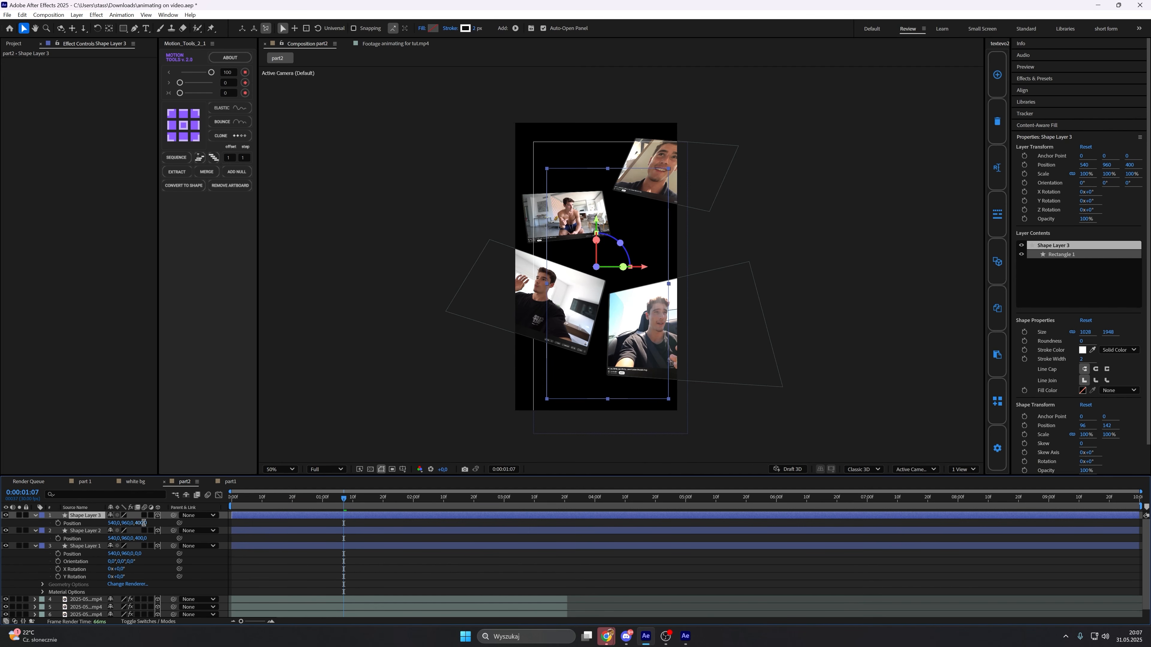
key("Return")
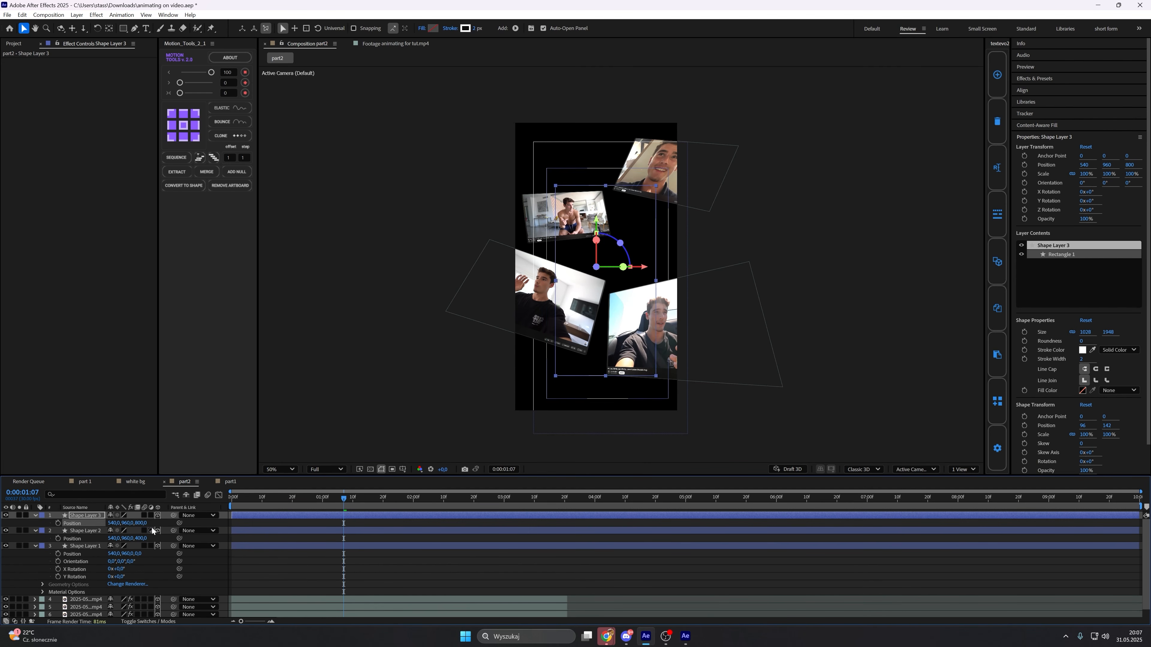
Deselect the rectangles, collapse Shape Layer 1's properties, and examine the title and frames in the reference clip at 0:00:04:04.
left_click(433, 267)
left_click_drag(437, 270, 430, 269)
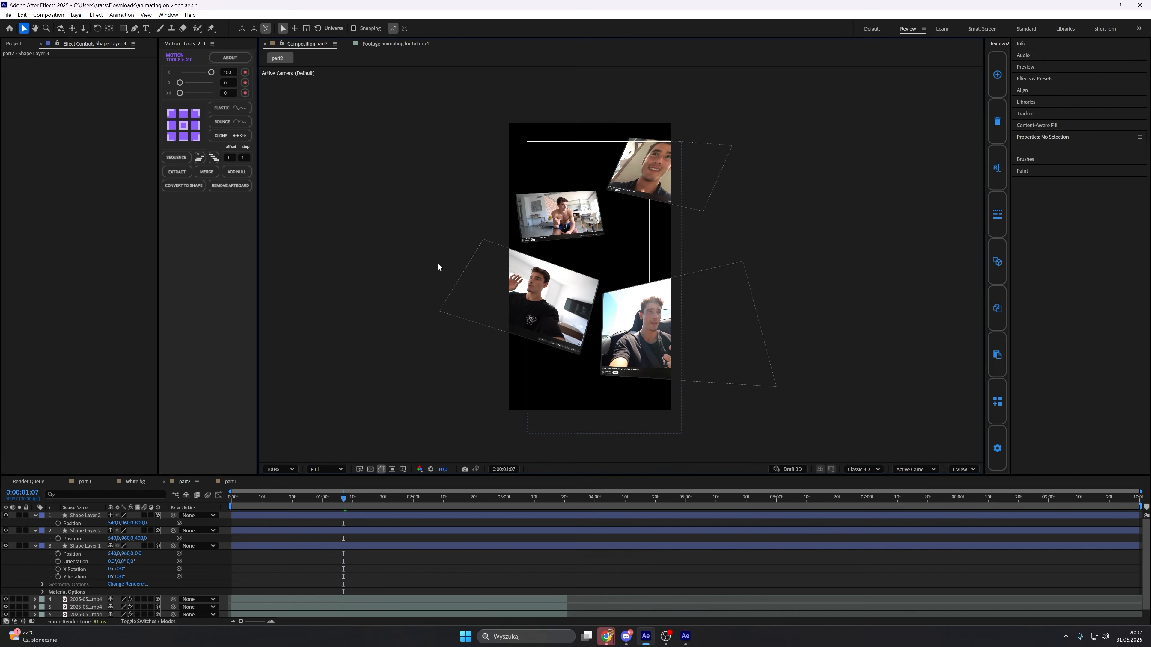
key("period")
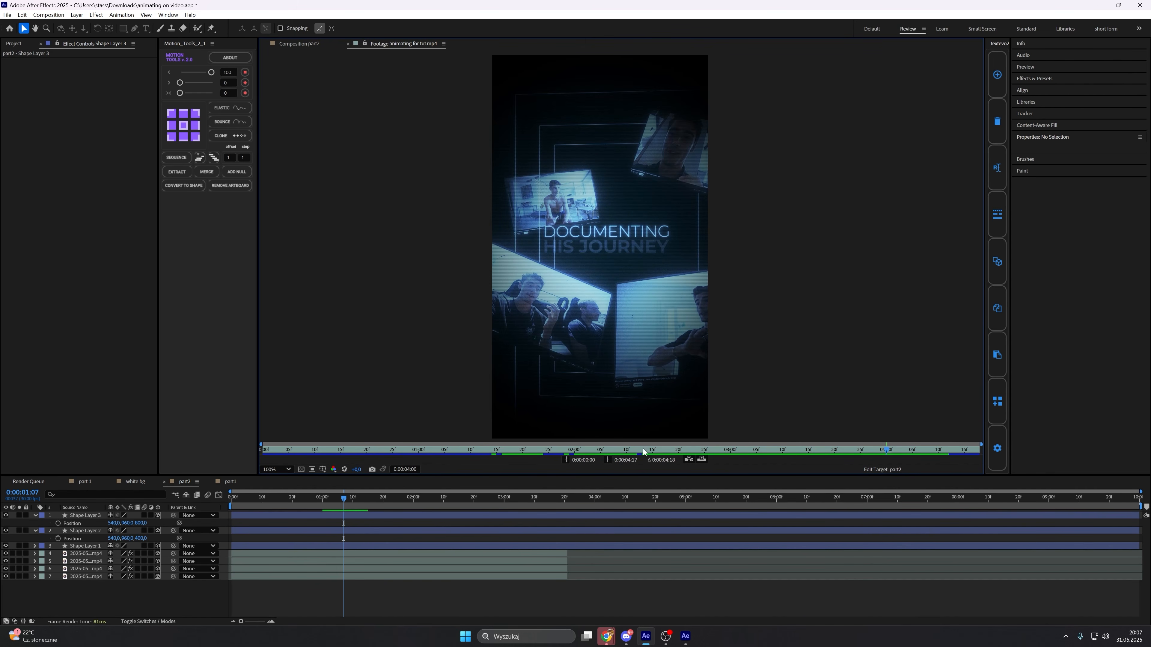
left_click_drag(643, 449, 910, 453)
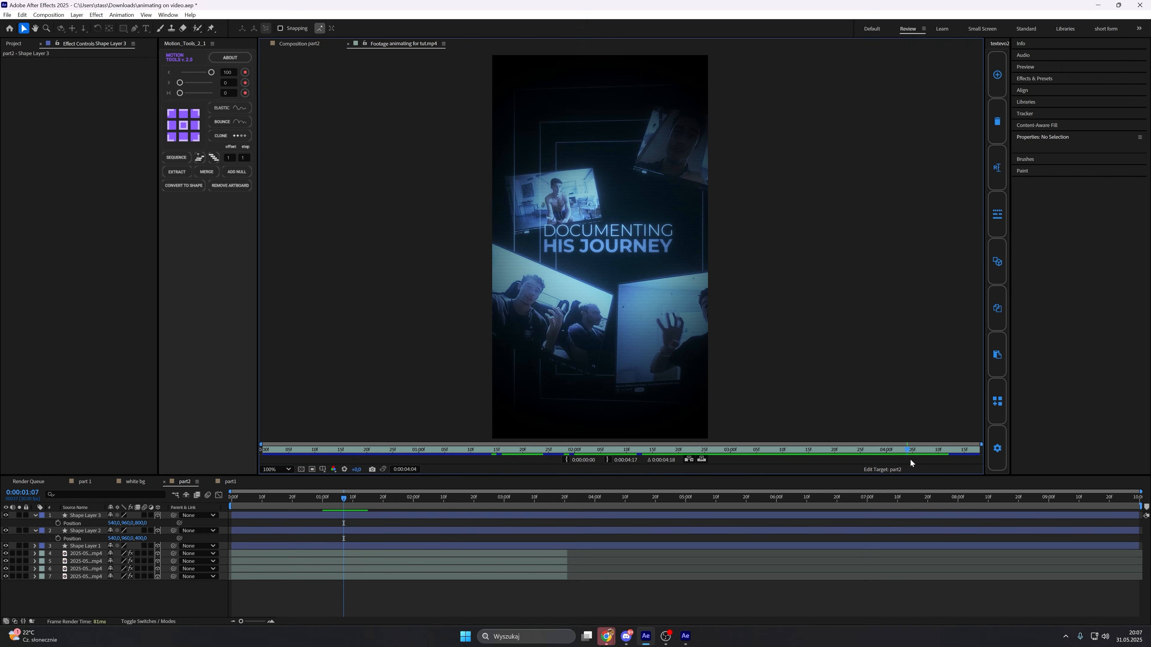
Create a new text layer in part2 and set its Montserrat font style to Light.
right_click(311, 607)
left_click(439, 505)
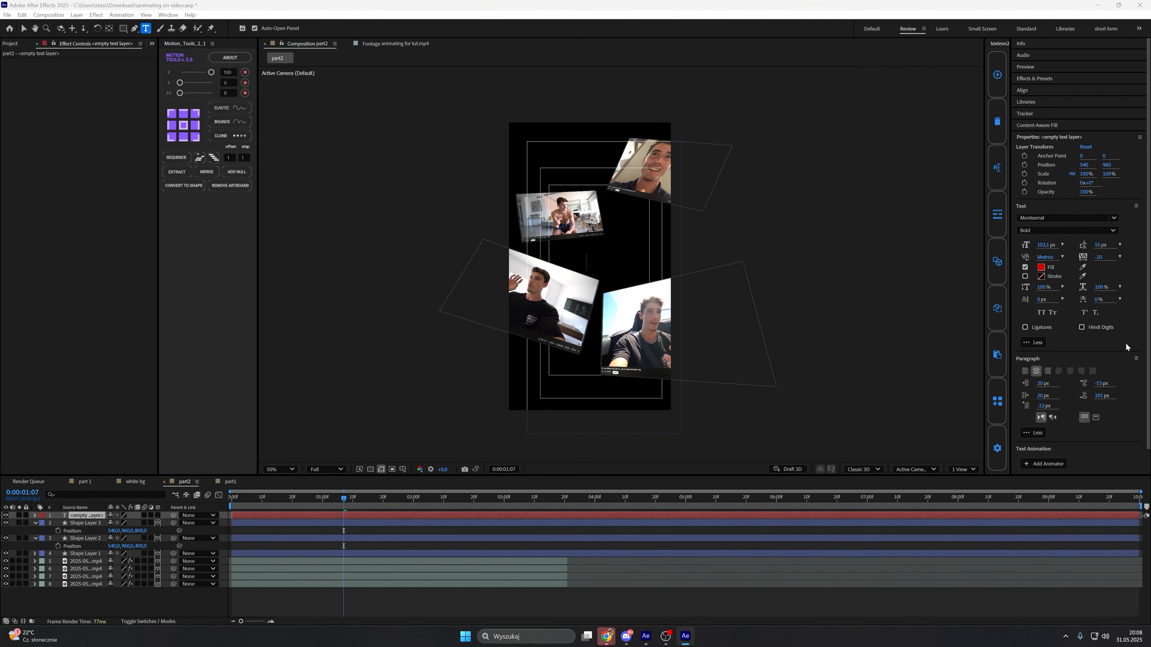
left_click(1072, 230)
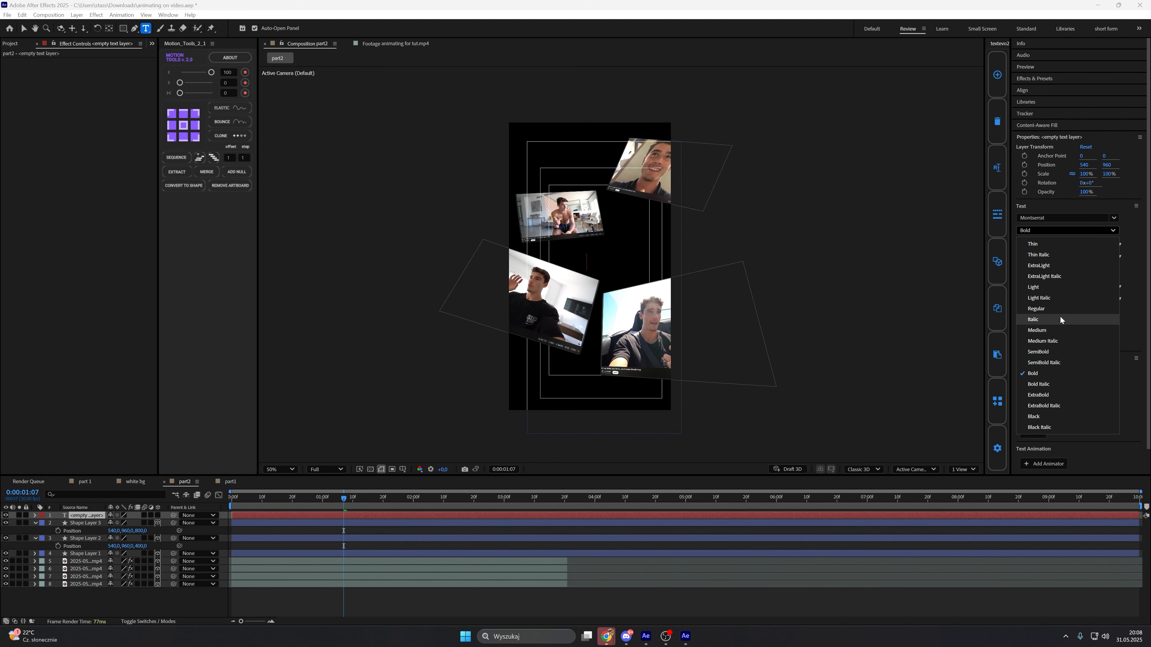
left_click(1053, 289)
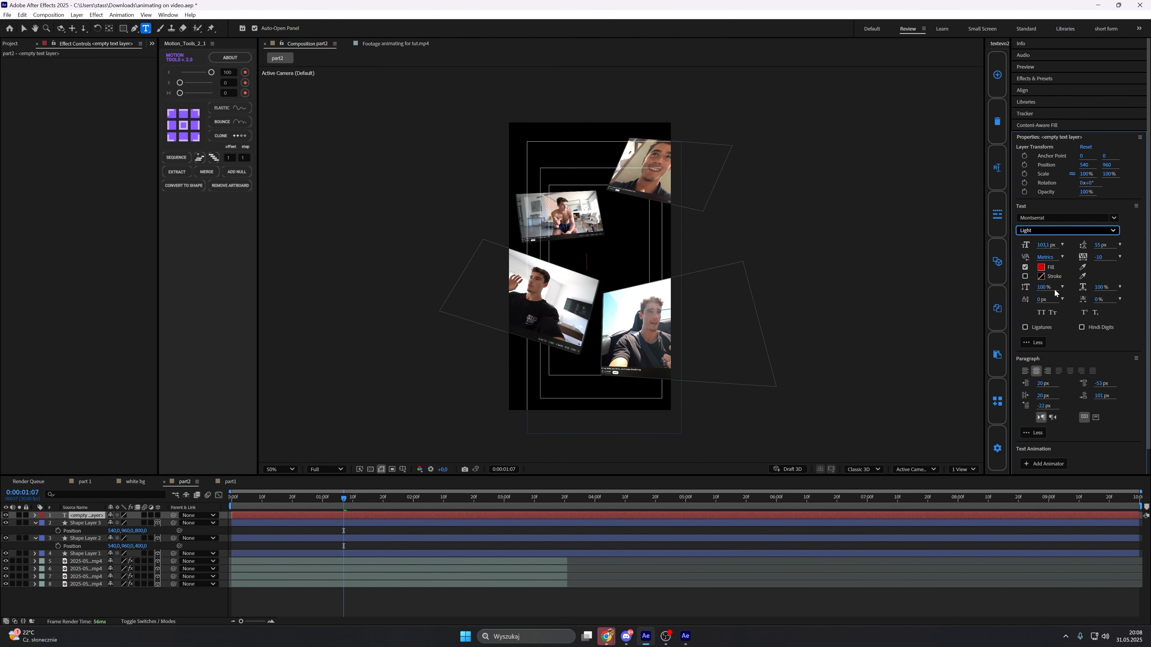
Enter DOCUMENTING as the new text layer's title text.
type("do")
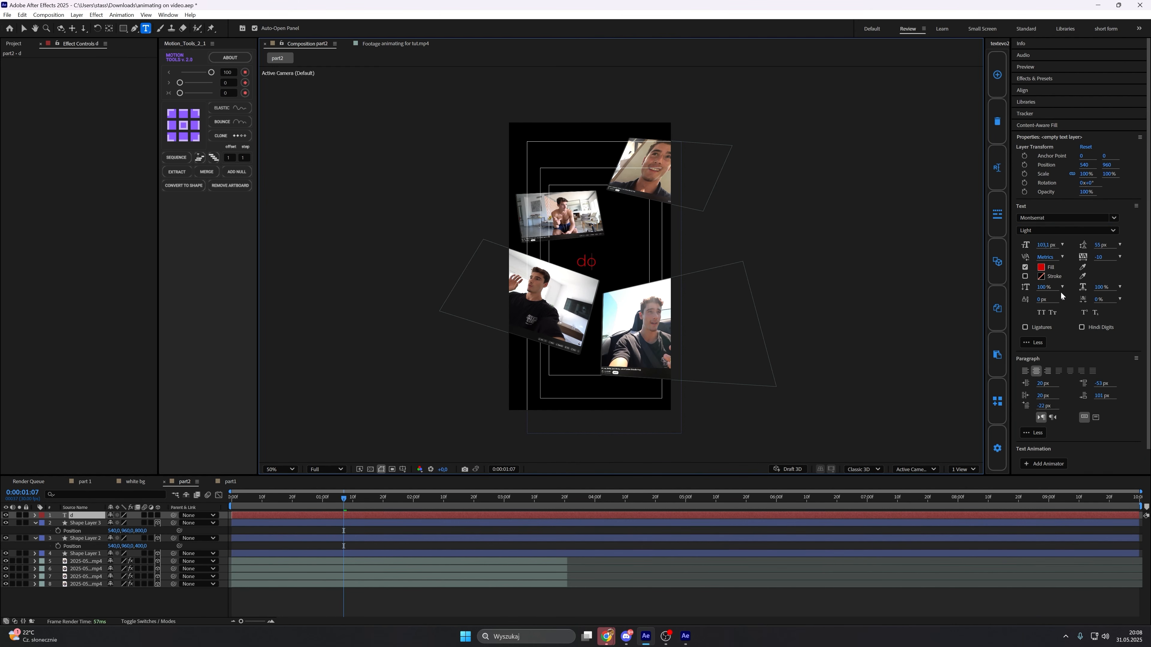
key("BackSpace")
type("DOCUMENI")
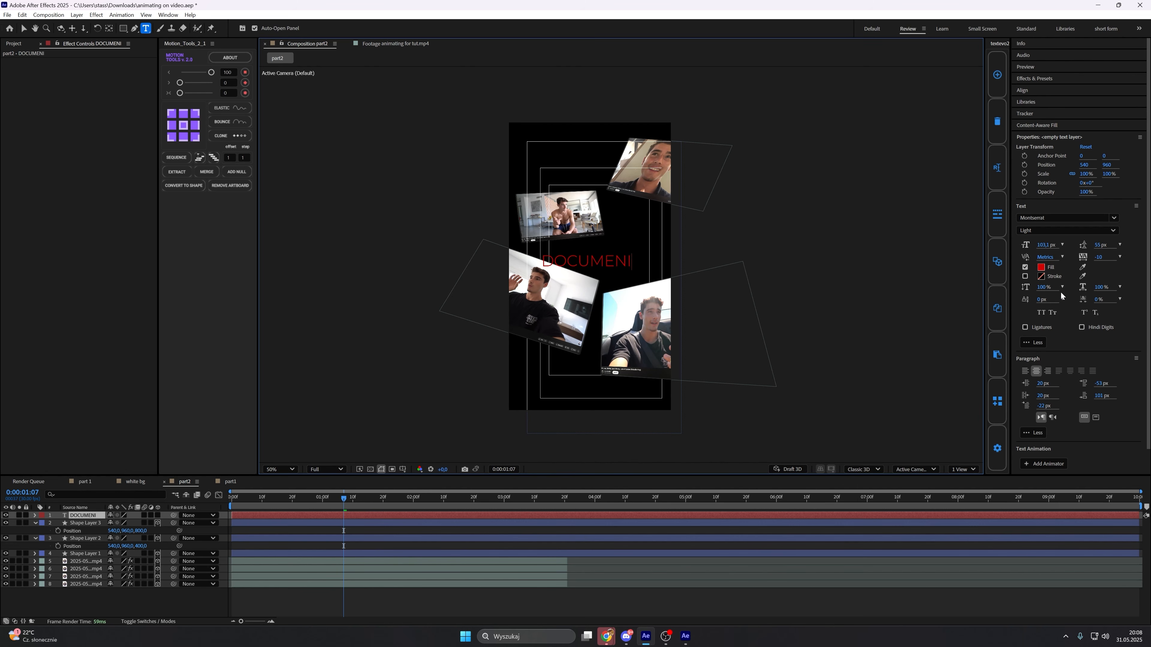
key("BackSpace")
type("TING")
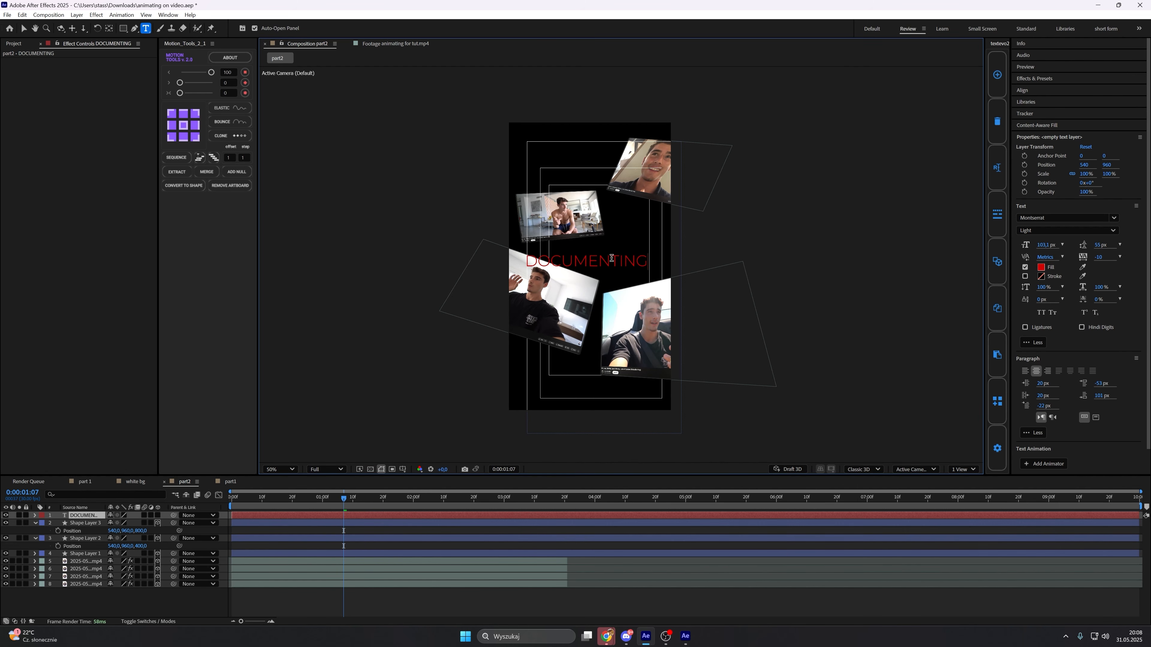
Change the DOCUMENTING text's fill to white and move it between the clips at position about 604, 884.
key("ctrl+a")
left_click(1042, 269)
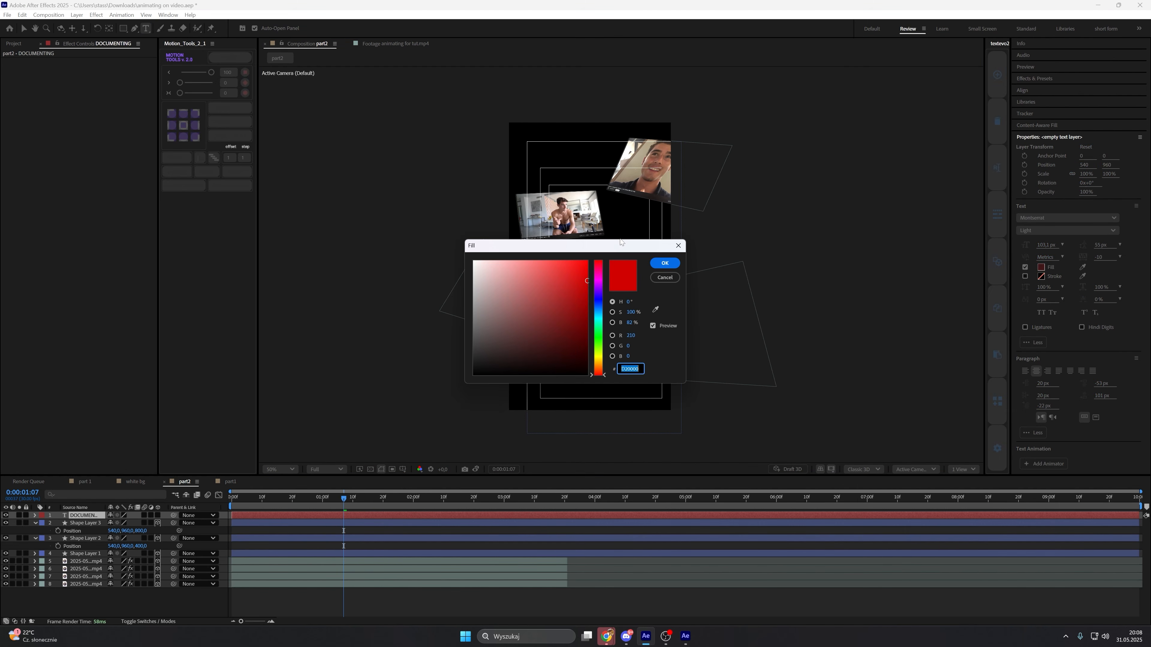
left_click(477, 263)
left_click(664, 263)
key("Escape")
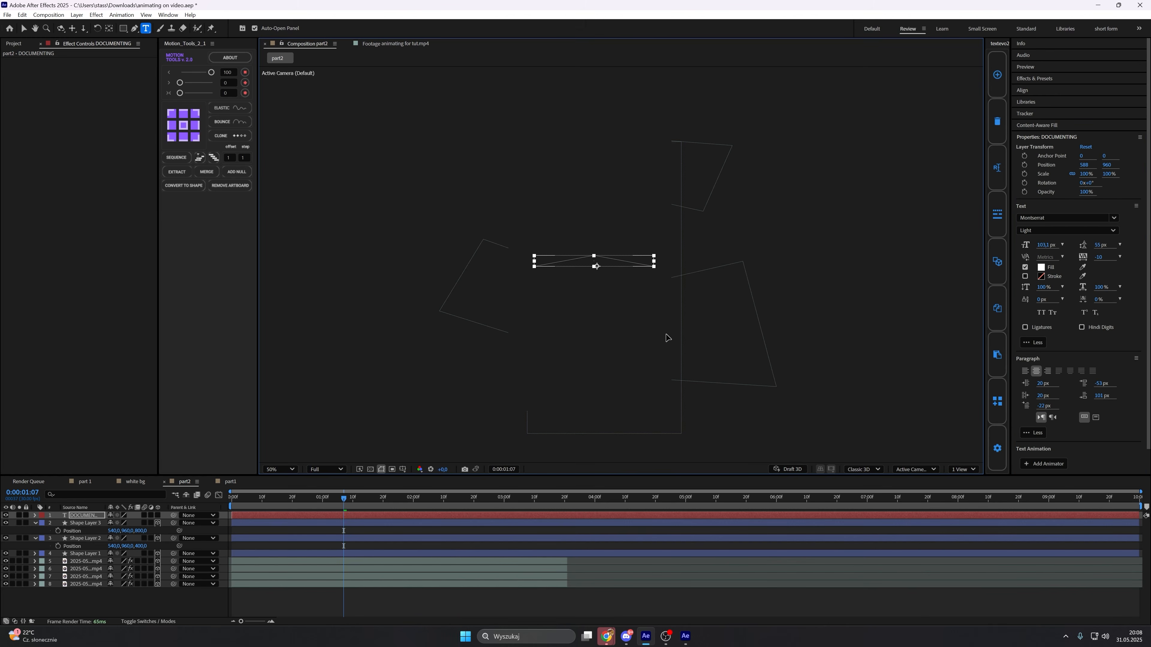
left_click_drag(661, 339, 654, 327)
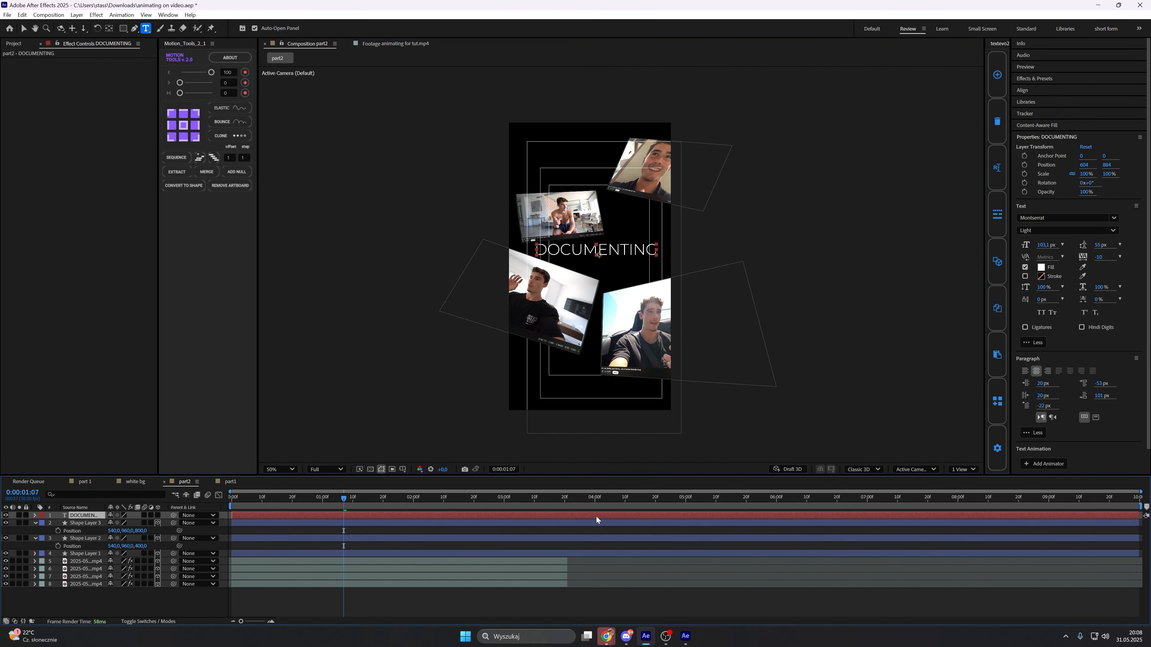
Duplicate the DOCUMENTING layer, place the copy directly below it at about Y 998, and replace its text with "his journey".
key("v")
key("ctrl+d")
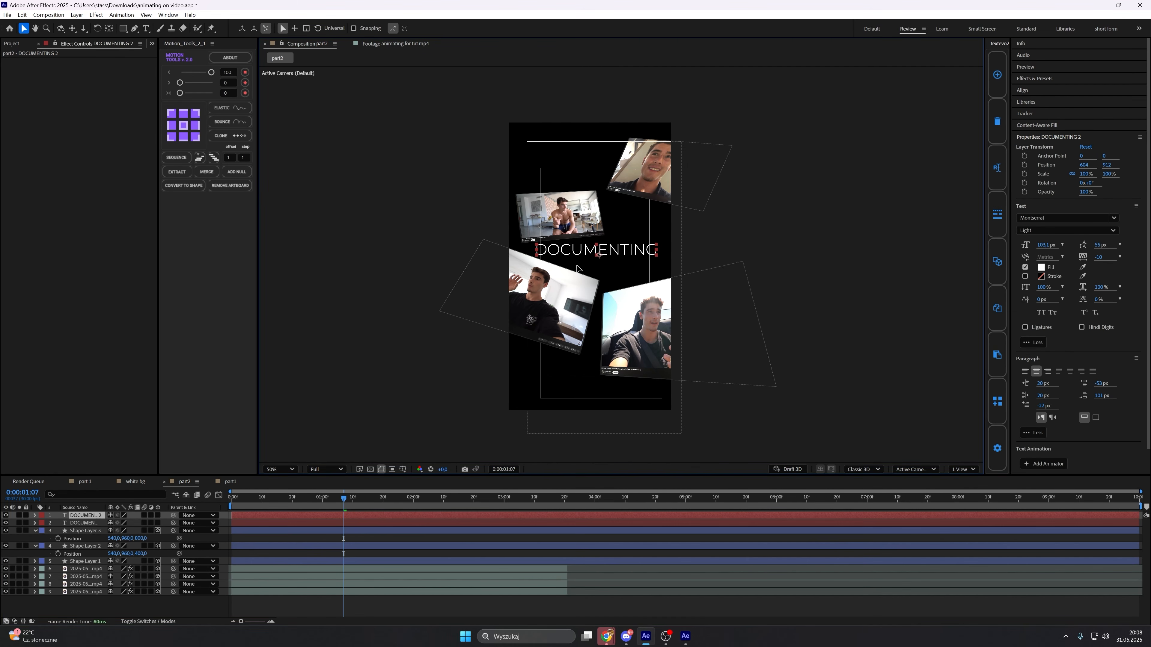
left_click_drag(578, 255, 580, 267)
double_click(580, 266)
type("h")
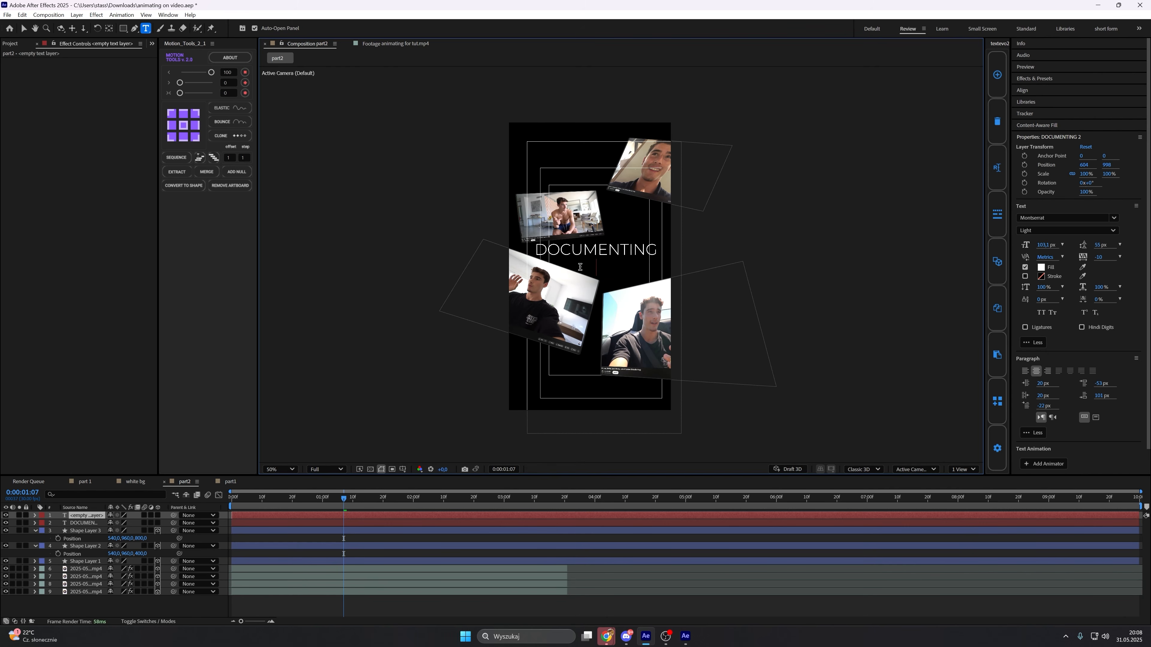
type("is journey")
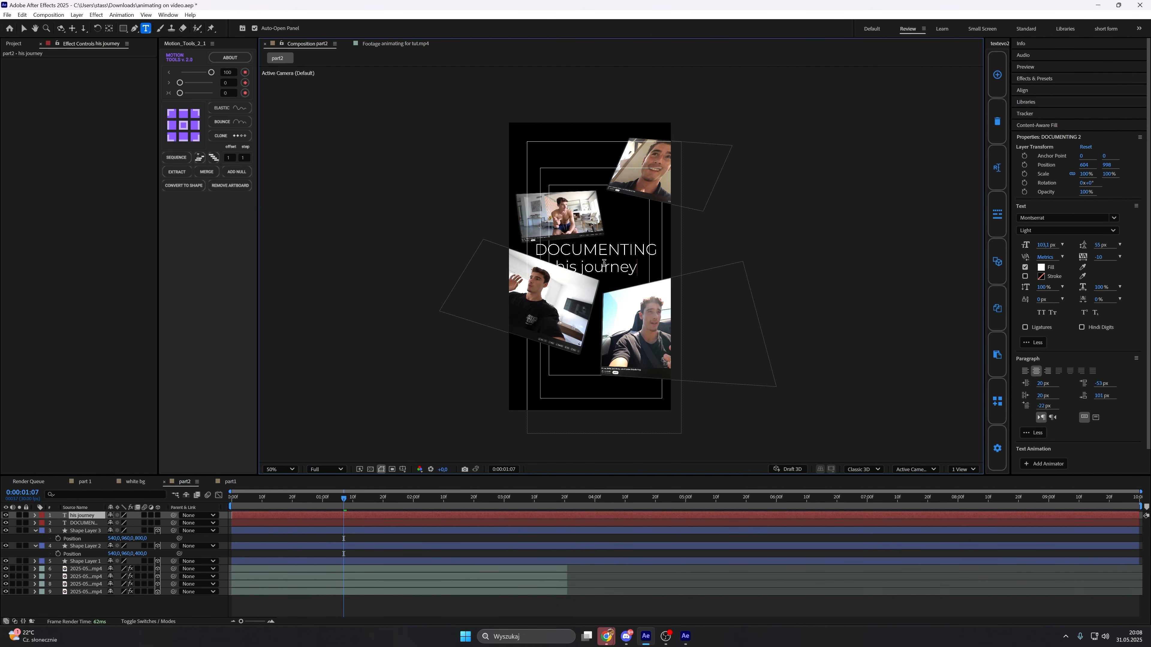
Apply All Caps and the Montserrat Bold style to the "his journey" text and shift it right to about X 646.
key("ctrl+a")
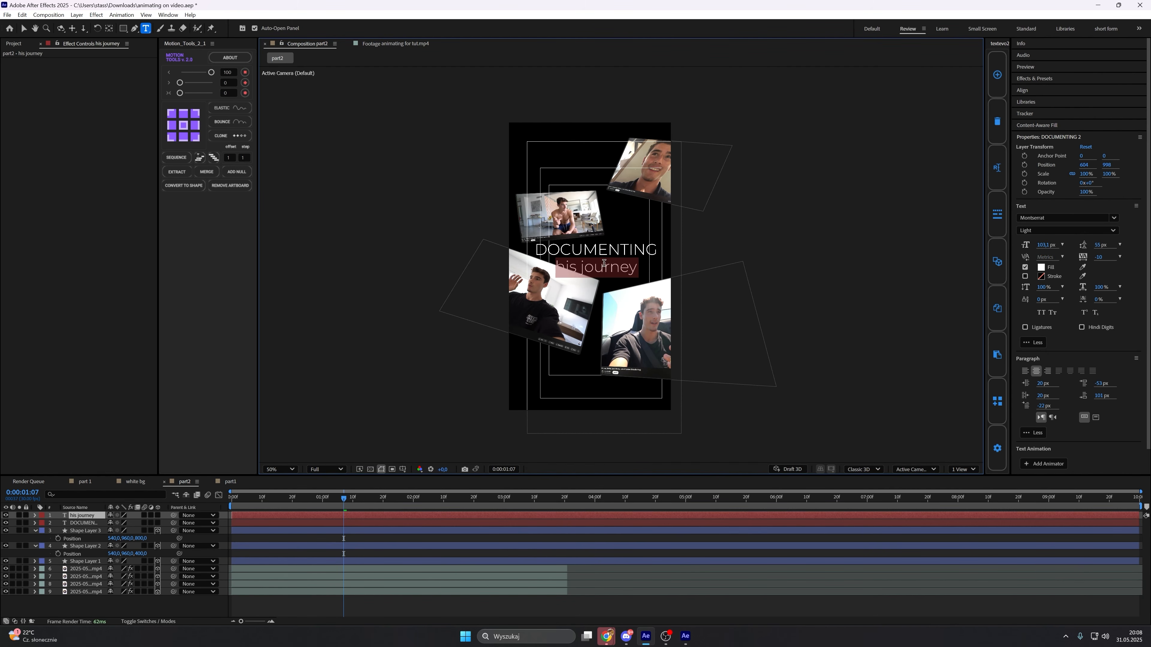
left_click(1041, 312)
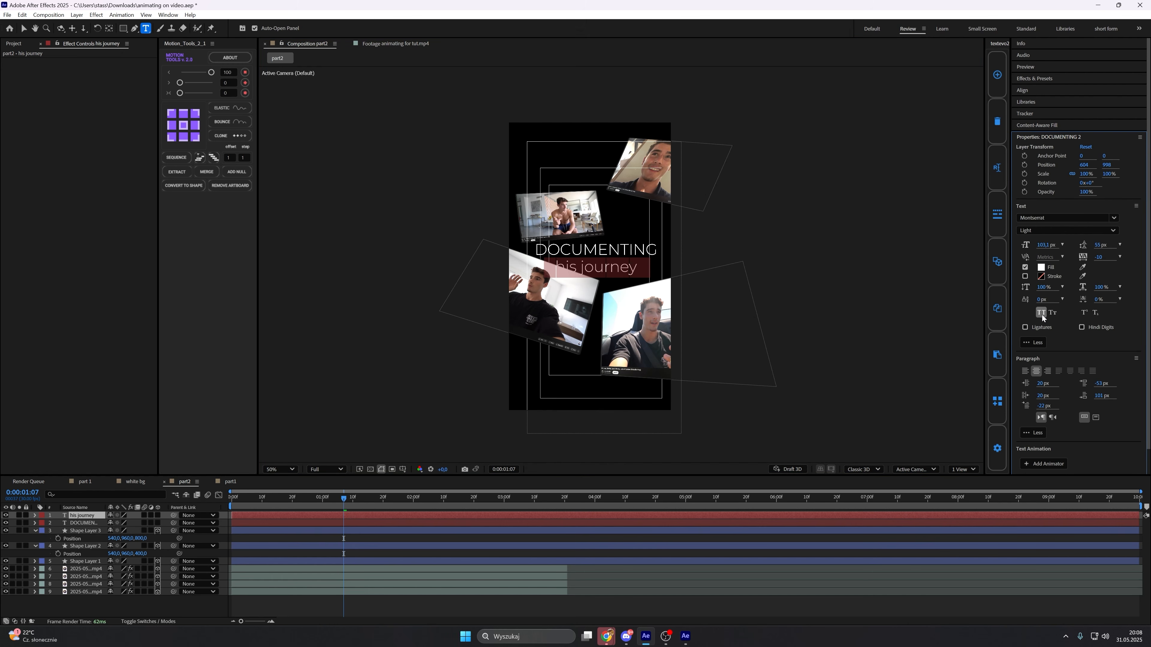
left_click_drag(661, 331, 670, 337)
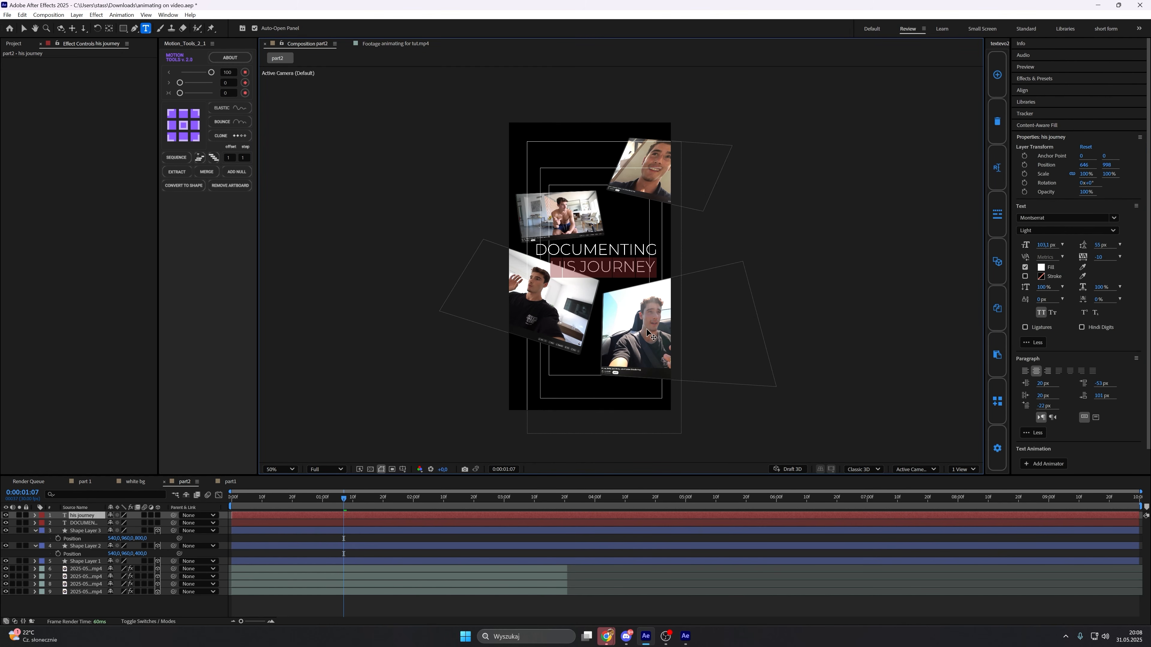
left_click(1061, 231)
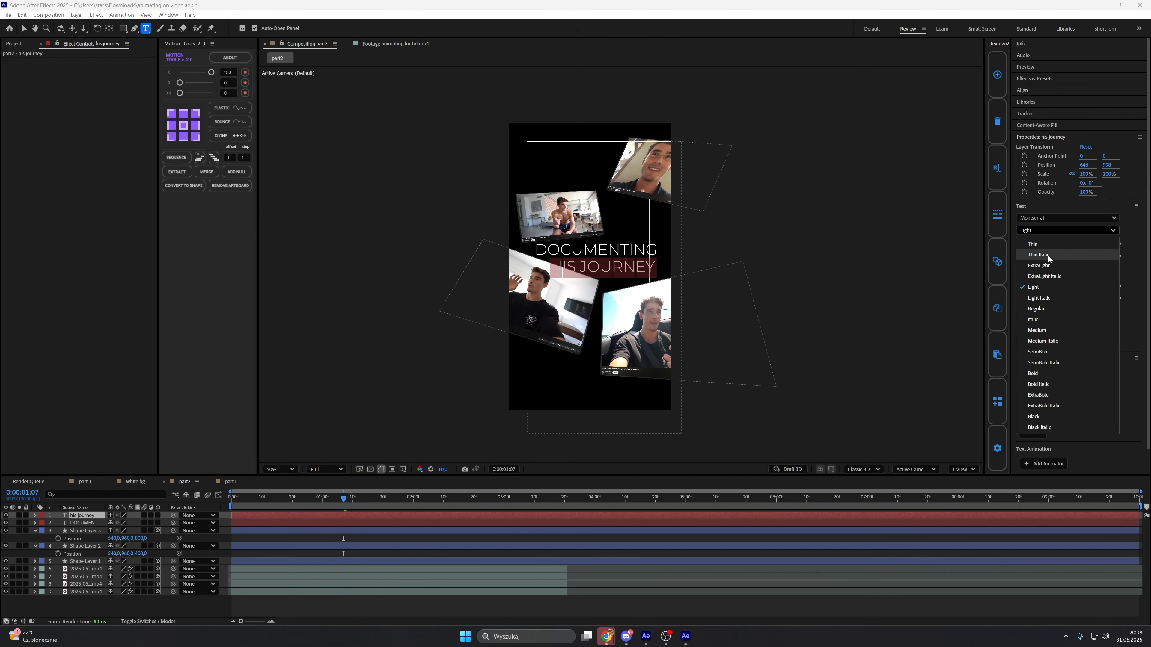
left_click(1045, 373)
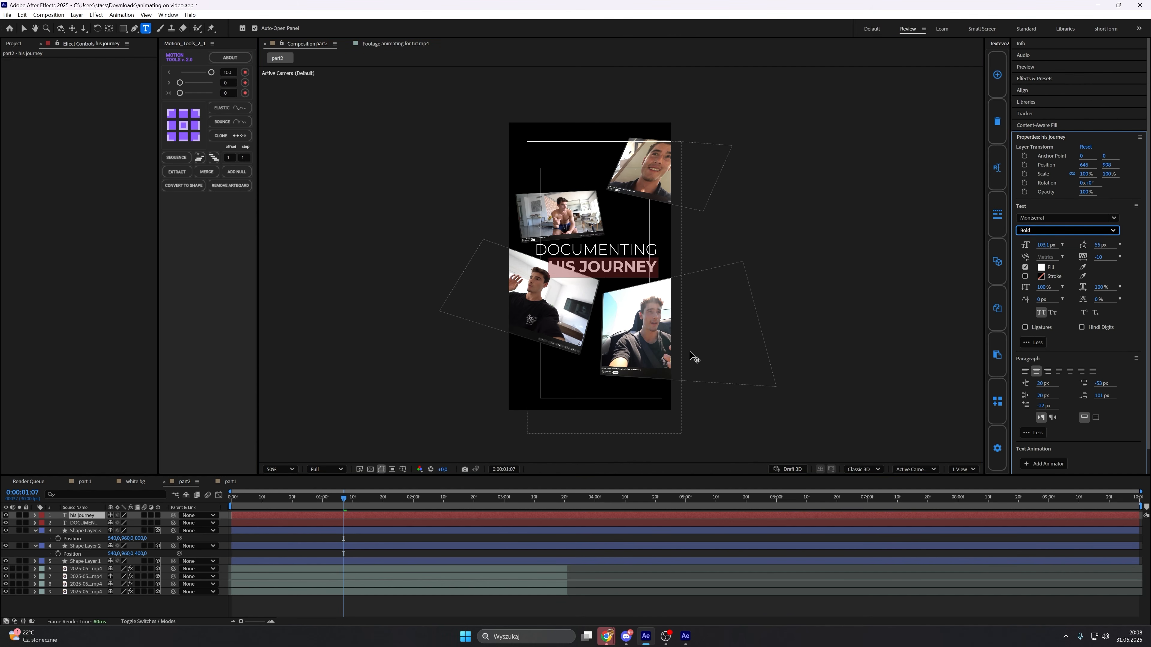
Scale the "his journey" layer to 113% and move it closer beneath DOCUMENTING at about 608, 982.
left_click(89, 519)
key("s")
left_click_drag(118, 523, 129, 525)
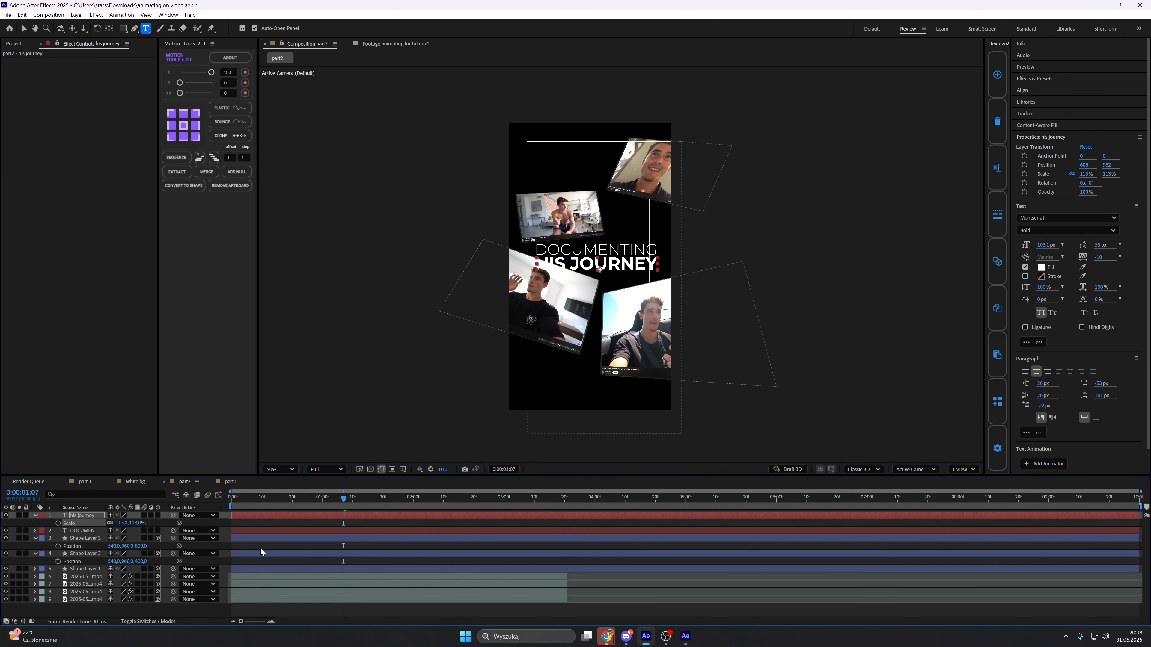
Move the lower-left clip down and outward to clear the title, and shift the lower-right clip down to about 1029, 1294.
left_click(88, 577)
left_click(91, 584)
left_click(93, 592)
left_click(95, 600)
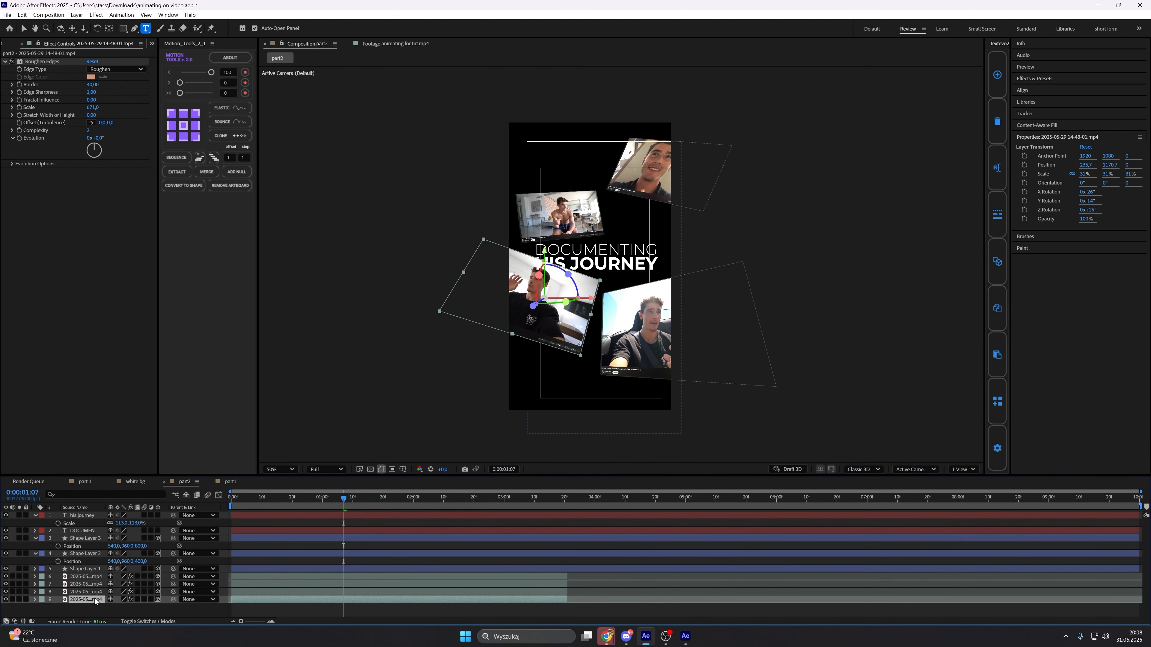
key("v")
left_click_drag(494, 298, 490, 318)
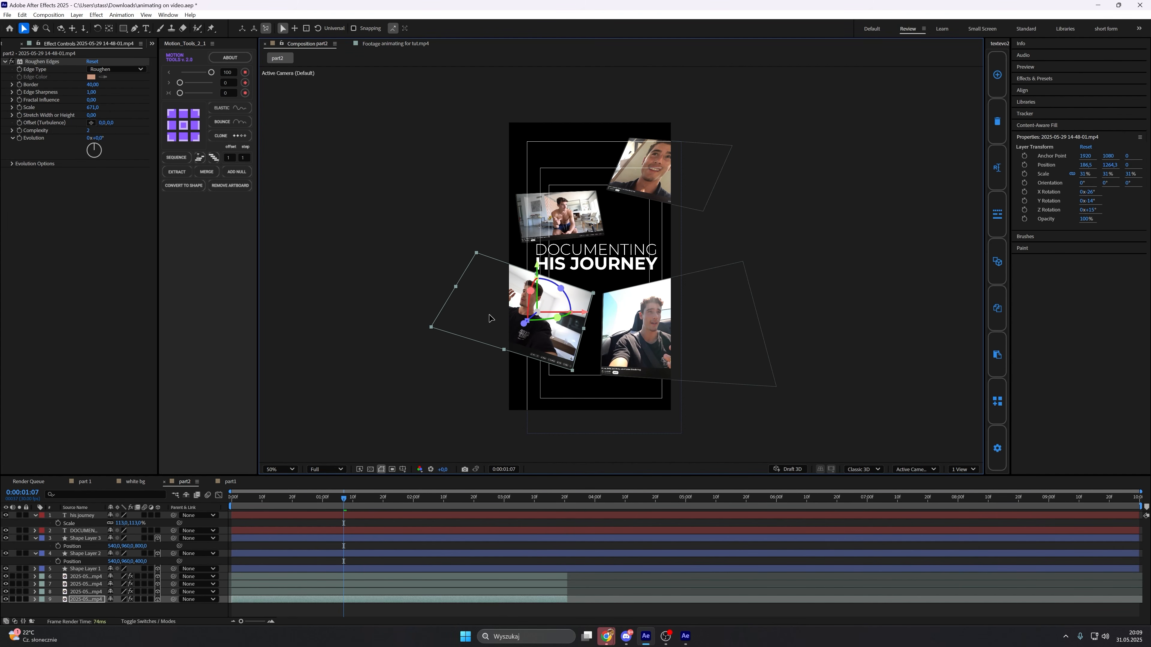
left_click(383, 591)
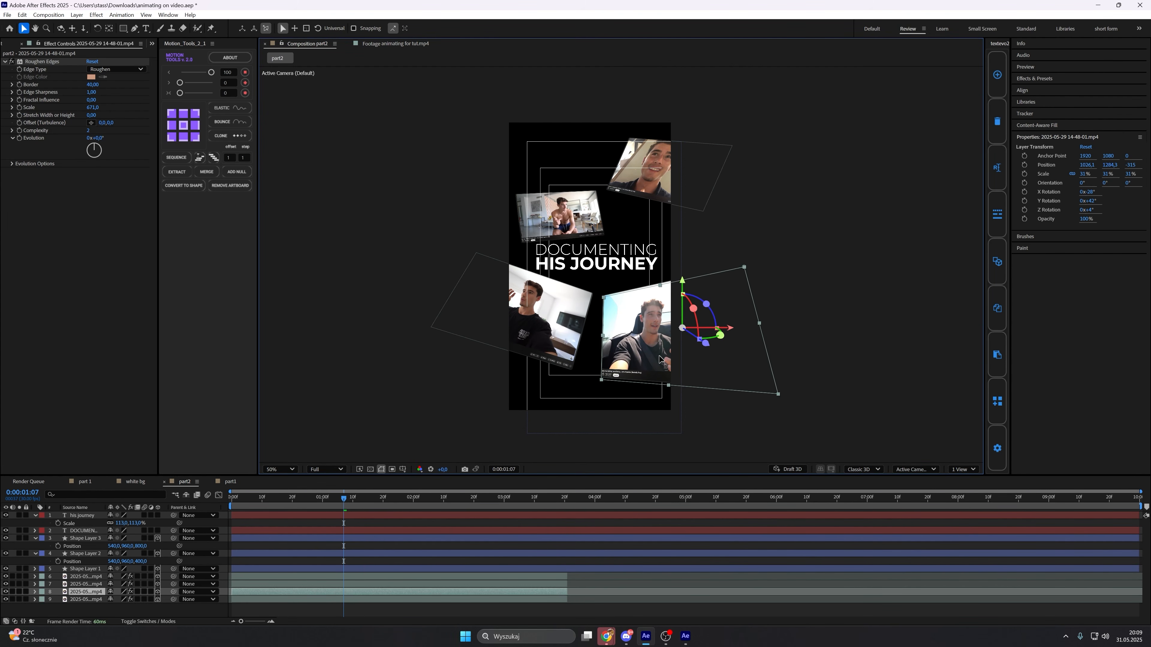
Nudge the "his journey" layer to X 605.5 and compare both ends of the two title lines for alignment.
scroll(531, 326, "up", 4)
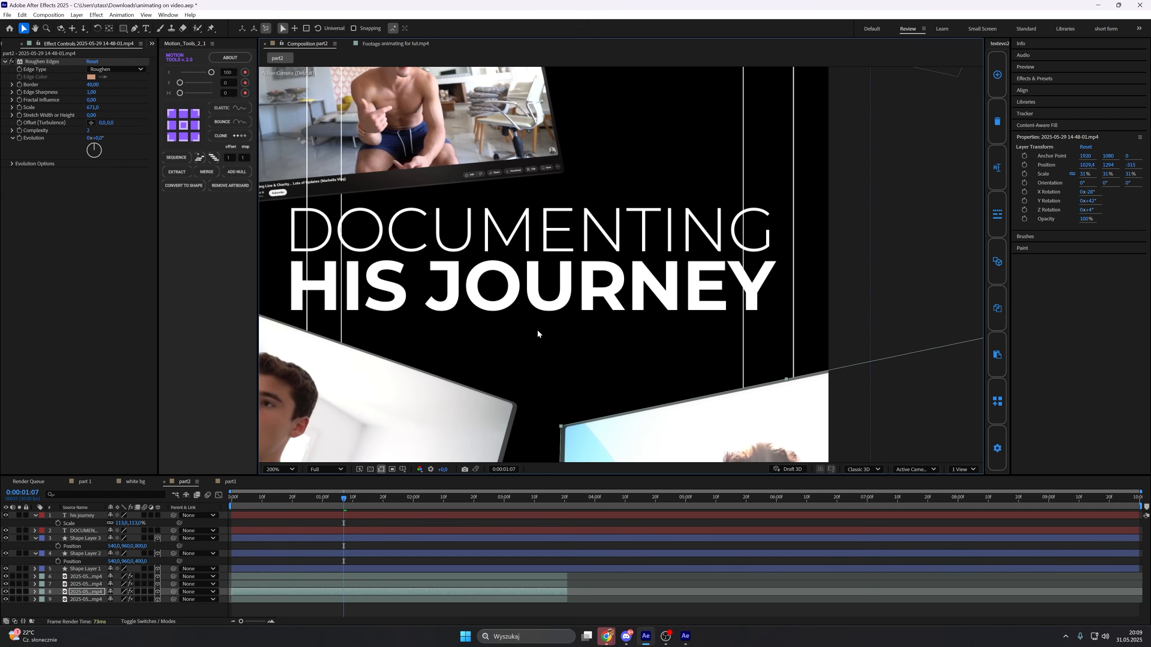
key("h")
key("v")
left_click(455, 304)
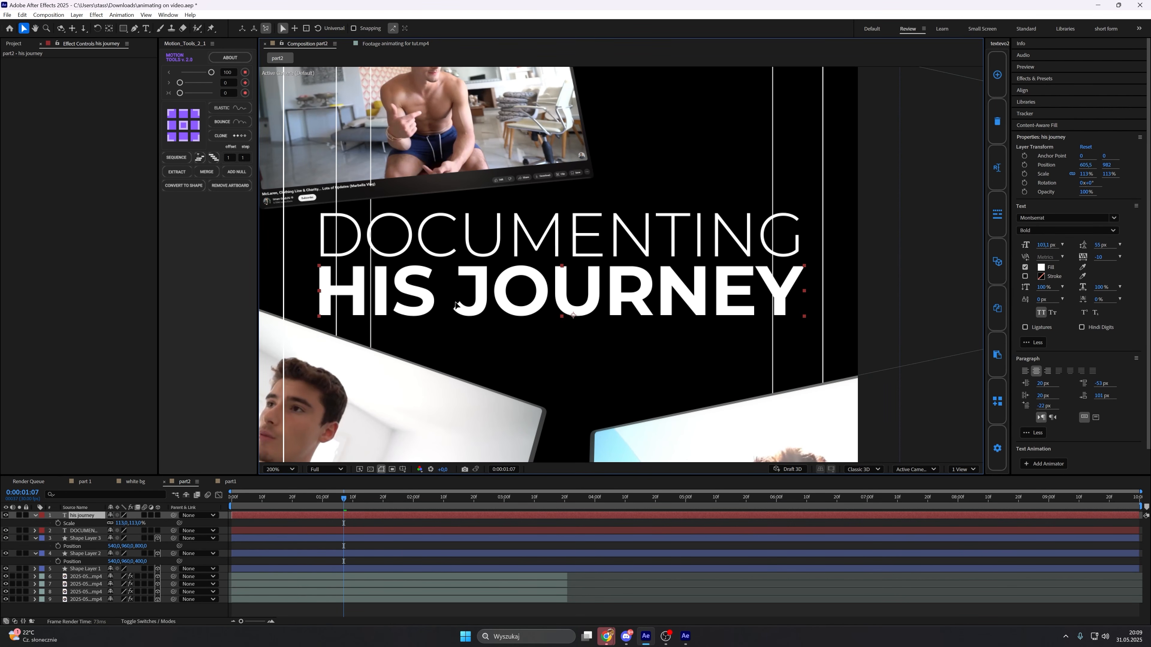
left_click_drag(455, 304, 518, 290)
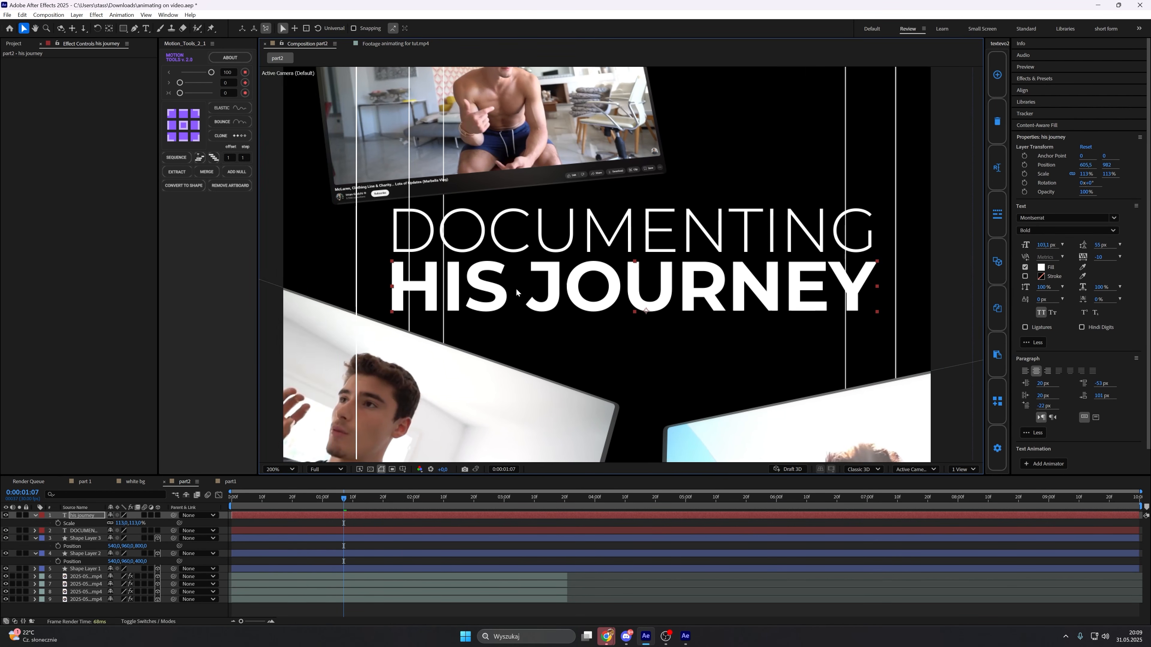
scroll(821, 246, "up", 1)
left_click_drag(822, 245, 693, 283)
left_click_drag(628, 270, 750, 256)
scroll(471, 250, "down", 1)
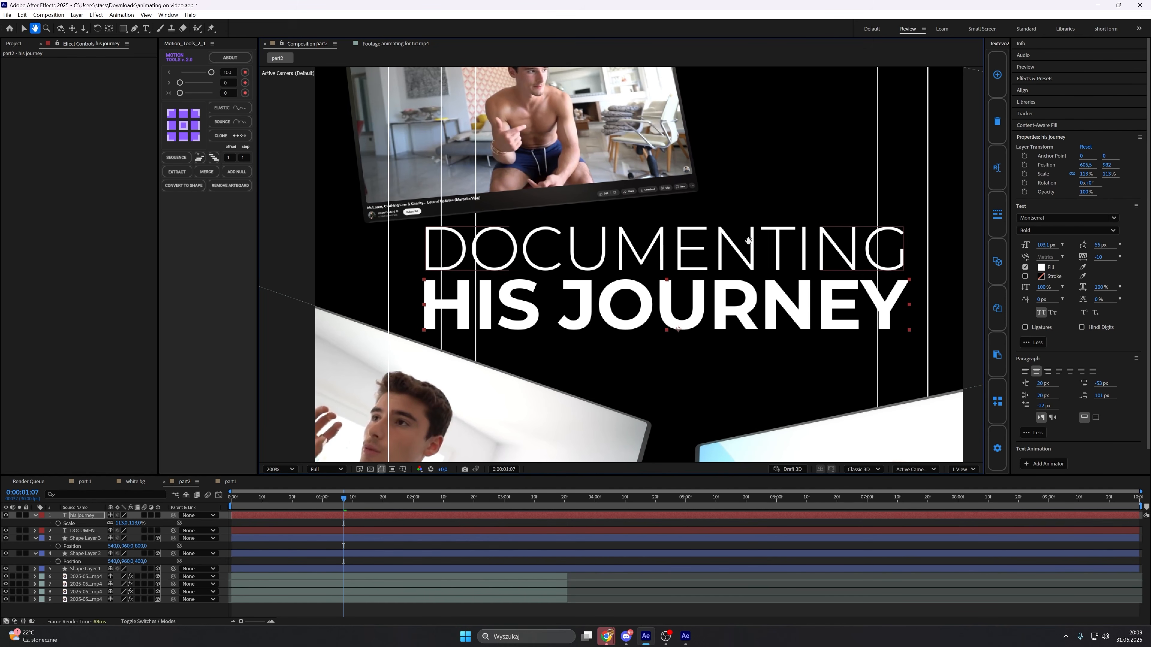
Move the "his journey" layer to X 603 and set its scale to 112% to match DOCUMENTING's width.
left_click(123, 522)
type("111")
key("Return")
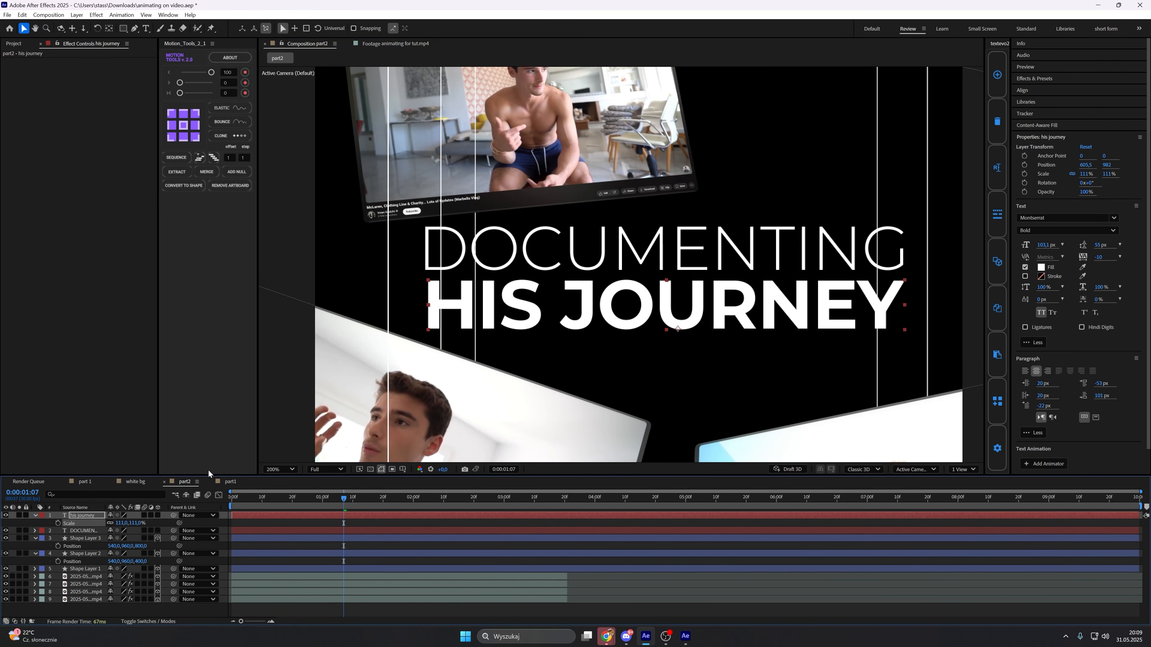
left_click_drag(565, 312, 564, 314)
left_click(124, 523)
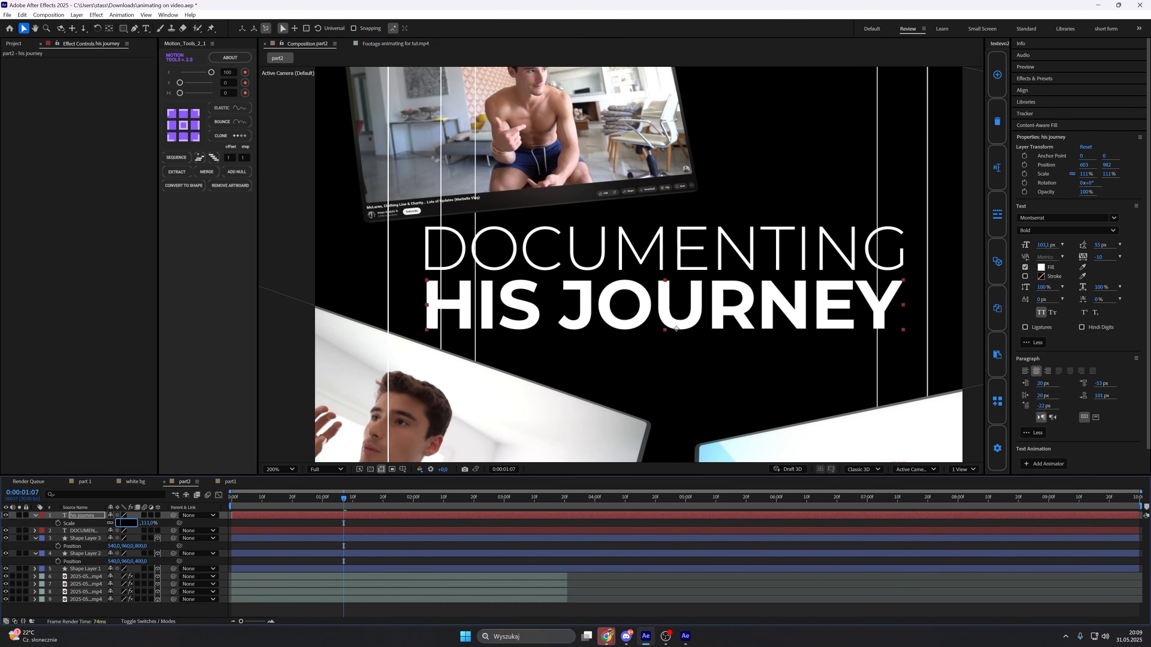
type("112")
key("Return")
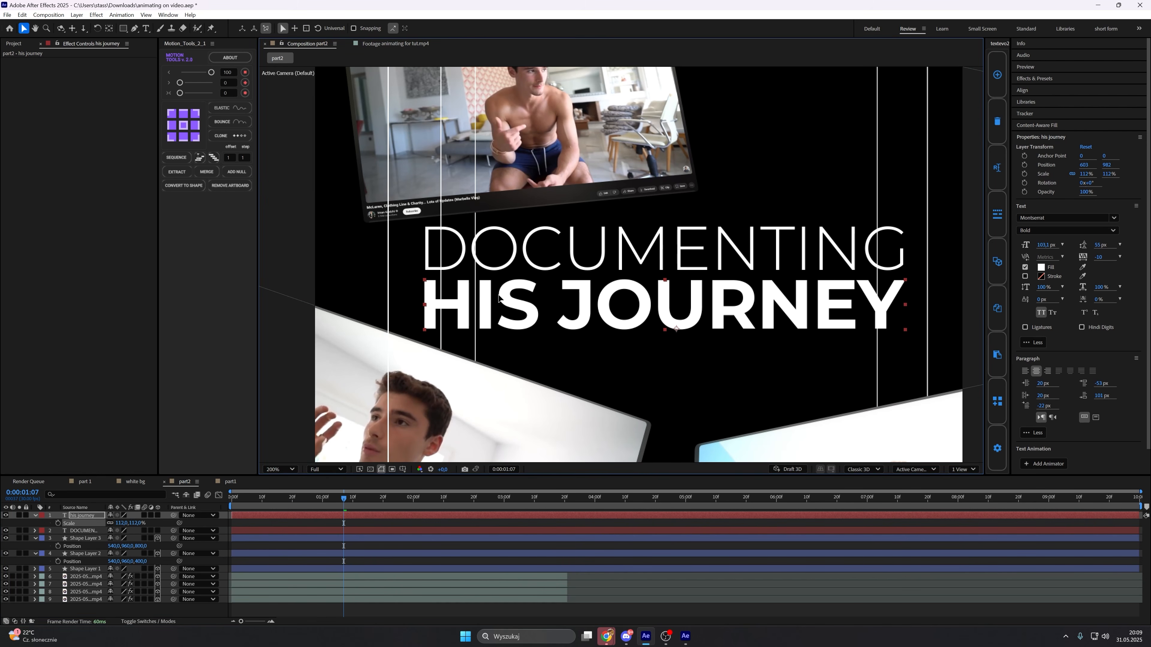
Compare the whole part2 layout with the title scene in the reference clip.
scroll(574, 305, "down", 2)
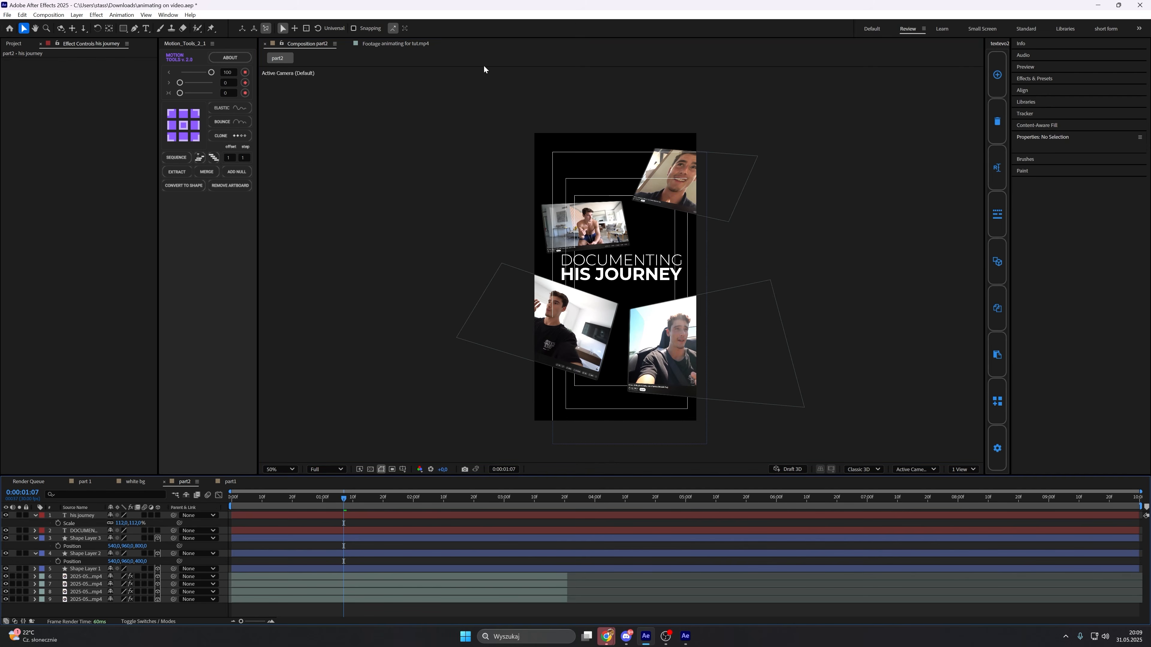
left_click(405, 43)
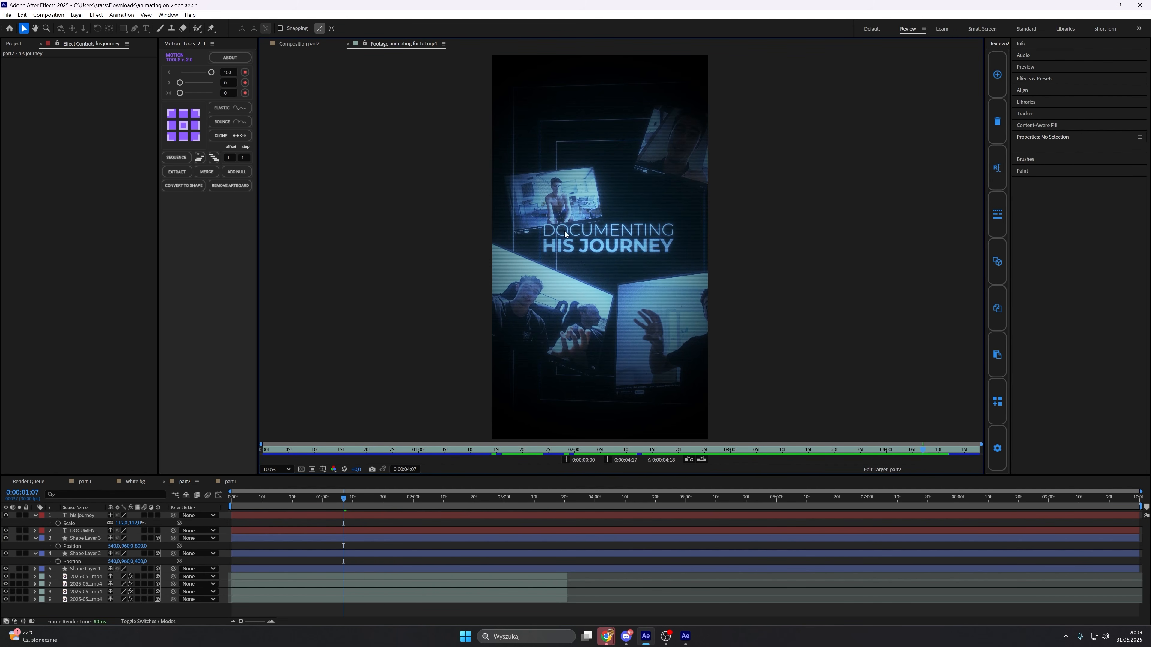
left_click(303, 45)
Keyframe the DOCUMENTING layer's opacity from 0% at 0:00:00:00 to 100% at 0:00:00:15.
left_click(89, 532)
key("t")
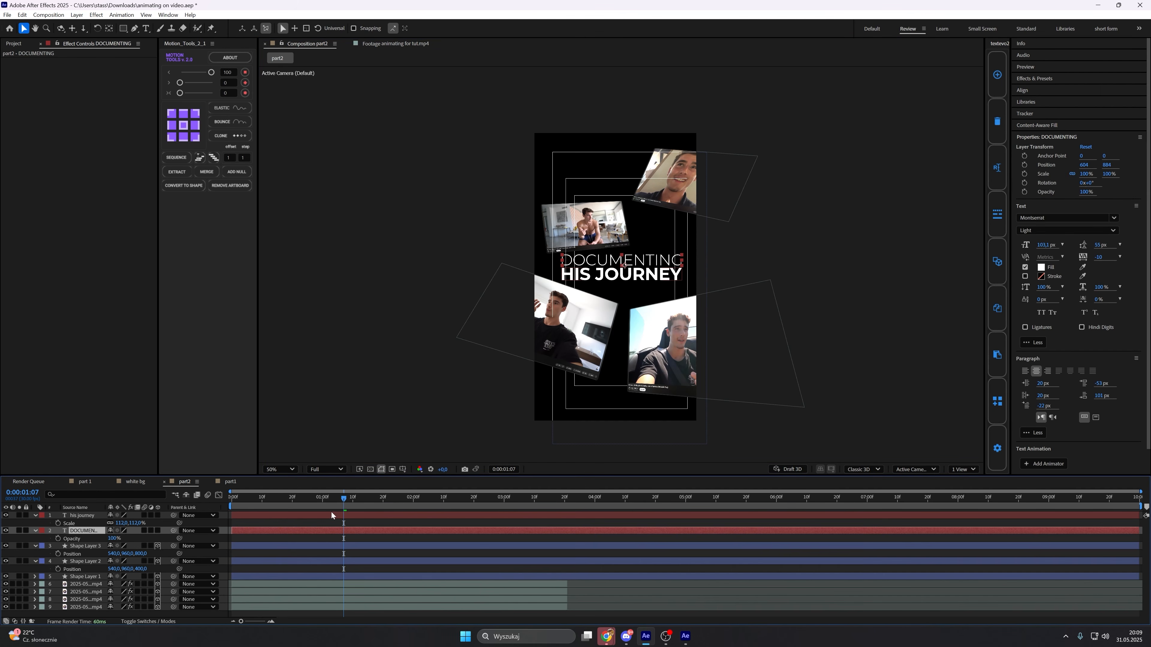
left_click_drag(344, 502, 277, 504)
left_click(58, 539)
key("shift+Page_Down")
key("shift+Page_Down")
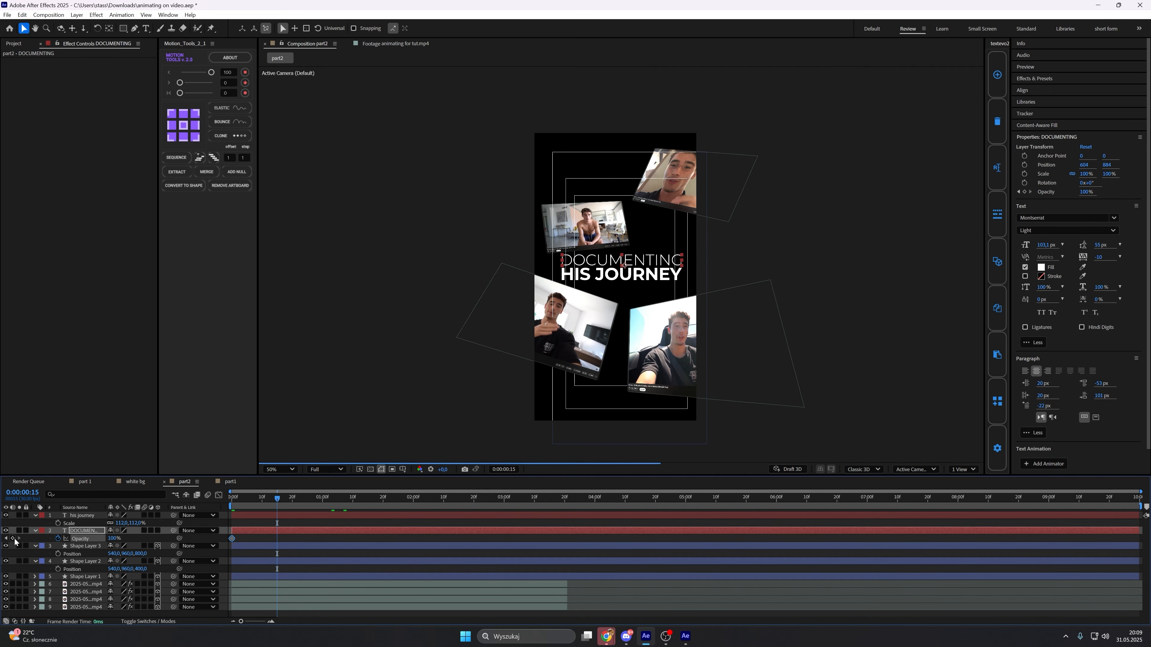
left_click(12, 539)
left_click(7, 539)
left_click(247, 539)
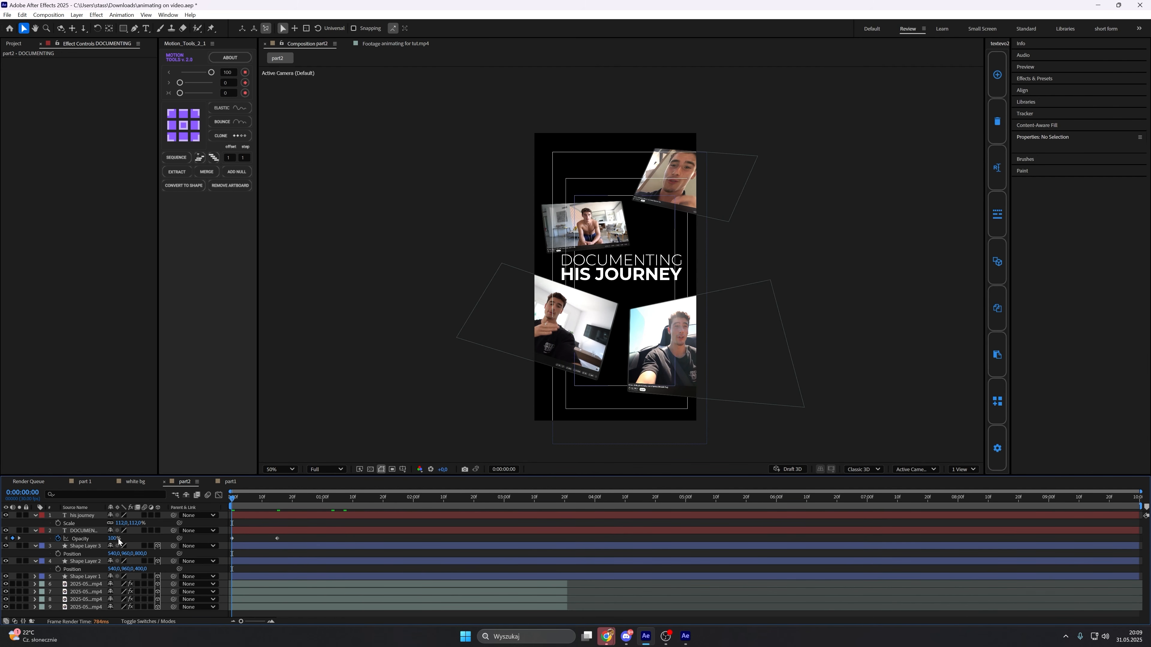
type("0")
key("Return")
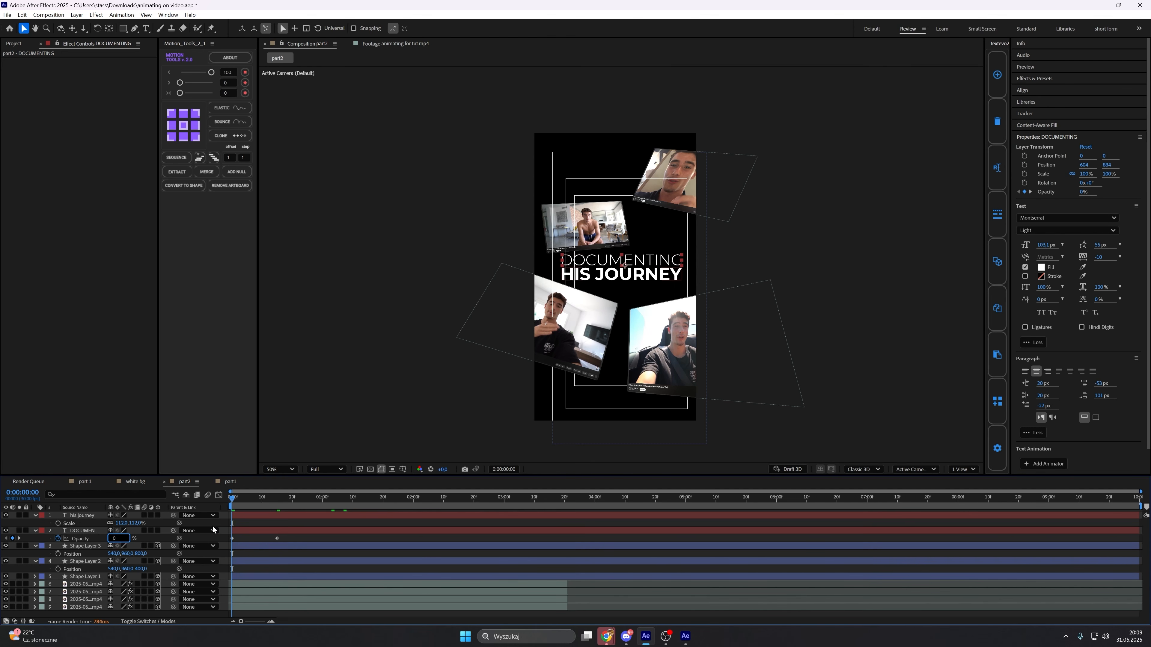
Copy DOCUMENTING's opacity keyframes to the "his journey" layer starting at 0:00:00:15 and scrub through the fade-in.
left_click_drag(232, 499, 218, 541)
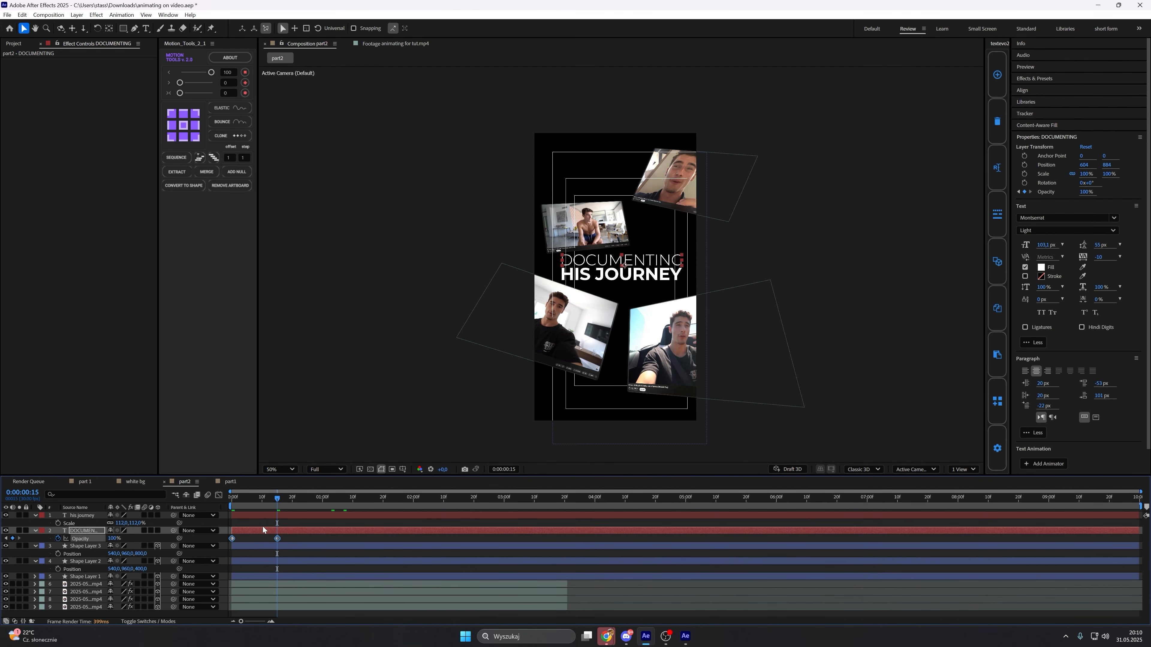
left_click(285, 519)
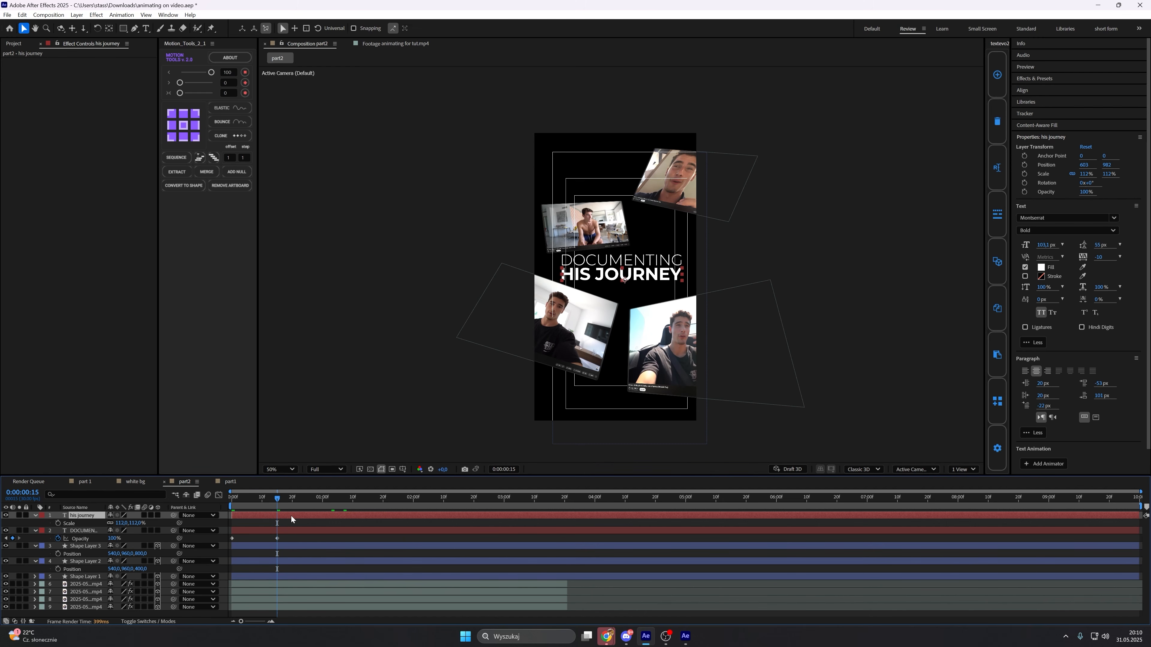
key("ctrl+v")
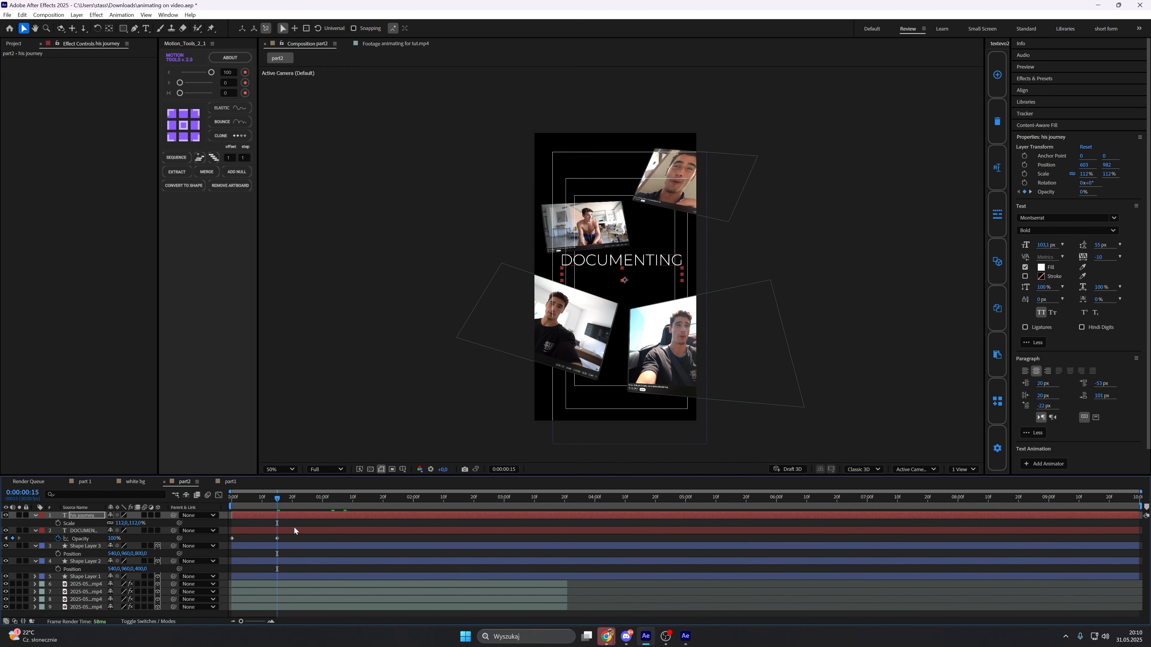
left_click(294, 529)
left_click_drag(278, 501, 354, 504)
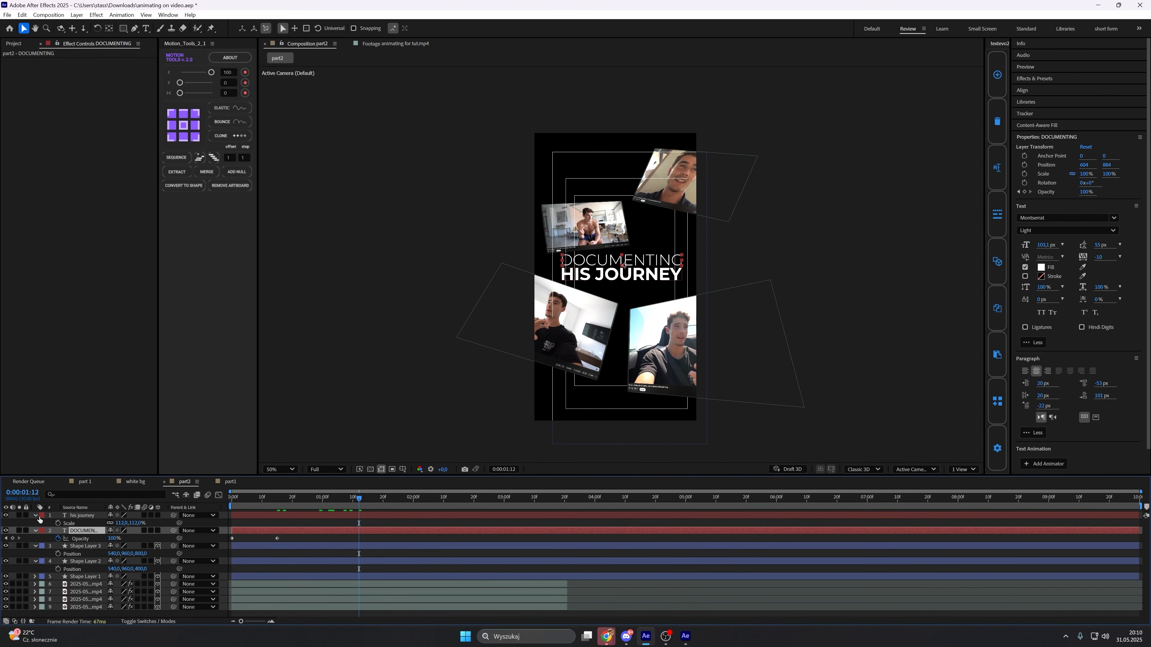
Collapse the expanded layers and make the "his journey" and DOCUMENTING text layers 3D.
left_click_drag(36, 516, 36, 540)
left_click(372, 597)
left_click_drag(546, 335, 531, 340)
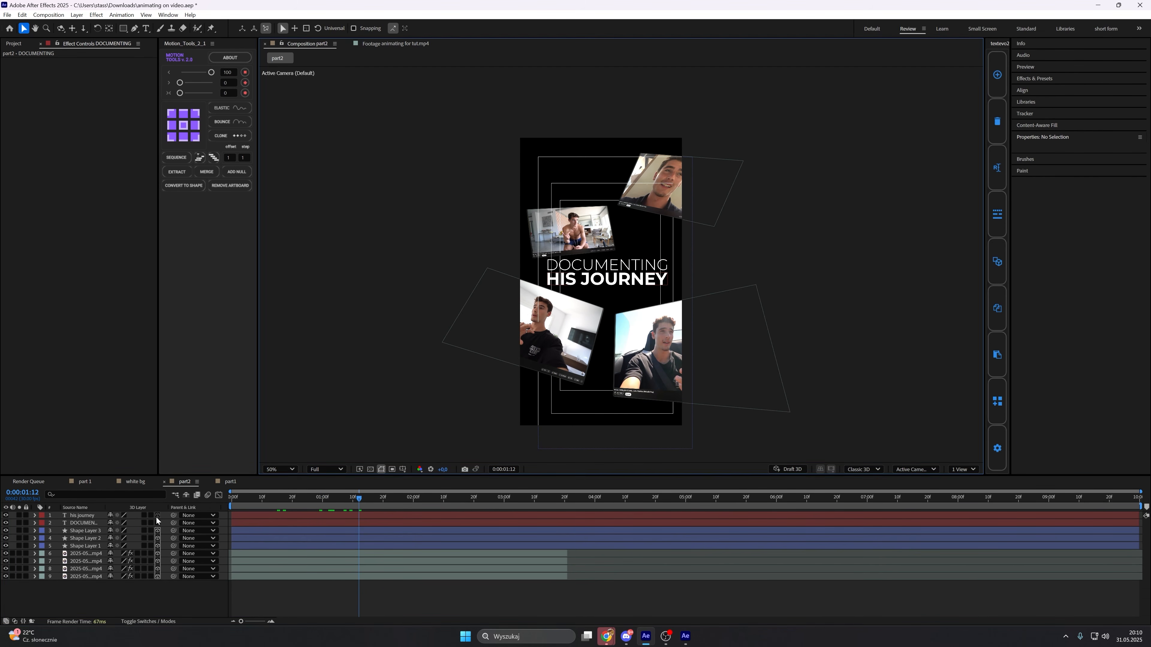
left_click_drag(156, 516, 157, 524)
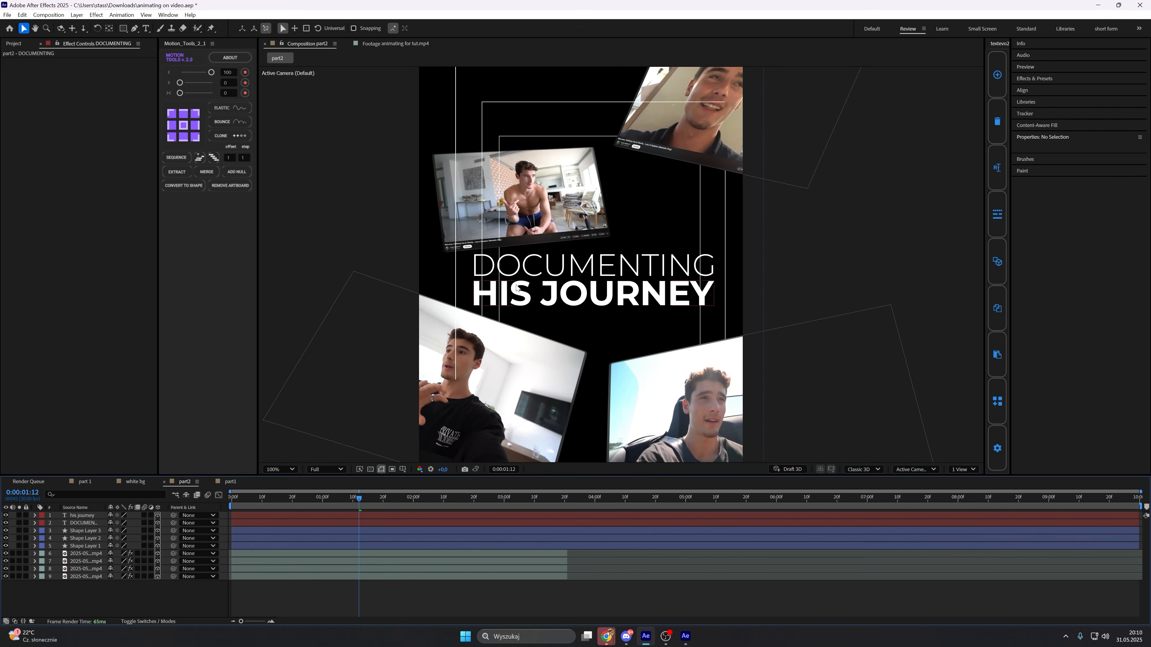
scroll(607, 272, "up", 2)
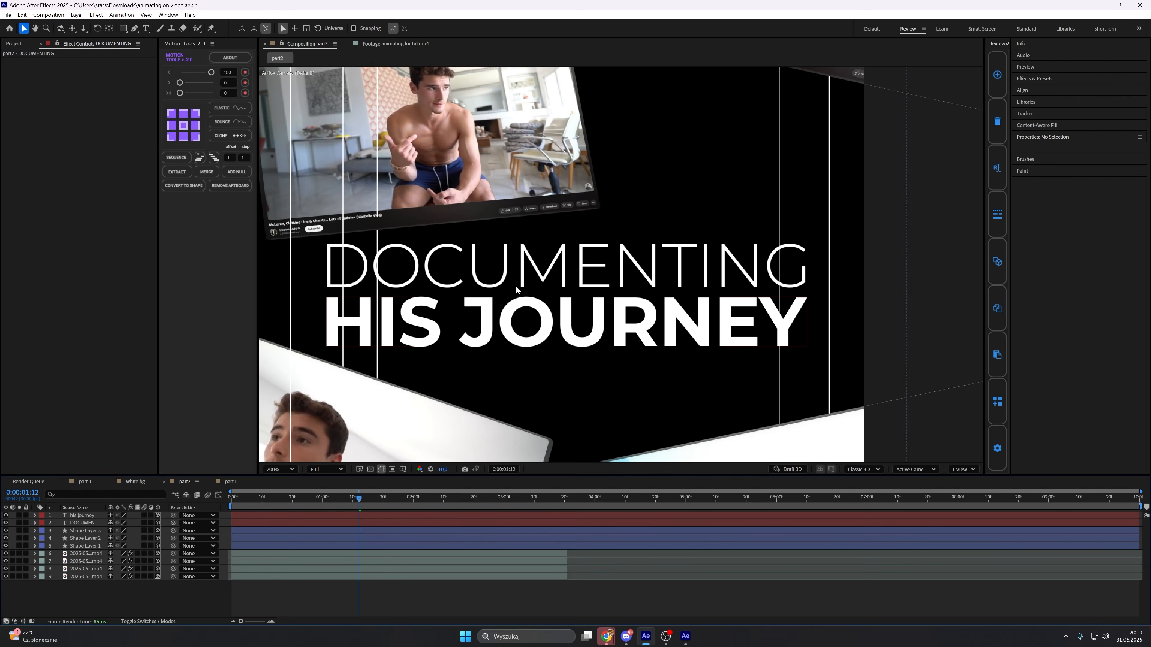
scroll(708, 291, "down", 4)
Scrub the reference clip's title scene to study its camera movement, and return to the part2 composition.
left_click(399, 45)
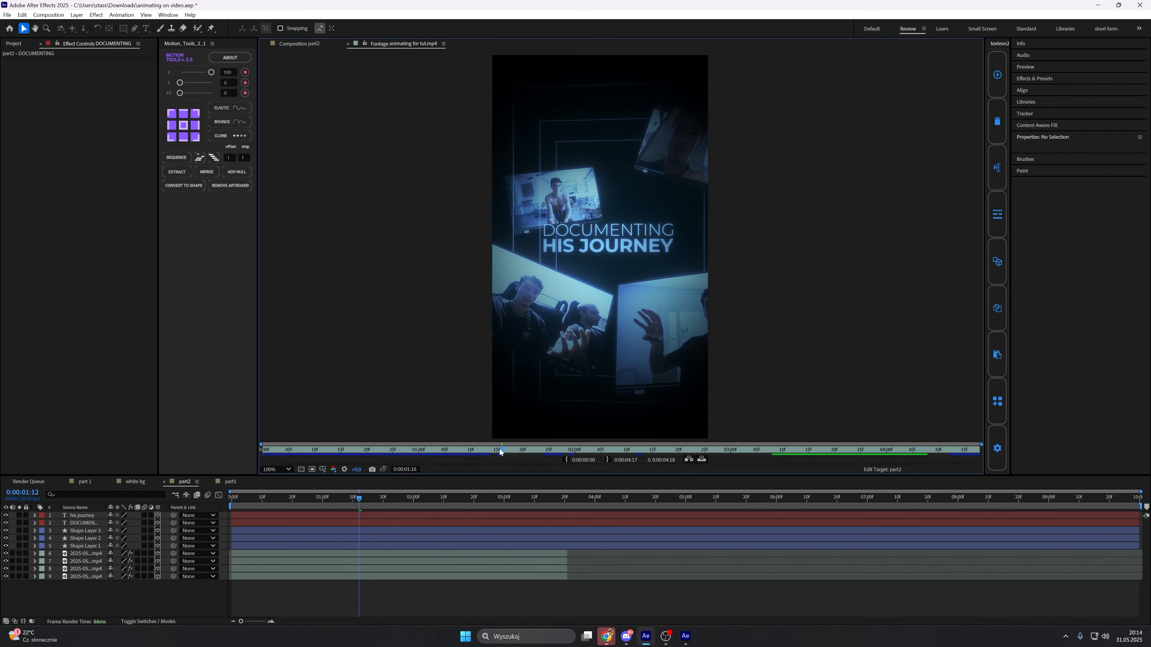
left_click_drag(500, 452, 814, 465)
left_click(317, 44)
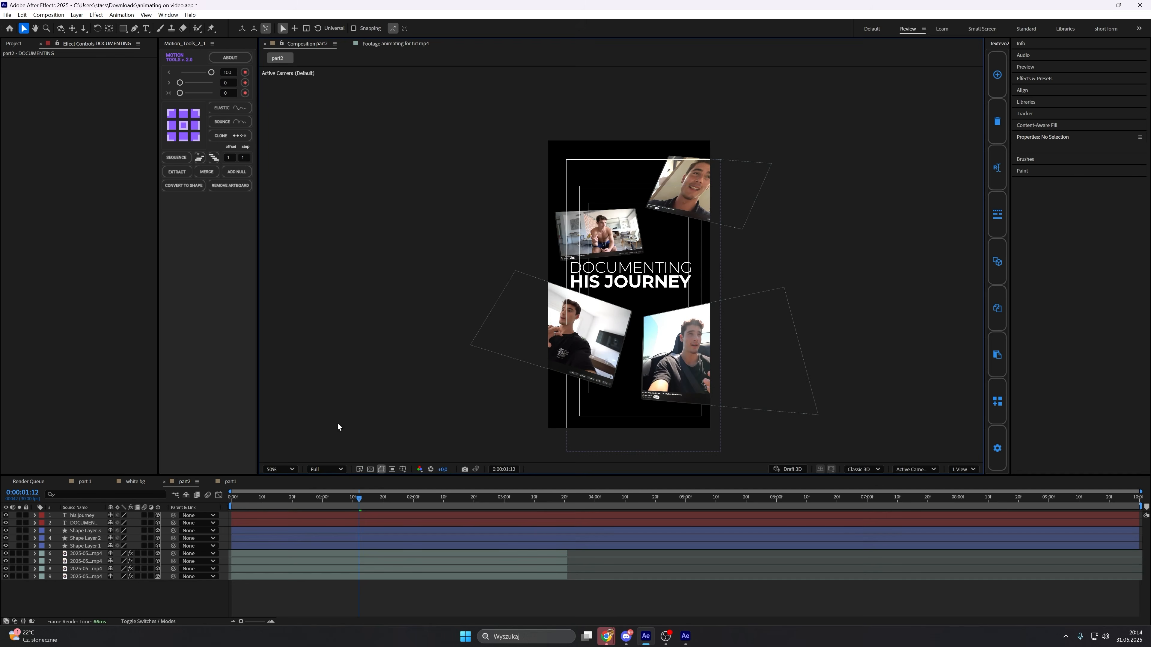
Add a camera with the default settings to part2 and parent it to a new null.
right_click(176, 608)
mouse_move(226, 488)
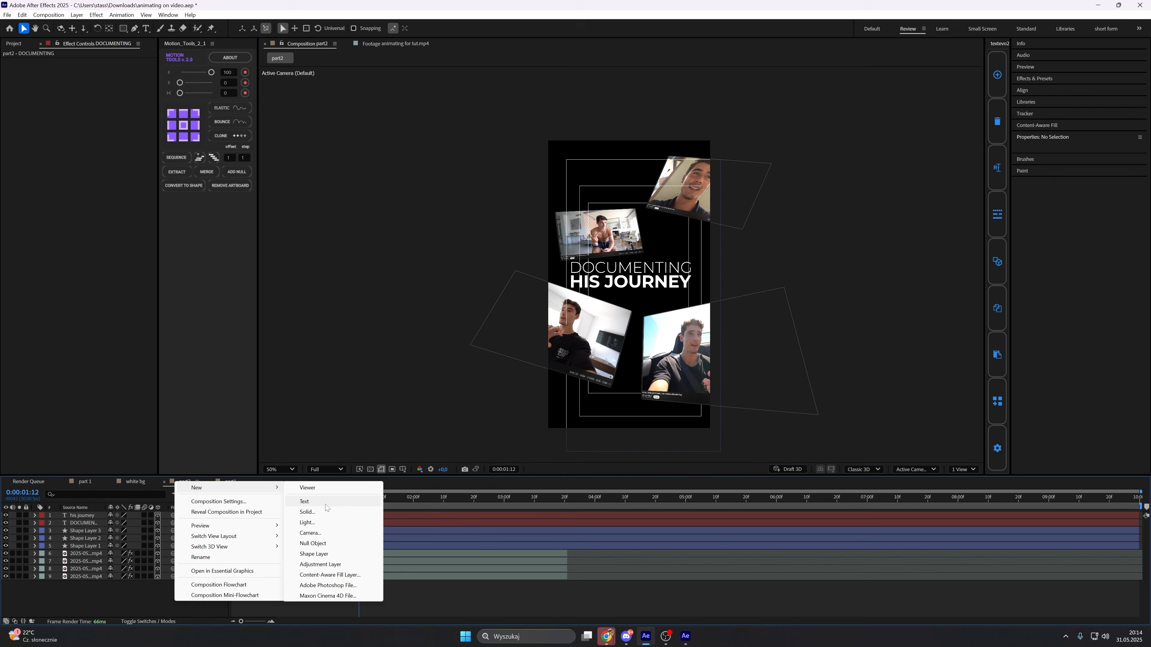
left_click(334, 533)
left_click(686, 406)
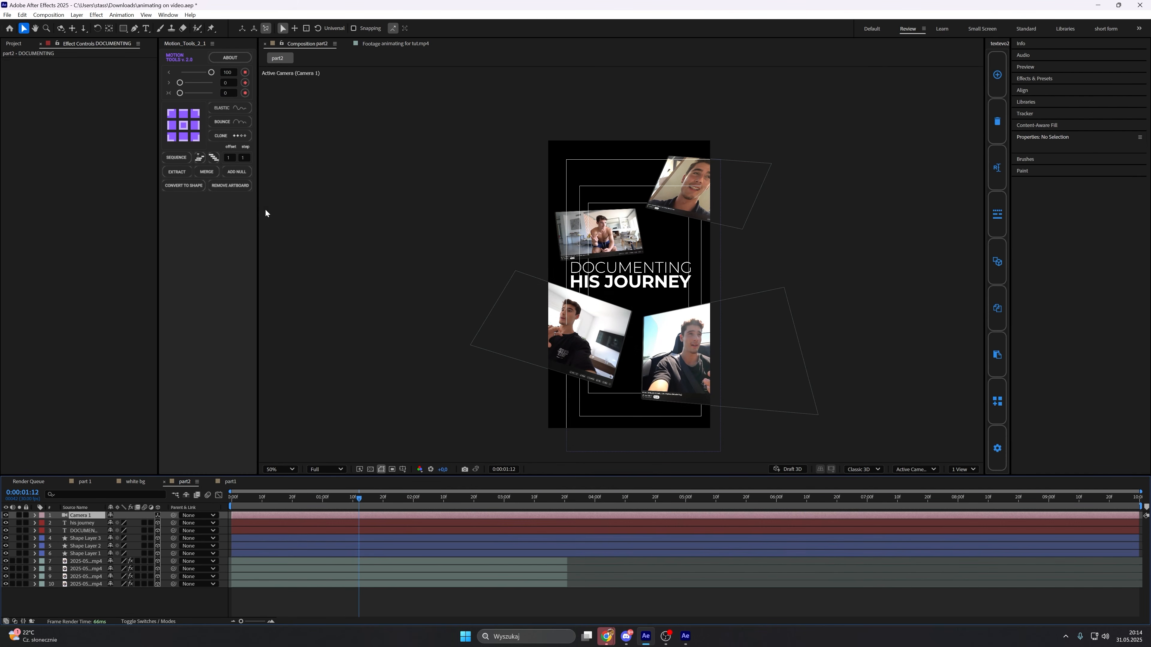
left_click(236, 172)
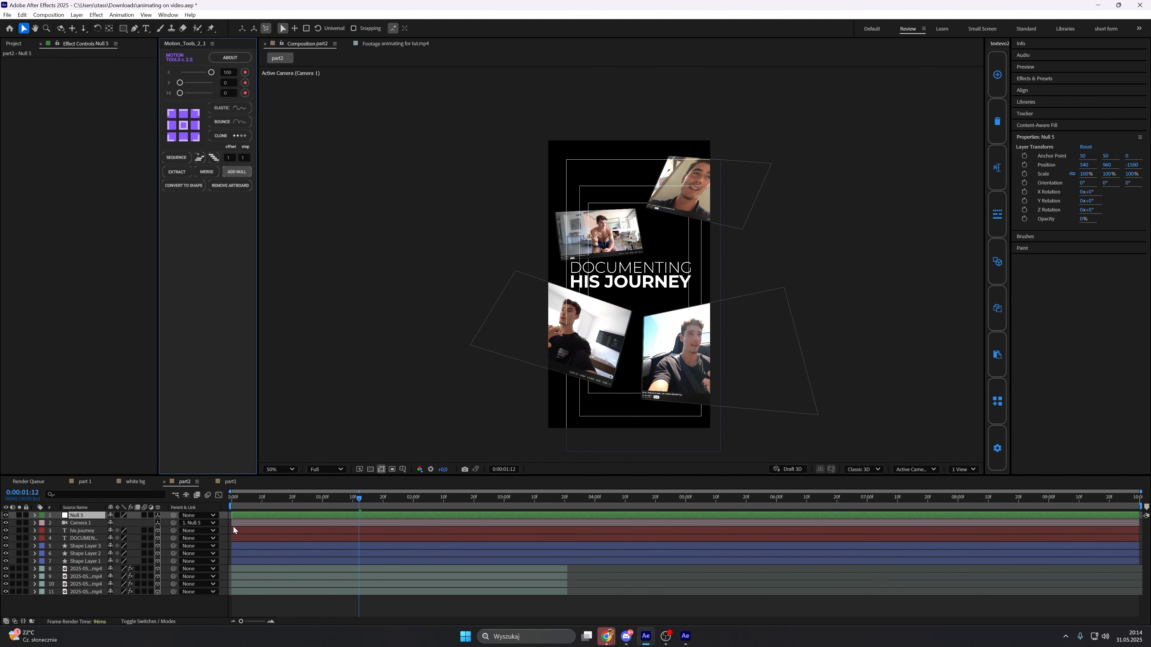
Keyframe the camera null's position from 467, 960, -1798 at 0:00:00:00 to 540, 960, -1500 shortly after two seconds.
key("p")
key("space")
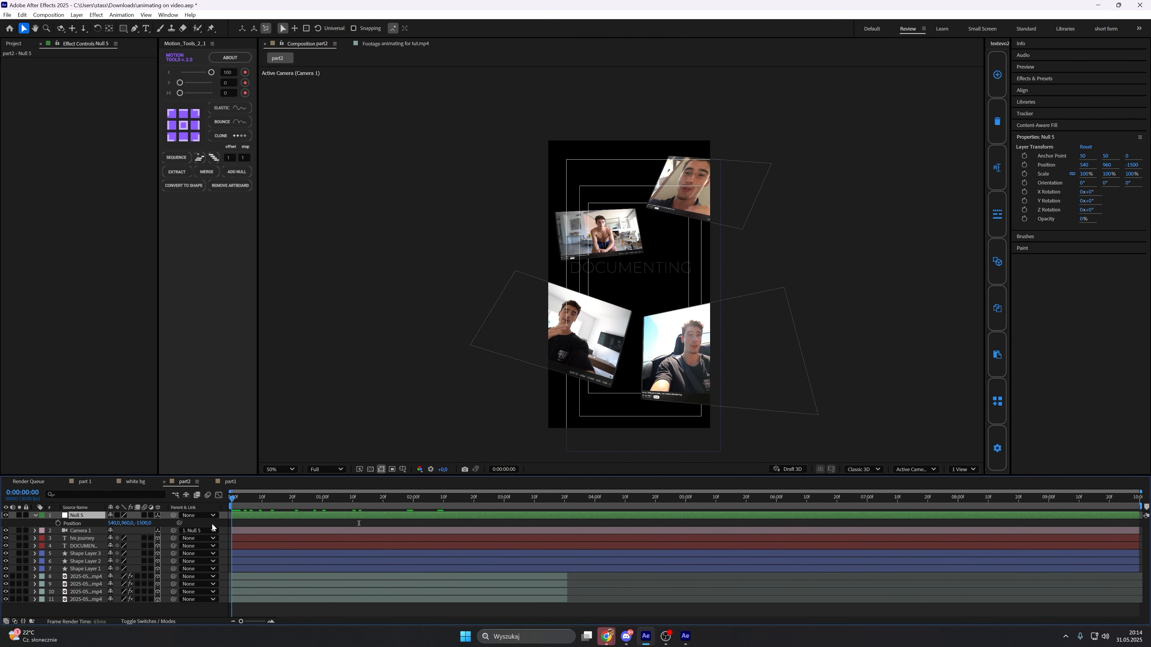
key("space")
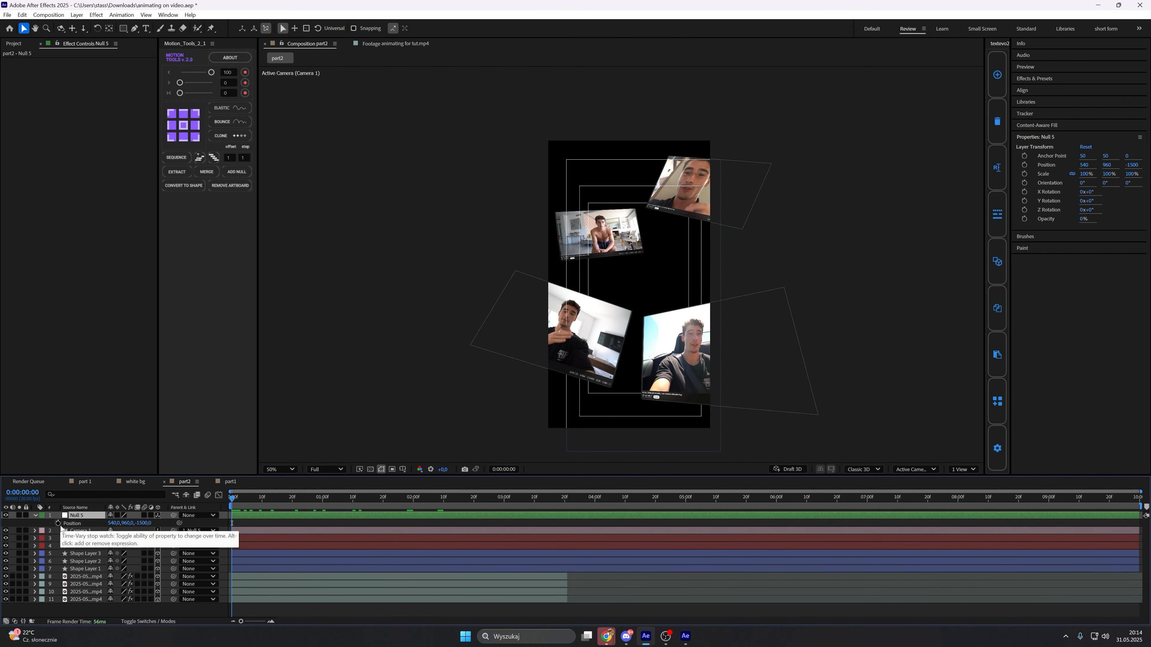
left_click(58, 524)
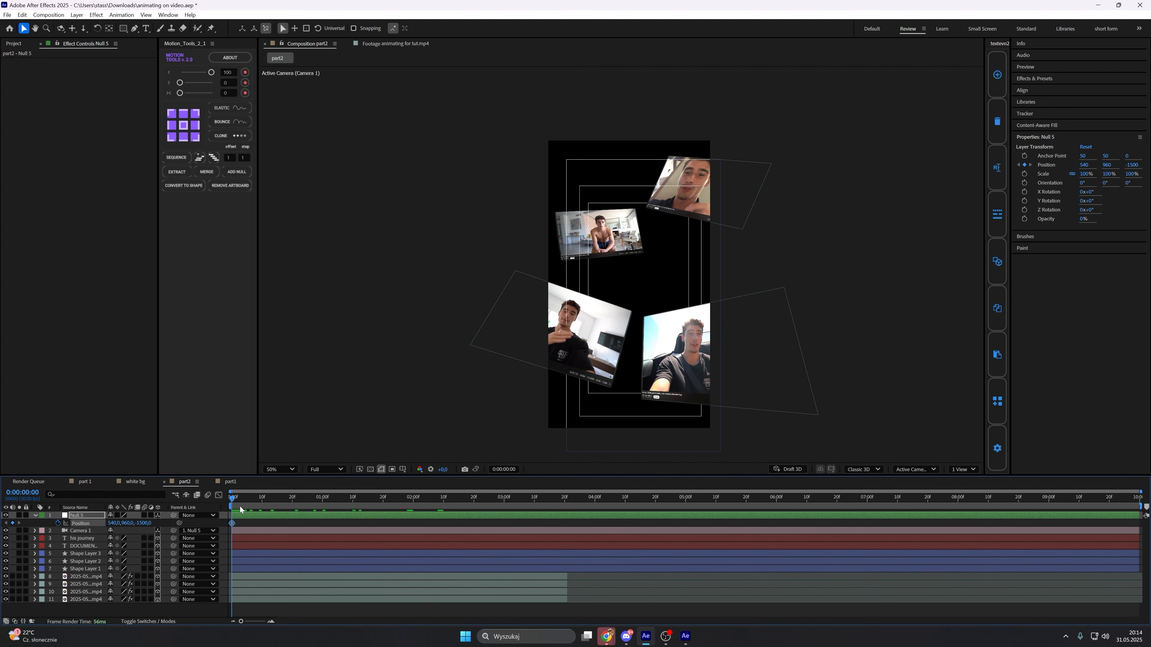
mouse_move(234, 512)
left_mouse_down()
mouse_move(434, 499)
mouse_move(229, 499)
left_mouse_up()
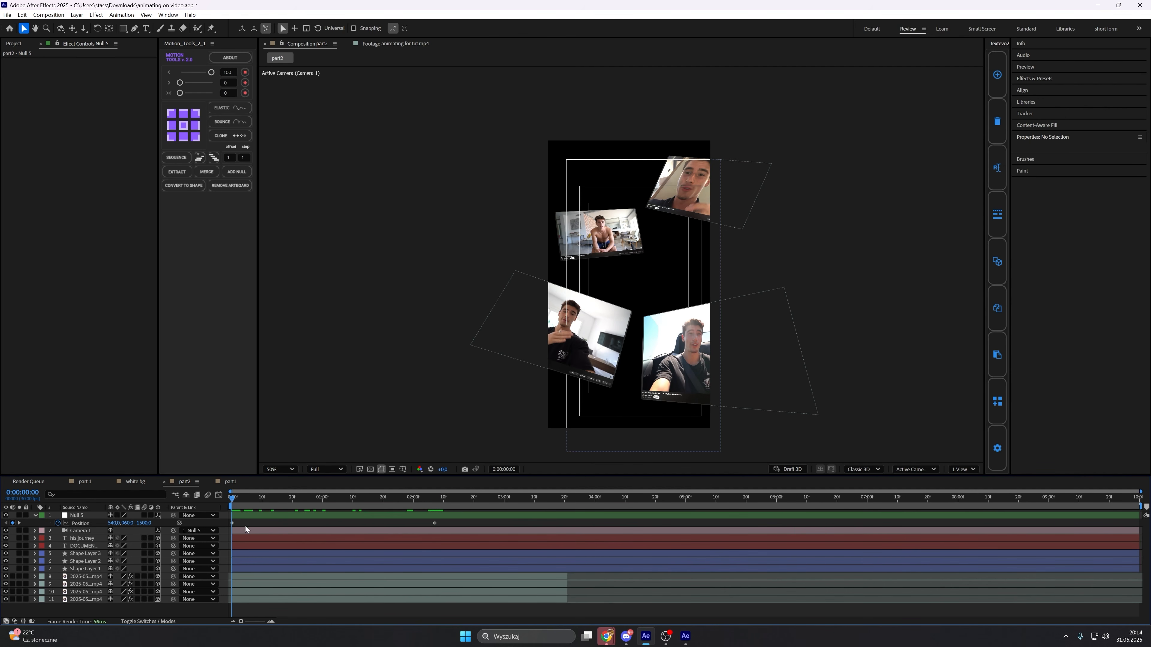
left_click_drag(108, 522, 34, 549)
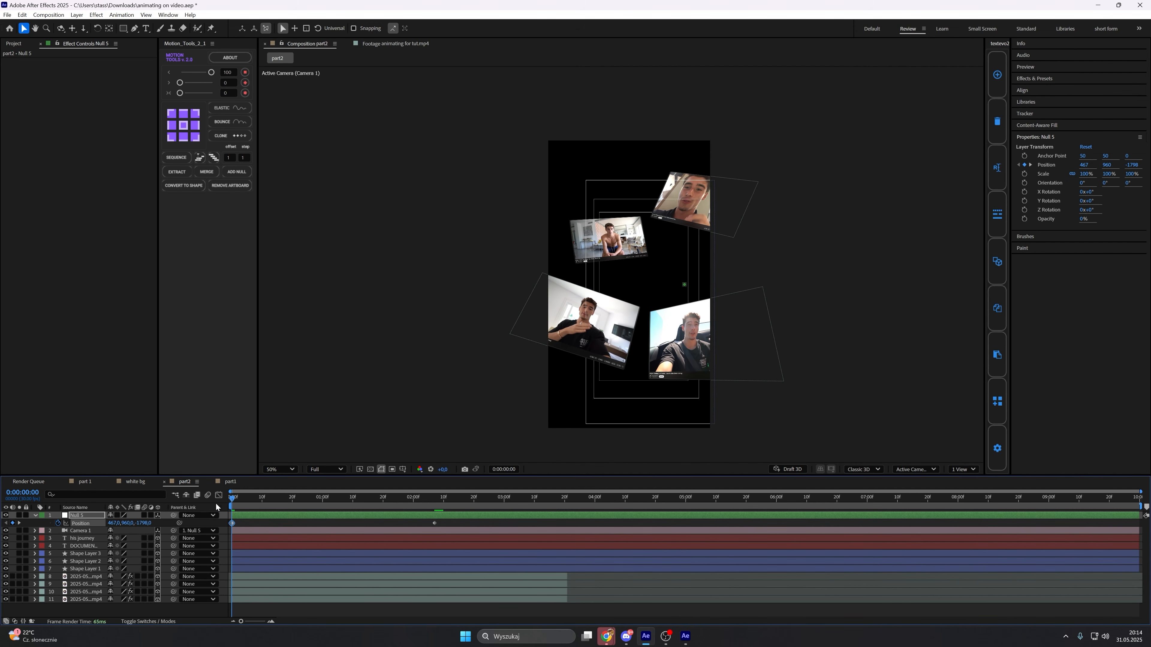
Reshape the camera null's Position speed graph into a fast start with a long ease-out, and preview the move.
left_click(219, 495)
left_click(598, 612)
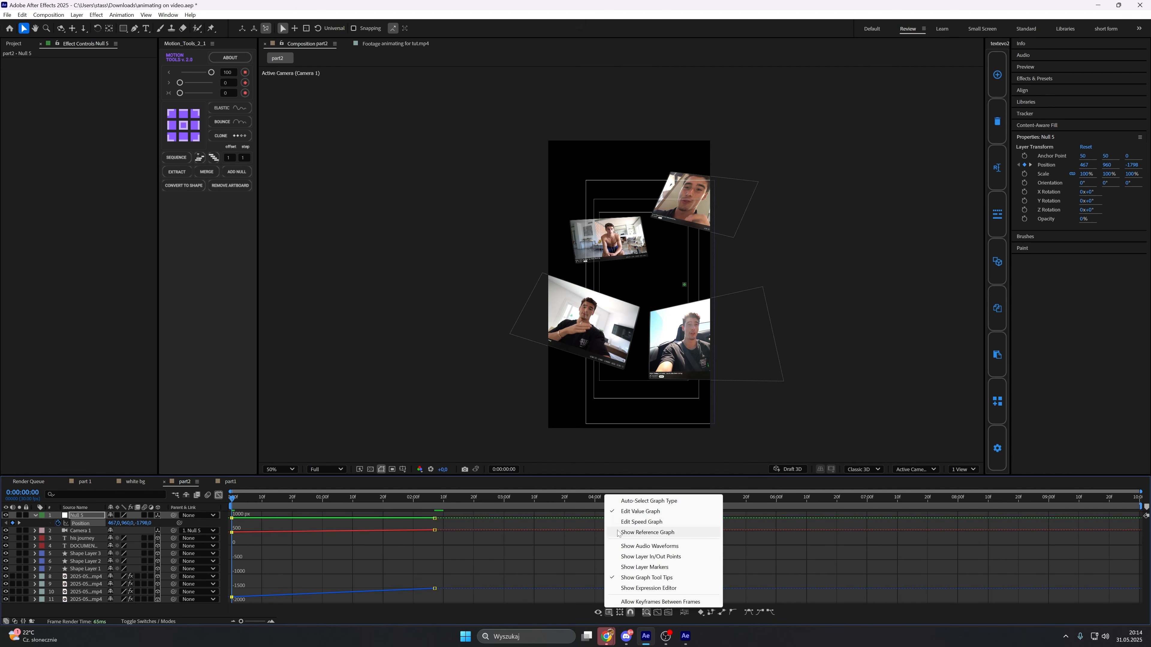
left_click(630, 522)
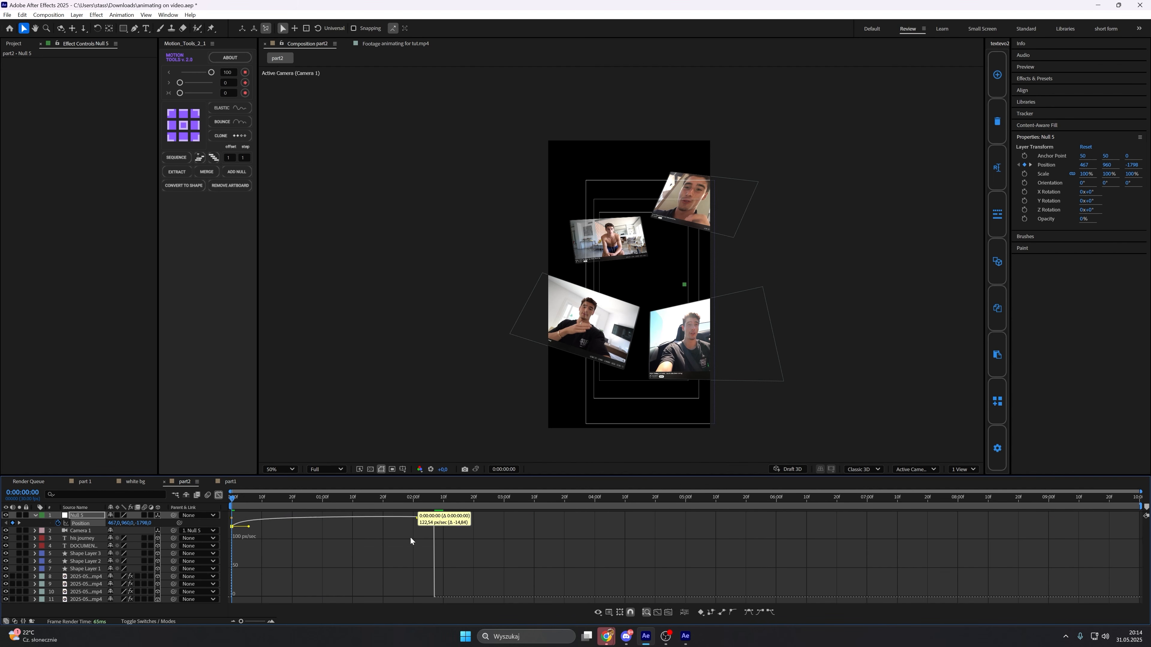
left_click_drag(412, 541, 290, 621)
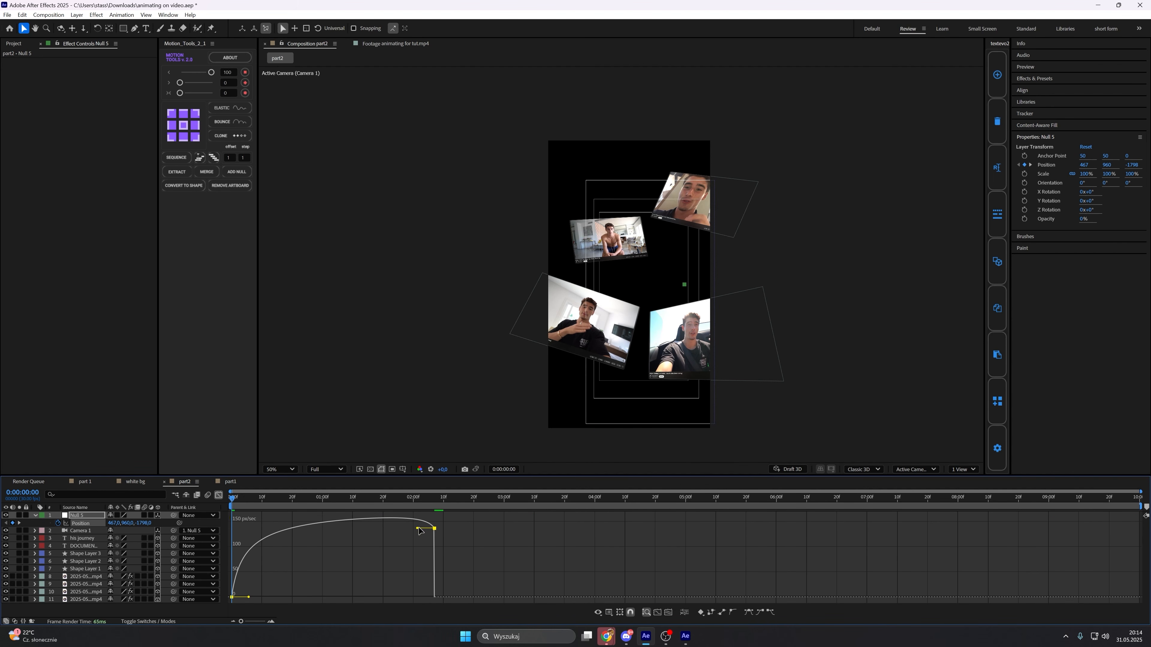
left_click_drag(418, 528, 333, 598)
left_click_drag(248, 598, 233, 598)
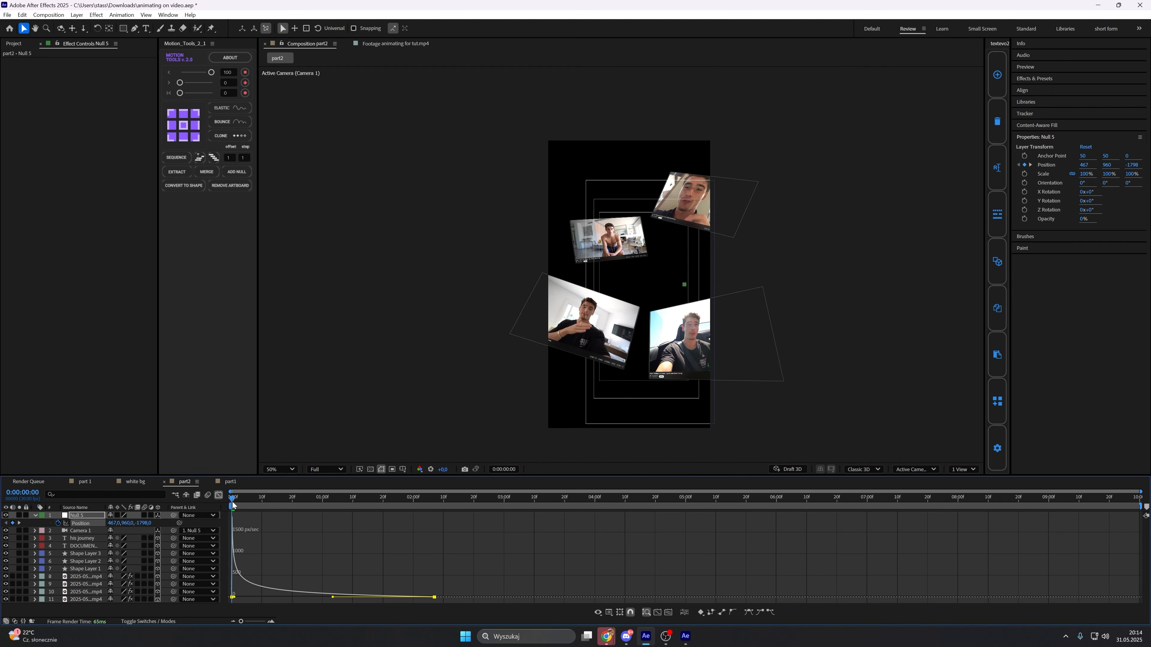
left_click(219, 496)
key("space")
left_click(277, 525)
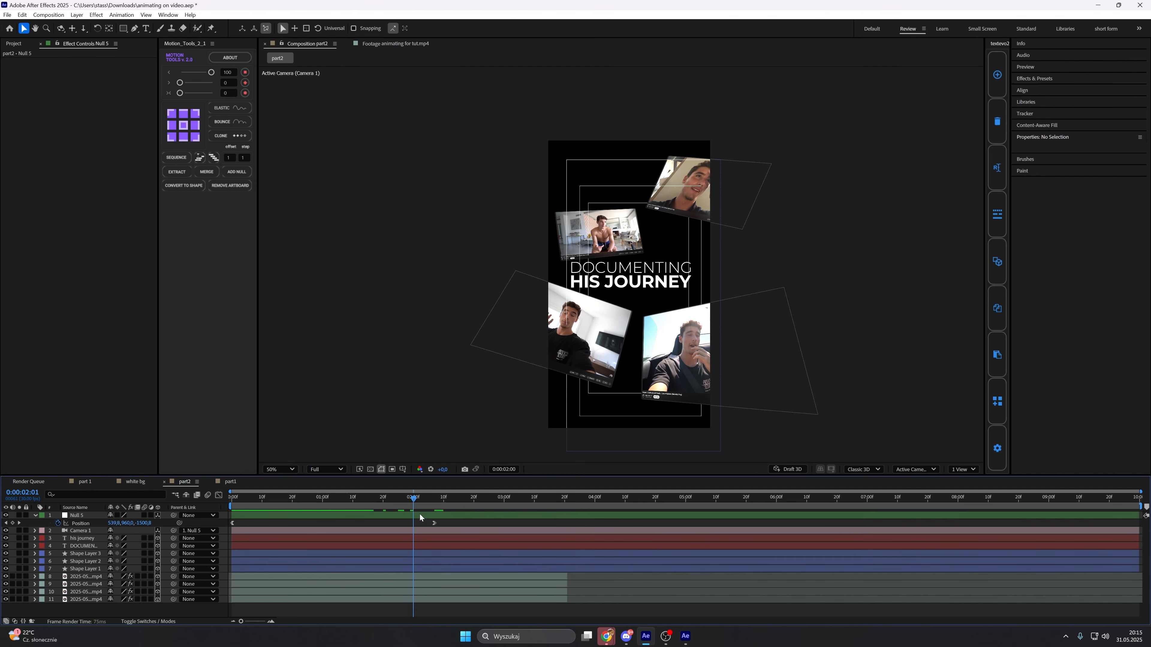
Copy the five adjustment layers from the part1 composition to the top of part2.
left_click(135, 481)
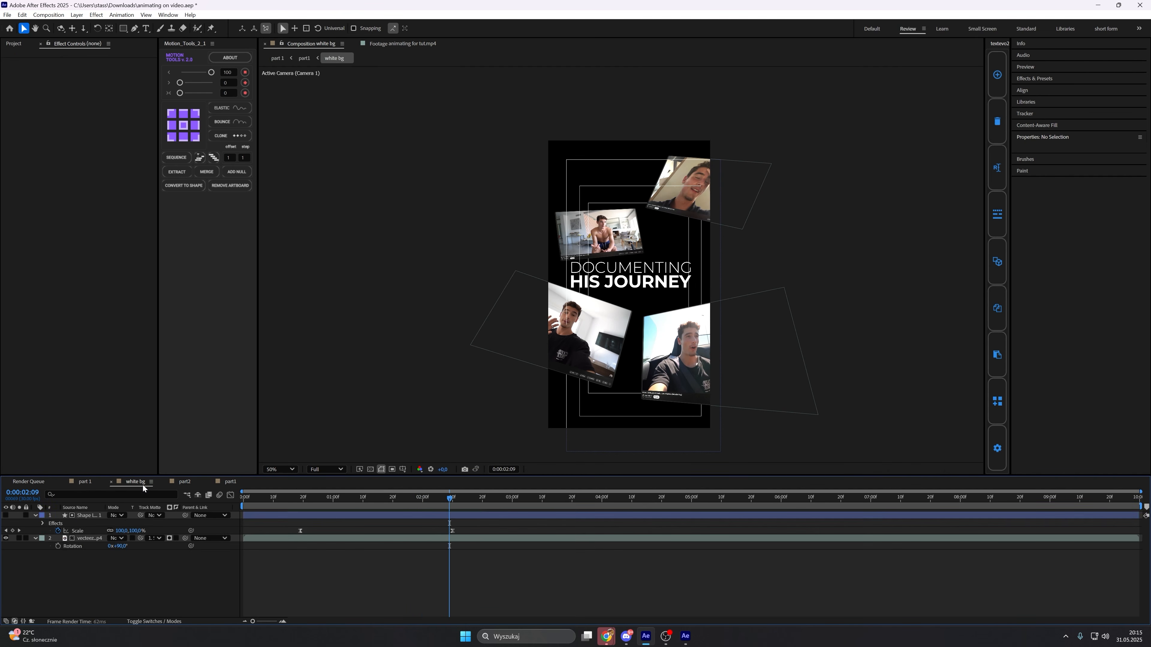
left_click(85, 481)
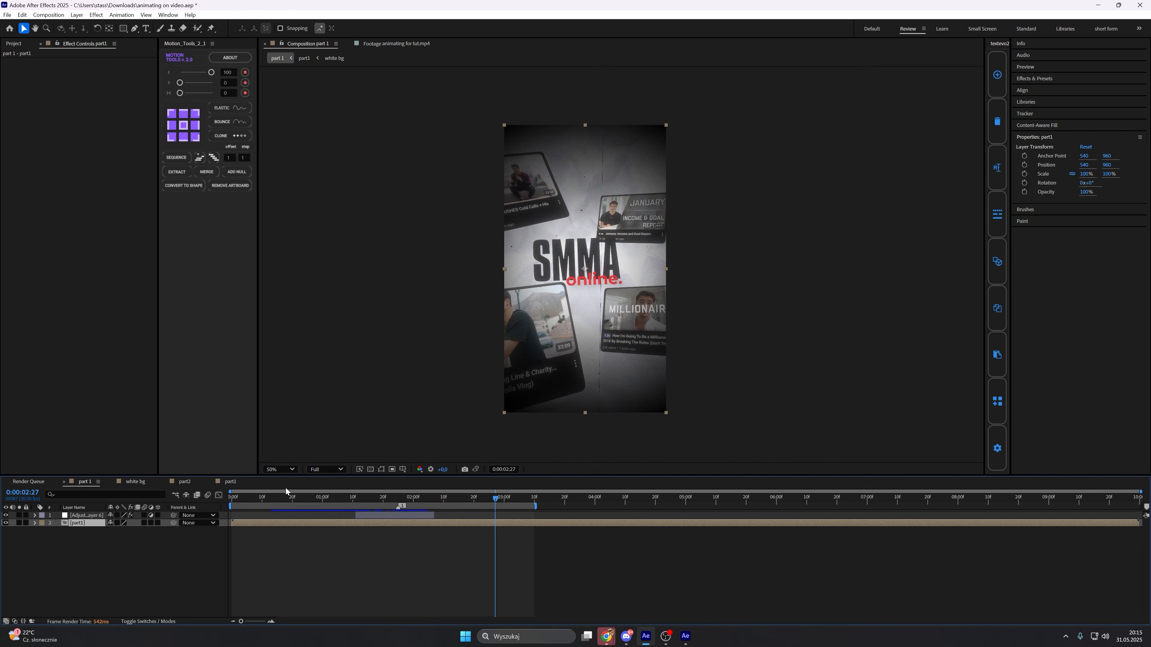
left_click(230, 482)
left_click(399, 43)
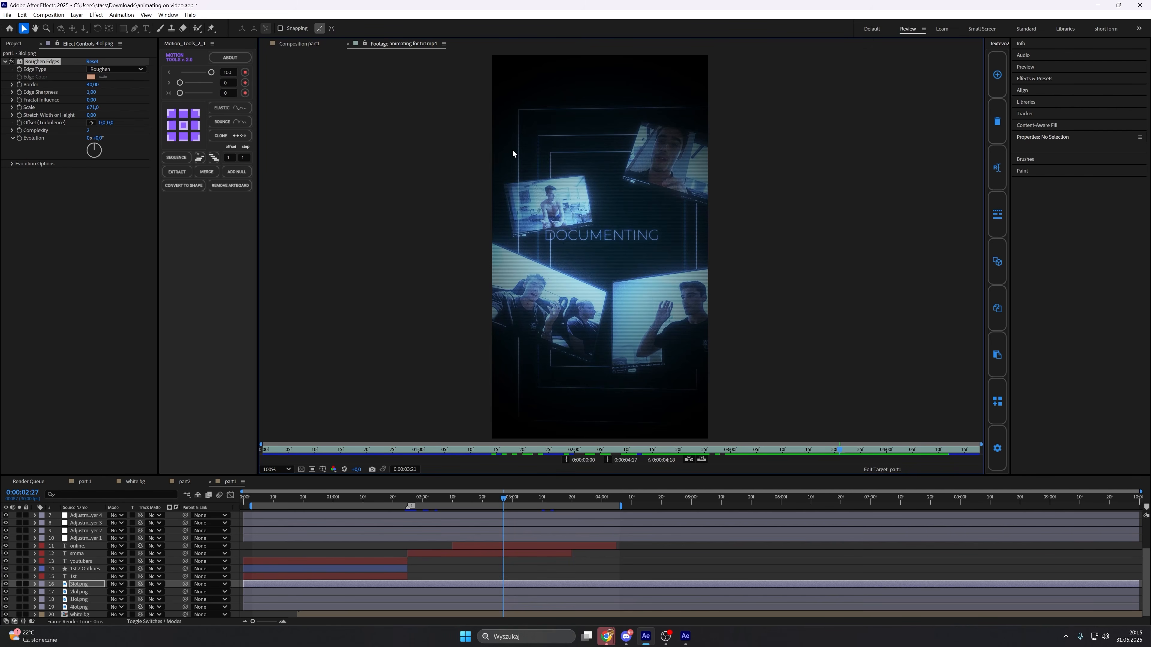
left_click(295, 43)
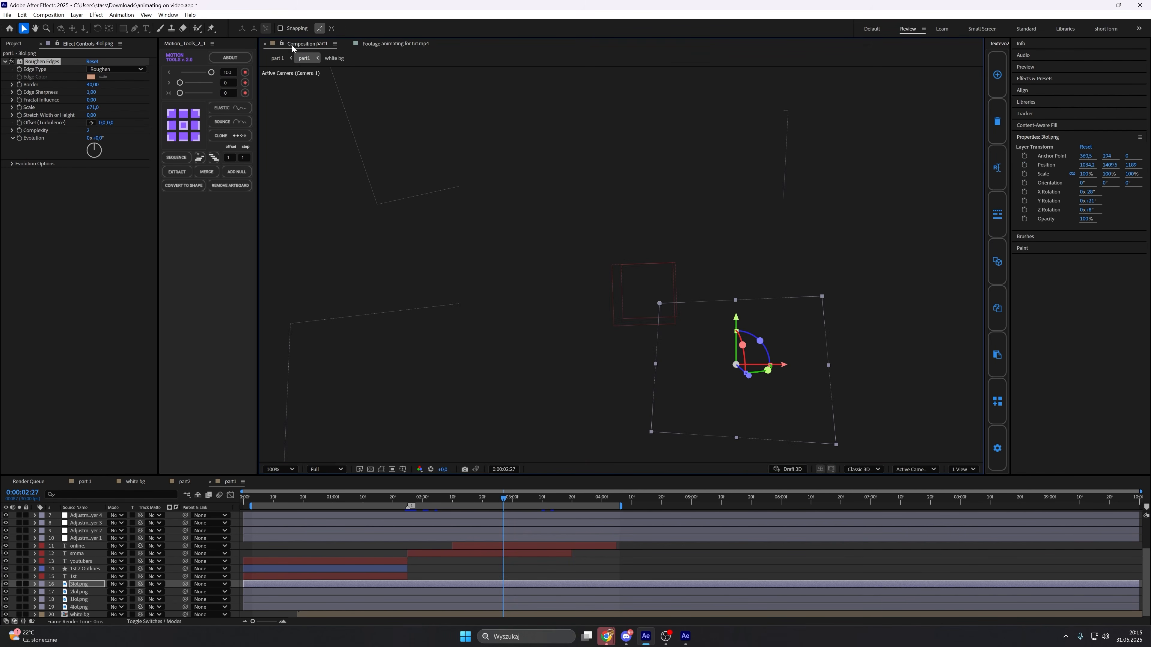
left_click(96, 481)
left_click(231, 481)
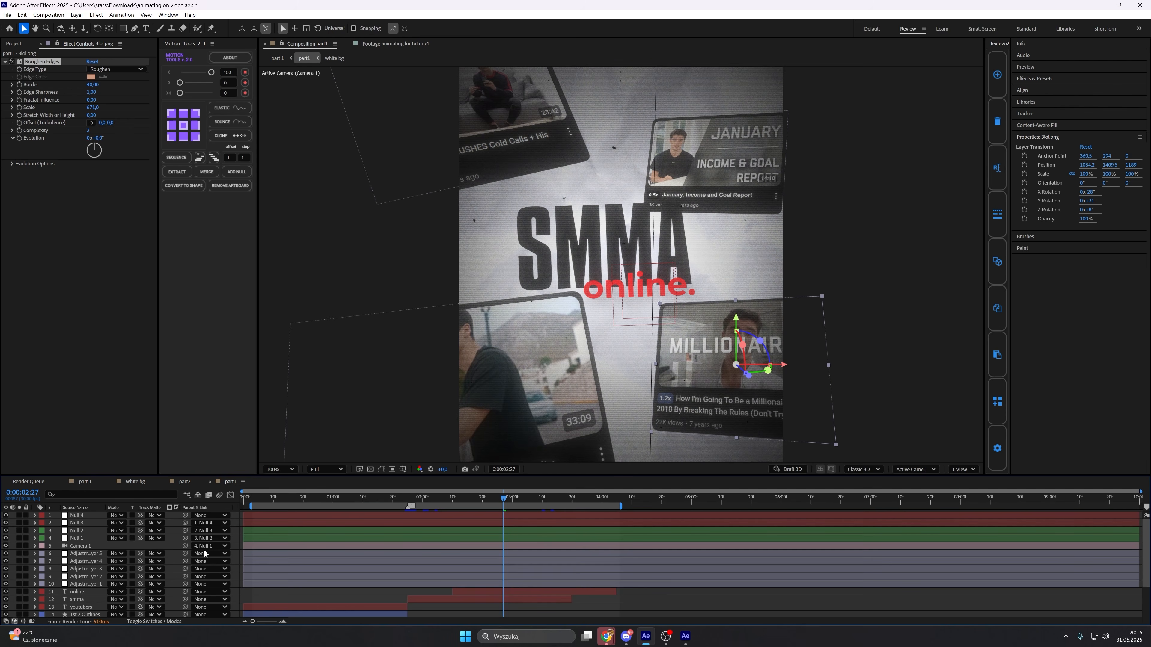
left_click_drag(237, 556, 225, 590)
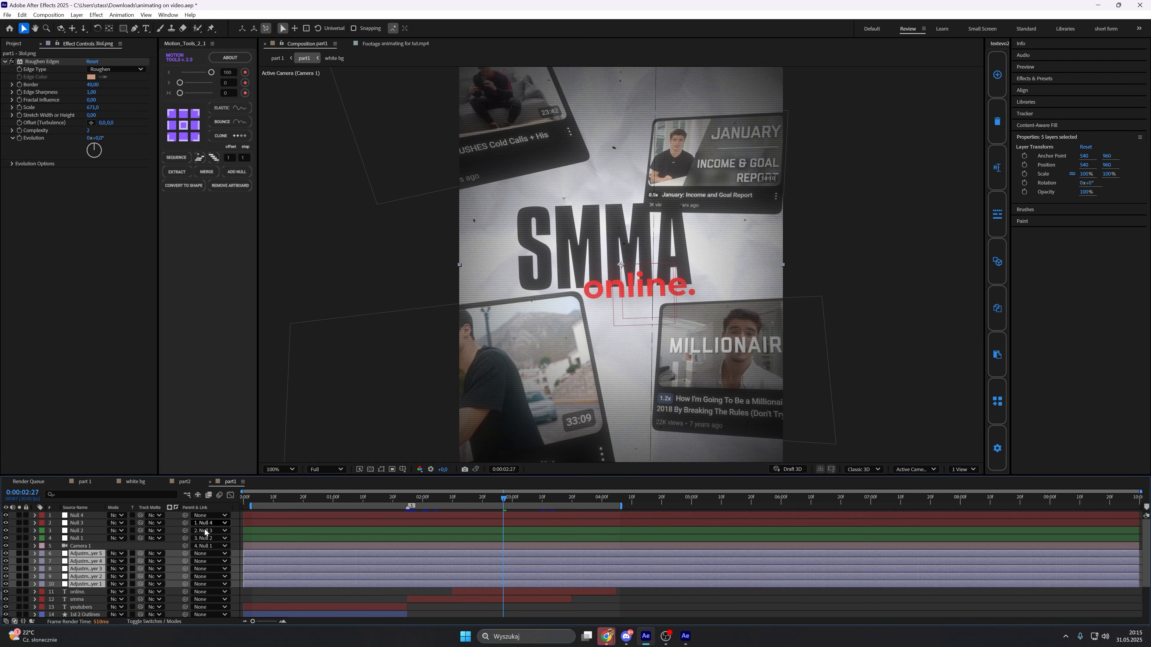
key("comma")
key("comma")
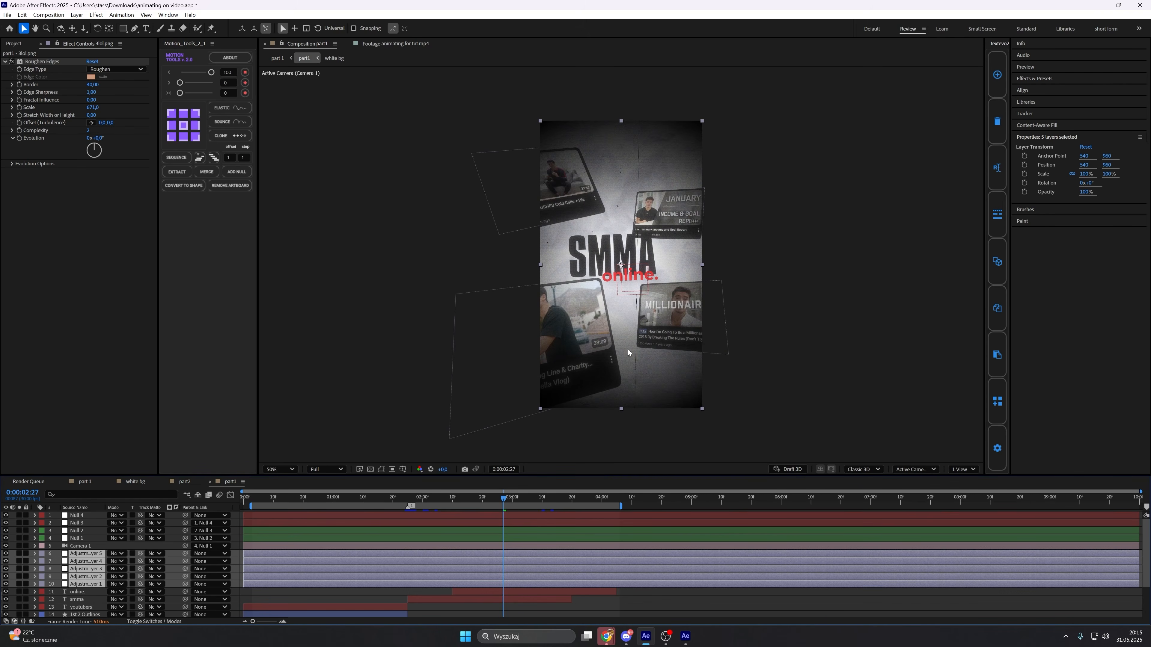
left_click(184, 481)
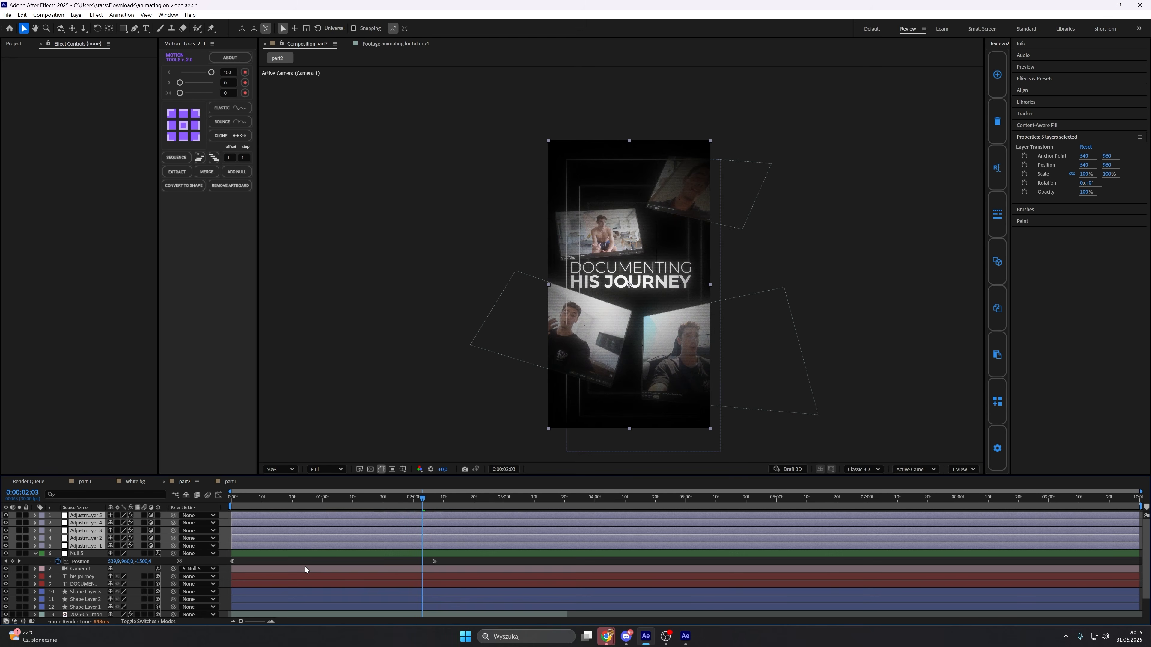
Remove the Amount keyframes from the CC Vignette effect on Adjustment Layer 2, keeping the value at 0:00:01:17.
left_click(476, 562)
left_click(443, 532)
left_click(445, 540)
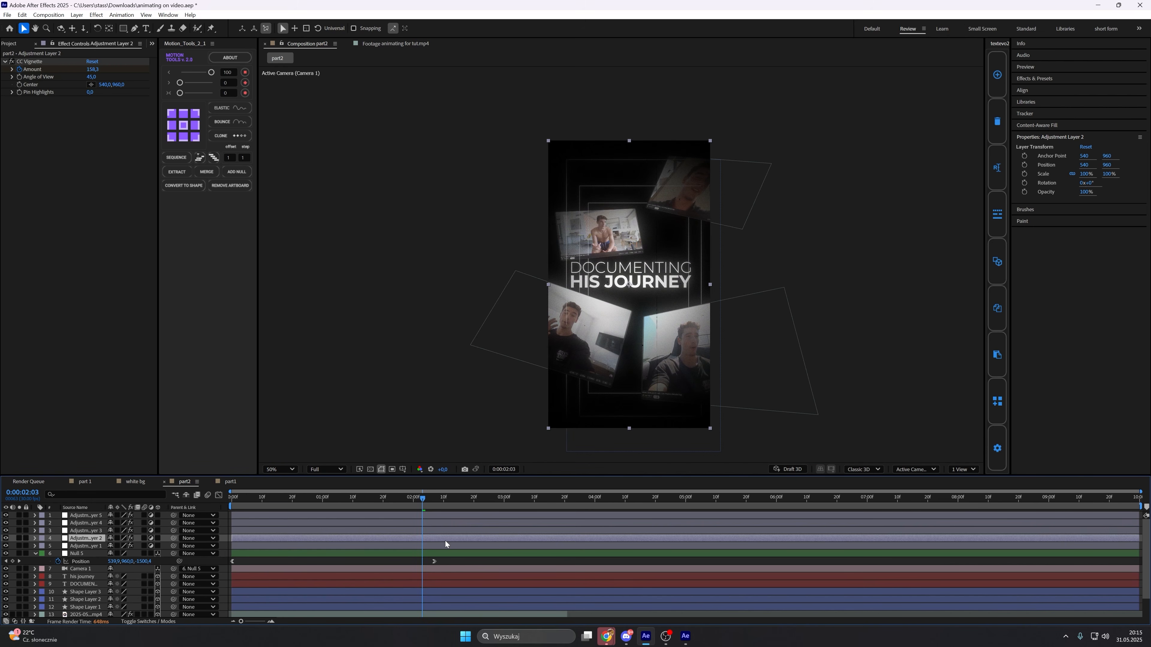
key("u")
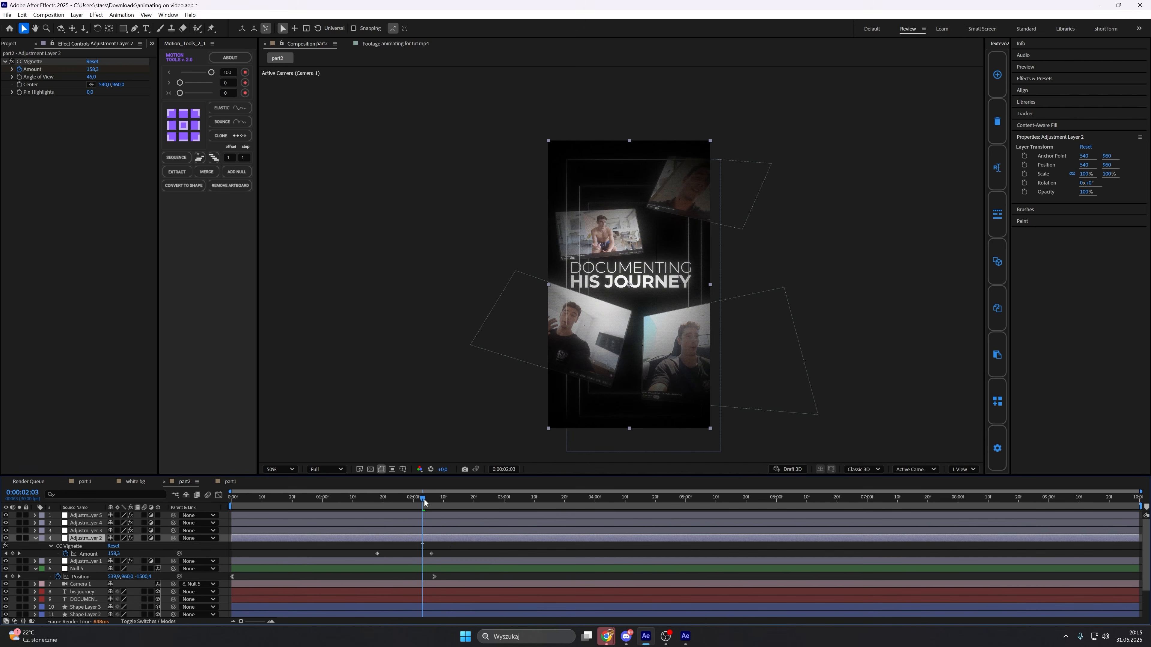
left_click_drag(423, 498, 373, 499)
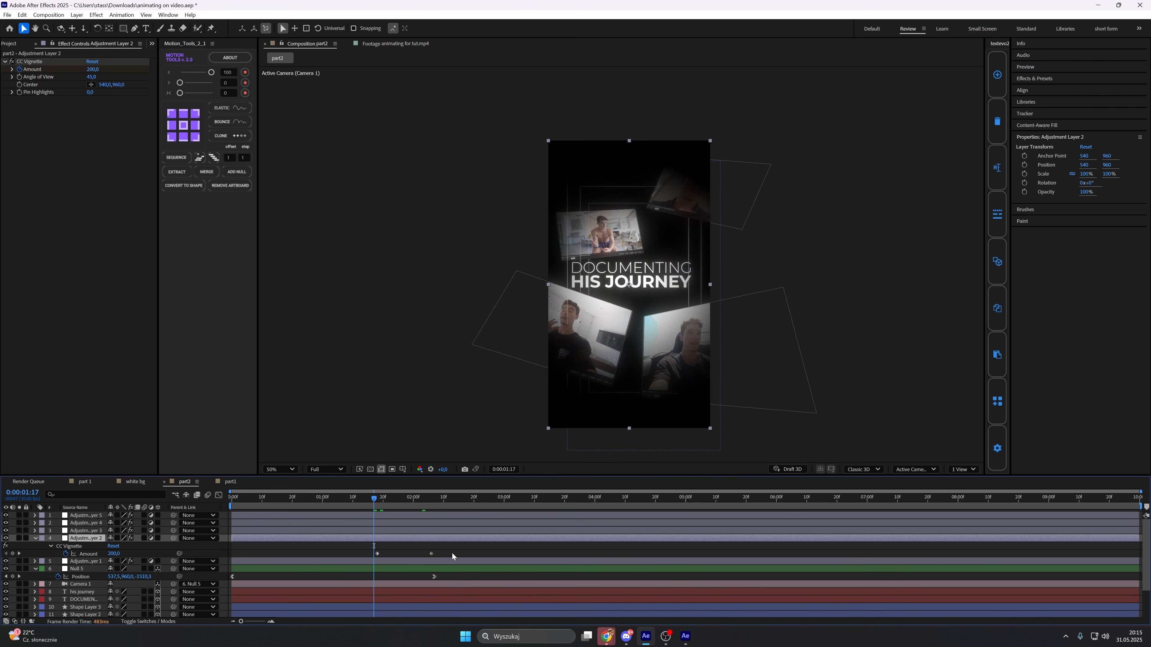
left_click_drag(450, 551, 421, 553)
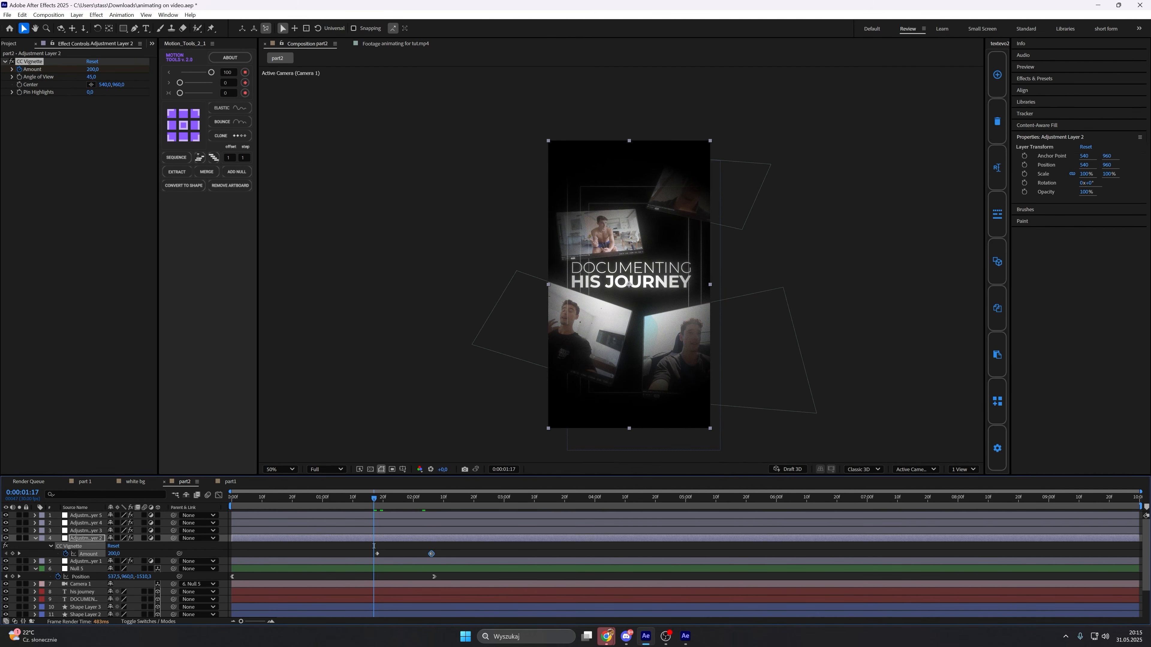
left_click(66, 554)
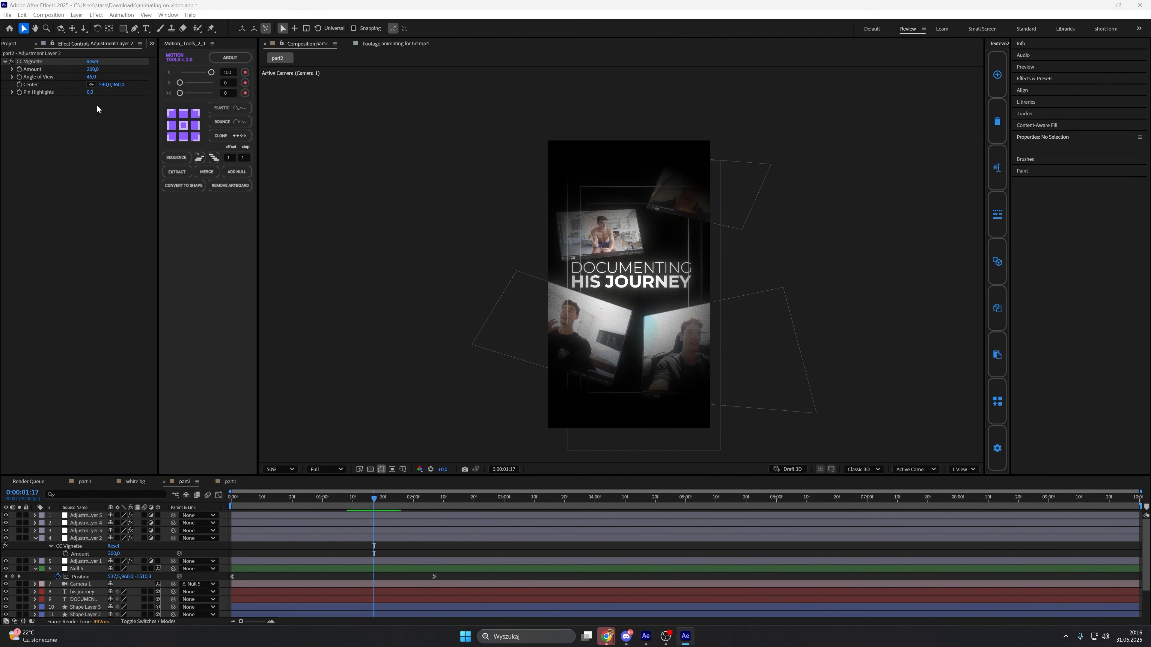
Set the CC Vignette Amount on Adjustment Layer 2 to 150 and collapse the layer's properties.
left_click(93, 69)
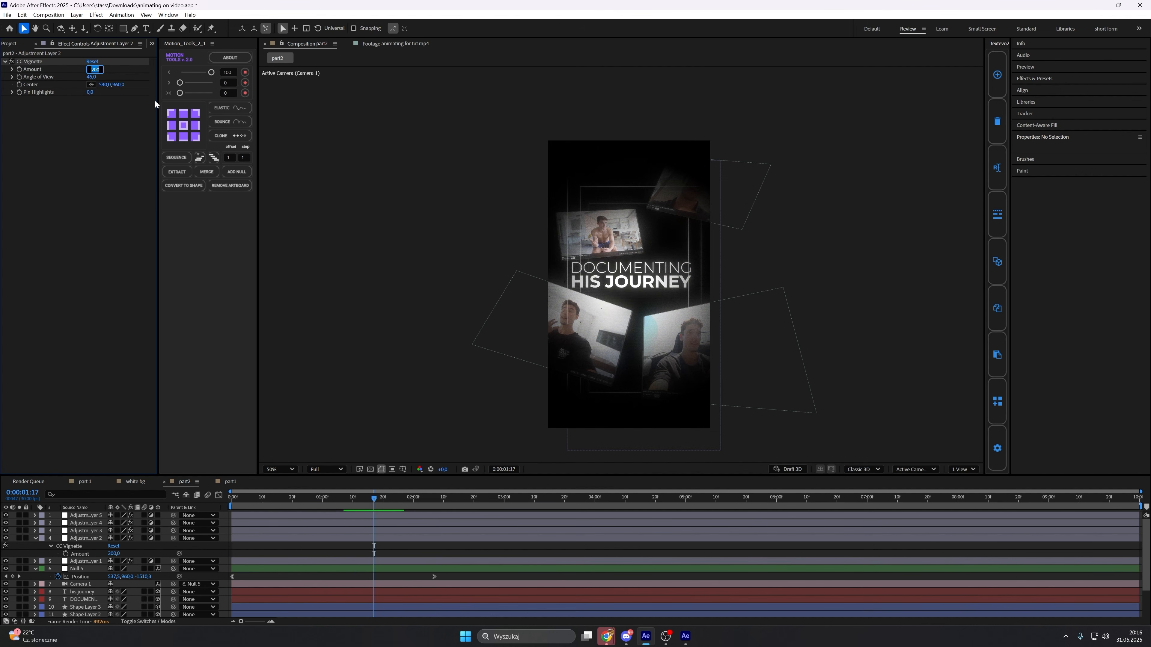
key("BackSpace")
type("150")
key("Return")
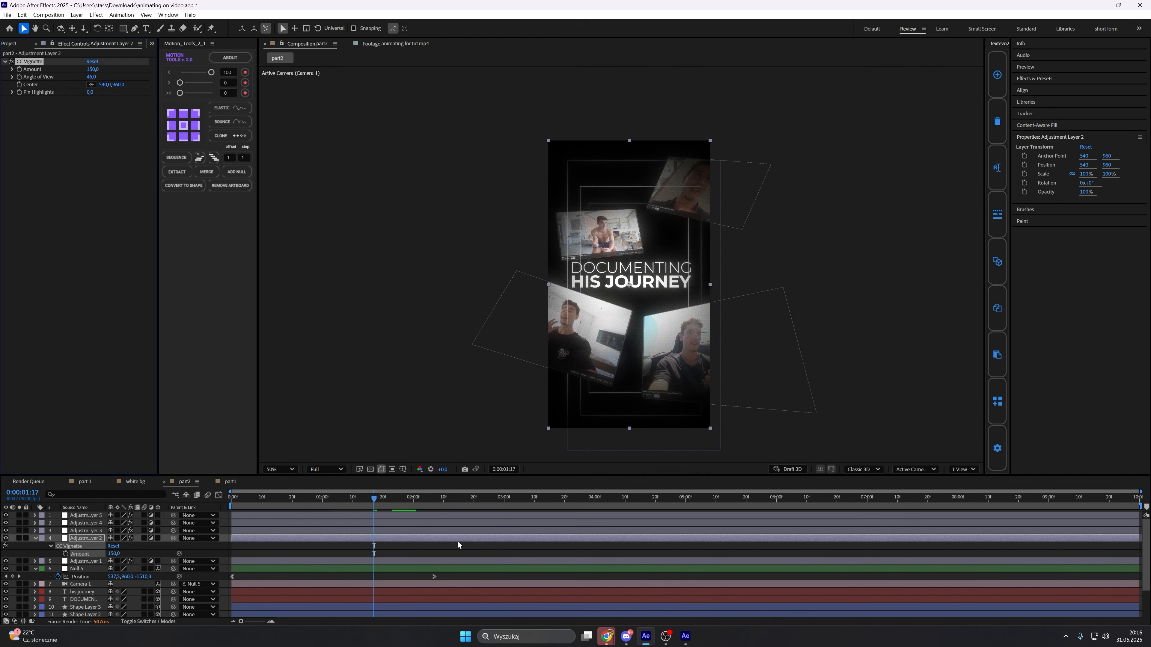
left_click(458, 545)
left_click_drag(622, 360, 575, 377)
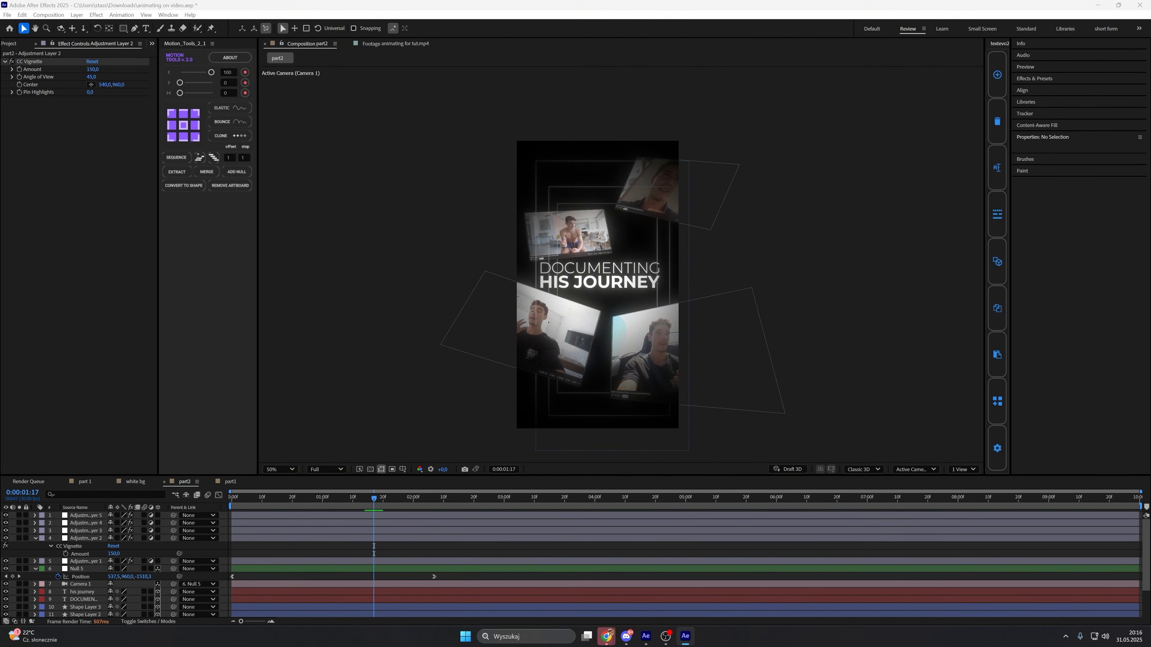
left_click(227, 528)
left_click(35, 538)
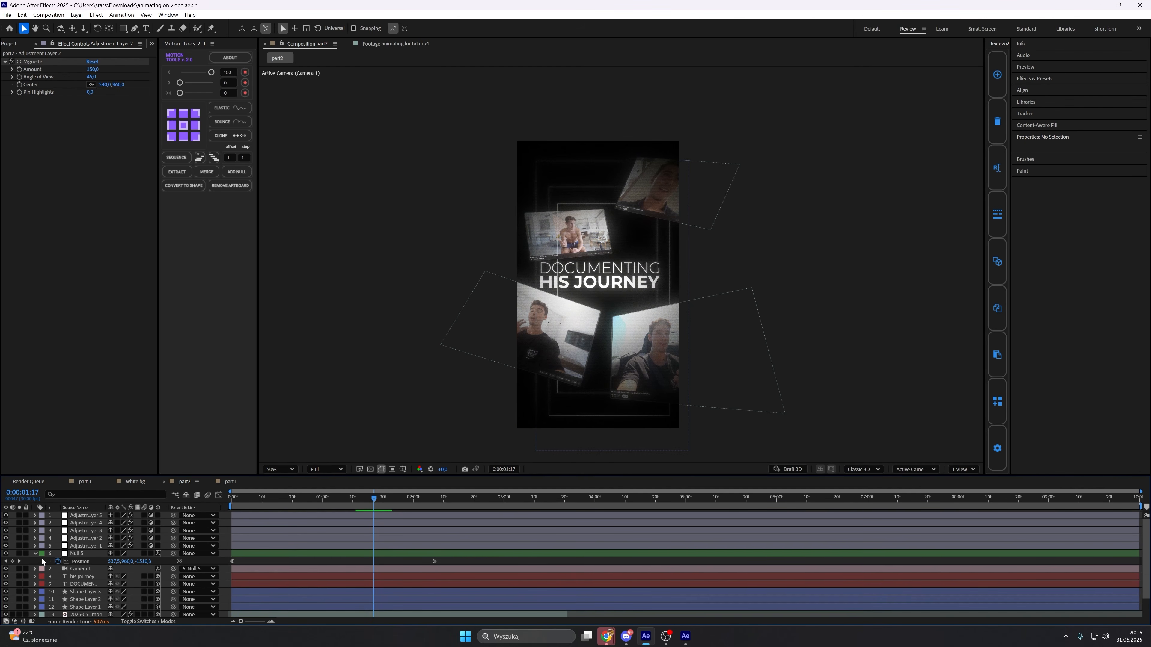
Collapse Null 5's properties and add a new adjustment layer at the top of the part2 composition.
left_click(35, 553)
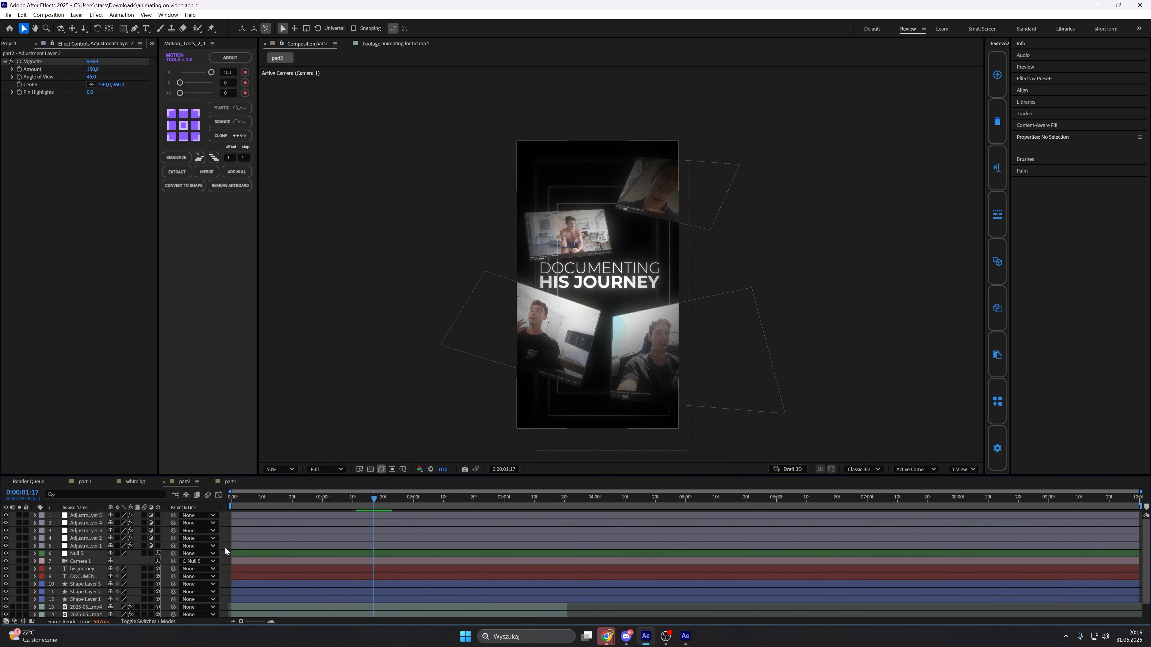
left_click(229, 546)
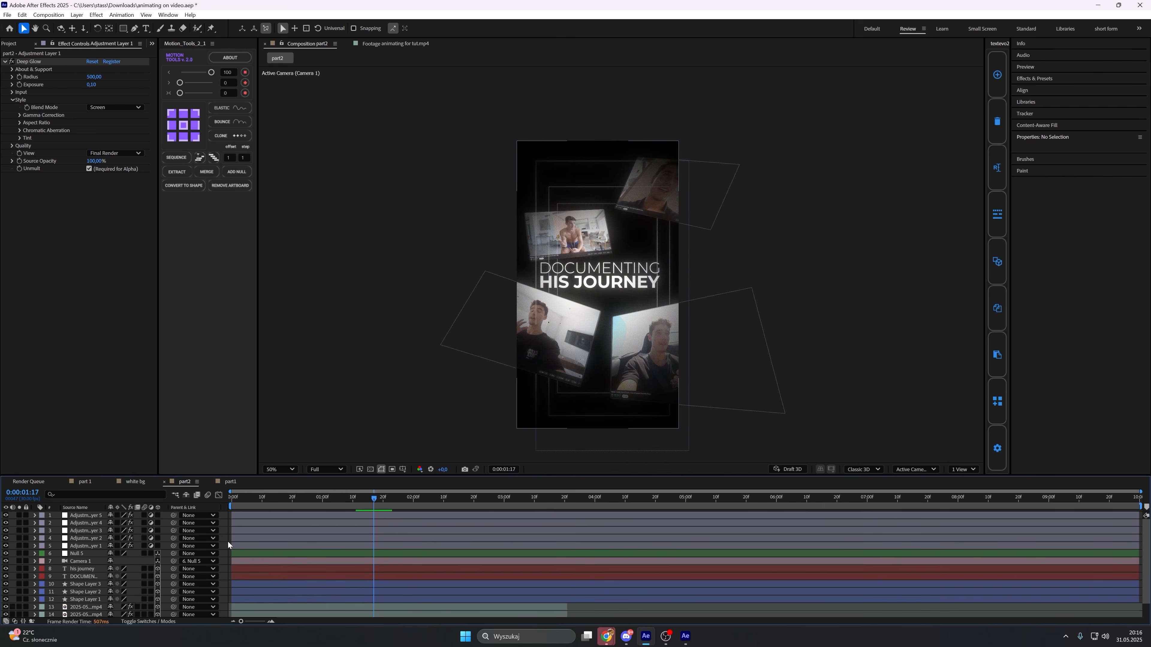
right_click(224, 545)
mouse_move(240, 428)
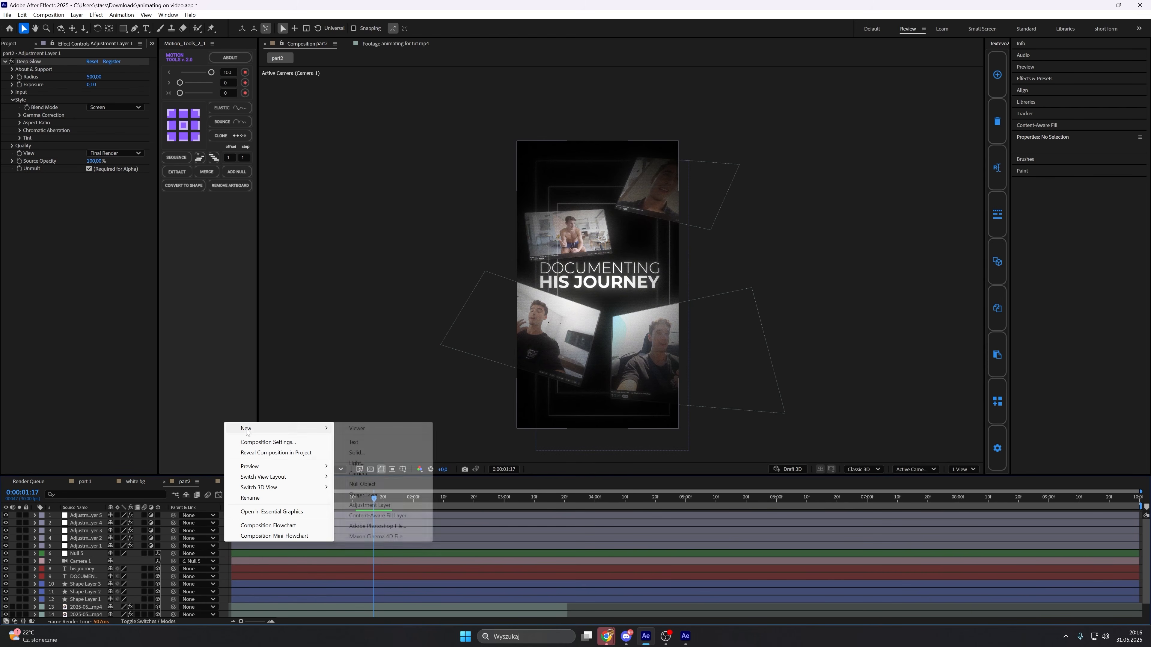
left_click(362, 494)
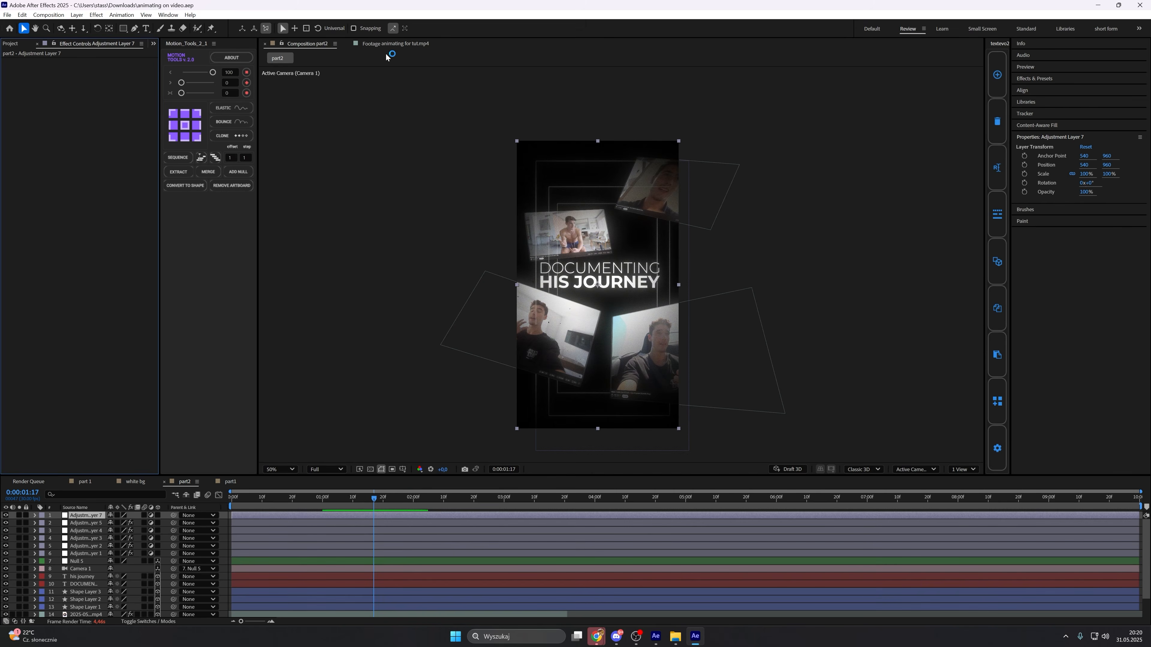
Examine the colour grade of the DOCUMENTING scene in the reference footage at 0:00:03:28, and return to part2.
left_click(394, 44)
scroll(435, 272, "up", 1)
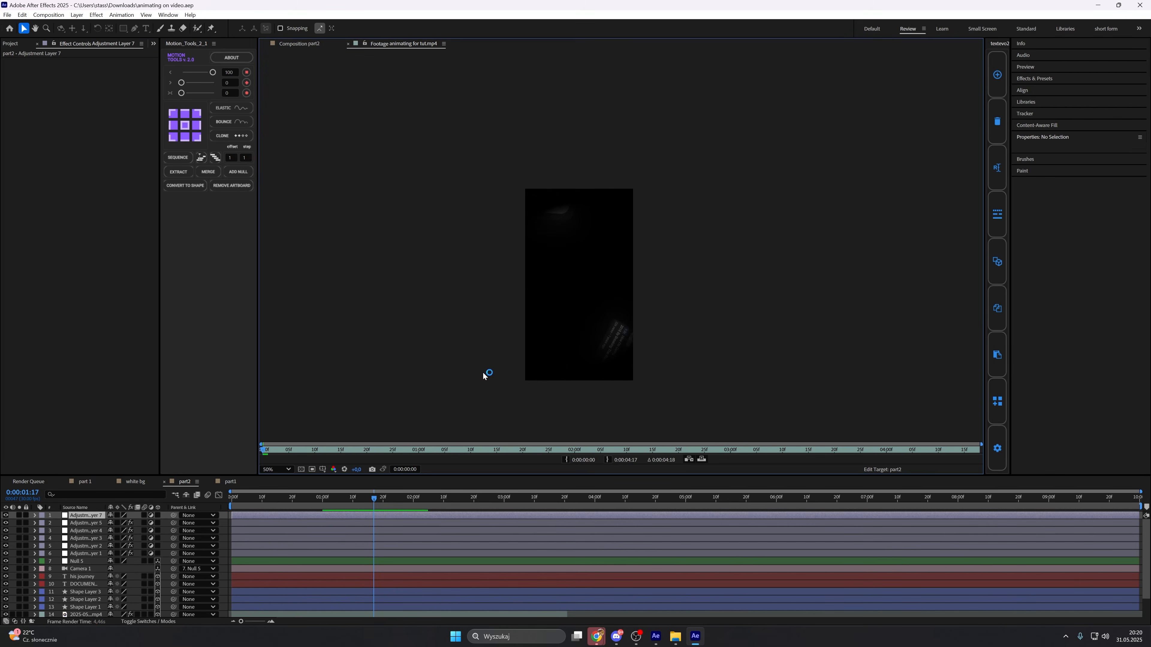
left_click_drag(410, 449, 876, 433)
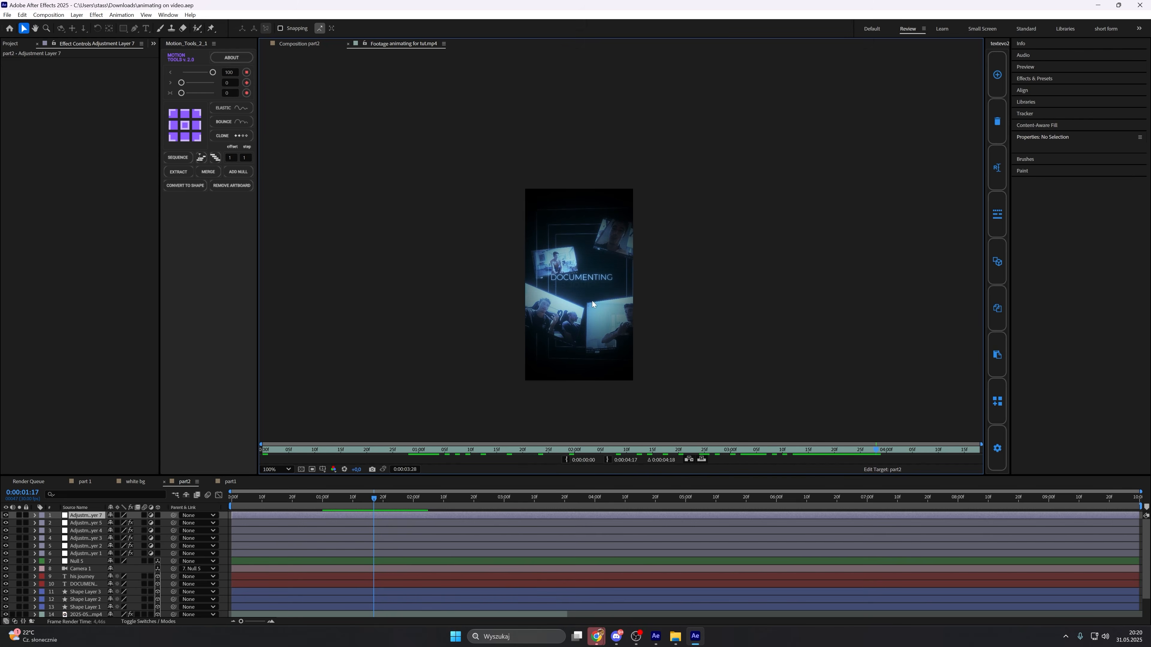
scroll(562, 308, "up", 1)
left_click_drag(562, 308, 586, 236)
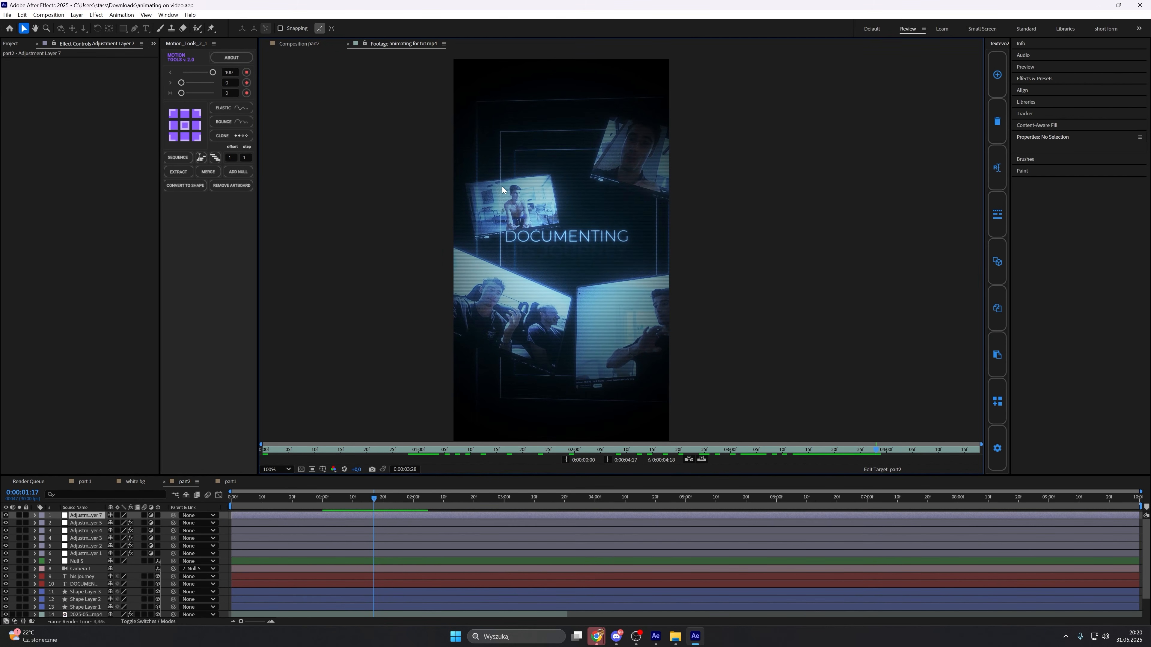
left_click(314, 43)
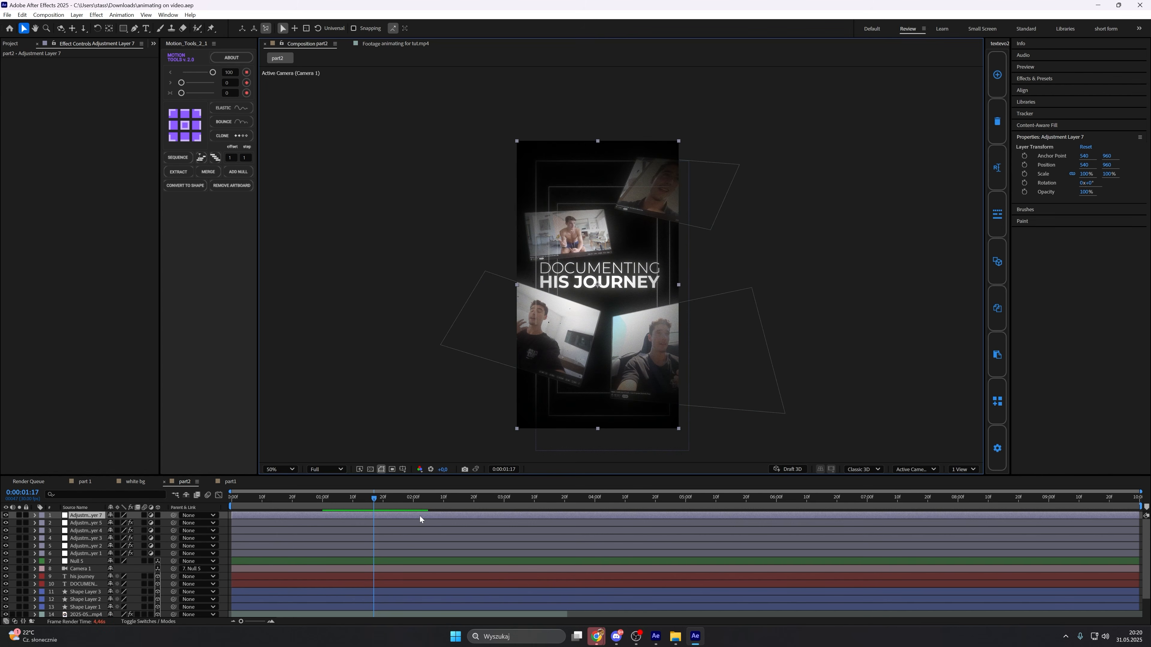
Apply the Looks effect to Adjustment Layer 7 and open its look for editing in Magic Bullet Looks.
key("ctrl+space")
type("loo")
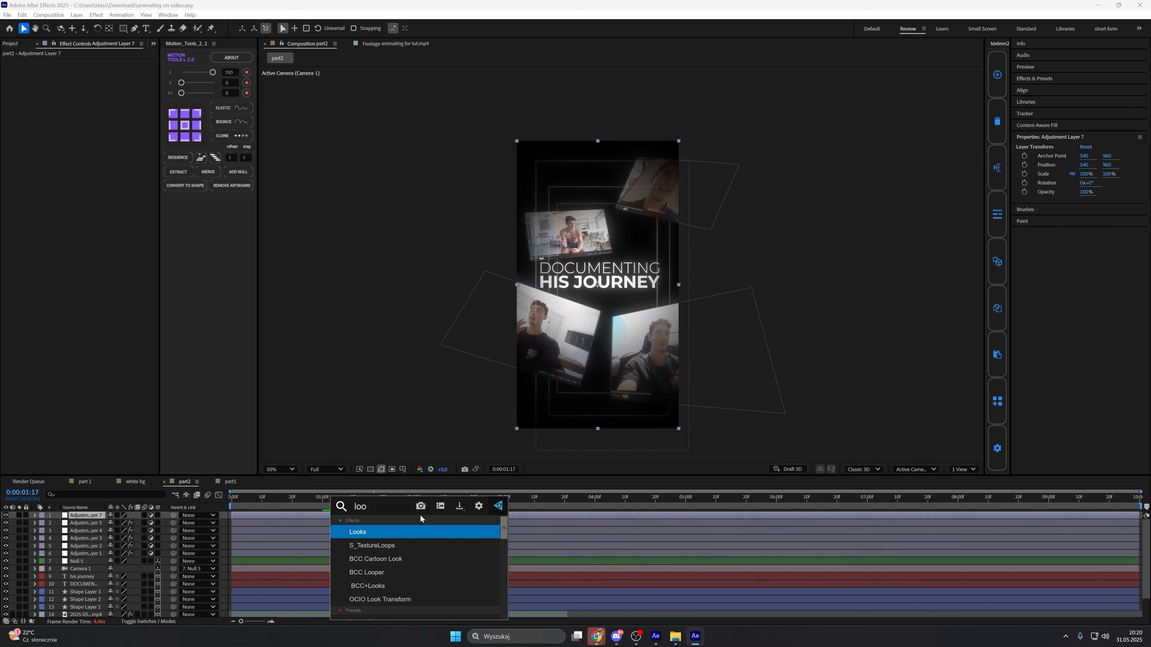
left_click(418, 535)
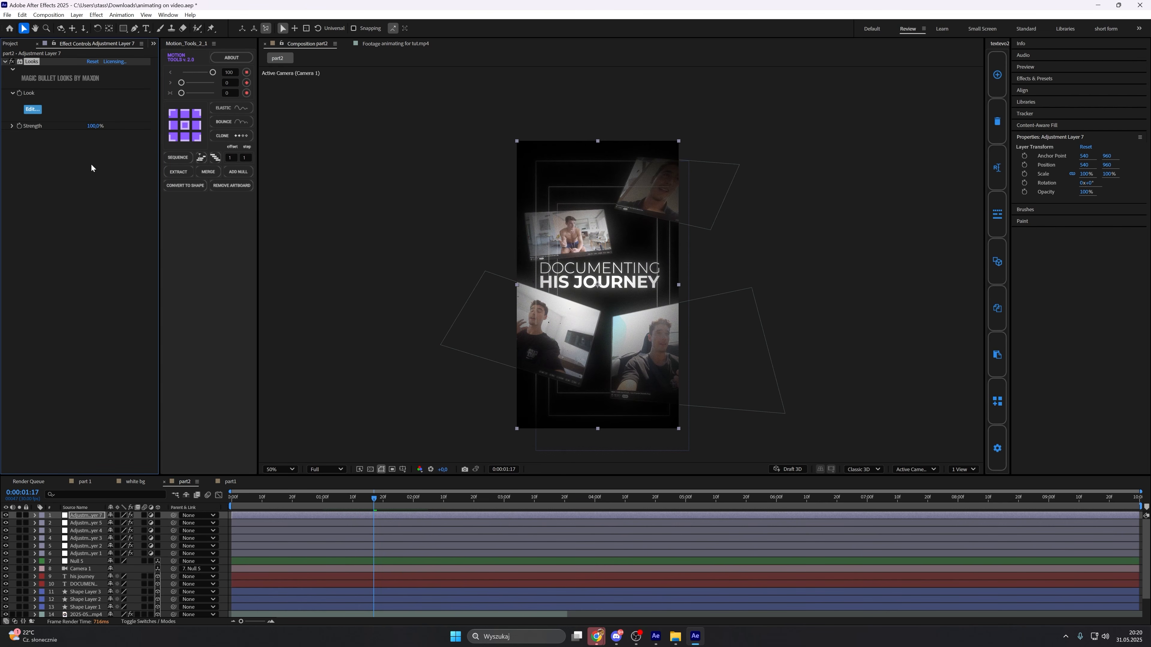
left_click(46, 112)
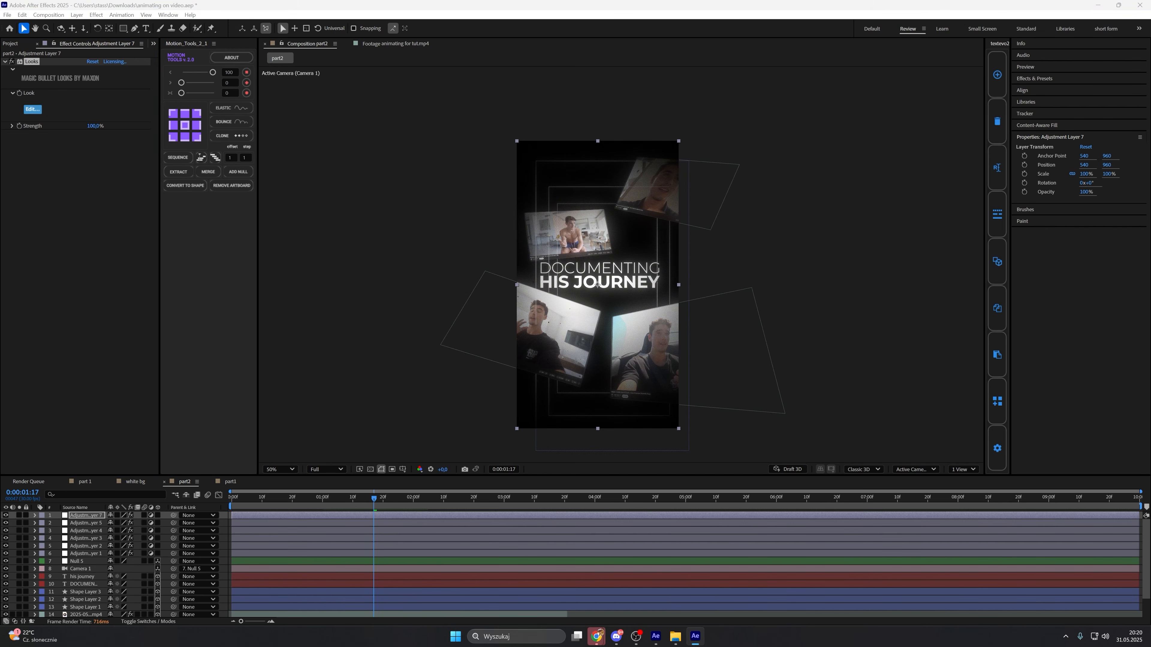
left_click_drag(0, 120, 459, 94)
left_click_drag(626, 445, 727, 518)
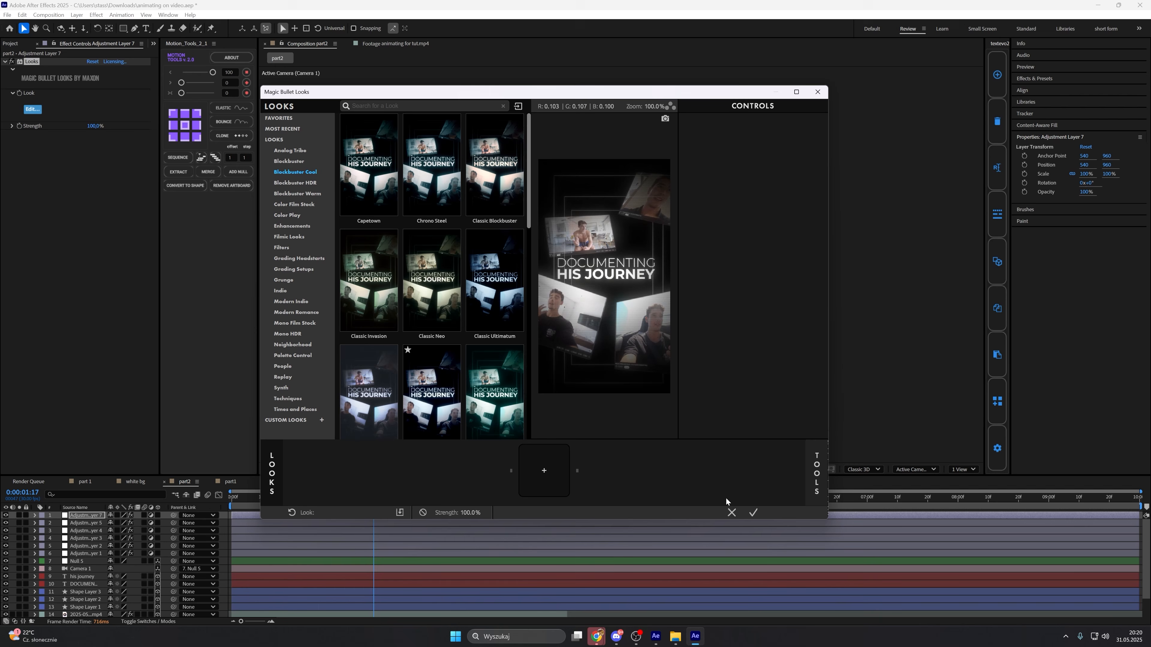
Enlarge the Magic Bullet Looks window and add a Colorista tool to the look's tool chain.
left_click(814, 480)
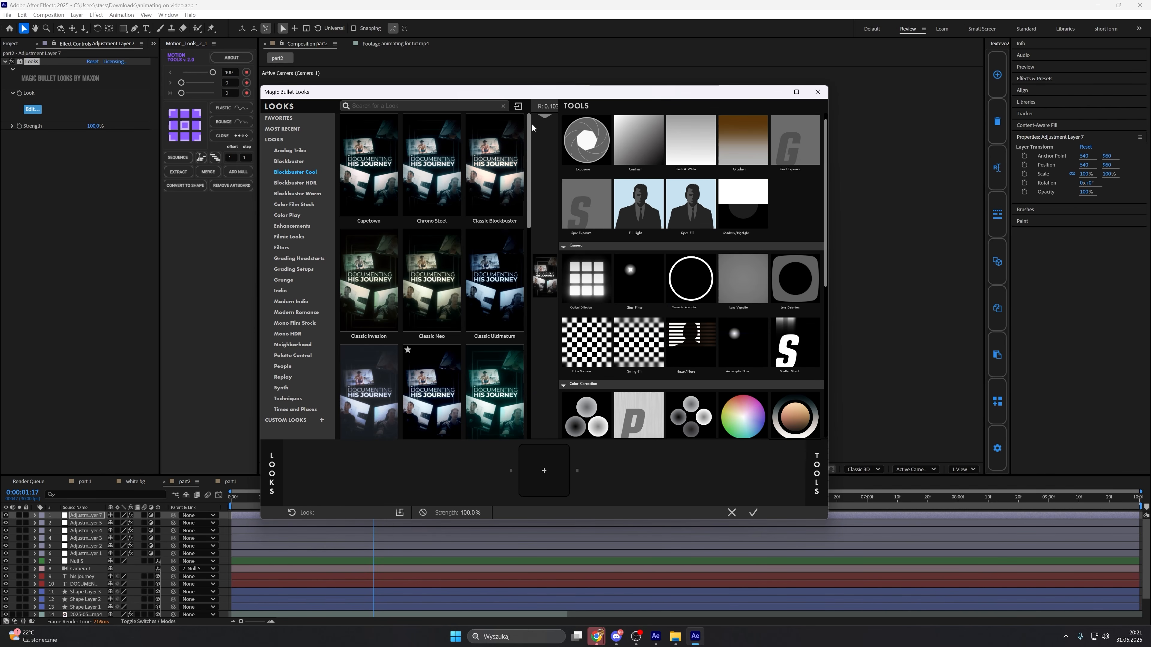
left_click_drag(829, 281, 1064, 282)
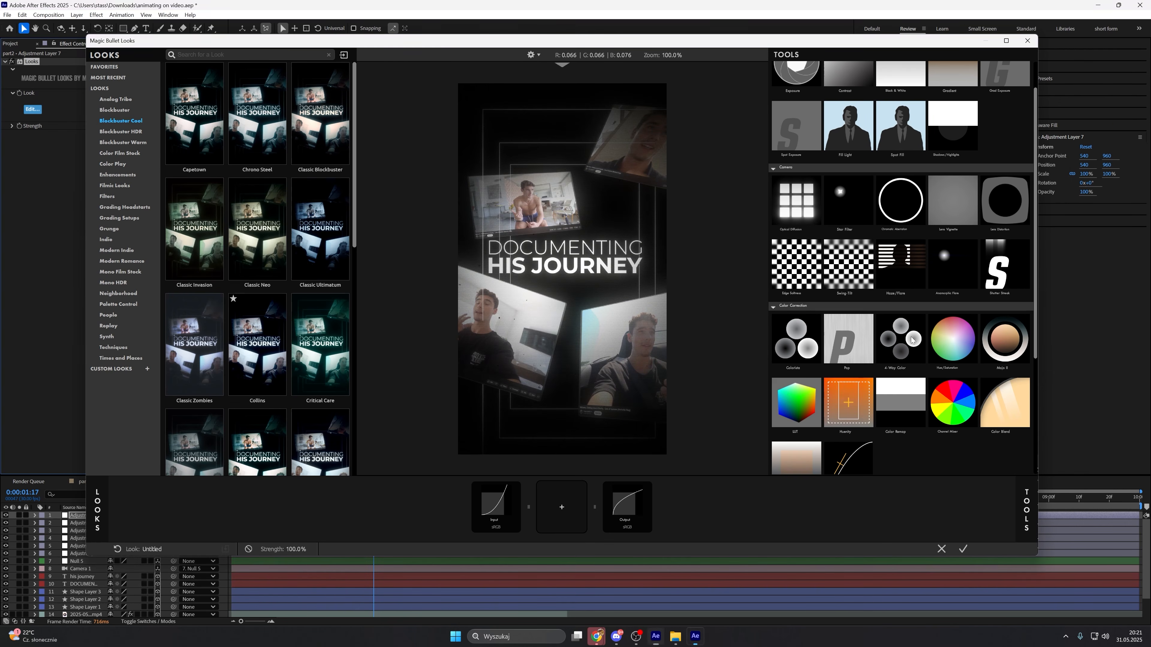
left_click(787, 354)
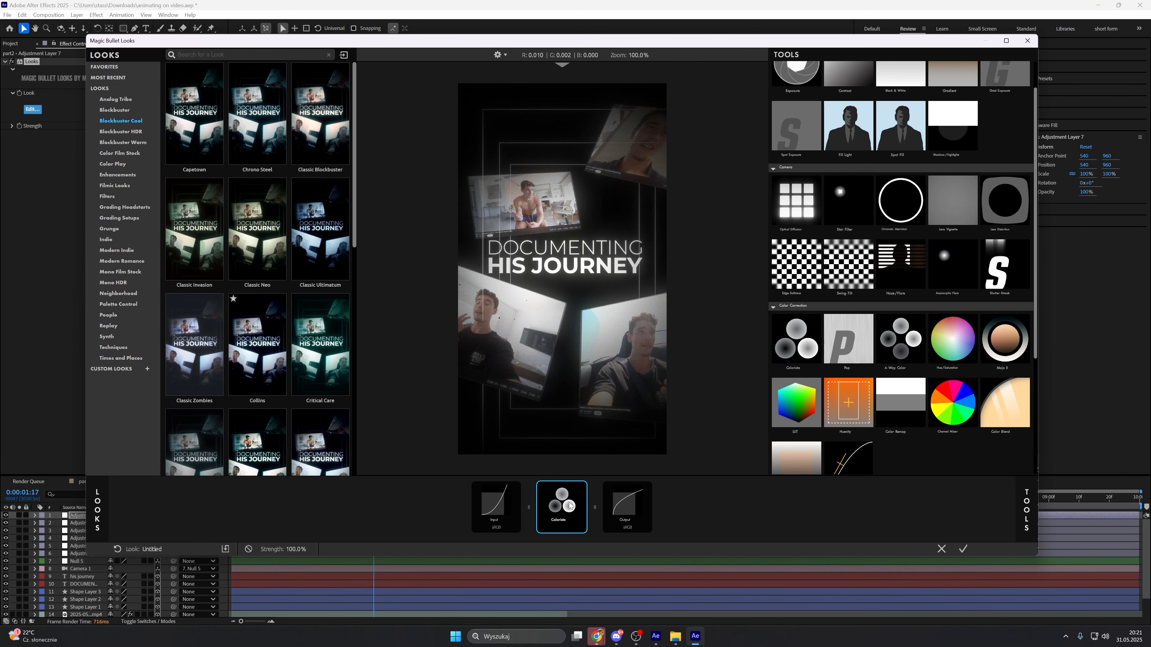
left_click(569, 501)
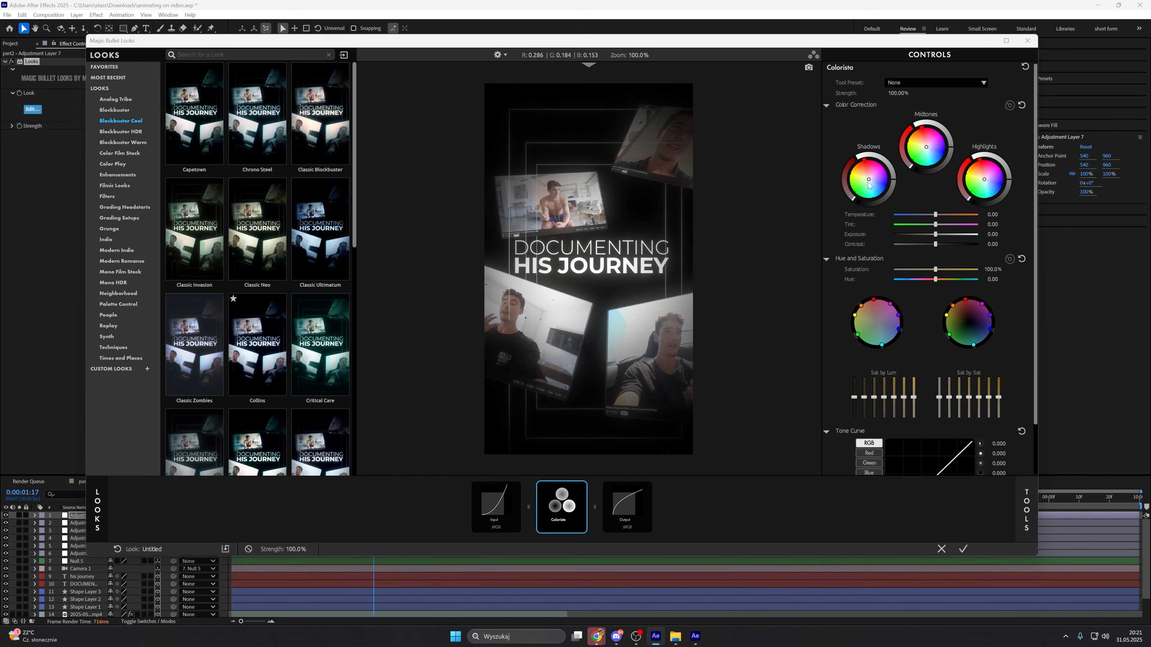
Tint Colorista's shadows slightly toward orange and its highlights toward blue.
left_click_drag(869, 180, 868, 180)
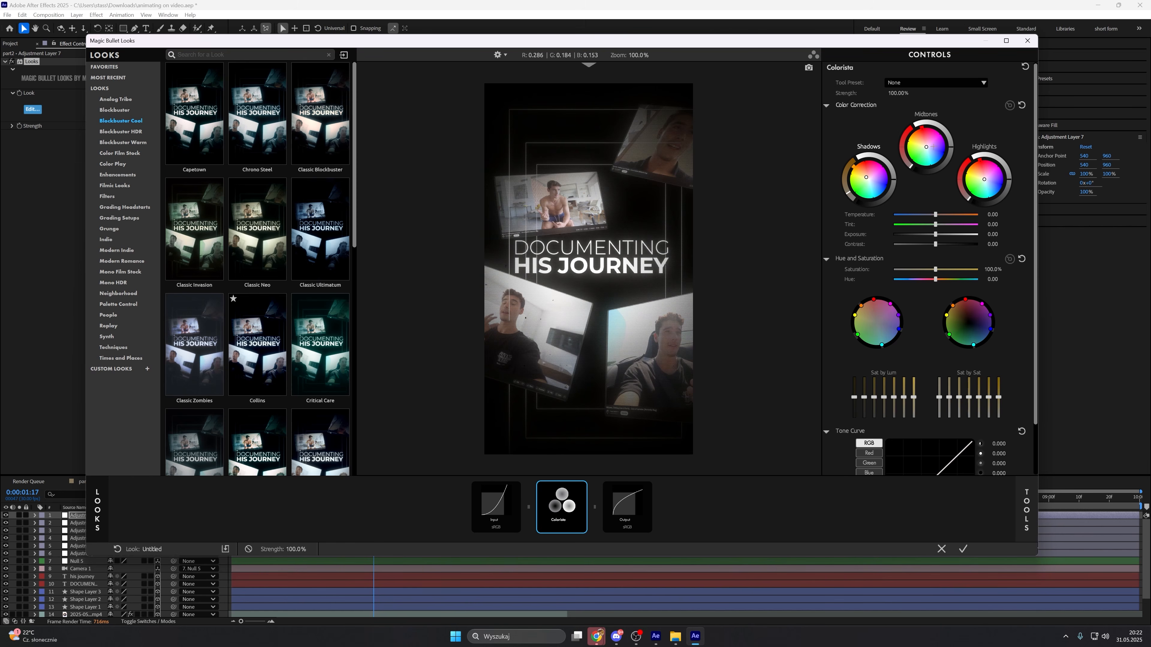
left_click_drag(985, 179, 985, 180)
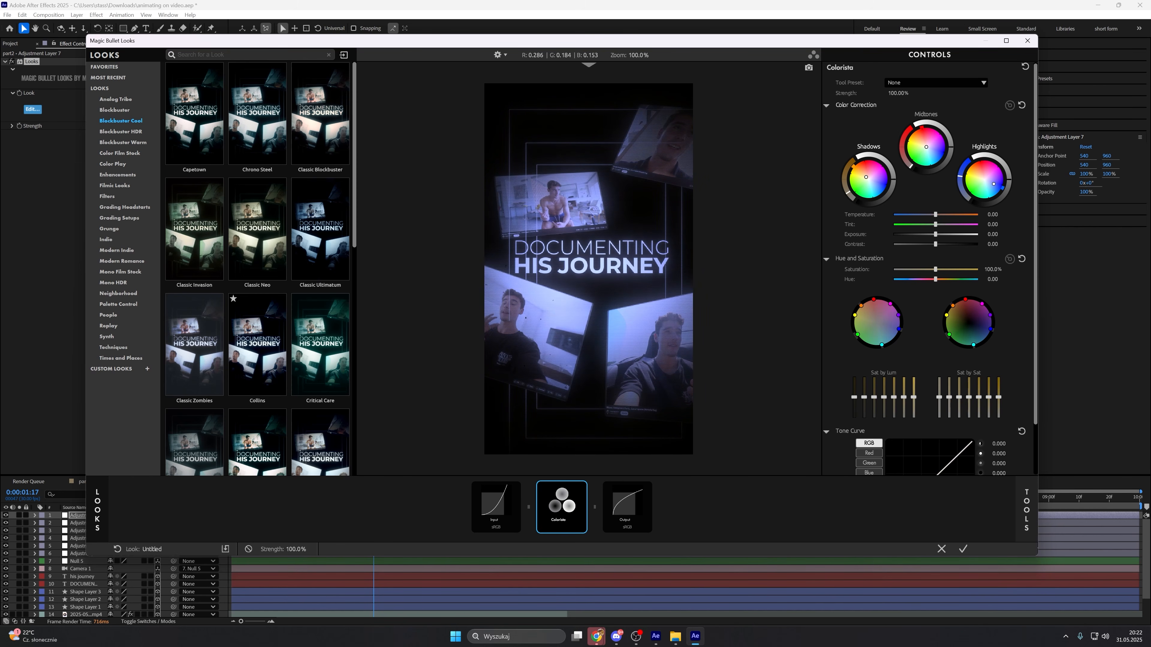
left_click_drag(994, 184, 995, 186)
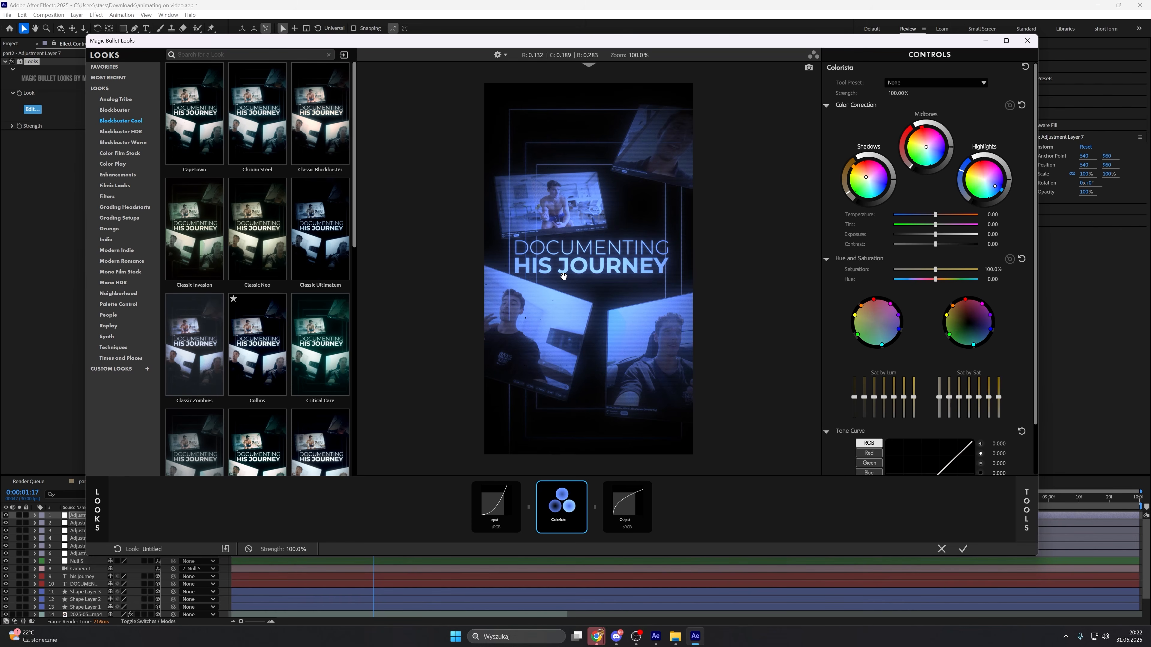
Add a Telecine Net tool after Colorista in the look's tool chain.
left_click(1031, 495)
scroll(856, 422, "down", 8)
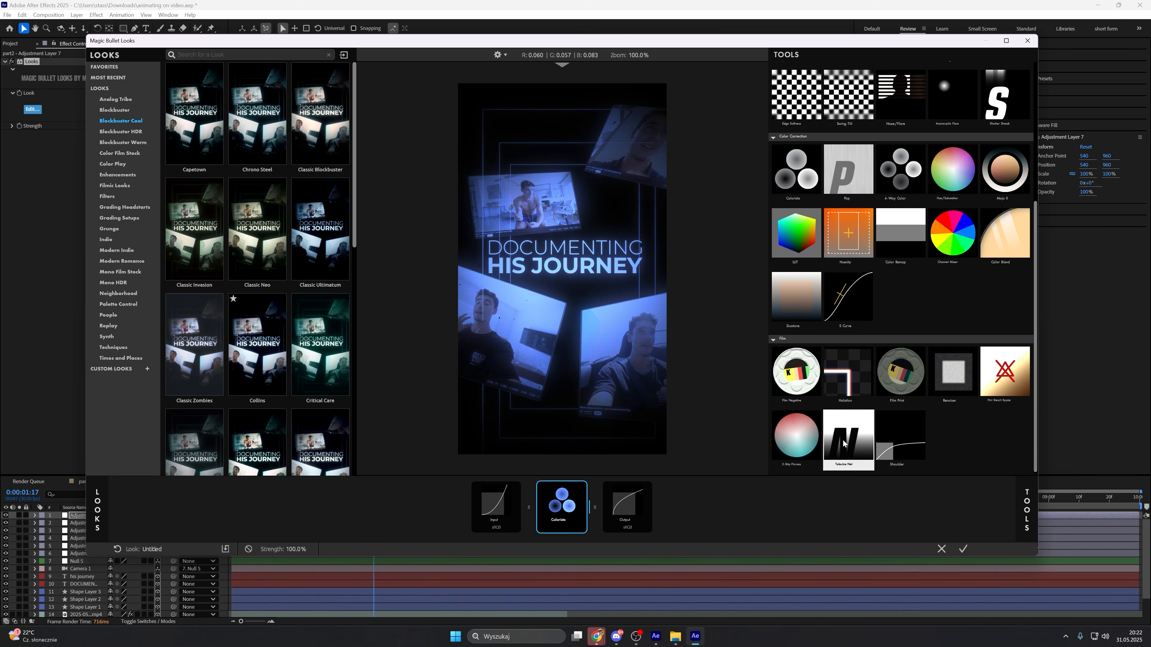
left_click_drag(844, 443, 605, 507)
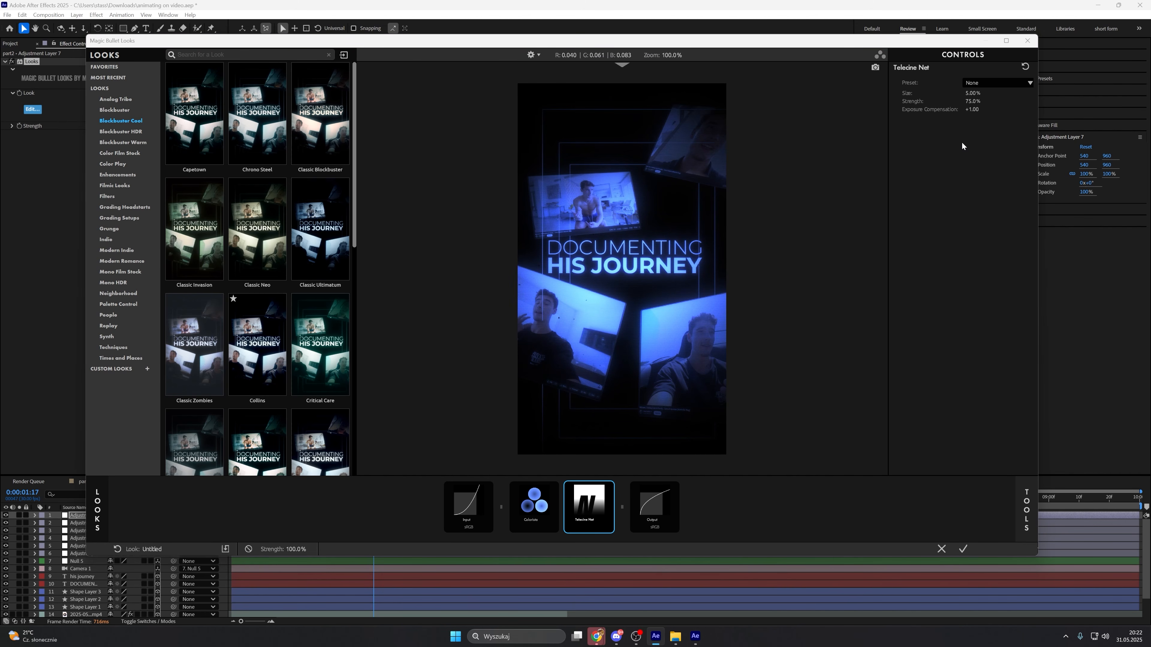
Add a 4-Way Color tool after Telecine Net and tint its shadows toward blue.
left_click(1027, 500)
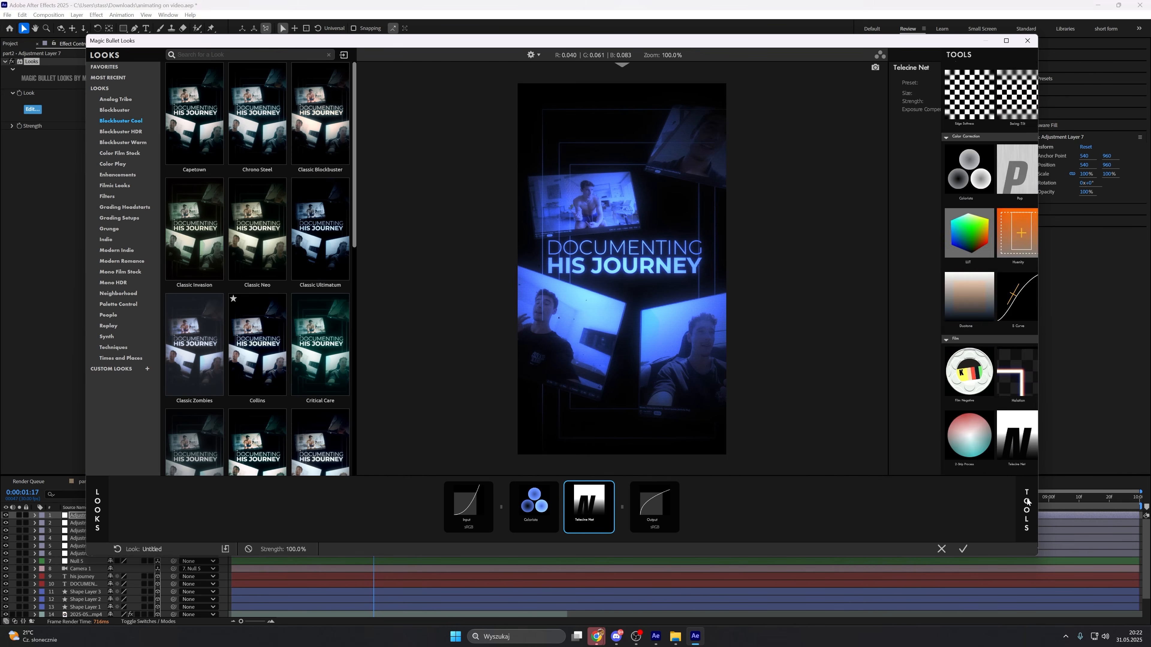
scroll(851, 326, "up", 1)
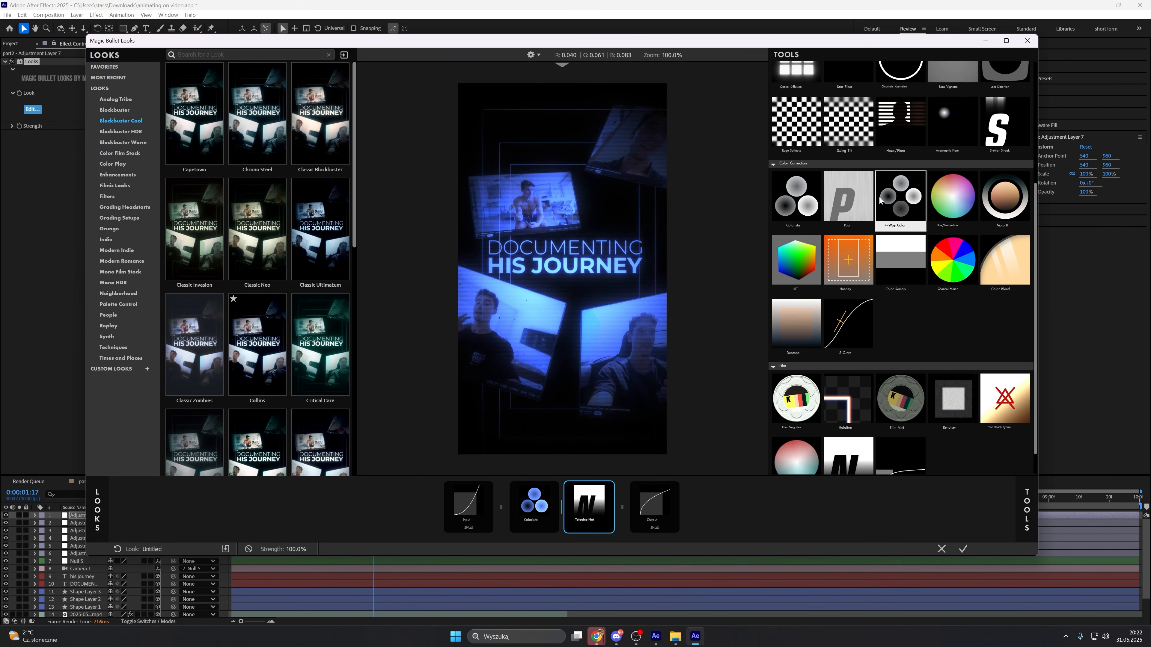
left_click_drag(912, 211, 618, 507)
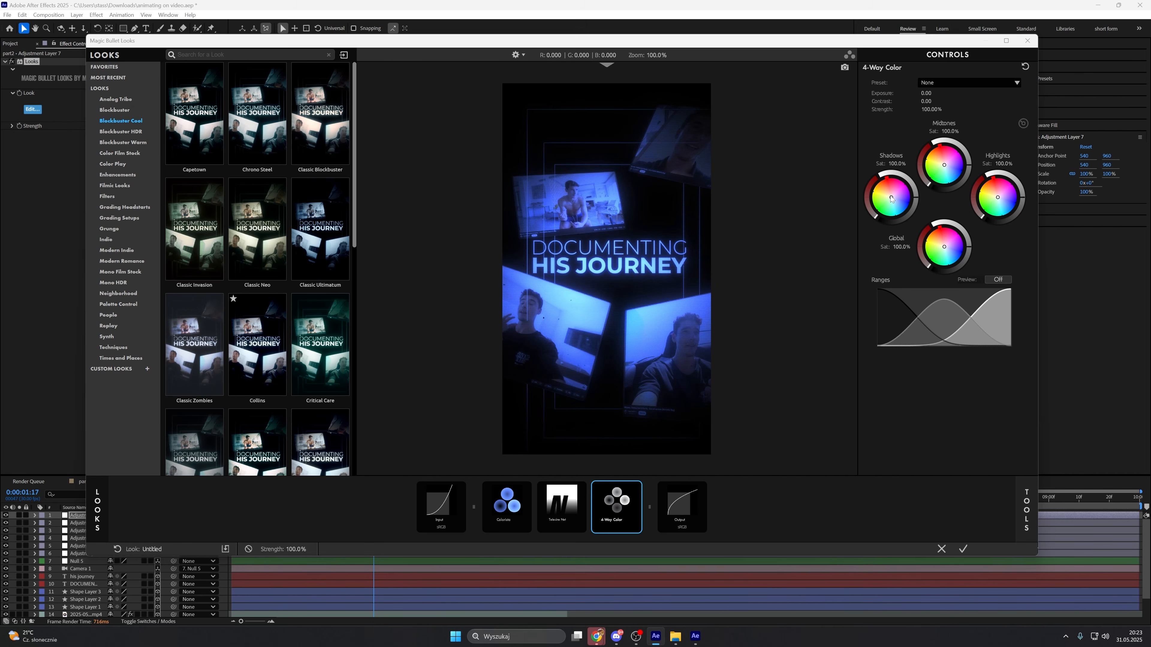
left_click_drag(891, 197, 897, 202)
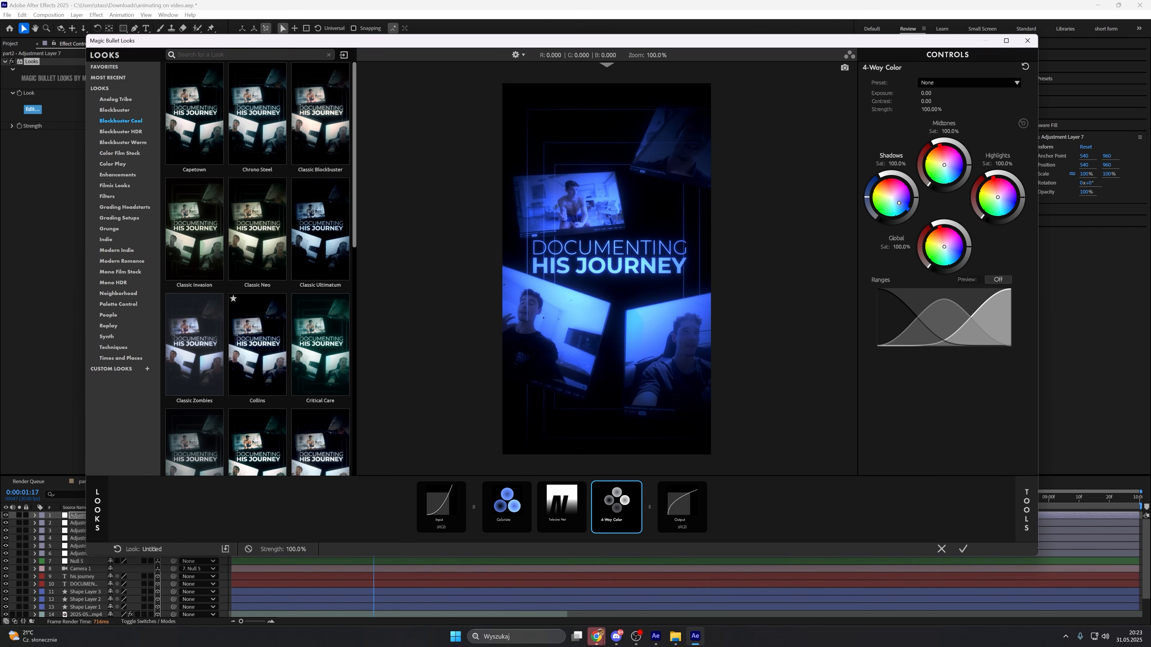
Reduce the blue tint of Colorista's highlights slightly and apply the finished look to Adjustment Layer 7.
left_click(520, 503)
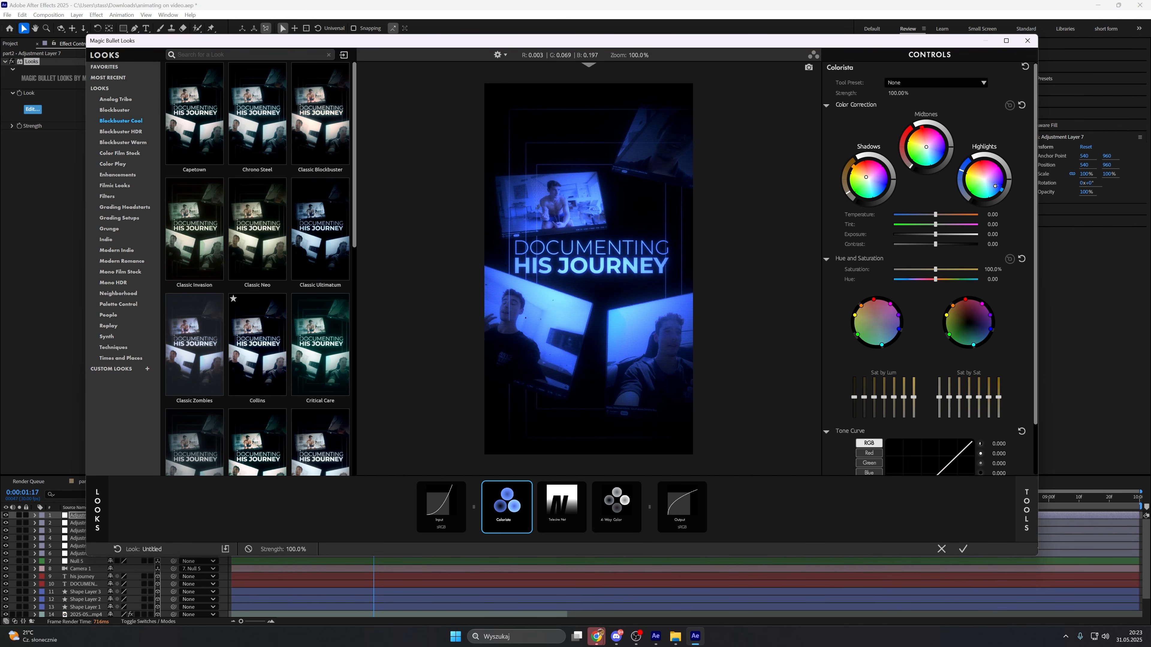
left_click_drag(995, 186, 993, 186)
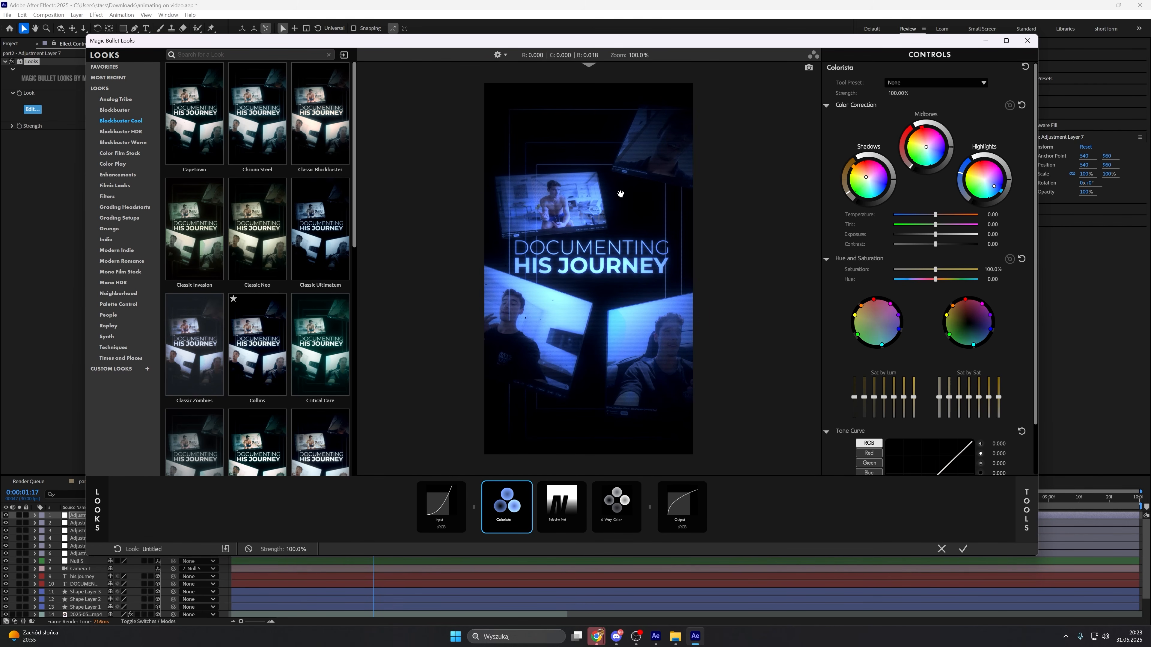
left_click(964, 549)
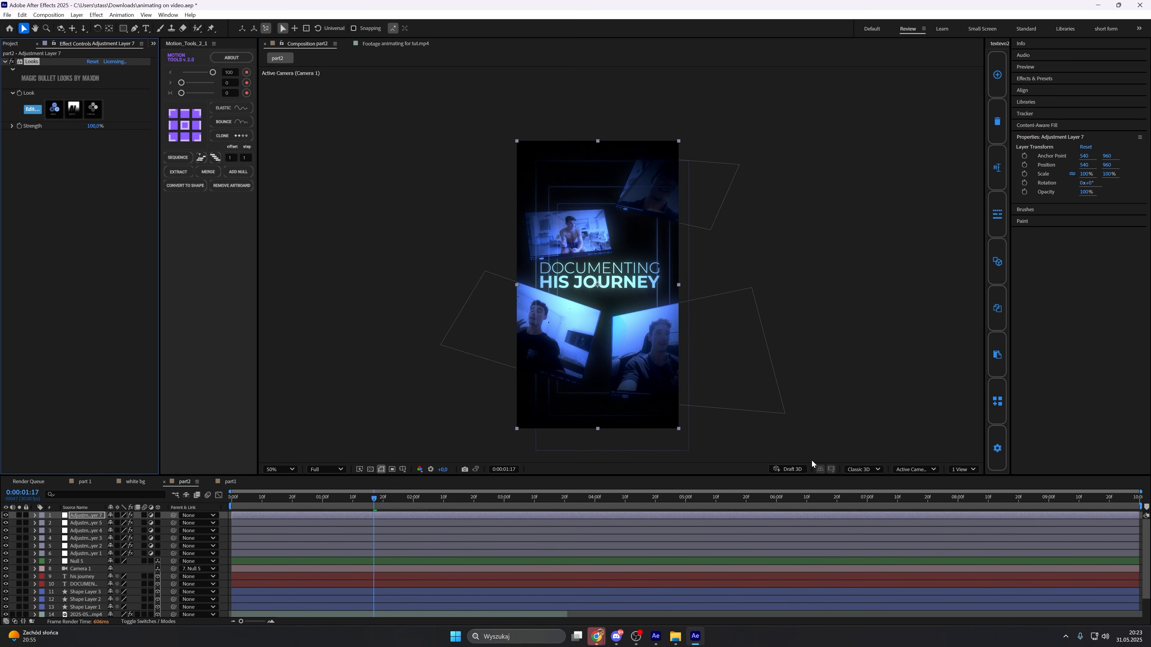
Move Adjustment Layer 7 directly below Adjustment Layer 4 in the layer stack and check the frame at 0:00:02:14.
left_click_drag(598, 339, 607, 315)
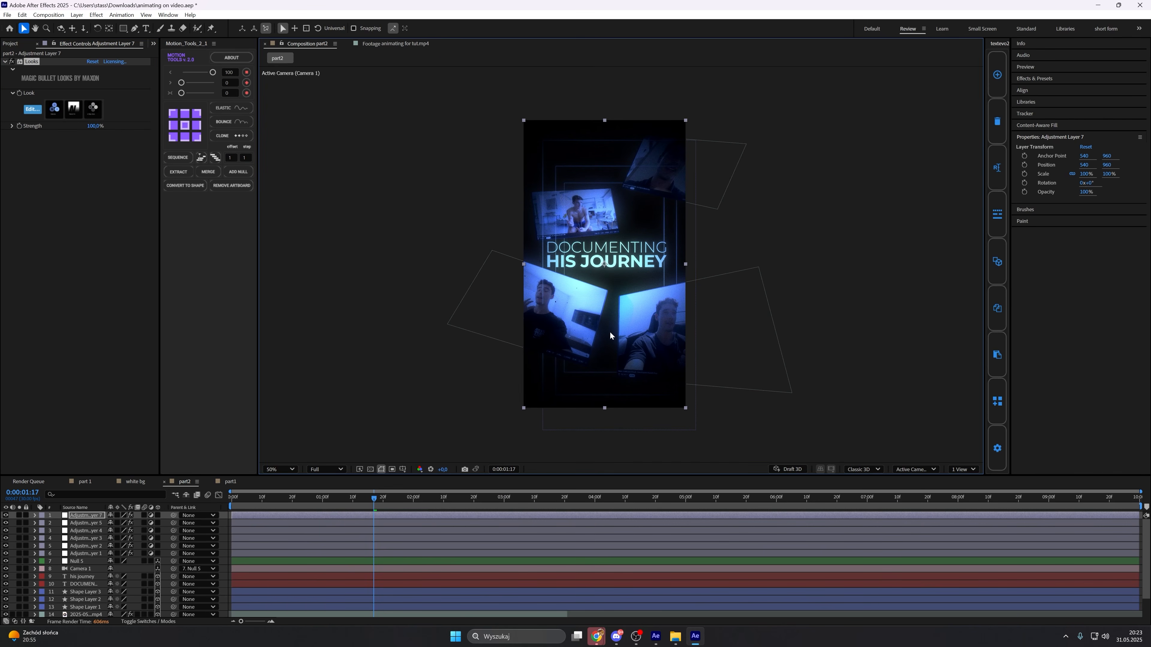
left_click(75, 517)
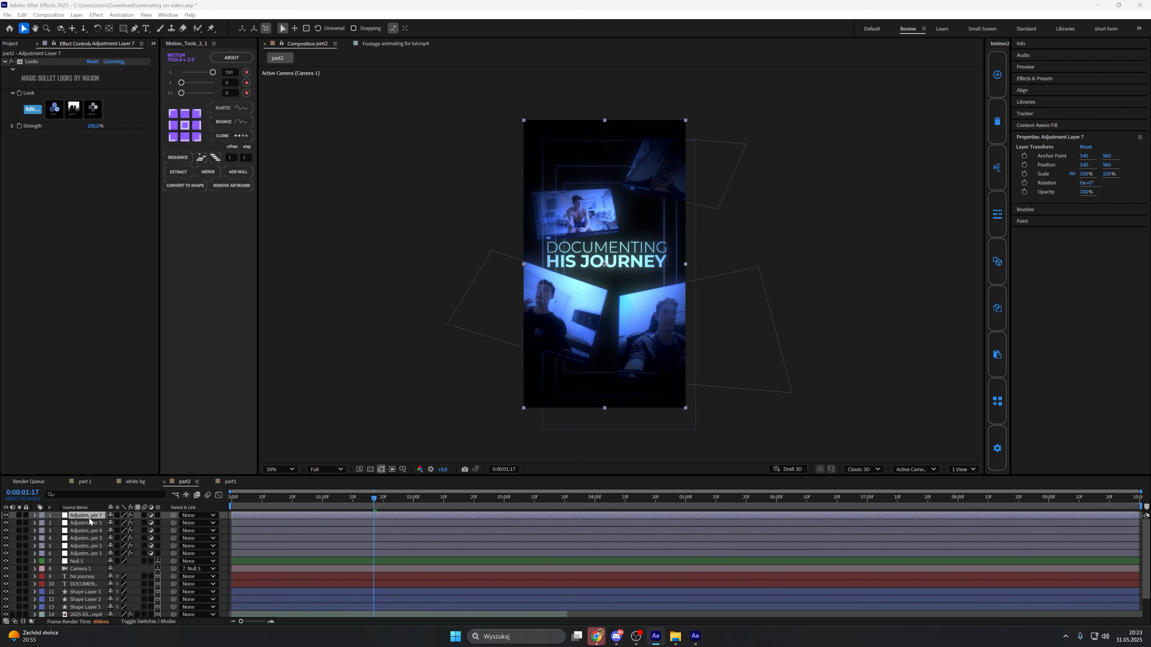
left_click(89, 523)
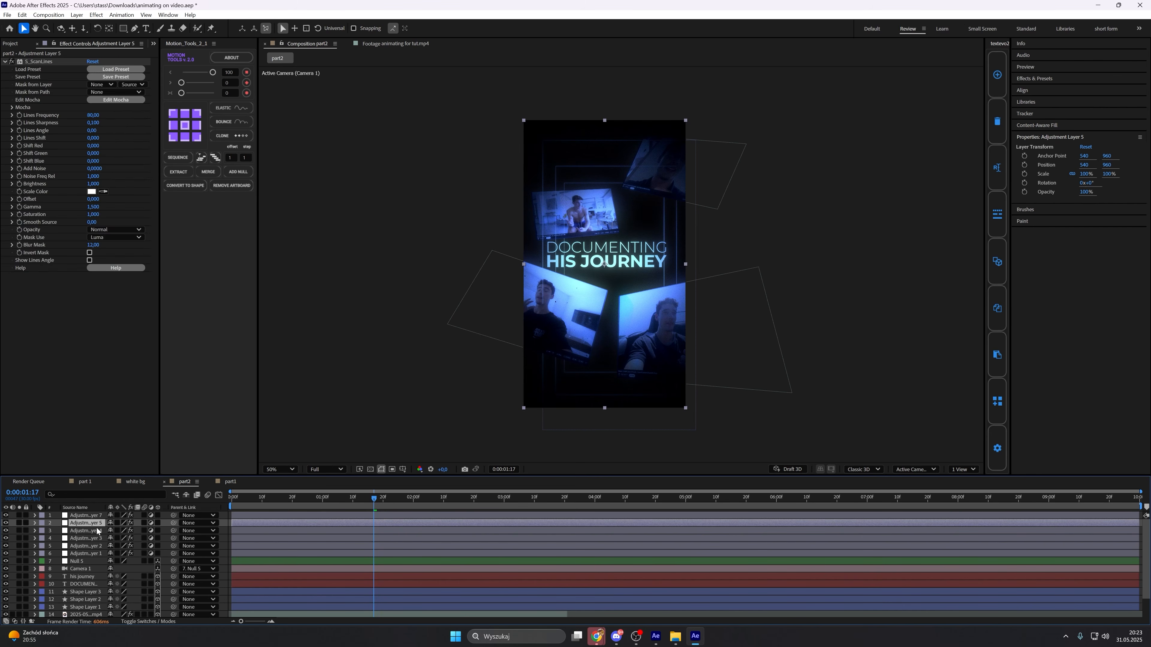
left_click(96, 530)
left_click_drag(85, 515, 93, 535)
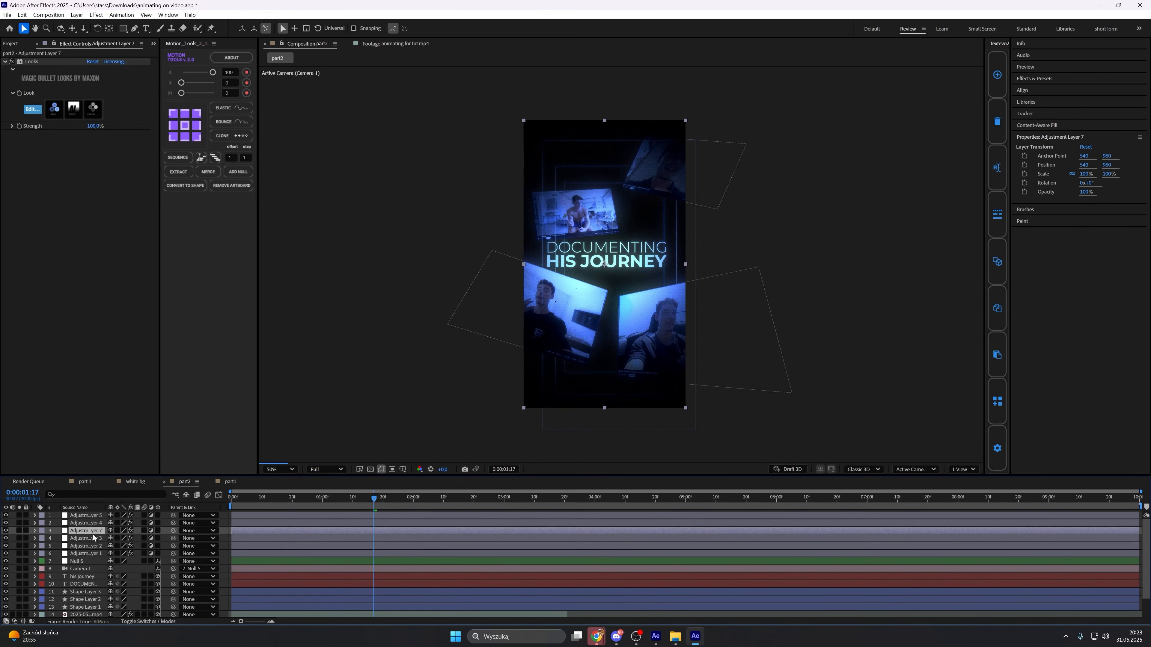
left_click(222, 535)
left_click(455, 505)
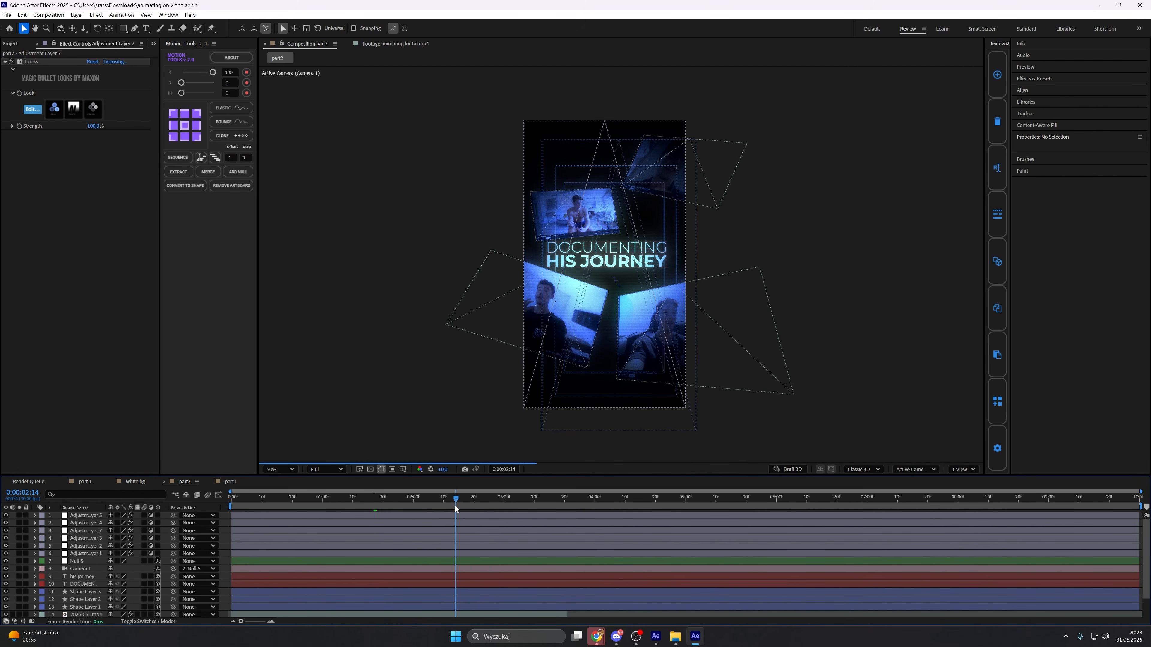
Scrub the reference clip from the 1ST YOUTUBERS scene to the DOCUMENTING scene to examine its color grade.
left_click(381, 42)
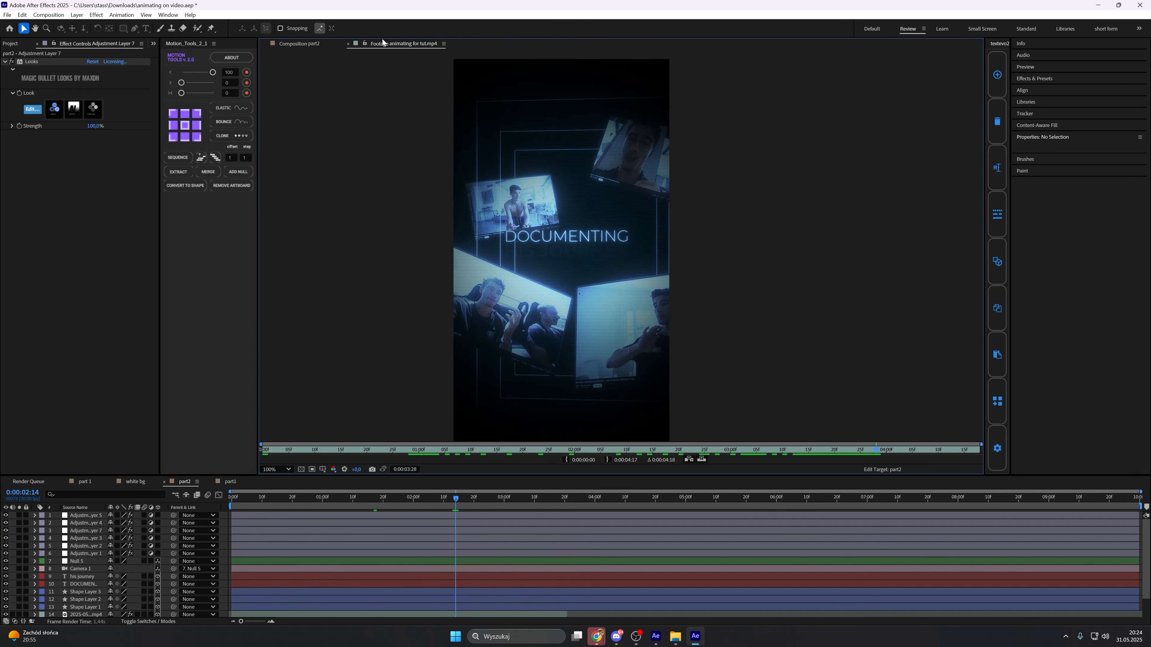
left_click_drag(472, 450, 490, 450)
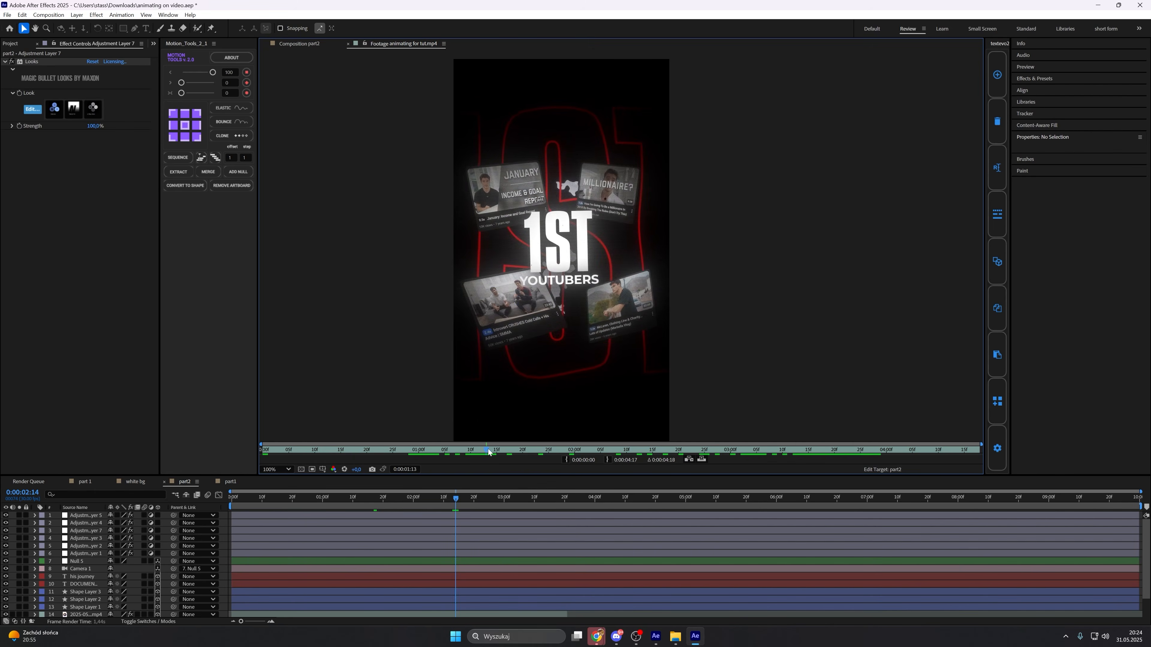
key("space")
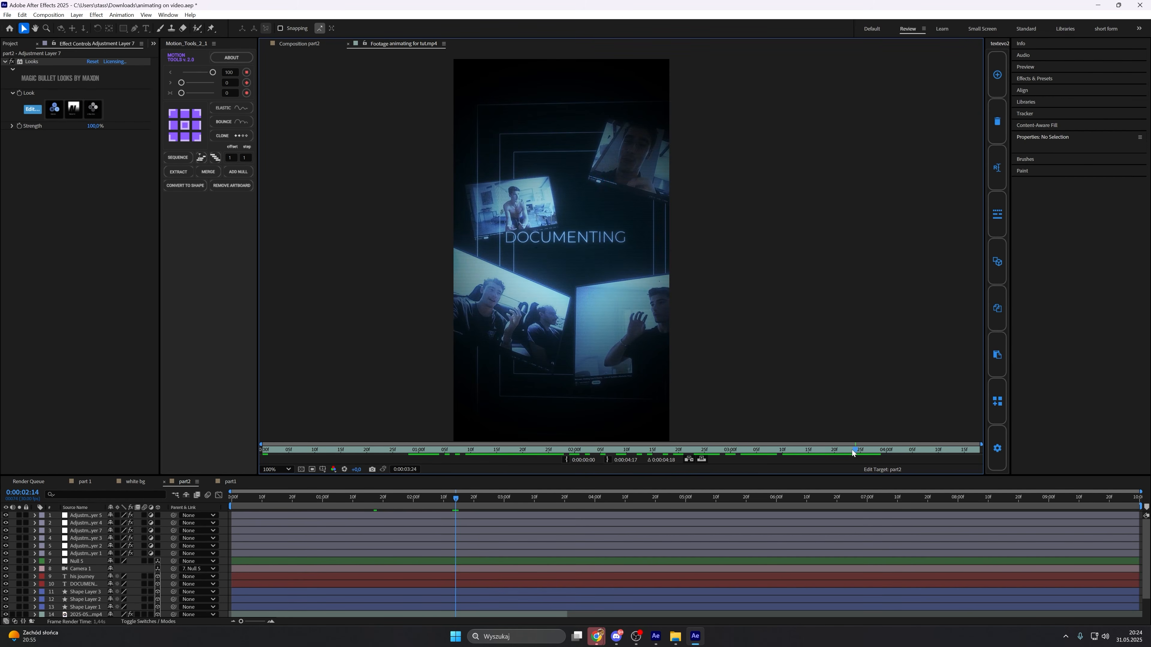
Reopen Adjustment Layer 7's look, shift Colorista's highlights from deep blue toward a softer cyan-blue, and apply it.
left_click(299, 43)
left_click(35, 112)
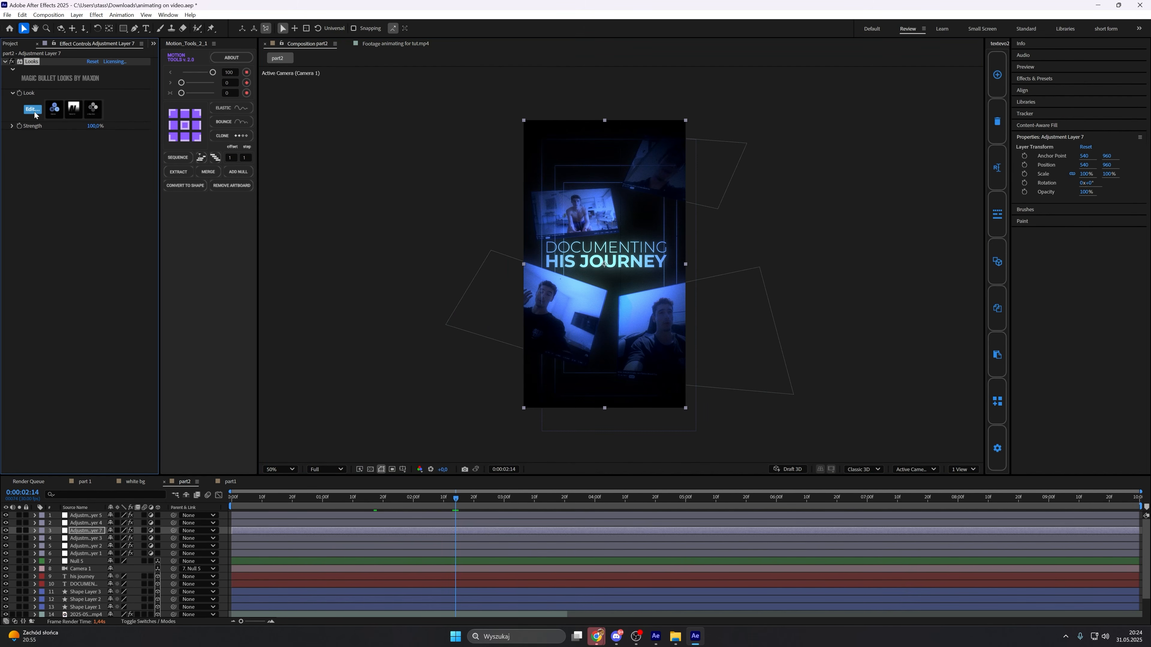
left_click(32, 109)
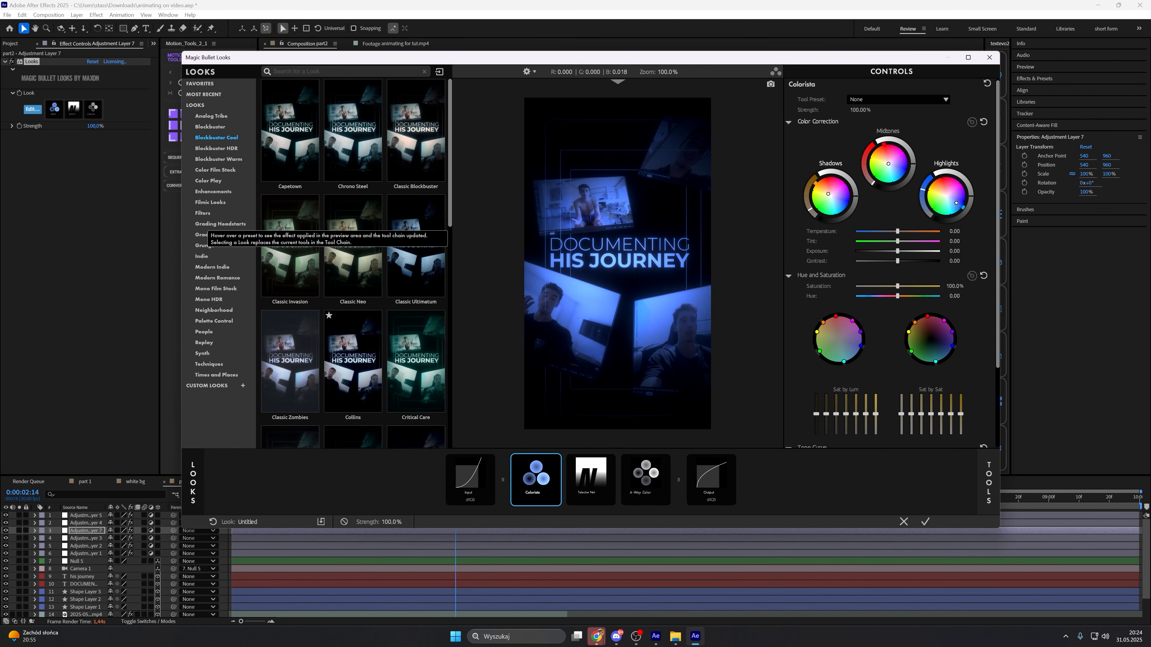
left_click_drag(956, 203, 954, 203)
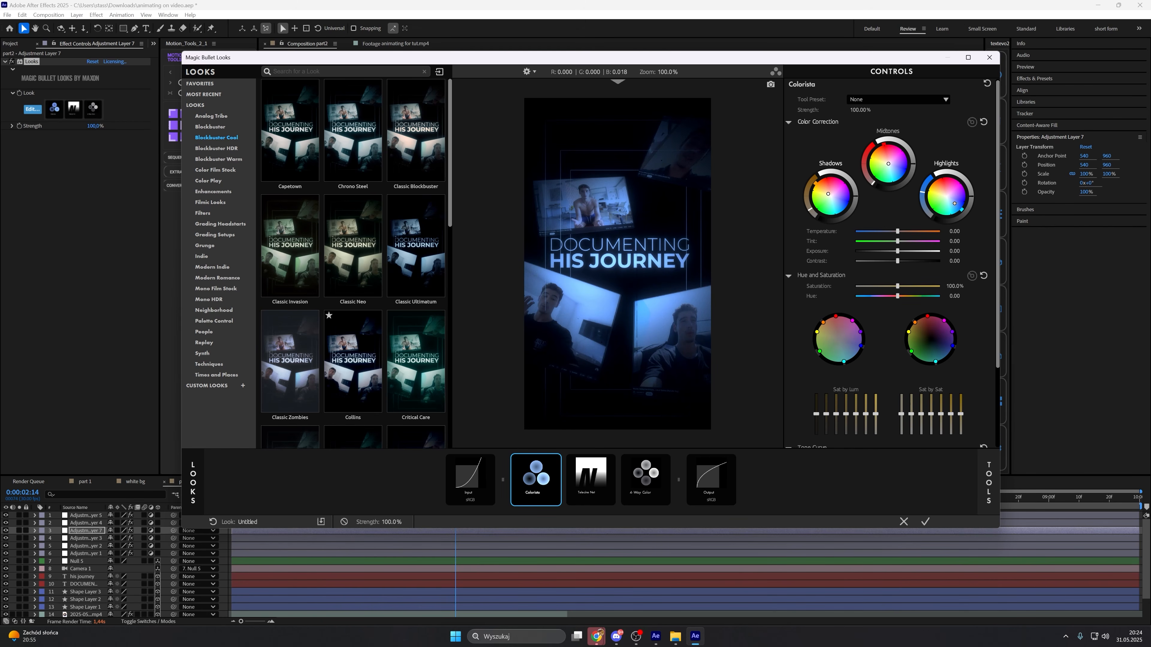
left_click_drag(954, 203, 952, 205)
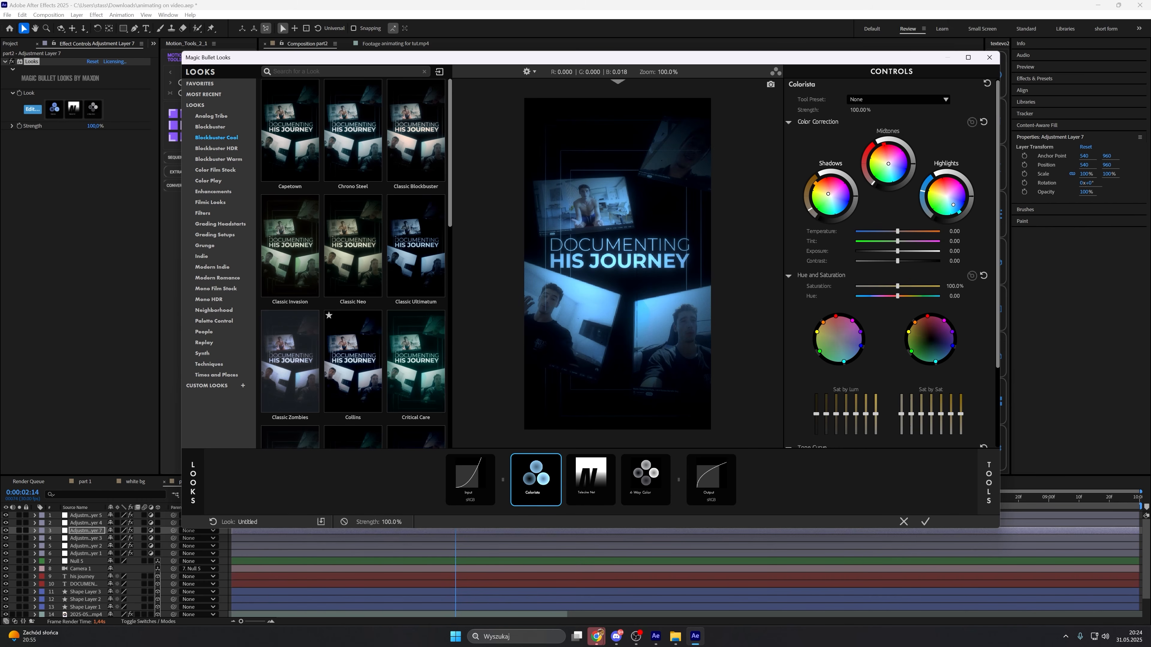
left_click(925, 522)
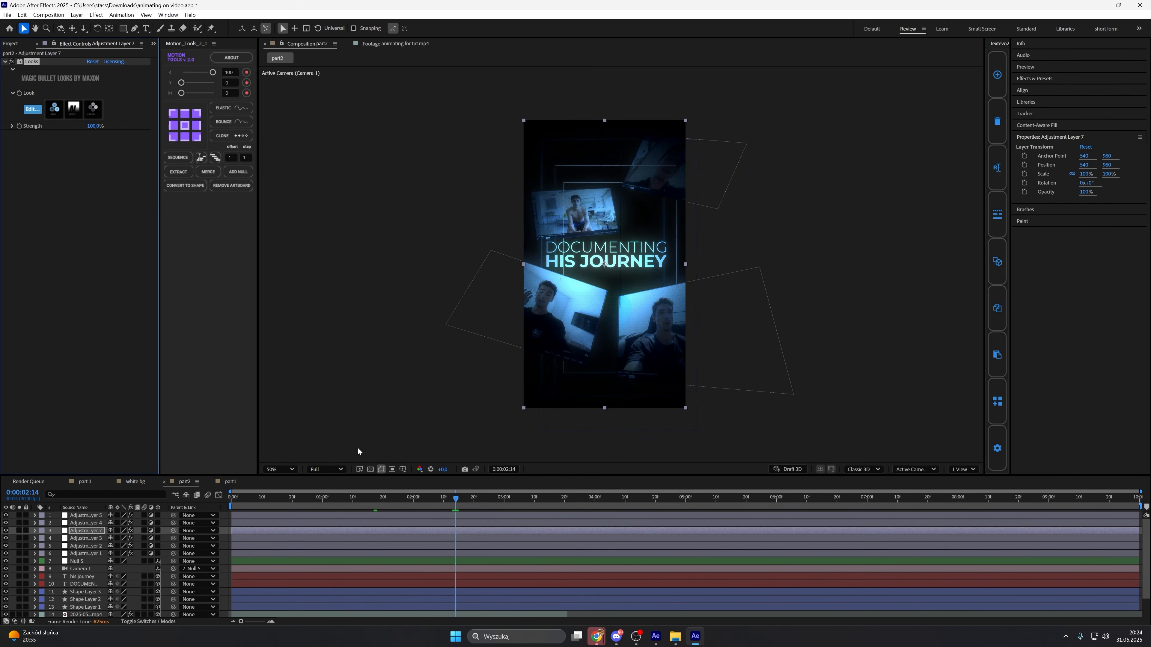
Create a black solid in part2 and send it to the bottom of the layer stack as the background.
right_click(226, 529)
mouse_move(277, 418)
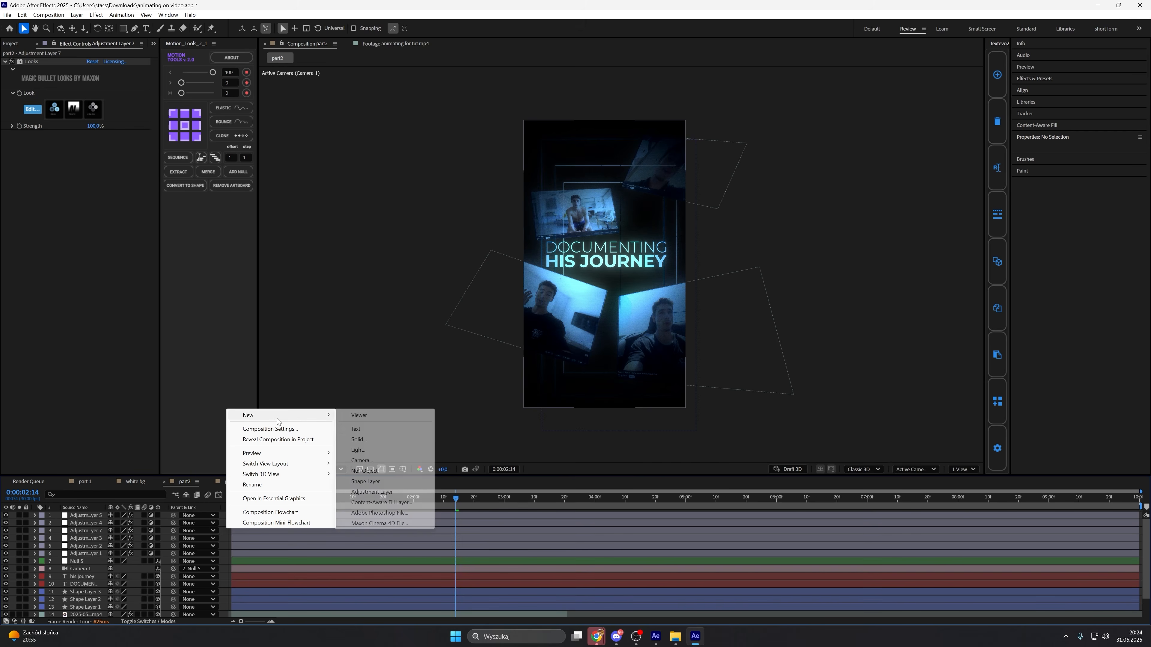
left_click(359, 439)
left_click(630, 405)
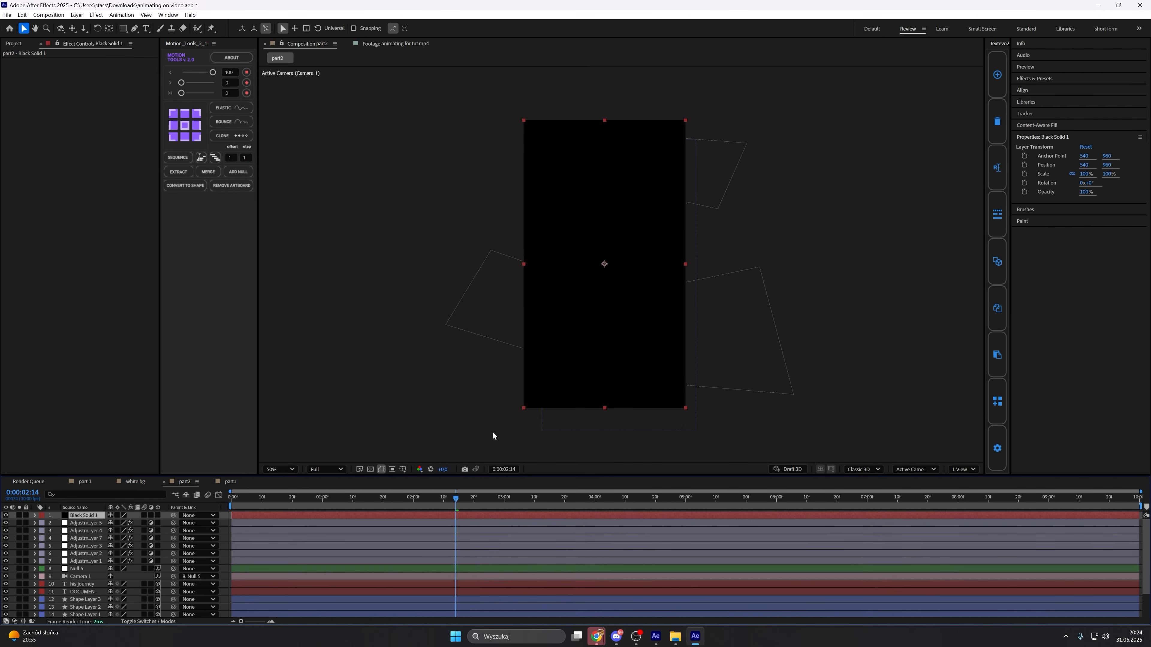
scroll(101, 612, "down", 2)
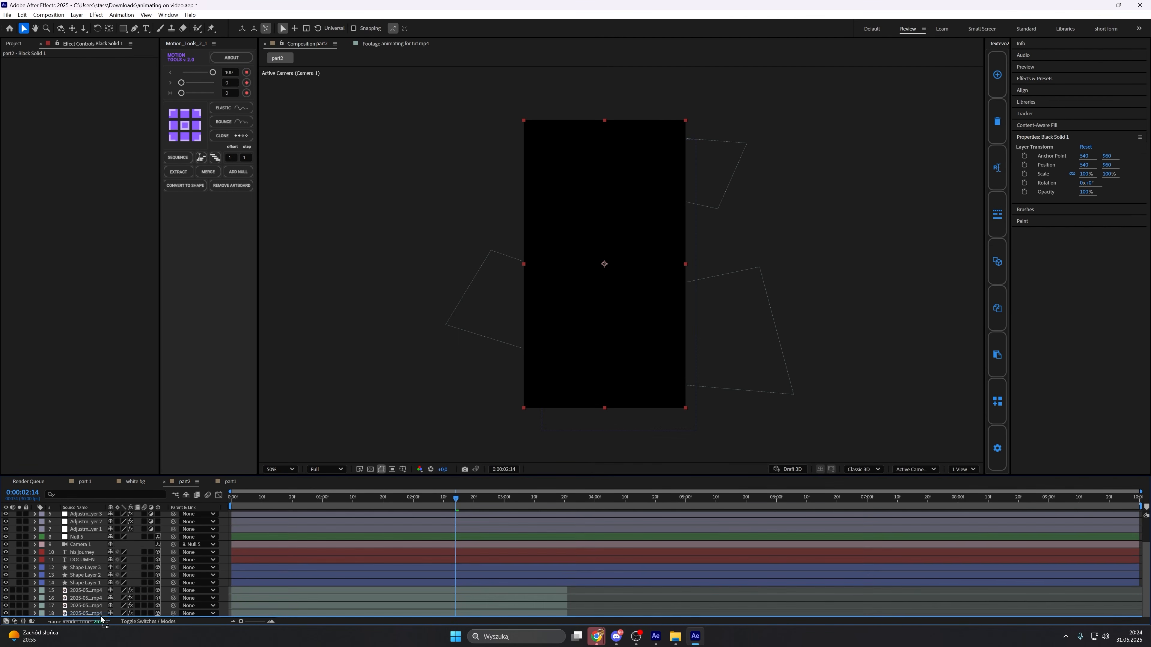
key("ctrl+shift+bracketleft")
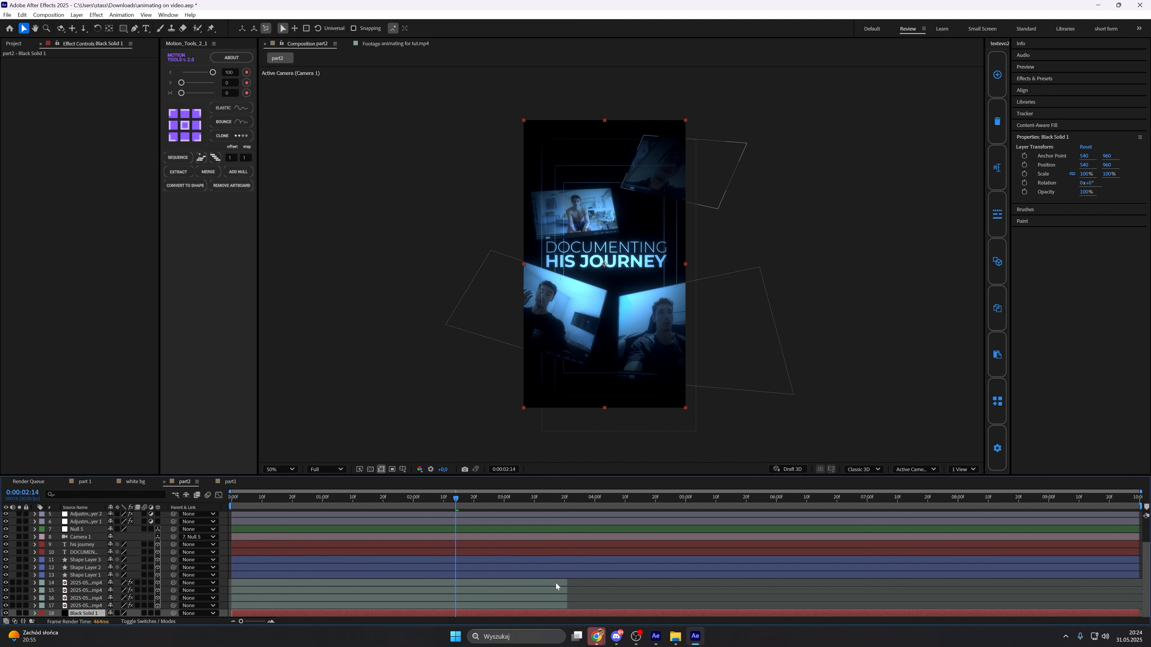
Toggle the black solid's visibility repeatedly to compare the frame with and without it, leaving the solid visible.
left_click(5, 614)
left_click(6, 614)
left_click(6, 614)
left_click(6, 614)
left_click(6, 613)
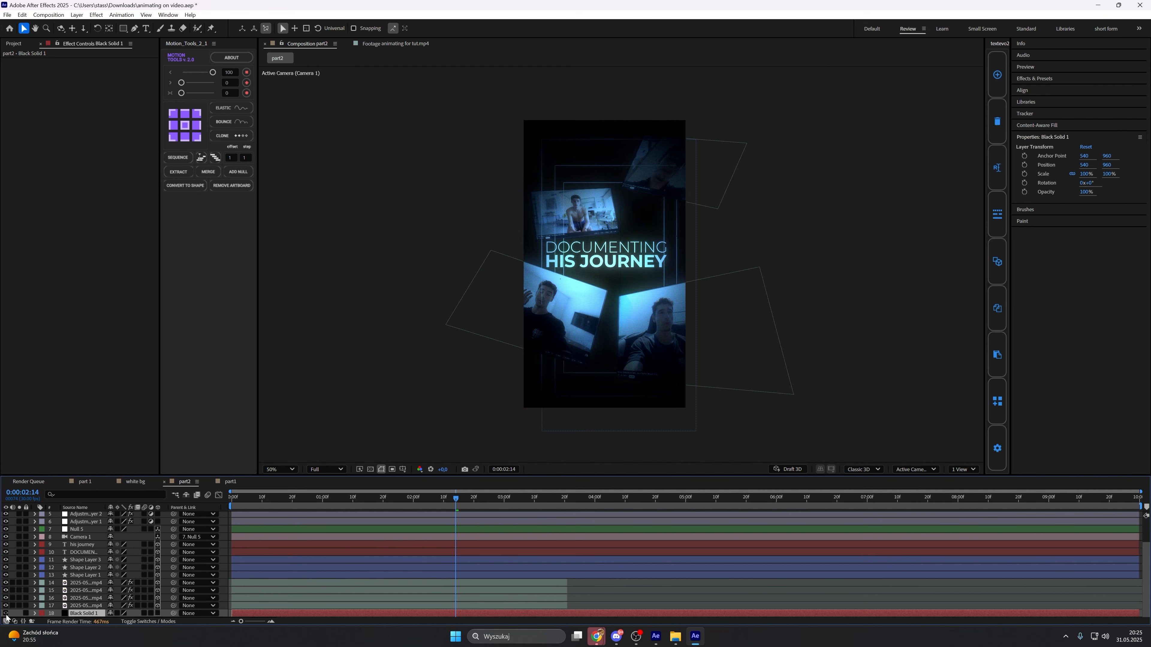
left_click(6, 614)
left_click(6, 613)
left_click(6, 613)
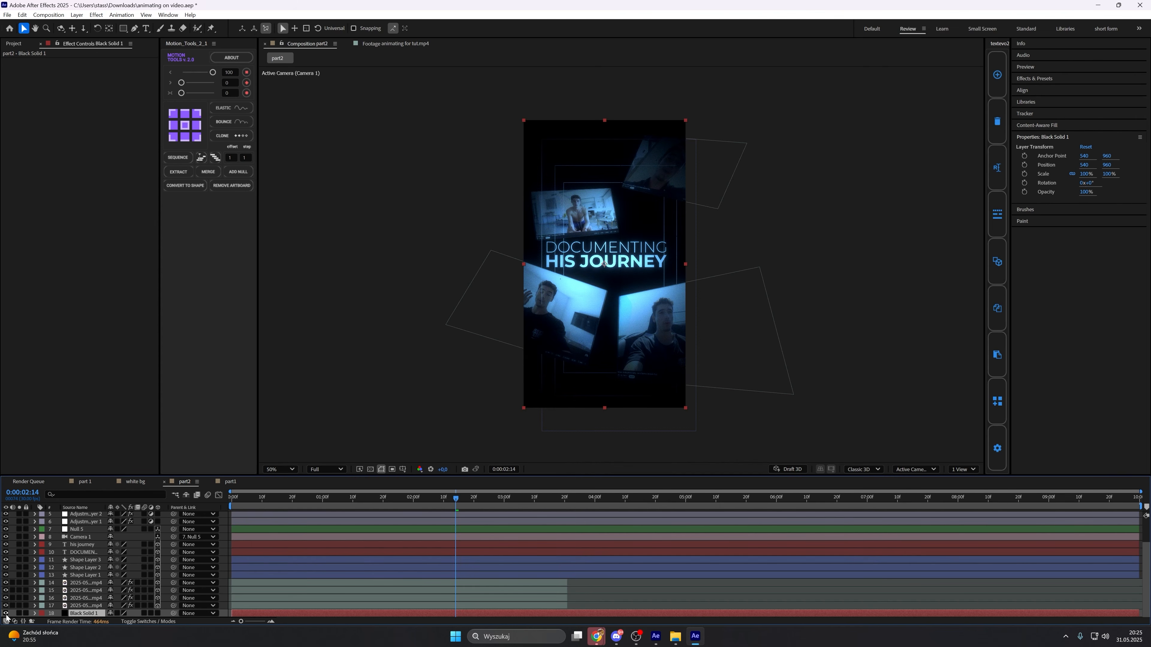
scroll(614, 185, "up", 1)
scroll(626, 195, "down", 1)
left_click(6, 619)
left_click(6, 614)
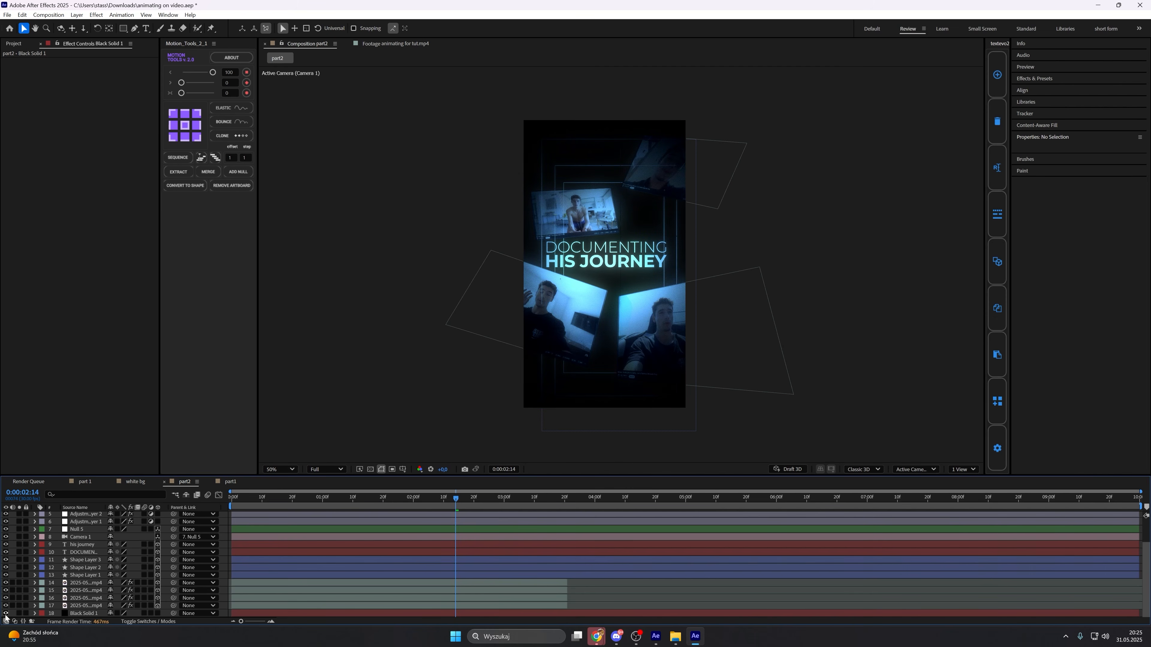
left_click(6, 614)
left_click(5, 614)
Nudge Colorista's highlights slightly back toward blue in Adjustment Layer 7's look and apply the adjusted look.
scroll(75, 532, "up", 2)
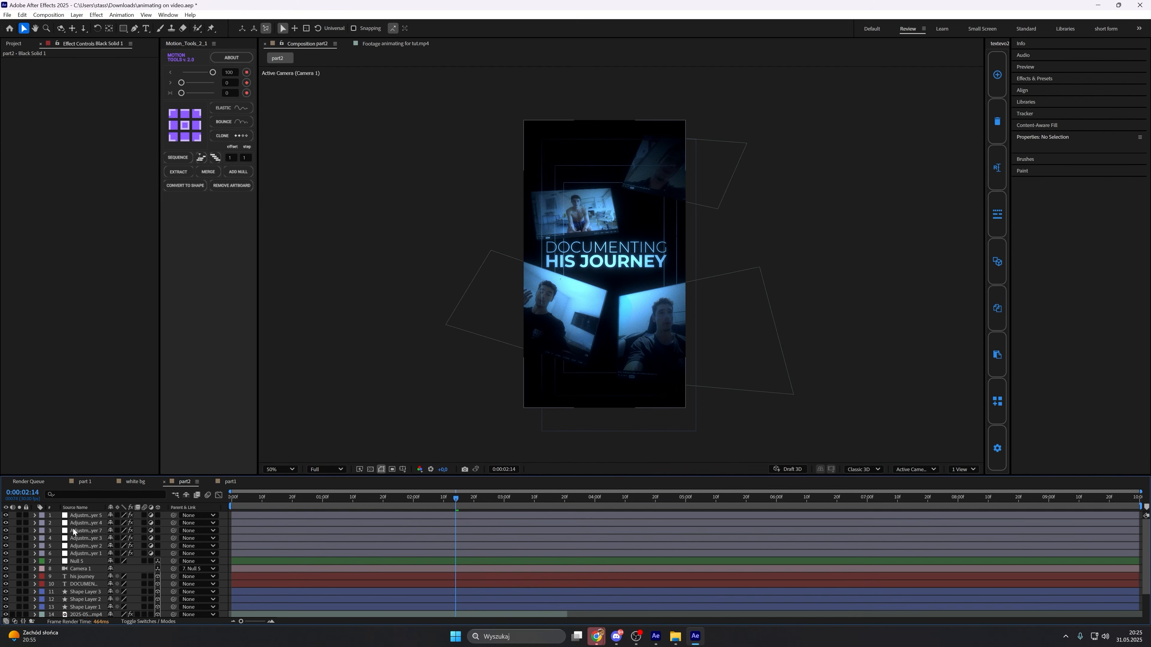
left_click(81, 516)
left_click(81, 524)
left_click(84, 531)
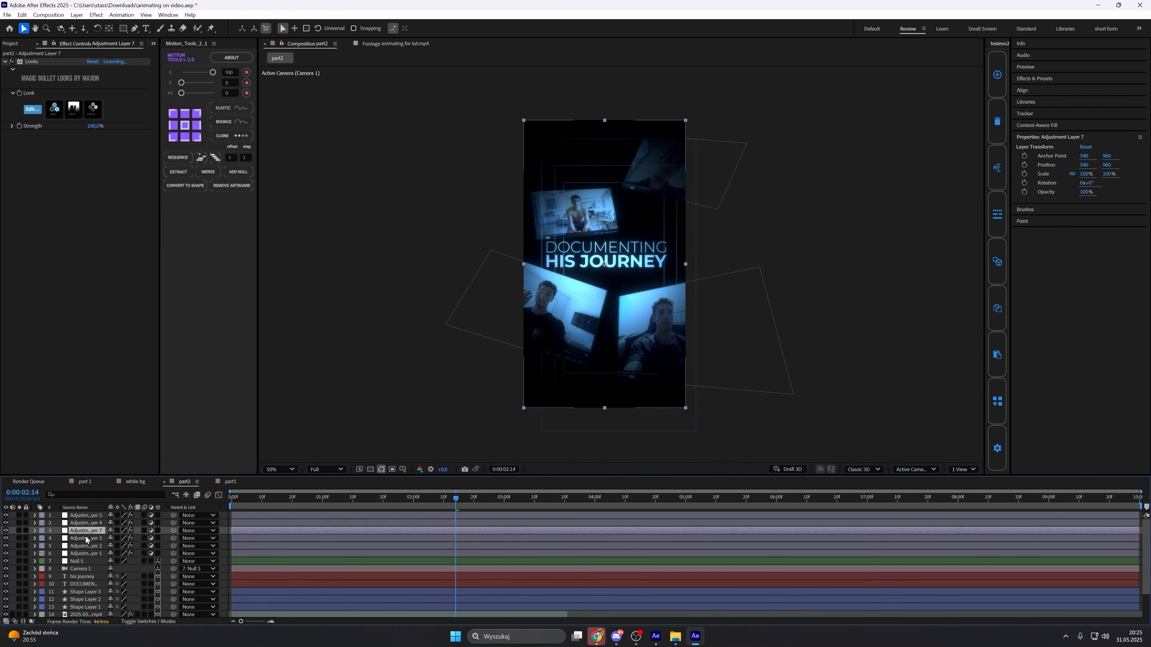
left_click(40, 111)
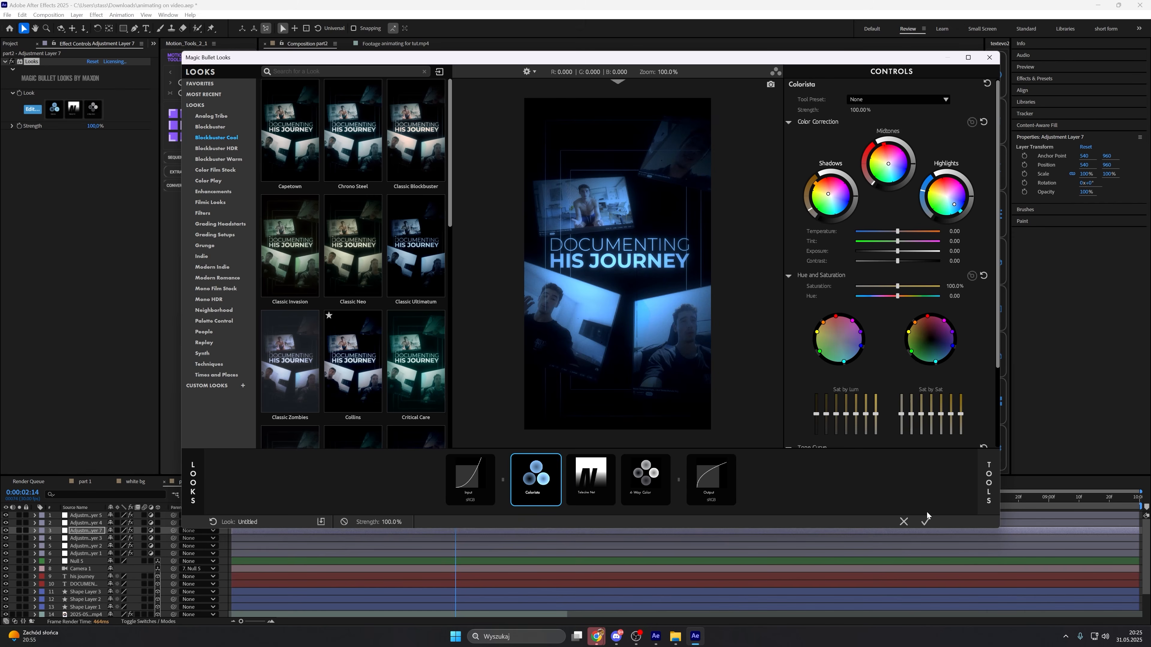
left_click(925, 522)
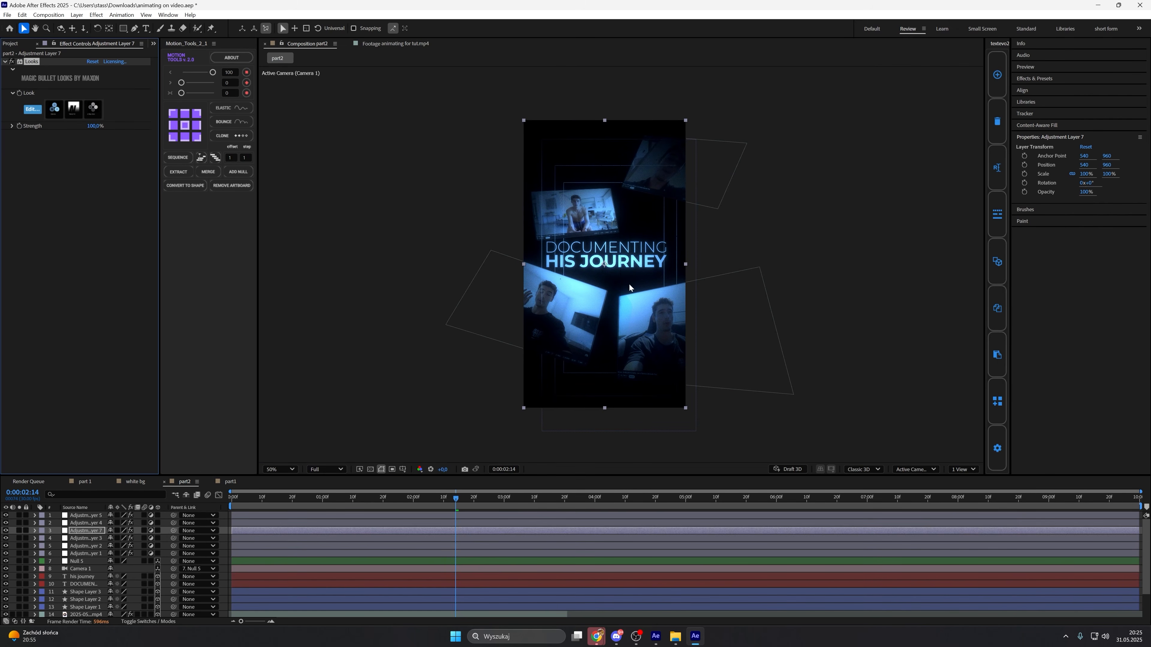
Compare the reference clip's DOCUMENTING frame with the graded part2 composition.
left_click(405, 44)
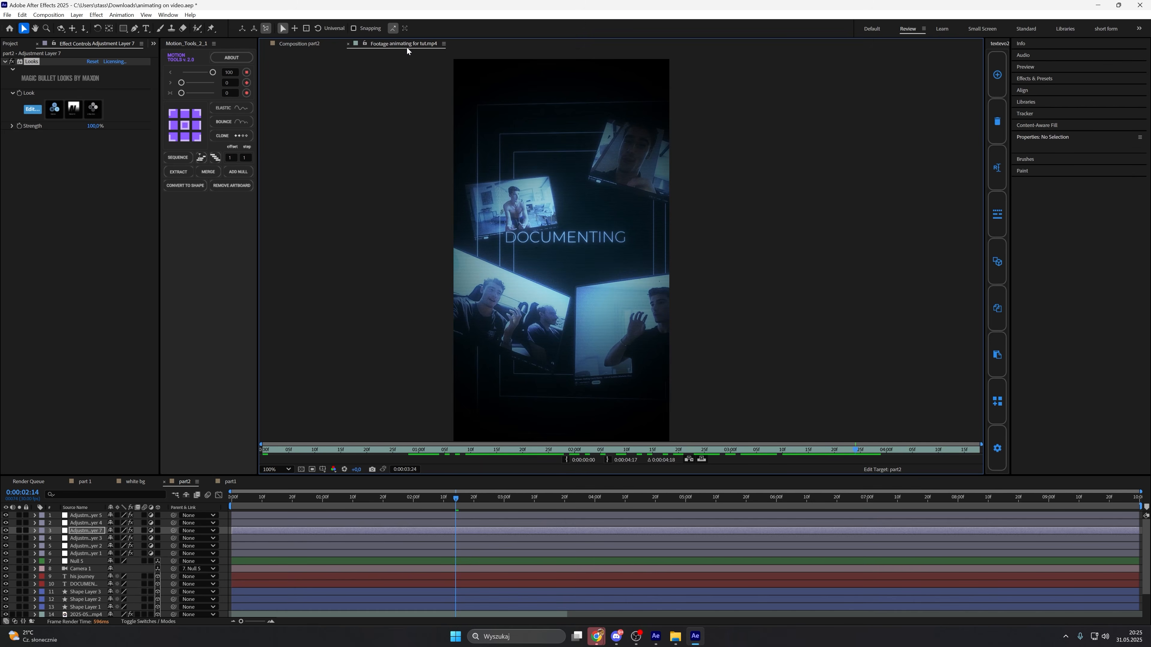
left_click(323, 45)
scroll(329, 578, "down", 2)
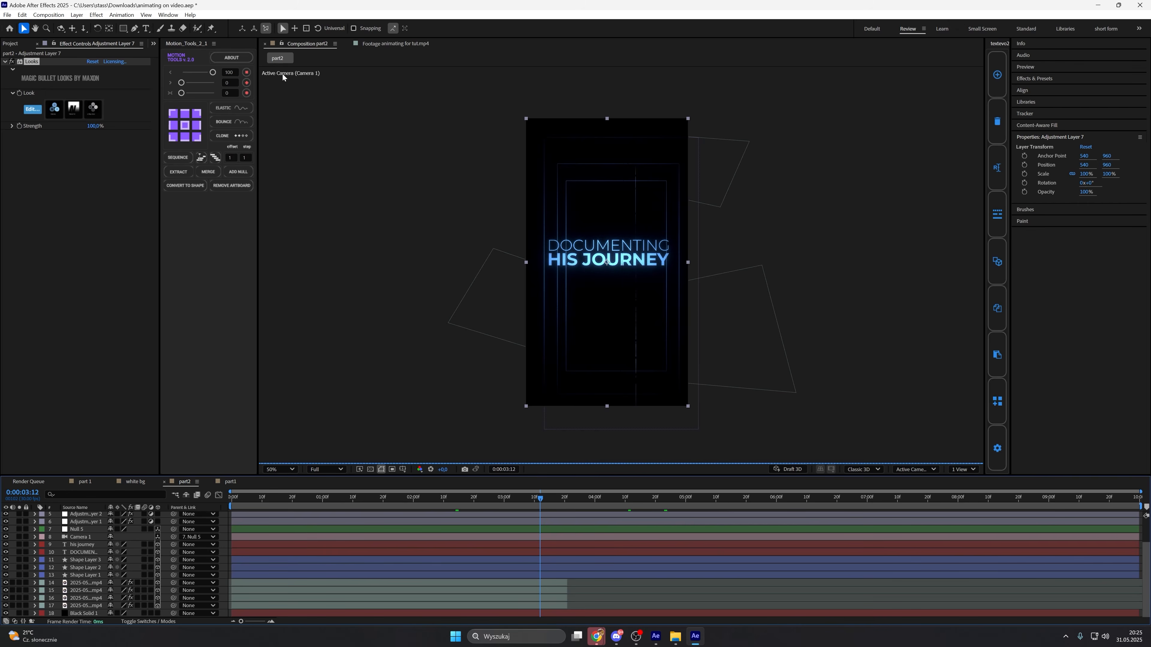
Create a new 1080x1920, 30 fps composition named main.
left_click(85, 481)
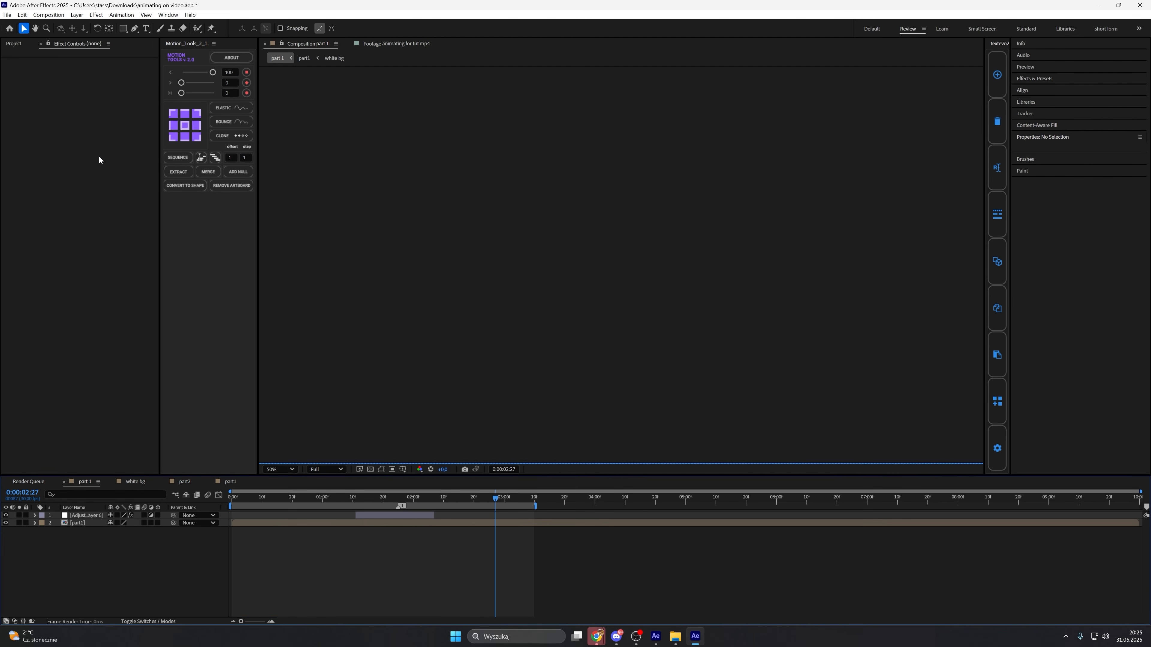
left_click(27, 46)
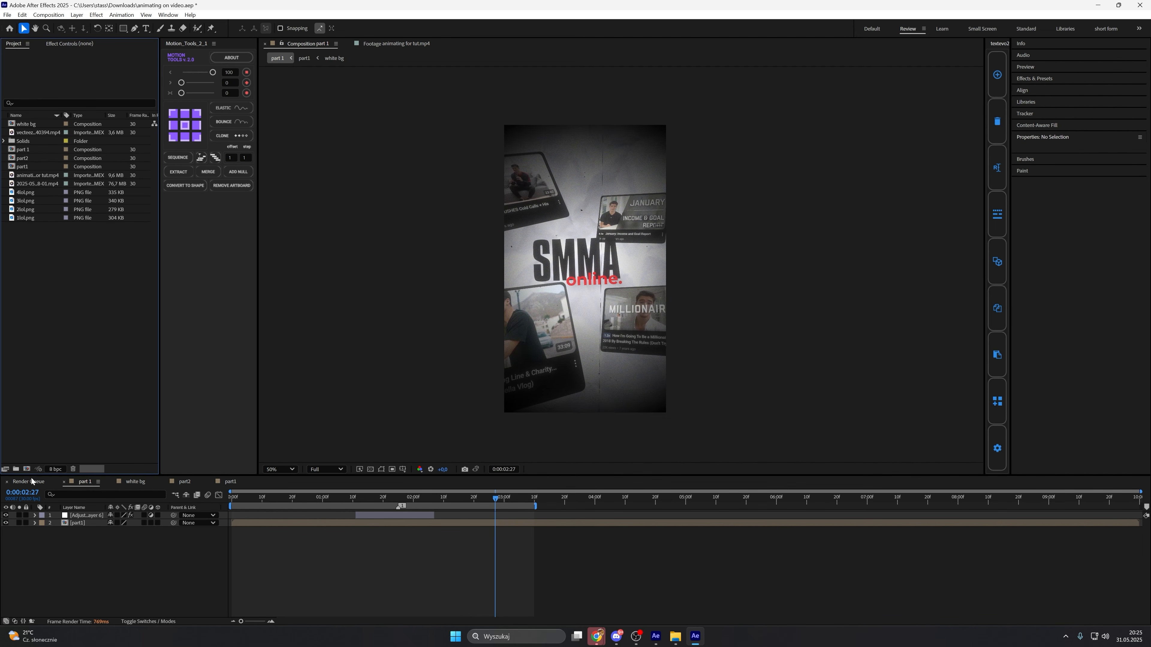
left_click(28, 468)
key("BackSpace")
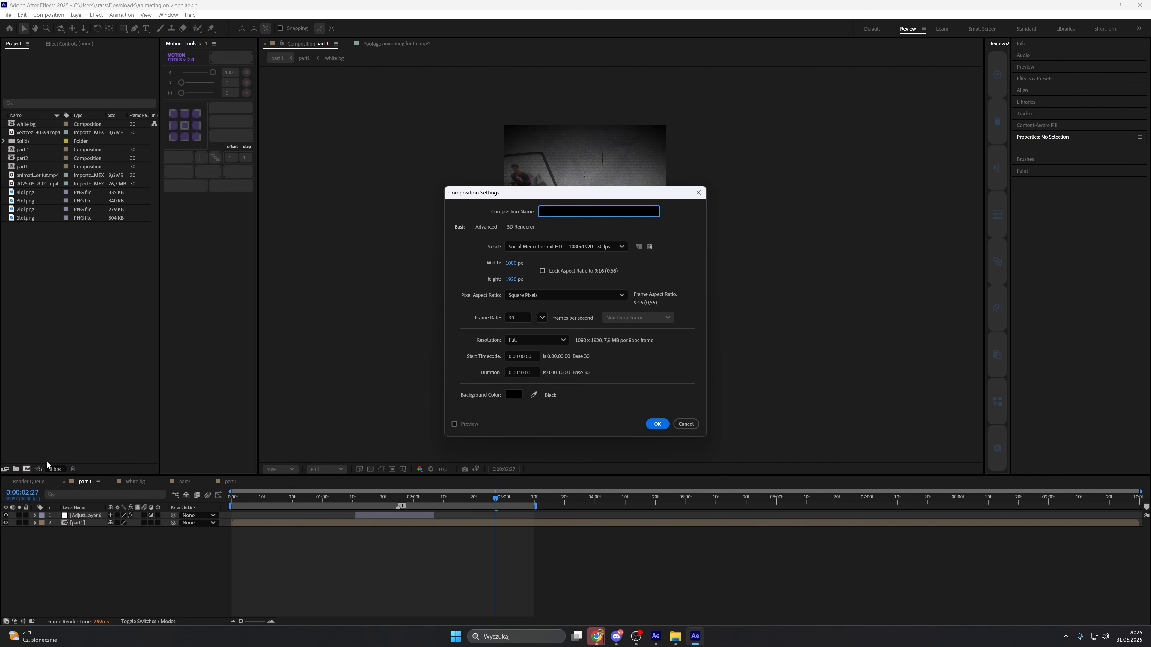
type("main")
key("Return")
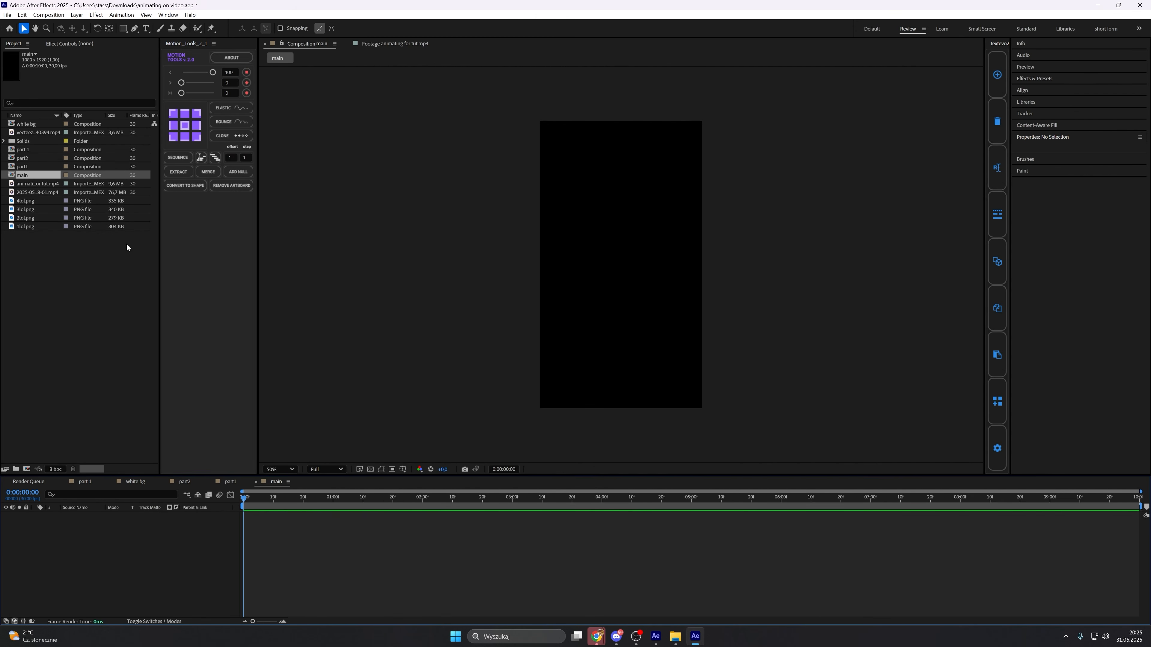
Add the part 1 and part2 compositions to main, with part2 layered above part 1.
left_click(33, 149)
left_click_drag(33, 166, 144, 476)
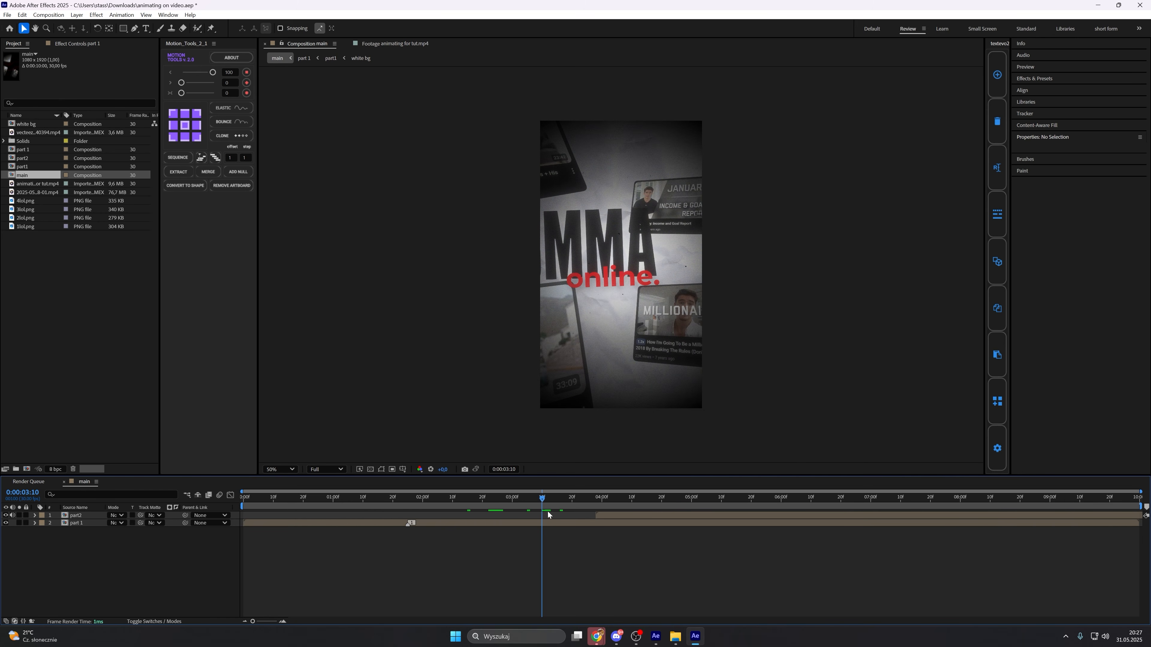
left_click_drag(84, 545, 78, 515)
left_click(86, 546)
Split part 1 at 0:00:03:10, delete its remainder, and start part2 at that cut.
mouse_move(543, 498)
left_mouse_down()
mouse_move(569, 502)
mouse_move(529, 500)
mouse_move(542, 501)
left_mouse_up()
left_click(552, 525)
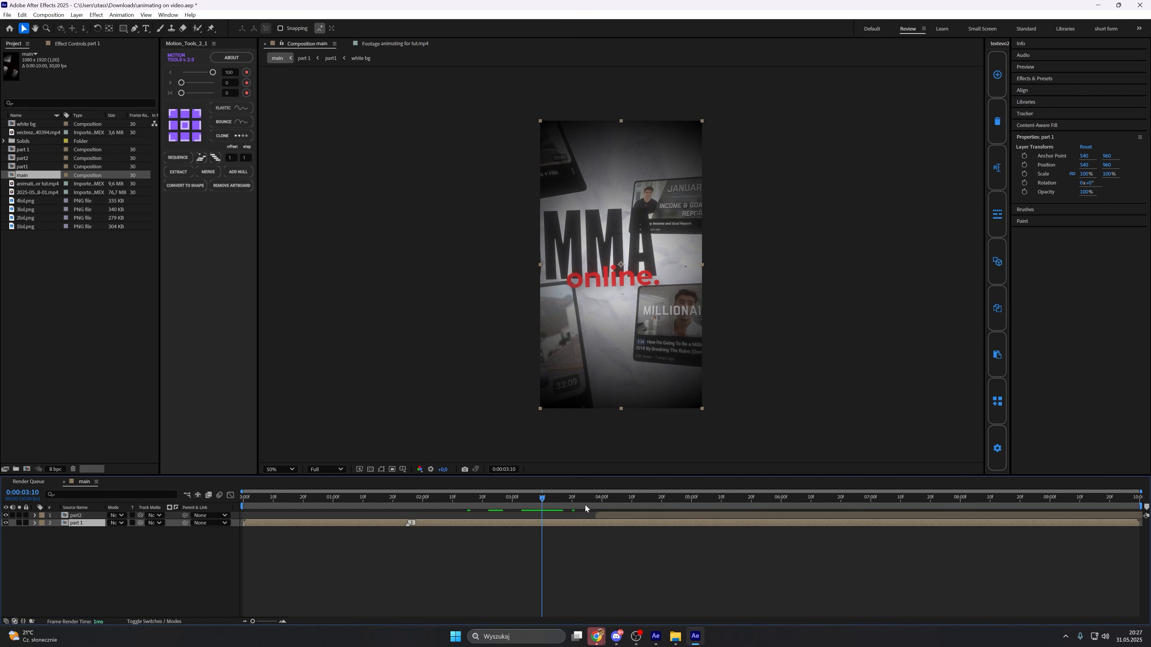
key("ctrl+shift+d")
key("Delete")
End main's work area at 0:00:05:00 and save the project.
left_click_drag(547, 501, 692, 504)
left_click(561, 533)
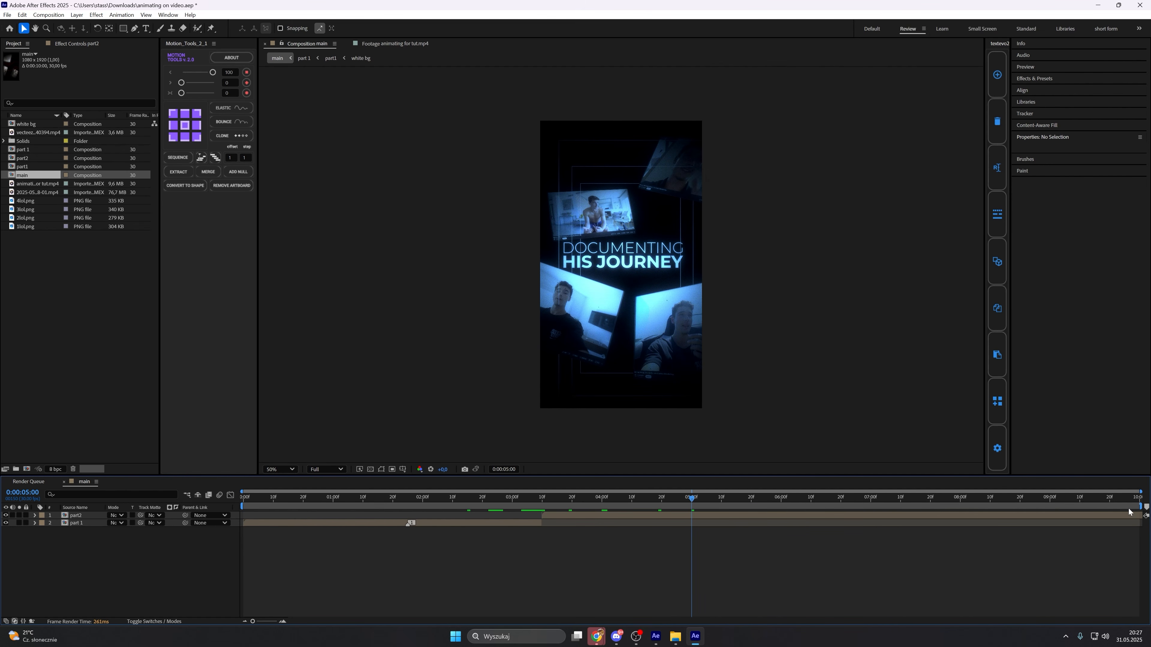
key("n")
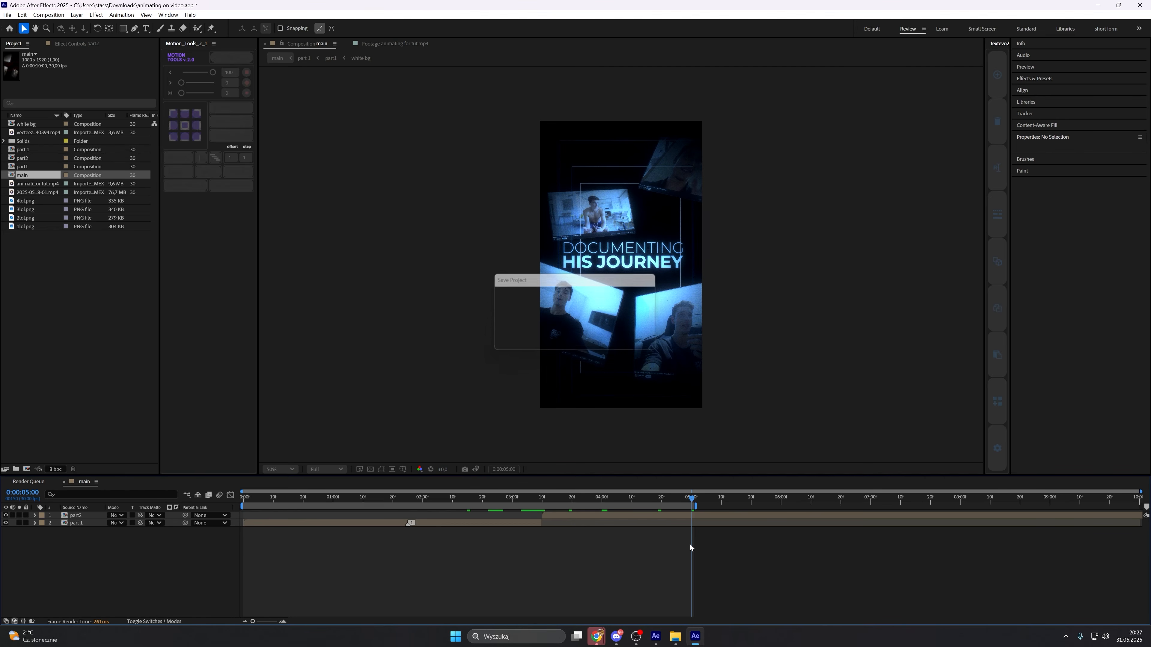
Preview the main composition from its first frame.
left_click_drag(690, 544, 226, 524)
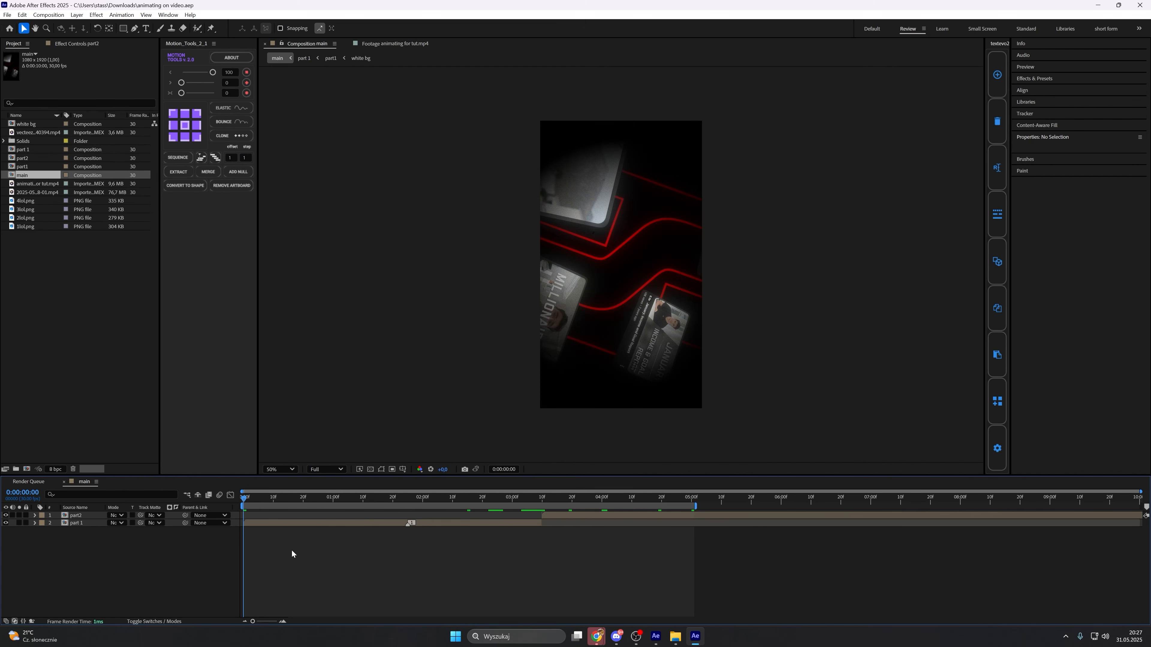
key("space")
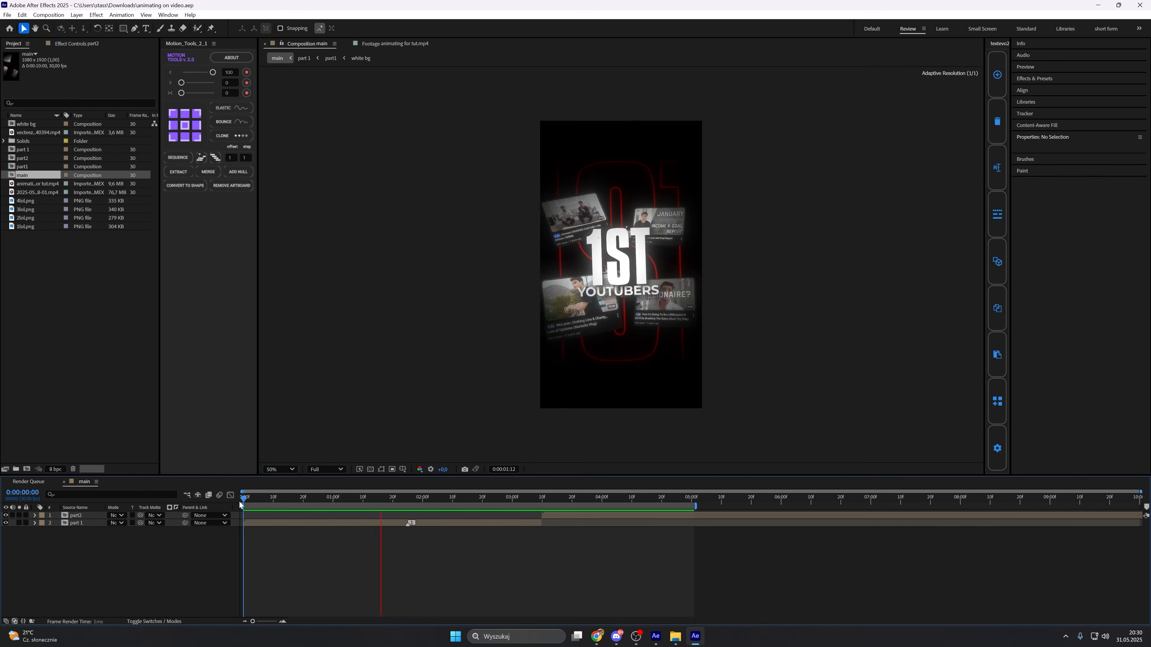